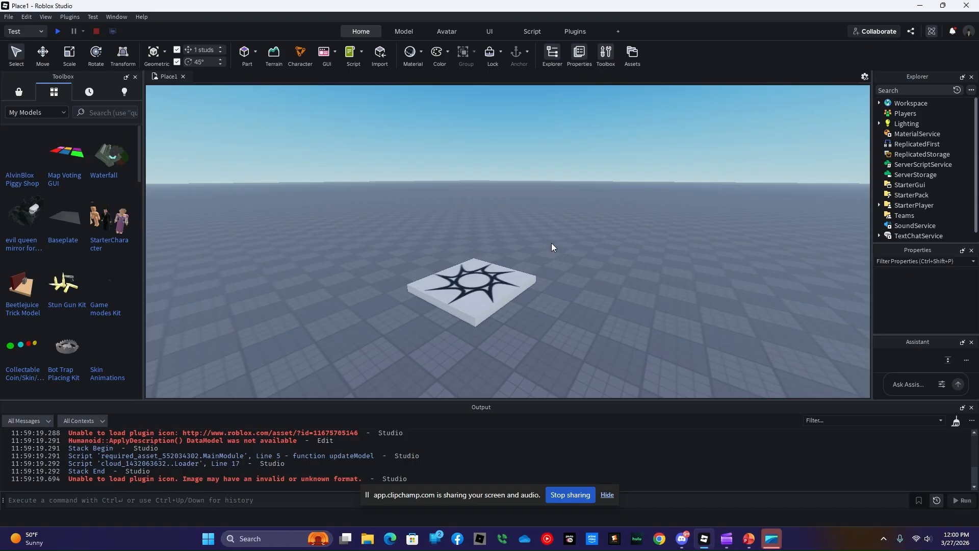
right_click_drag(552, 244, 565, 253)
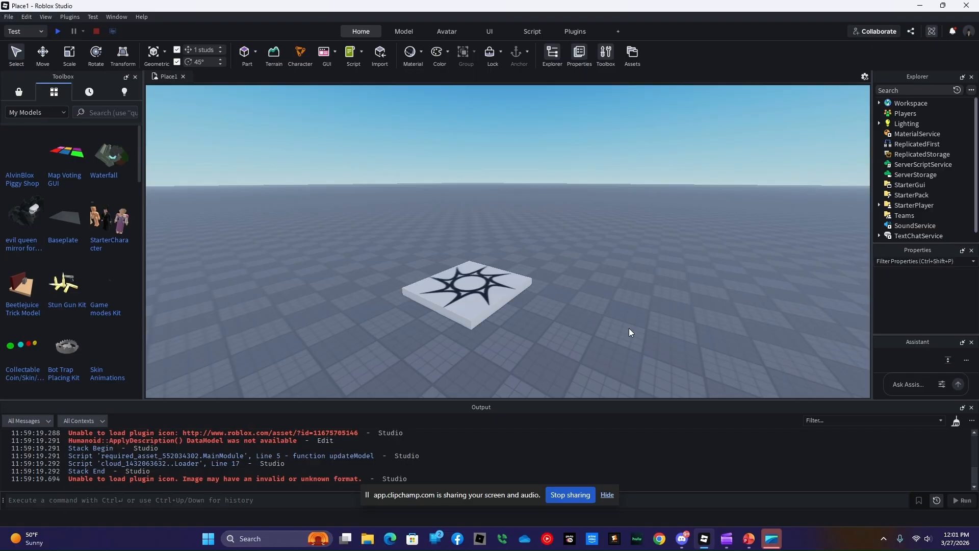
right_click_drag(629, 329, 630, 357)
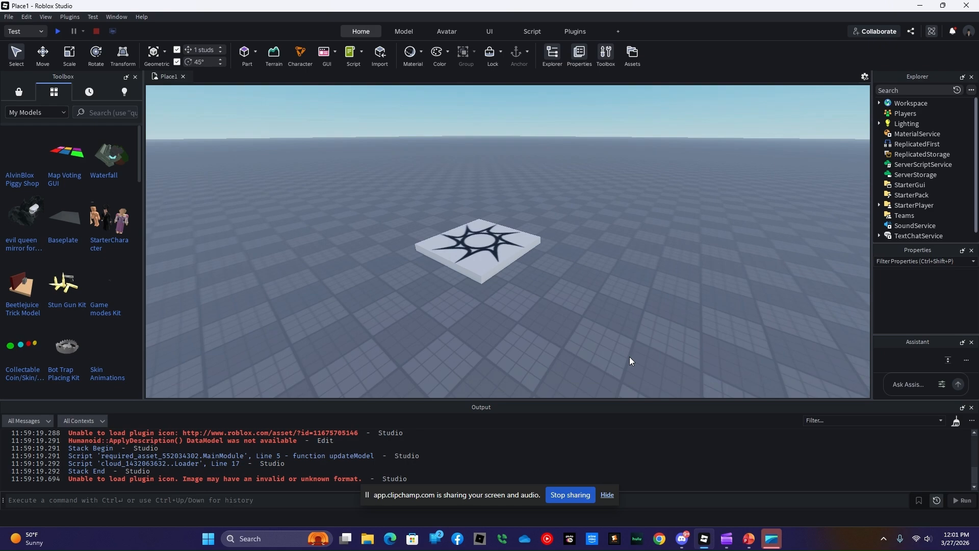
Step: Publish the place as a new experience named "NPC LIVE Show Tutorial Place" with the description "Tutorial purposes only"
left_click(9, 17)
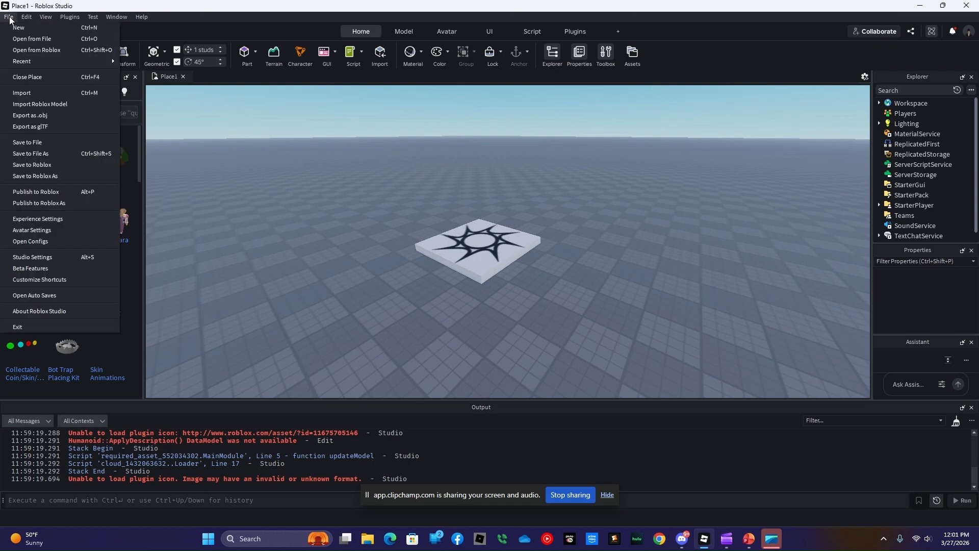
left_click(52, 203)
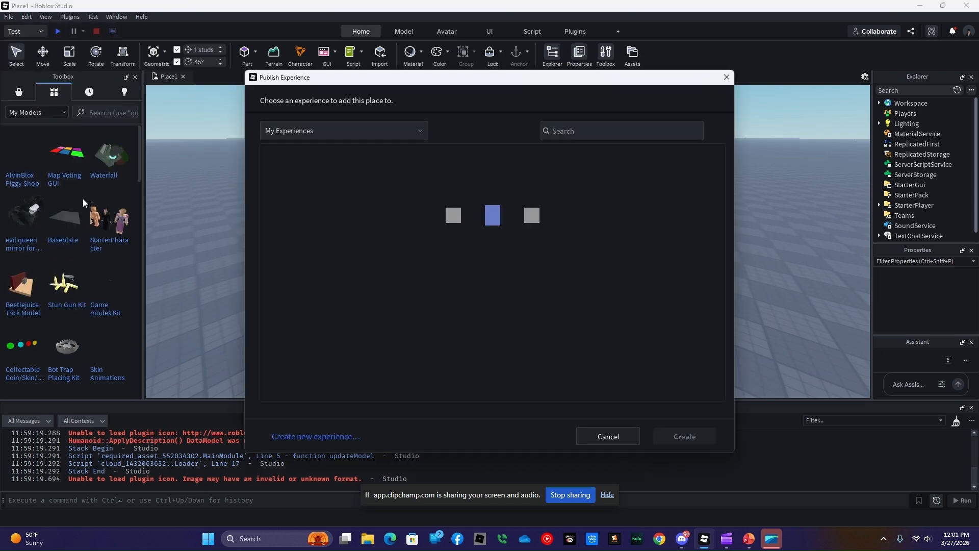
left_click(310, 438)
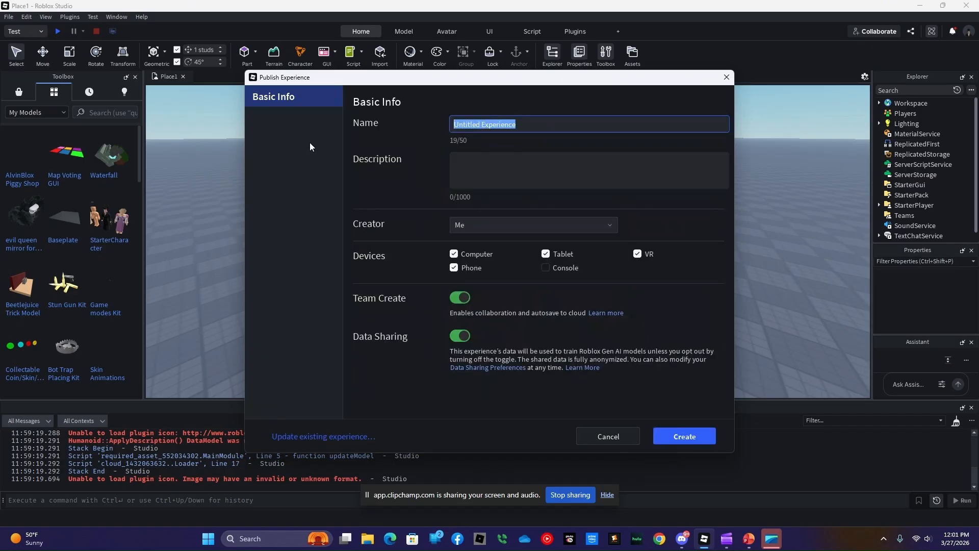
key("BackSpace")
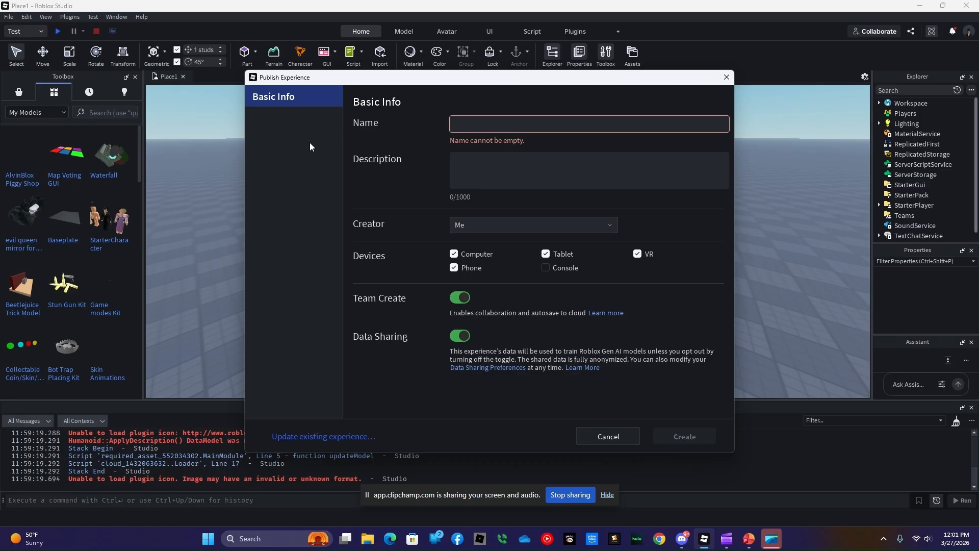
type("NPC")
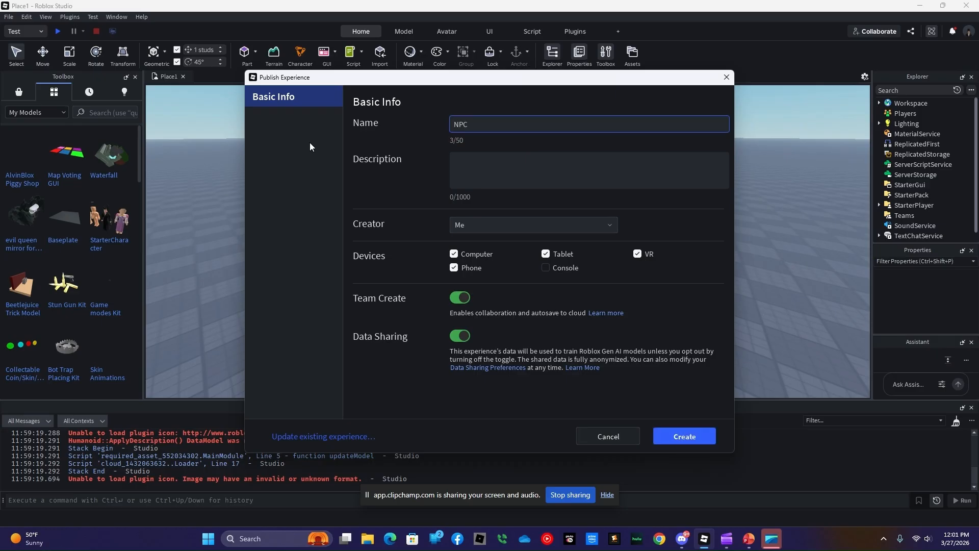
type(" LIVE Show Tutorial Place")
left_click(486, 160)
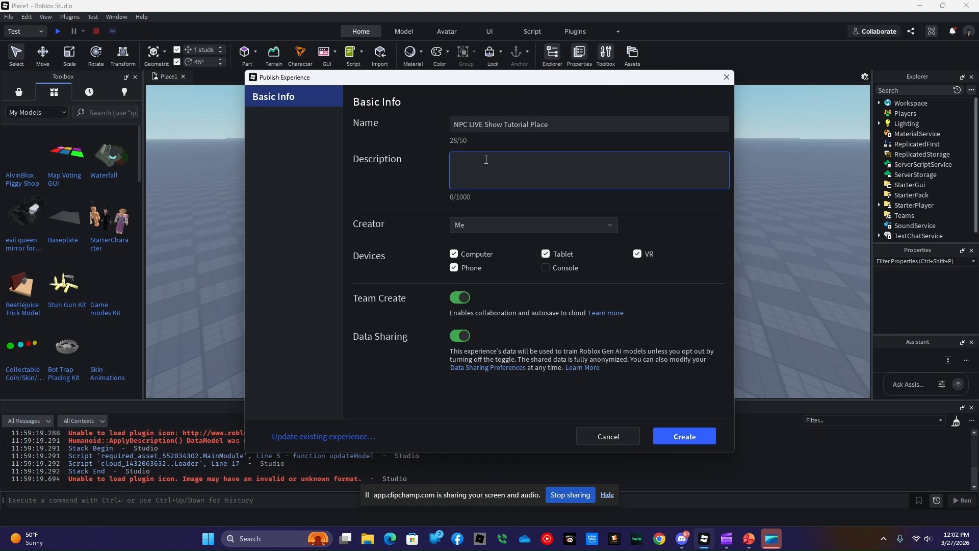
type("Tutorial purposes only")
left_click(685, 435)
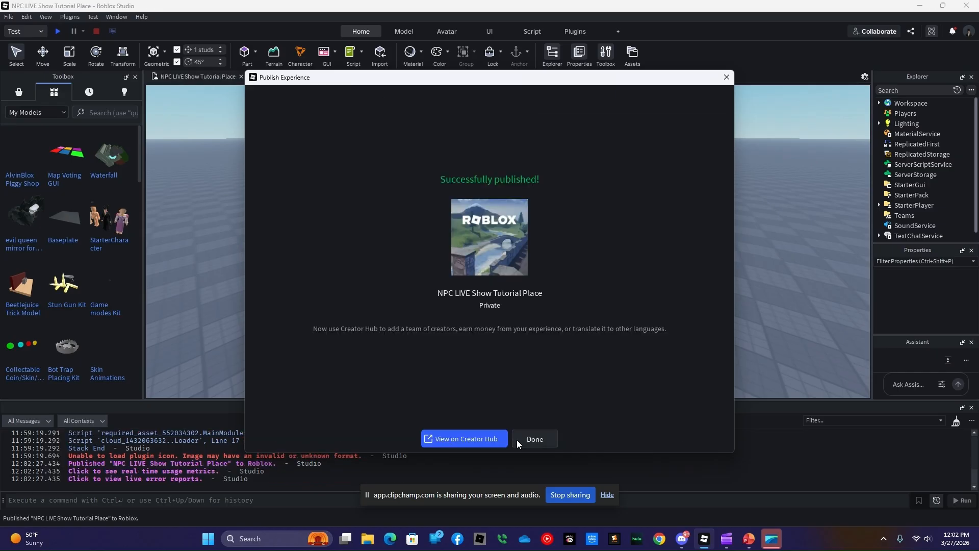
left_click(516, 440)
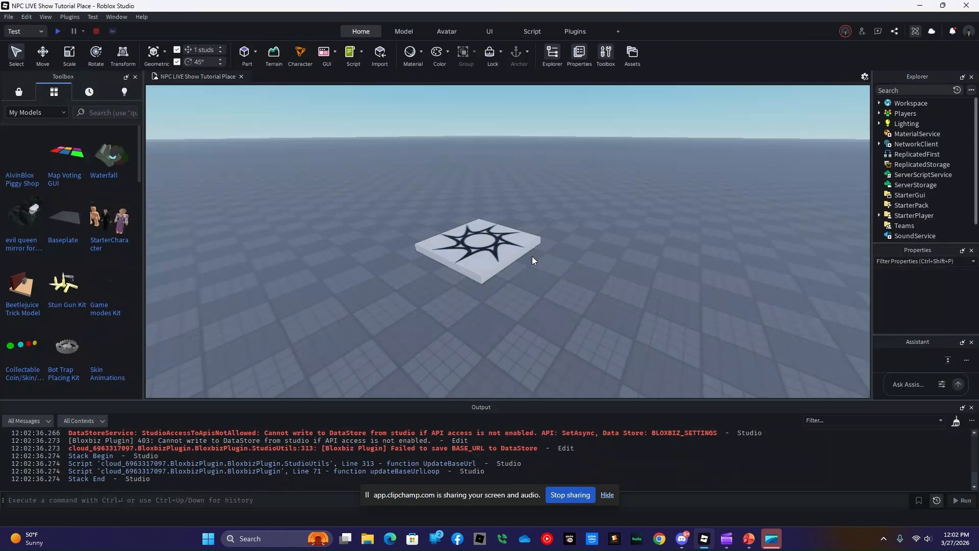
Step: Add a folder to the Workspace and name it Lobby
left_click(879, 103)
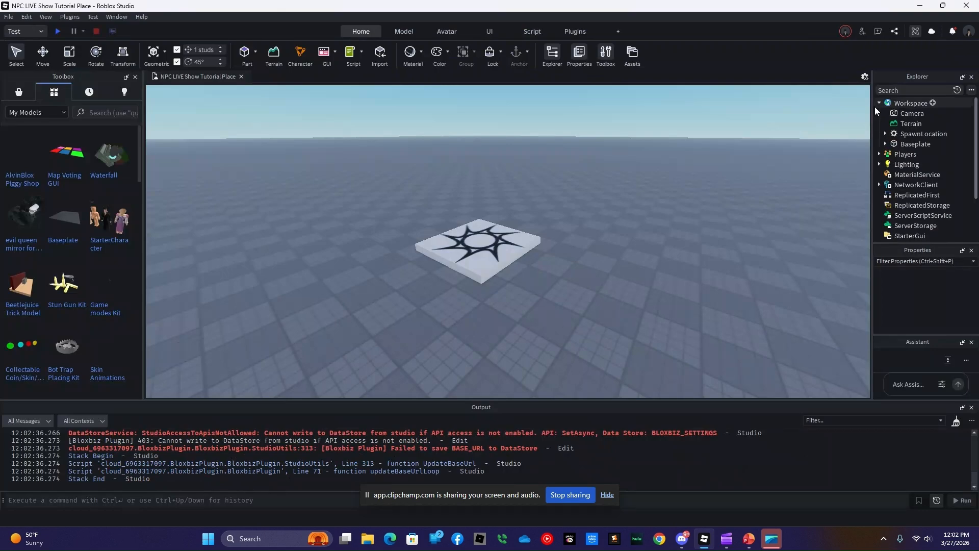
left_click(933, 103)
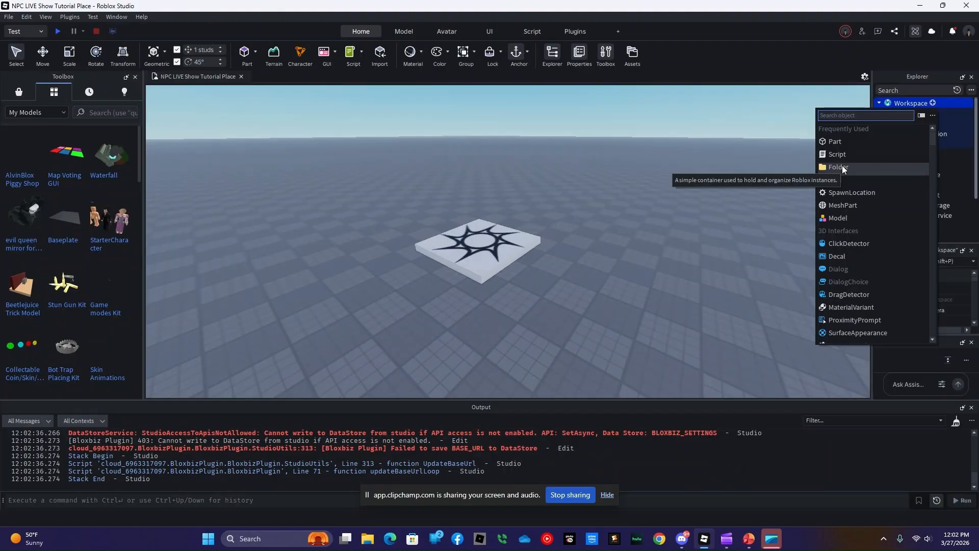
left_click(842, 168)
double_click(911, 135)
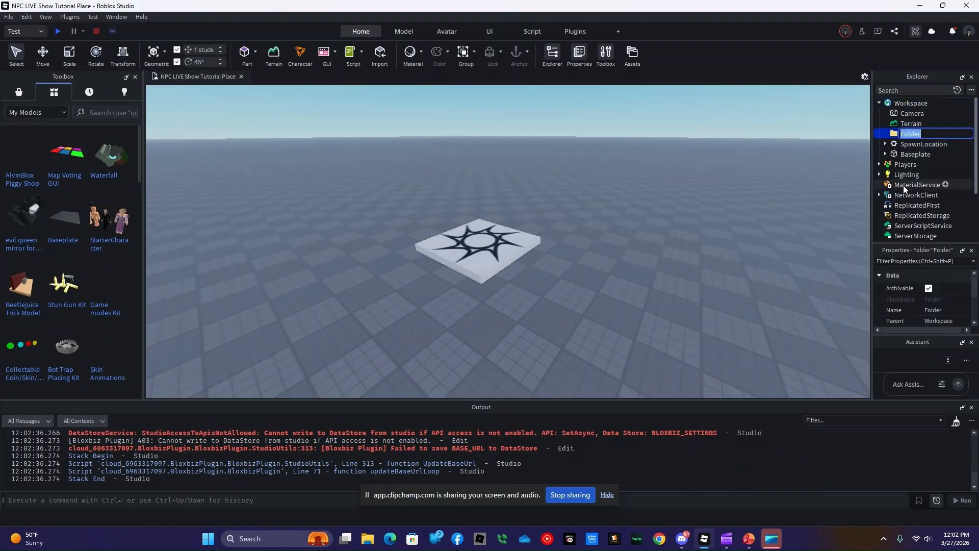
key("BackSpace")
type("Lobby")
key("Return")
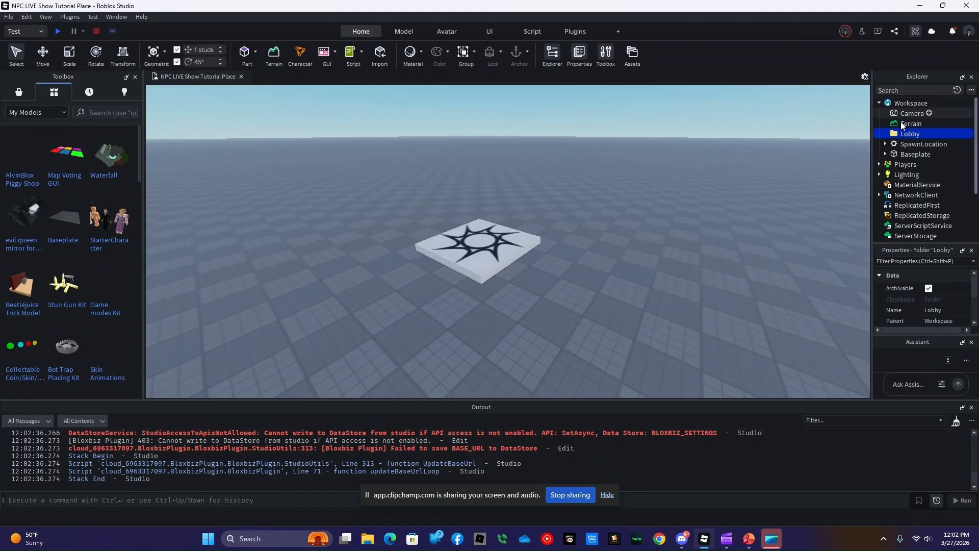
Step: Create a folder named Decorations inside the Lobby folder
left_click(926, 133)
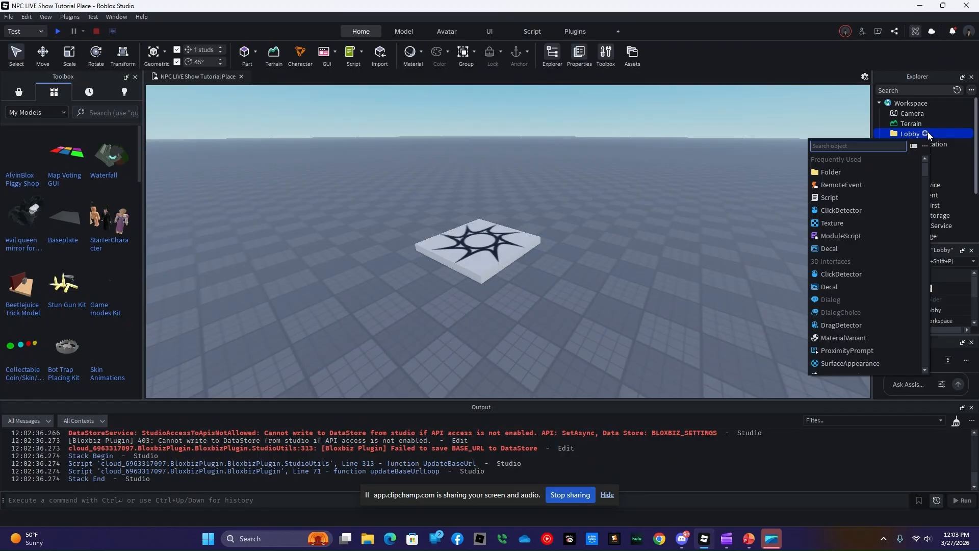
key("Return")
right_click(916, 144)
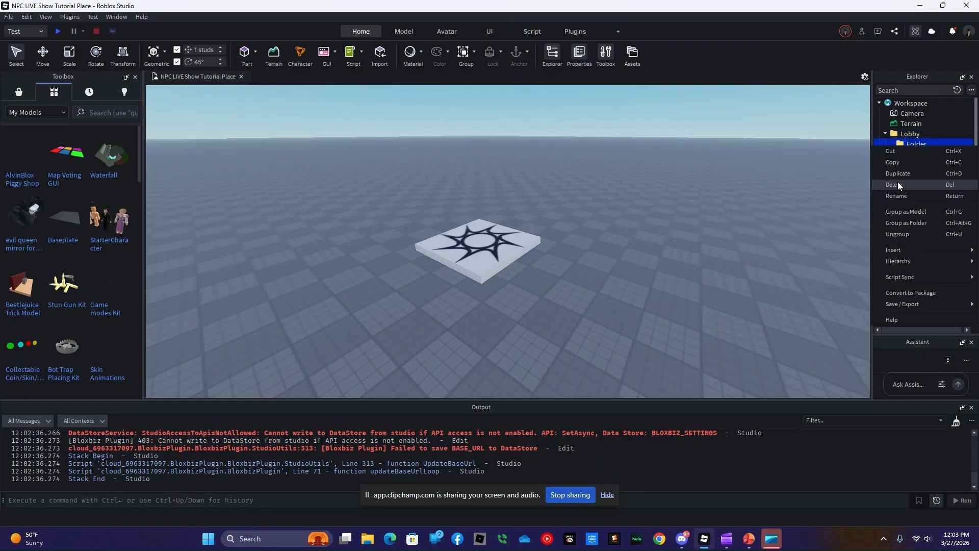
left_click(898, 182)
type("De")
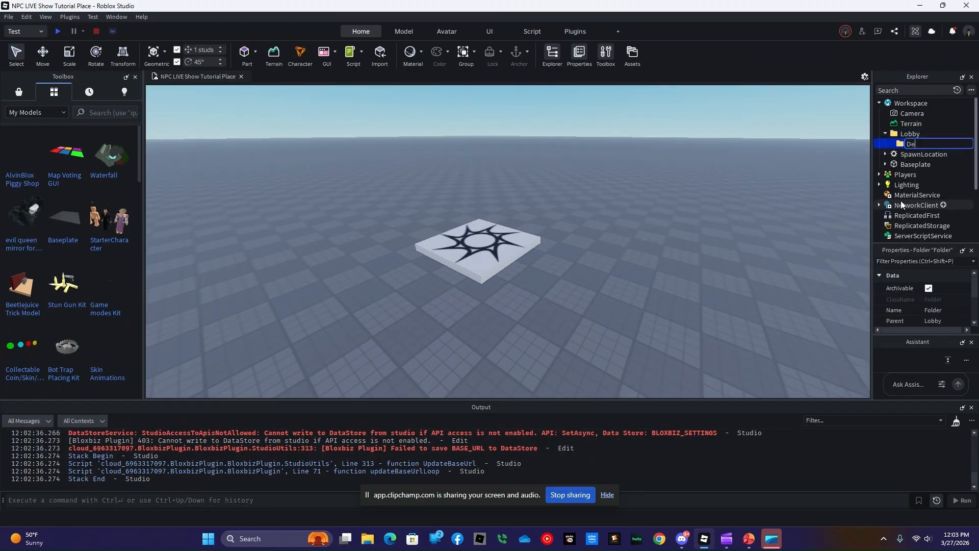
type("corations")
key("Return")
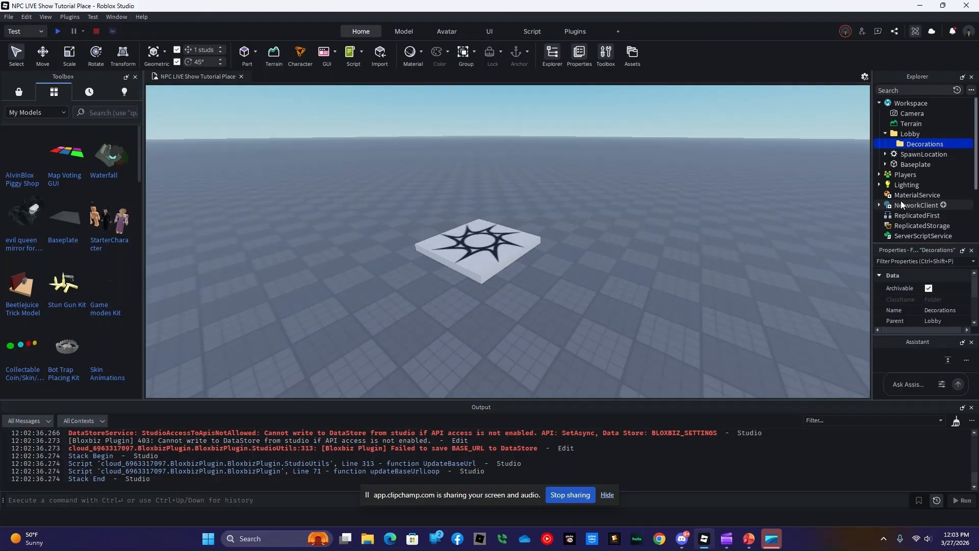
Step: Create a folder named Spawns inside the Lobby folder
left_click(926, 134)
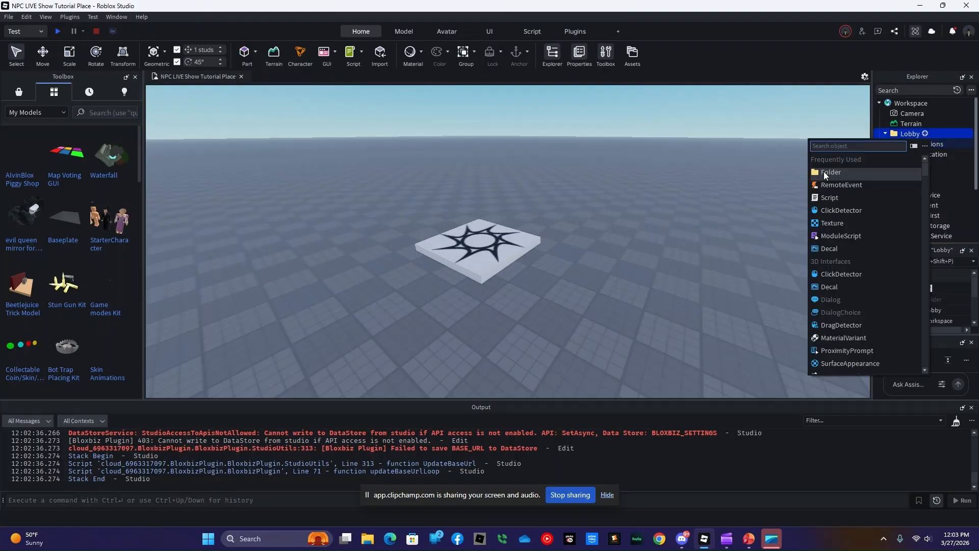
left_click(827, 172)
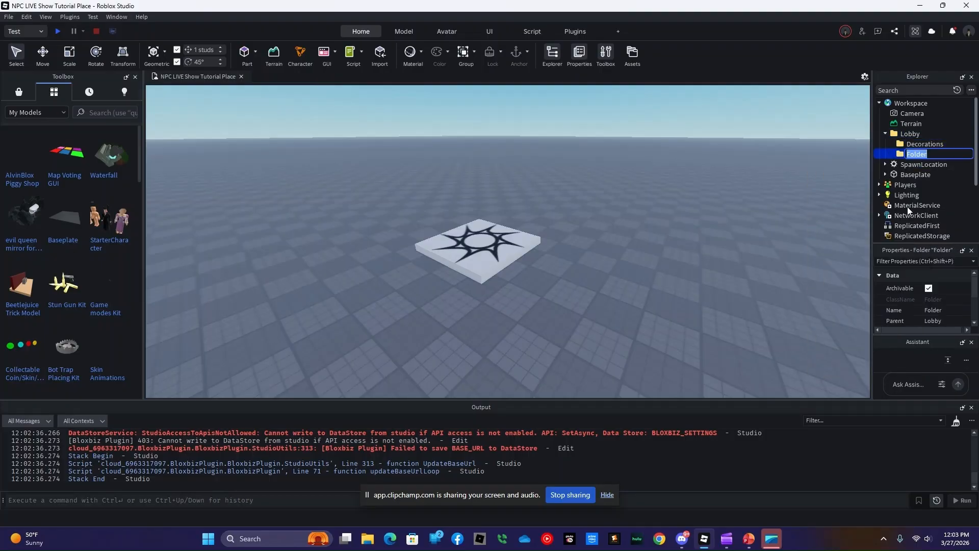
type("Spawns")
key("Return")
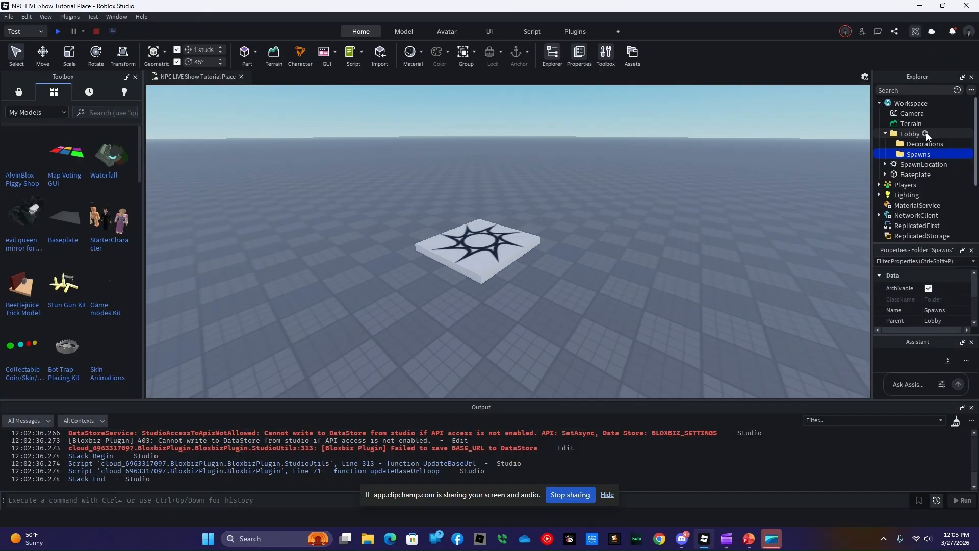
Step: Create a folder named Lights inside the Lobby folder
left_click(927, 132)
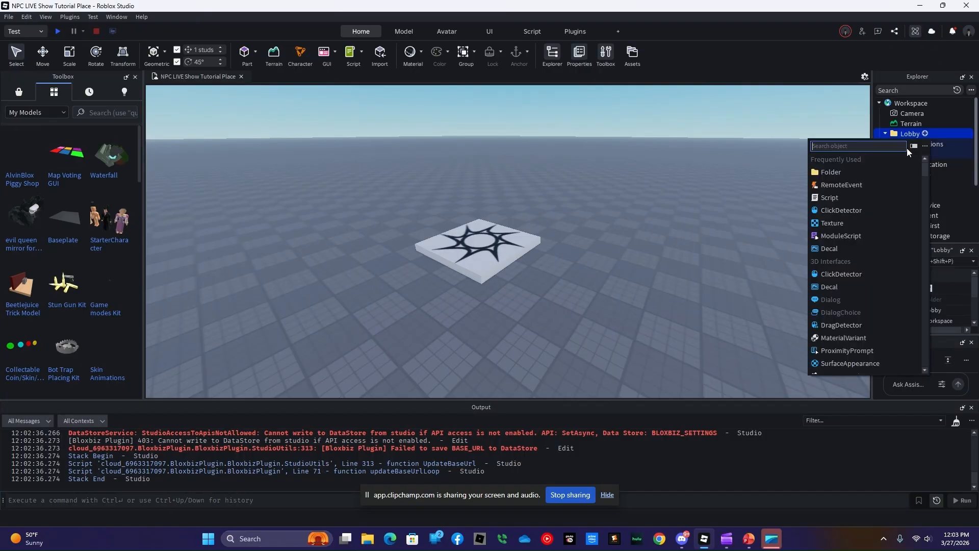
left_click(906, 148)
right_click(905, 152)
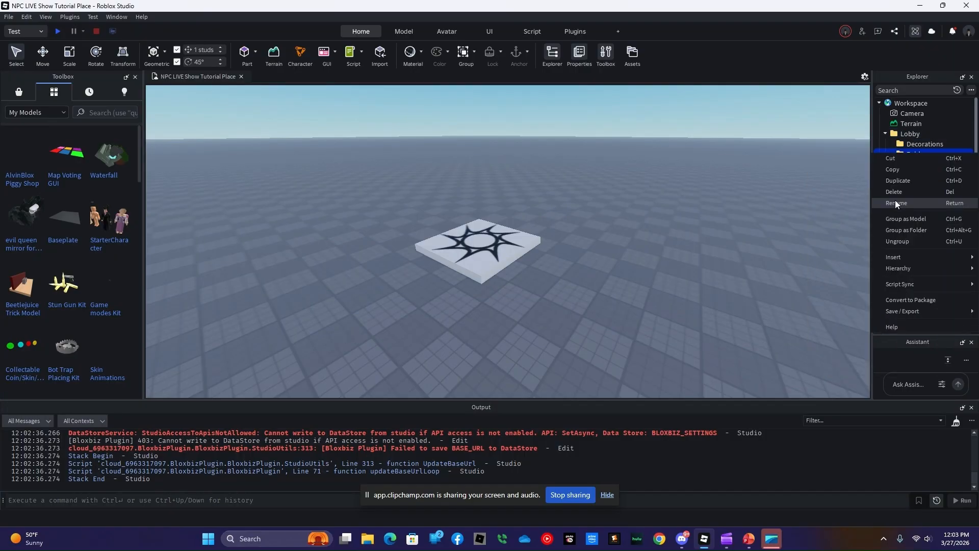
left_click(895, 200)
type("Lights")
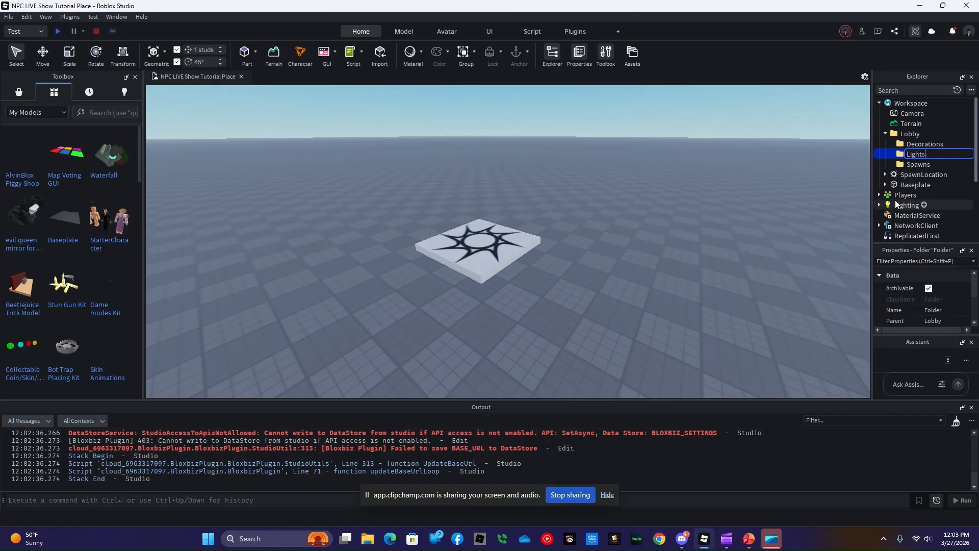
key("Return")
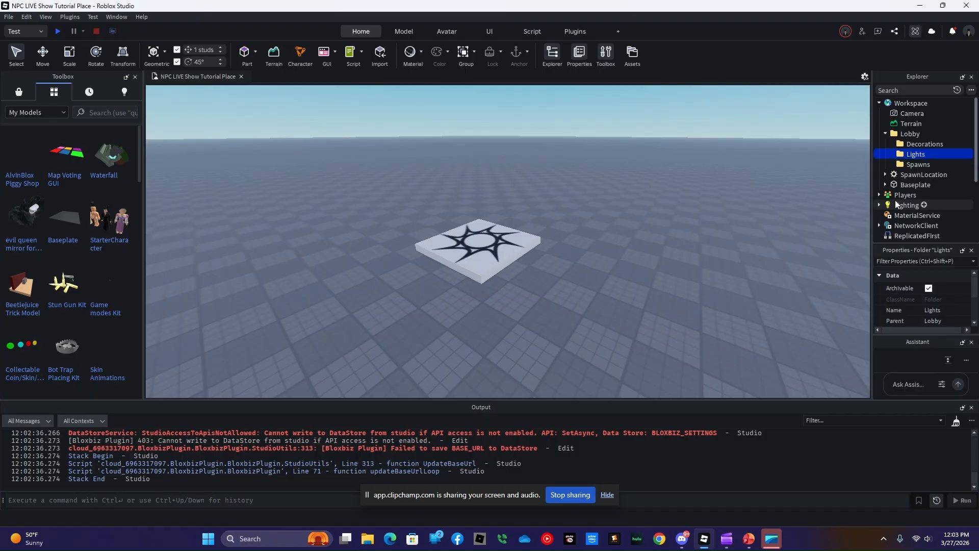
left_click(712, 206)
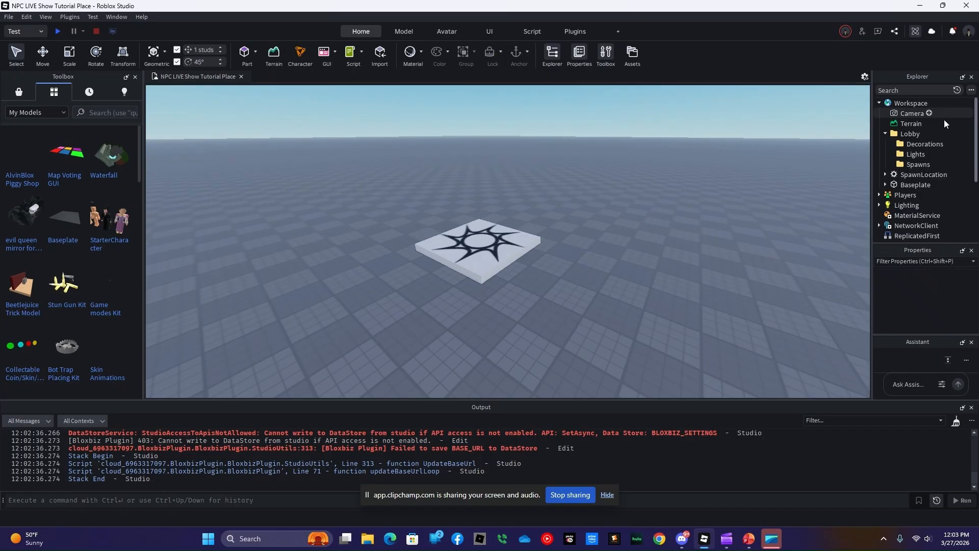
Step: Add another folder directly under the Workspace and name it Stage
mouse_move(932, 103)
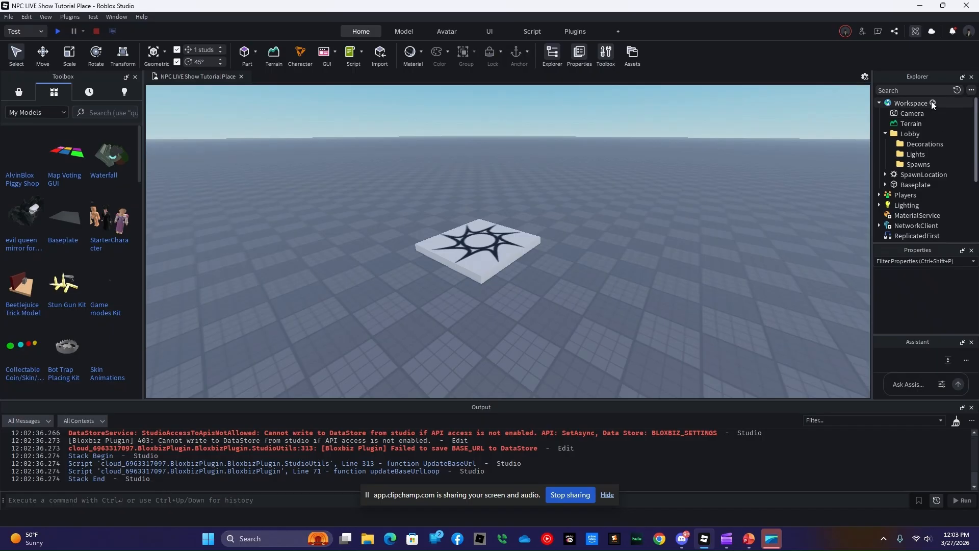
left_click(932, 103)
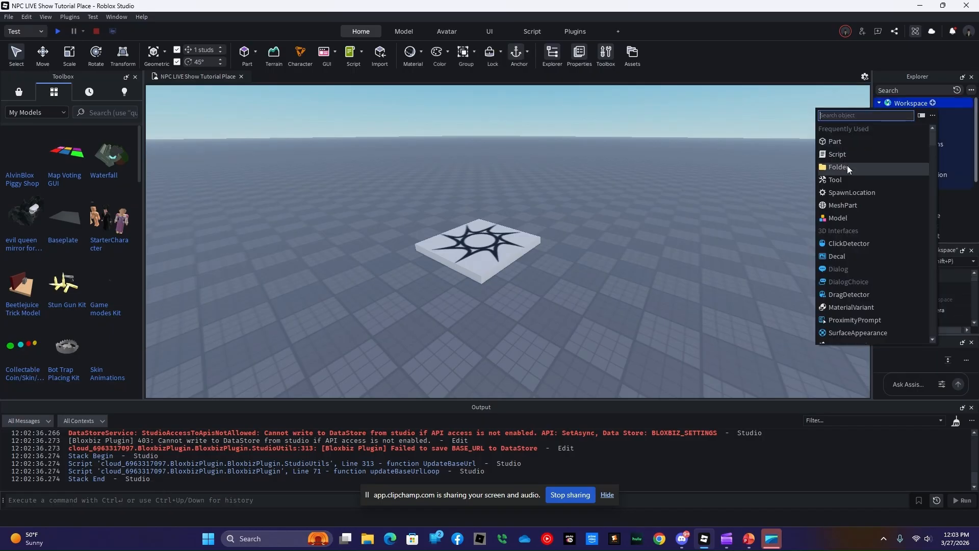
left_click(847, 168)
right_click(908, 136)
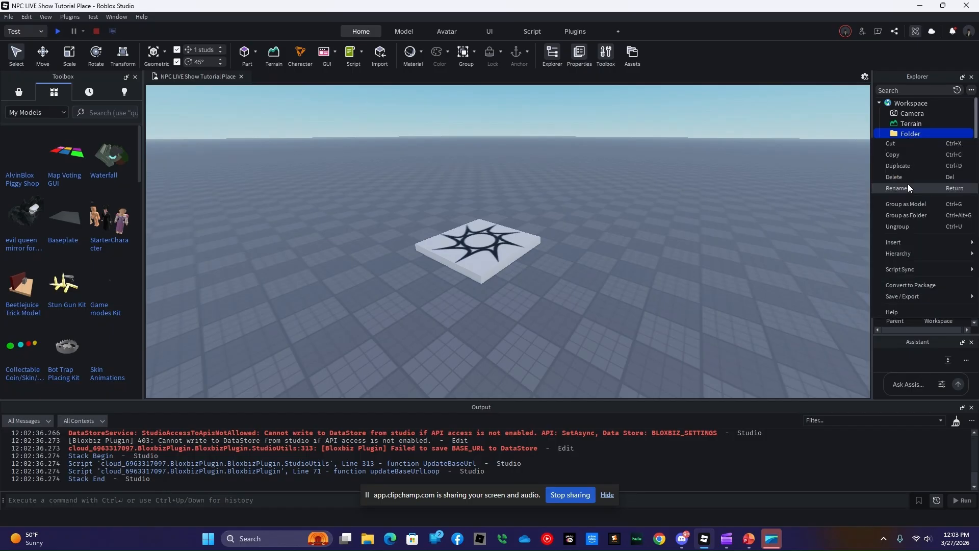
left_click(909, 187)
type("Co")
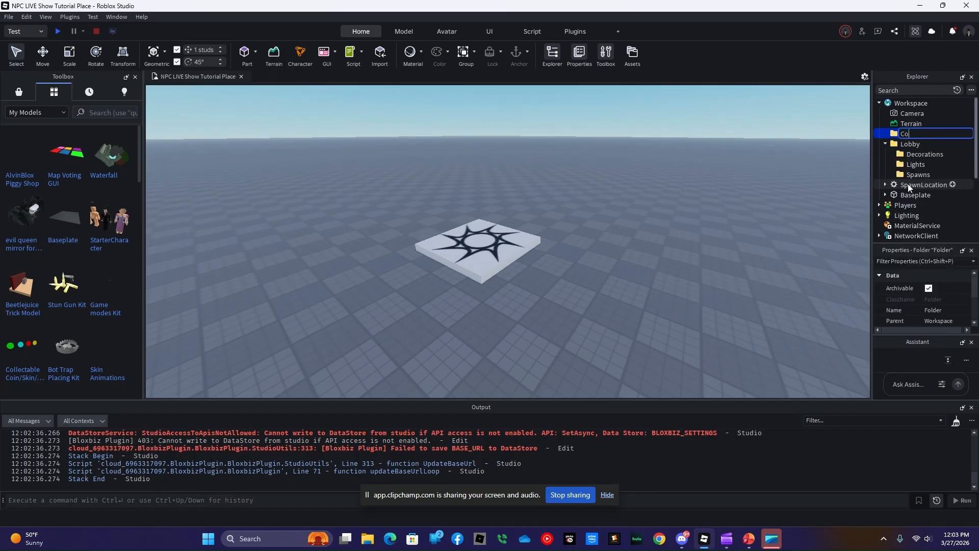
key("BackSpace")
key("BackSpace")
type("Stage")
key("Return")
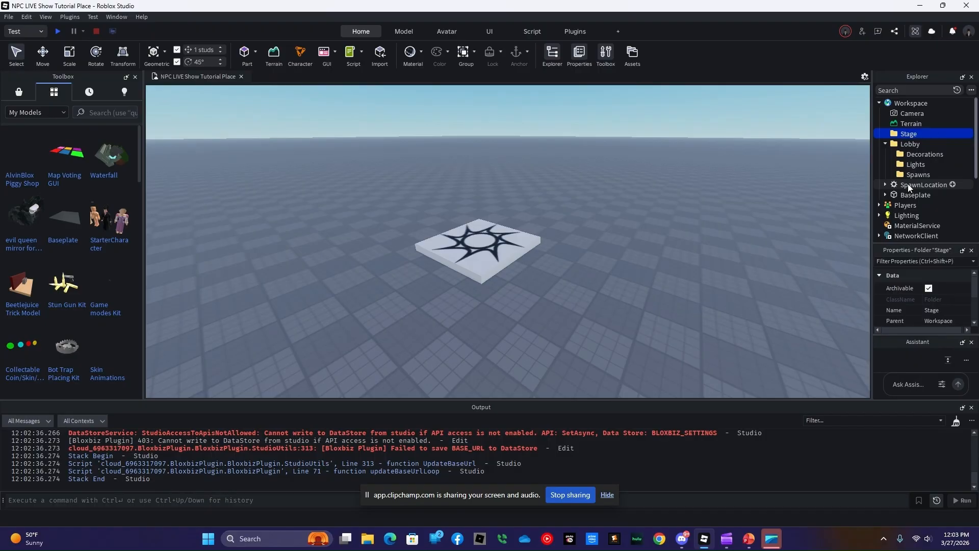
Step: Create a folder named Decorations inside the Stage folder
left_click(923, 134)
left_click(827, 172)
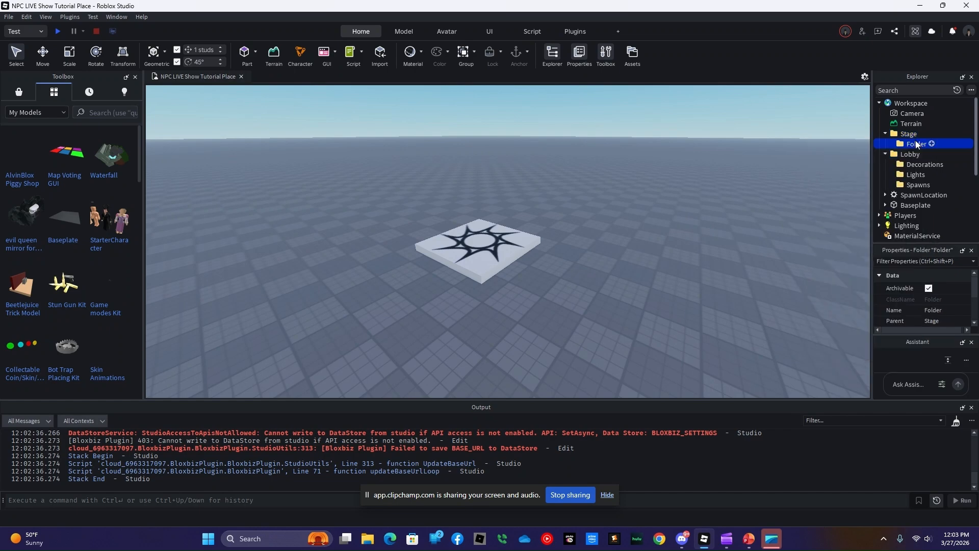
right_click(916, 140)
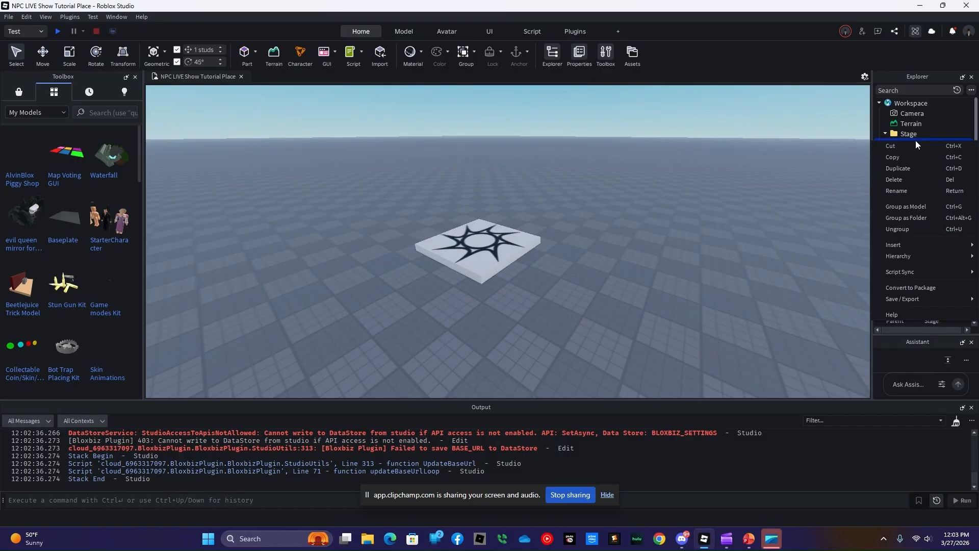
left_click(914, 194)
key("BackSpace")
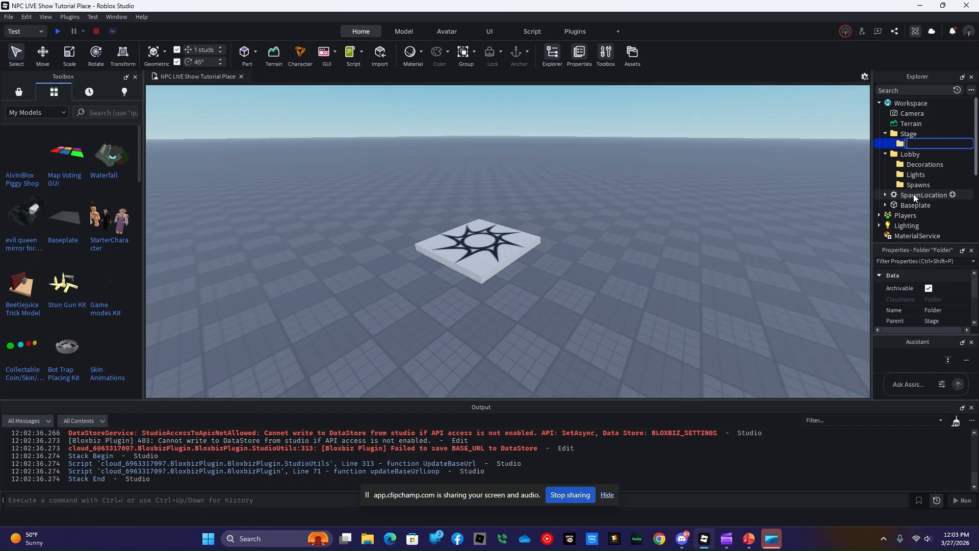
type("Decorations")
key("Return")
Step: Create a folder named Props inside the Stage folder
left_click(923, 134)
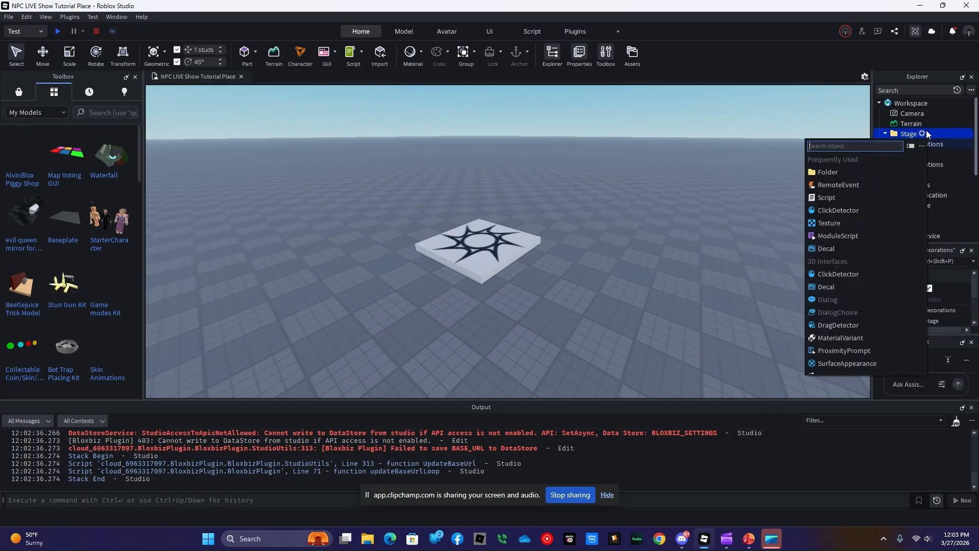
left_click(832, 173)
right_click(913, 153)
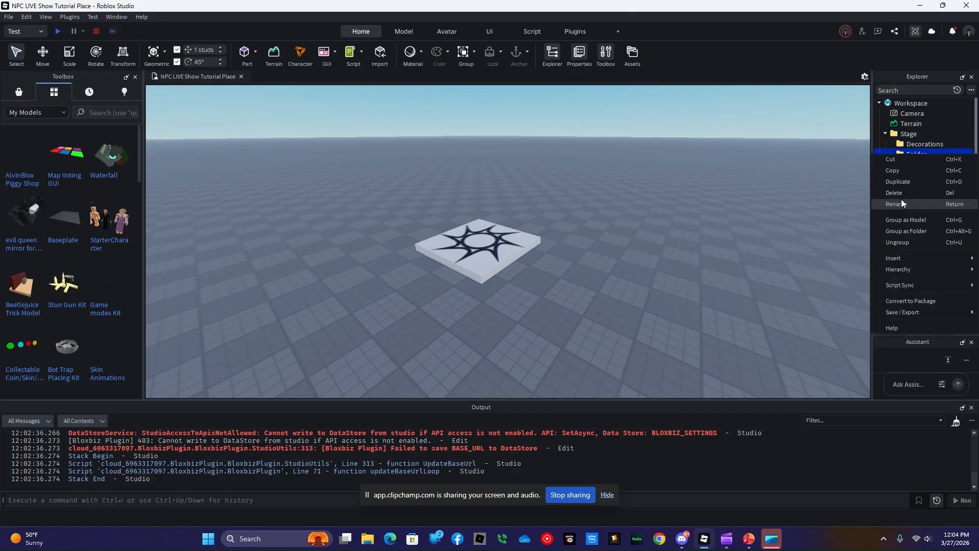
left_click(901, 201)
type("Prio")
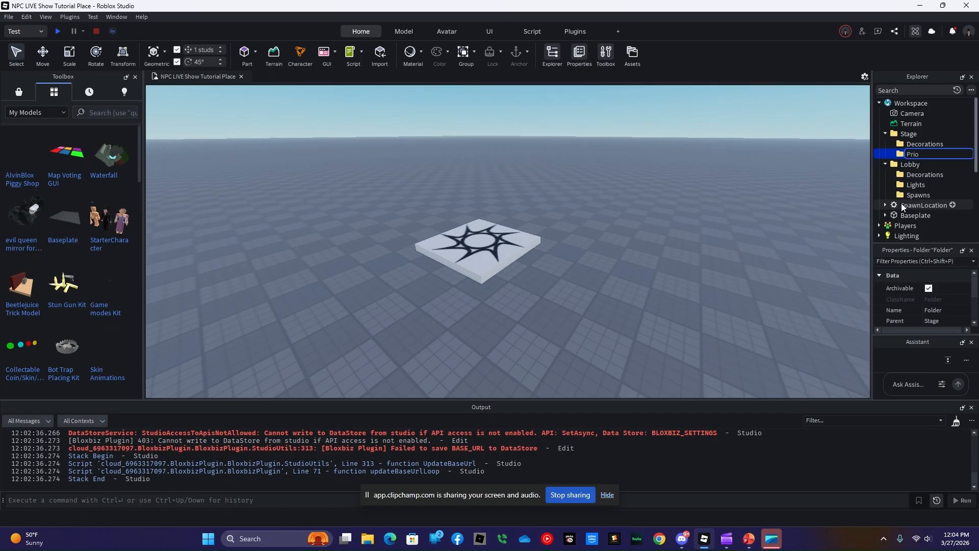
type("ops")
key("Return")
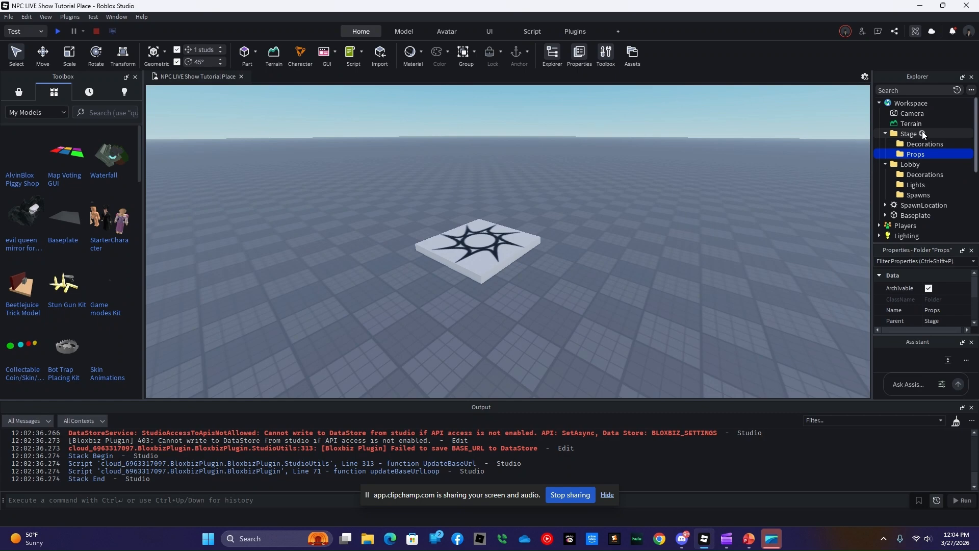
Step: Create a folder named Lights inside the Stage folder, and collapse the Stage and Lobby folders
left_click(922, 133)
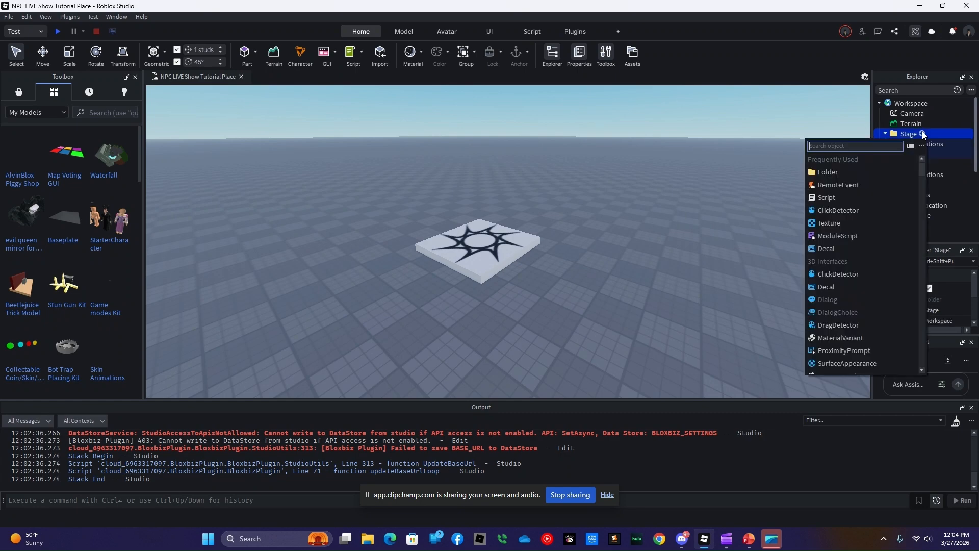
left_click(862, 173)
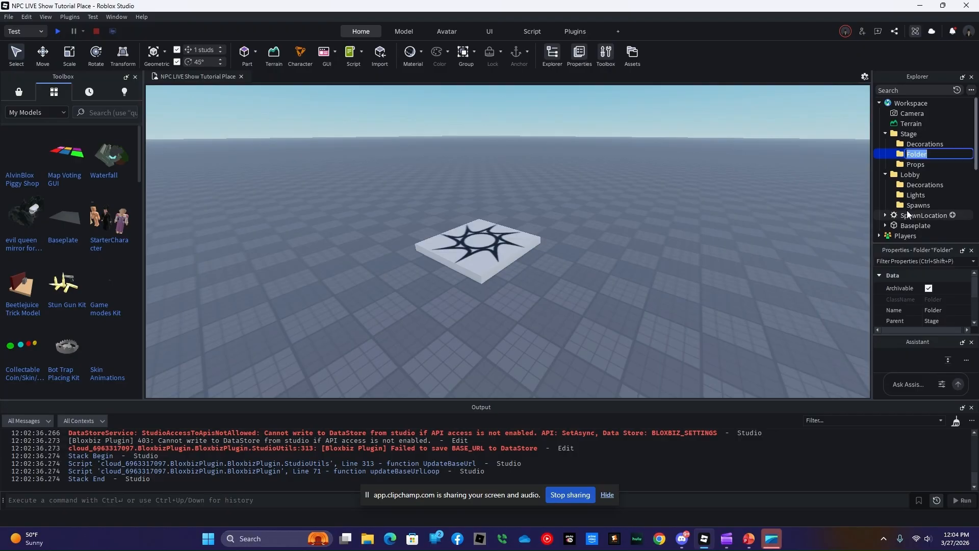
type("Lights")
key("Return")
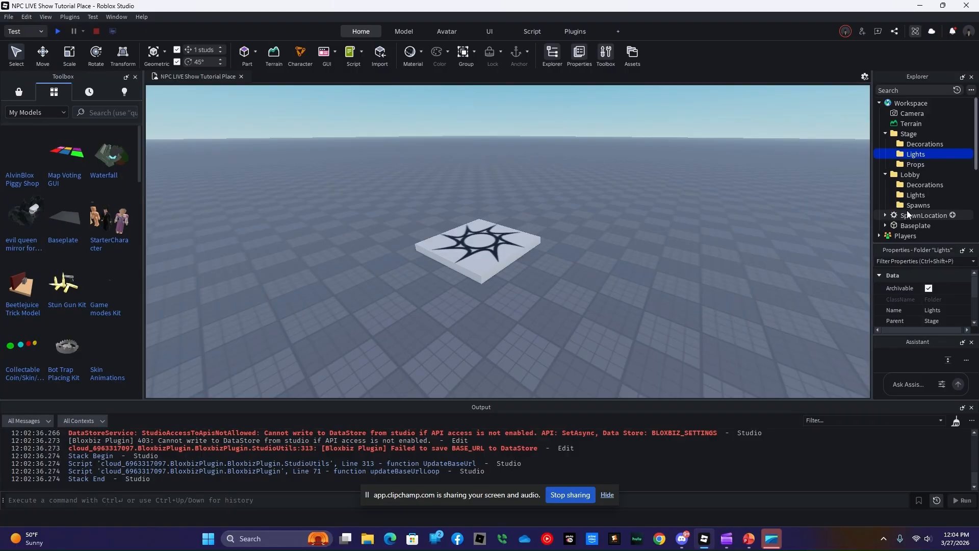
left_click(886, 134)
left_click(886, 141)
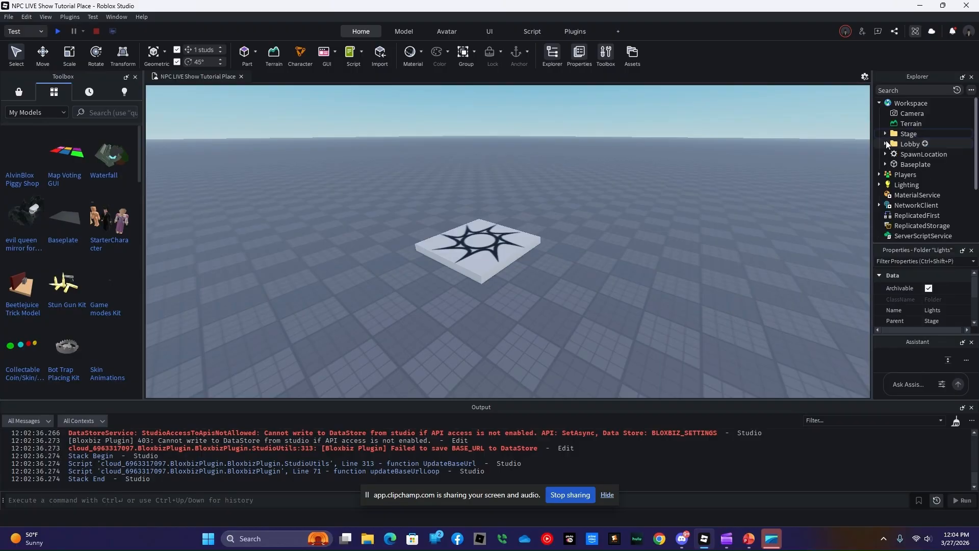
Step: Add another folder directly under the Workspace and name it NPCs
left_click(933, 103)
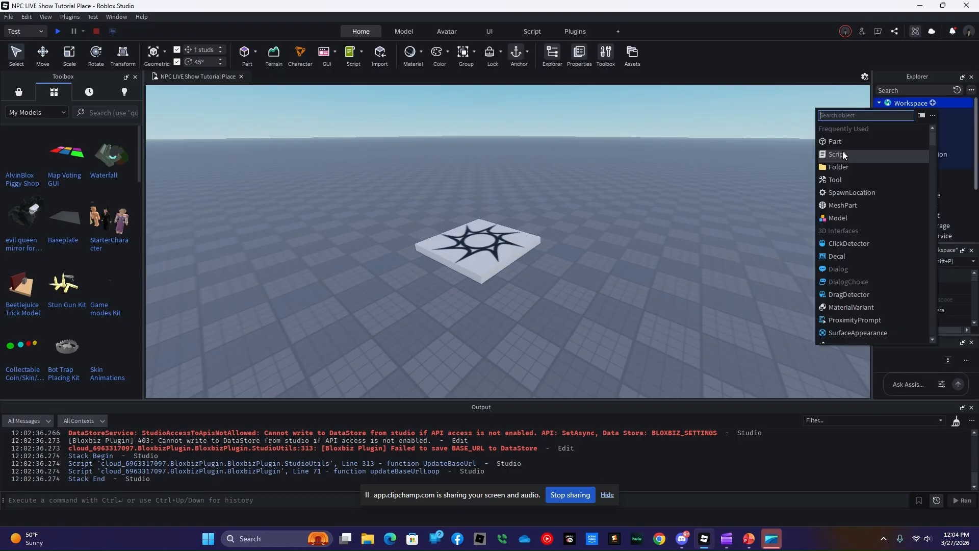
left_click(843, 151)
right_click(906, 135)
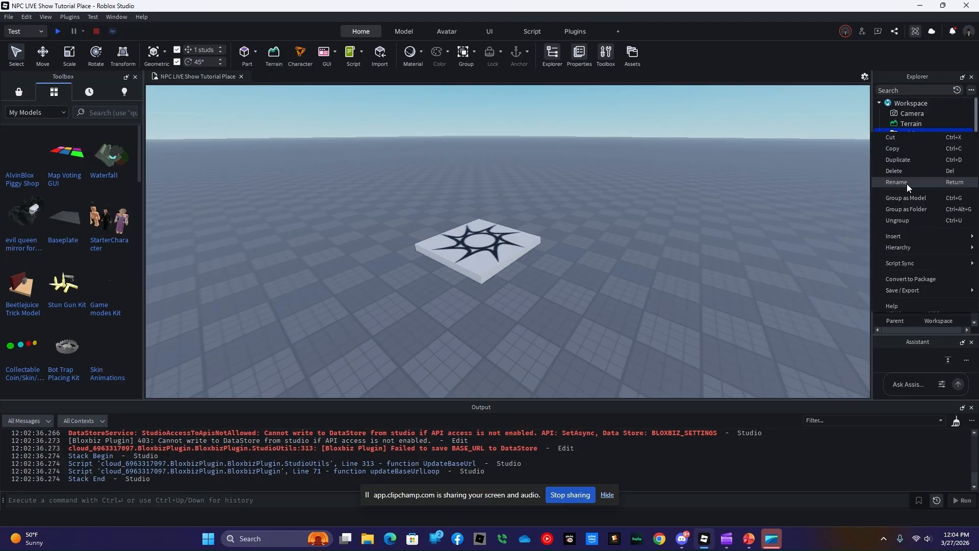
left_click(907, 185)
type("NPCs")
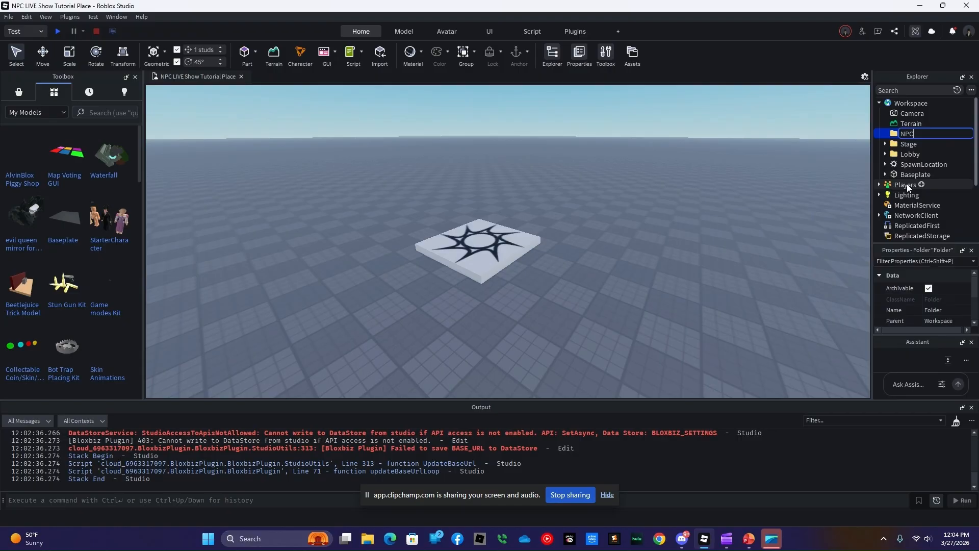
key("Return")
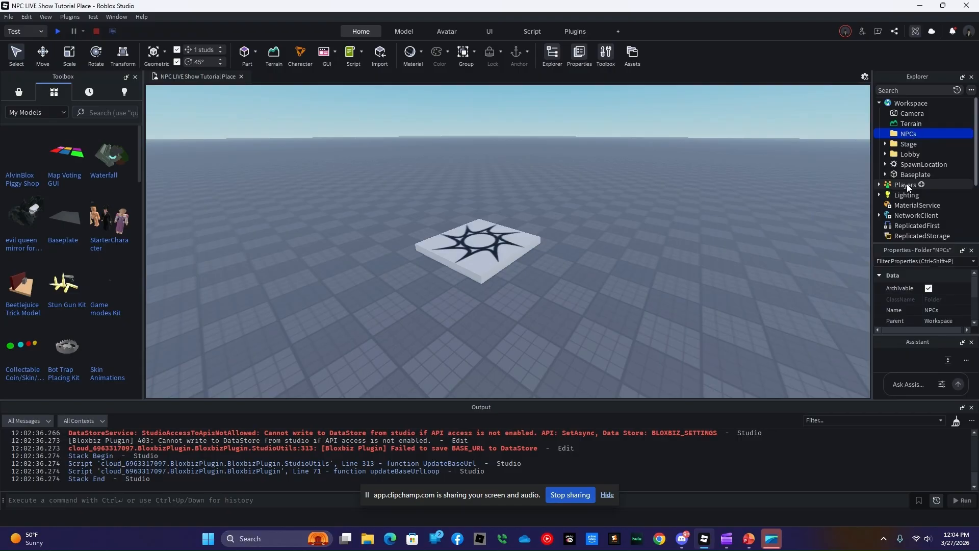
Step: Create a folder named WalktoPoints inside the NPCs folder
left_click(922, 134)
left_click(877, 169)
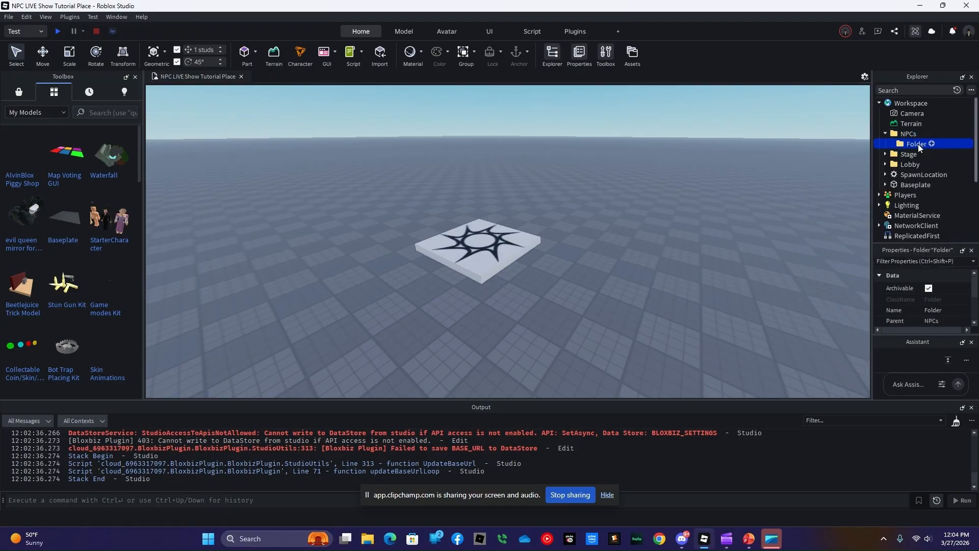
double_click(918, 144)
type("Waljk")
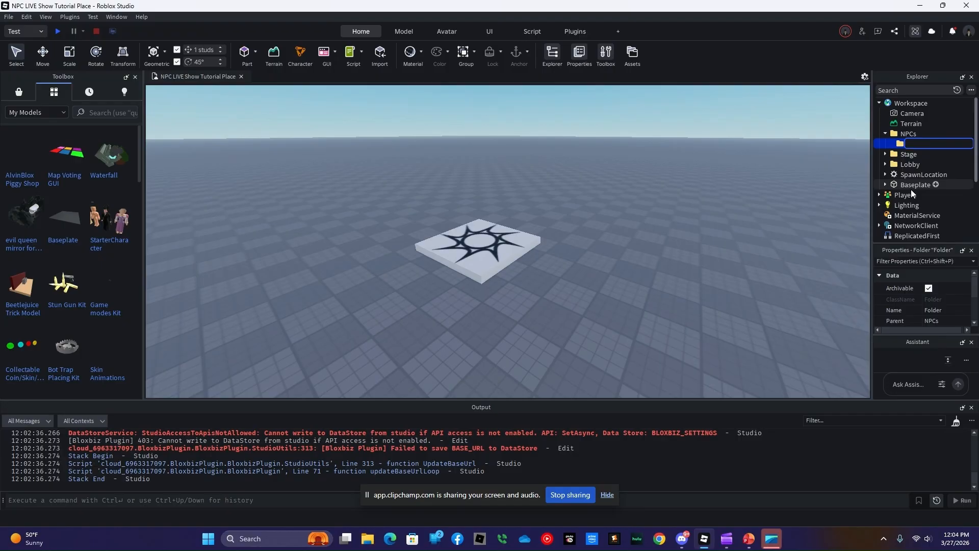
key("BackSpace")
key("BackSpace")
type("ktoPoints")
key("Return")
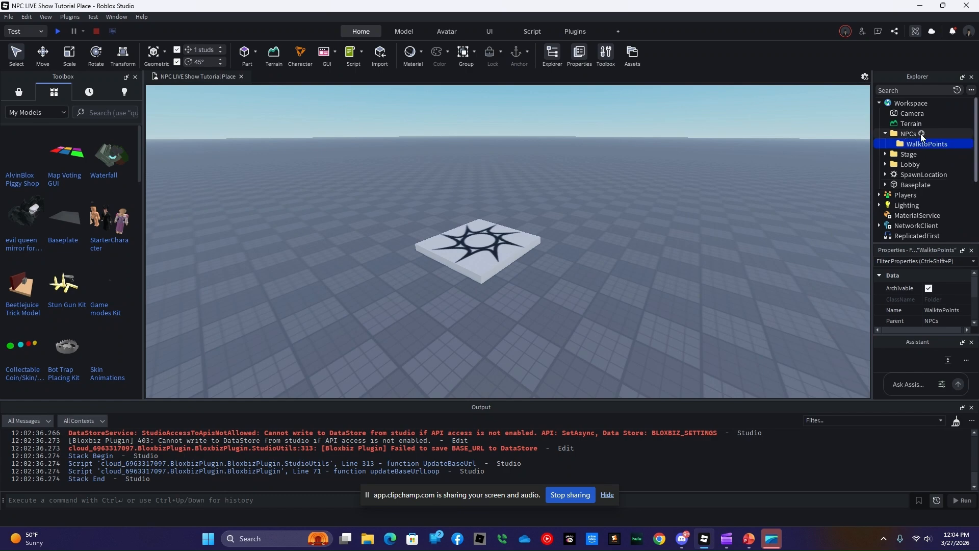
Step: Create a folder named Models inside the NPCs folder and collapse NPCs
left_click(921, 134)
left_click(864, 156)
right_click(913, 144)
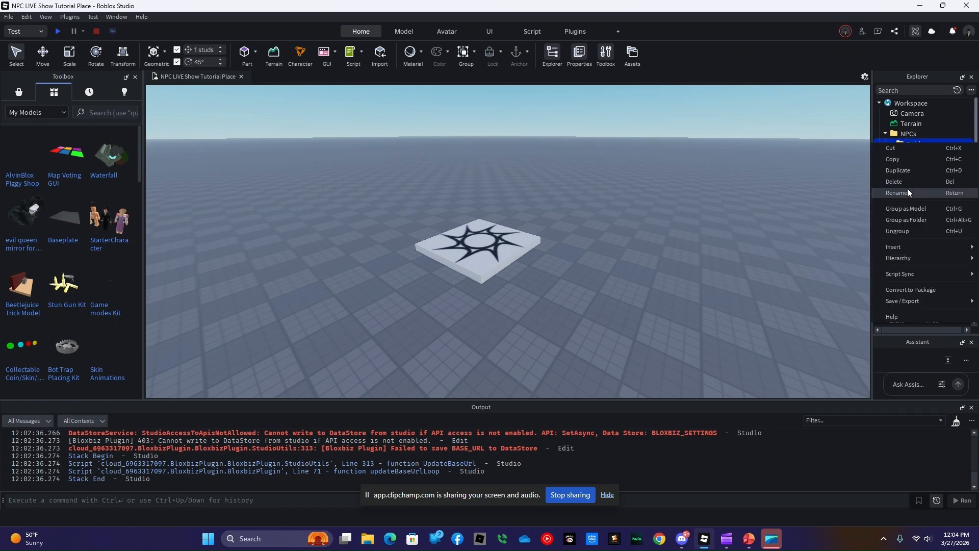
left_click(907, 188)
type("Models")
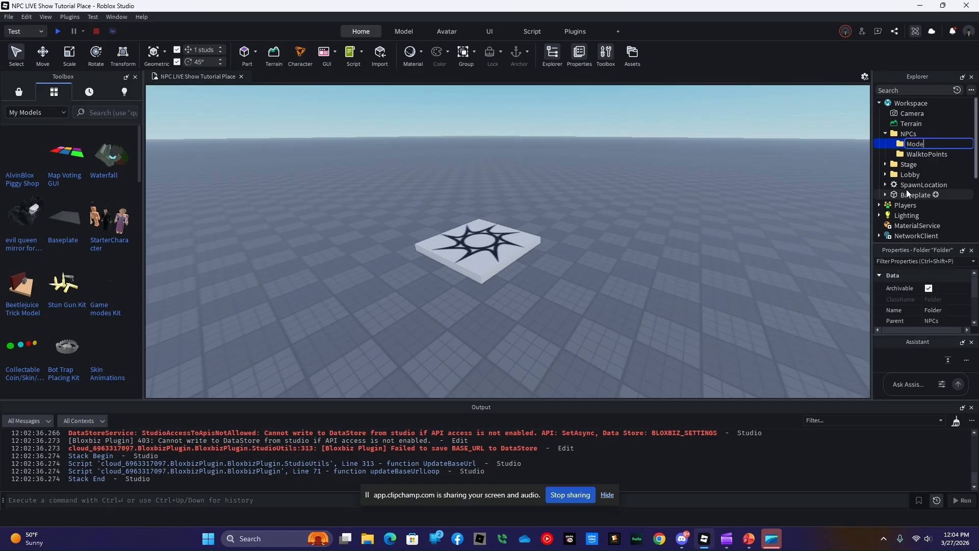
key("Return")
left_click(886, 134)
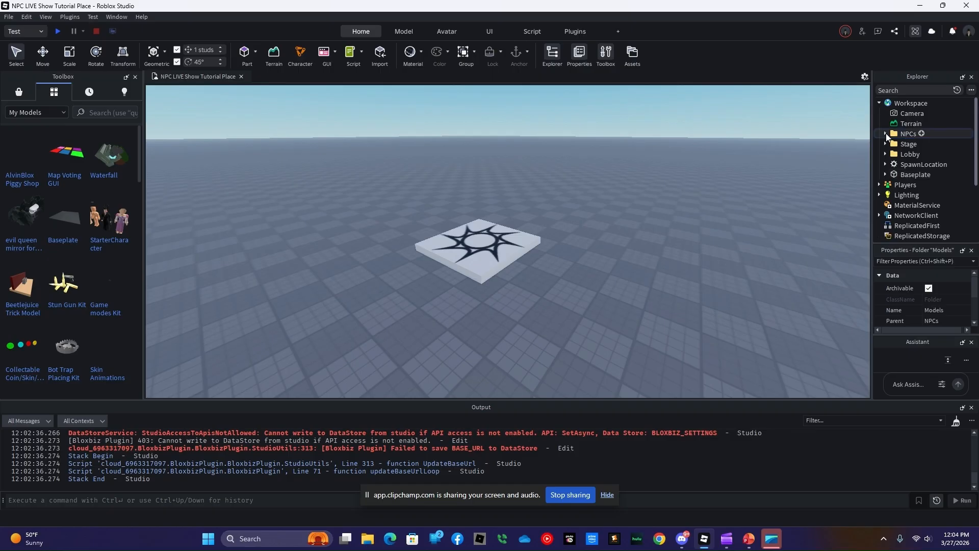
Step: Add another folder directly under the Workspace, name it Teleports, and clear the selection
left_click(933, 103)
left_click(834, 149)
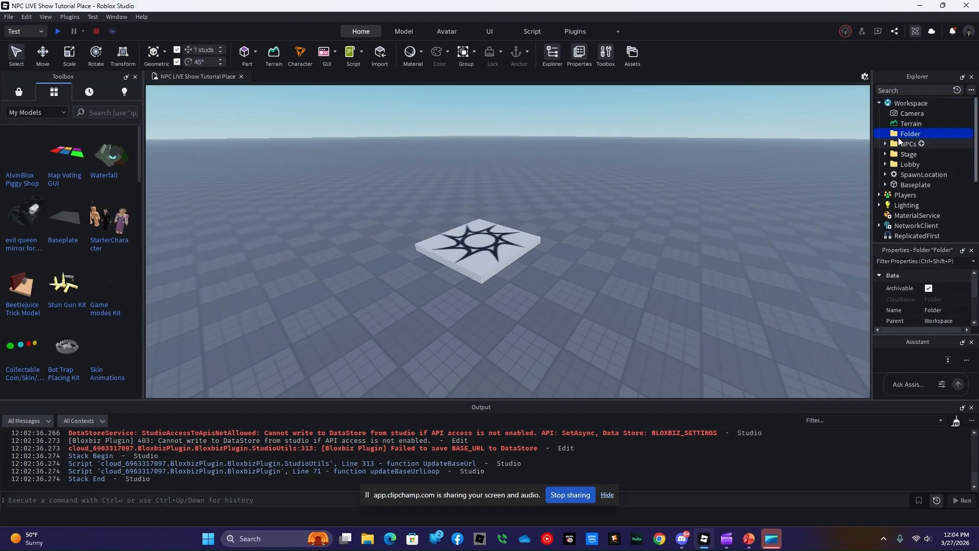
right_click(898, 137)
left_click(902, 179)
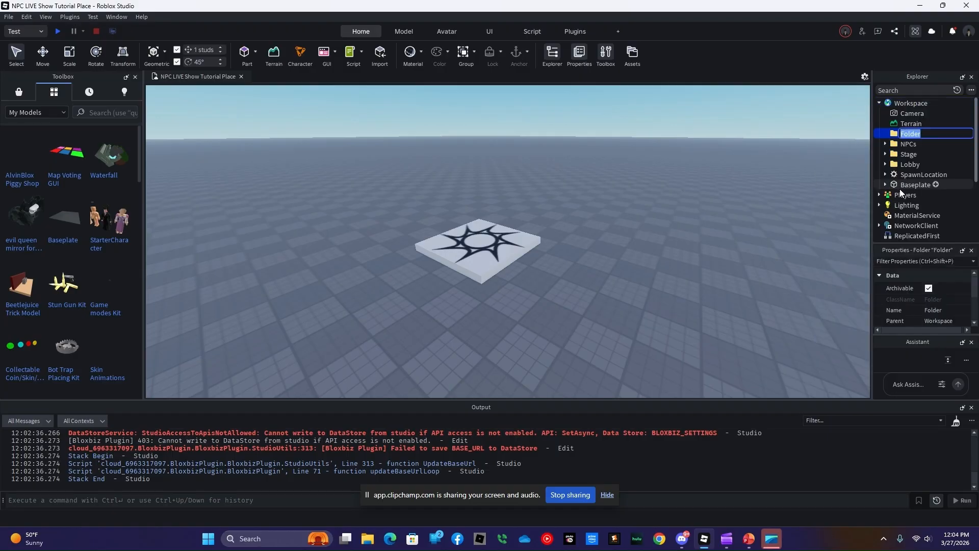
type("Teleports")
key("Return")
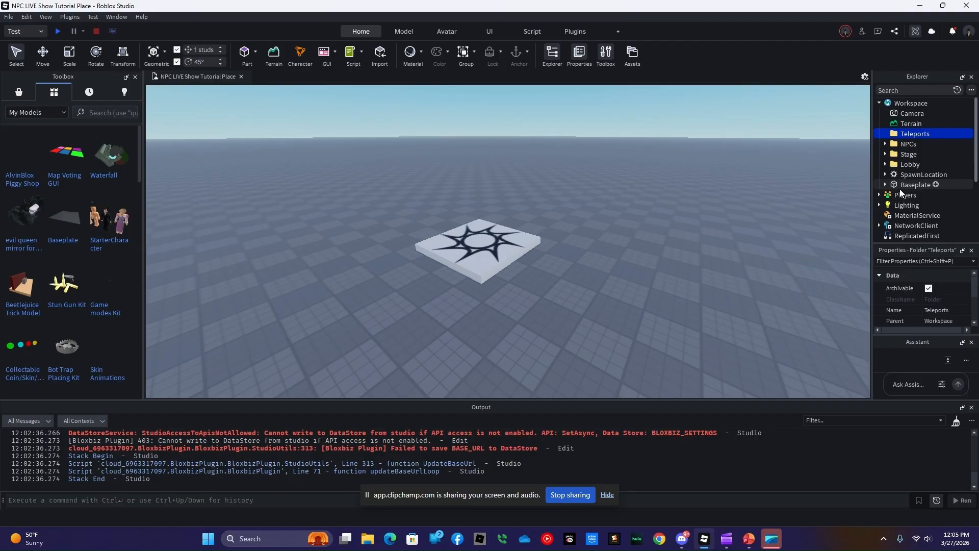
left_click(812, 217)
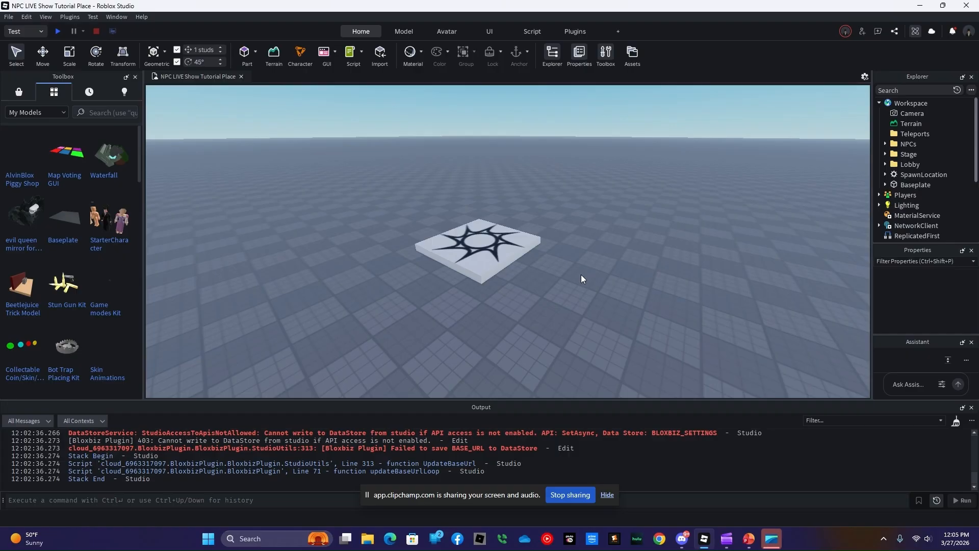
Step: Insert a block part on the baseplate near the spawn location and set its BrickColor to Really blue
right_click_drag(533, 301, 532, 301)
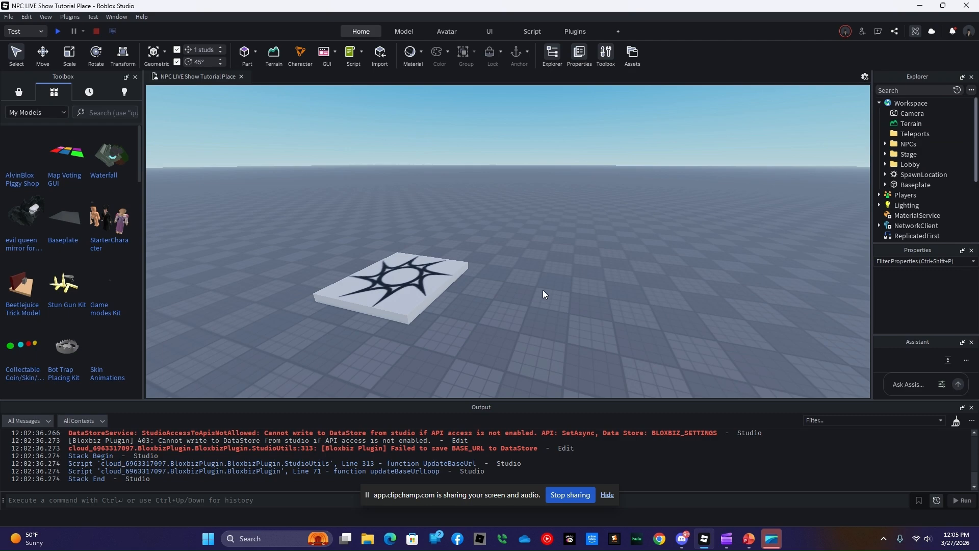
right_click_drag(550, 275, 549, 276)
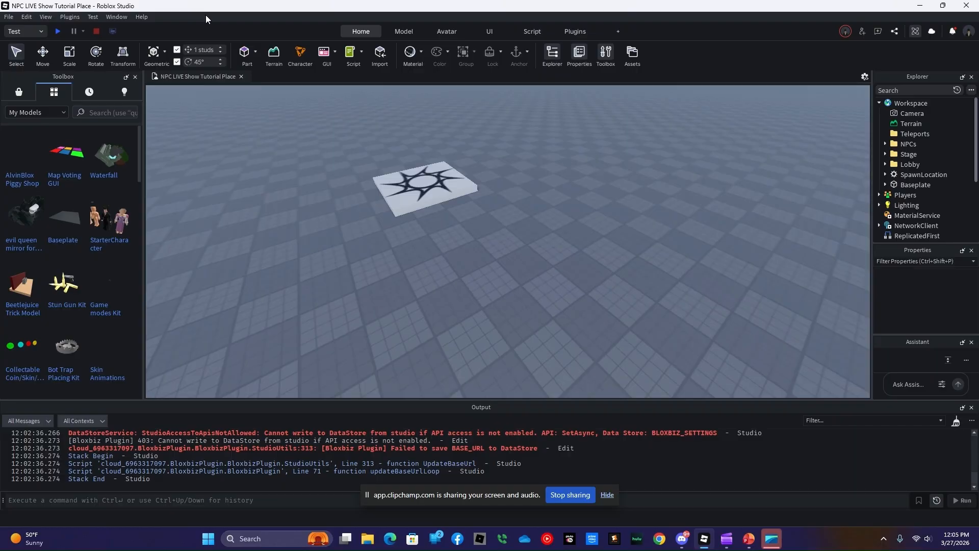
left_click(244, 52)
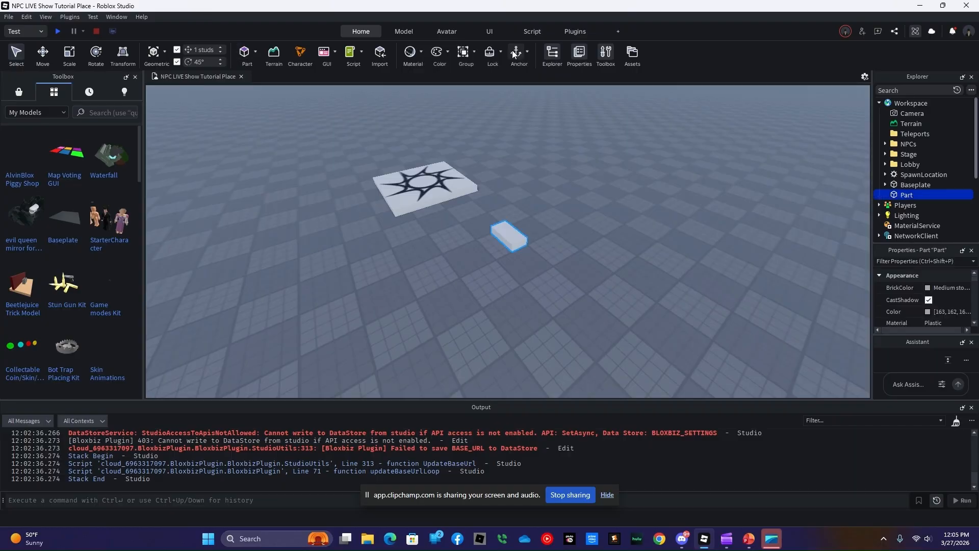
left_click(929, 293)
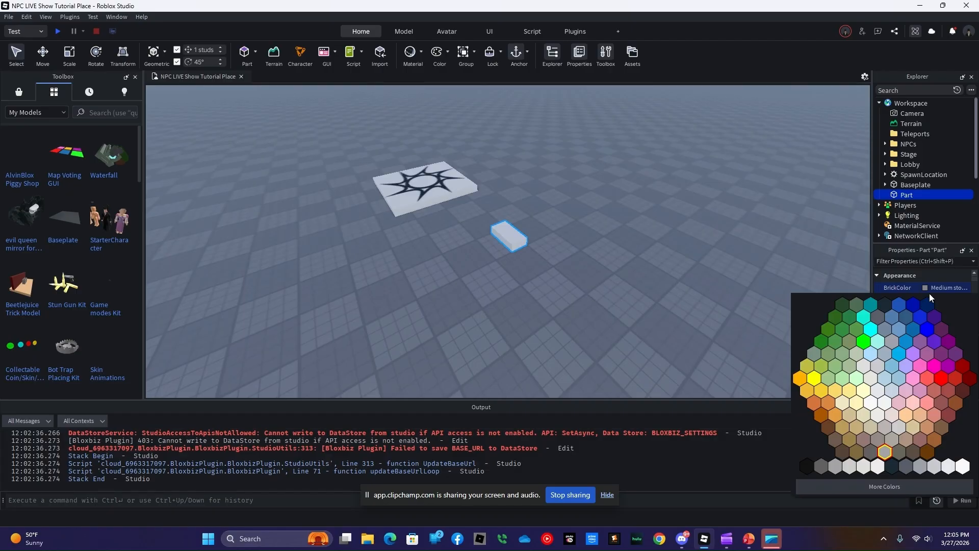
left_click(928, 330)
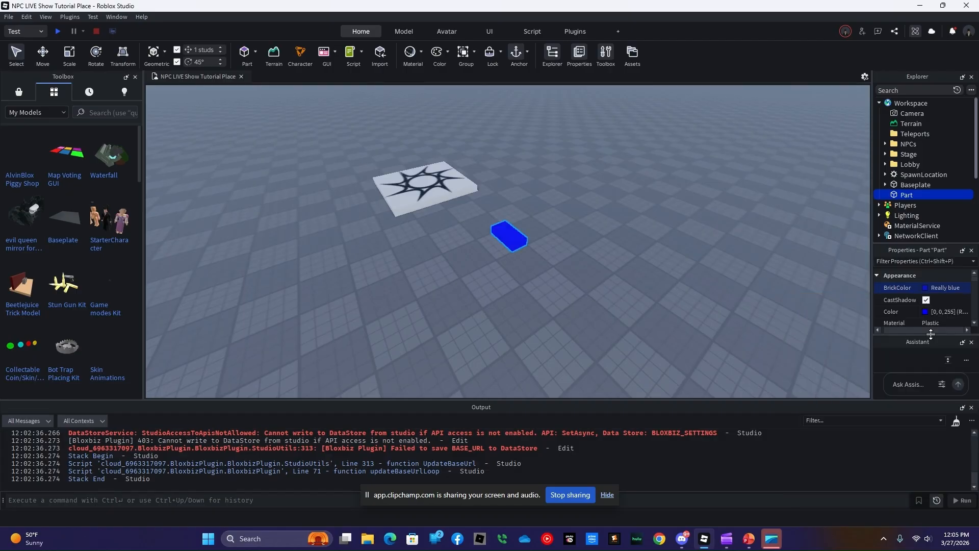
Step: Set the blue part's material to Carpet
left_click(948, 320)
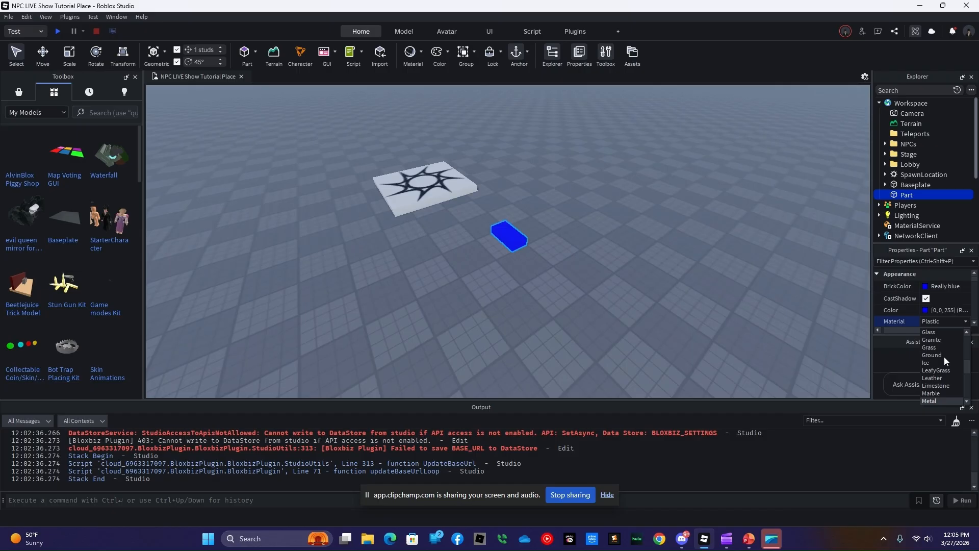
scroll(944, 357, "up", 2)
scroll(944, 357, "up", 3)
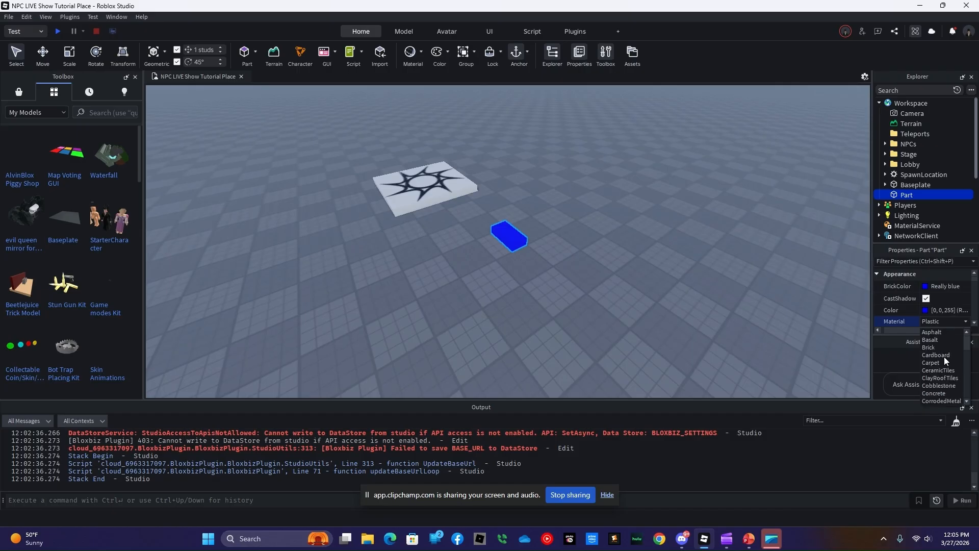
left_click(944, 357)
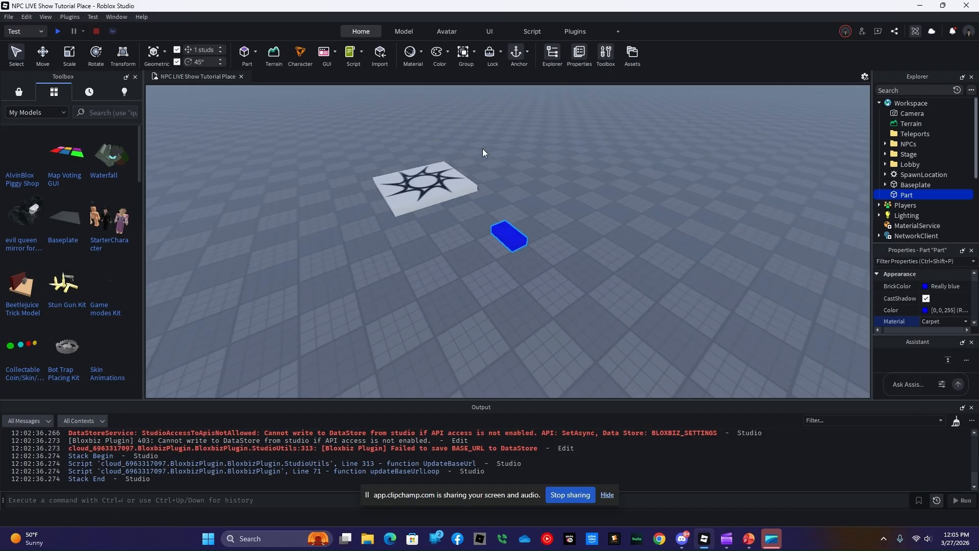
Step: Scale the blue carpet part along its length and width into a large rectangular floor beside the spawn location
left_click(66, 53)
left_click_drag(521, 254, 678, 328)
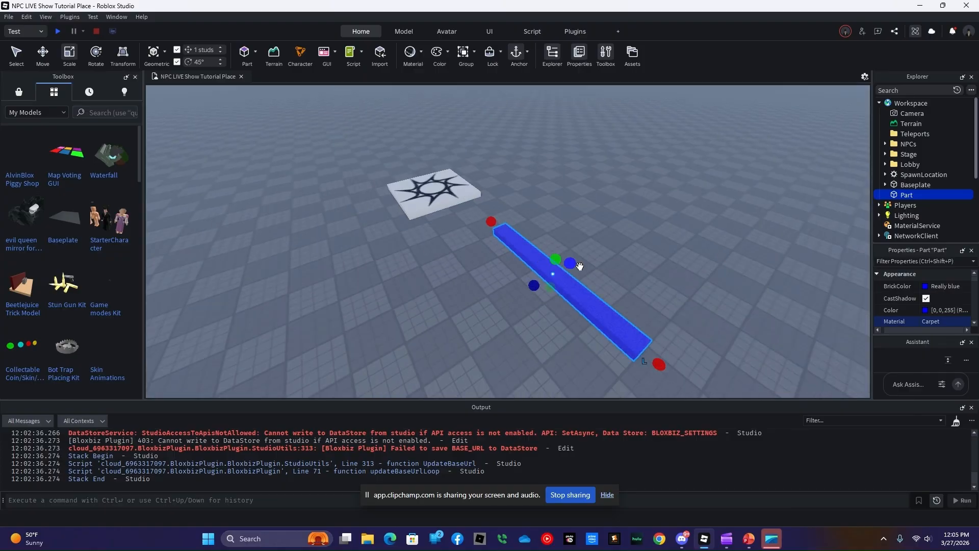
left_click_drag(580, 266, 467, 315)
left_click(570, 156)
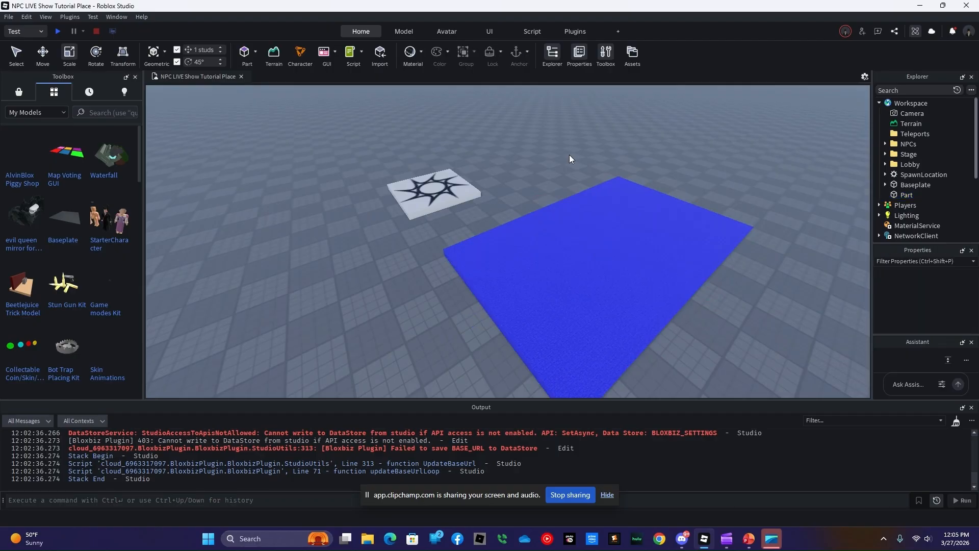
Step: Insert a second block part at the corner of the blue floor and set its BrickColor to Royal purple
right_click_drag(570, 155, 569, 155)
scroll(569, 154, "up", 3)
scroll(569, 155, "up", 2)
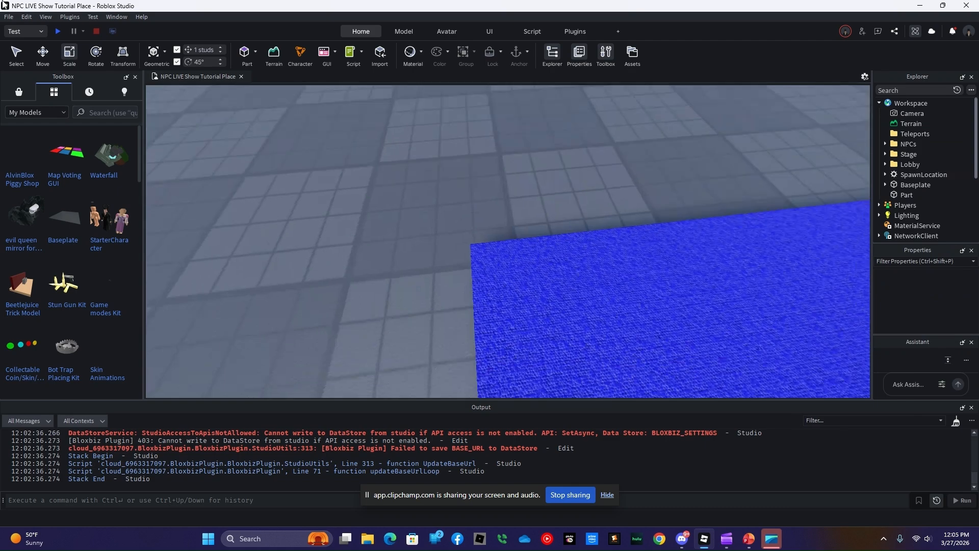
left_click(244, 53)
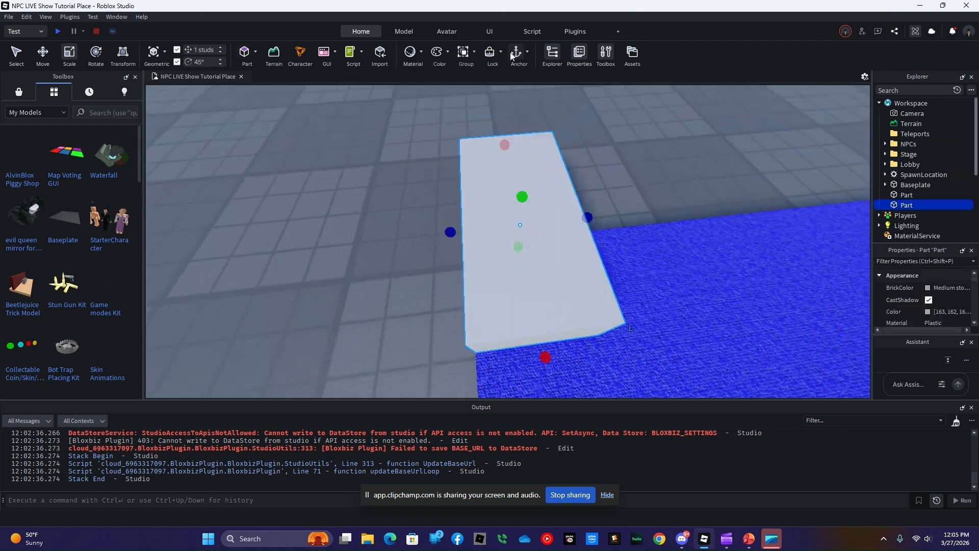
left_click(936, 289)
left_click(931, 340)
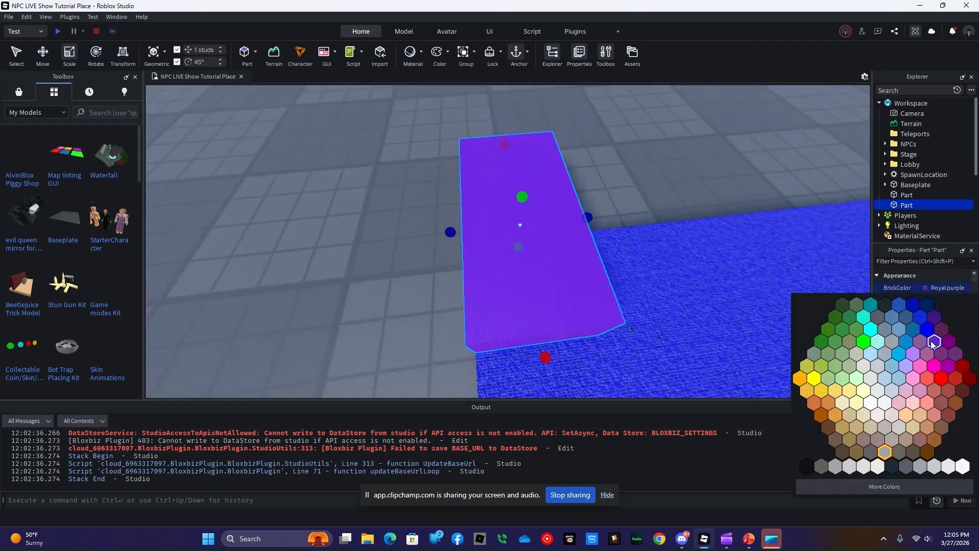
Step: Set the second block part's BrickColor to Really blue and its material to Fabric
left_click(931, 341)
left_click(946, 322)
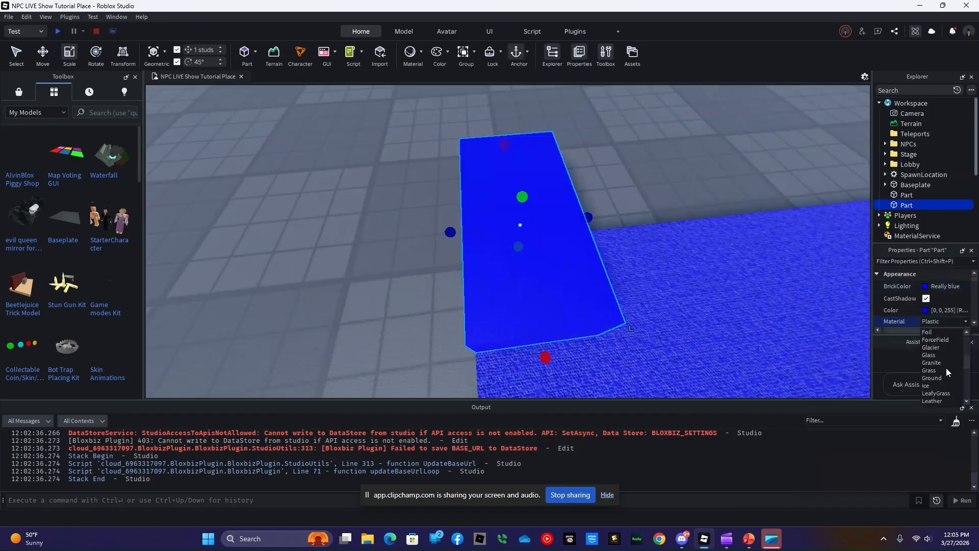
scroll(946, 369, "up", 1)
left_click(944, 348)
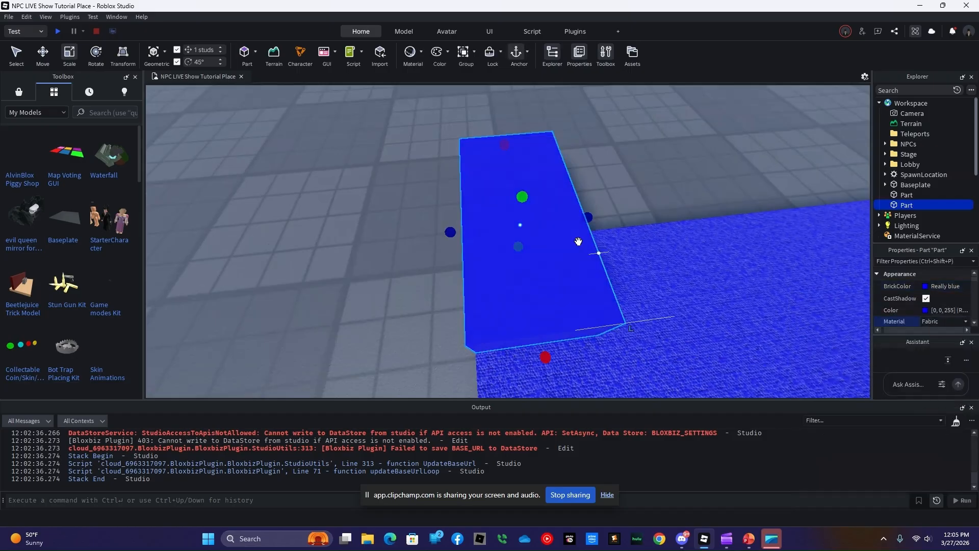
Step: Place the fabric part on the carpet floor's corner, stretch it along the short edge nearest the spawn location, and scale it upward
left_click_drag(578, 242, 545, 286)
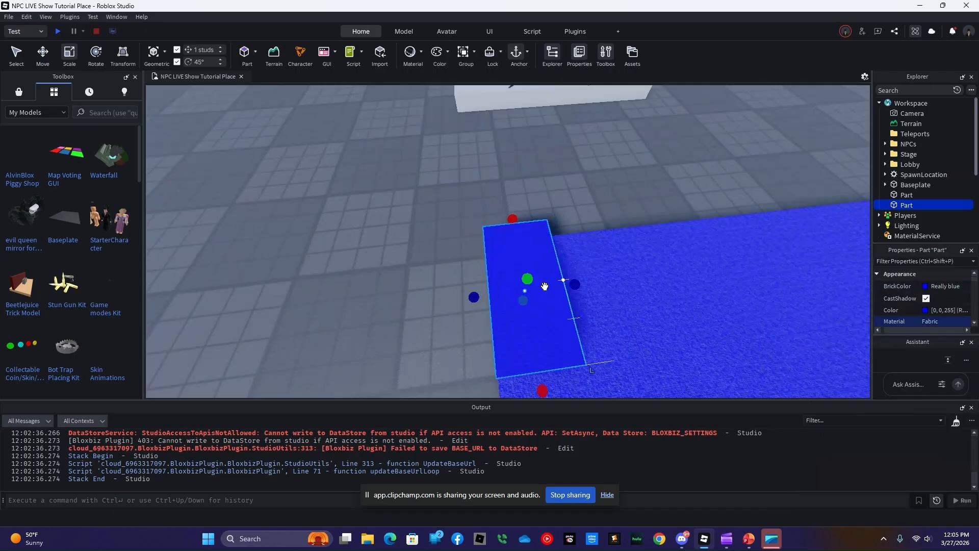
right_click_drag(544, 286, 531, 346)
left_click_drag(531, 345, 571, 311)
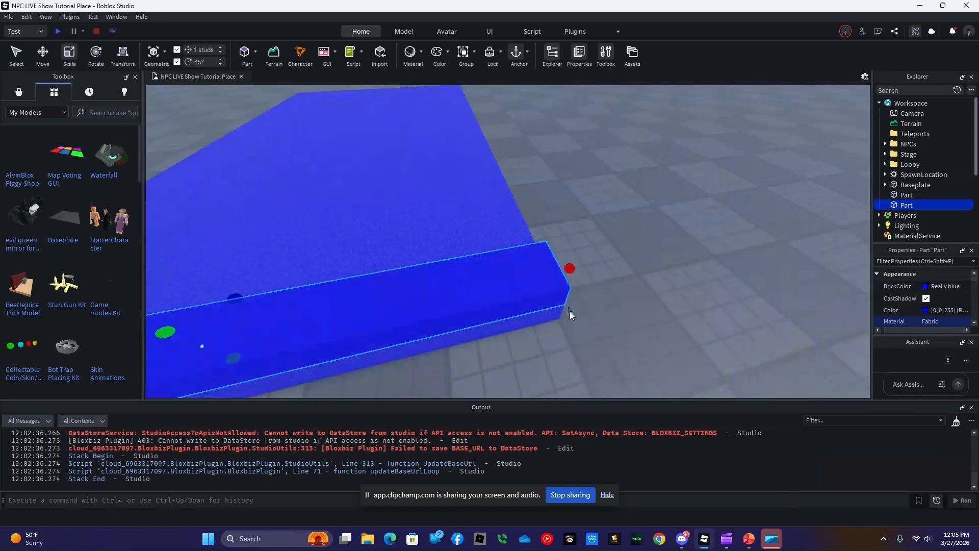
key("s")
key("a")
left_click_drag(440, 282, 427, 190)
Step: Undo the last two scale changes made to the blue carpet floor
left_click(9, 17)
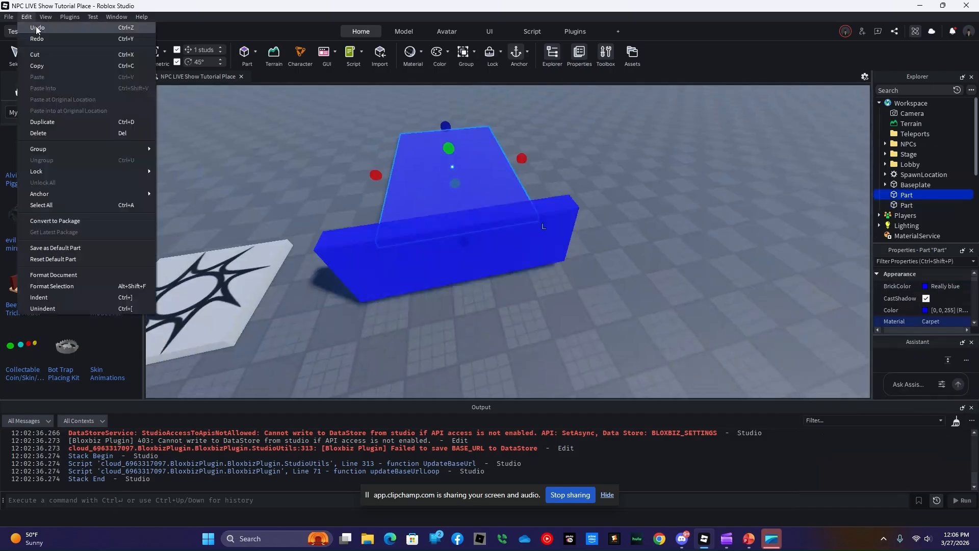
left_click(276, 109)
left_click(26, 17)
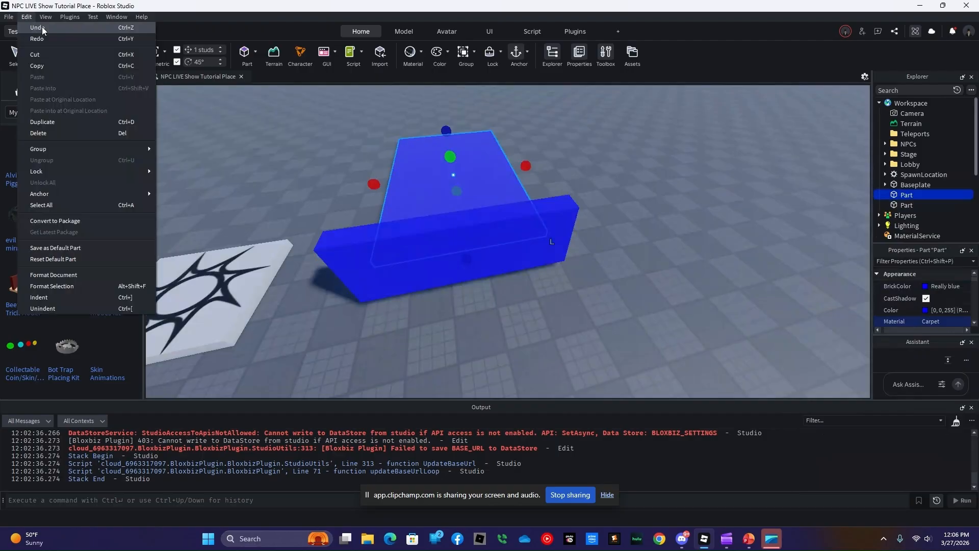
left_click(42, 29)
Step: Scale the fabric part at the floor's short edge upward into a tall wall
left_click(472, 273)
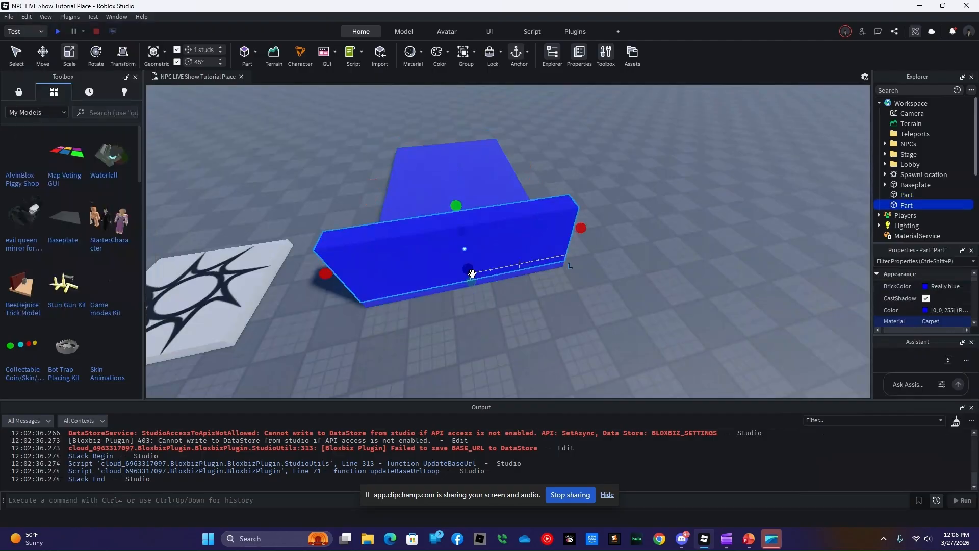
left_click_drag(472, 273, 444, 107)
key("w")
key("a")
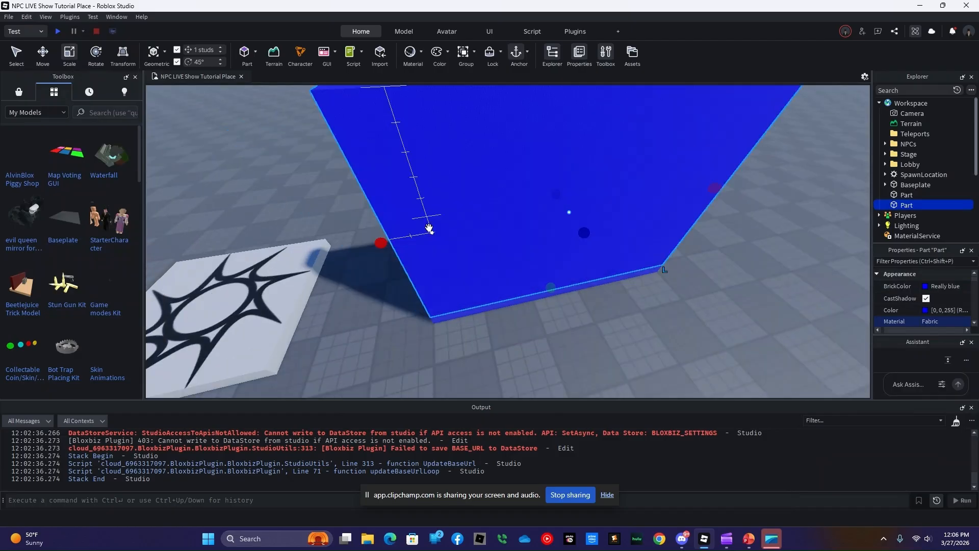
right_click_drag(430, 228, 429, 229)
left_click(430, 228)
key("w")
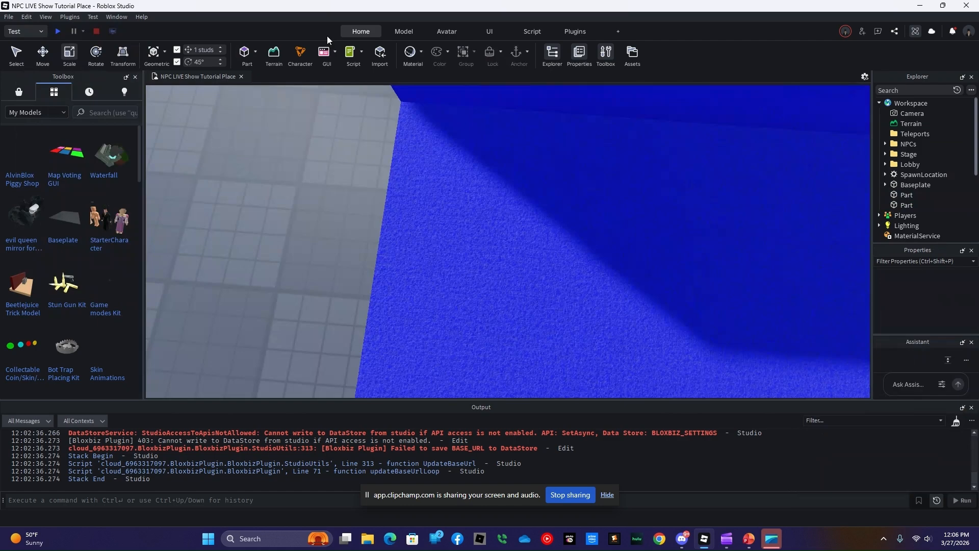
Step: Insert an anchored block part on the carpet floor, with BrickColor Really blue and material Fabric
left_click(245, 53)
left_click(517, 52)
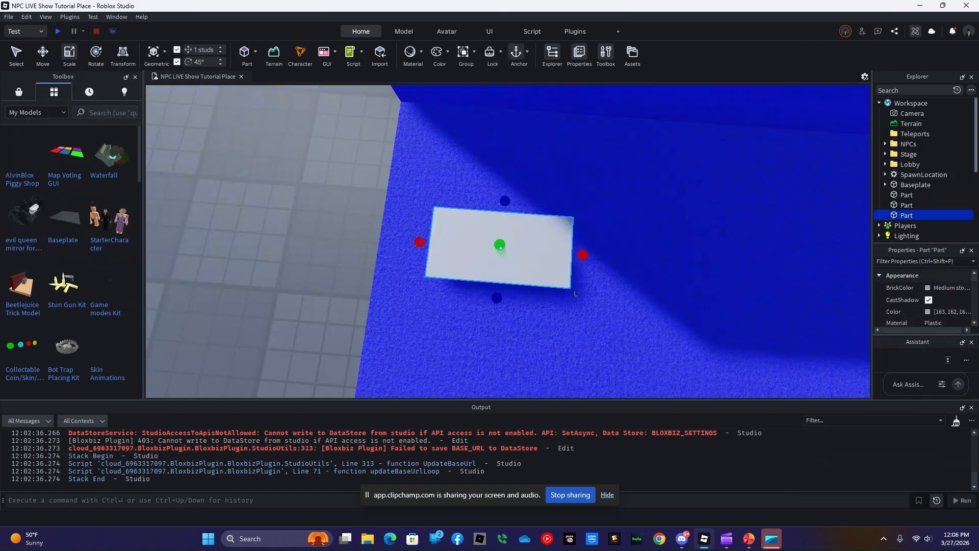
left_click(927, 288)
left_click(932, 320)
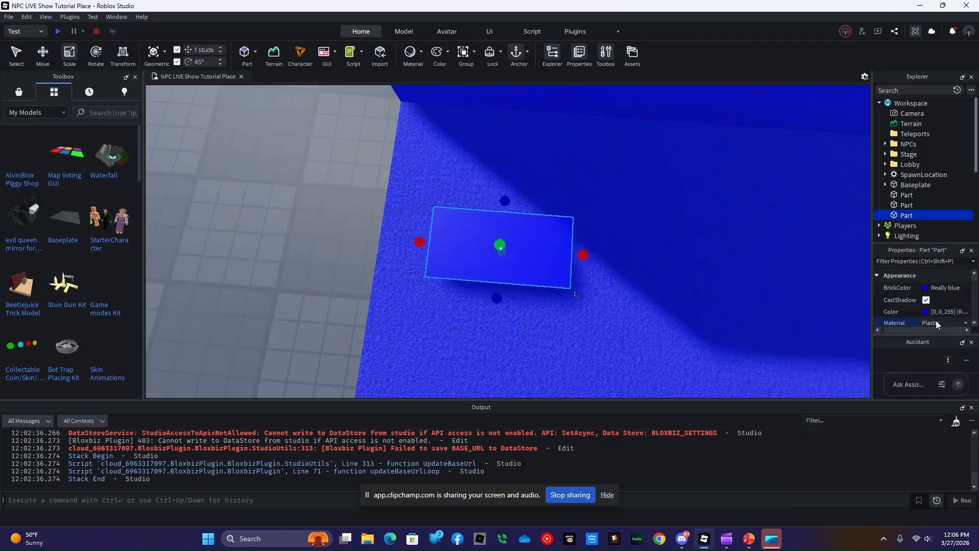
left_click(936, 323)
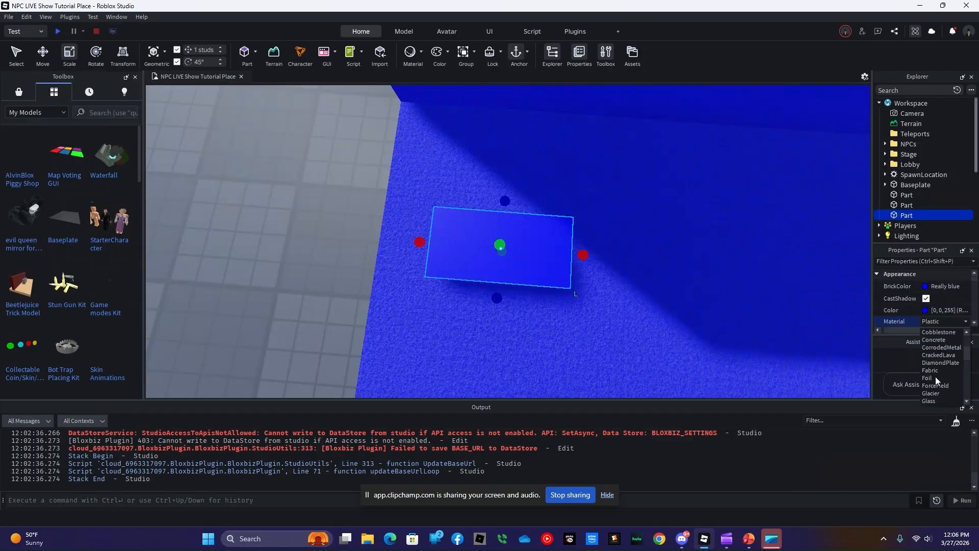
left_click(932, 371)
Step: Place the new fabric part in the corner by the first wall and scale it along the floor's long side into a tall wall
left_click_drag(570, 220, 455, 240)
right_click_drag(455, 240, 469, 277)
left_click_drag(469, 275, 494, 269)
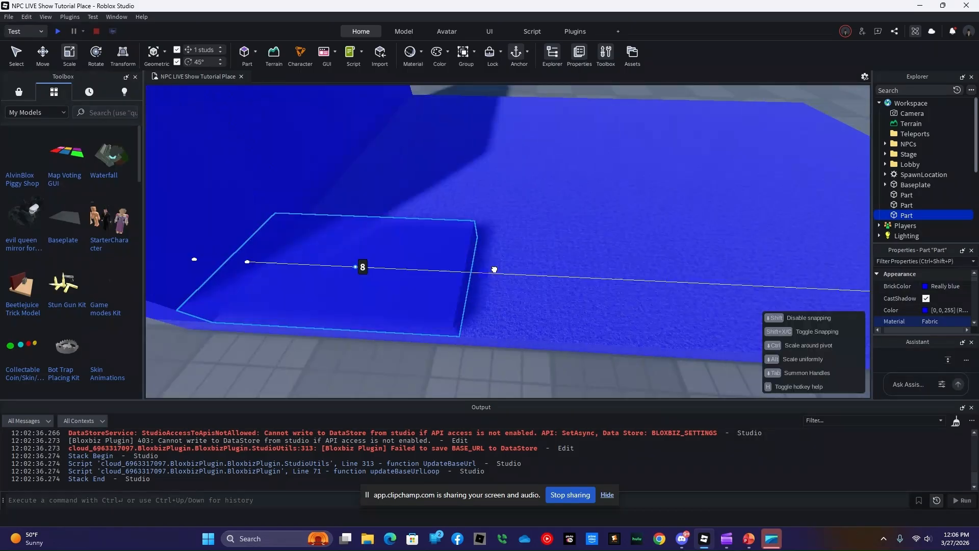
right_click_drag(495, 269, 538, 319)
left_click_drag(538, 318, 495, 193)
right_click_drag(495, 193, 468, 299)
Step: Widen the carpet floor on its open long side and extend the first end wall in the same direction
left_click(468, 299)
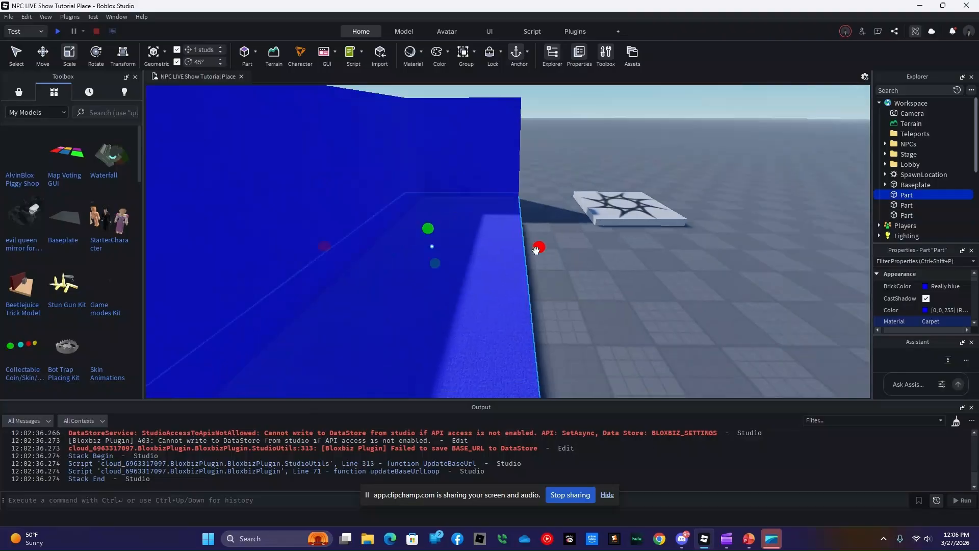
left_click_drag(536, 249, 584, 248)
left_click(522, 152)
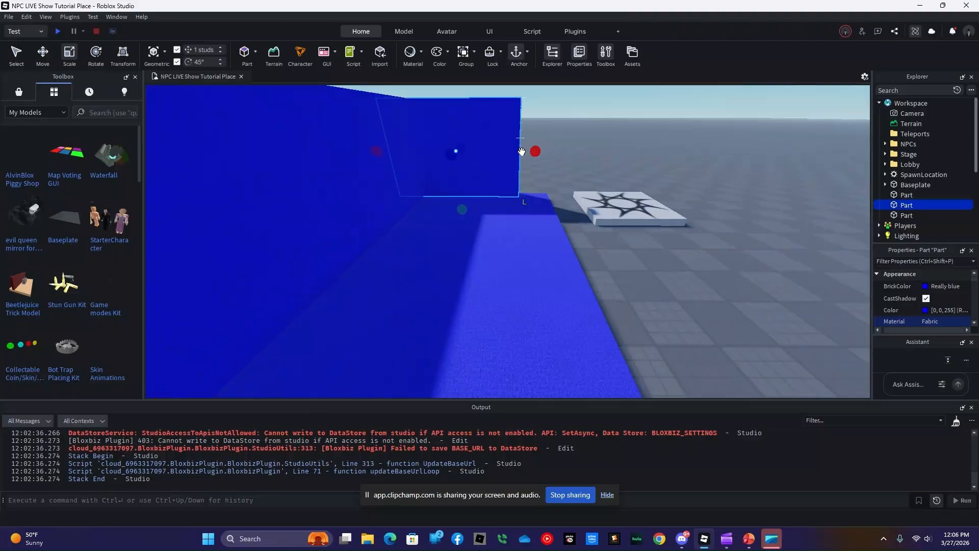
left_click_drag(535, 152, 570, 156)
Step: Insert another block part at the floor's far end and set its BrickColor to Really blue and its material to Fabric
right_click_drag(570, 157, 544, 277)
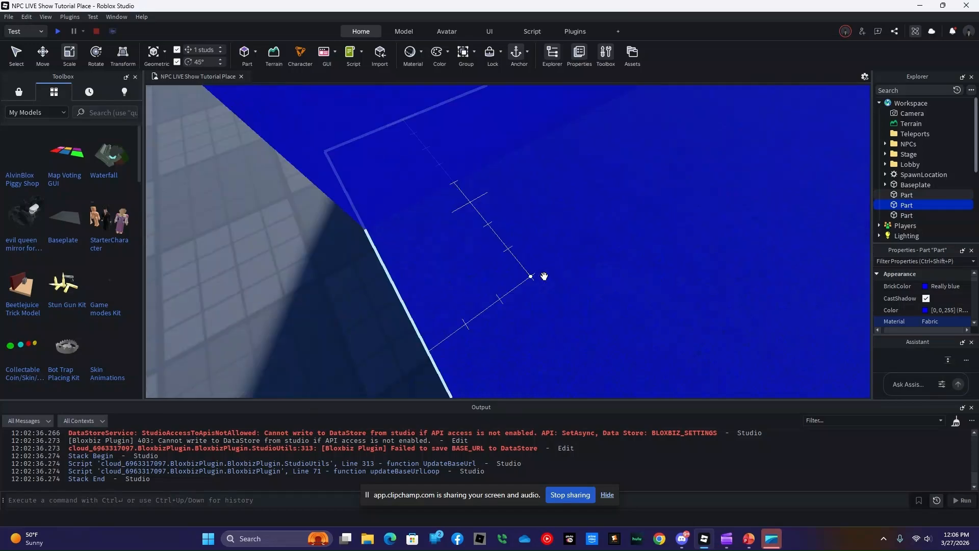
left_click(244, 51)
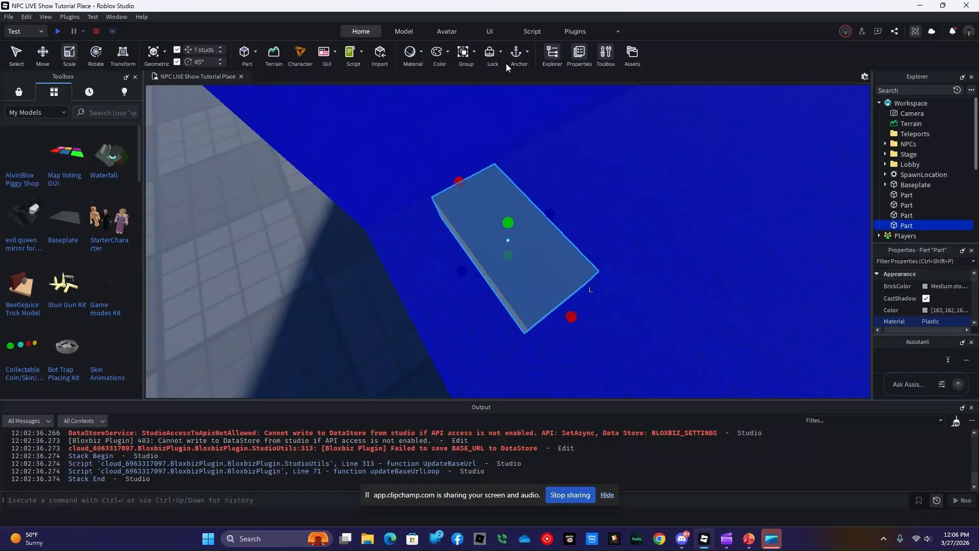
left_click(522, 214)
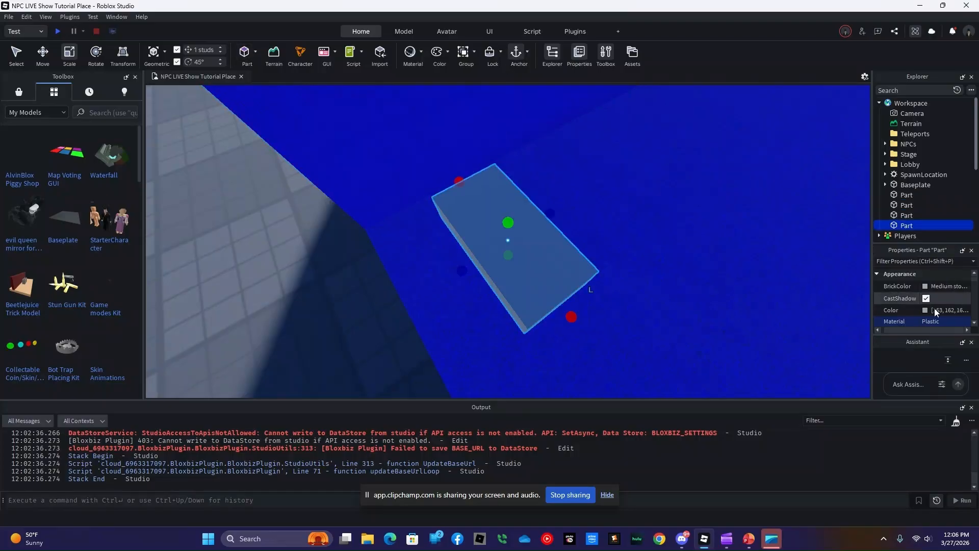
left_click(936, 313)
left_click(927, 327)
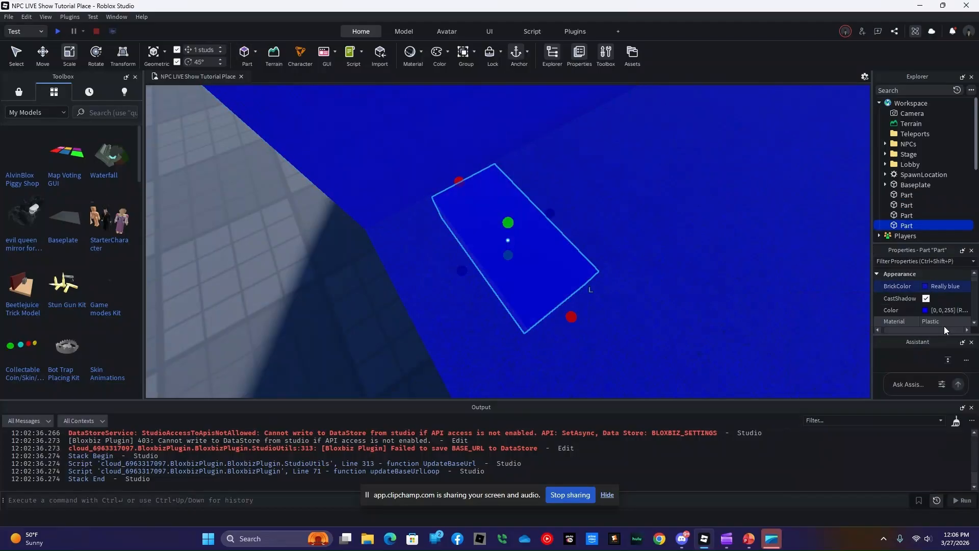
left_click(944, 324)
scroll(952, 357, "up", 4)
left_click(932, 346)
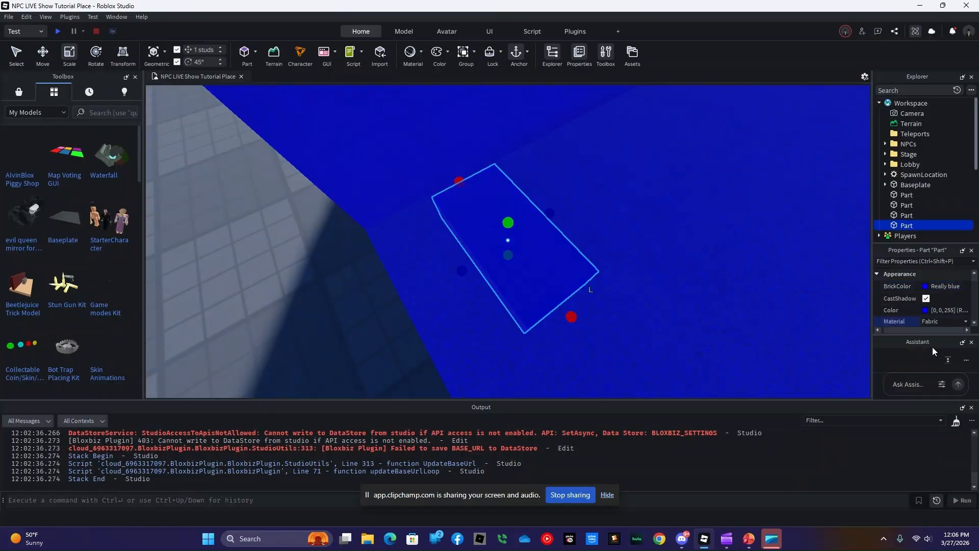
Step: Place the new fabric part at the far end corner, stretch it across the floor's width and scale it up into an end wall
left_click_drag(529, 305, 481, 328)
key("s")
key("a")
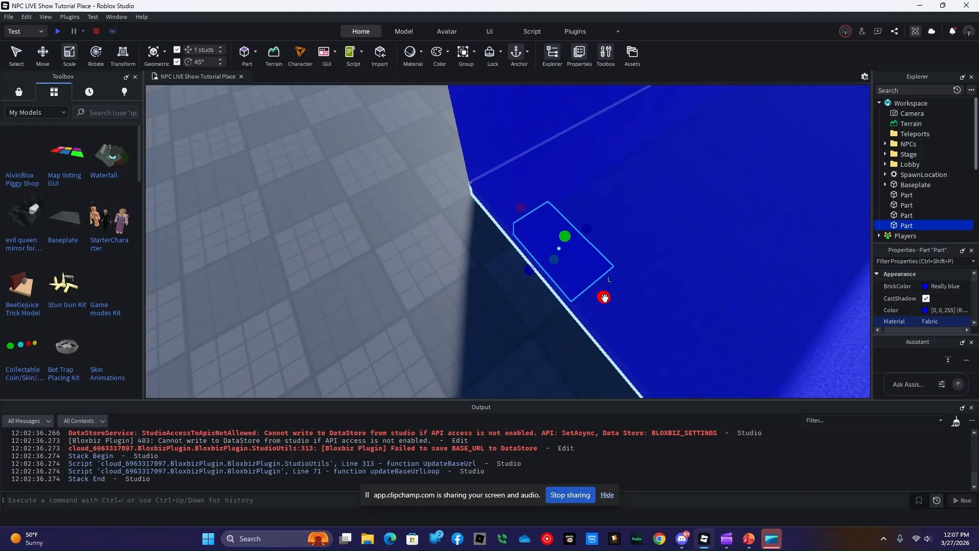
left_click_drag(604, 298, 649, 317)
key("s")
key("a")
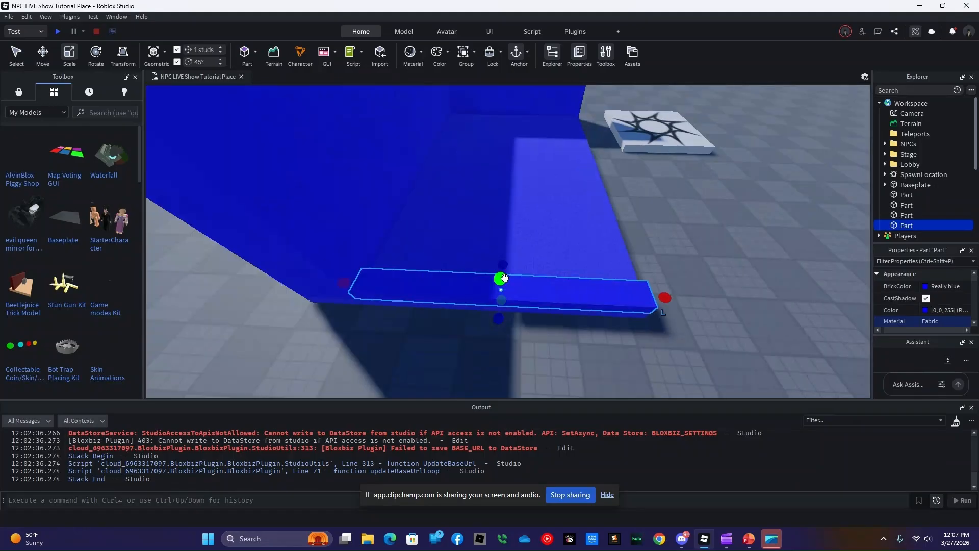
left_click_drag(502, 278, 615, 317)
Step: Insert a block part near the floor's open long side and set its BrickColor to Really blue and its material to Fabric
key("d")
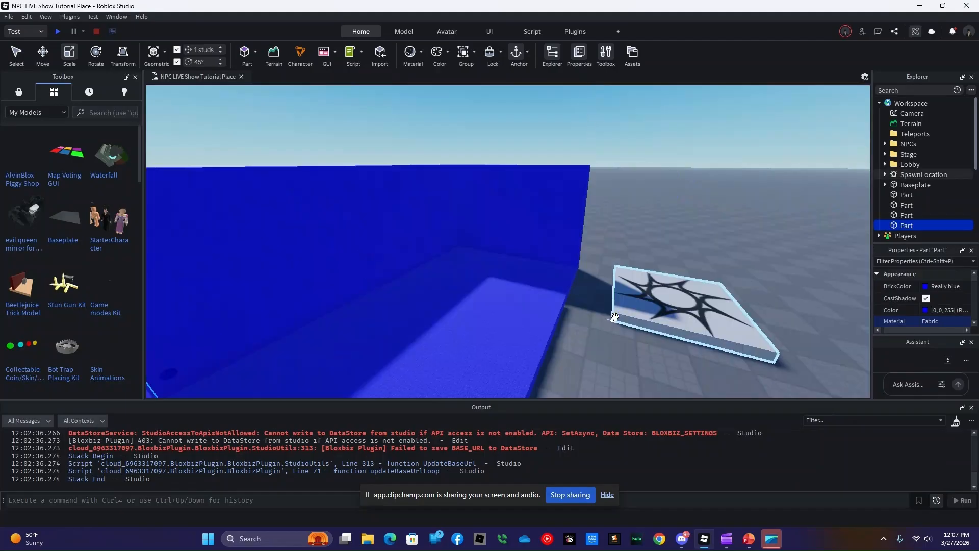
right_click_drag(615, 317, 615, 317)
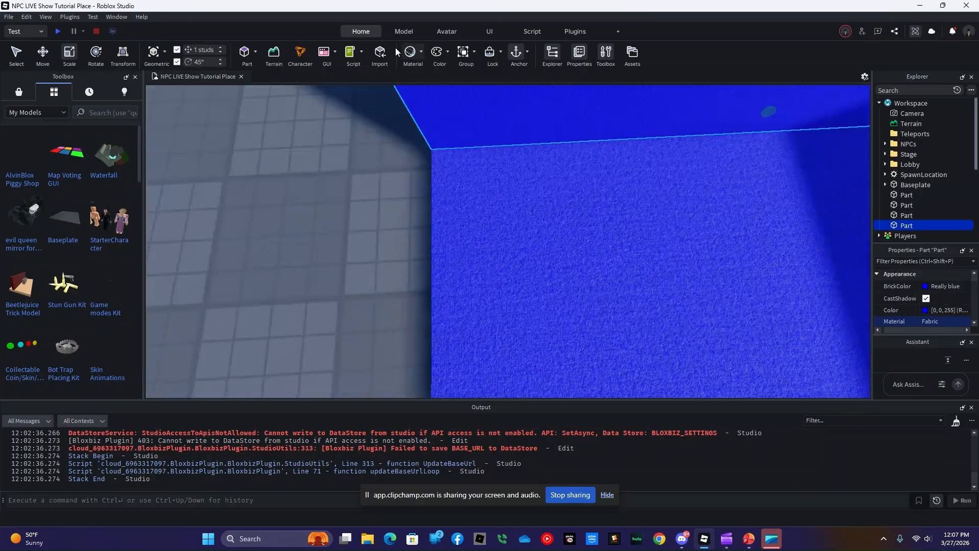
left_click(241, 52)
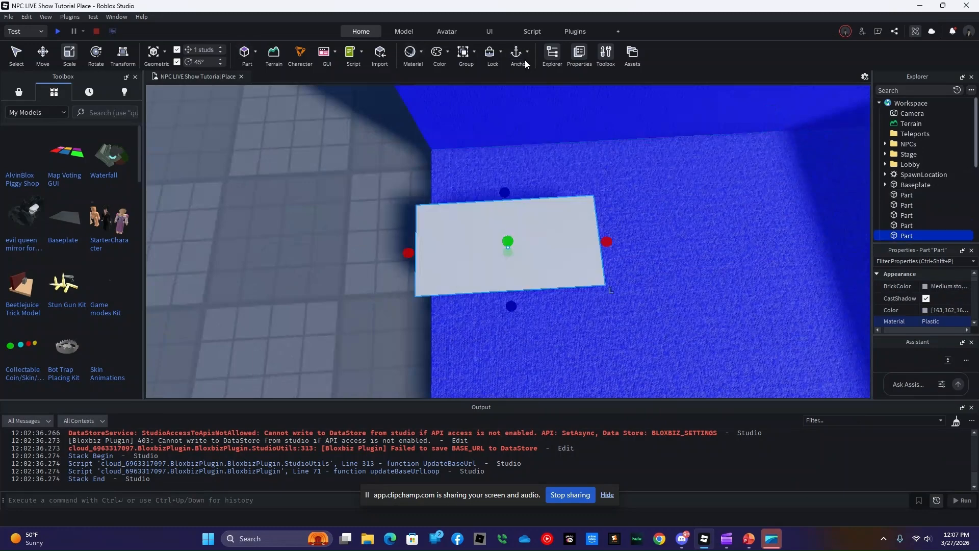
left_click(926, 286)
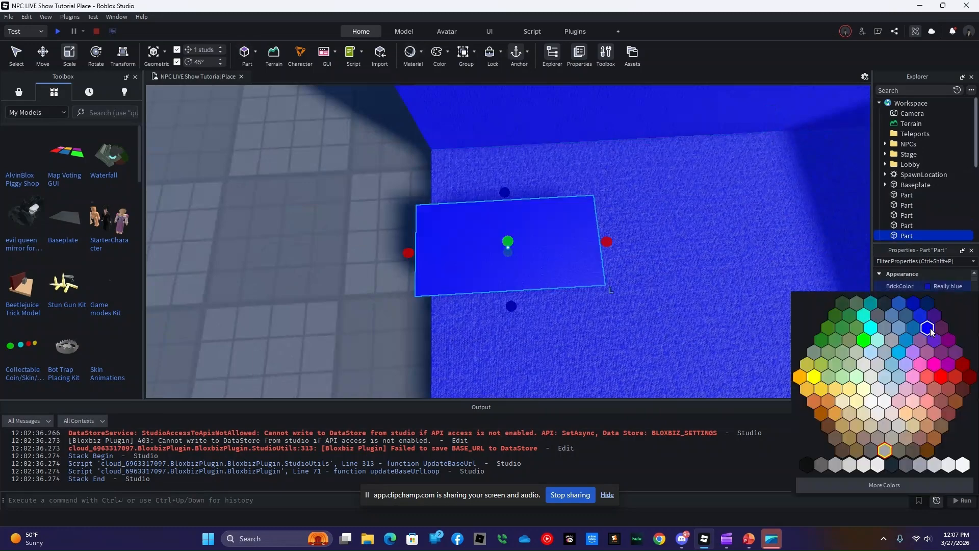
left_click(929, 329)
left_click(944, 321)
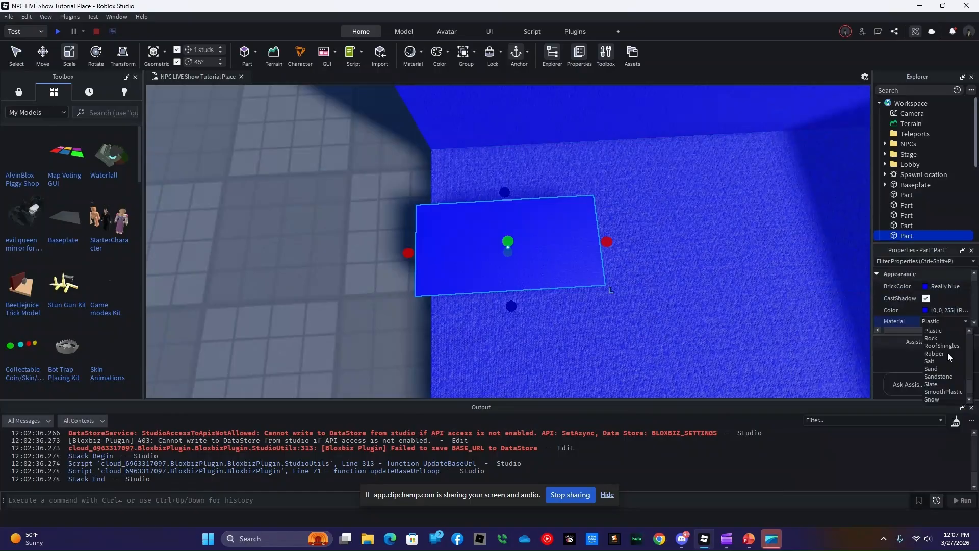
scroll(943, 353, "up", 8)
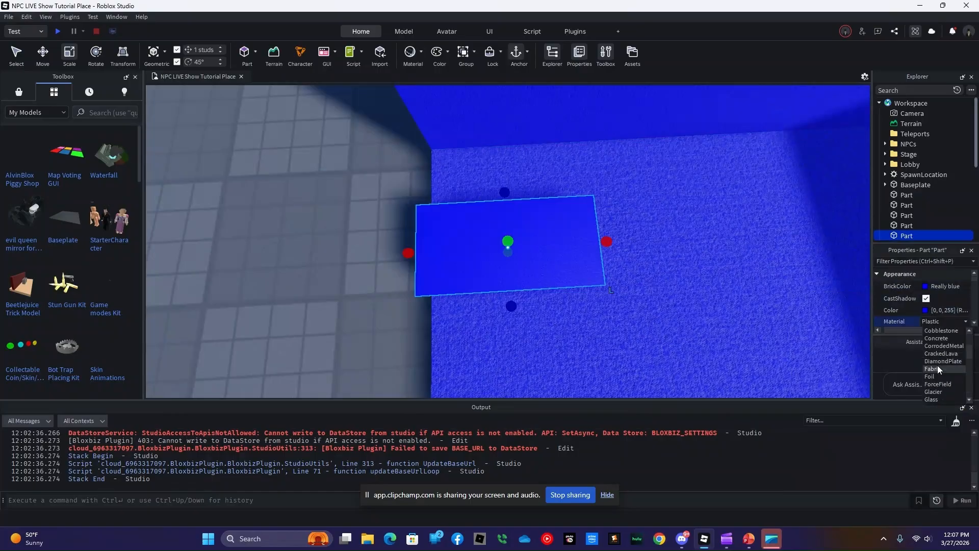
left_click(937, 368)
Step: Place the last fabric part in the corner of the open long side and scale it into a full-length wall that closes the room
left_click_drag(565, 286, 545, 223)
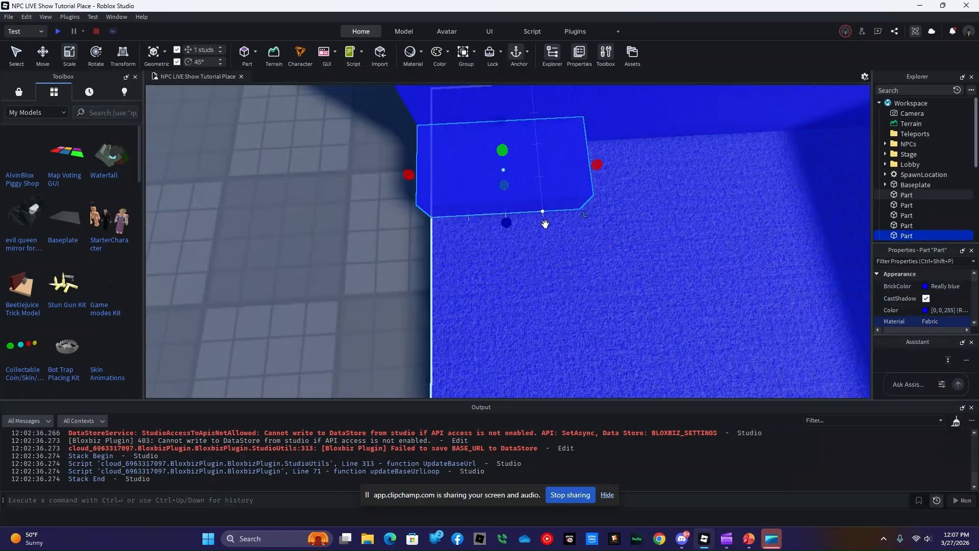
right_click_drag(545, 223, 566, 225)
left_click_drag(474, 301, 474, 210)
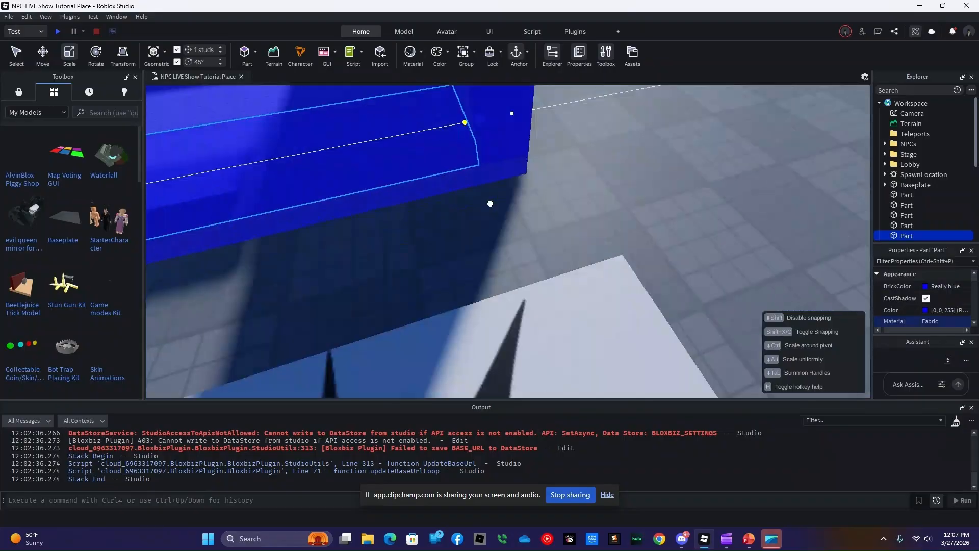
right_click_drag(490, 204, 507, 373)
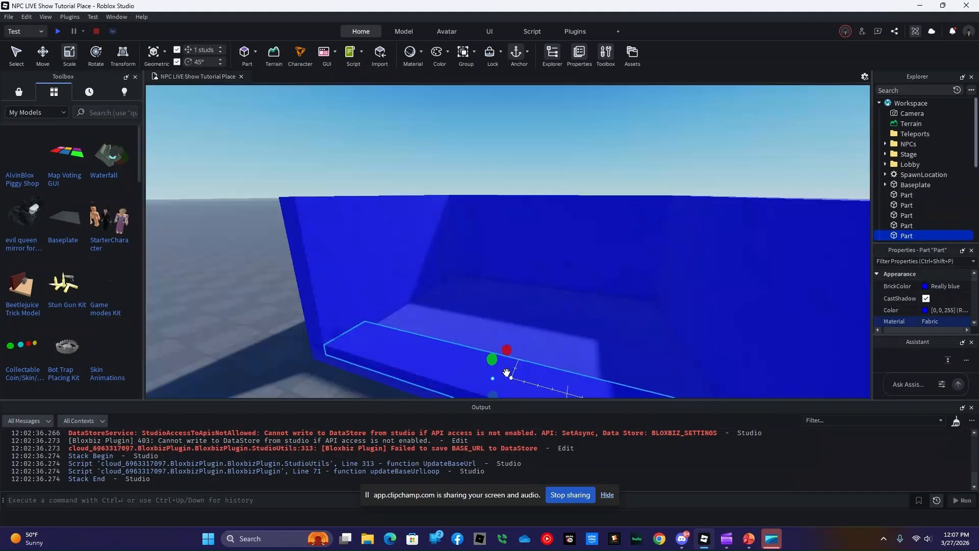
left_click_drag(507, 373, 416, 195)
right_click_drag(470, 319, 470, 319)
left_click(393, 214)
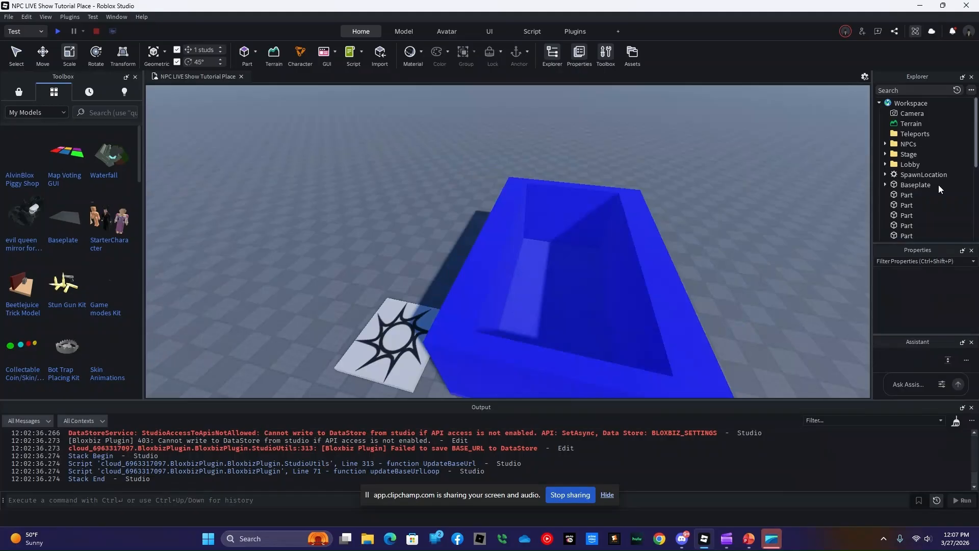
Step: Expand the Lobby folder and move the SpawnLocation inside the blue room, onto the middle of the carpet floor
left_click(885, 165)
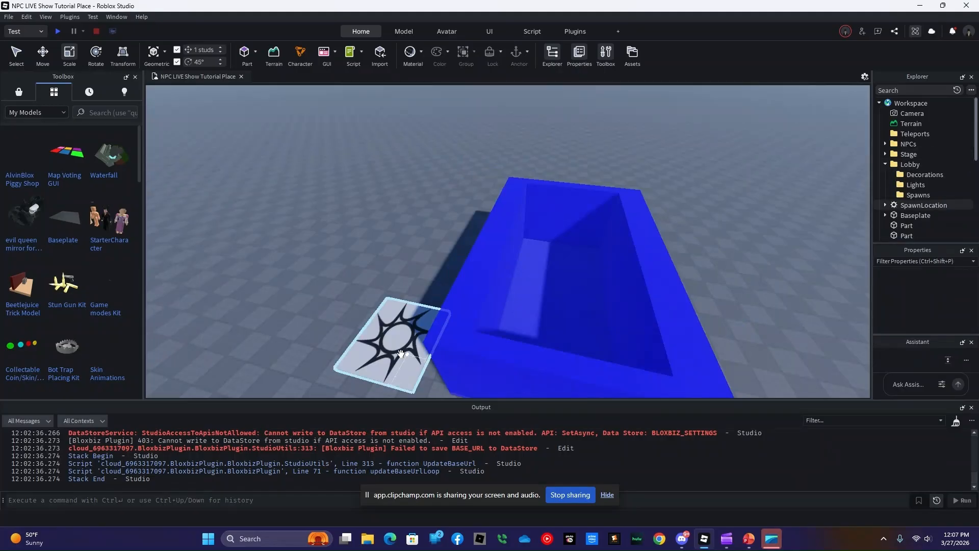
left_click_drag(400, 352, 609, 270)
scroll(608, 270, "up", 5)
right_click_drag(608, 270, 609, 271)
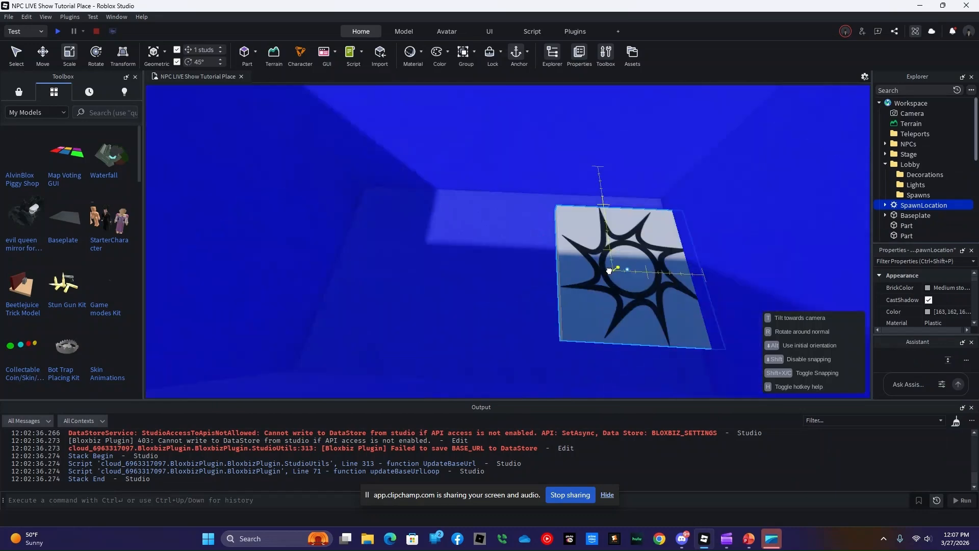
left_click_drag(609, 271, 494, 263)
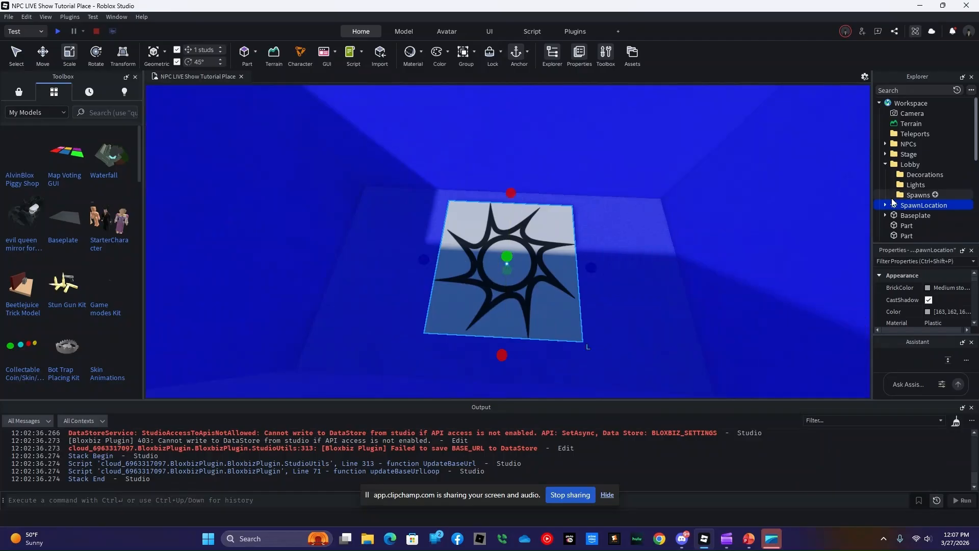
Step: Set the SpawnLocation's Transparency to 1
scroll(922, 290, "down", 3)
left_click(938, 287)
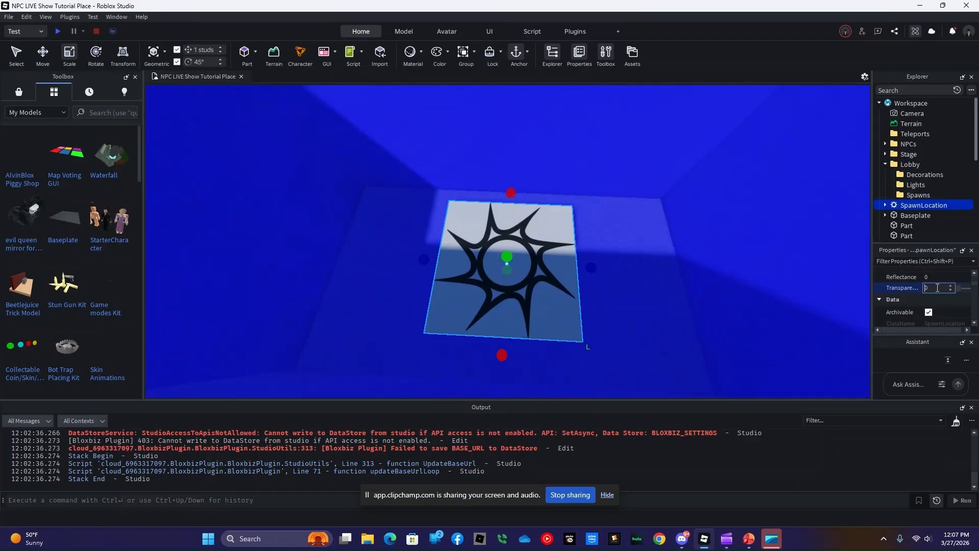
type("1")
key("Return")
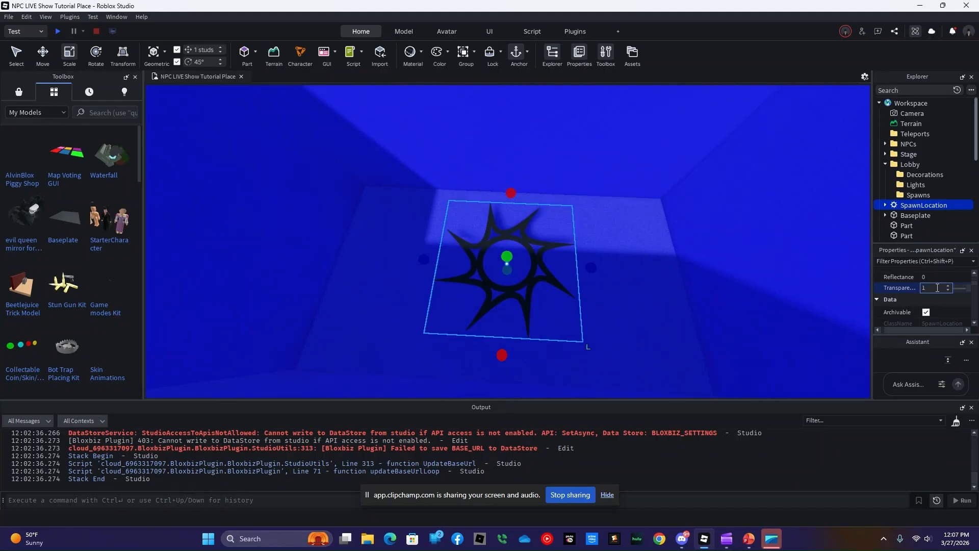
Step: Expand the SpawnLocation and set its Decal's Transparency to 1
left_click(888, 205)
left_click(915, 215)
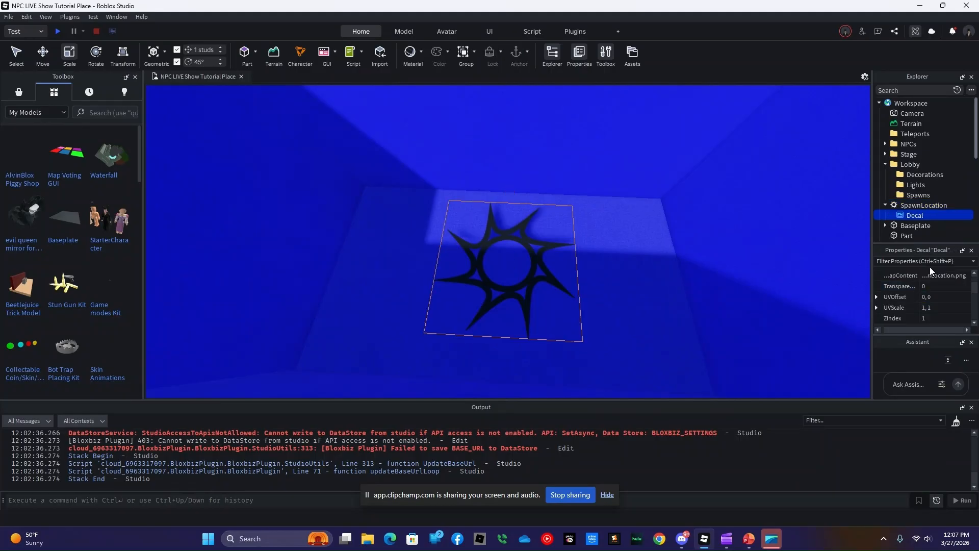
scroll(936, 296, "up", 2)
left_click(931, 306)
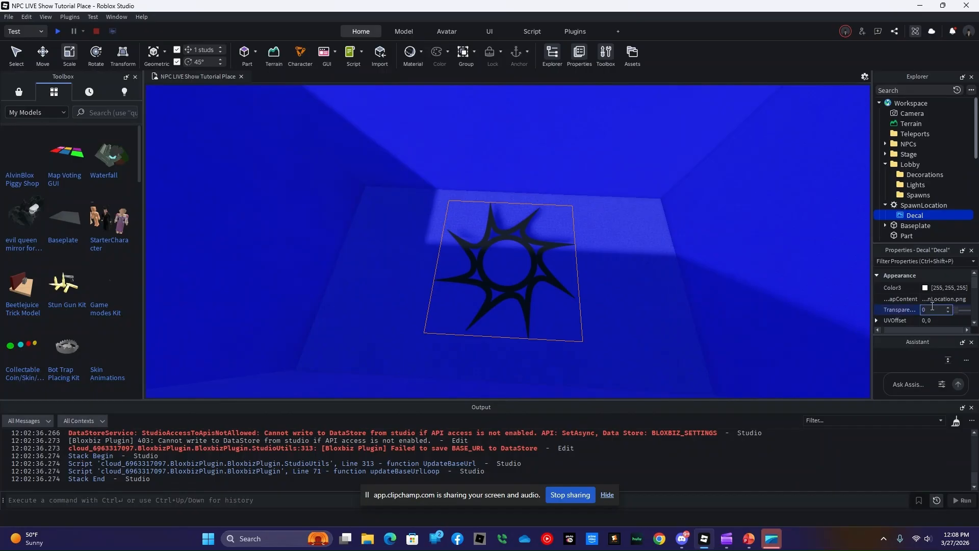
type("1")
key("Return")
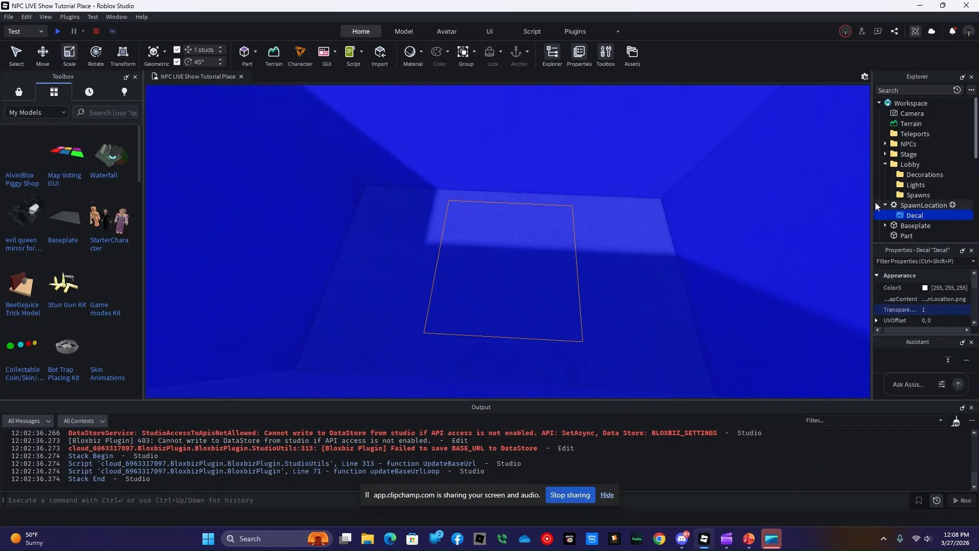
Step: Move the SpawnLocation into the Spawns folder inside Lobby and collapse that folder
left_click(886, 205)
left_click_drag(920, 206, 916, 198)
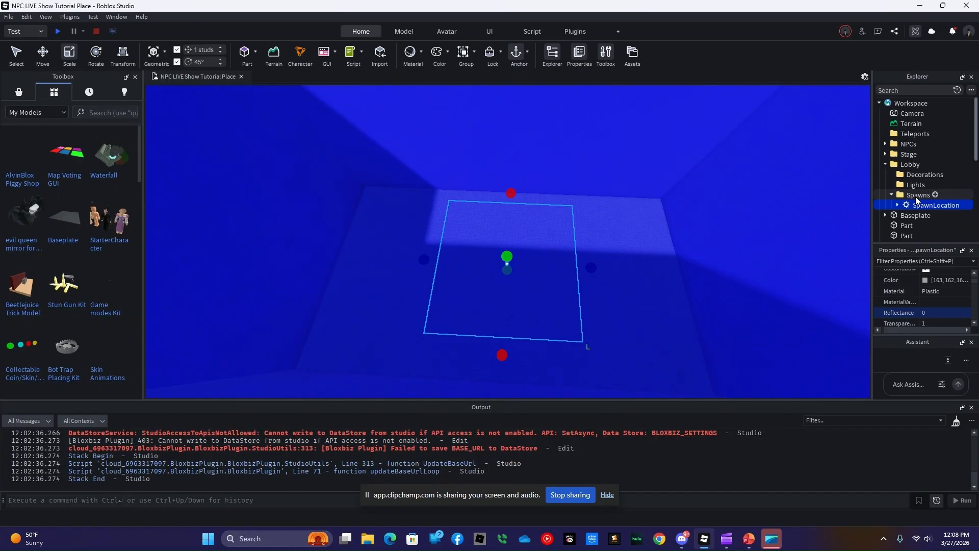
left_click(893, 195)
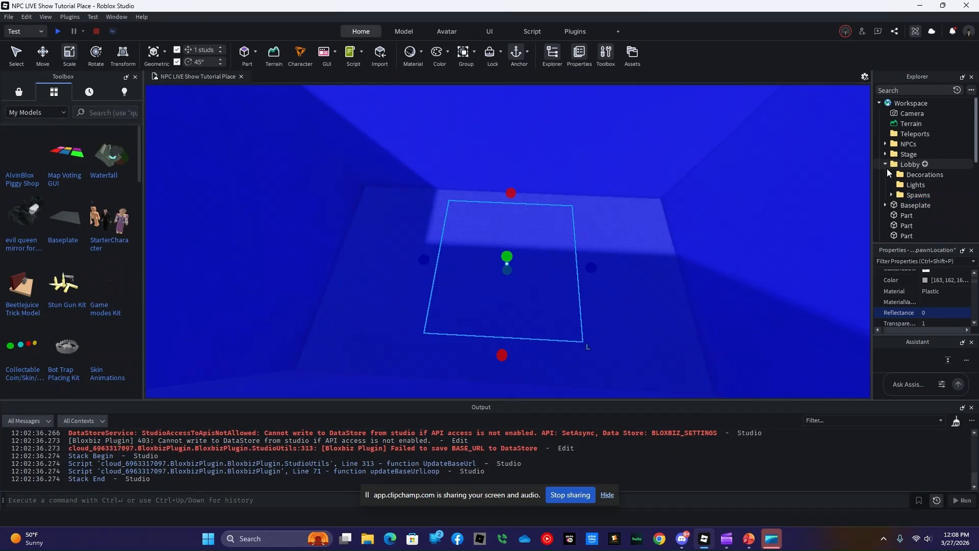
Step: Examine the yellow crescent moon and star decorations along the lobby's walls from several distances
right_click_drag(605, 216, 604, 219)
left_click(605, 216)
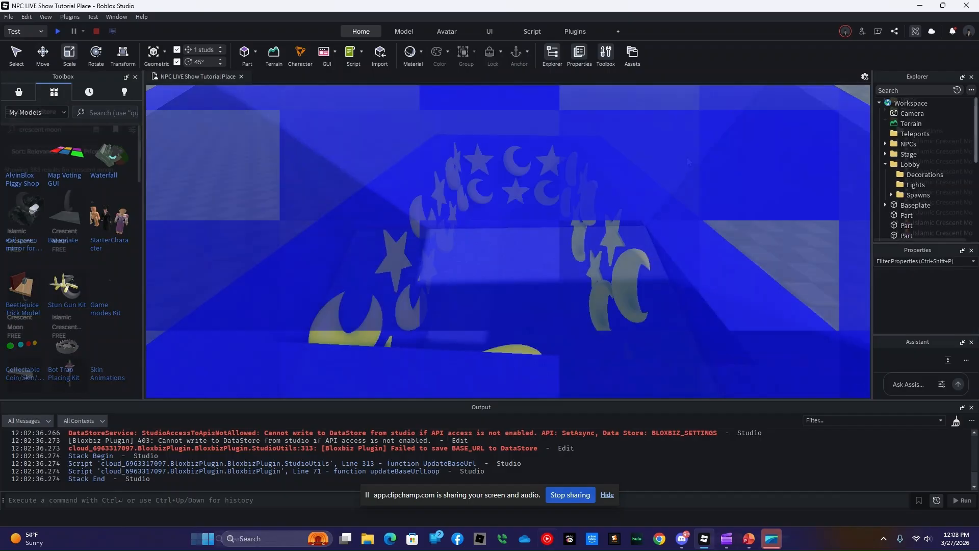
right_click_drag(687, 157, 532, 238)
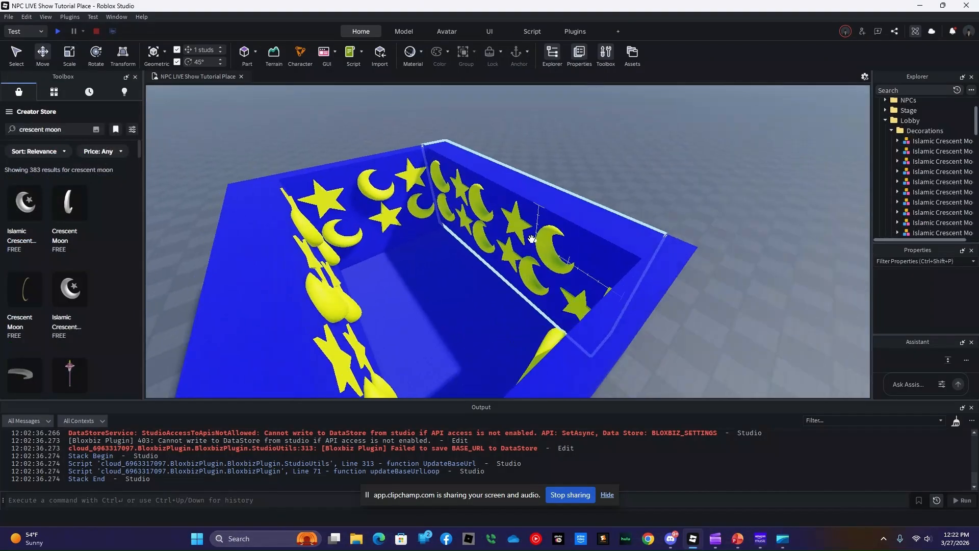
scroll(532, 238, "up", 5)
scroll(532, 238, "down", 10)
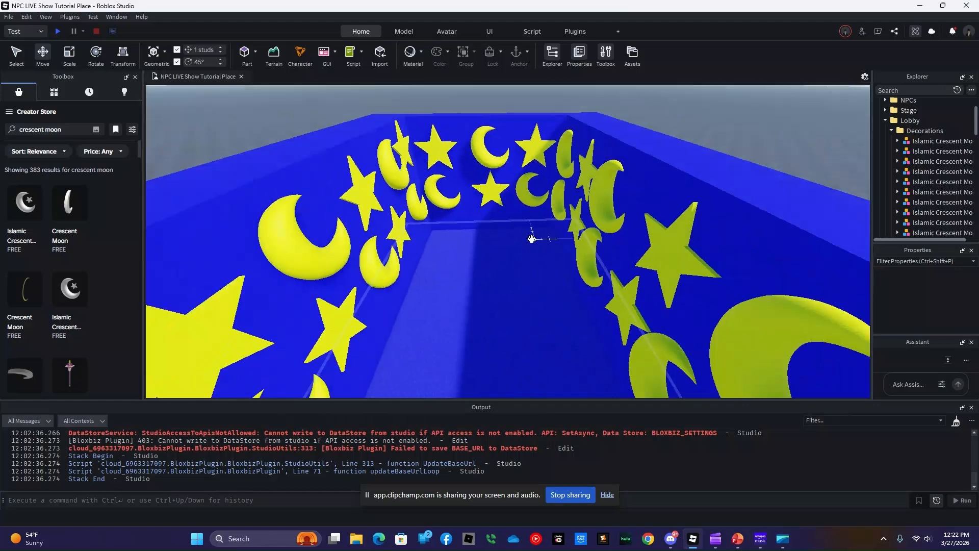
scroll(531, 238, "up", 8)
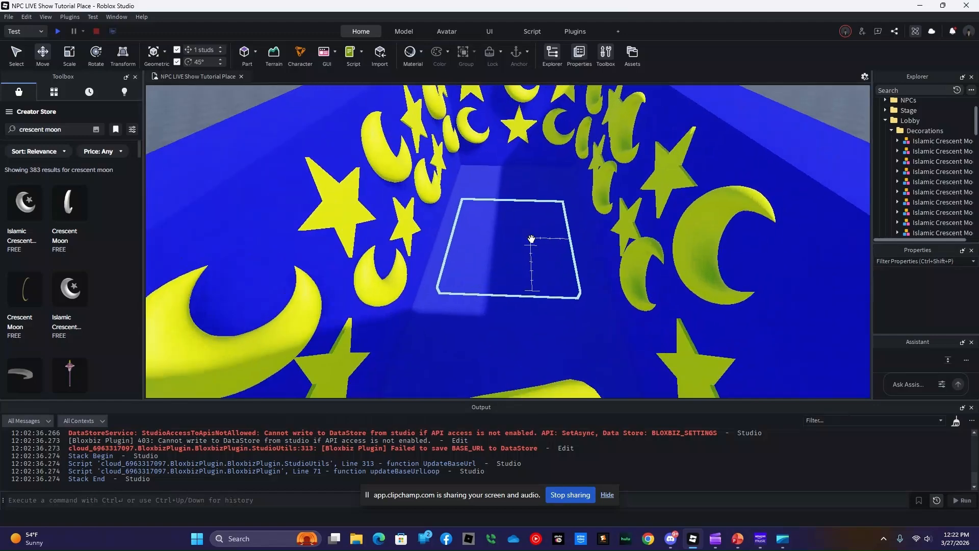
scroll(530, 239, "down", 10)
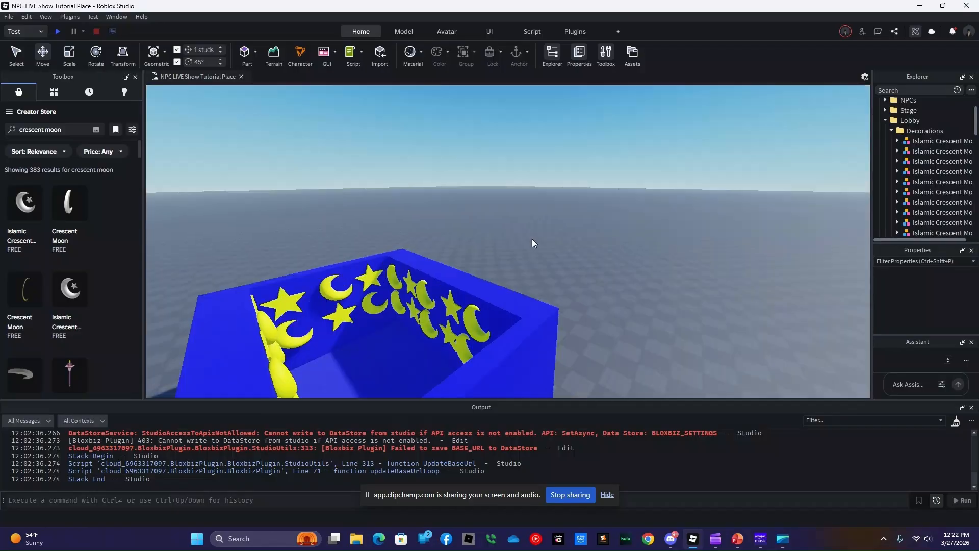
Step: Insert a block part above the lobby walls and set its BrickColor to Really blue and its material to Fabric
key("a")
right_click_drag(532, 238, 532, 240)
key("w")
left_click(240, 52)
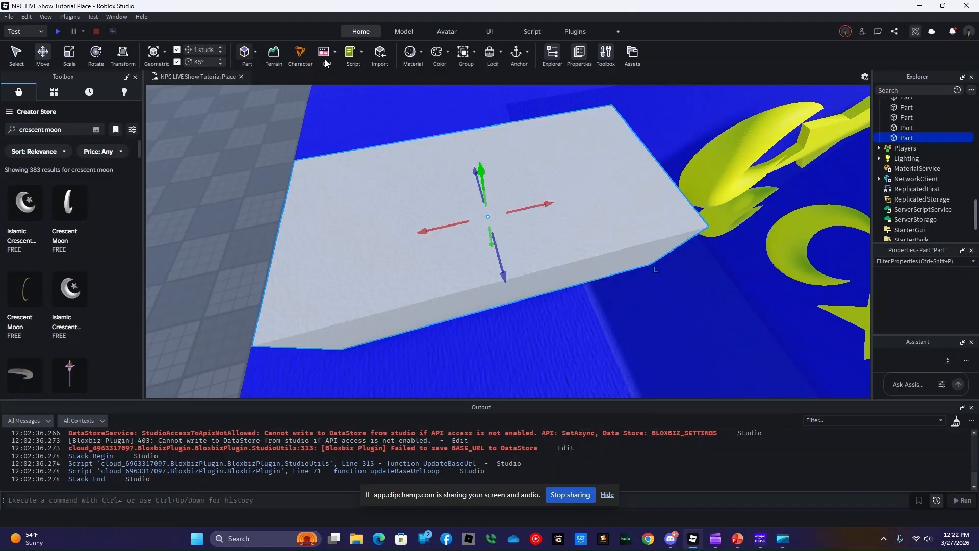
left_click(946, 287)
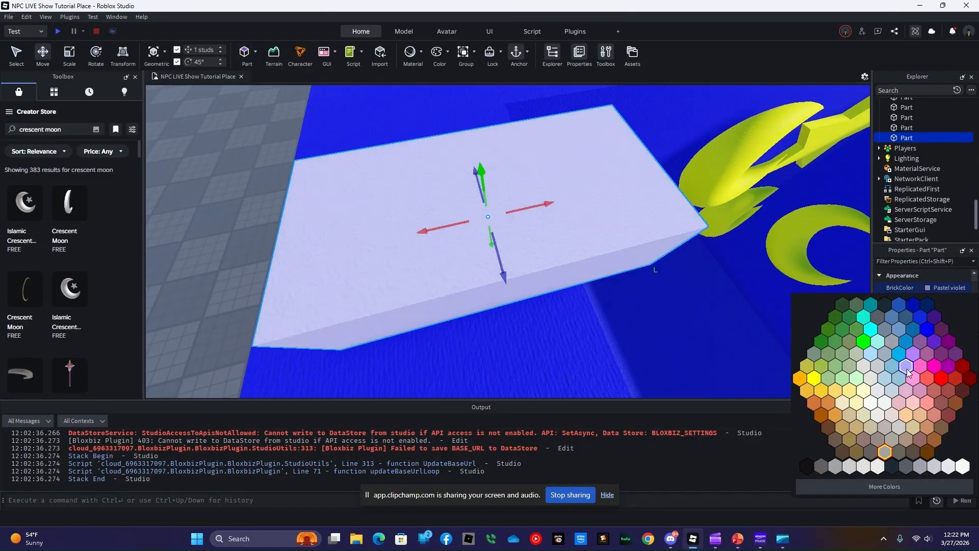
left_click(935, 332)
left_click(935, 320)
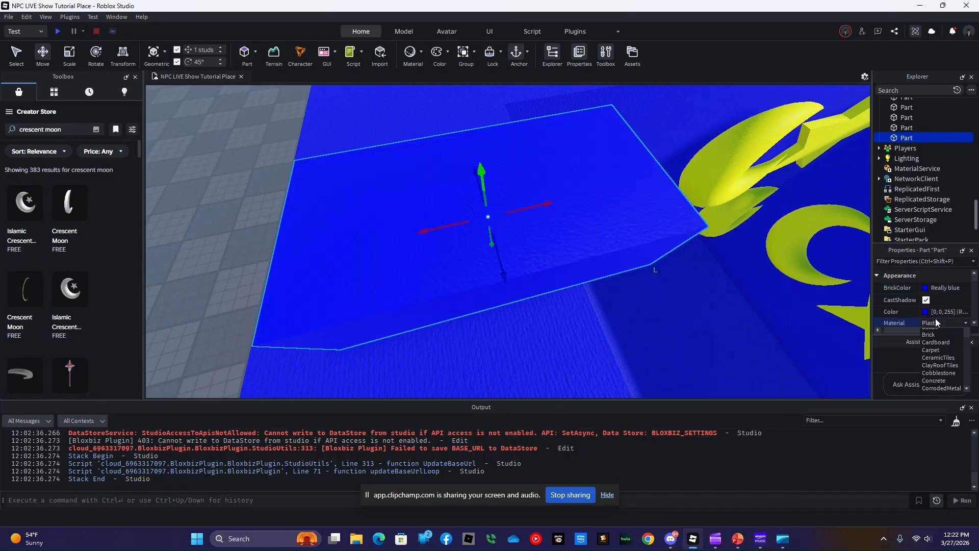
scroll(946, 368, "up", 3)
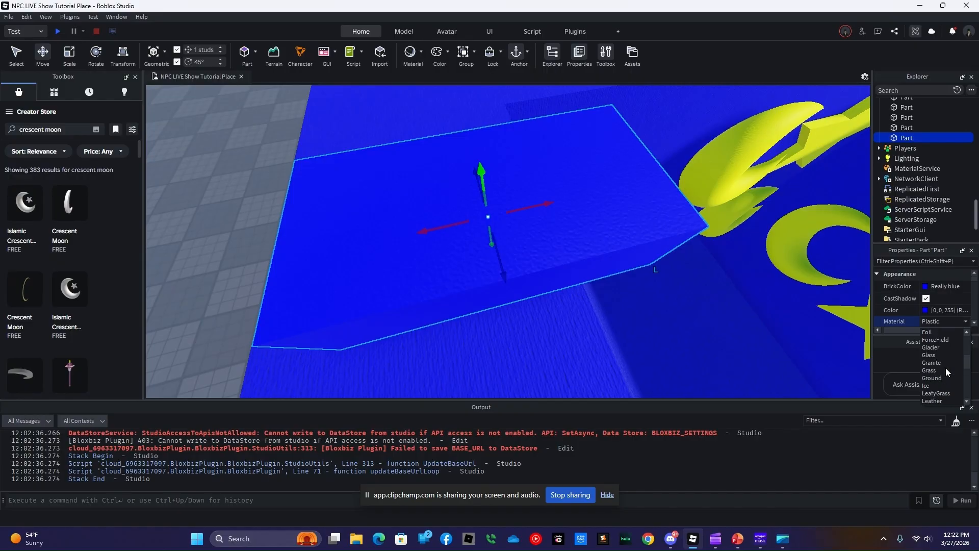
left_click(936, 370)
Step: Position the new fabric part at the top corner of the walls and scale it across the open room as a ceiling
left_click_drag(568, 245, 502, 104)
key("d")
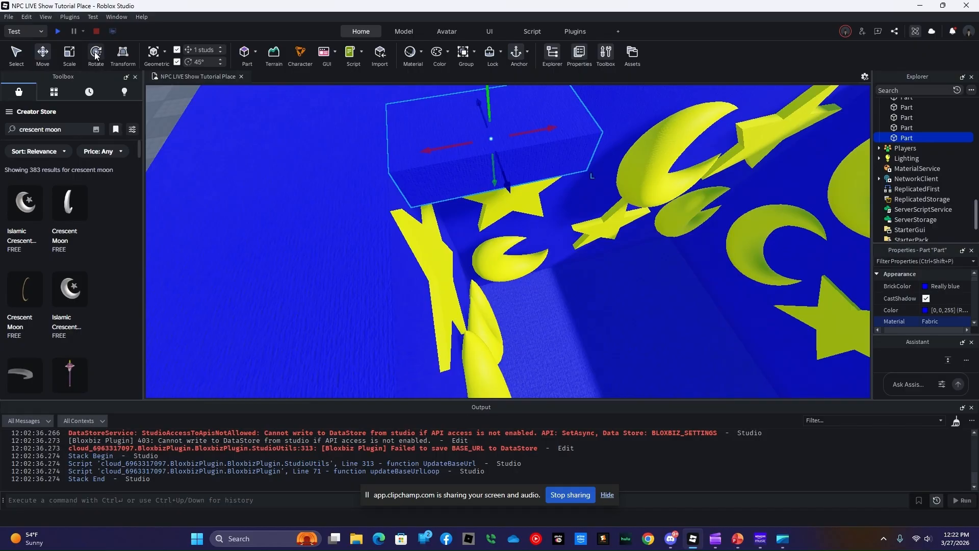
left_click(75, 61)
right_click_drag(540, 281, 536, 280)
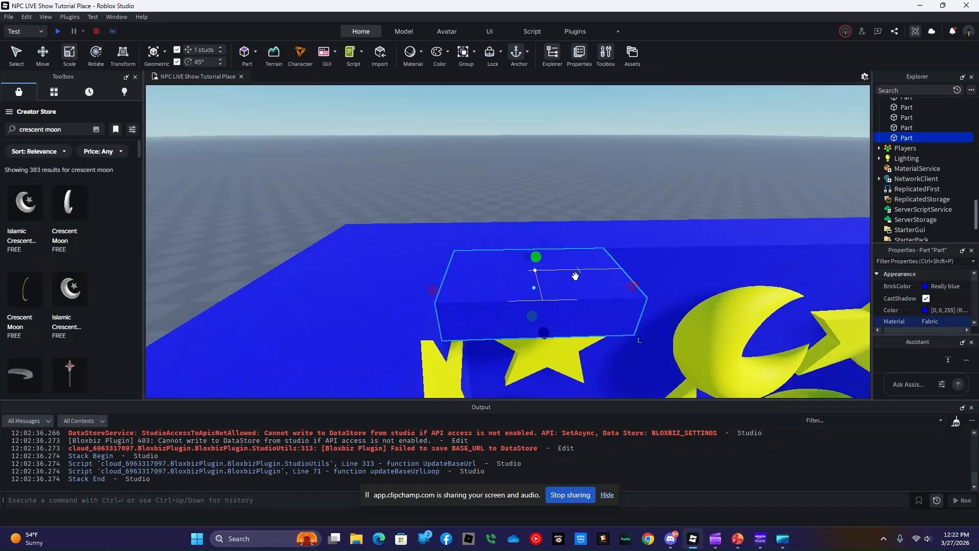
key("d")
mouse_move(636, 289)
left_mouse_down()
mouse_move(617, 289)
mouse_move(636, 291)
left_mouse_up()
right_click_drag(636, 291, 617, 296)
key("s")
key("a")
left_click_drag(572, 251, 411, 273)
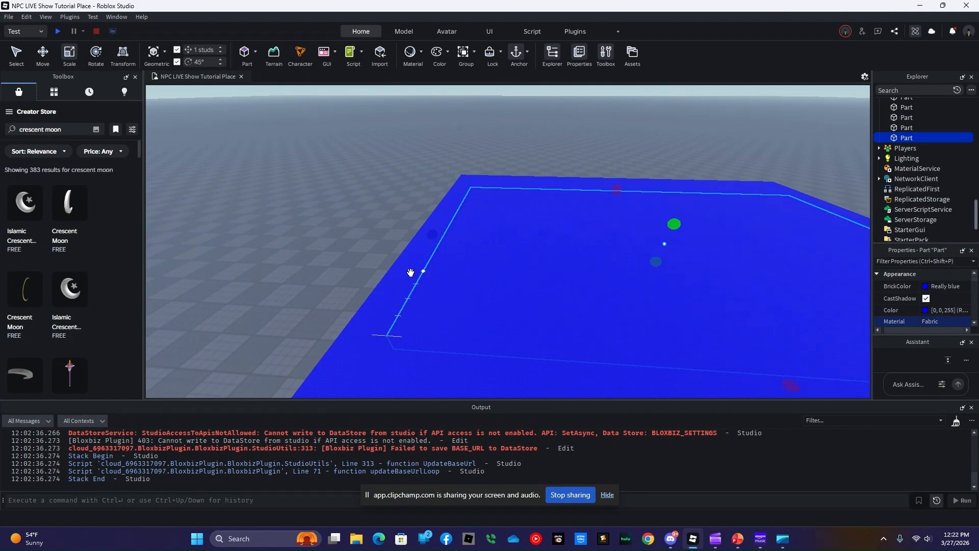
left_click(15, 57)
left_click(373, 259)
Step: Select all six loose Part objects below the Baseplate in the Workspace and group them as a model
right_click_drag(303, 289, 297, 293)
key("s")
key("d")
key("w")
scroll(913, 199, "up", 2)
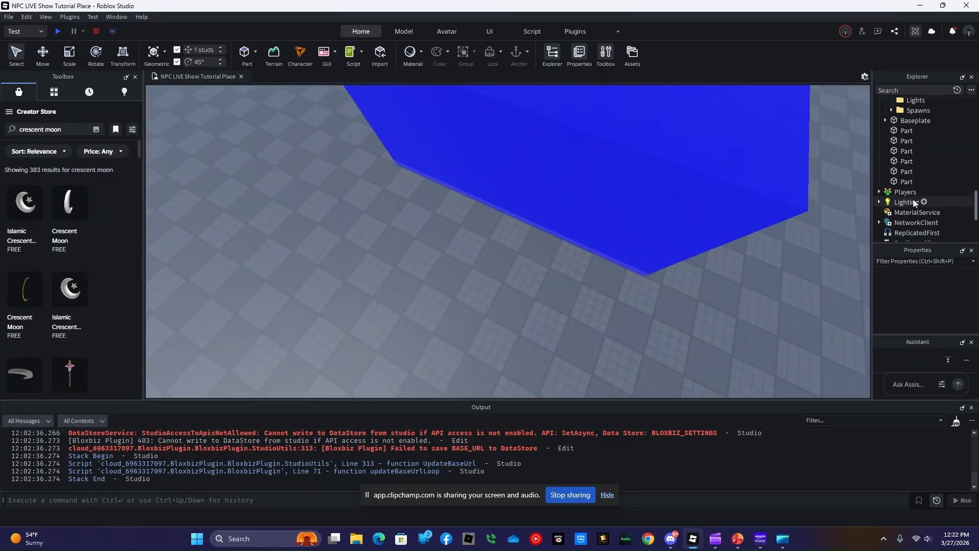
left_click(899, 131)
left_click(897, 140, "ctrl")
left_click(898, 151, "ctrl")
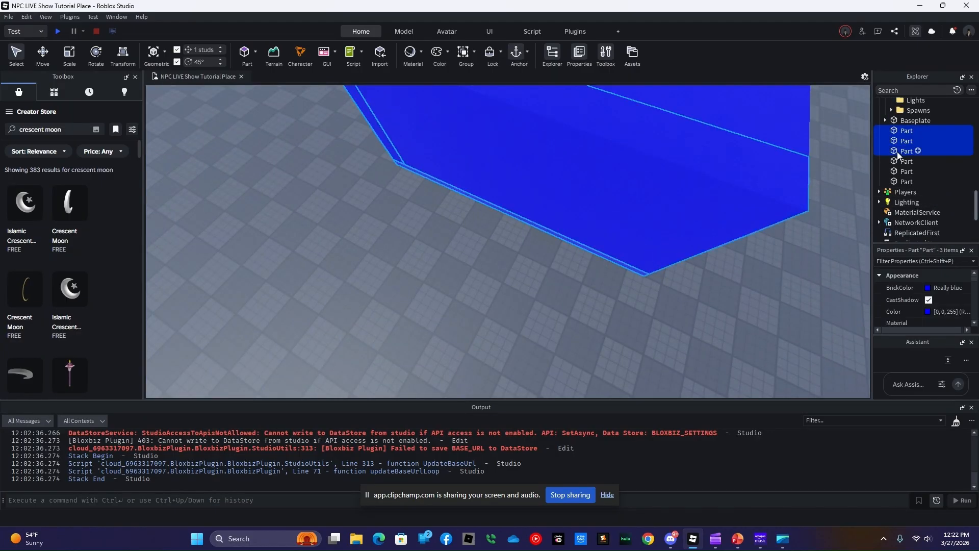
left_click(897, 162, "ctrl")
left_click(895, 171, "ctrl")
left_click(895, 181, "ctrl")
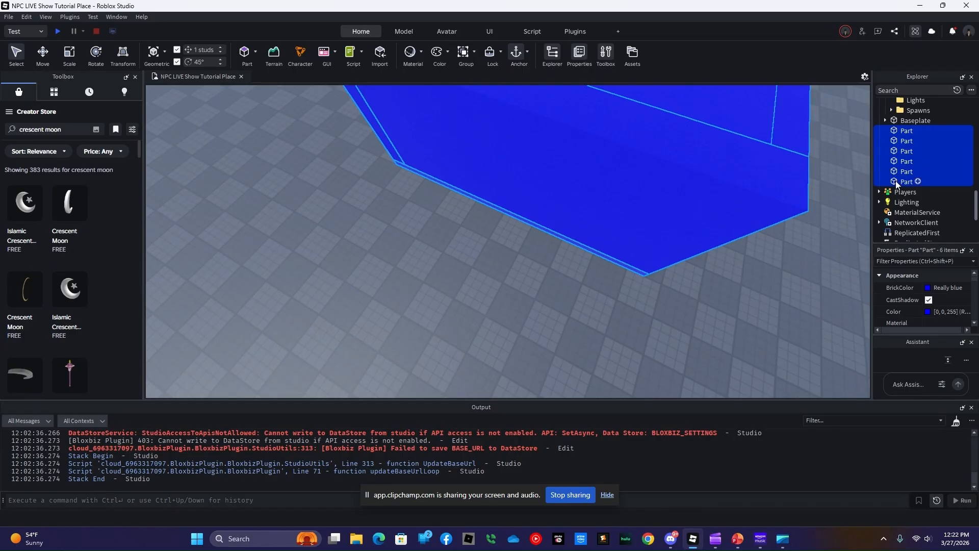
right_click(895, 181)
left_click(891, 235)
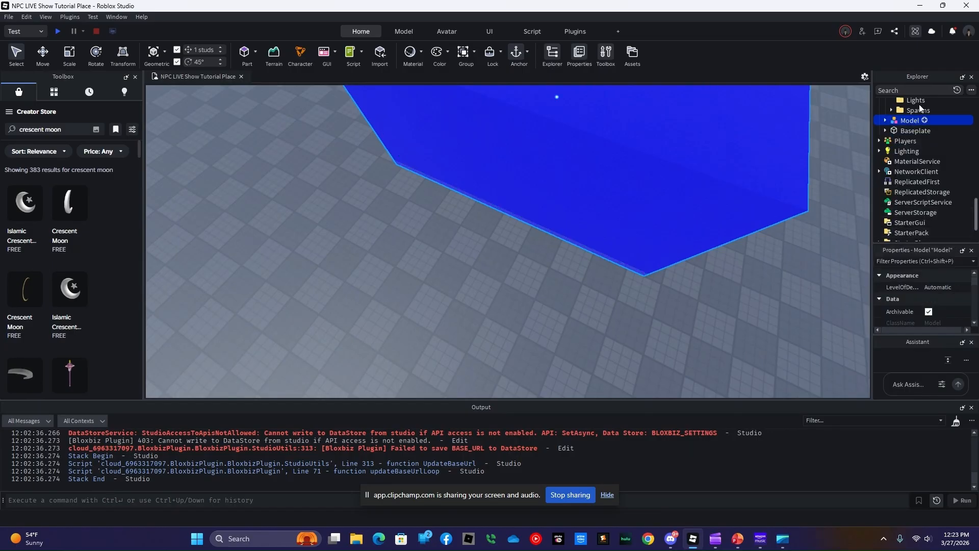
Step: Rename the new model as Lobby
right_click(908, 120)
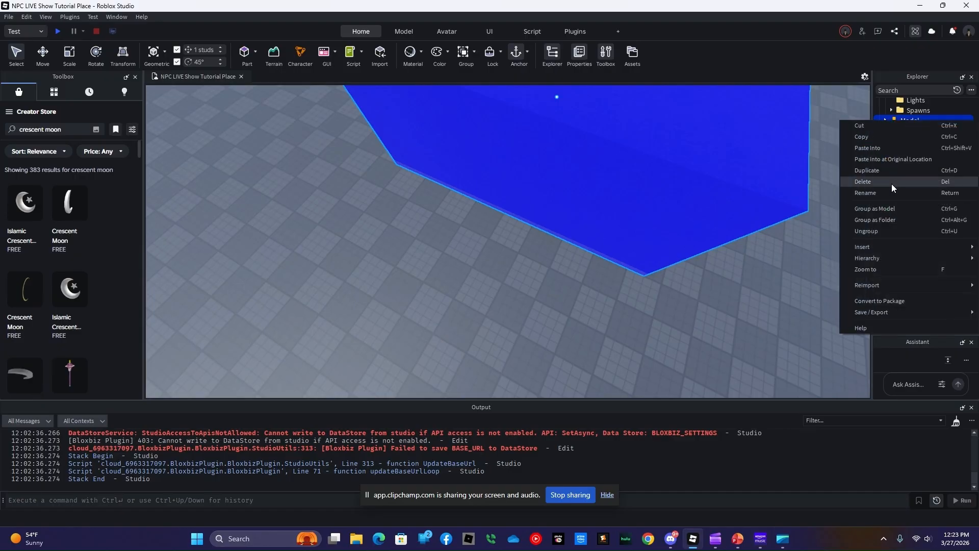
left_click(888, 190)
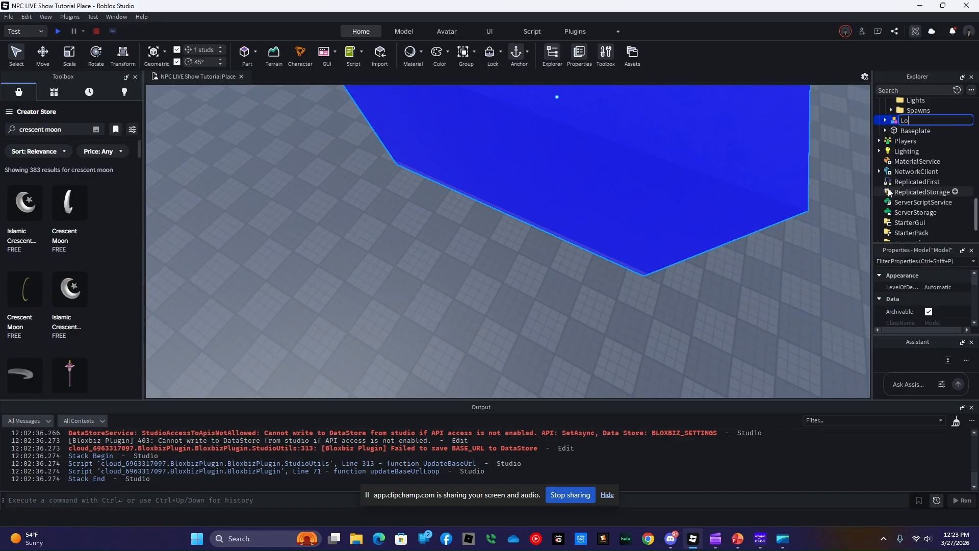
key("Return")
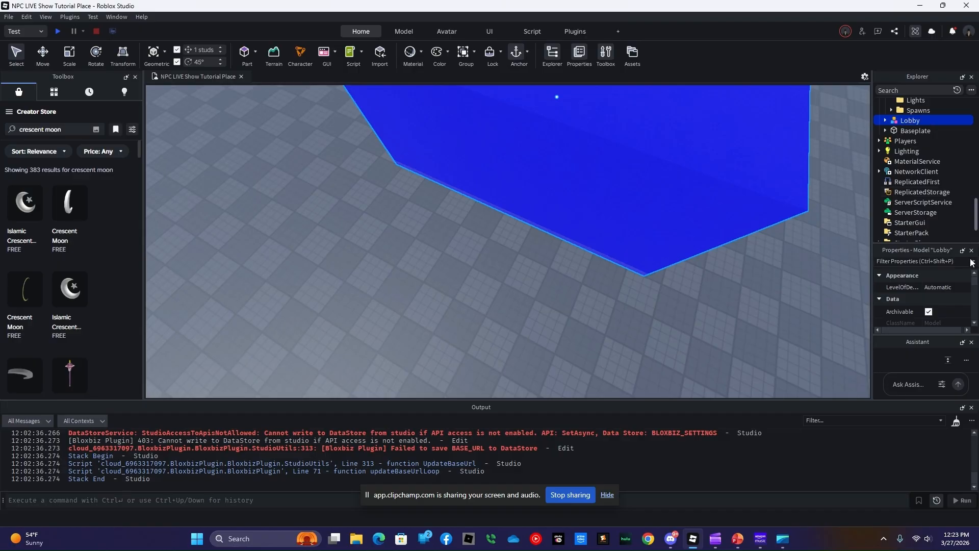
Step: Move the Lobby model into the Lobby folder and deselect it
scroll(902, 201, "up", 3)
left_click_drag(895, 148, 892, 148)
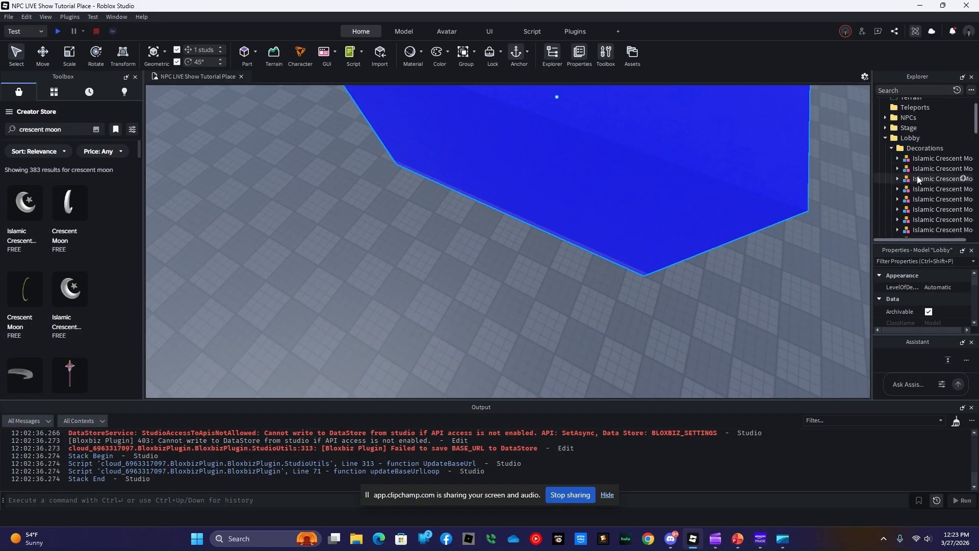
scroll(917, 176, "down", 5)
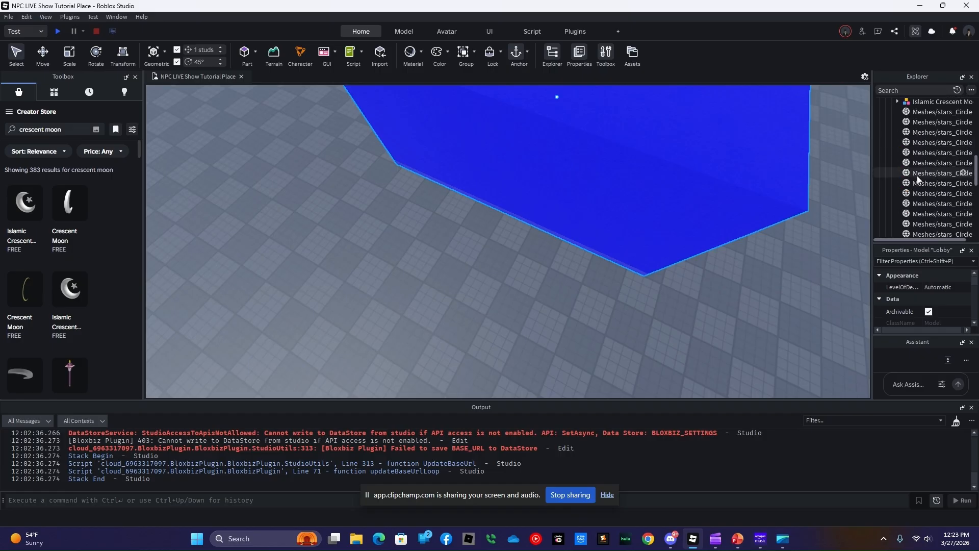
scroll(917, 176, "down", 3)
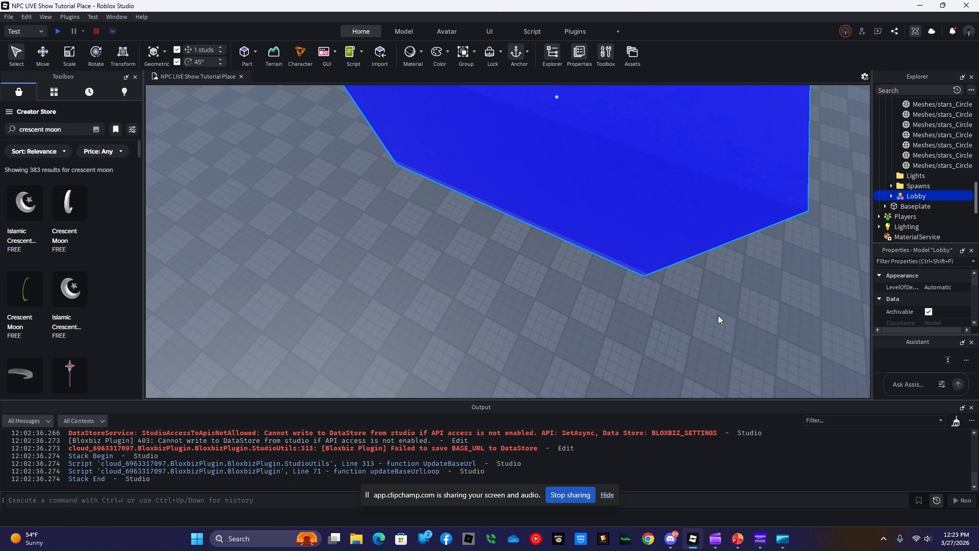
left_click(359, 177)
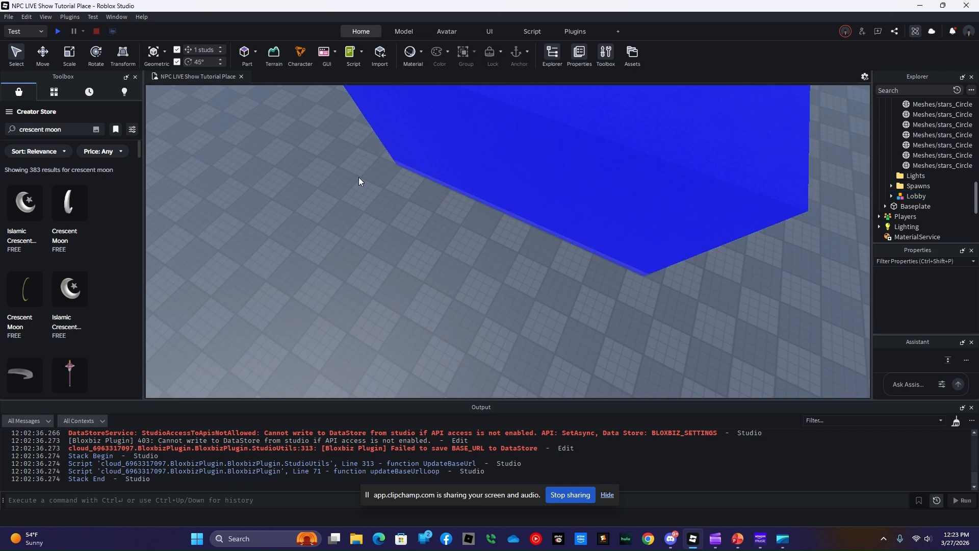
Step: Insert a block part beside the lobby, color it bright yellow (255, 255, 0) and set its Transparency to 1
left_click(246, 53)
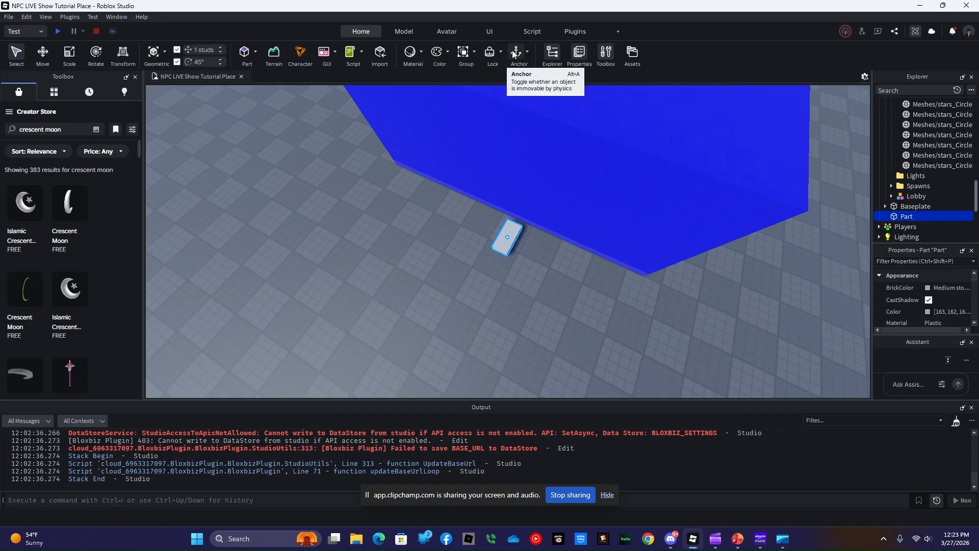
left_click(932, 289)
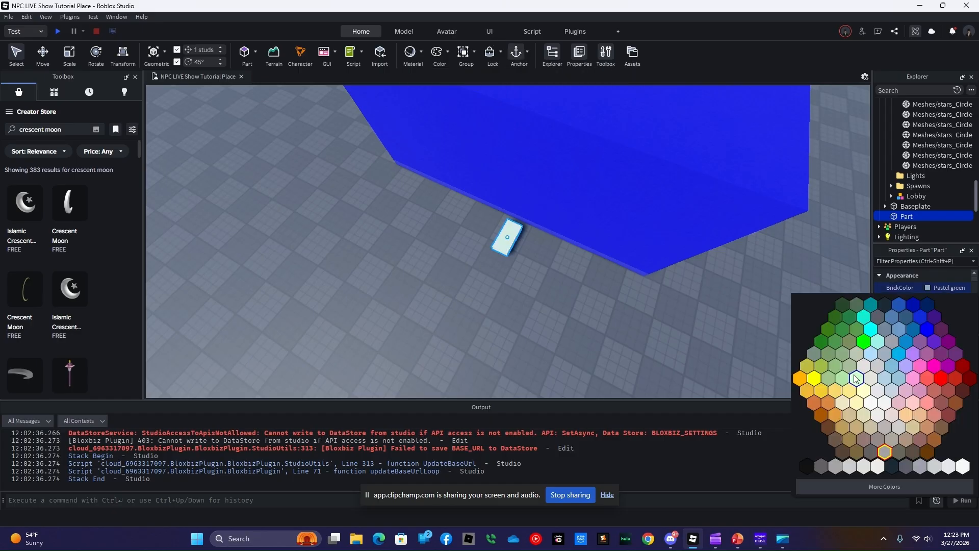
left_click(812, 382)
scroll(946, 306, "down", 3)
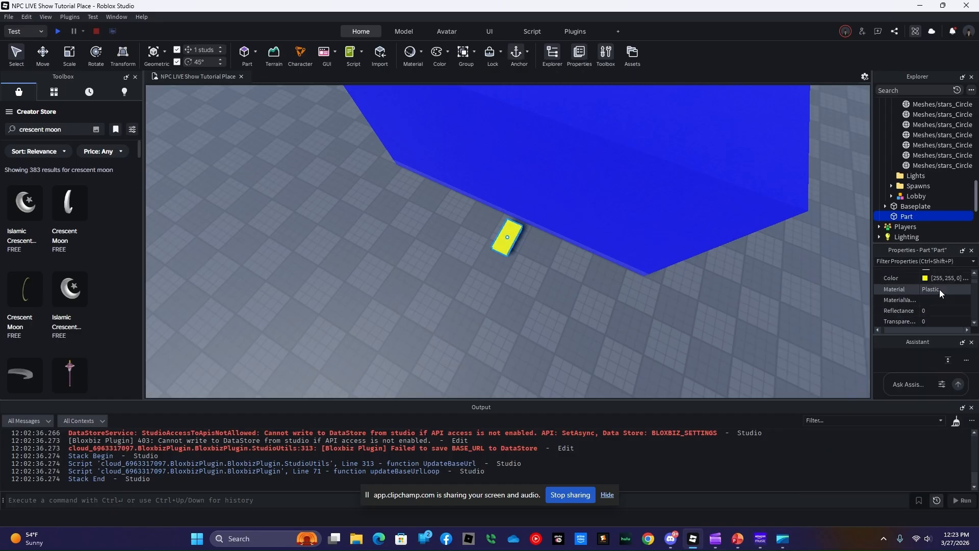
left_click(940, 289)
type("1")
key("Return")
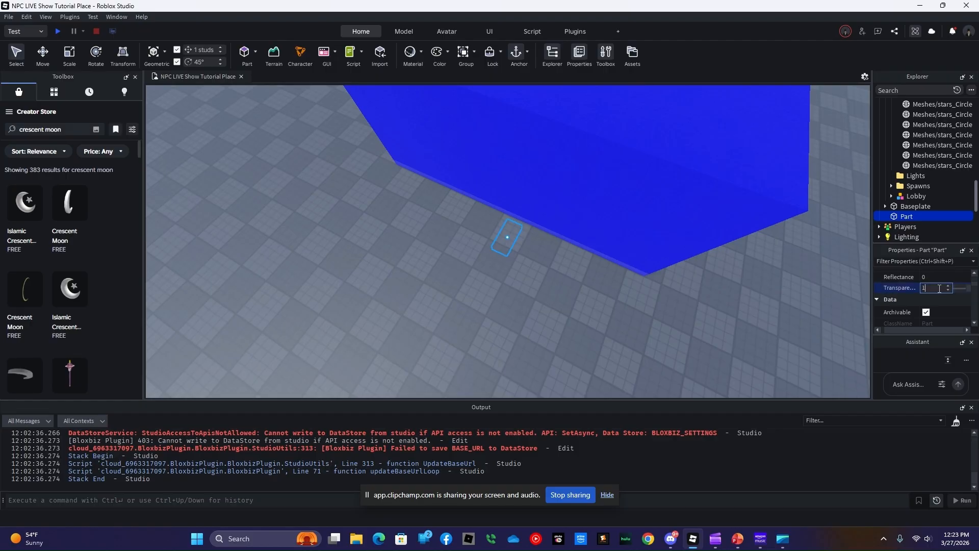
Step: Raise the invisible part about 13 studs and shift it about 15 studs horizontally into the middle of the blue lobby
left_click(64, 52)
left_click_drag(500, 265, 509, 163)
left_click(43, 52)
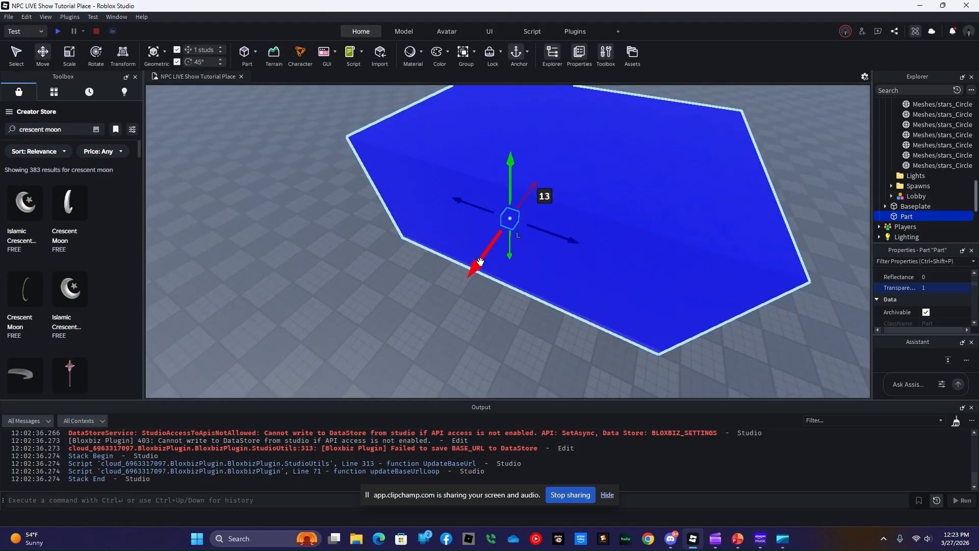
left_click_drag(478, 263, 557, 160)
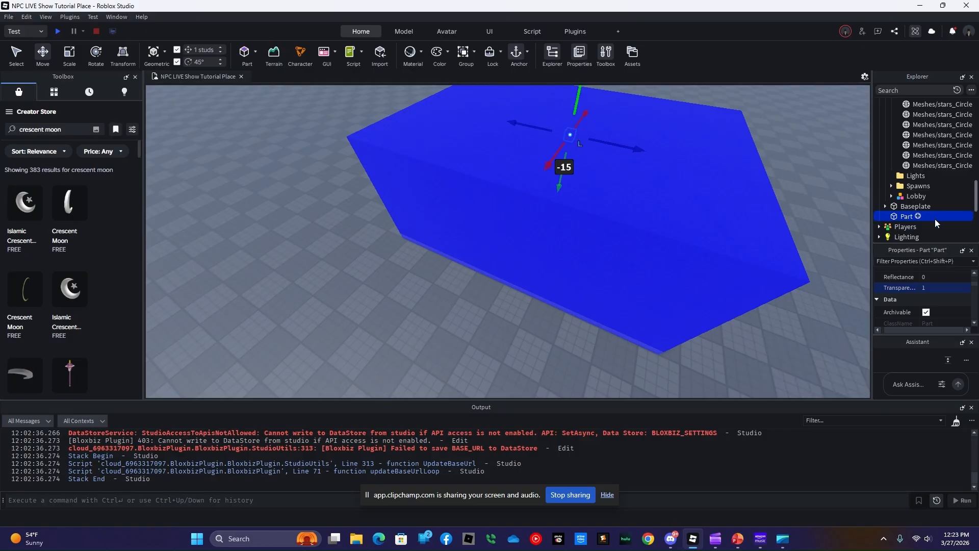
Step: Rename the invisible part as Light and insert a PointLight into it
right_click(901, 218)
left_click(877, 286)
type("Light")
key("Return")
left_click(922, 216)
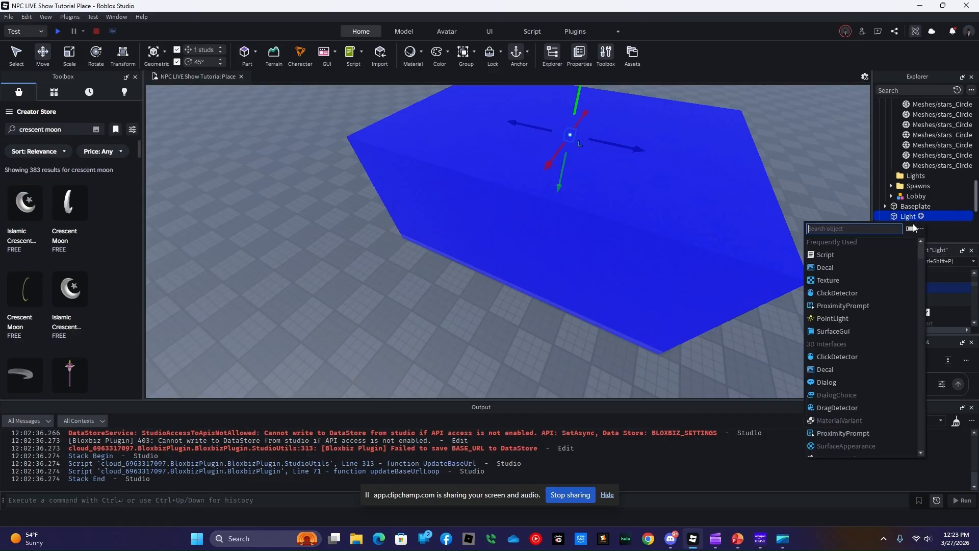
left_click(845, 317)
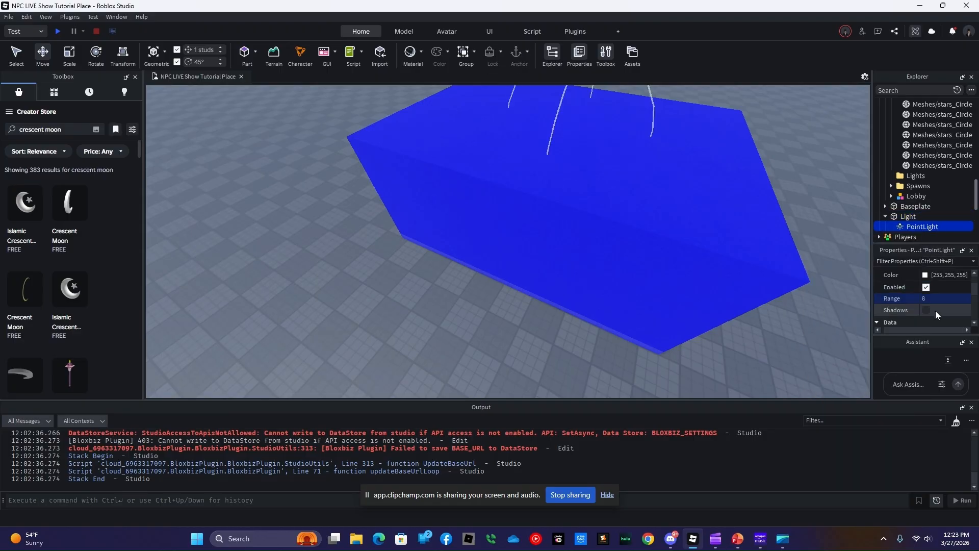
Step: Set the PointLight's Range to 60 so it lights the lobby interior
scroll(605, 287, "up", 10)
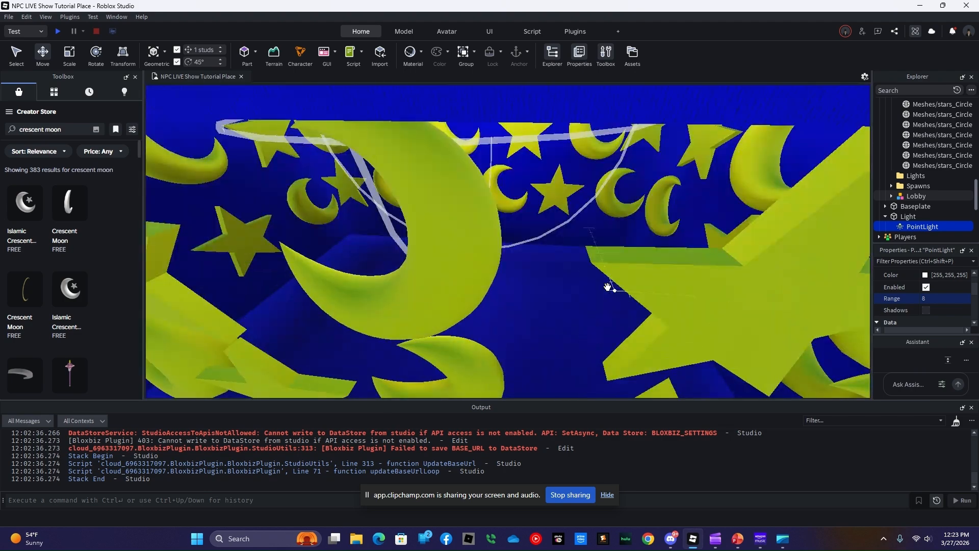
right_click_drag(608, 287, 607, 287)
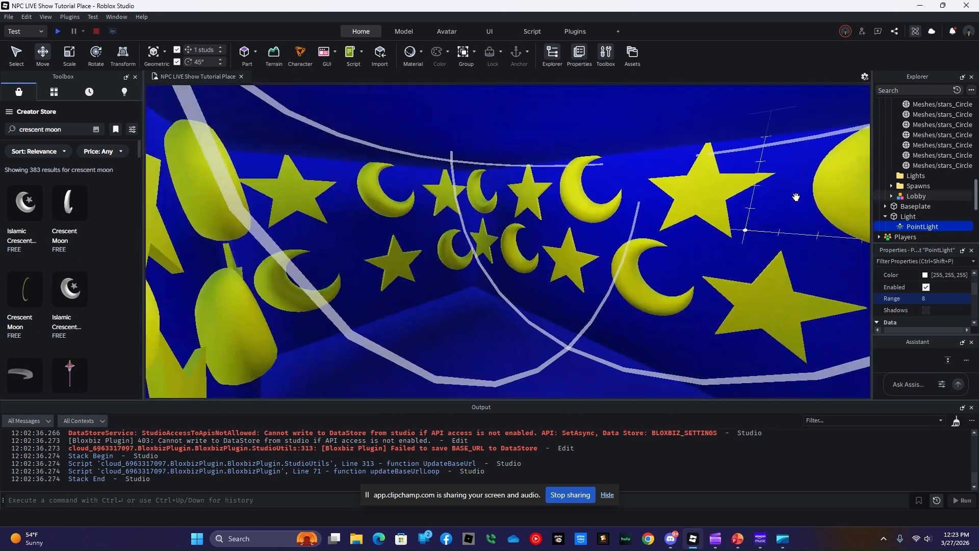
left_click(953, 300)
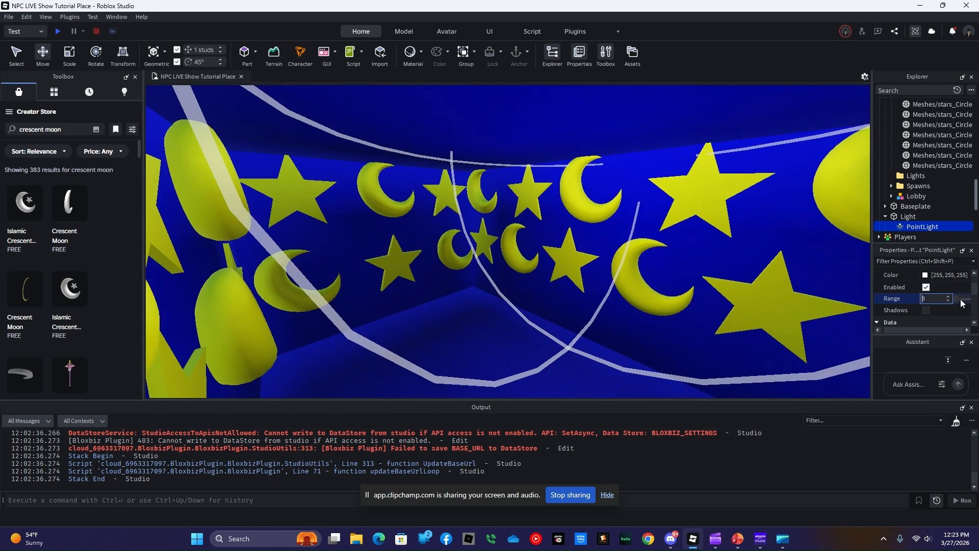
left_click_drag(957, 302, 963, 302)
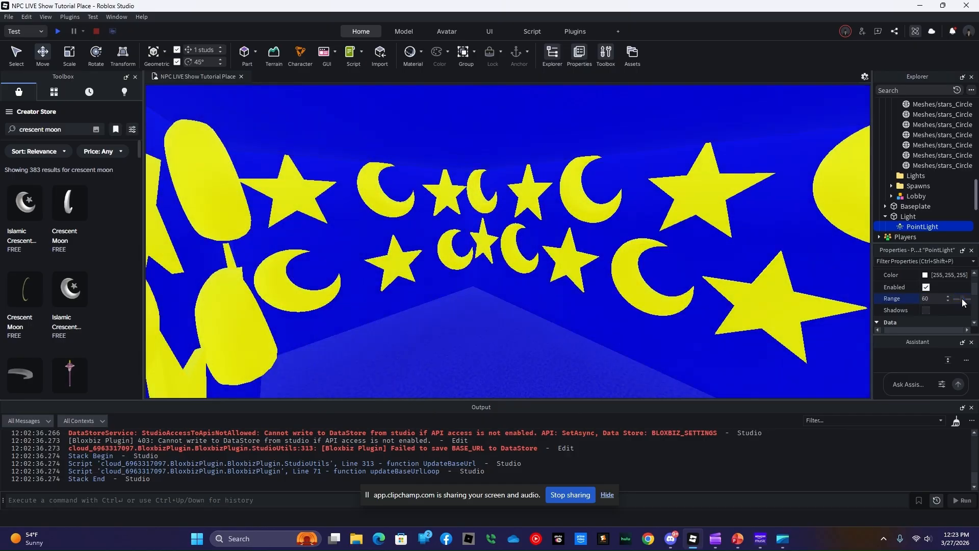
Step: Put the Light part into the Lobby's Lights folder and collapse the Decorations, Lights and Lobby folders
left_click(886, 216)
left_click_drag(908, 216, 907, 175)
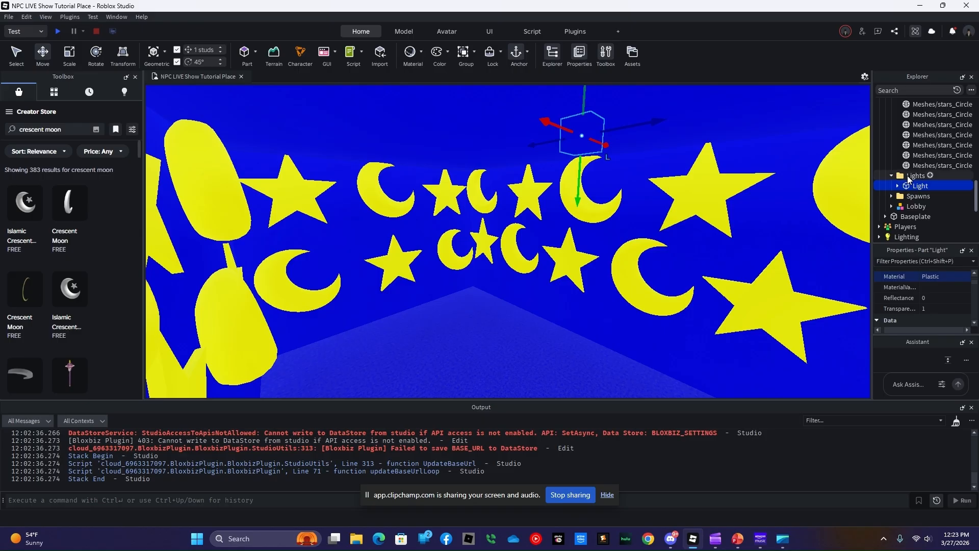
scroll(908, 176, "up", 3)
scroll(908, 176, "up", 10)
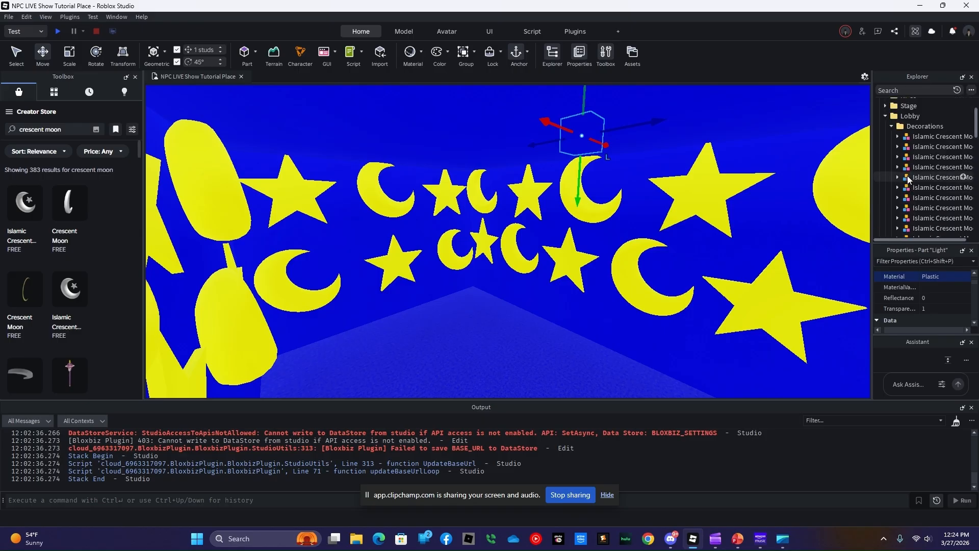
left_click(890, 148)
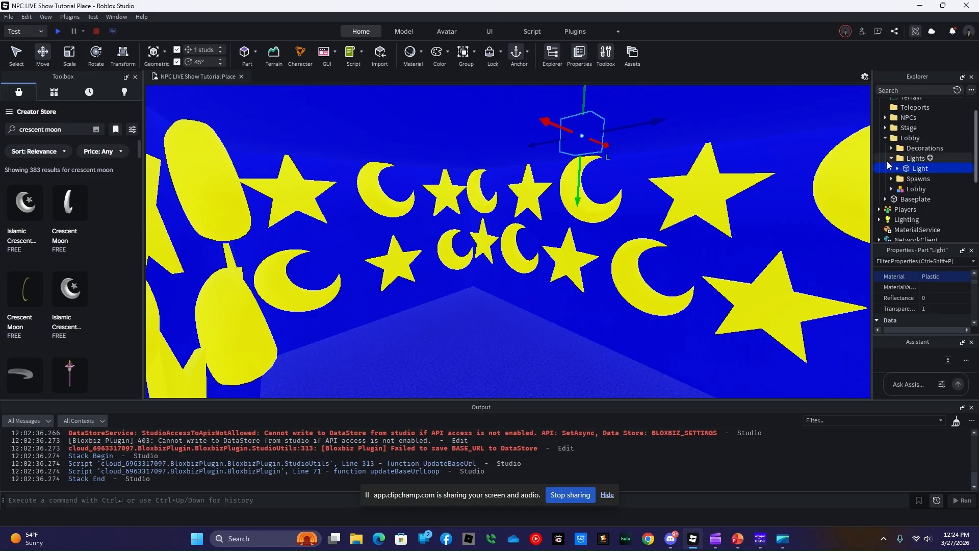
left_click(892, 158)
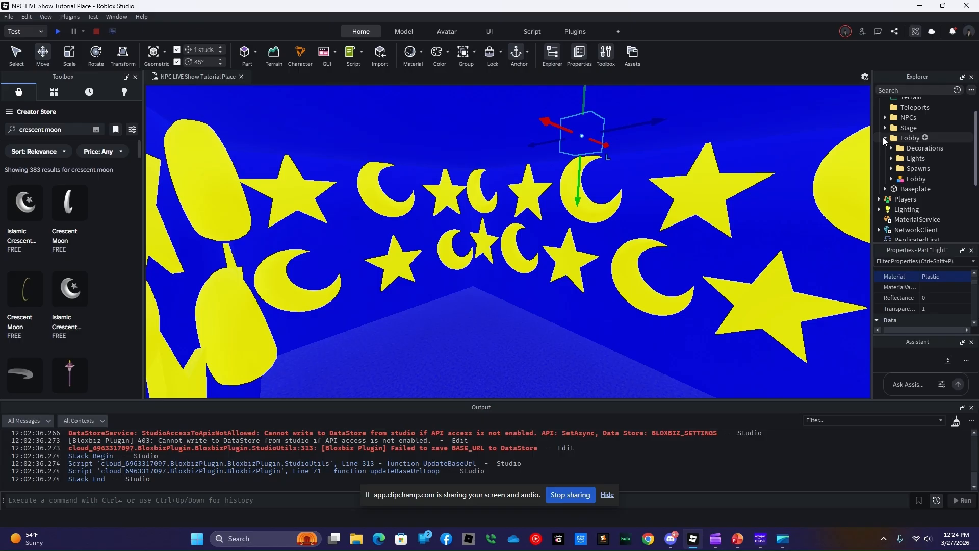
left_click(883, 137)
Step: Insert a block part on an empty area of the baseplate, color it Really red and give it the Carpet material
scroll(583, 332, "up", 5)
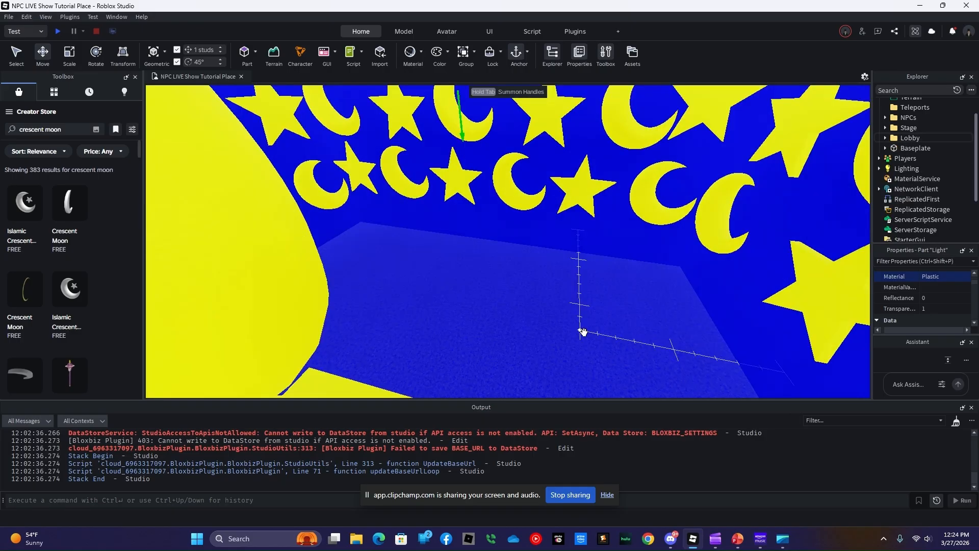
scroll(583, 332, "down", 10)
left_click(635, 326)
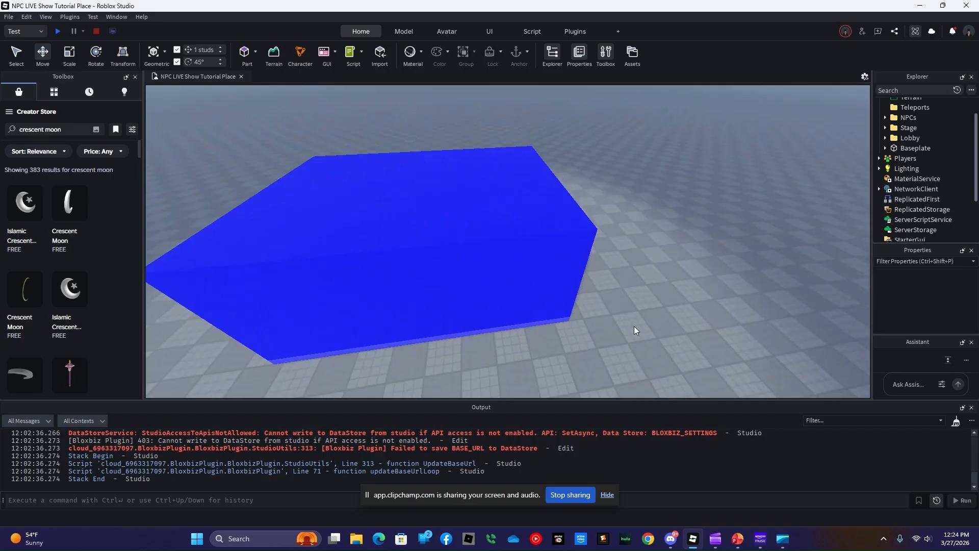
right_click_drag(678, 323, 747, 332)
right_click_drag(518, 313, 519, 315)
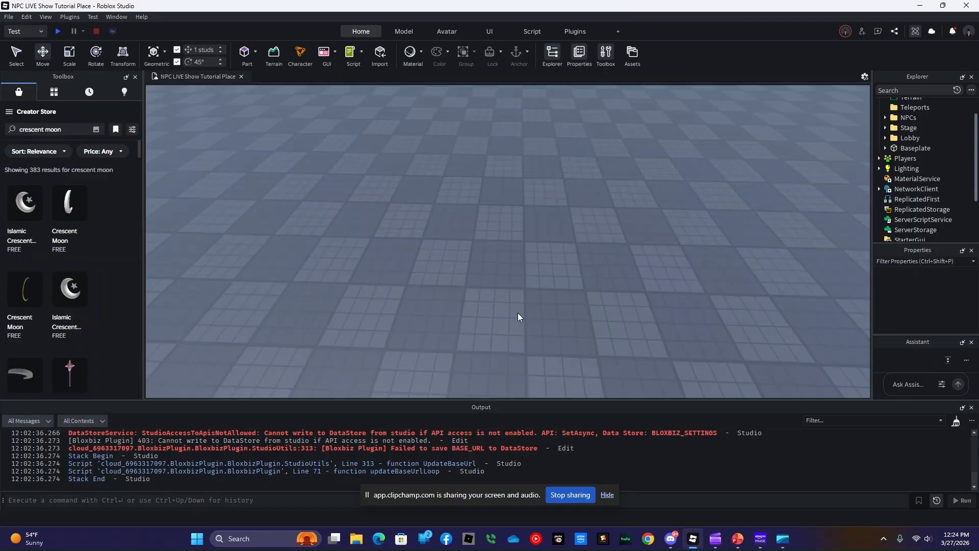
left_click(245, 53)
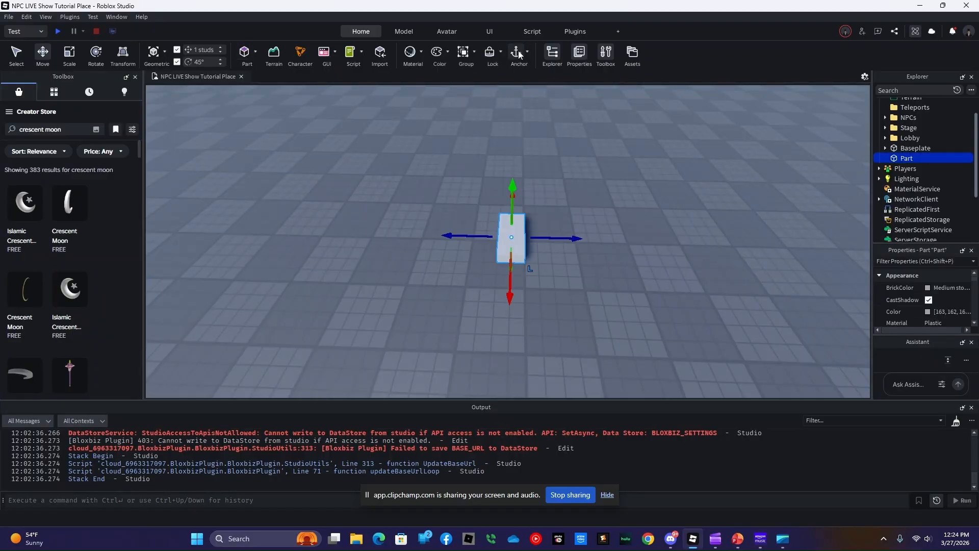
left_click(930, 289)
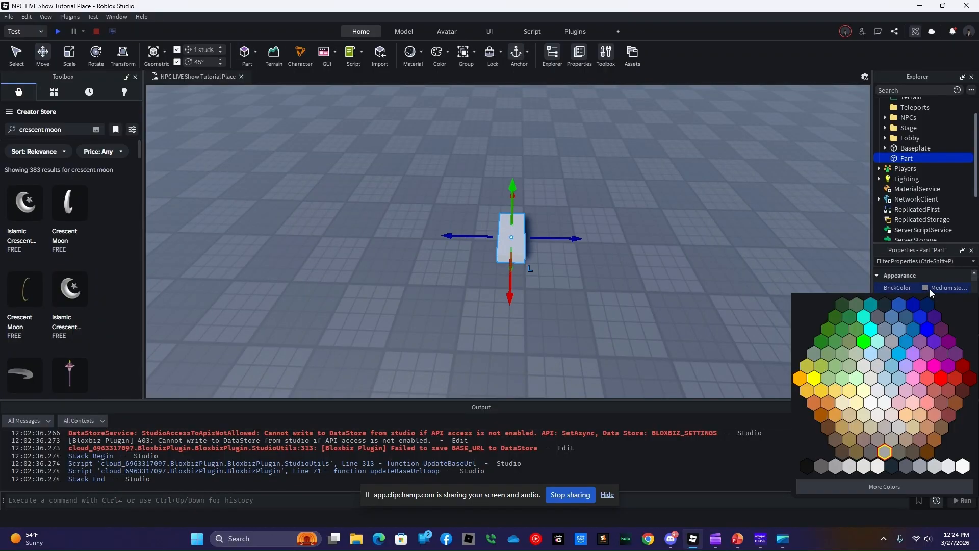
left_click(941, 378)
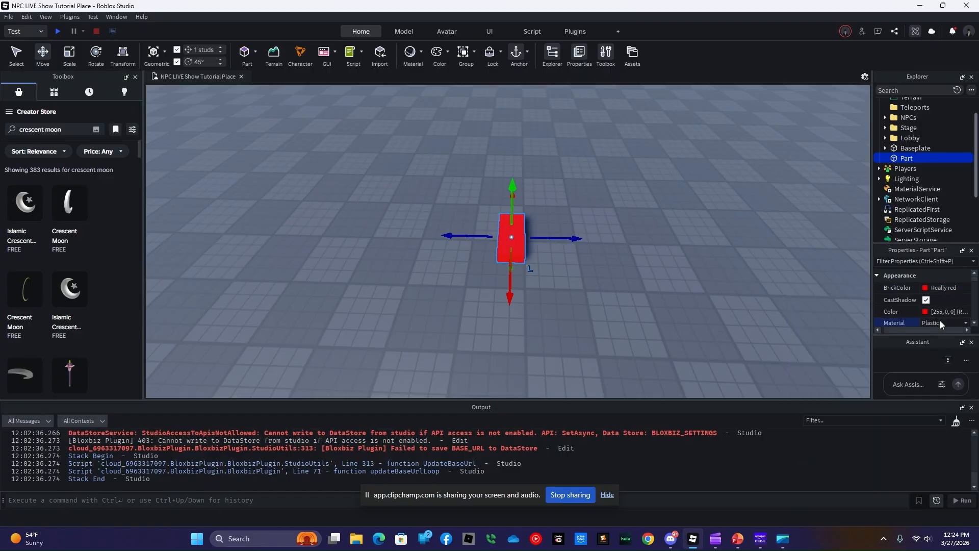
left_click(940, 320)
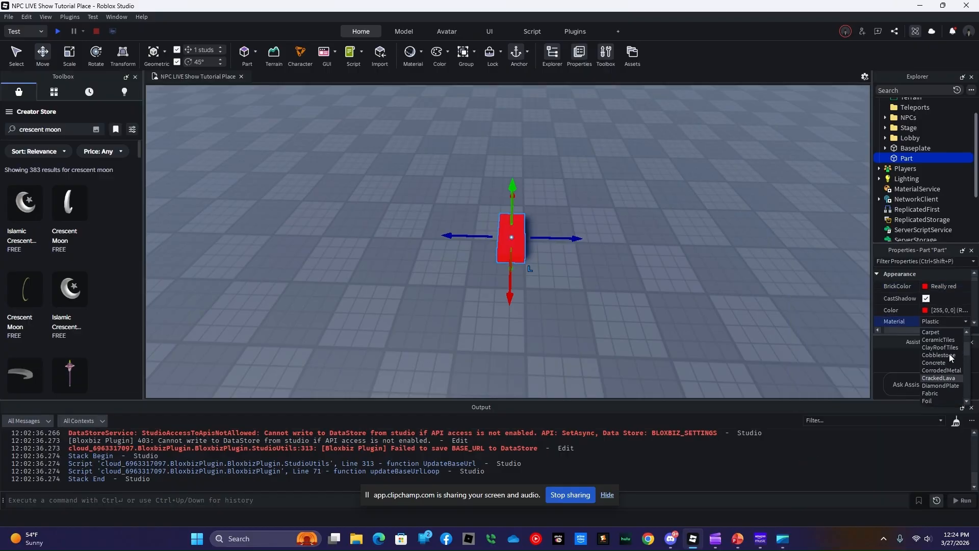
left_click(937, 331)
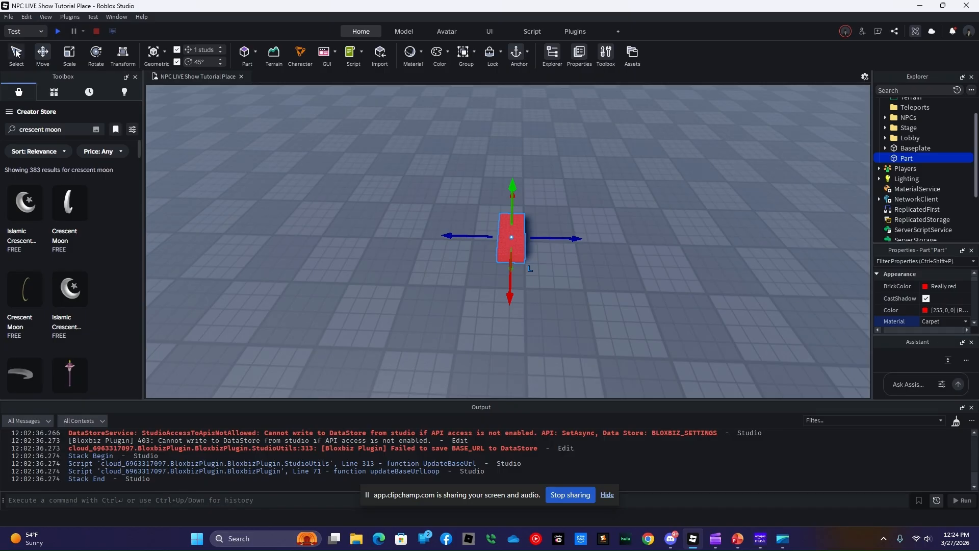
Step: Scale the red carpet part in both directions along its blue axis into a long, narrow strip
left_click(70, 52)
left_click_drag(542, 235, 641, 240)
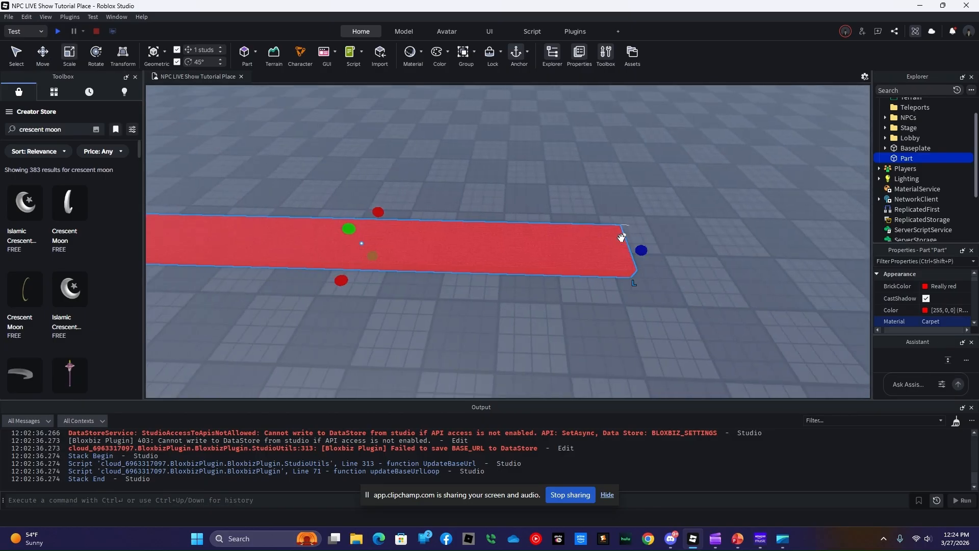
key("a")
left_click_drag(347, 247, 285, 227)
right_click_drag(522, 325, 525, 323)
Step: Add a new folder named Seats inside the Stage folder
scroll(904, 151, "up", 1)
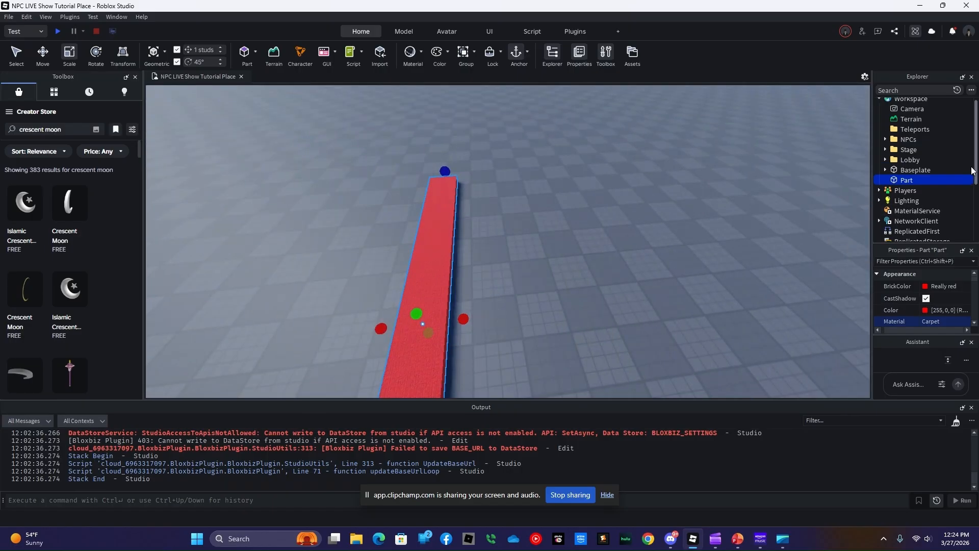
left_click(886, 150)
left_click(922, 149)
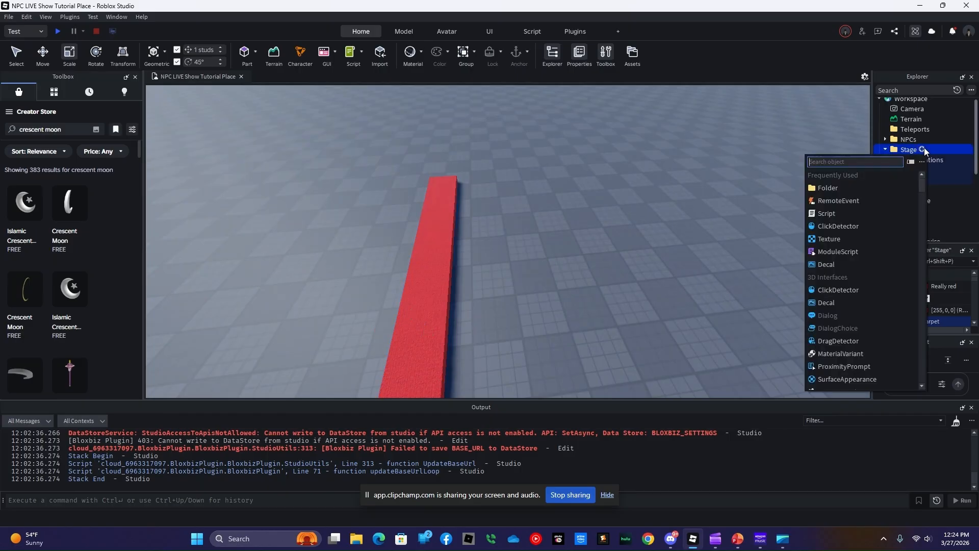
left_click(875, 188)
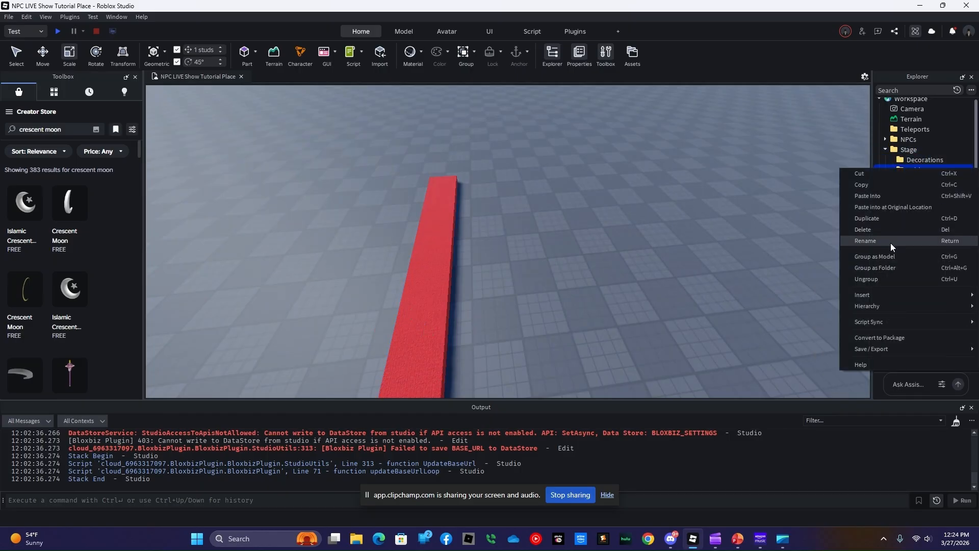
left_click(891, 242)
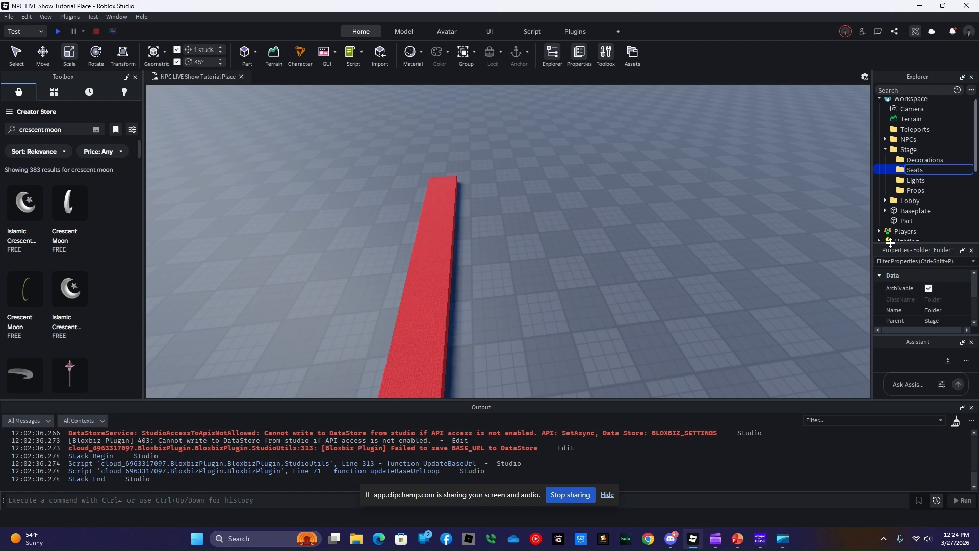
left_click(553, 335)
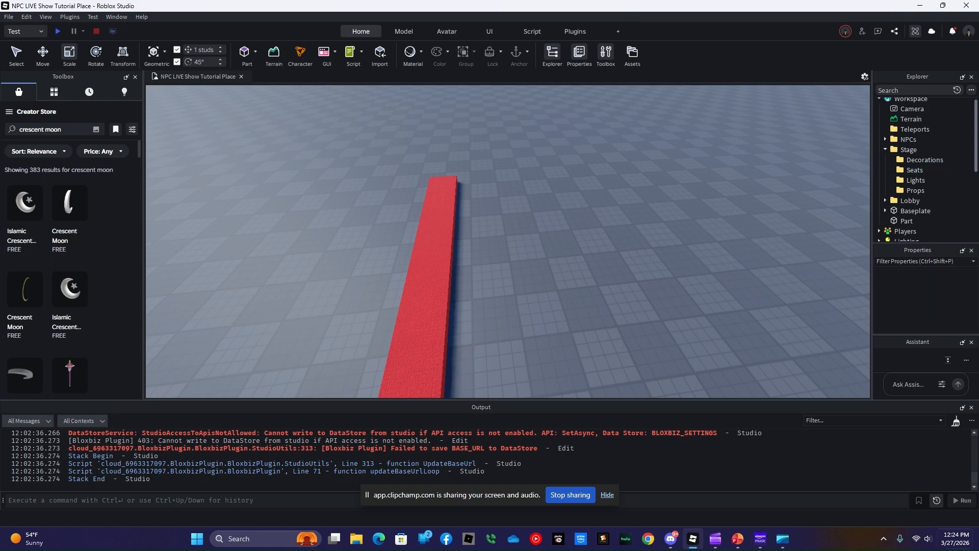
Step: Scale the red carpet strip sideways until it forms a wide floor for the stage area, and deselect it
left_click(446, 245)
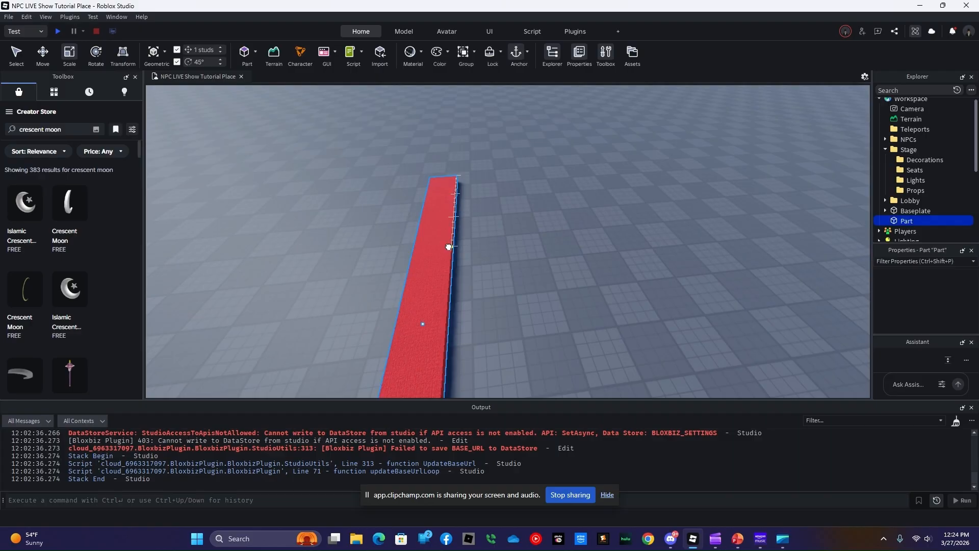
right_click_drag(591, 323, 564, 319)
left_click_drag(564, 178, 598, 215)
right_click_drag(624, 272, 625, 273)
key("w")
left_click(624, 273)
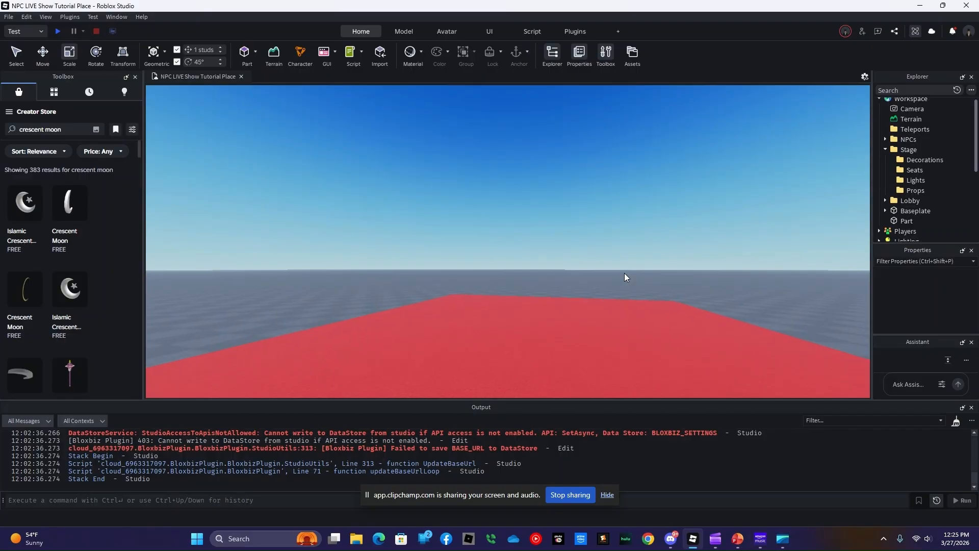
key("a")
left_click(599, 337)
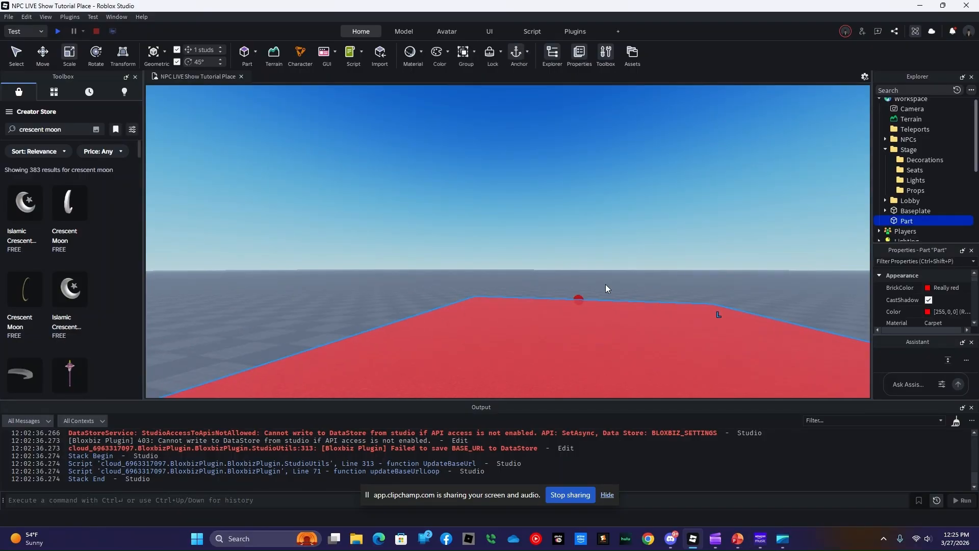
left_click(616, 257)
Step: Insert a block part on the red carpet floor, color it Pastel brown and give it the Wood material
right_click_drag(602, 266, 600, 267)
key("s")
key("w")
key("s")
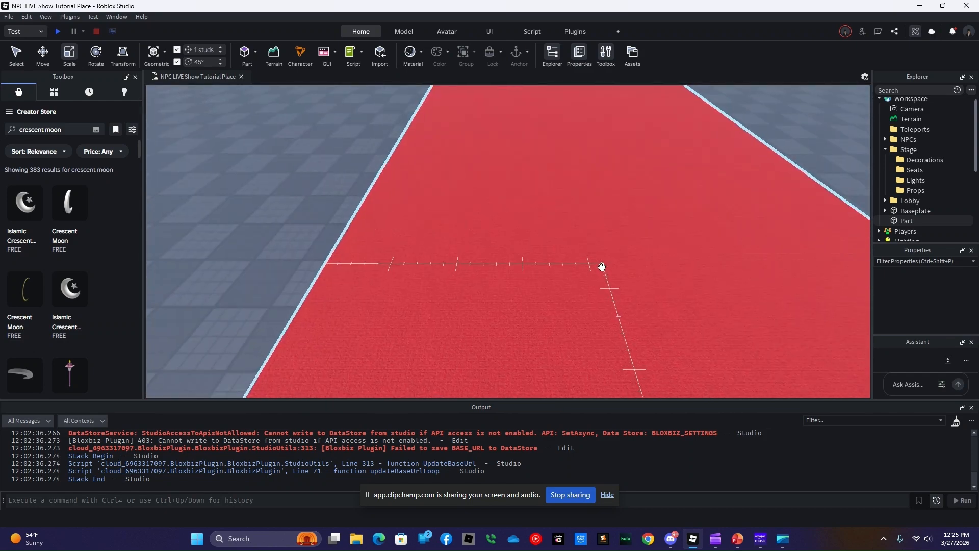
key("w")
left_click(247, 51)
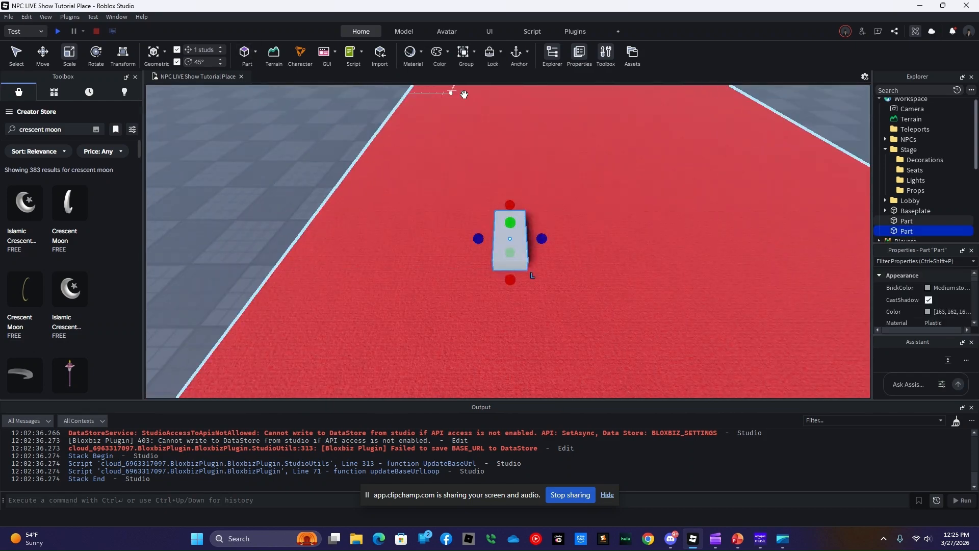
left_click(941, 288)
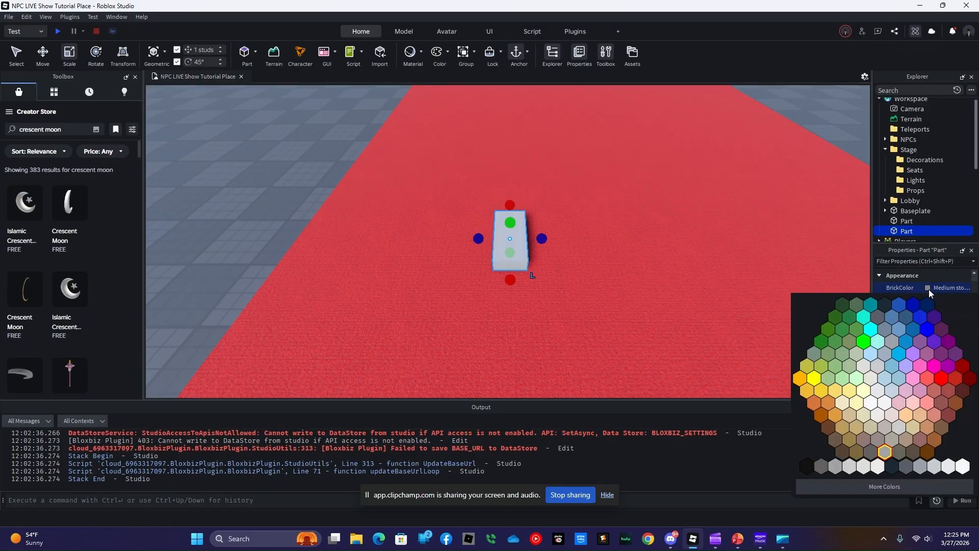
left_click(908, 417)
left_click(935, 323)
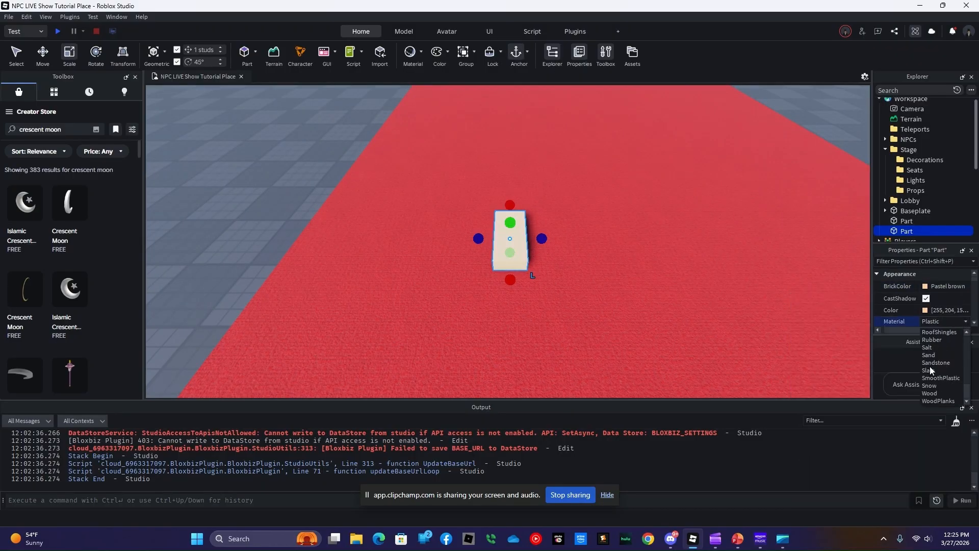
left_click(937, 393)
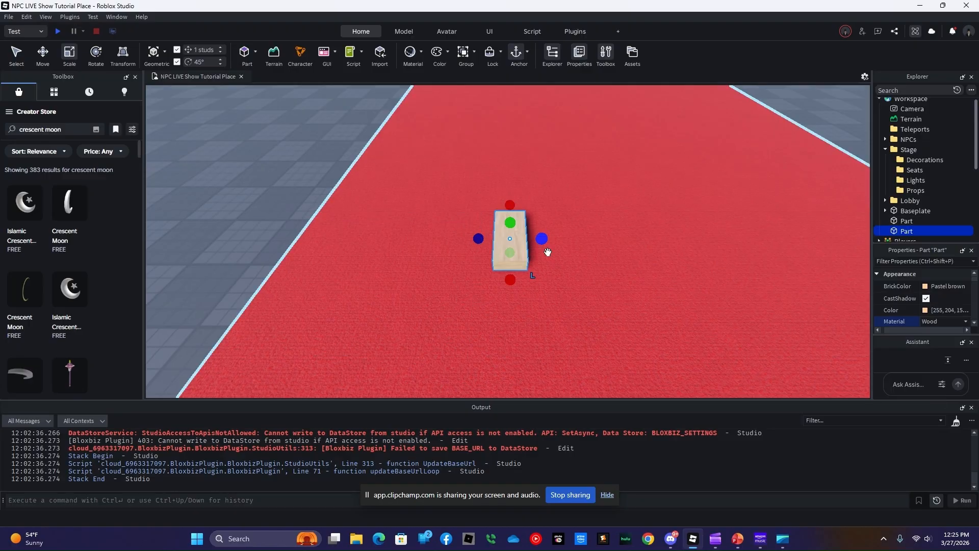
Step: Rename the wooden part on the red carpet floor as Stage
right_click(903, 231)
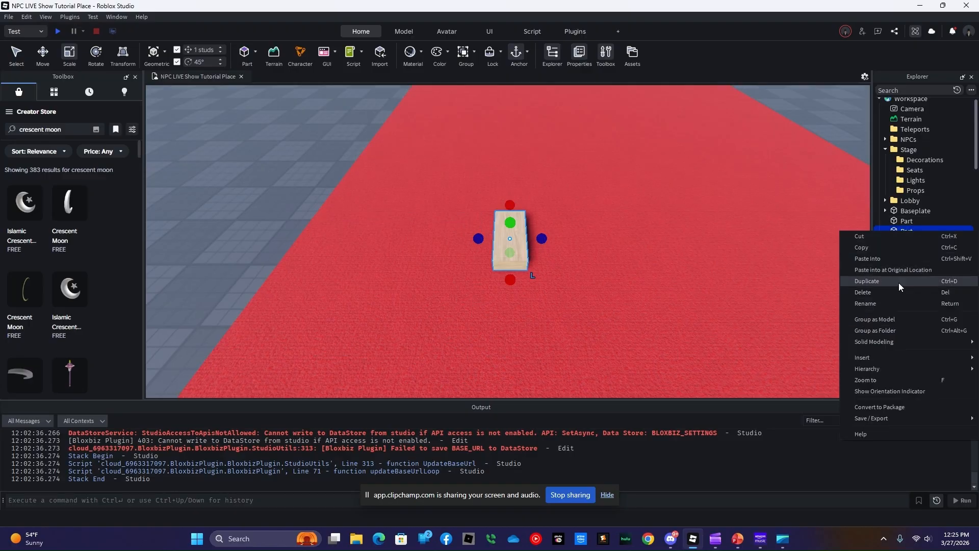
left_click(883, 303)
type("Stage")
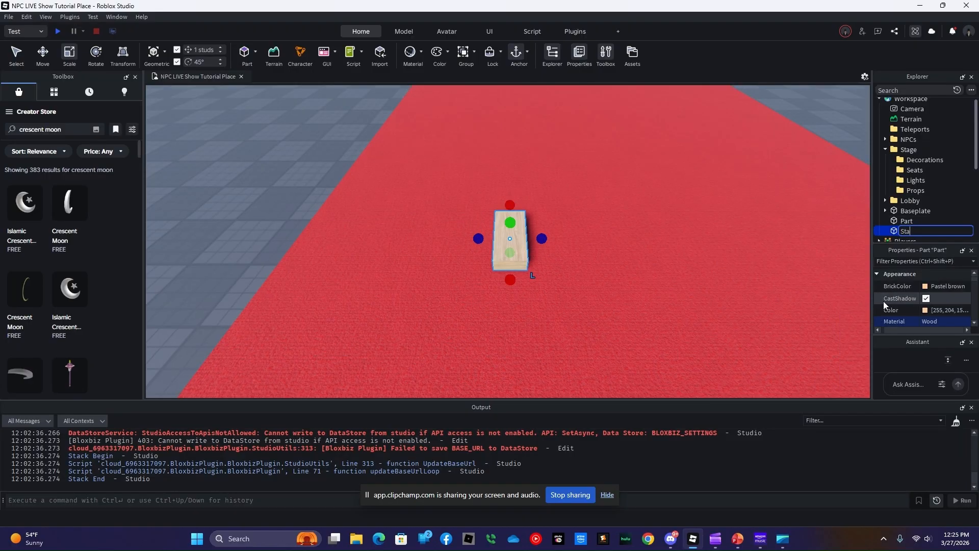
key("Return")
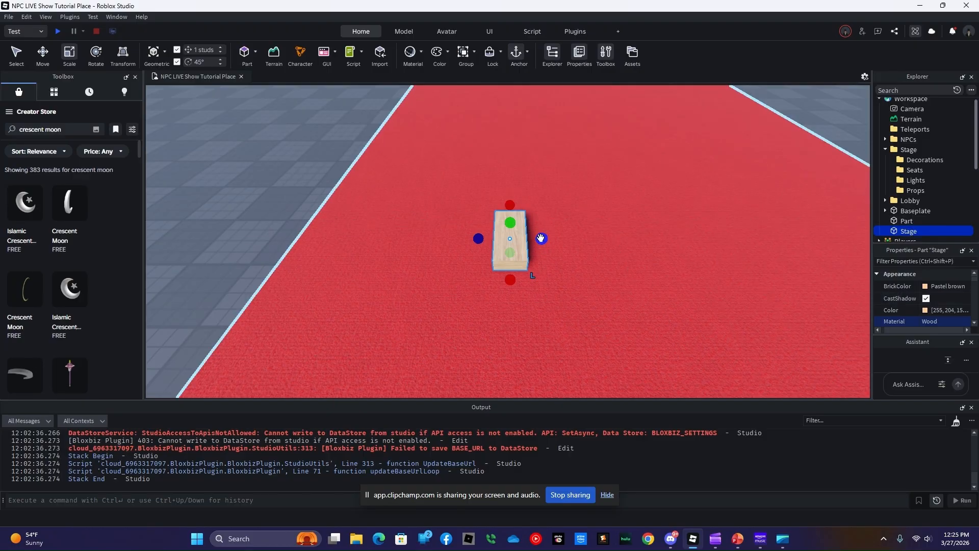
Step: Scale the wooden Stage part in both directions along its blue axis until it spans the red carpet from edge to edge
left_click_drag(541, 238, 586, 240)
key("a")
key("d")
key("a")
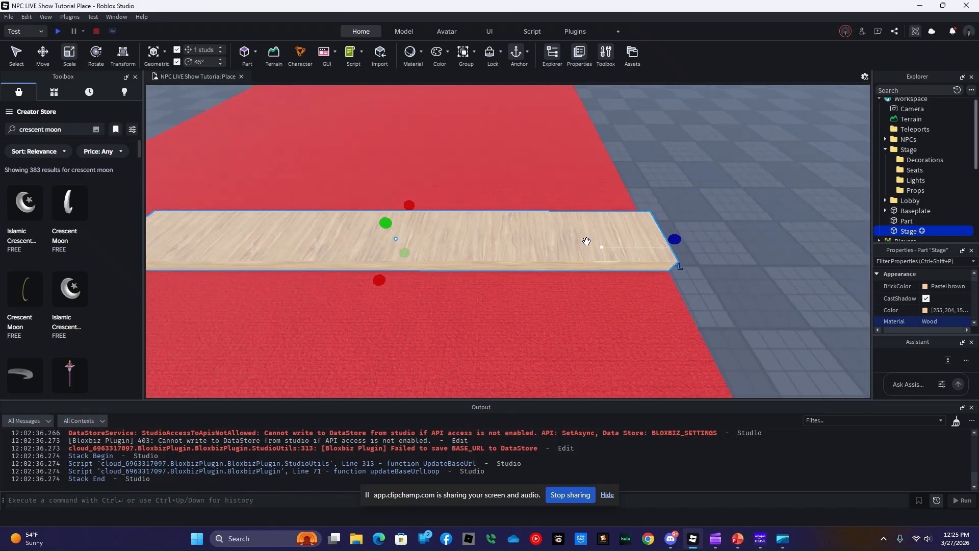
left_click_drag(406, 240, 349, 240)
right_click_drag(350, 240, 365, 279)
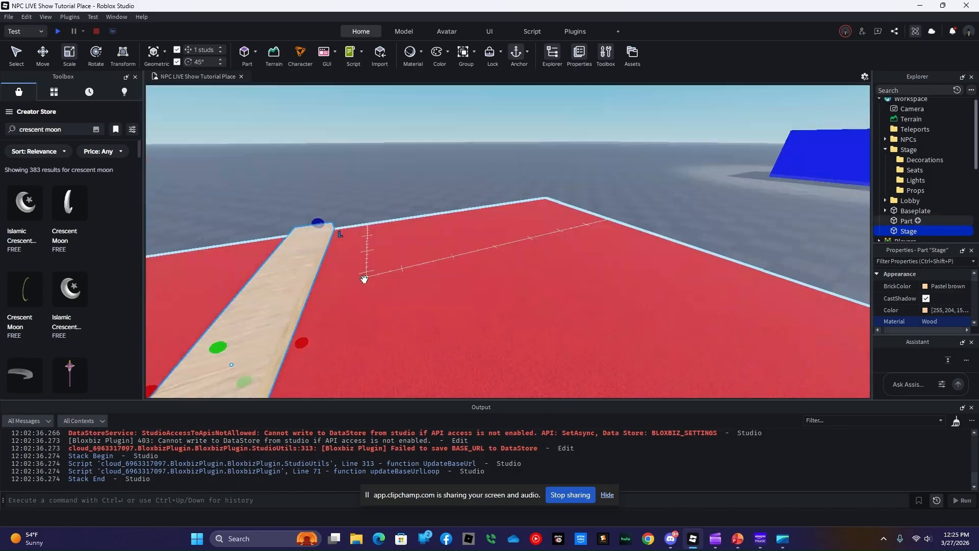
Step: Resize the red carpet floor along its red axis on one side of the wooden stage
left_click(655, 314)
left_click_drag(668, 235, 553, 280)
right_click_drag(570, 294, 570, 294)
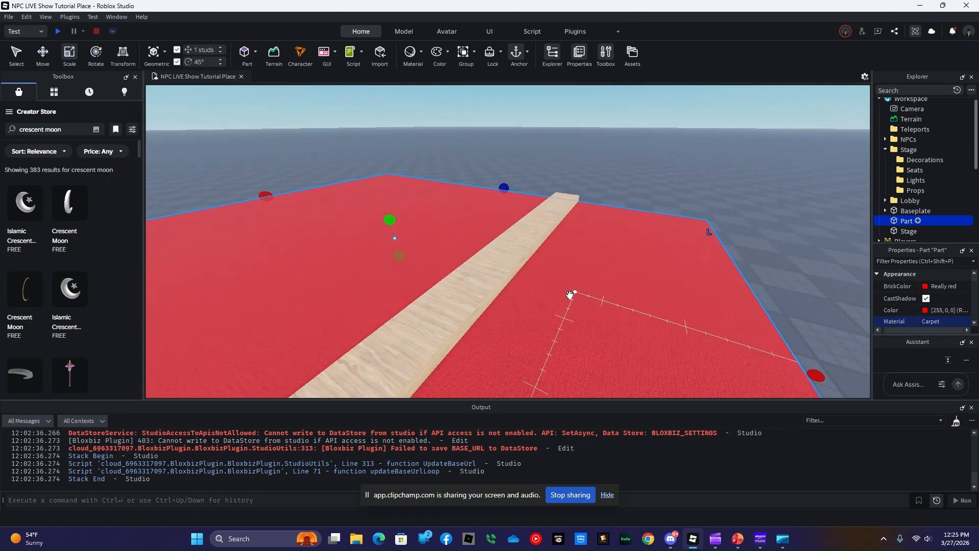
Step: Widen the wooden stage along its red axis into a broad platform, make it slightly taller, and deselect it
left_click(466, 265)
left_click_drag(461, 251, 322, 196)
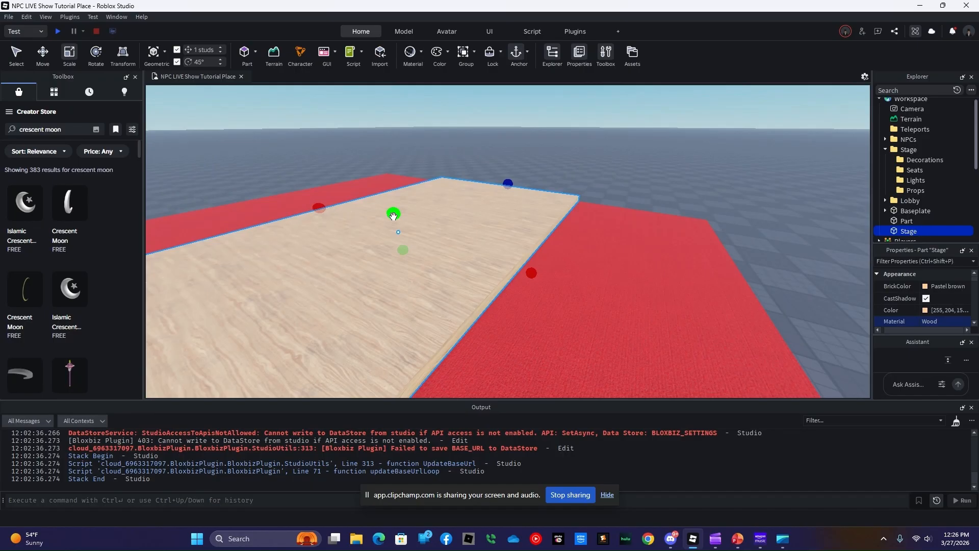
left_click_drag(393, 216, 389, 210)
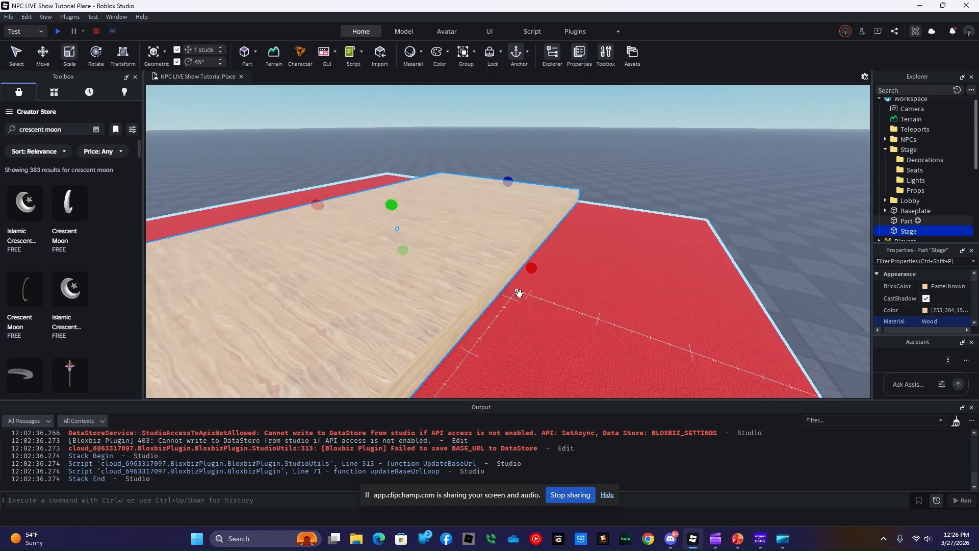
right_click_drag(520, 292, 537, 280)
left_click(745, 183)
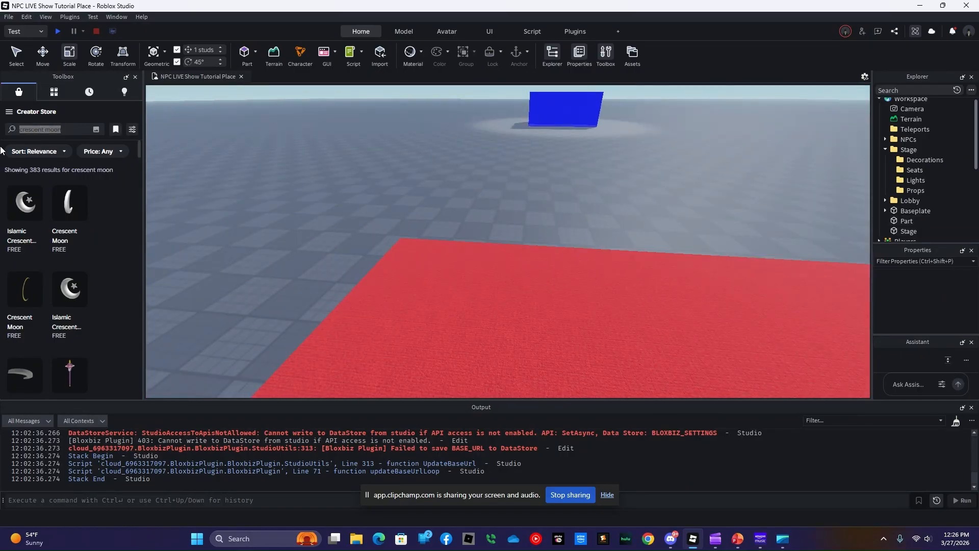
Step: Search the Creator Store for Bleachers
key("e")
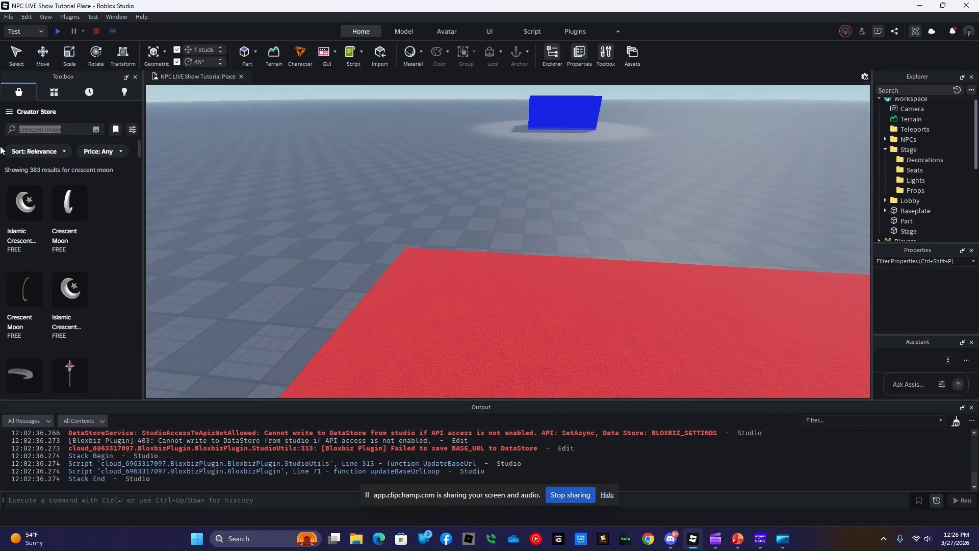
left_click(74, 129)
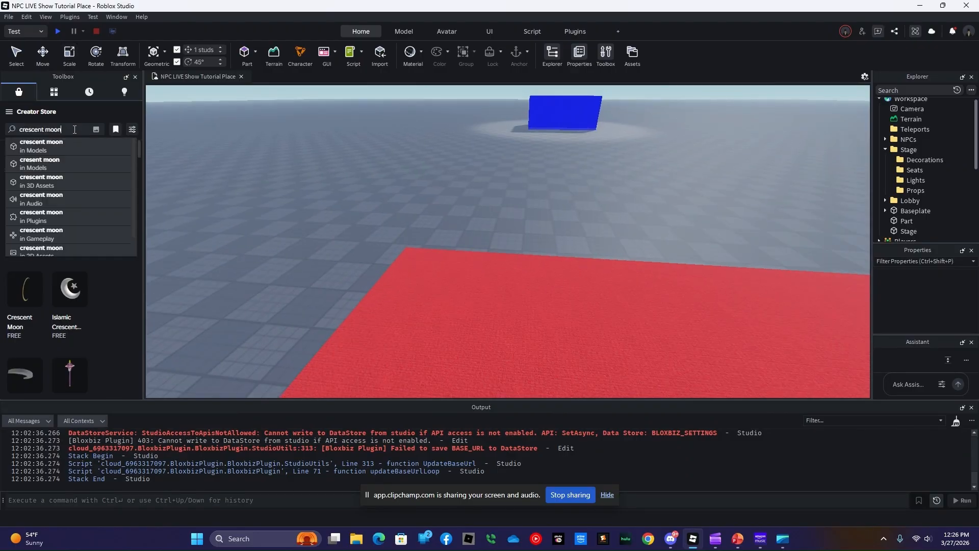
type("Bleachers")
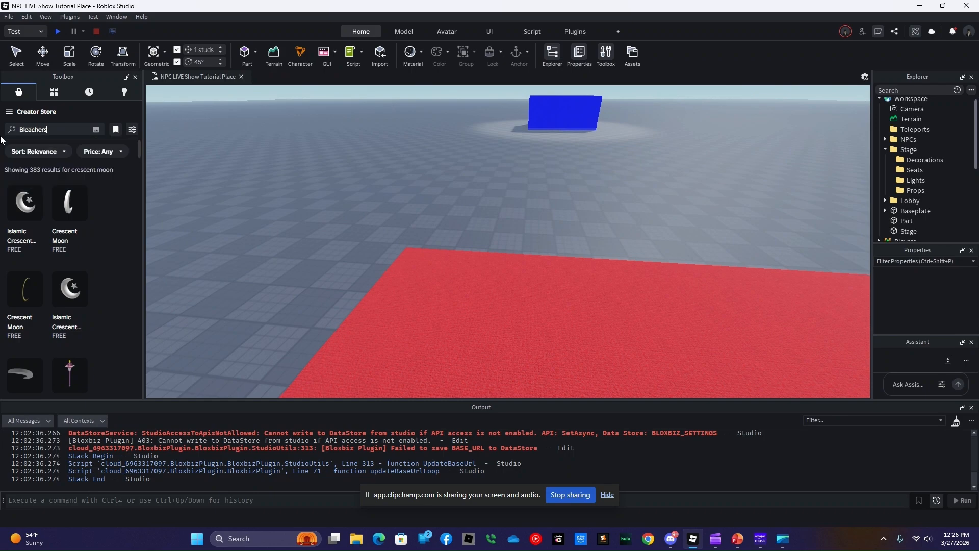
key("Return")
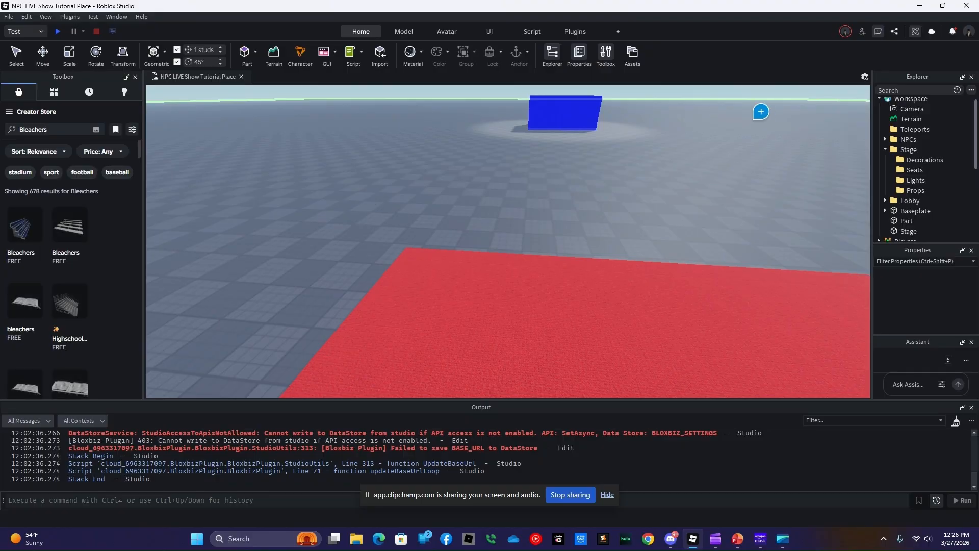
scroll(913, 194, "down", 3)
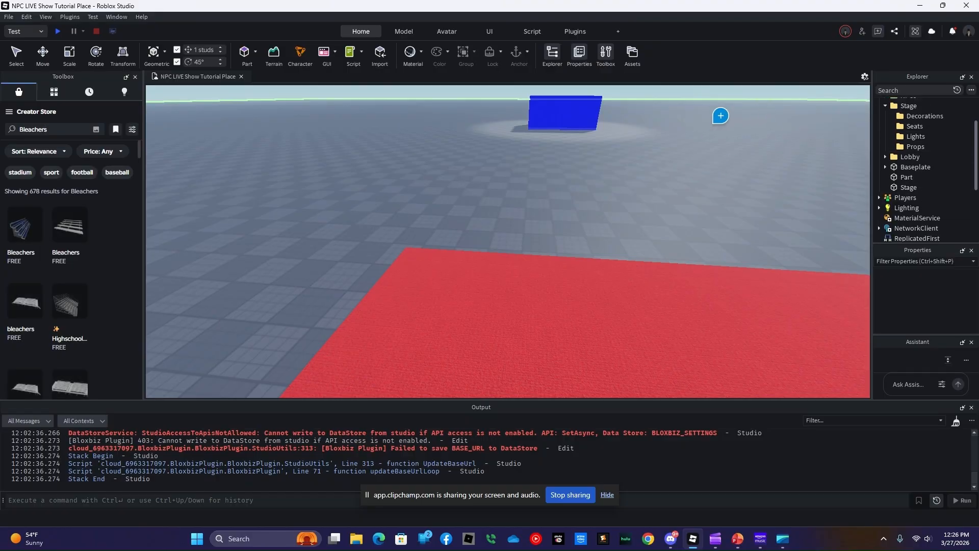
right_click(722, 98)
left_click(629, 138)
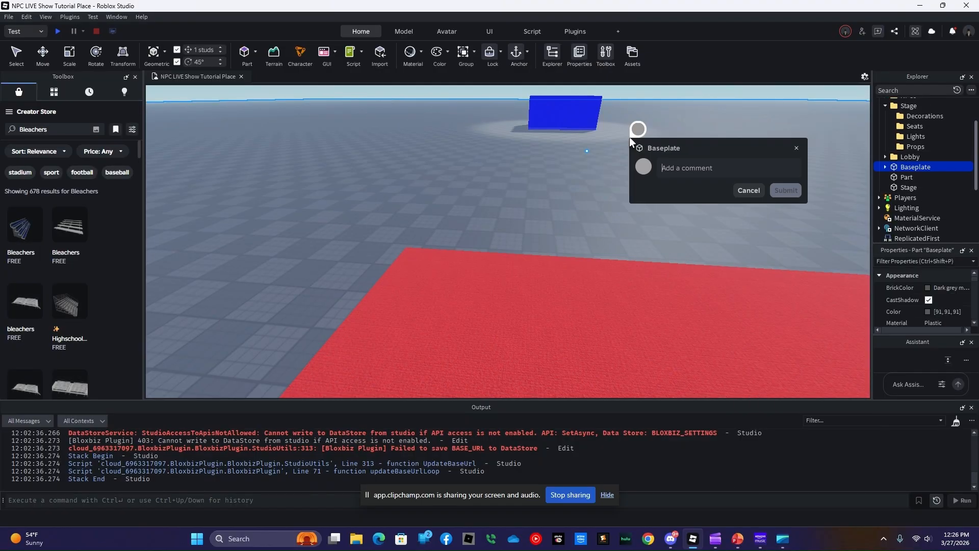
left_click(750, 190)
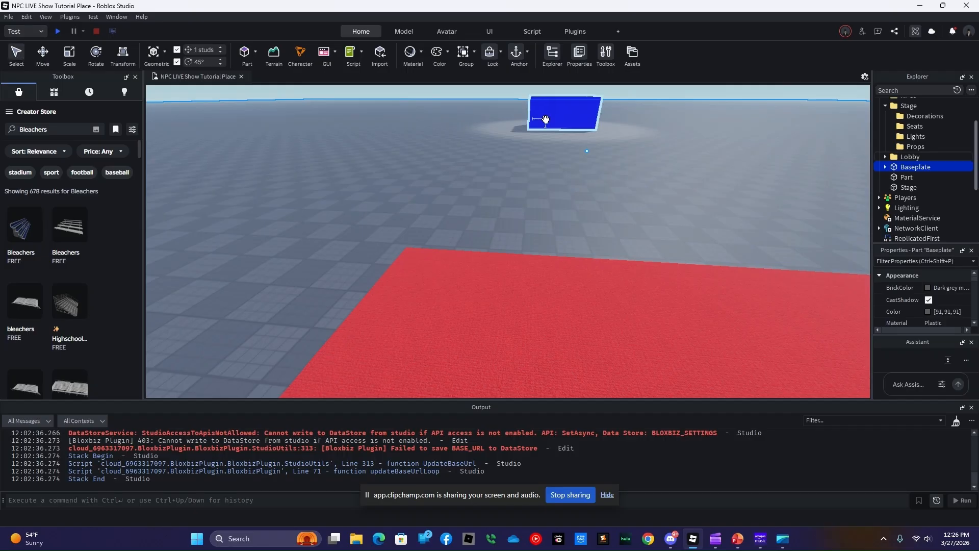
left_click(509, 97)
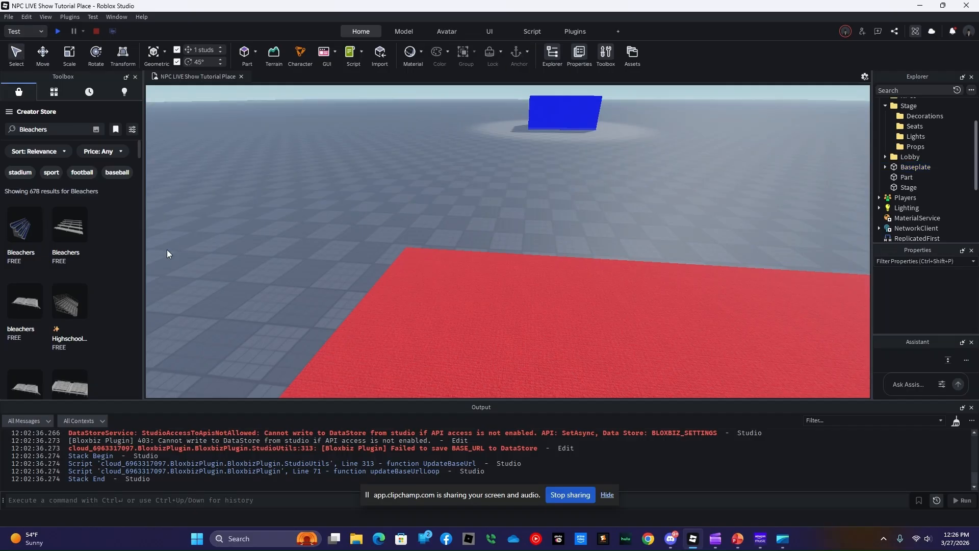
Step: Insert the blue Bleachers model on the red carpet and rotate it a quarter turn so its benches run parallel to the stage
left_click(62, 234)
left_click(657, 283)
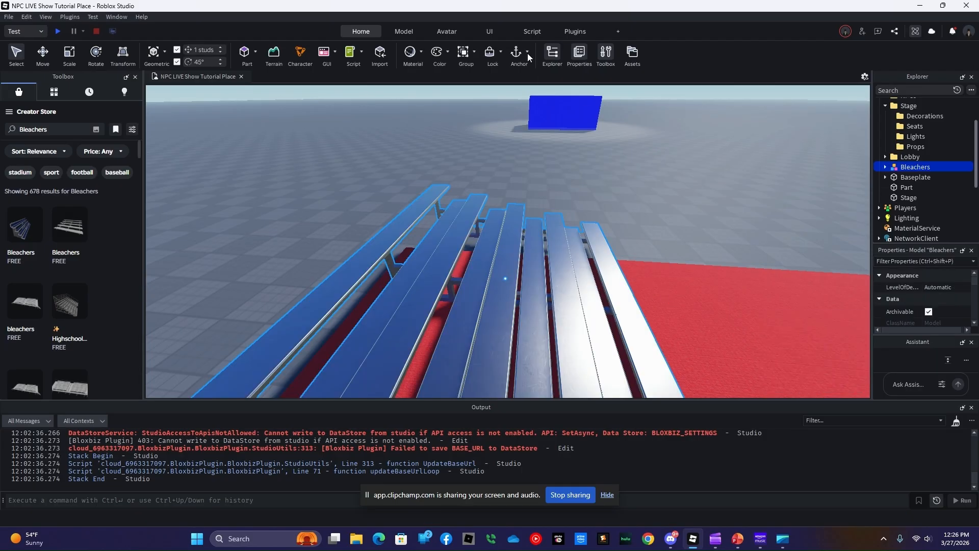
left_click(88, 55)
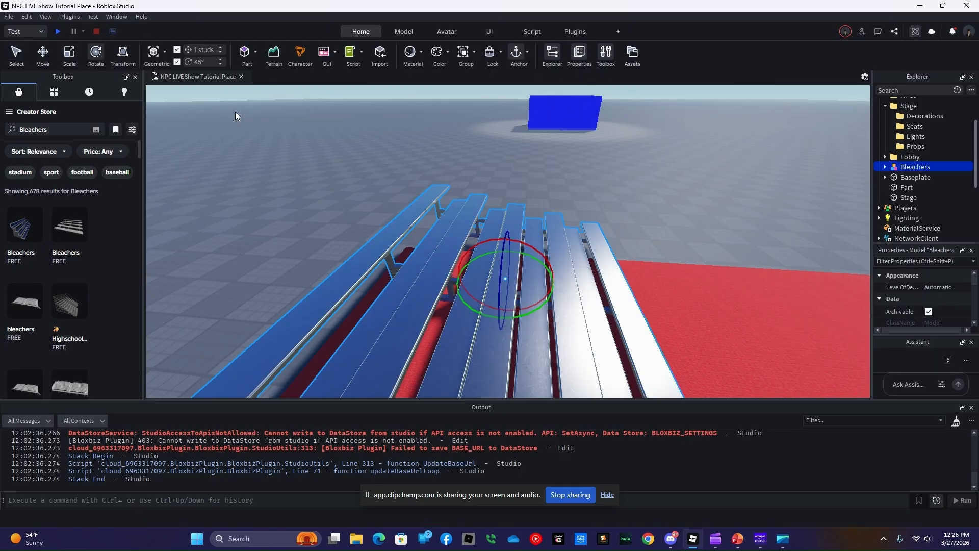
left_click_drag(519, 319, 404, 283)
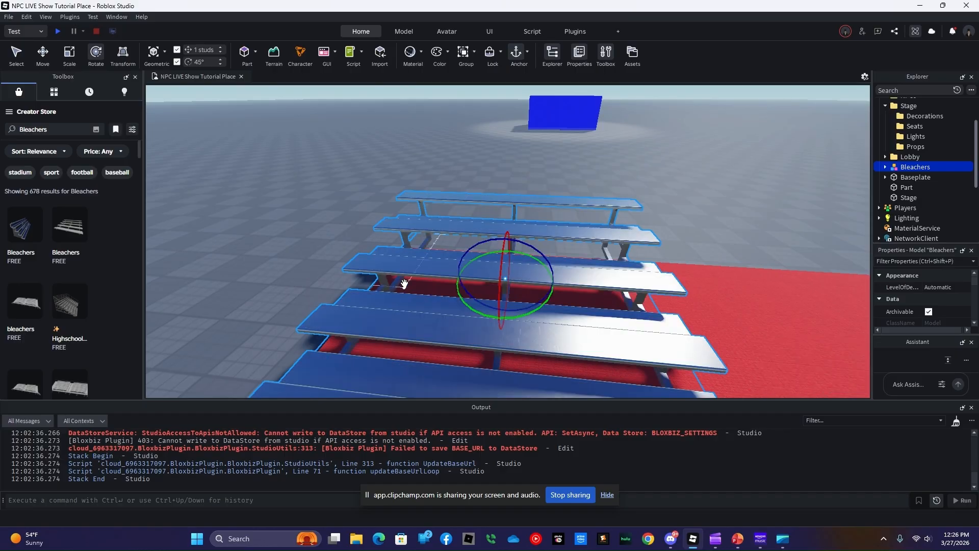
right_click_drag(404, 283, 403, 284)
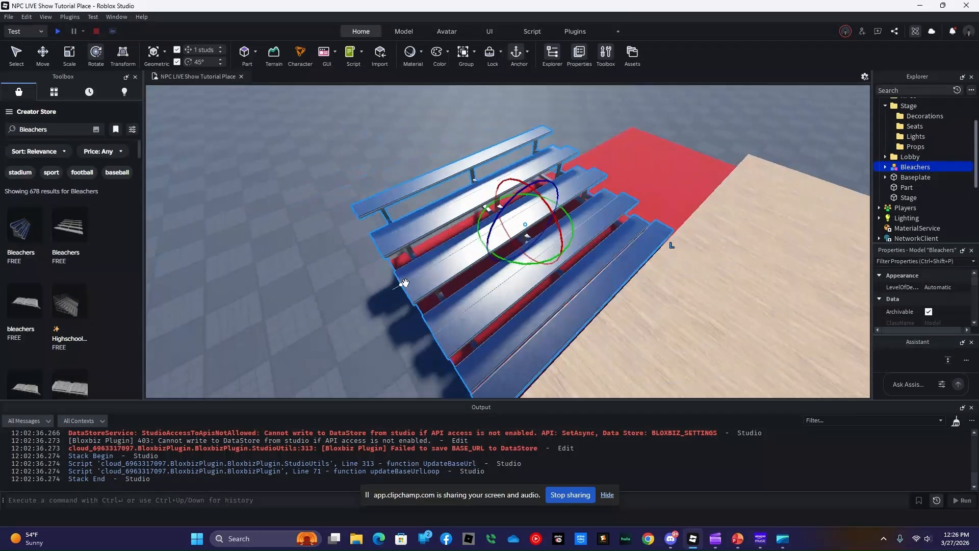
Step: Place the bleachers in the back corner of the red carpet, facing the wooden stage
left_click(672, 149)
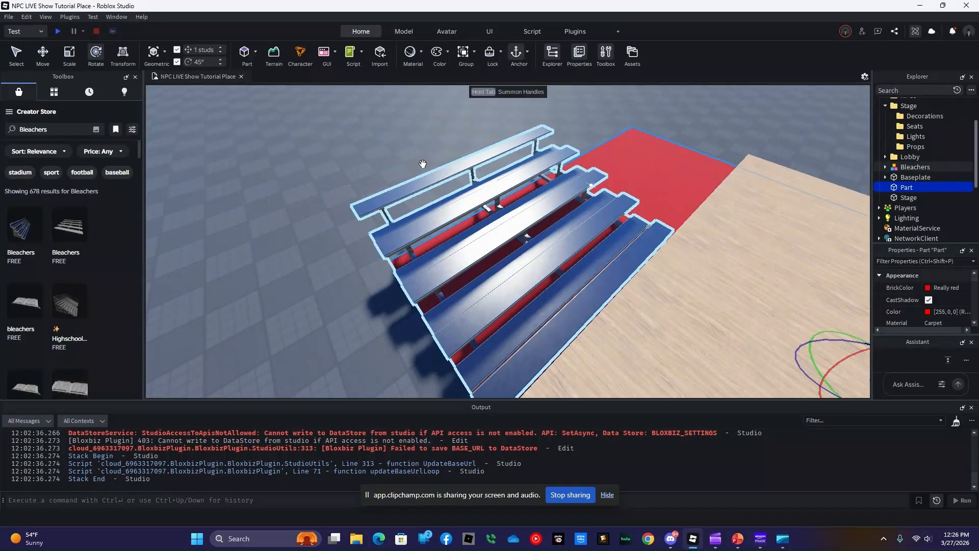
left_click(68, 53)
left_click_drag(529, 170, 458, 127)
left_click_drag(523, 295, 438, 214)
key("a")
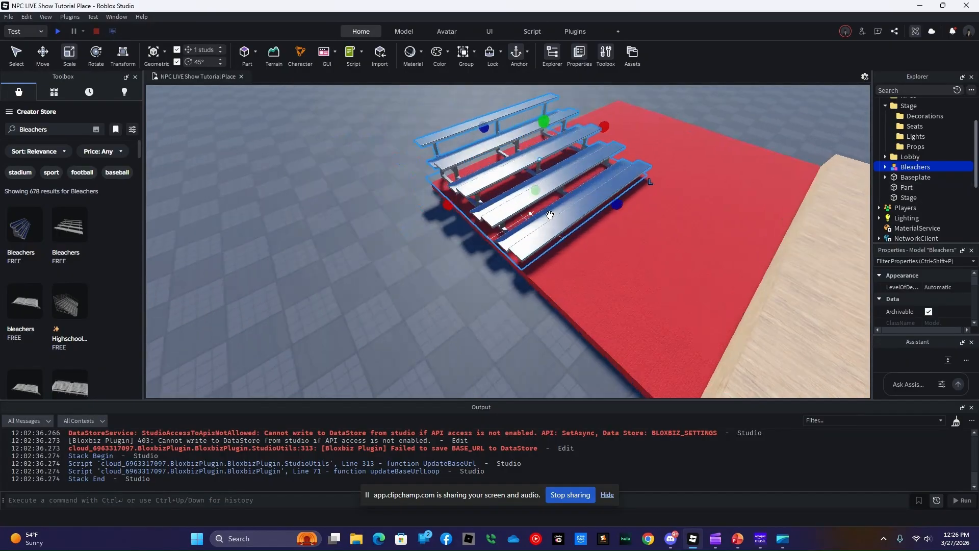
left_click_drag(541, 218, 583, 253)
key("d")
mouse_move(584, 253)
right_mouse_down()
mouse_move(603, 247)
mouse_move(594, 246)
right_mouse_up()
key("d")
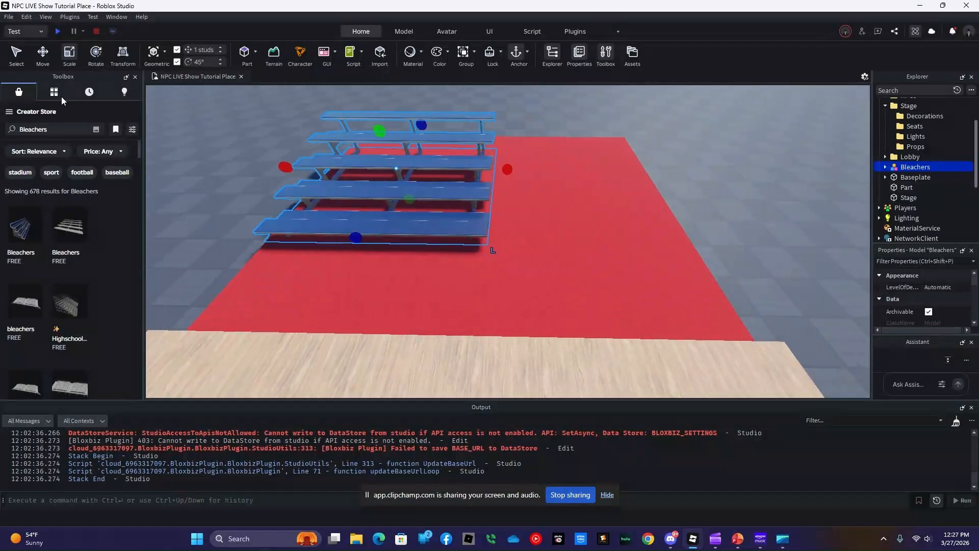
Step: Duplicate the bleachers and move the copy 24 studs along the red axis, beside the original
left_click(42, 53)
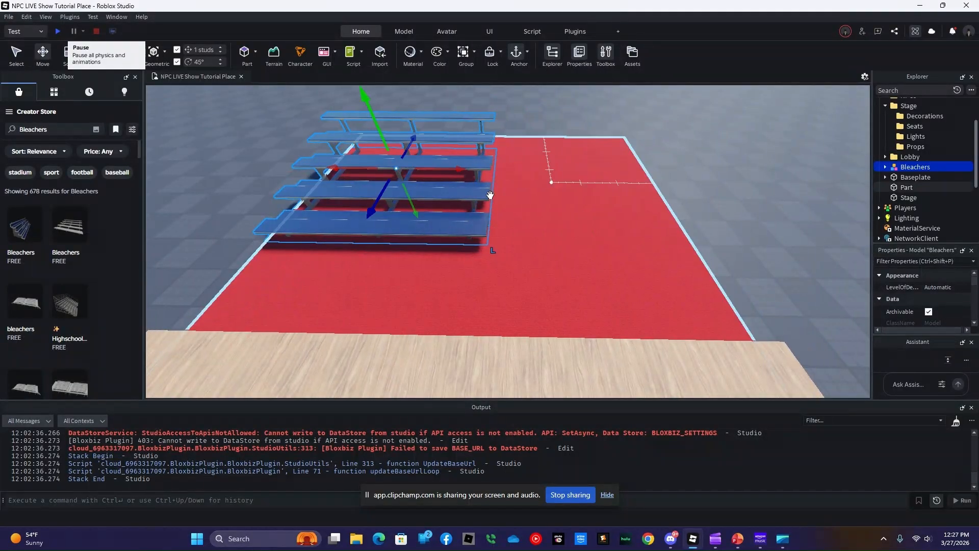
right_click(460, 193)
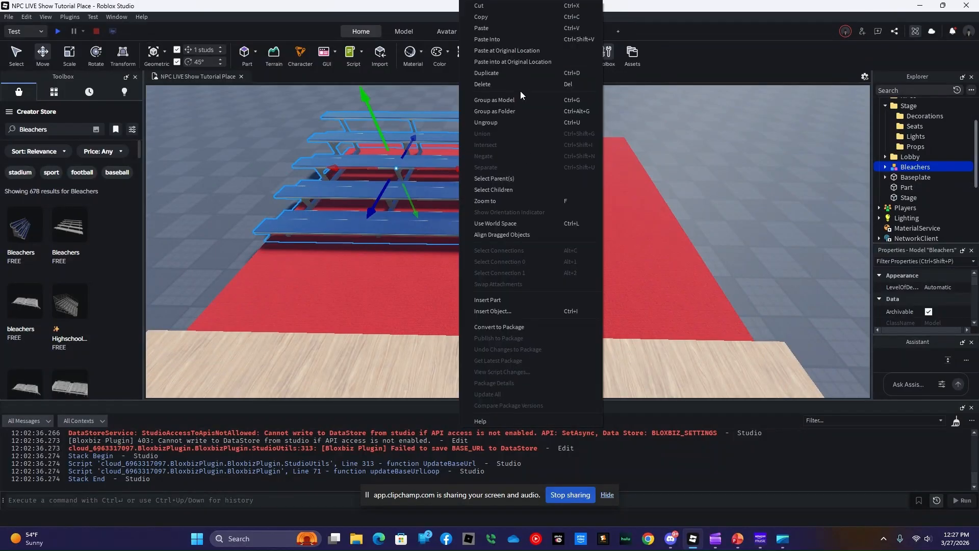
left_click(520, 89)
left_click_drag(455, 166, 647, 161)
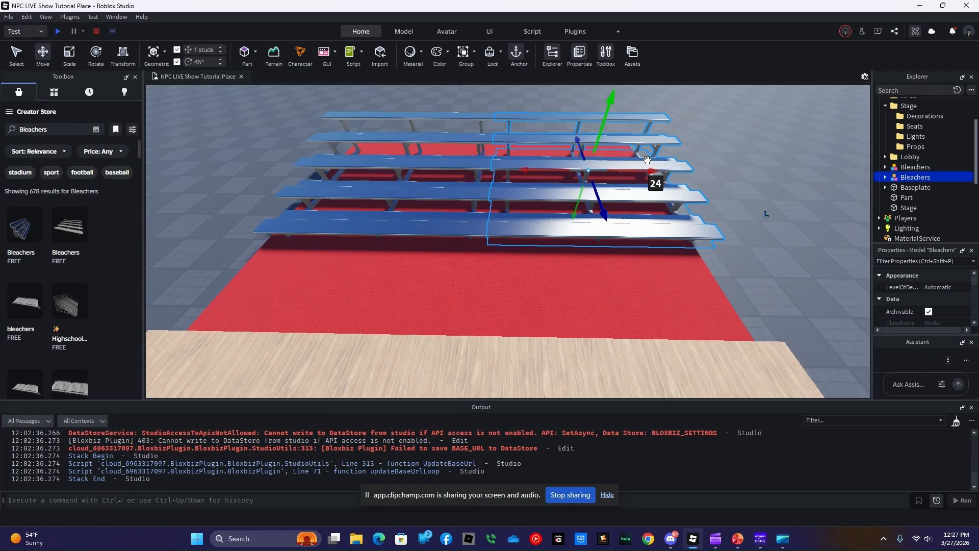
left_click(642, 304)
key("d")
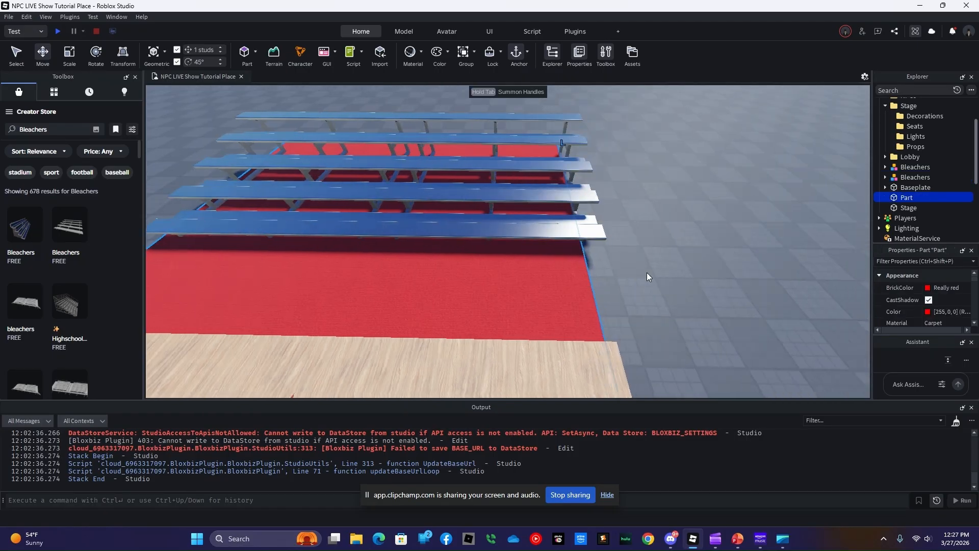
key("d")
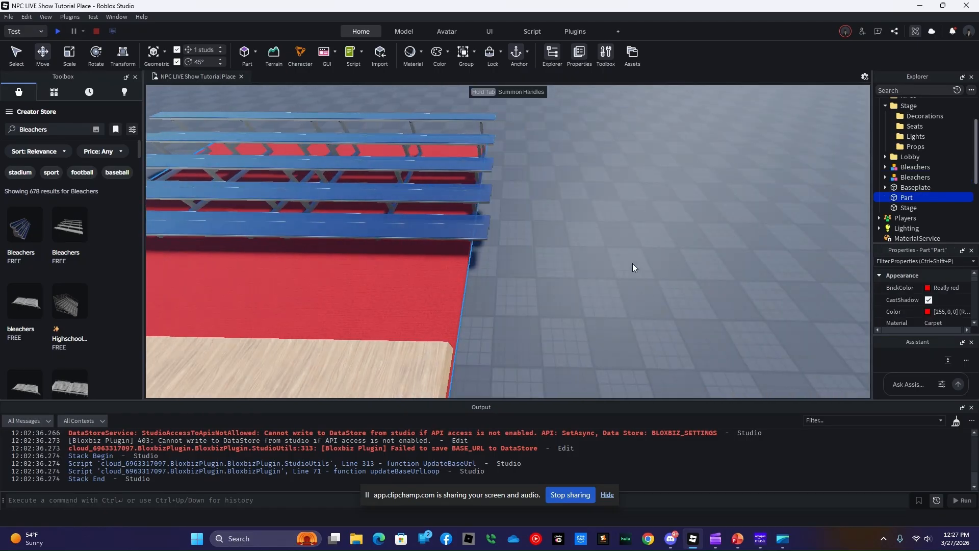
right_click_drag(586, 304, 588, 303)
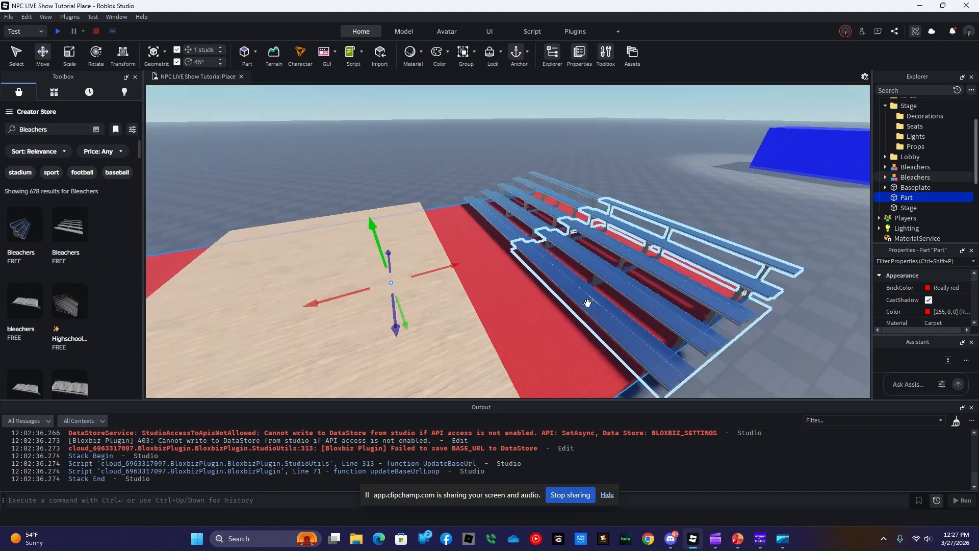
right_click(588, 303)
left_click(606, 85)
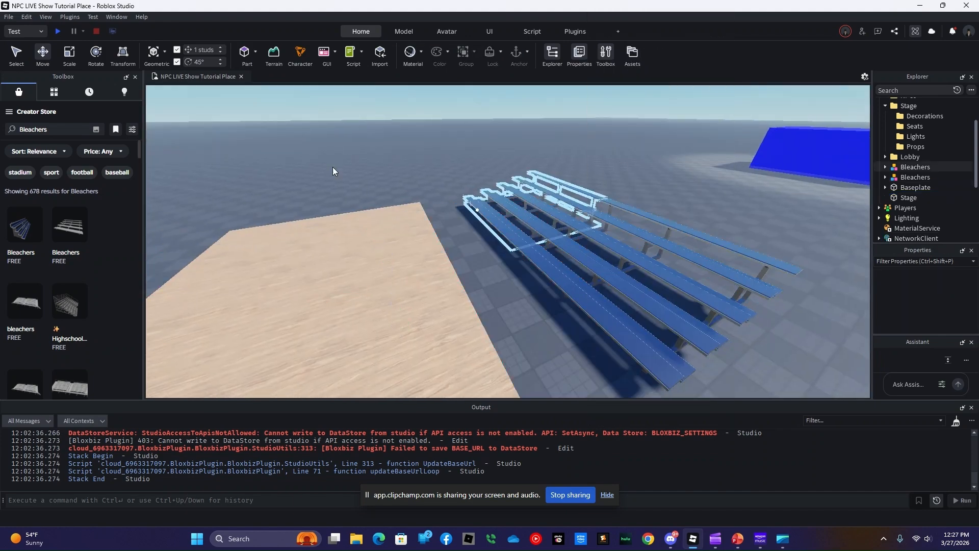
left_click(23, 17)
left_click(29, 29)
left_click(441, 149)
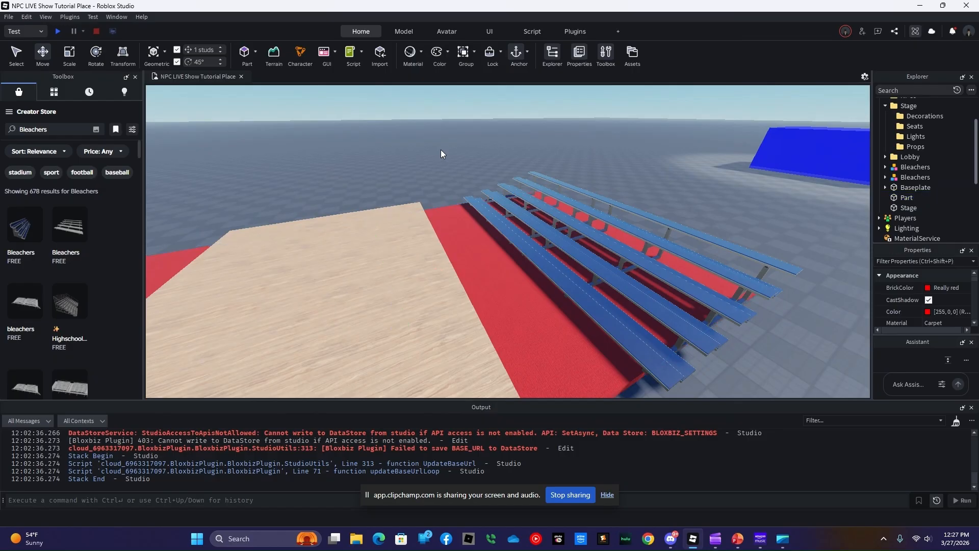
Step: Delete both Bleachers models from the red carpet floor
left_click(601, 239)
right_click(601, 240)
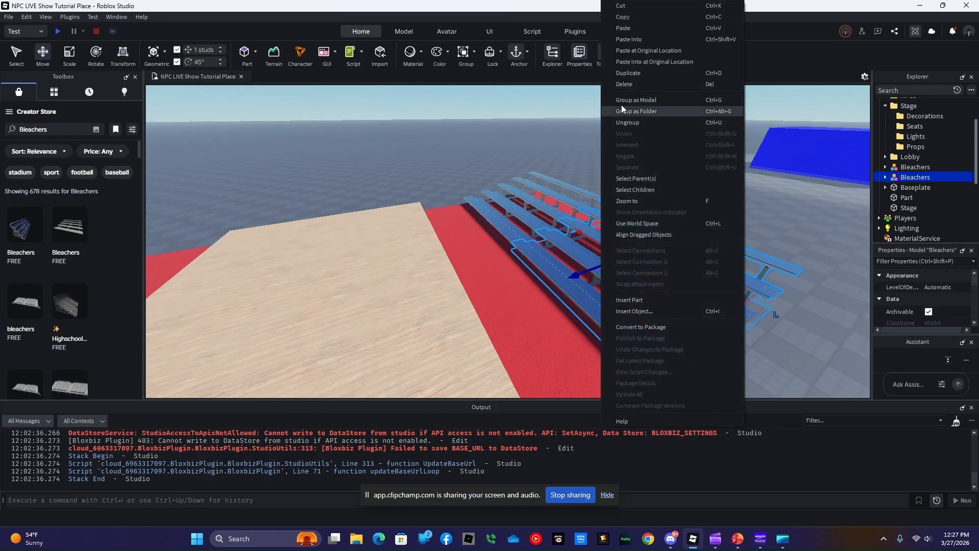
left_click(619, 76)
right_click(527, 233)
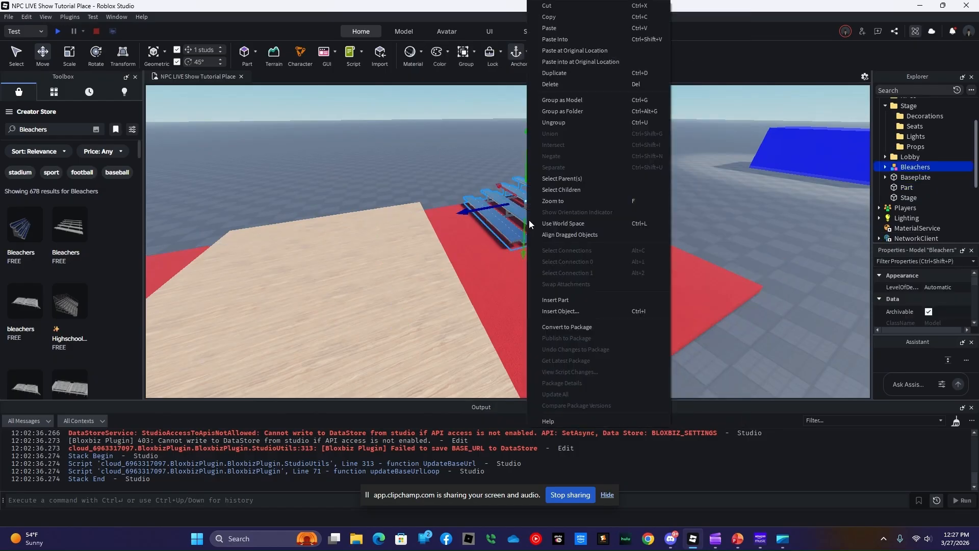
left_click(552, 88)
right_click_drag(419, 217, 421, 218)
key("w")
key("d")
key("a")
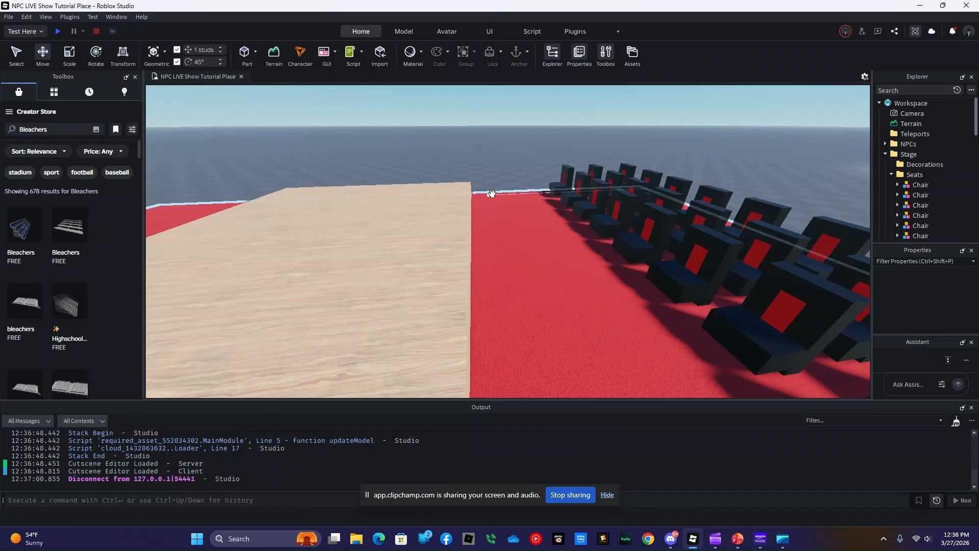
Step: Scale the wooden Stage part along its red axis so it covers more of the red carpet behind it, leaving a narrow strip
right_click_drag(490, 193, 488, 193)
key("s")
key("w")
key("w")
key("s")
key("a")
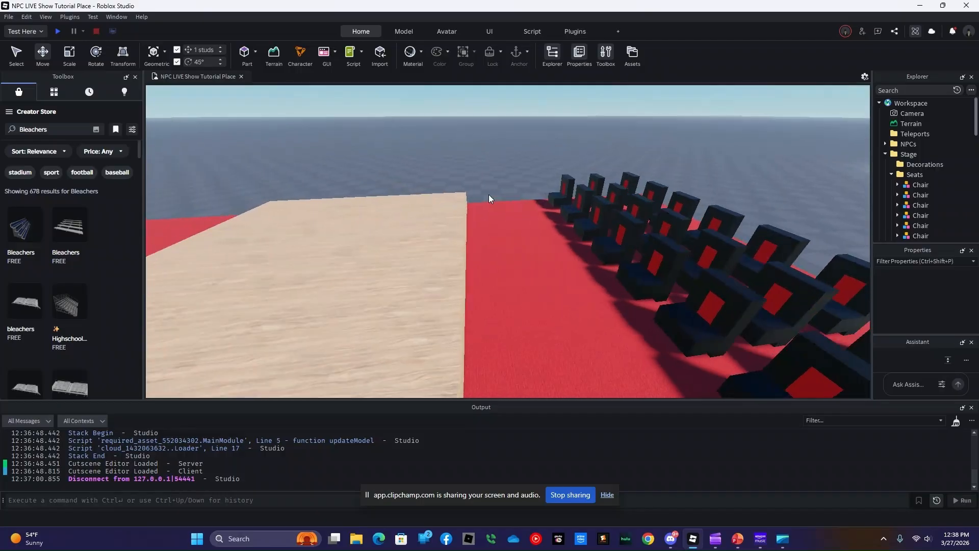
key("w")
left_click(489, 194)
right_click_drag(489, 194, 489, 194)
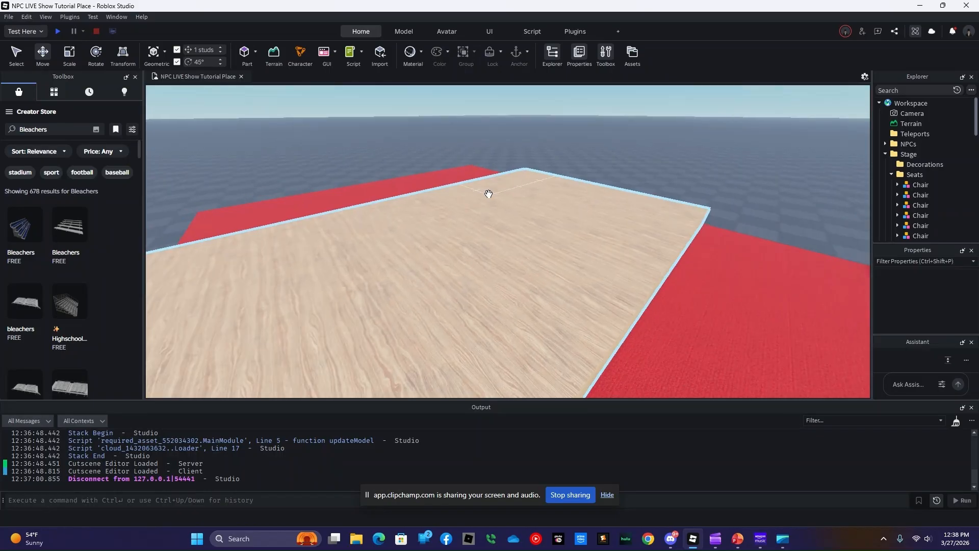
key("a")
left_click(552, 242)
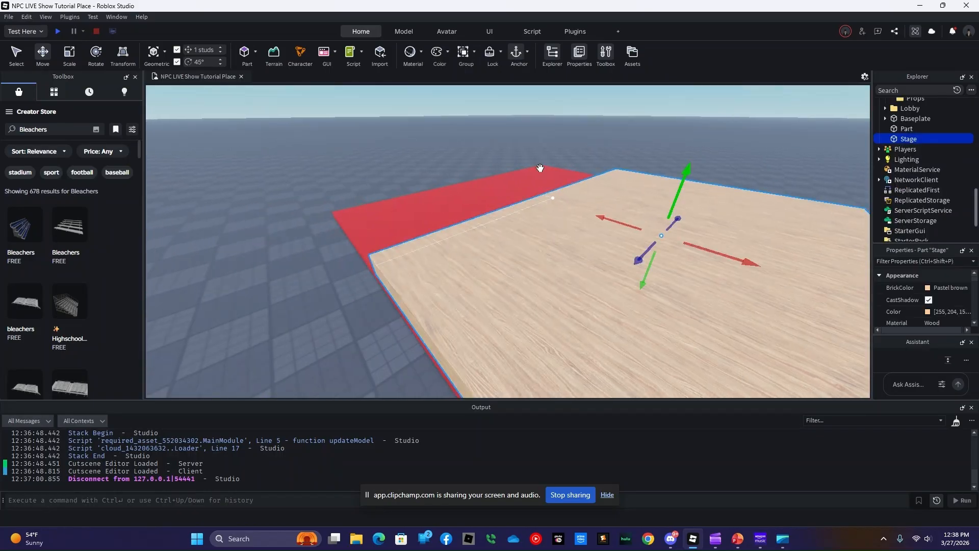
left_click(69, 53)
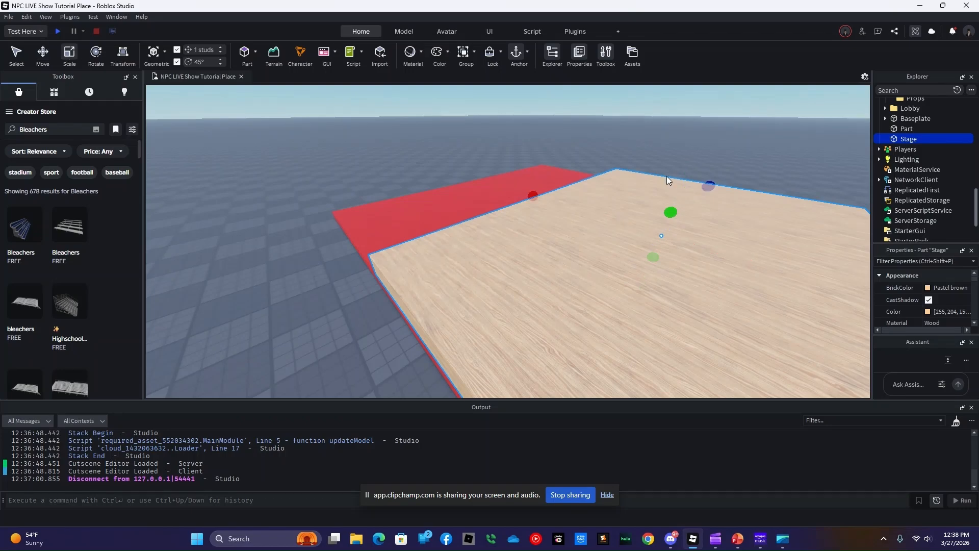
left_click_drag(530, 191, 494, 184)
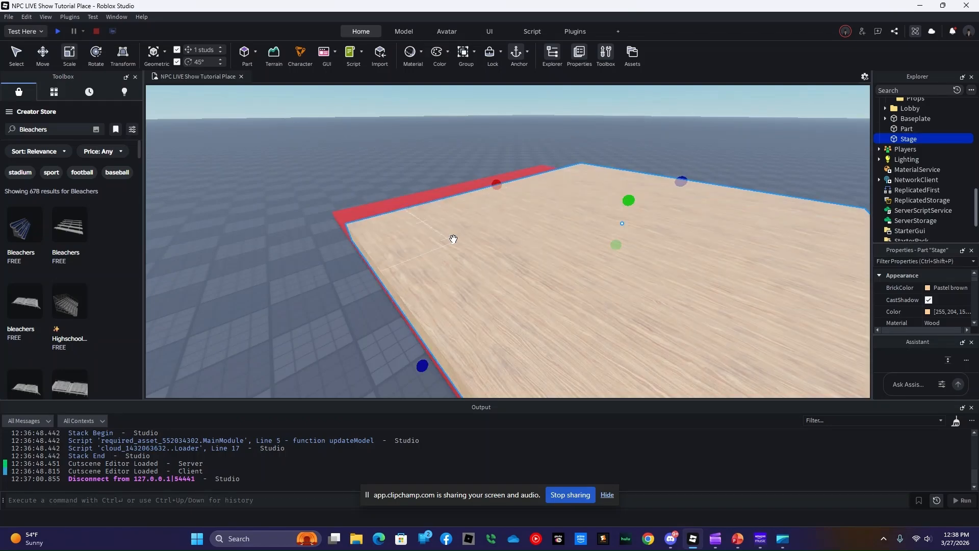
left_click(617, 103)
Step: Insert a block part on the wooden stage, colour it Really blue and give it the Fabric material
right_click_drag(571, 197, 572, 198)
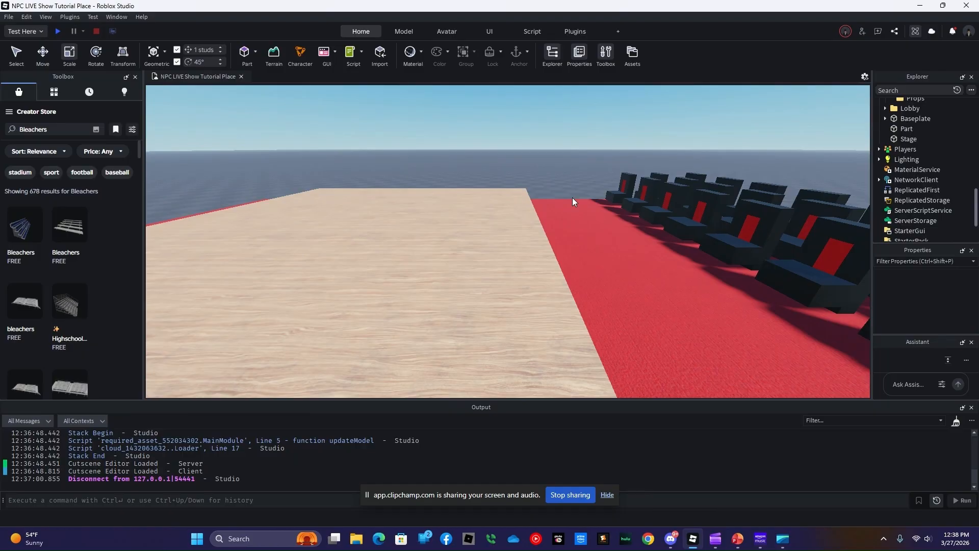
right_click_drag(572, 198, 572, 197)
key("w")
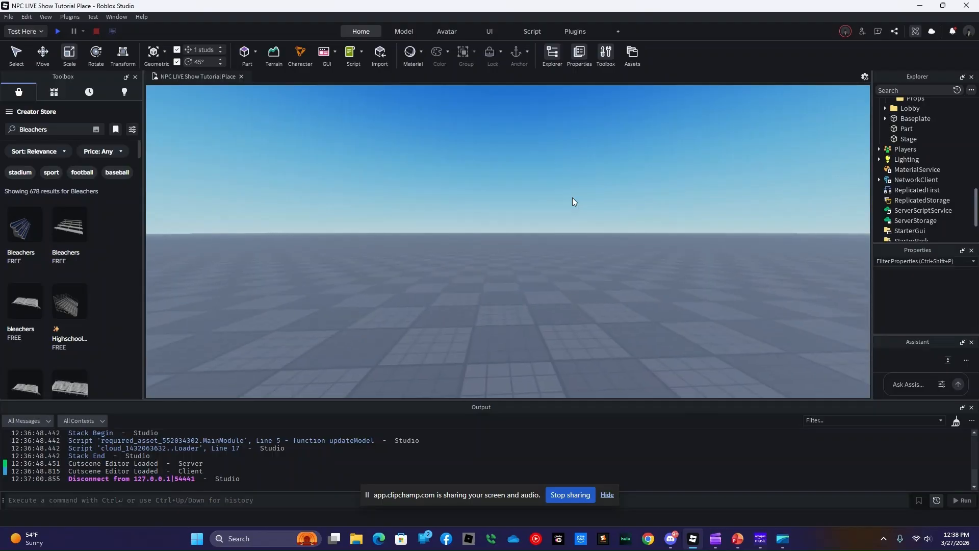
right_click_drag(572, 197, 571, 198)
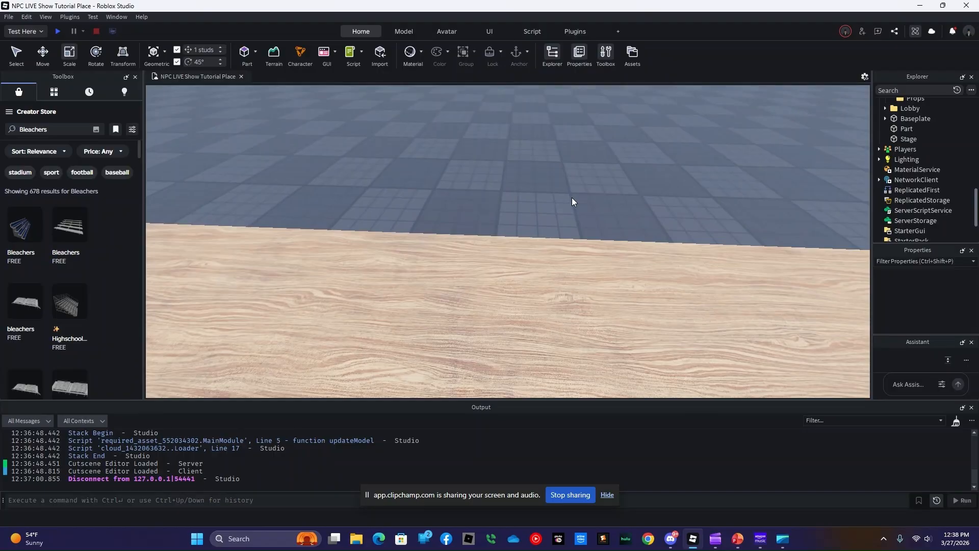
left_click(255, 49)
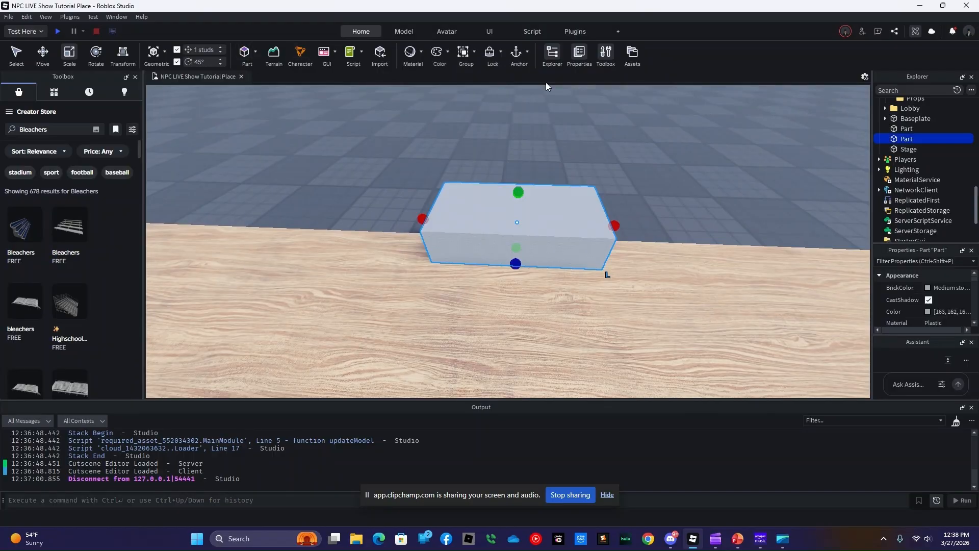
left_click(926, 283)
left_click(927, 329)
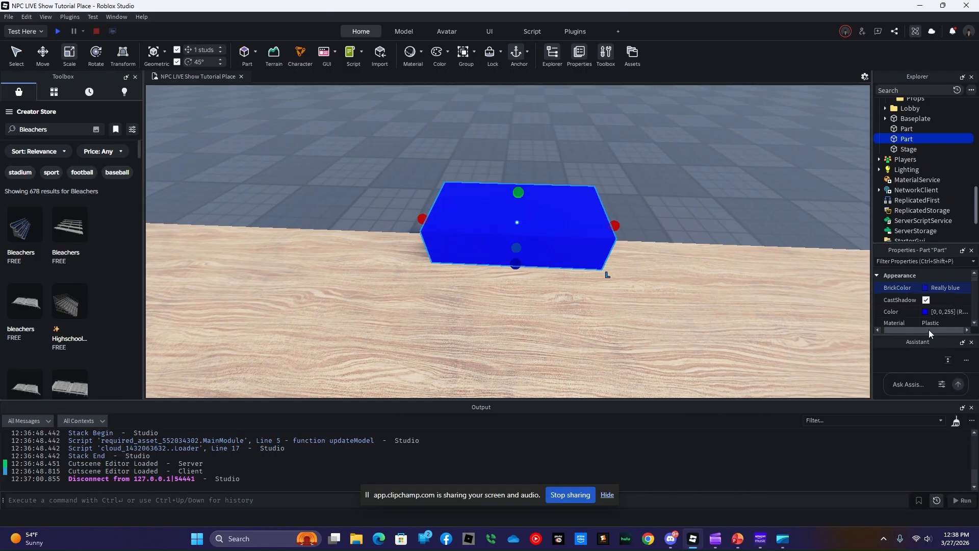
left_click(937, 321)
scroll(959, 377, "up", 3)
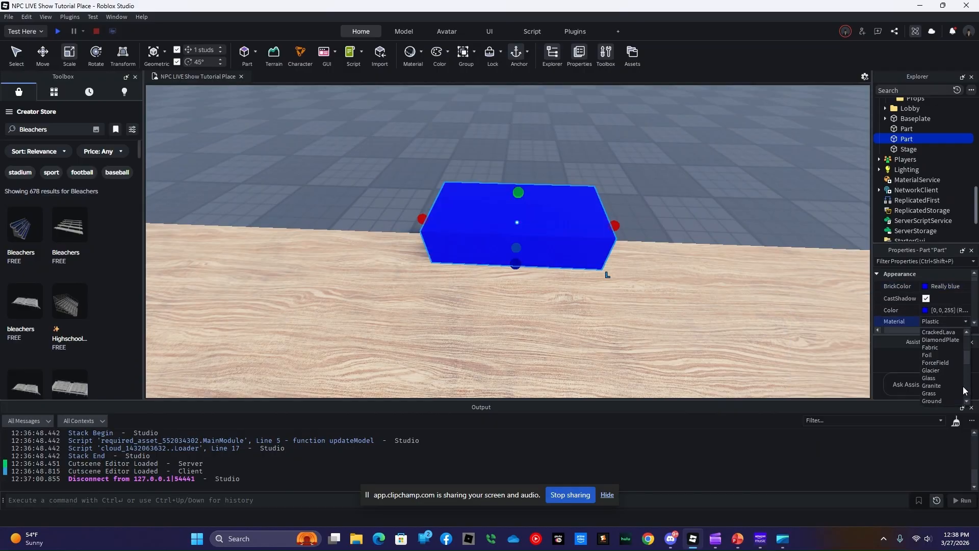
left_click(933, 344)
Step: Resize the blue block into a narrow strip at one end of the stage, parallel to the seating rows
left_click_drag(571, 243, 542, 316)
right_click_drag(541, 316, 530, 312)
left_click_drag(610, 222, 647, 247)
scroll(647, 248, "down", 10)
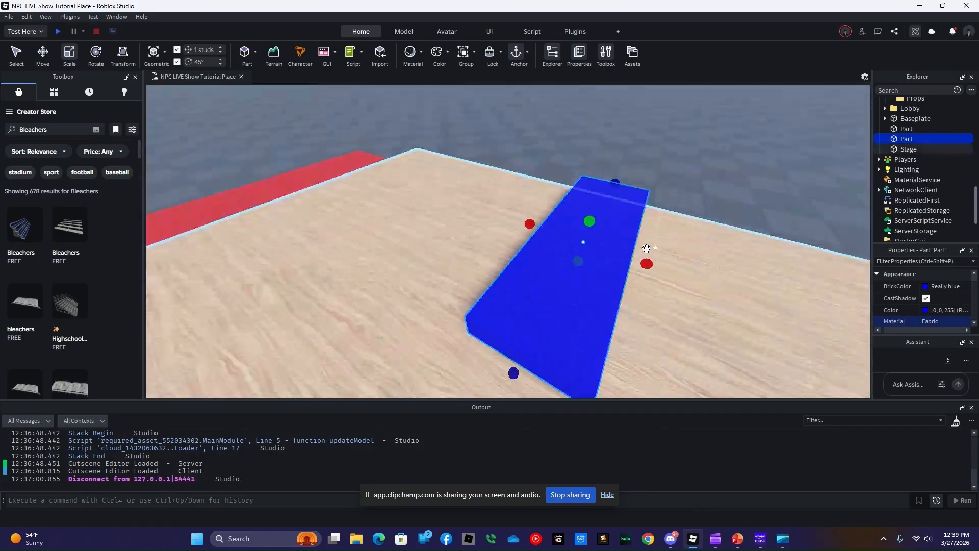
scroll(647, 248, "down", 10)
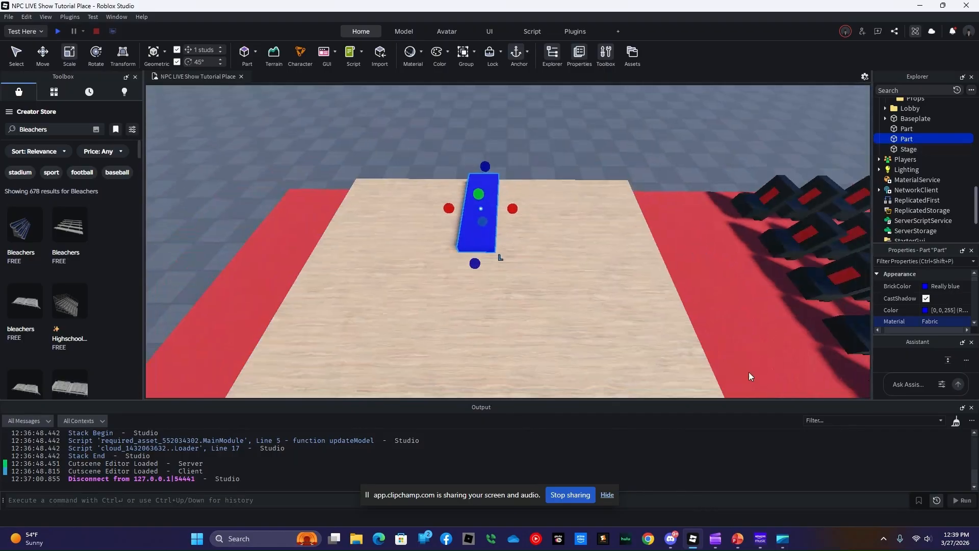
right_click_drag(610, 302, 610, 302)
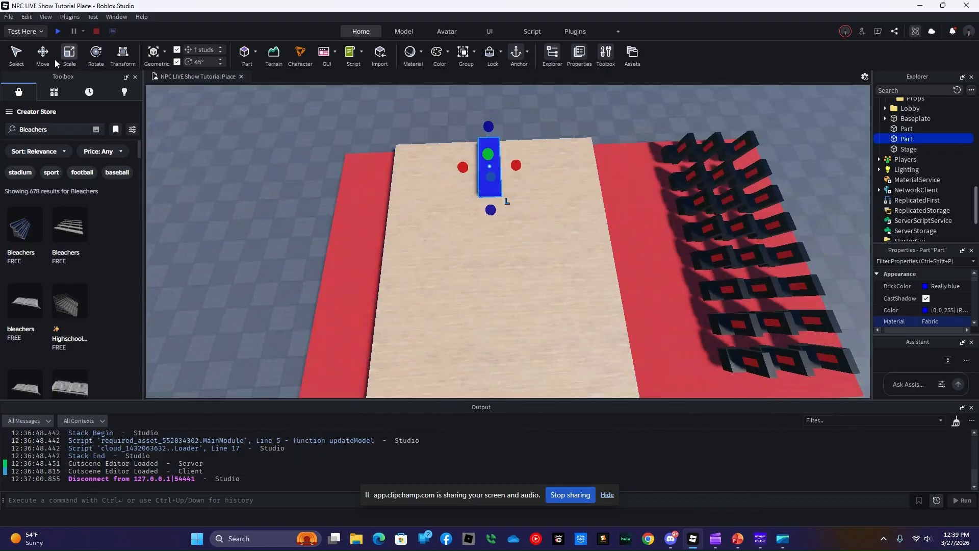
Step: Shift the blue strip slightly along the red axis and stretch it to span the full length of the stage
left_click(39, 61)
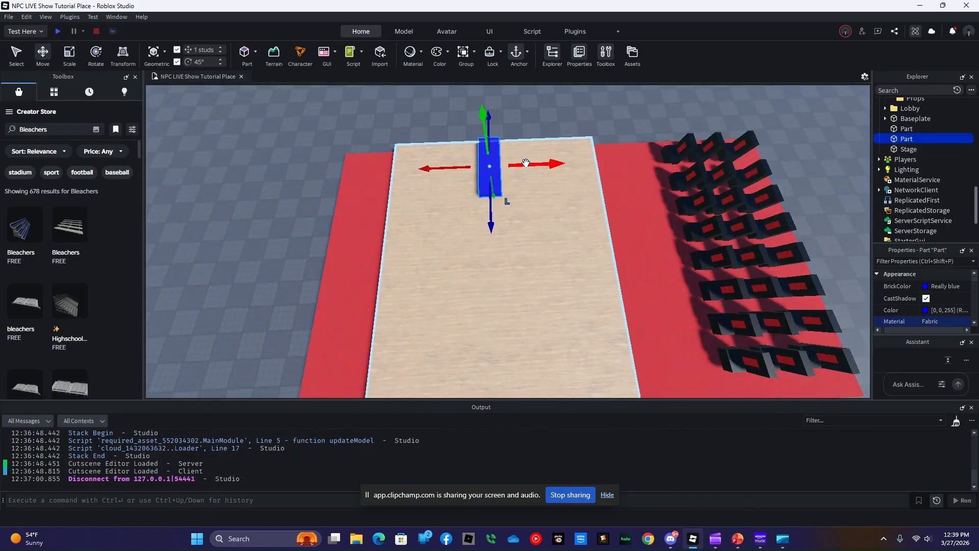
left_click_drag(526, 163, 494, 161)
left_click(69, 55)
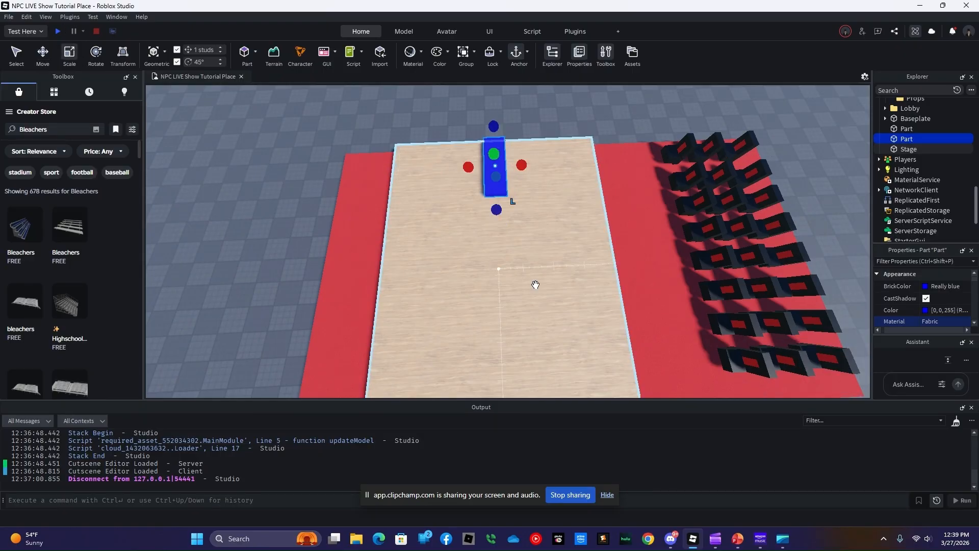
left_click_drag(496, 210, 526, 254)
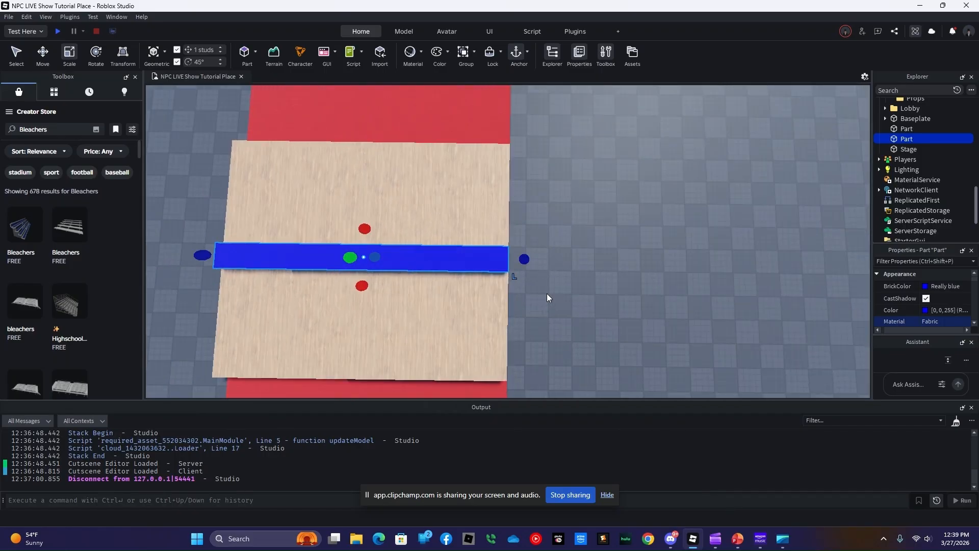
Step: Scale the blue strip upward into a tall backdrop wall across the stage and check it from the audience side
right_click_drag(546, 293, 574, 300)
scroll(612, 240, "up", 4)
scroll(611, 237, "down", 4)
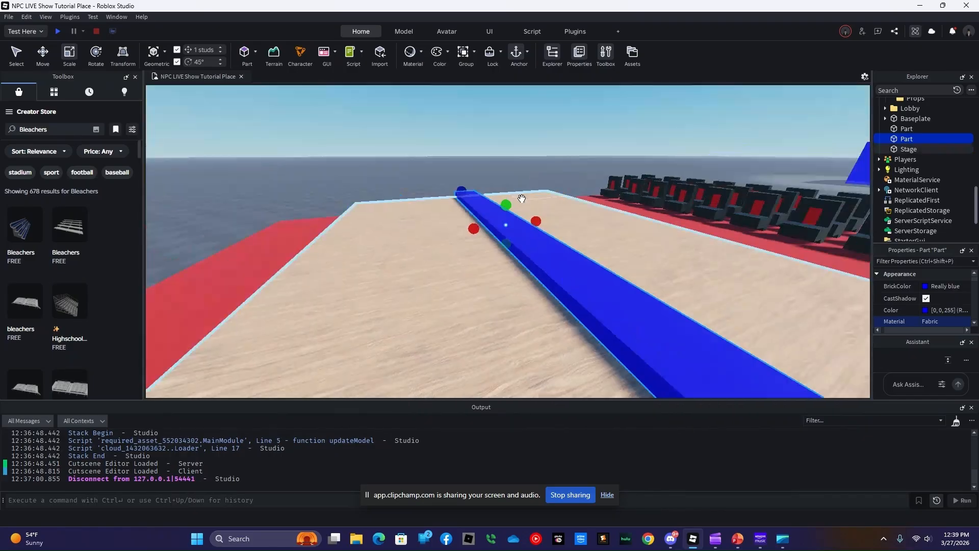
left_click_drag(507, 202, 507, 172)
right_click_drag(541, 238, 588, 226)
key("d")
left_click(547, 219)
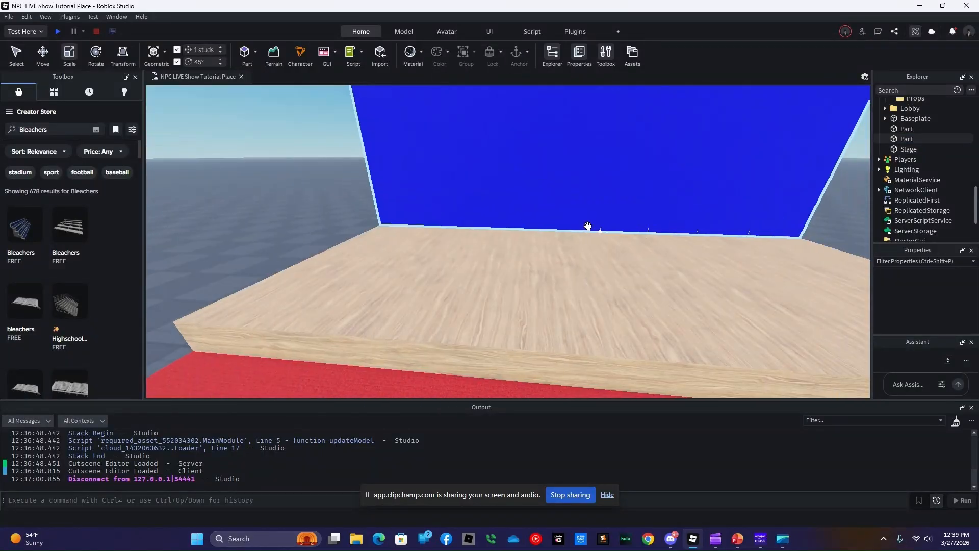
scroll(588, 226, "up", 5)
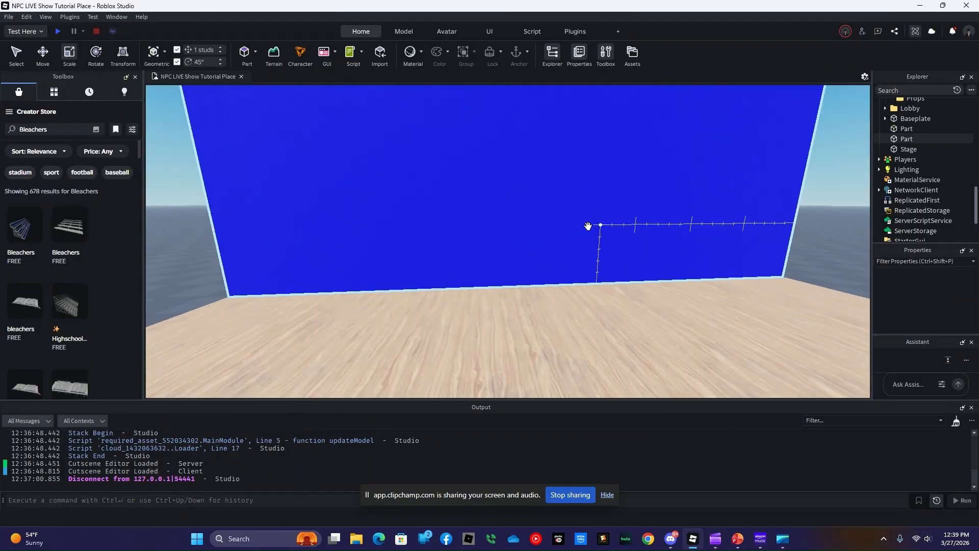
right_click_drag(588, 226, 588, 225)
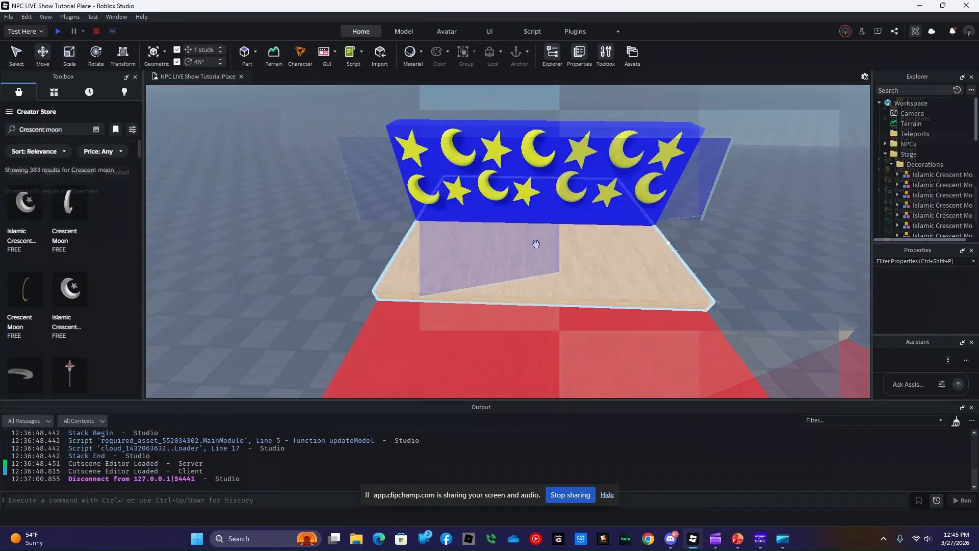
Step: Find the Stage Mic in your saved models and place it at the front centre of the wooden stage
right_click_drag(406, 268, 404, 268)
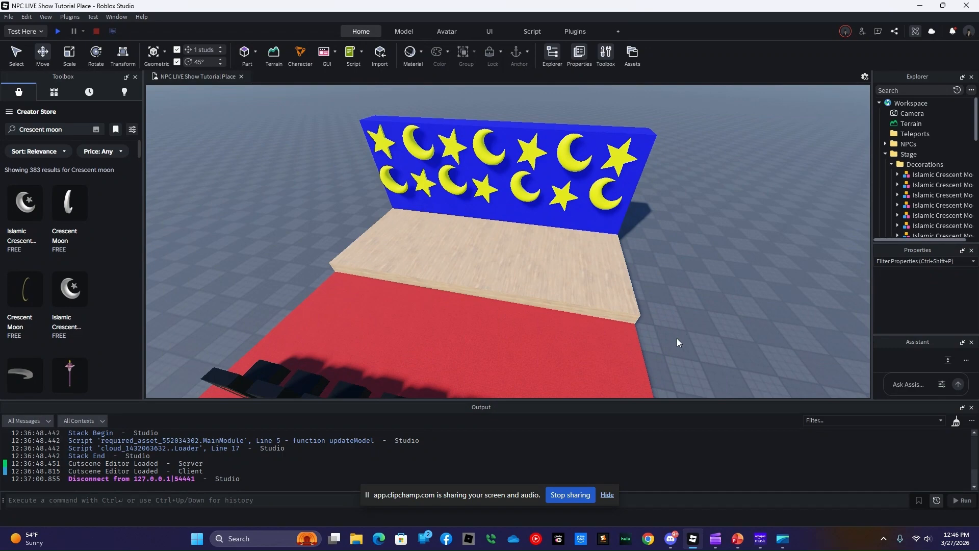
right_click_drag(704, 323, 704, 323)
key("w")
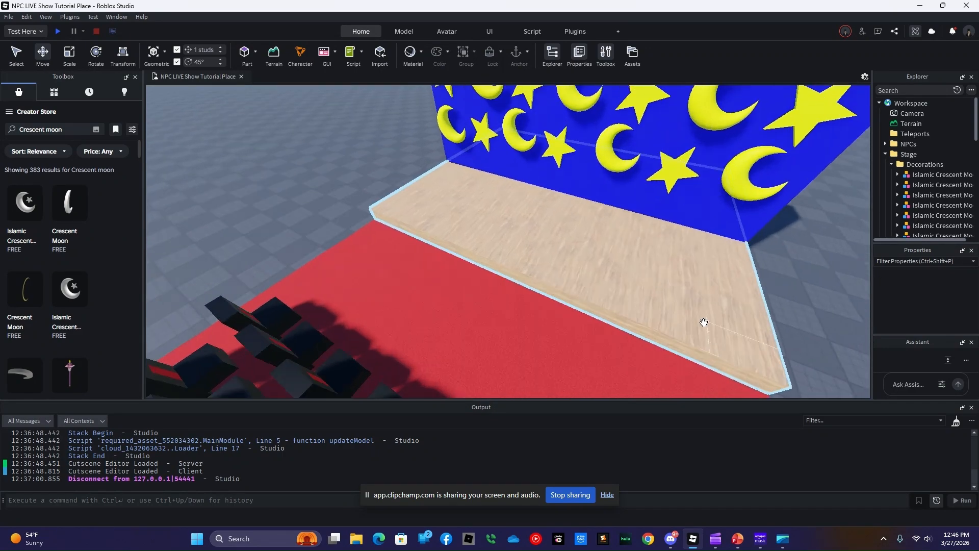
left_click(54, 92)
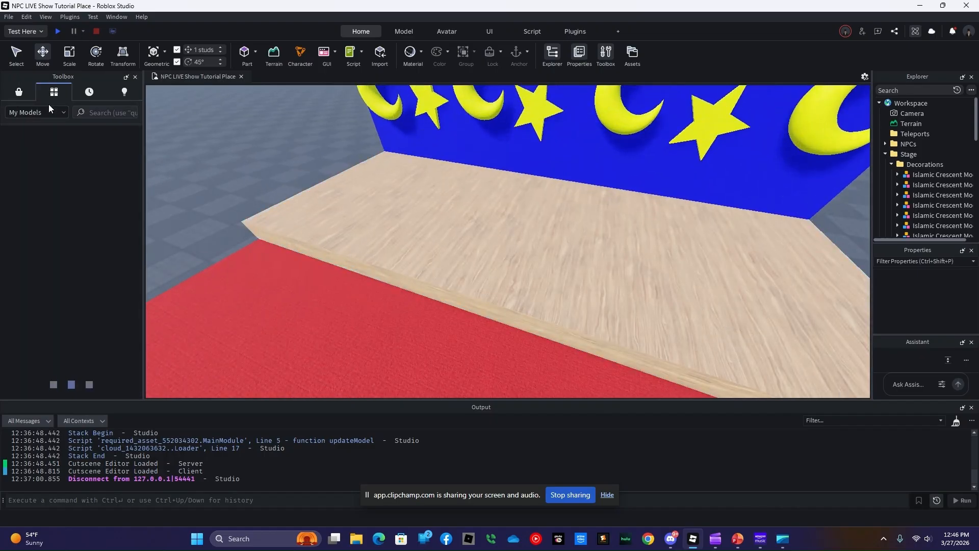
scroll(73, 269, "down", 6)
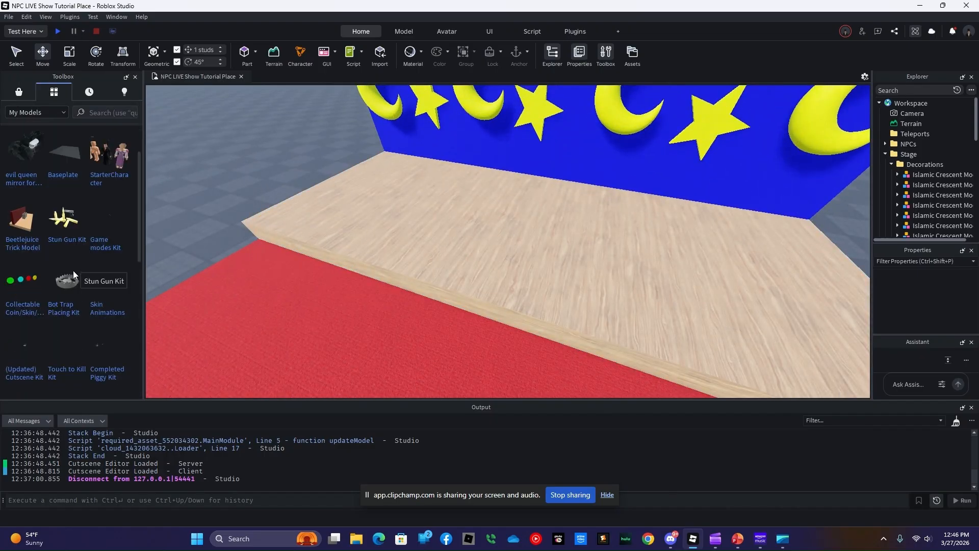
scroll(72, 271, "down", 10)
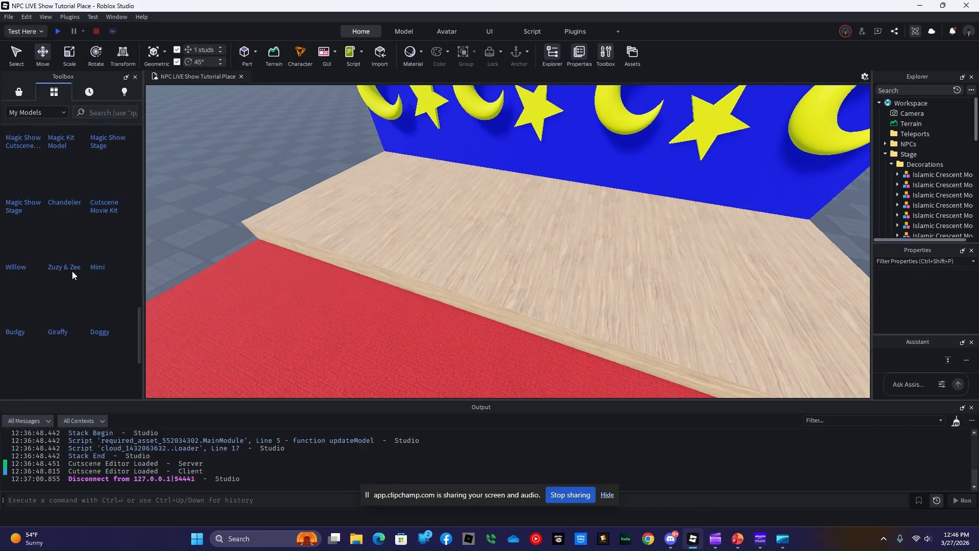
scroll(72, 276, "down", 8)
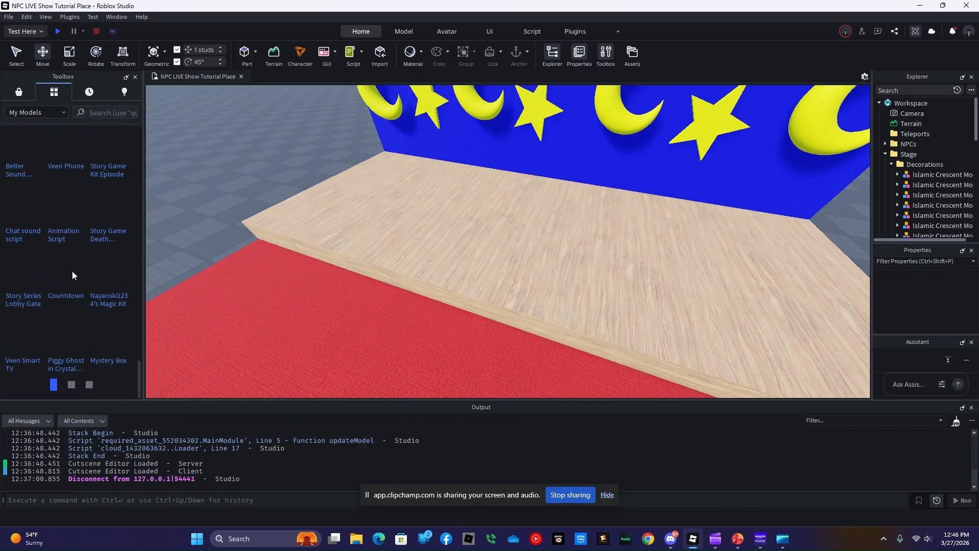
scroll(72, 271, "down", 5)
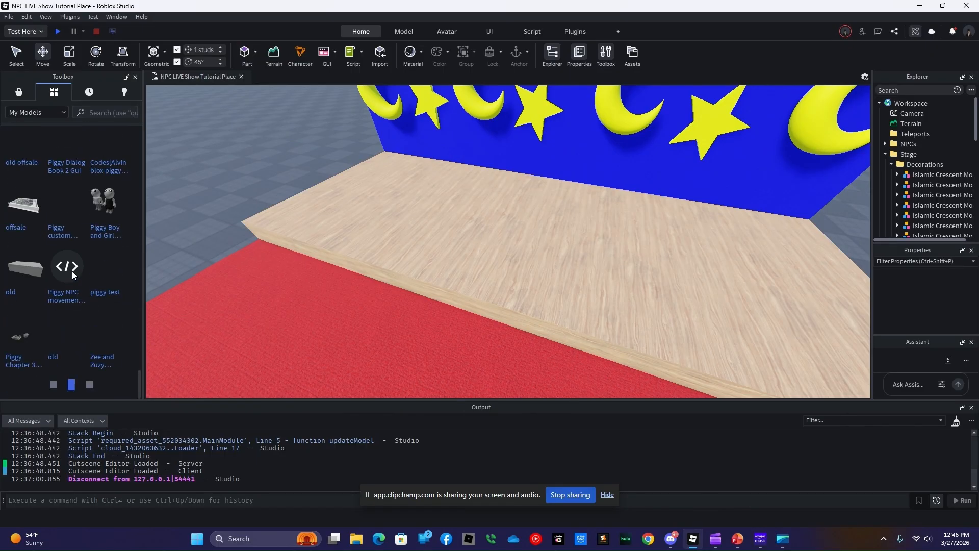
scroll(72, 271, "down", 8)
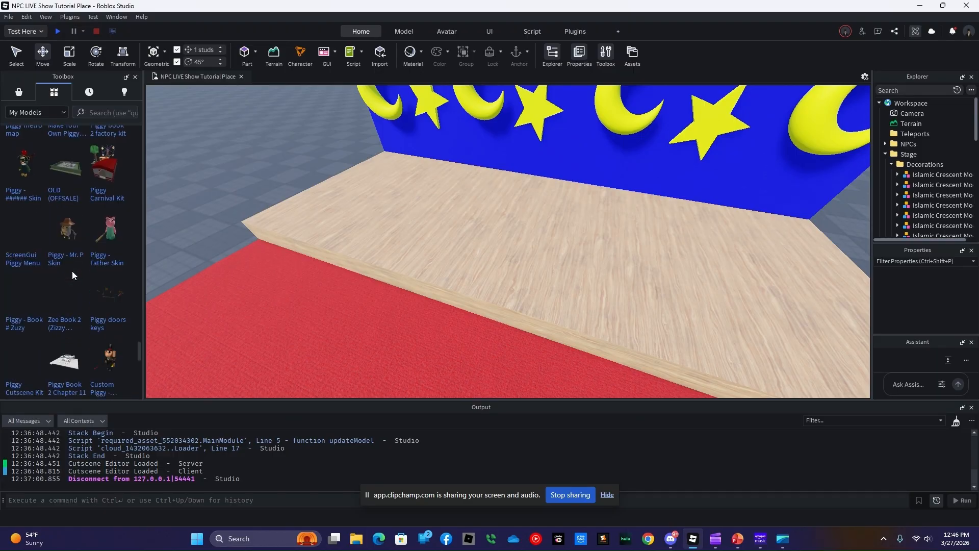
scroll(73, 271, "down", 5)
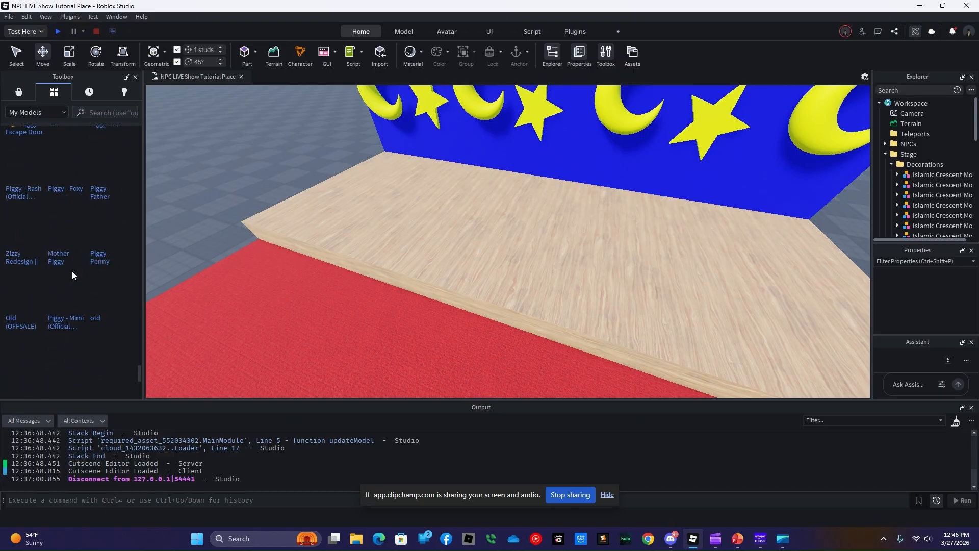
scroll(73, 272, "down", 10)
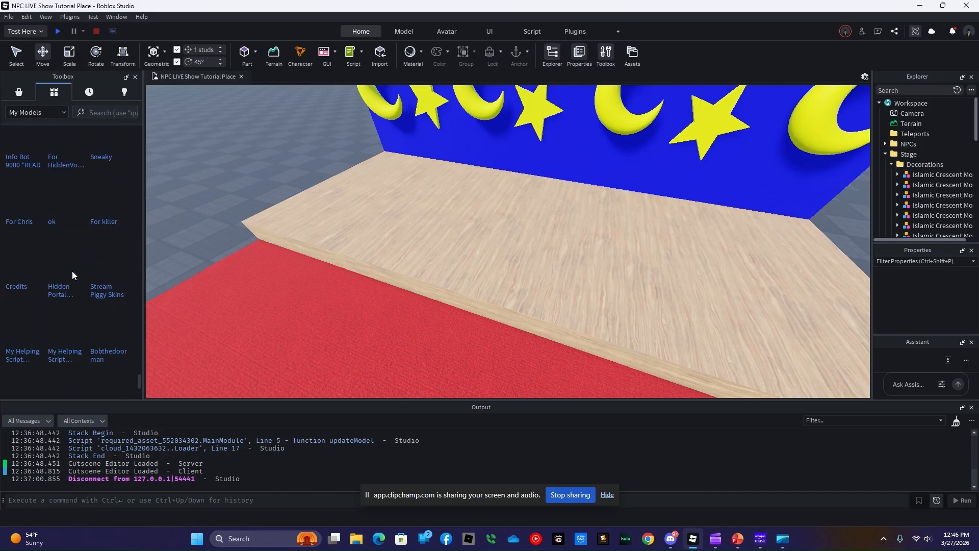
scroll(72, 271, "down", 10)
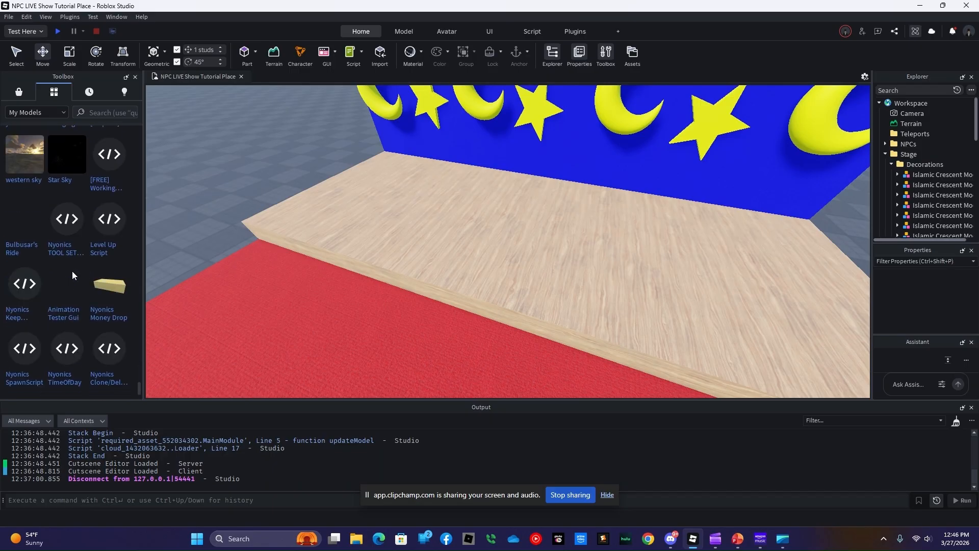
scroll(72, 271, "down", 10)
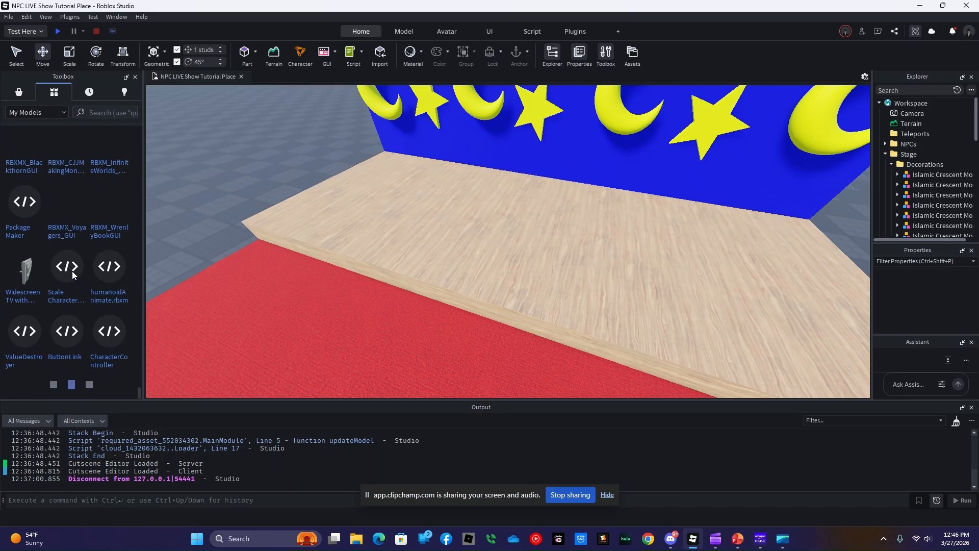
scroll(72, 271, "down", 10)
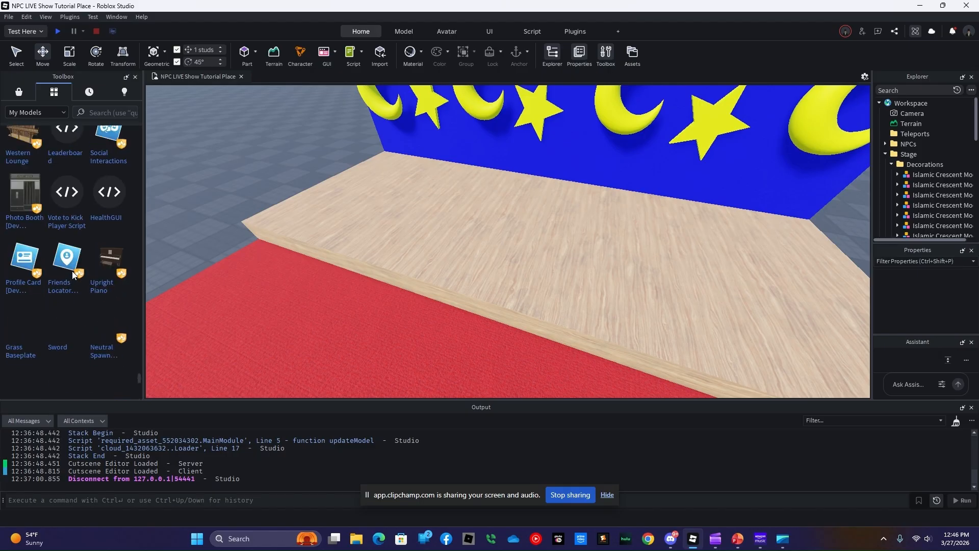
scroll(72, 271, "up", 2)
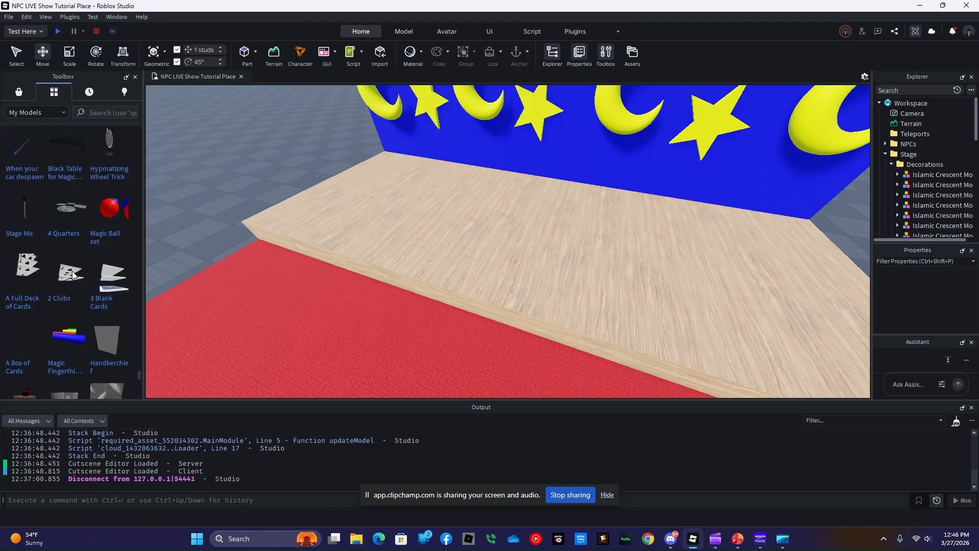
left_click_drag(13, 231, 506, 286)
left_click(592, 290)
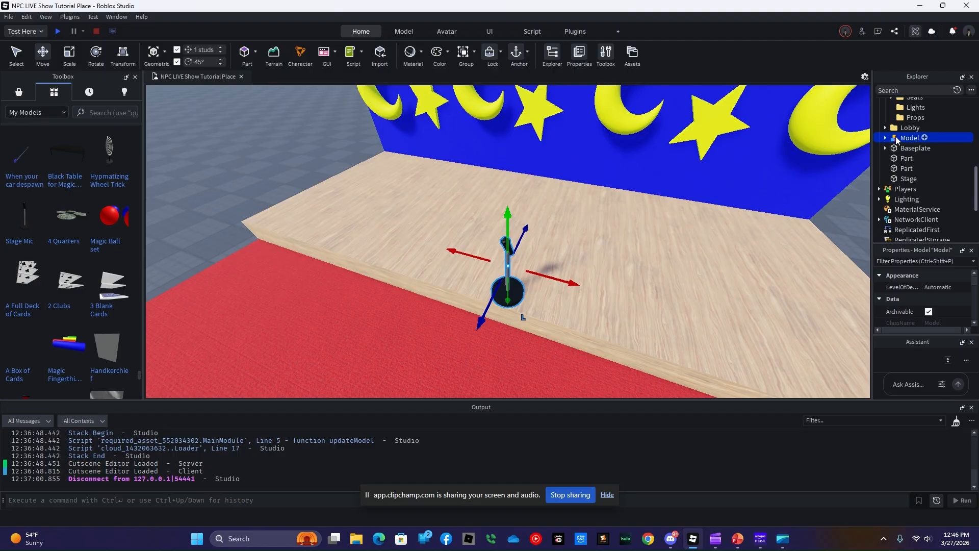
Step: Move the microphone model into the Stage folder and rotate it about its vertical axis to face the audience
left_click_drag(897, 139, 913, 204)
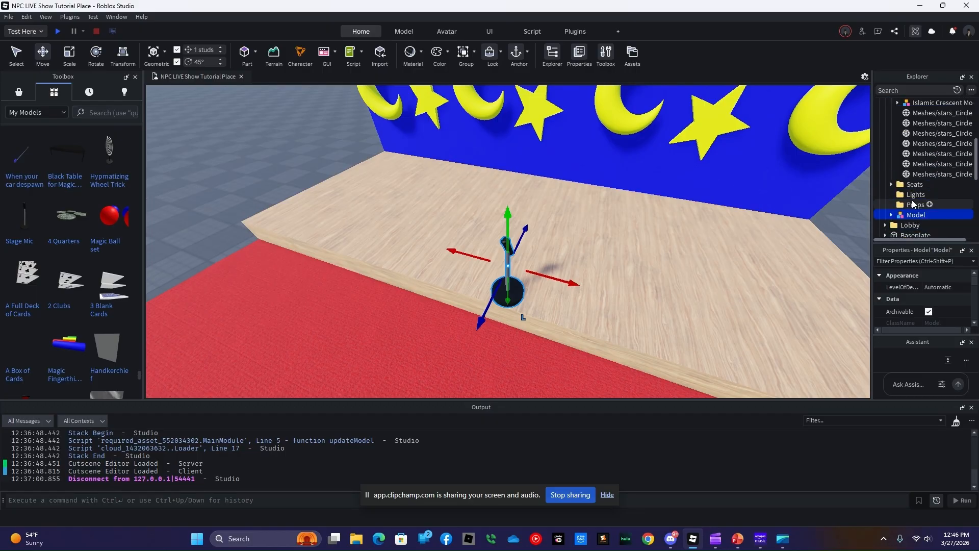
key("ctrl+4")
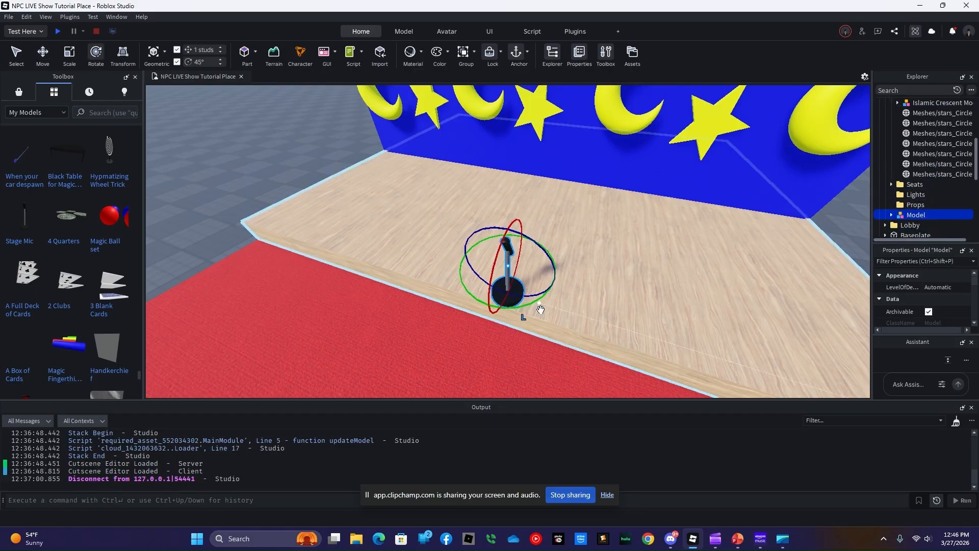
left_click_drag(540, 309, 489, 195)
right_click_drag(474, 297, 515, 297)
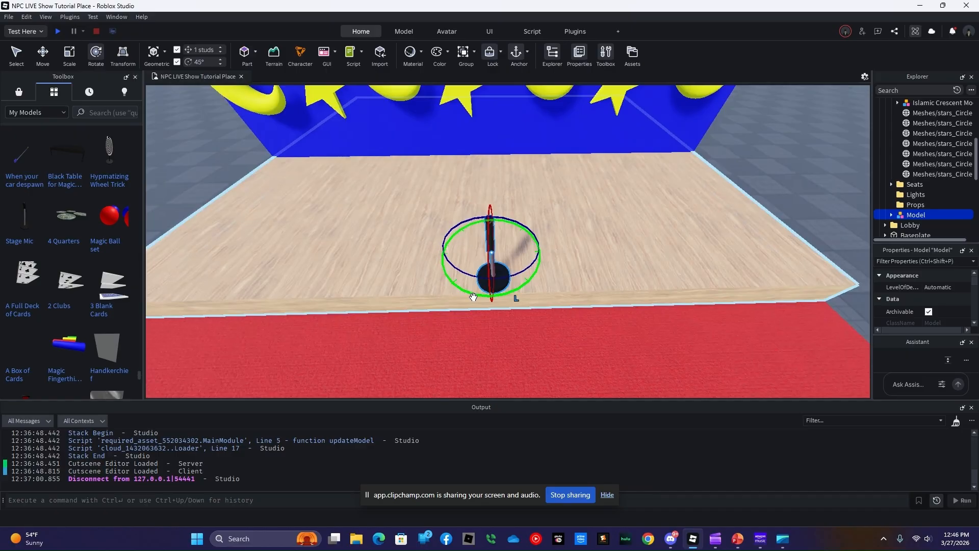
scroll(516, 297, "down", 4)
left_click(767, 255)
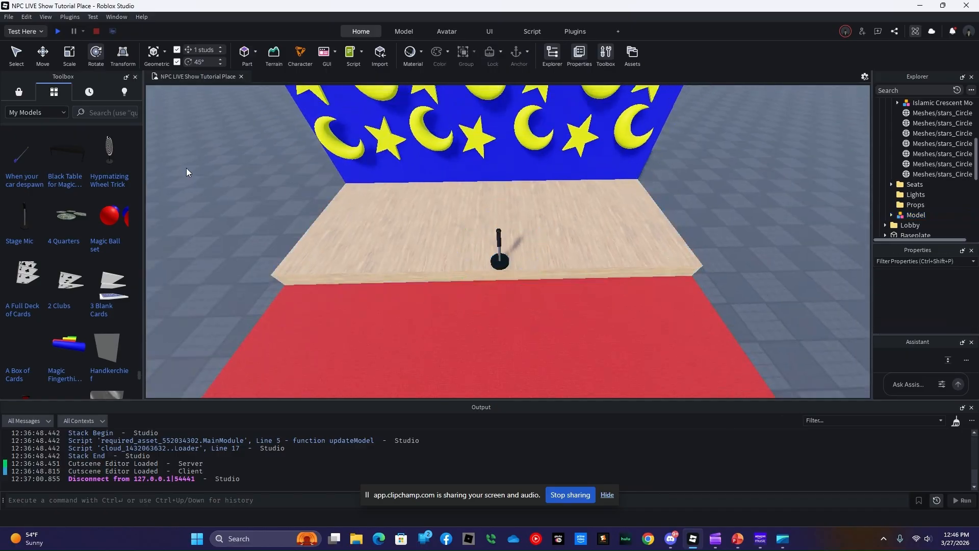
Step: Search the Creator Store for Speakers
left_click(17, 92)
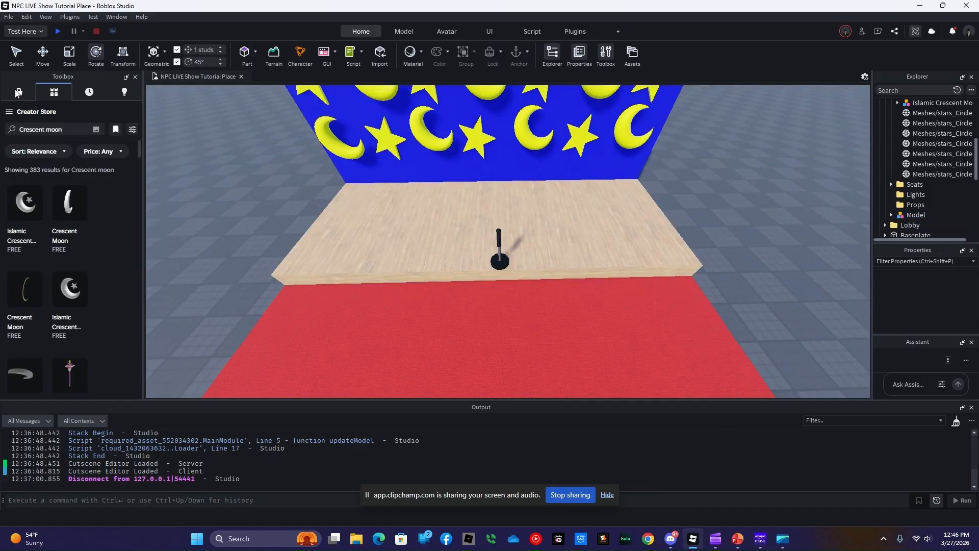
left_click(29, 130)
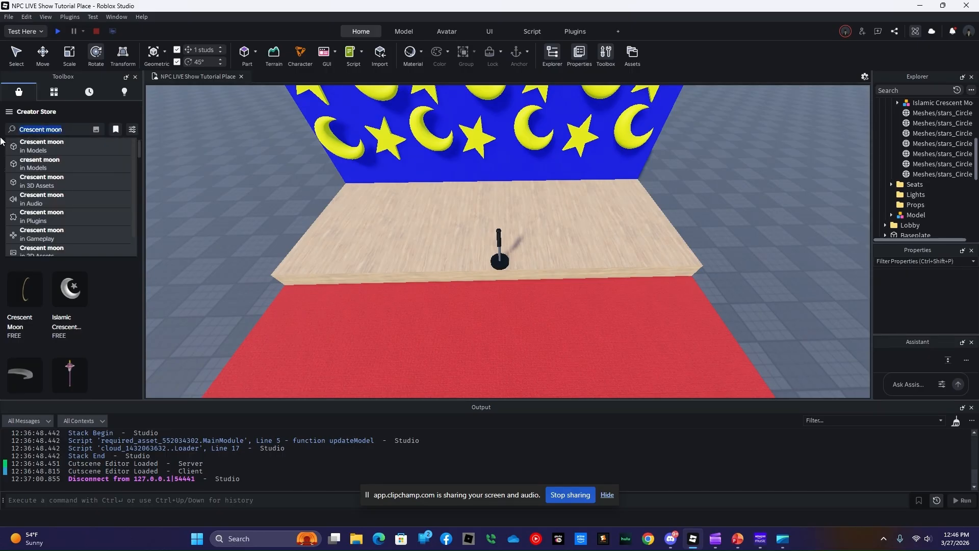
type("ske")
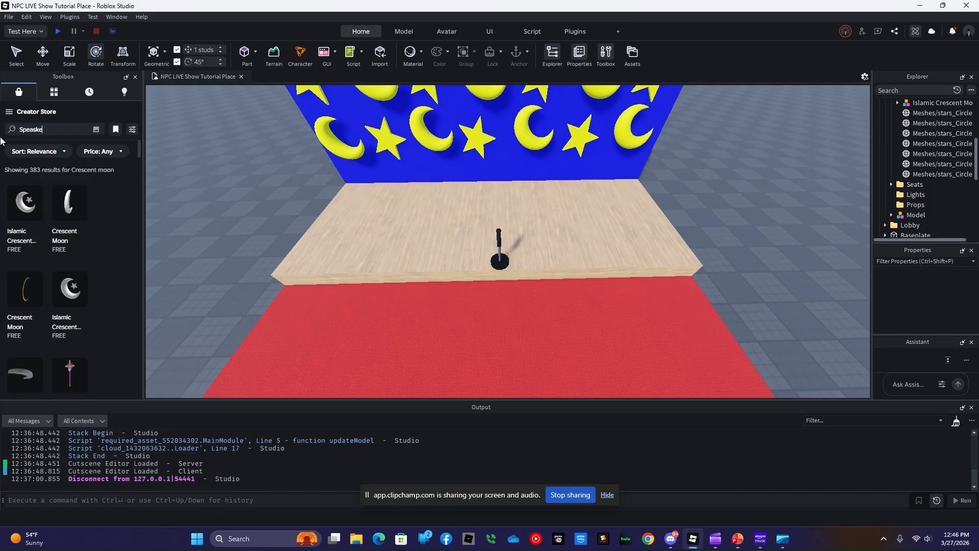
key("BackSpace")
key("BackSpace")
key("BackSpace")
key("Return")
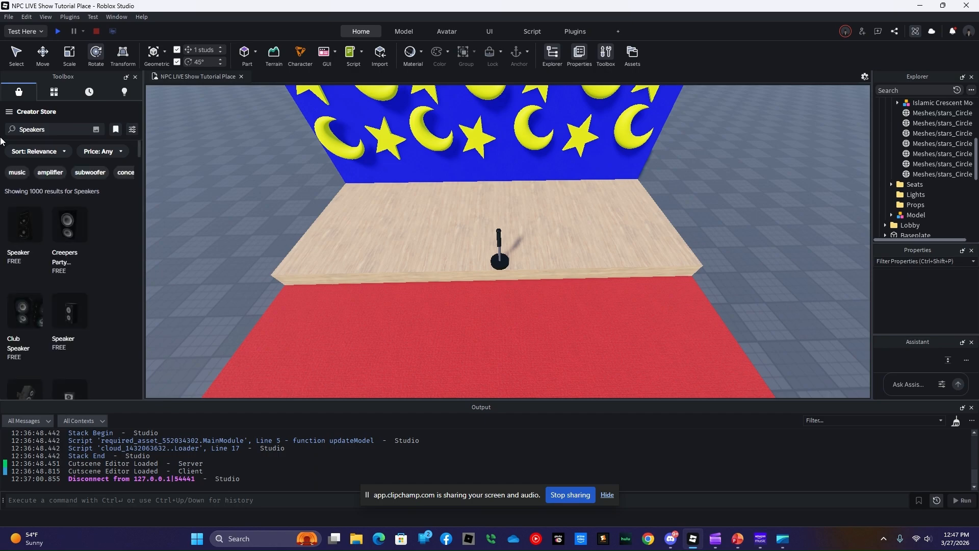
Step: Find the Speakers on Tripod model among the results and place it at the stage's front corner
scroll(69, 272, "down", 4)
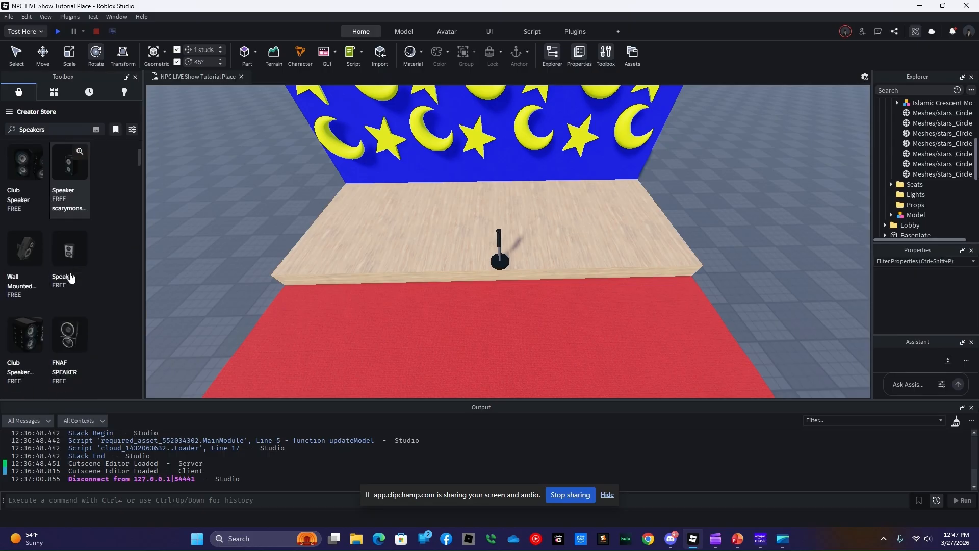
scroll(70, 276, "down", 1)
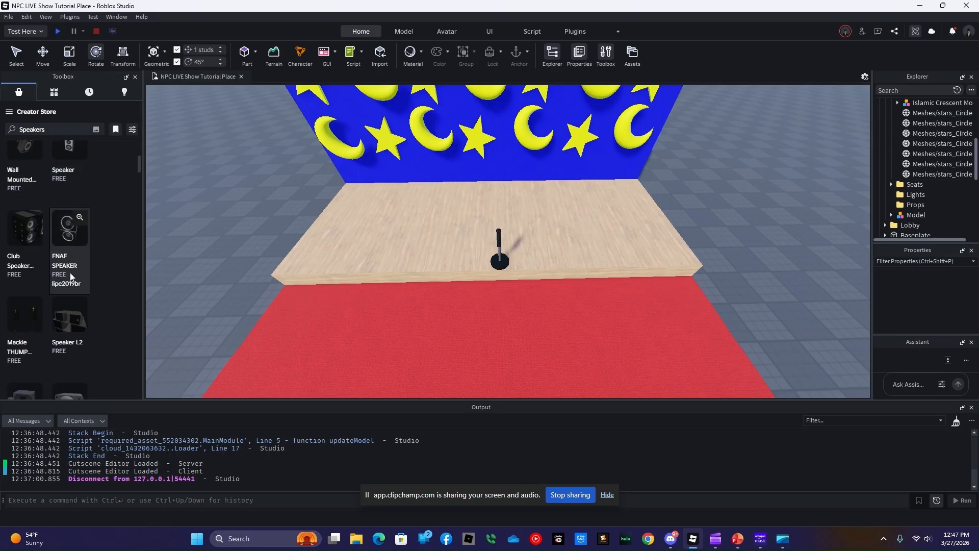
scroll(70, 276, "down", 2)
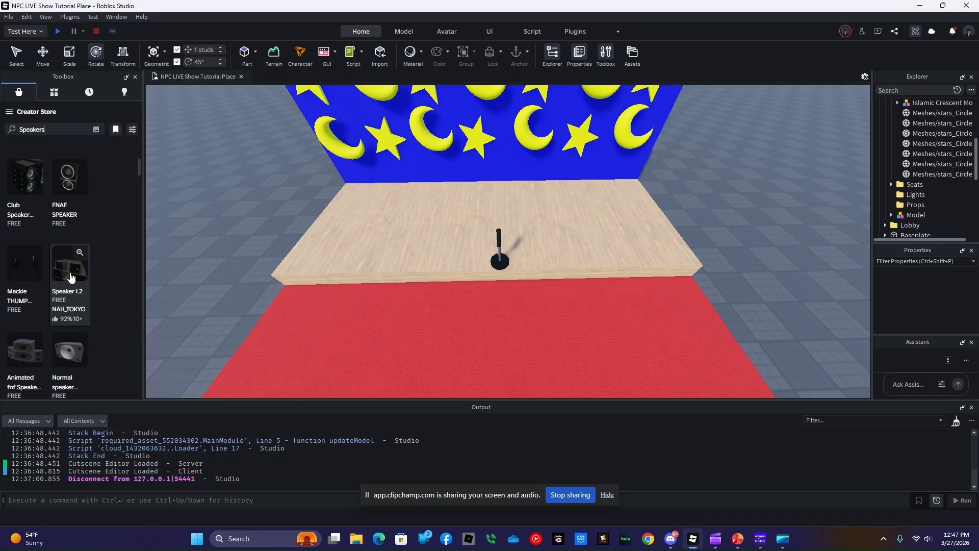
scroll(70, 277, "down", 2)
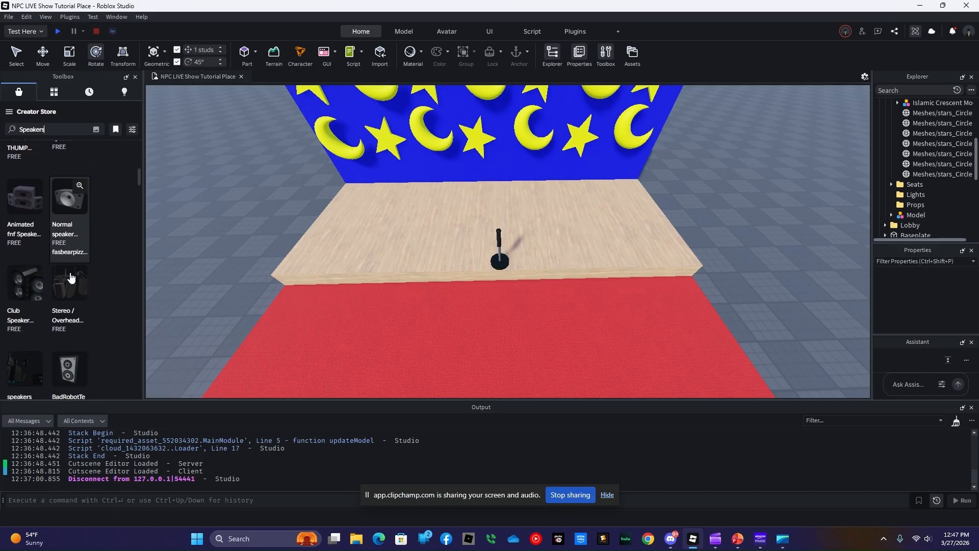
scroll(70, 277, "down", 1)
scroll(70, 277, "down", 2)
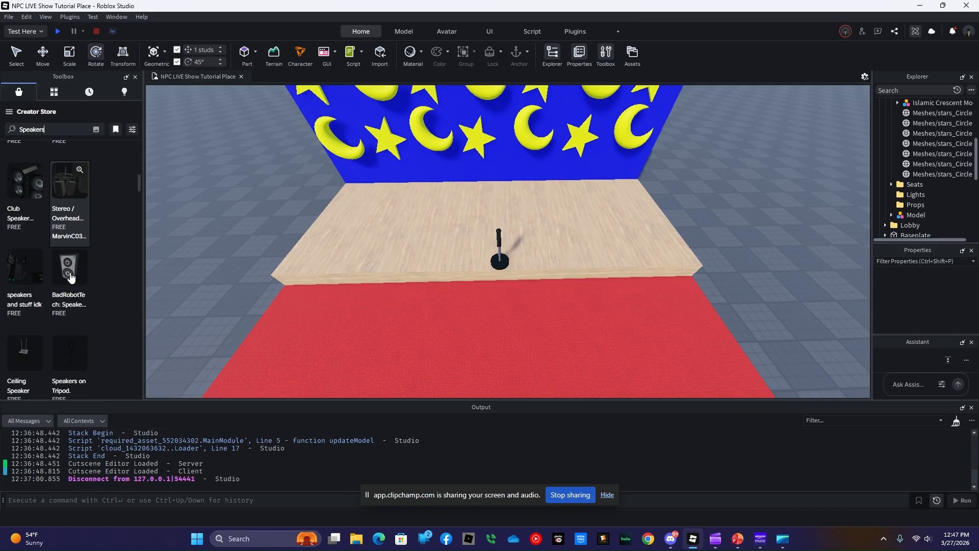
scroll(72, 278, "down", 1)
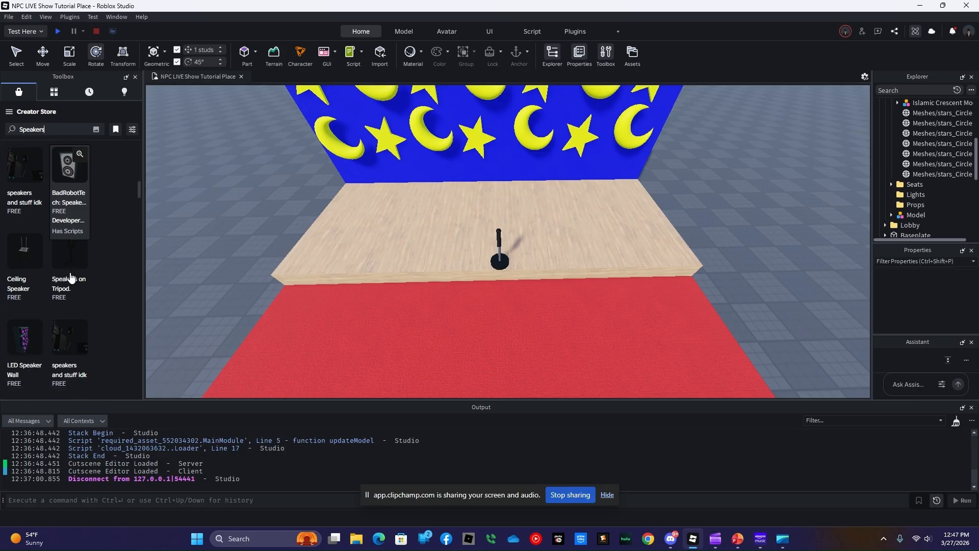
left_click_drag(79, 256, 681, 255)
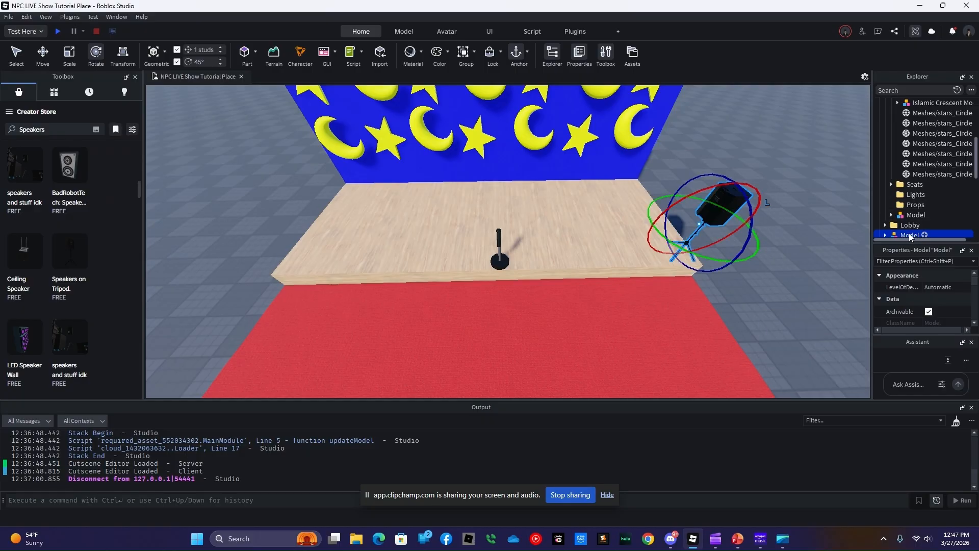
Step: Move the tripod speaker and microphone models into the Props folder
left_click_drag(910, 236, 915, 204)
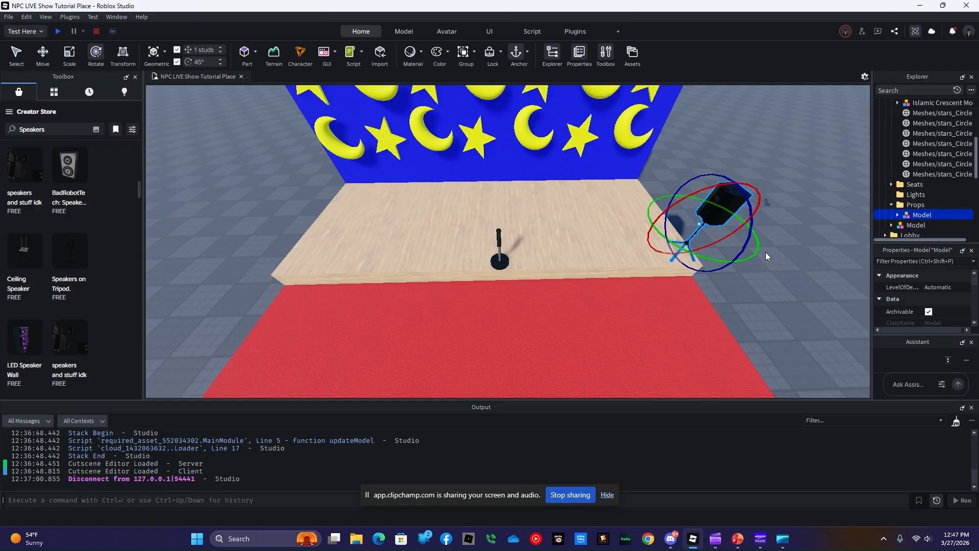
left_click(911, 224)
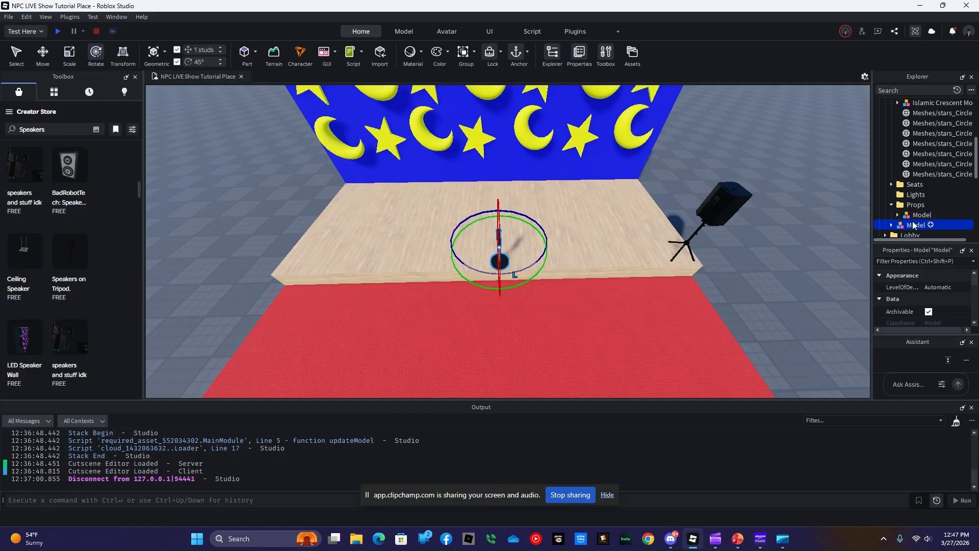
mouse_move(914, 216)
left_mouse_down()
mouse_move(916, 206)
mouse_move(910, 225)
mouse_move(918, 206)
left_mouse_up()
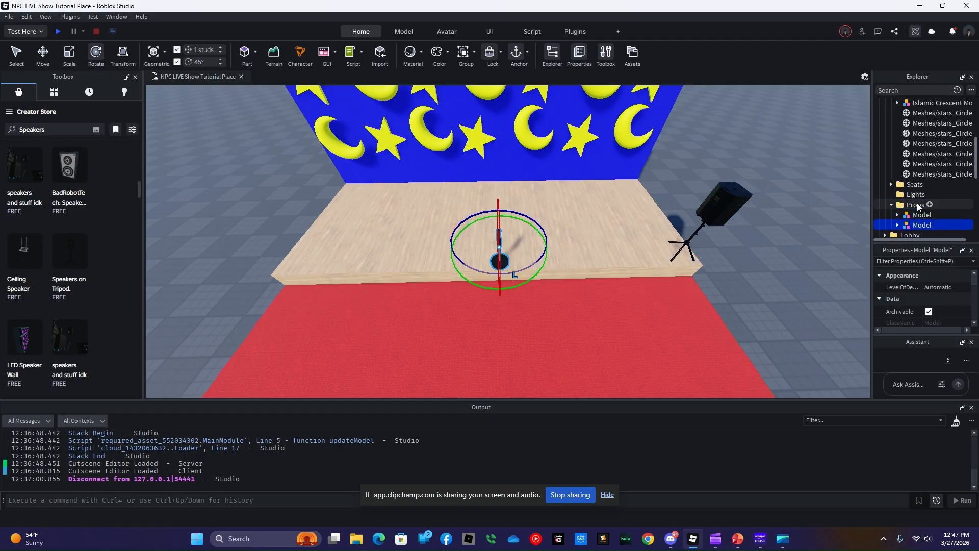
Step: Rotate the tripod speaker about its vertical axis to turn it towards the audience
left_click(722, 211)
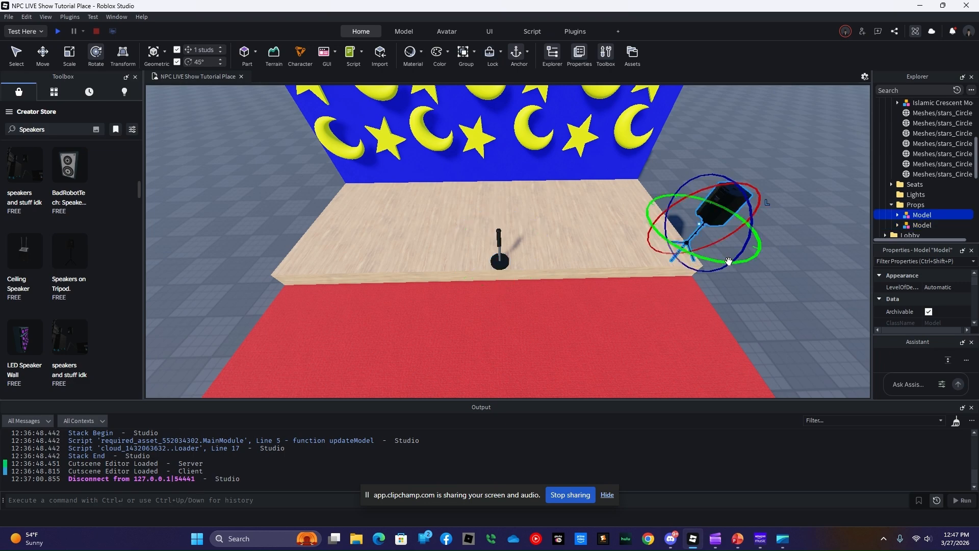
left_click_drag(729, 261, 692, 227)
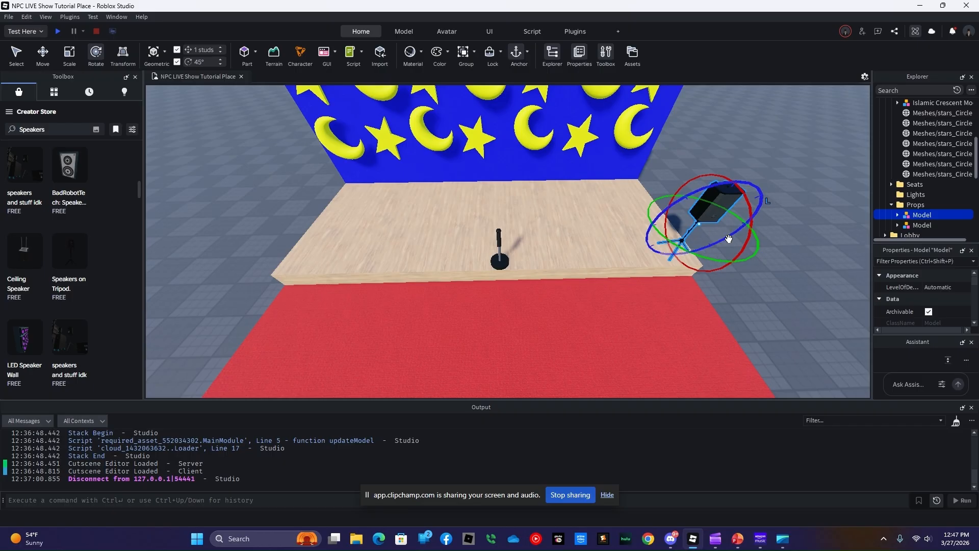
Step: Nudge the tripod speaker slightly forward so it sits closer to the stage's front edge
key("d")
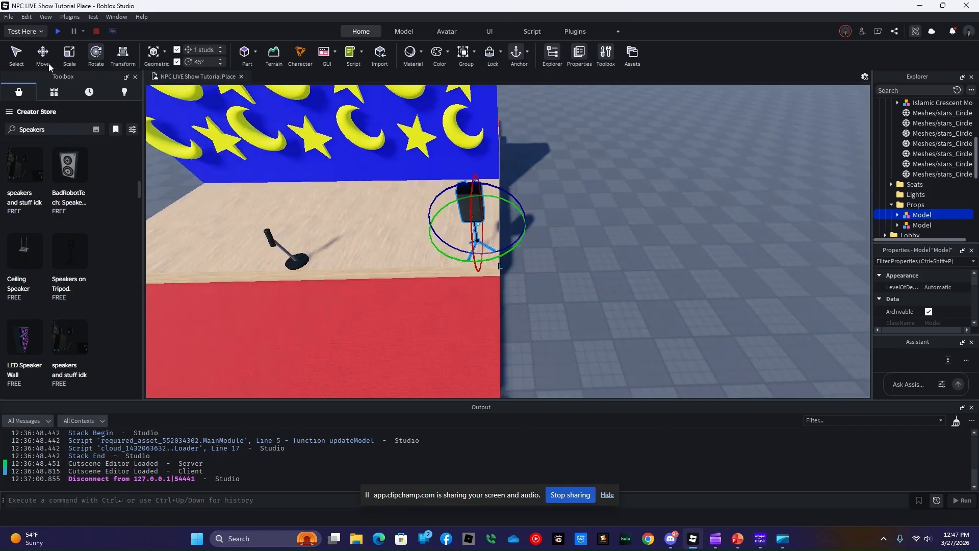
left_click(45, 60)
left_click_drag(526, 224, 530, 235)
left_click_drag(474, 259, 514, 277)
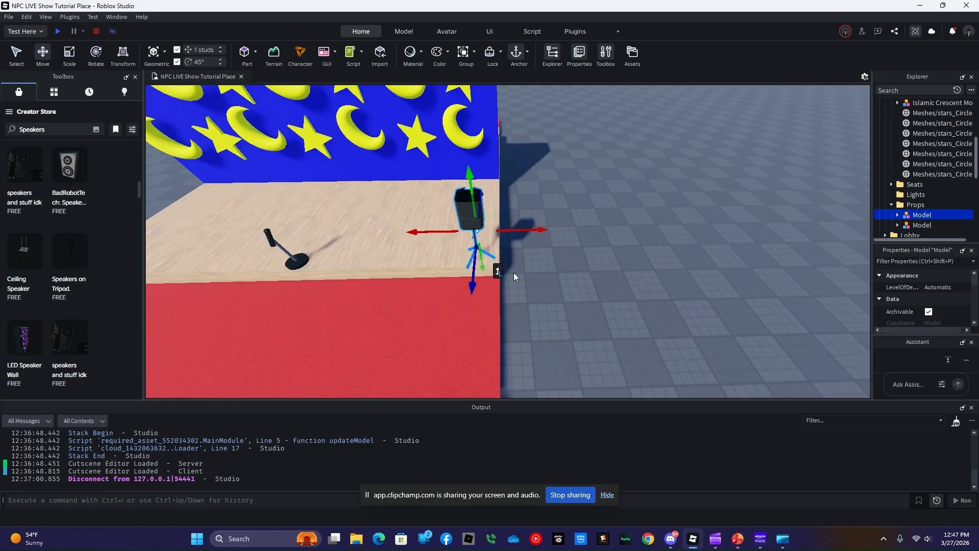
Step: Duplicate the tripod speaker and move the copy across to the opposite front corner of the stage
right_click(479, 212)
left_click(519, 75)
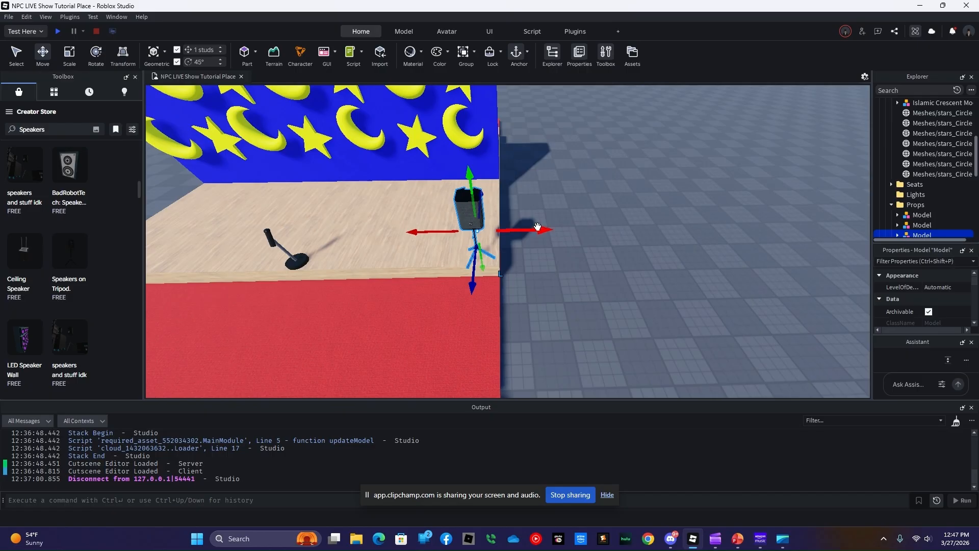
key("a")
left_click_drag(538, 228, 426, 255)
left_click(271, 293)
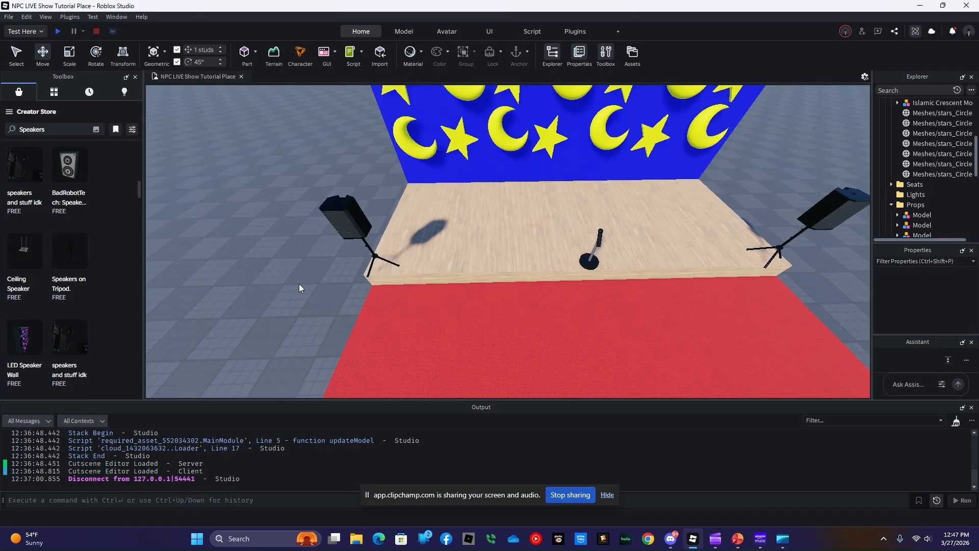
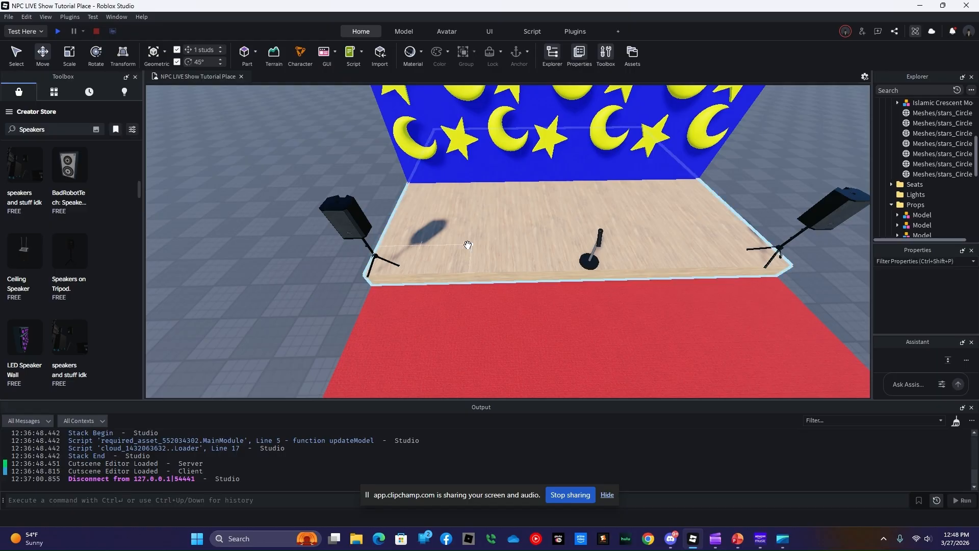
right_click_drag(466, 245, 467, 245)
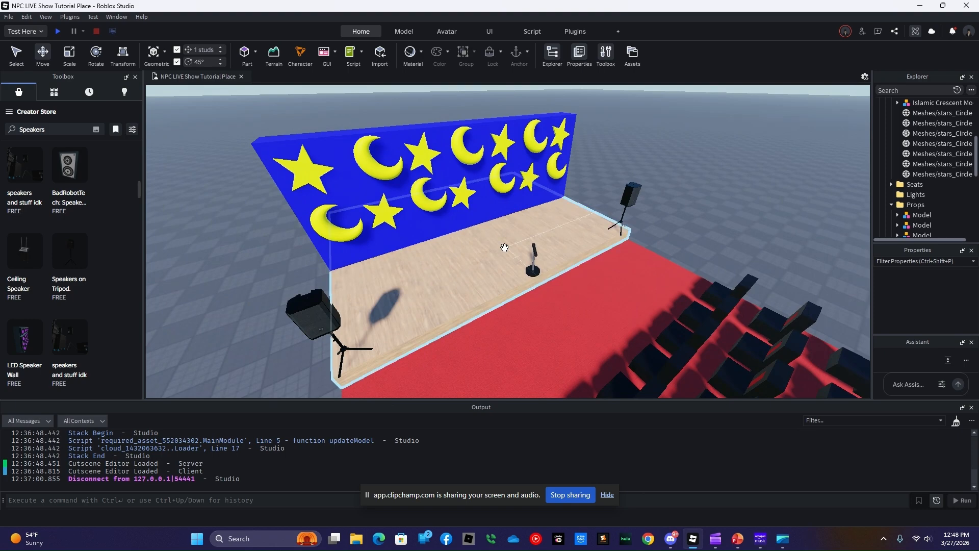
scroll(531, 243, "up", 5)
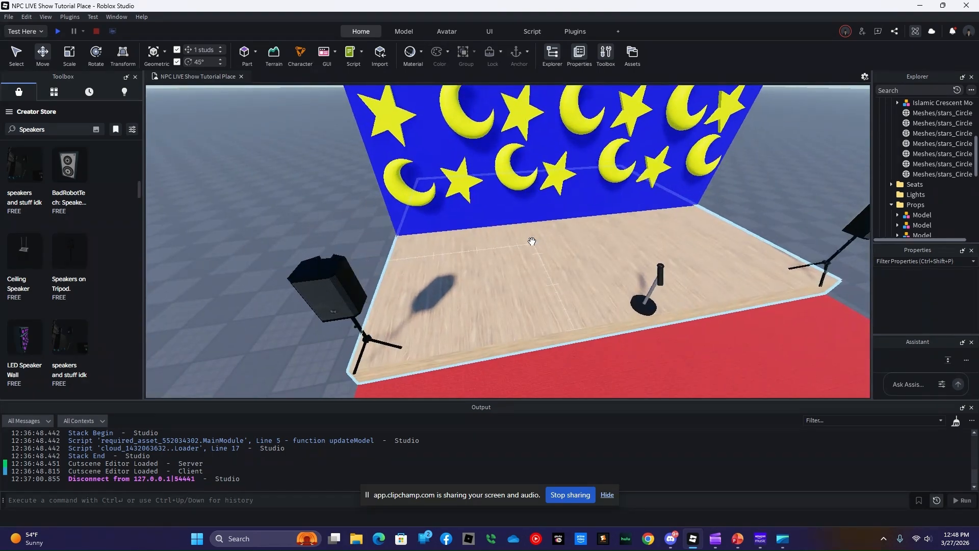
scroll(532, 241, "up", 5)
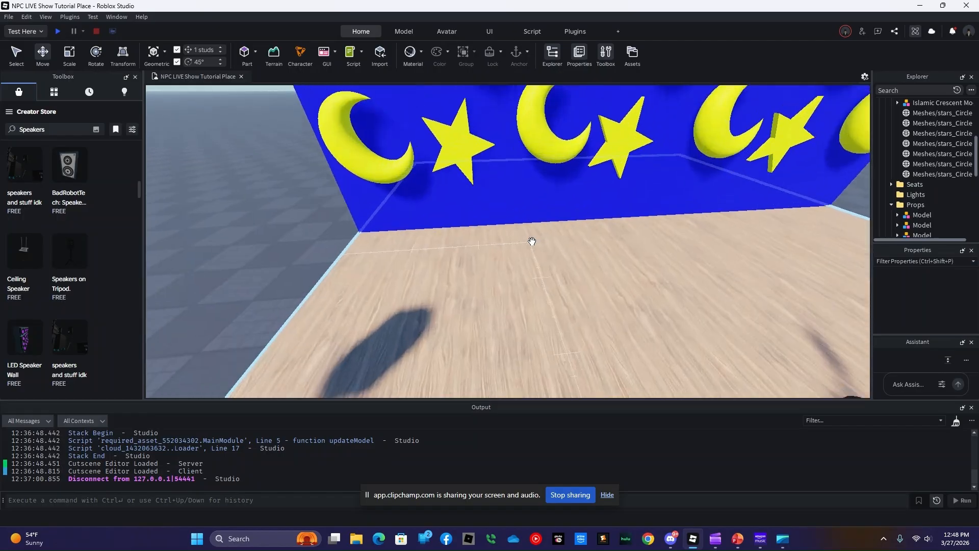
right_click_drag(532, 241, 532, 242)
scroll(532, 241, "up", 1)
scroll(532, 241, "up", 3)
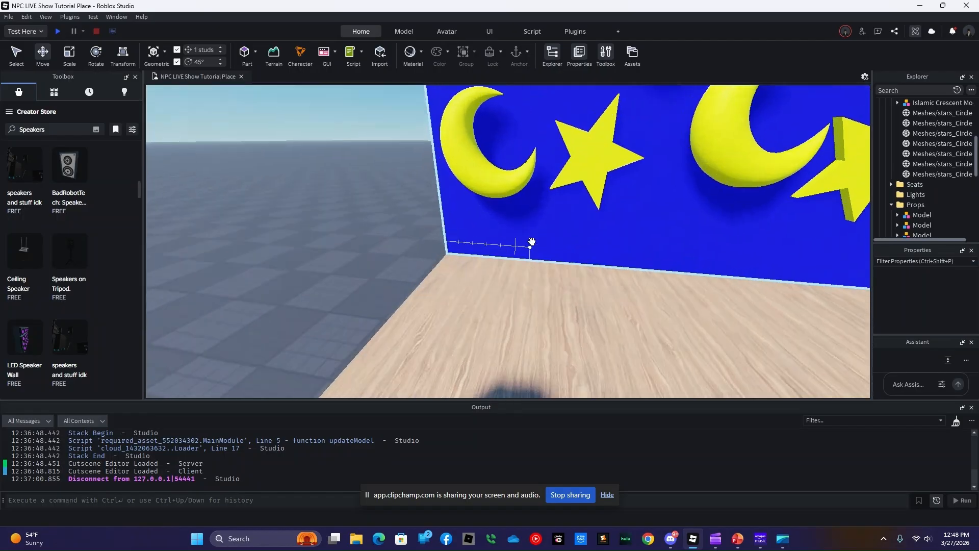
Step: Look through the My Models inventory for magic-show props to put on the stage
left_click(55, 93)
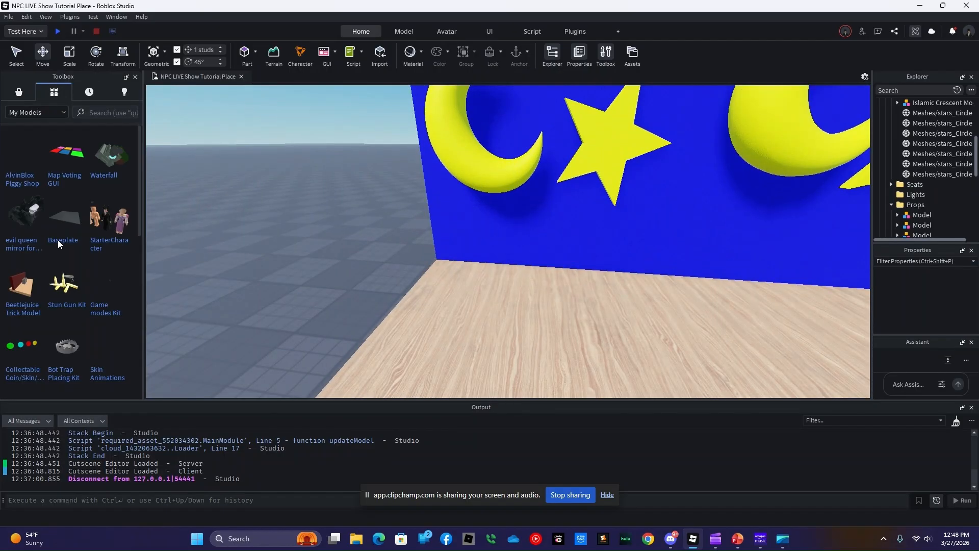
scroll(57, 240, "down", 1)
scroll(57, 240, "down", 8)
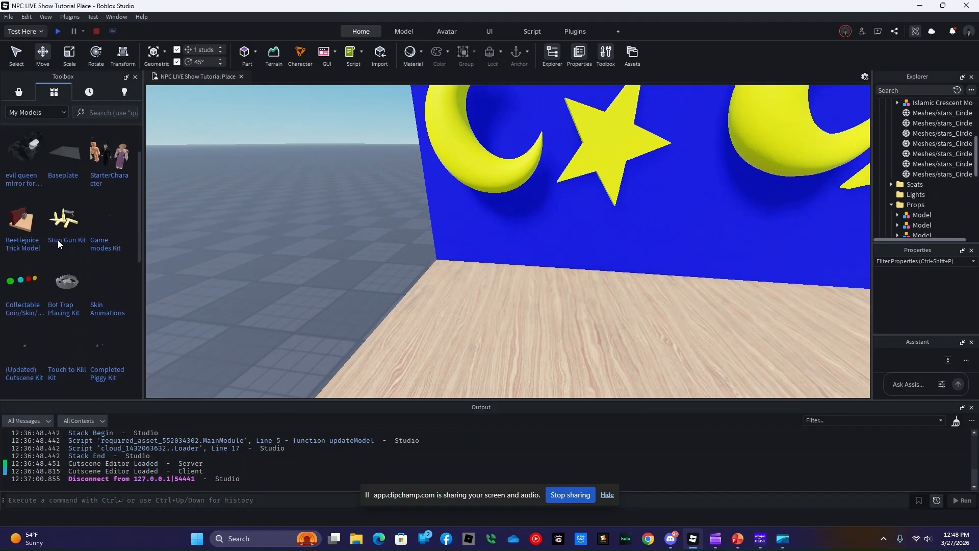
scroll(58, 244, "down", 5)
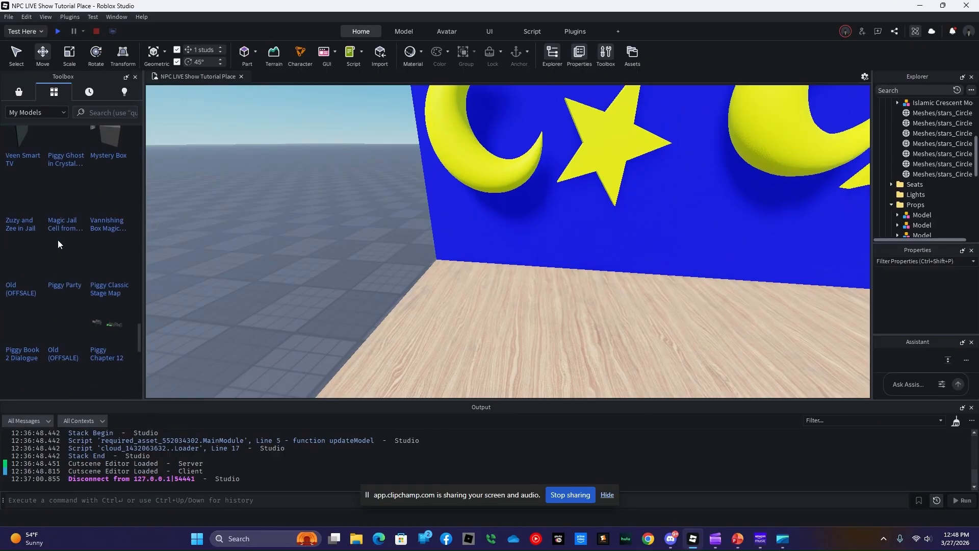
scroll(57, 240, "down", 3)
scroll(57, 240, "down", 3)
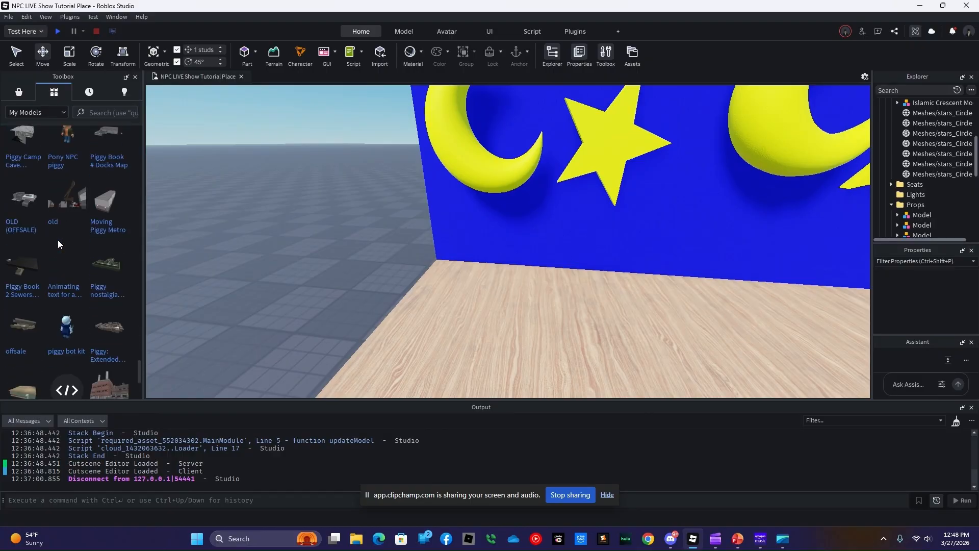
scroll(57, 240, "down", 3)
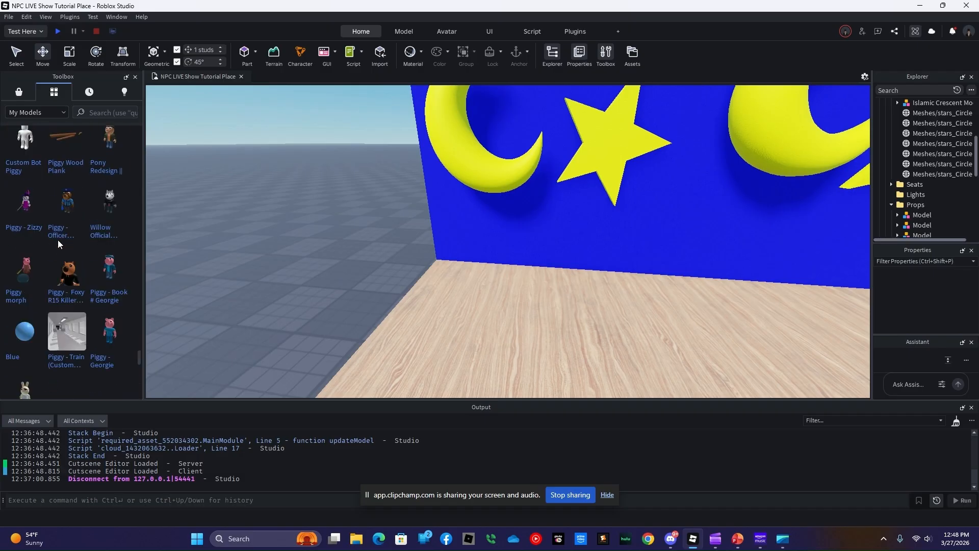
scroll(57, 240, "down", 5)
scroll(57, 240, "down", 8)
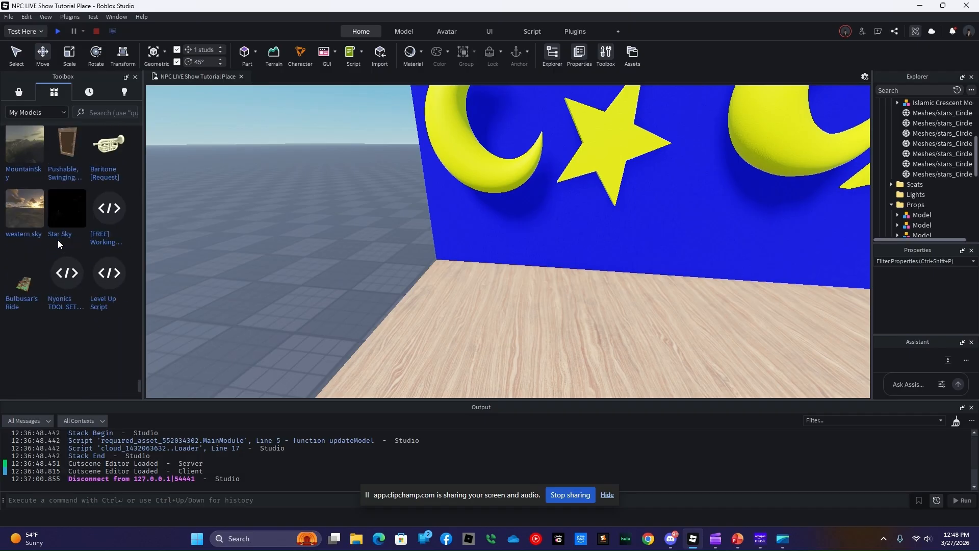
scroll(58, 242, "down", 8)
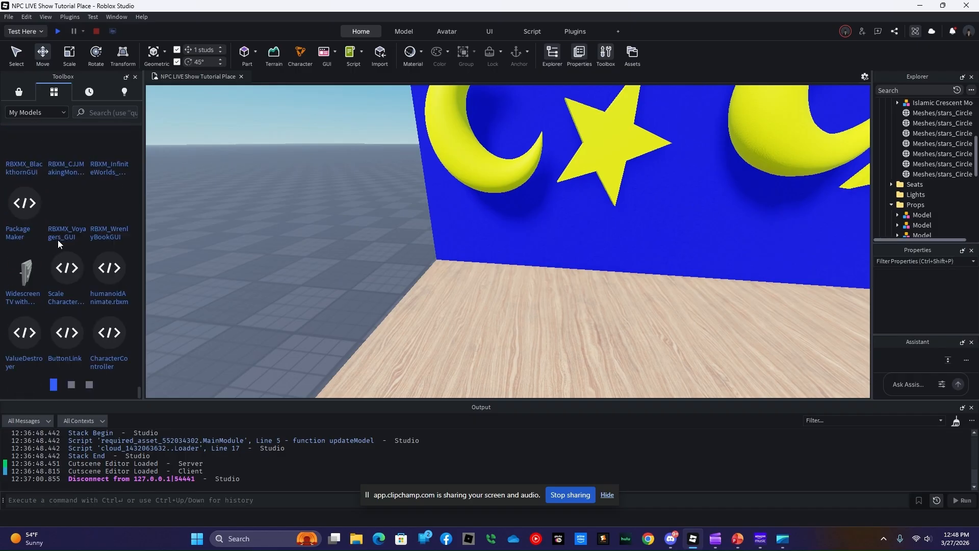
scroll(59, 244, "down", 8)
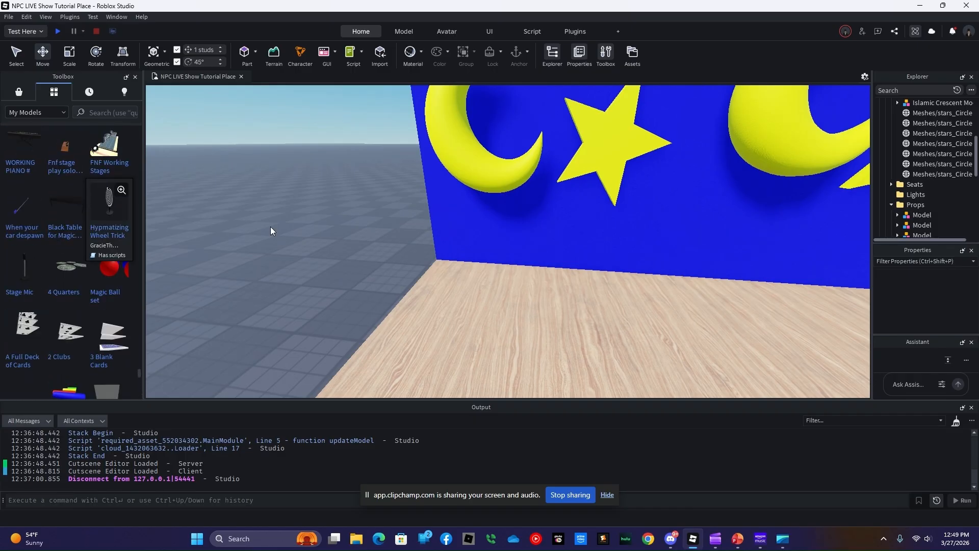
Step: Place the Black Table for Magic model on the stage between the microphone and a speaker, and move it into the Props folder
right_click_drag(401, 309, 402, 309)
scroll(403, 309, "down", 3)
key("s")
key("d")
key("w")
left_click_drag(67, 211, 463, 271)
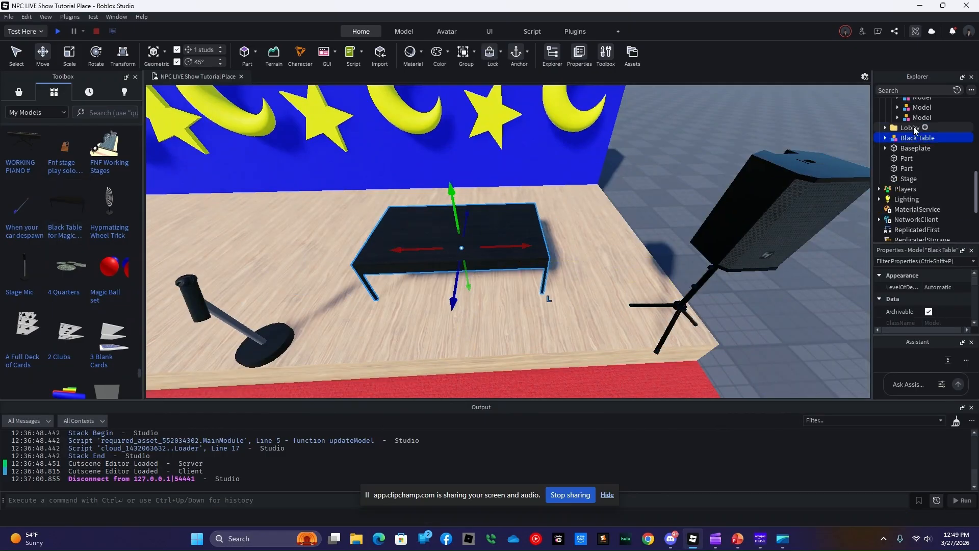
left_click_drag(915, 138, 915, 159)
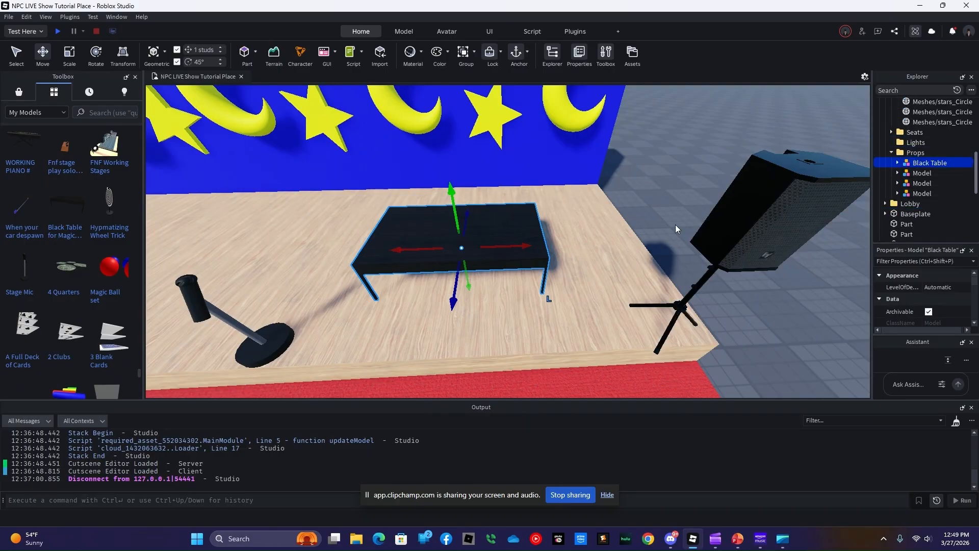
left_click(600, 247)
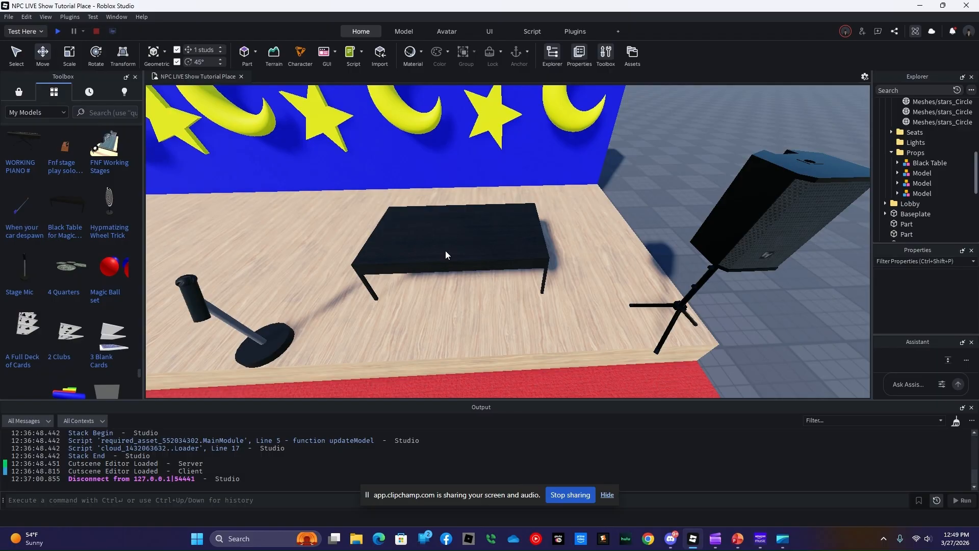
Step: Find the Bunny out of Hat Trick model in the inventory and place it on the stage floor beside the microphone
right_click_drag(445, 250, 199, 255)
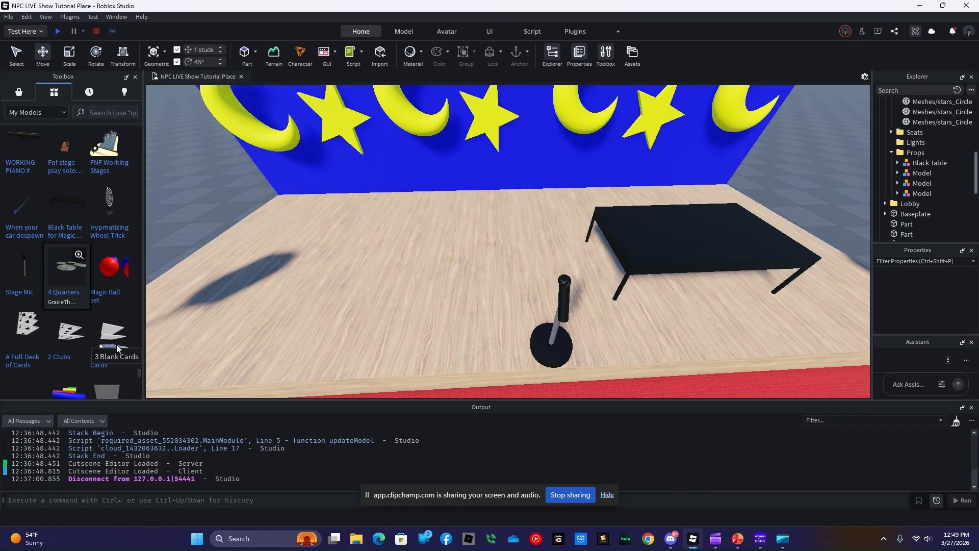
scroll(57, 290, "down", 2)
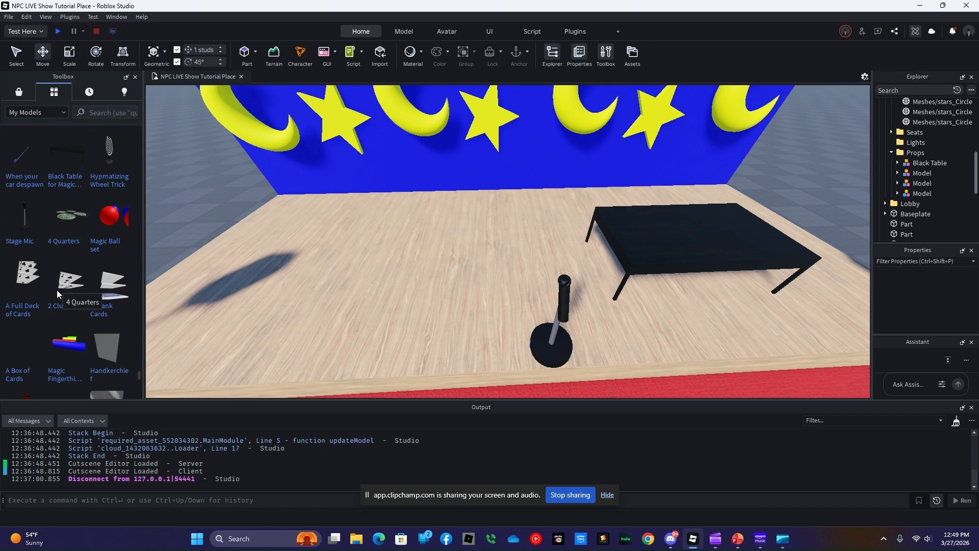
scroll(57, 290, "down", 2)
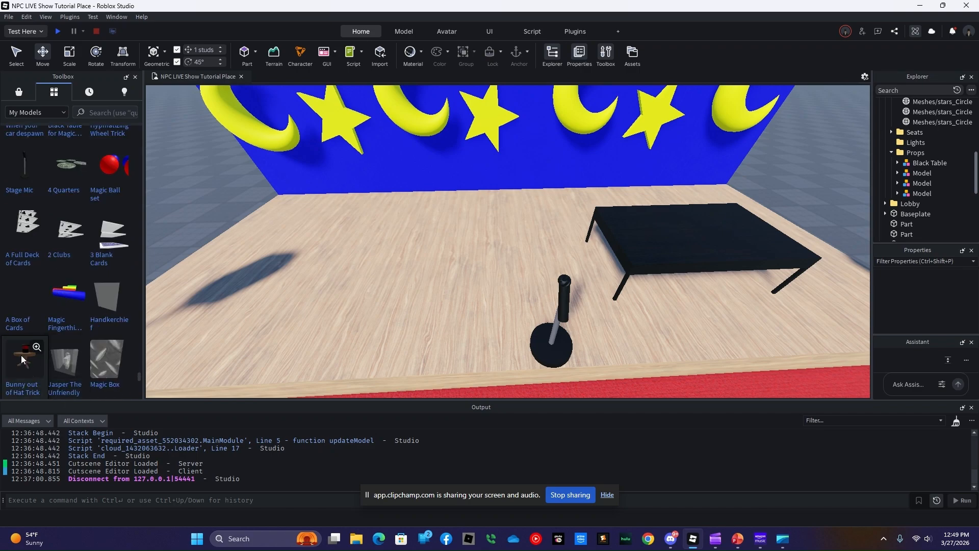
left_click_drag(448, 373, 464, 338)
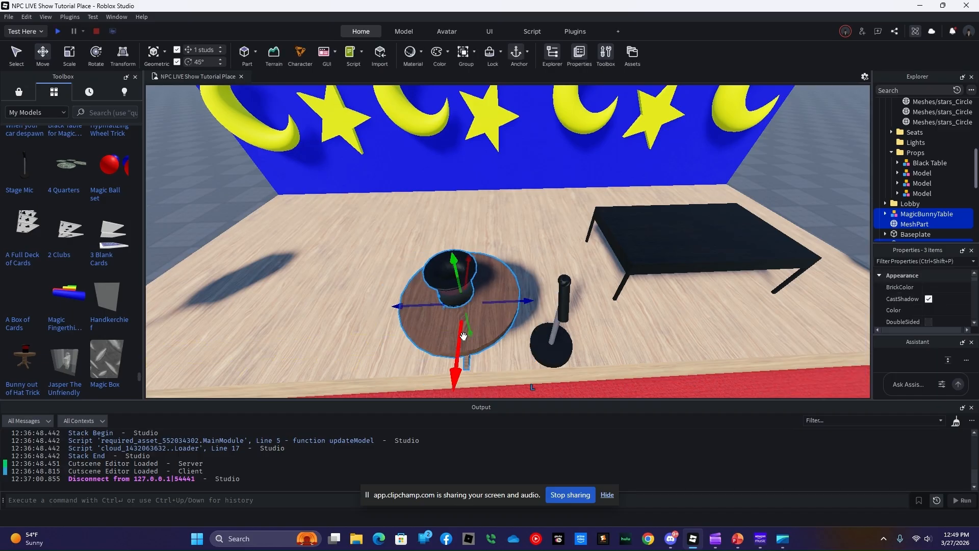
left_click(600, 291)
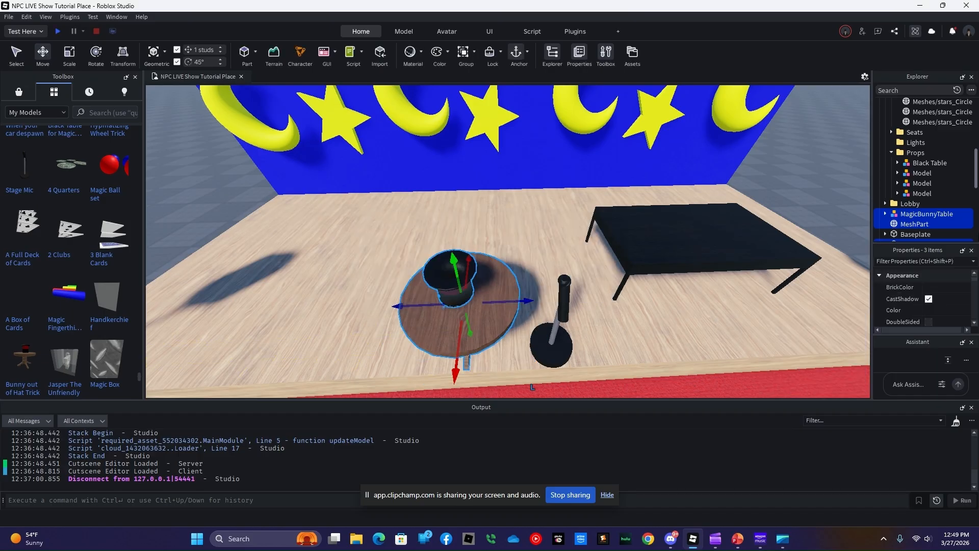
Step: Rename the bunny MeshPart in the workspace to Rambo
left_click(913, 224)
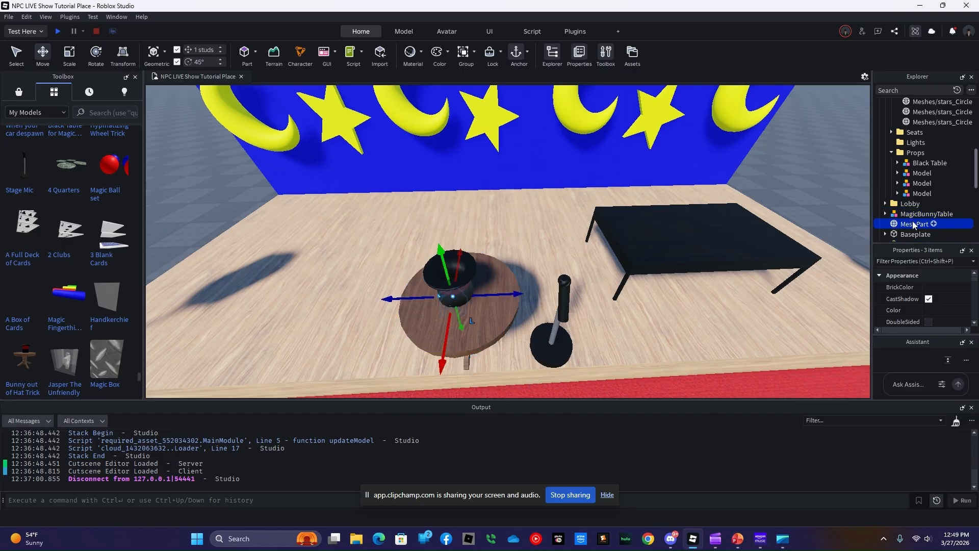
left_click(913, 225)
key("BackSpace")
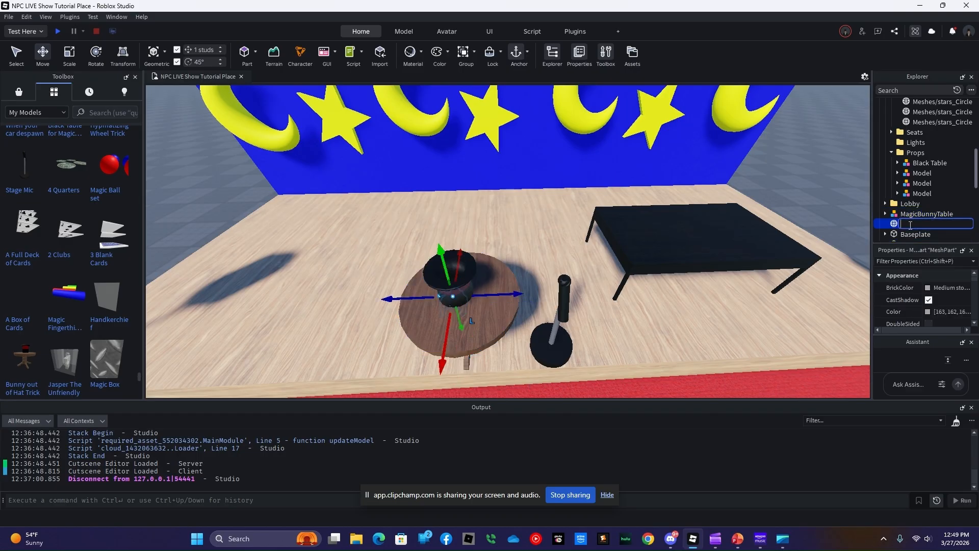
type("RAinb")
key("Return")
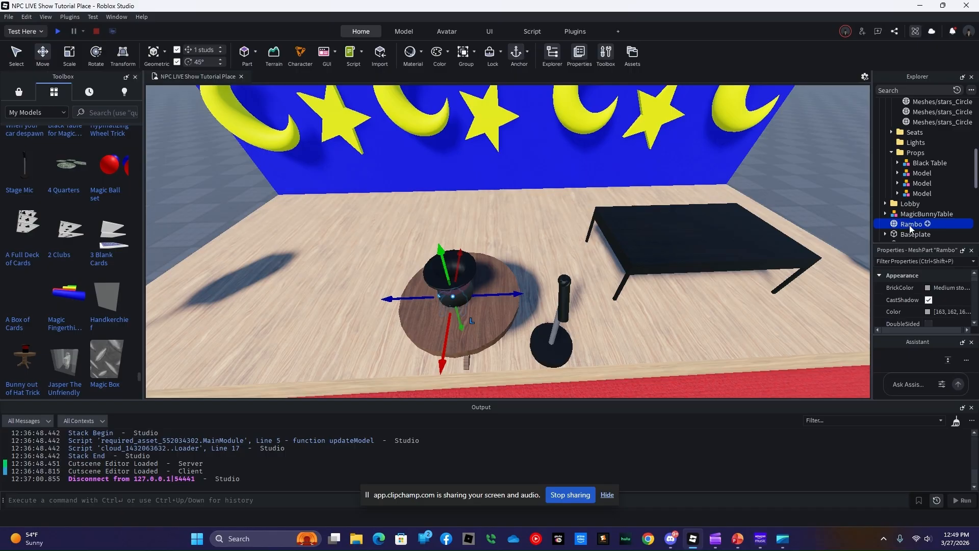
Step: Delete the Script object inside the hat's Handle part
scroll(910, 228, "down", 1)
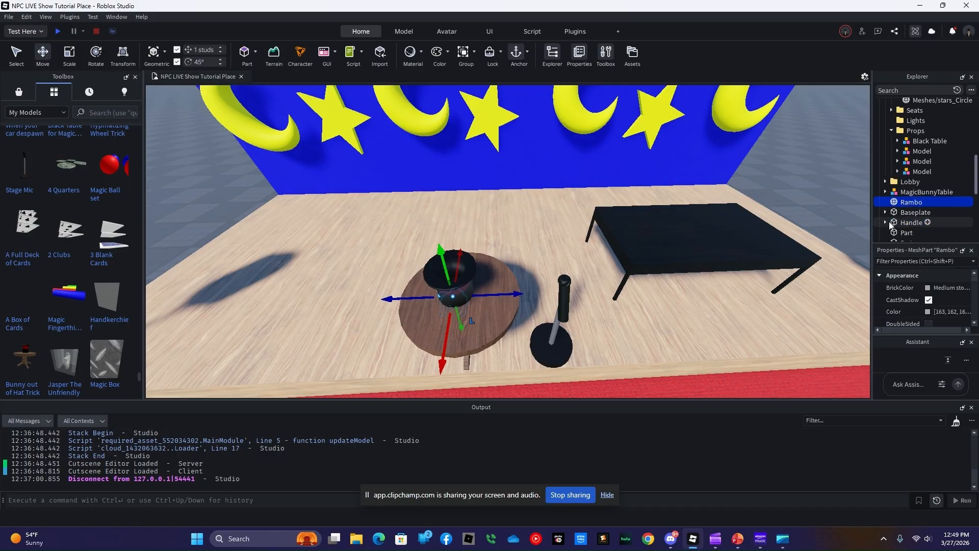
left_click(885, 222)
scroll(916, 219, "down", 2)
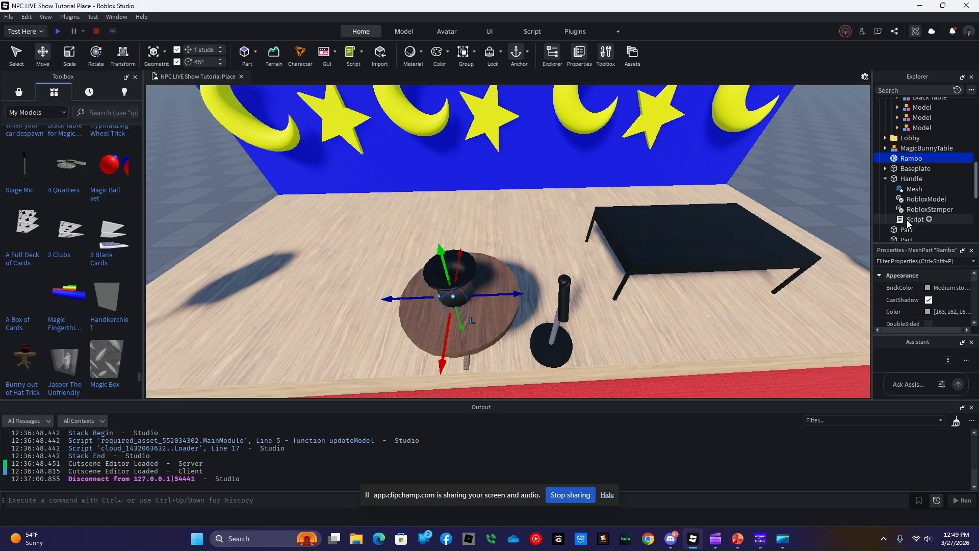
left_click(915, 219)
right_click(908, 221)
left_click(883, 320)
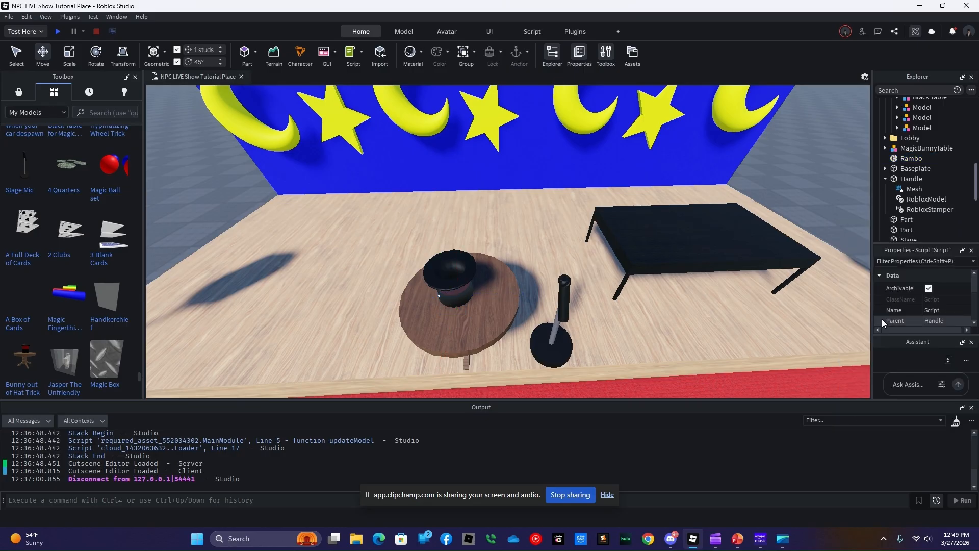
left_click(885, 178)
Step: Scale the hat's Handle part wider and deeper on the round table to enlarge its opening around the bunny
left_click(903, 178)
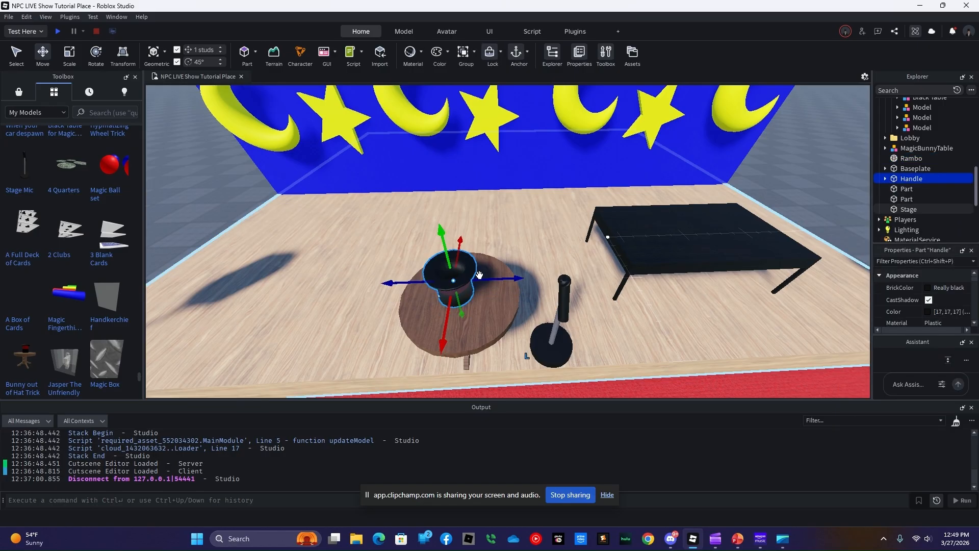
key("ctrl+3")
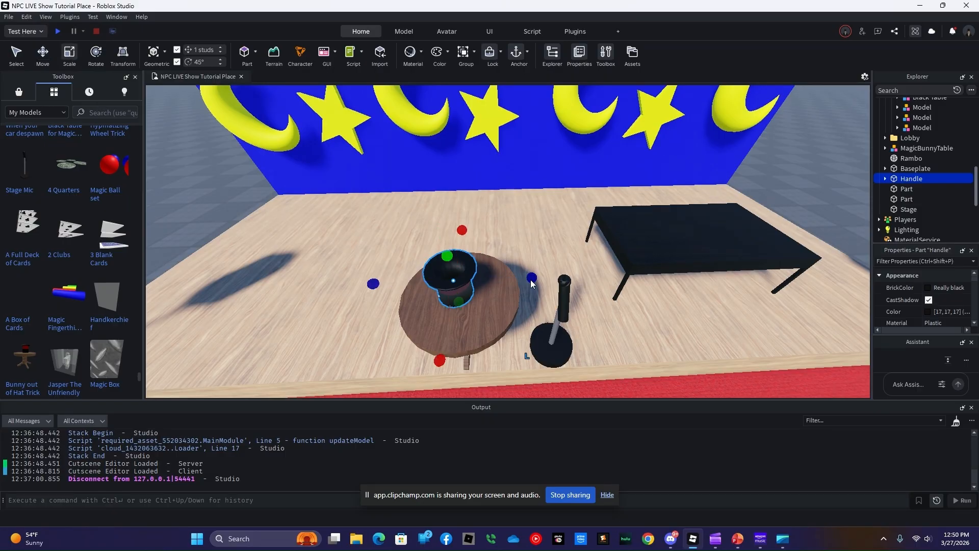
left_click_drag(531, 279, 593, 279)
left_click_drag(373, 287, 318, 284)
left_click_drag(441, 357, 385, 470)
right_click_drag(530, 335, 477, 259)
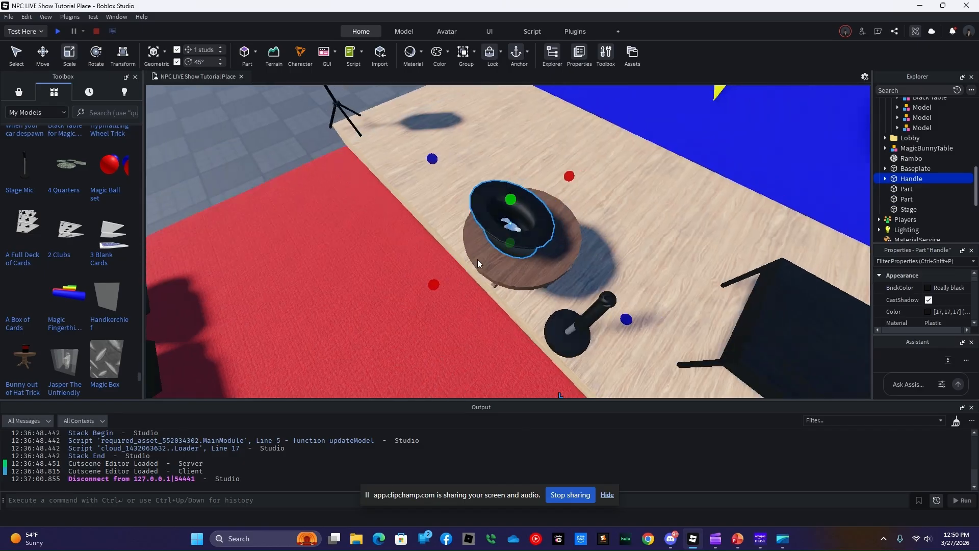
left_click_drag(434, 285, 408, 302)
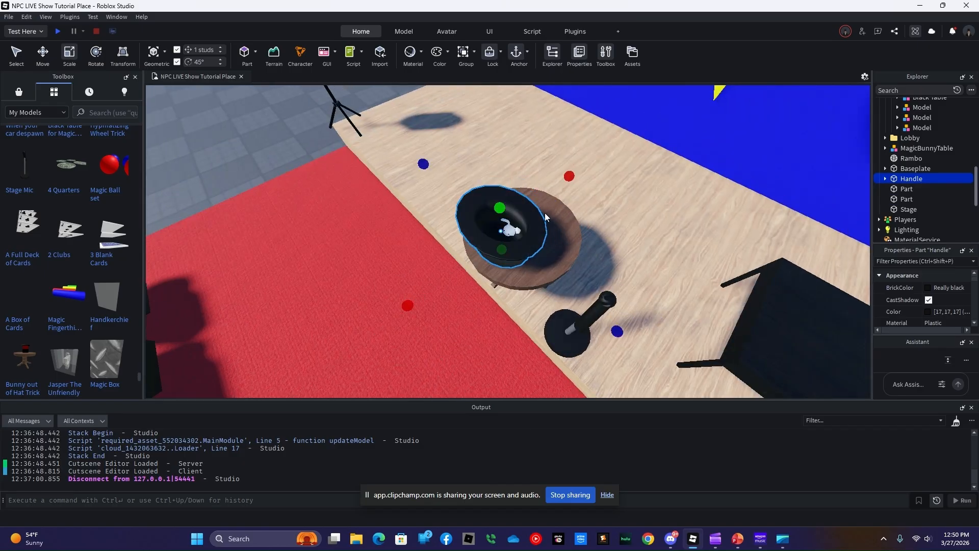
left_click_drag(569, 176, 596, 155)
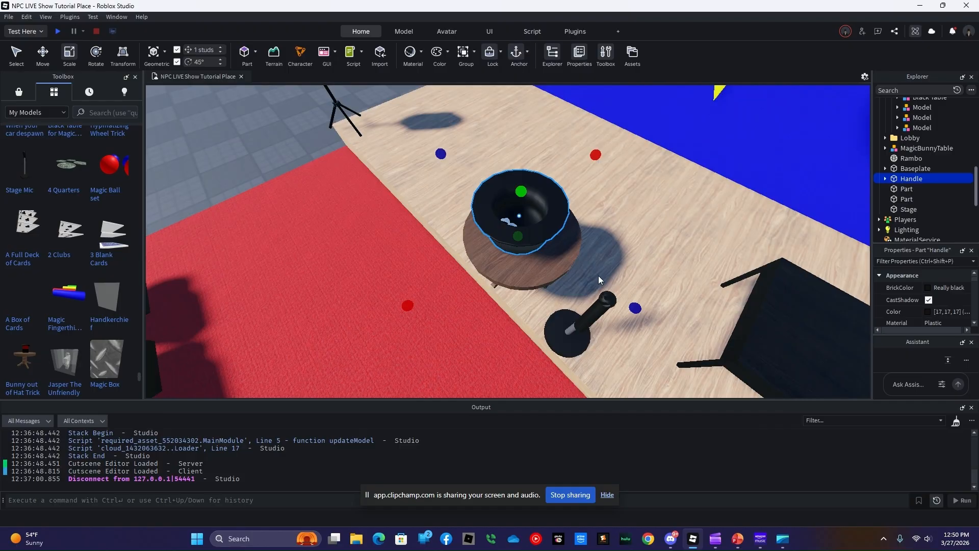
left_click_drag(635, 308, 664, 332)
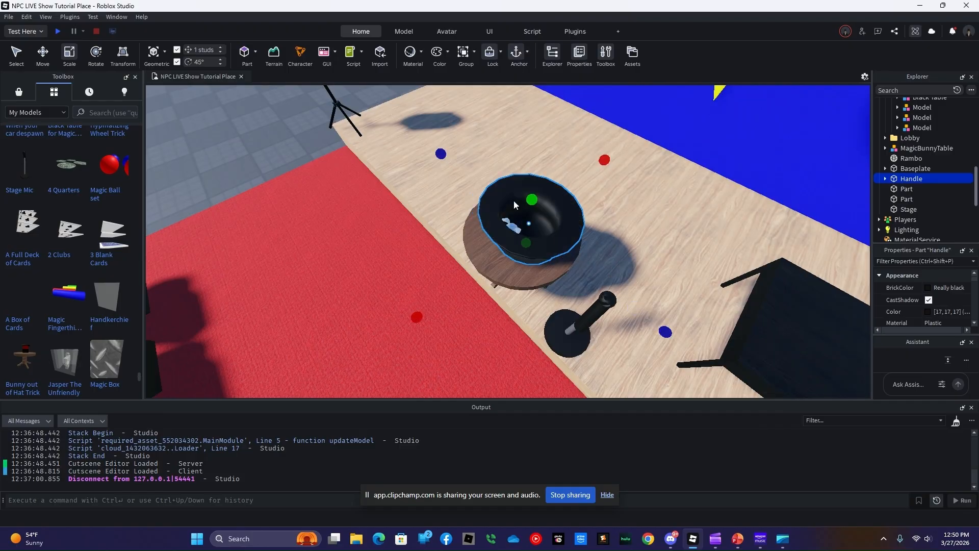
left_click_drag(441, 154, 429, 146)
left_click_drag(408, 305, 379, 328)
left_click_drag(598, 163, 613, 154)
Step: Reposition the Rambo bunny within the hat and raise it 4 studs so it sits above the brim
right_click_drag(508, 217, 507, 218)
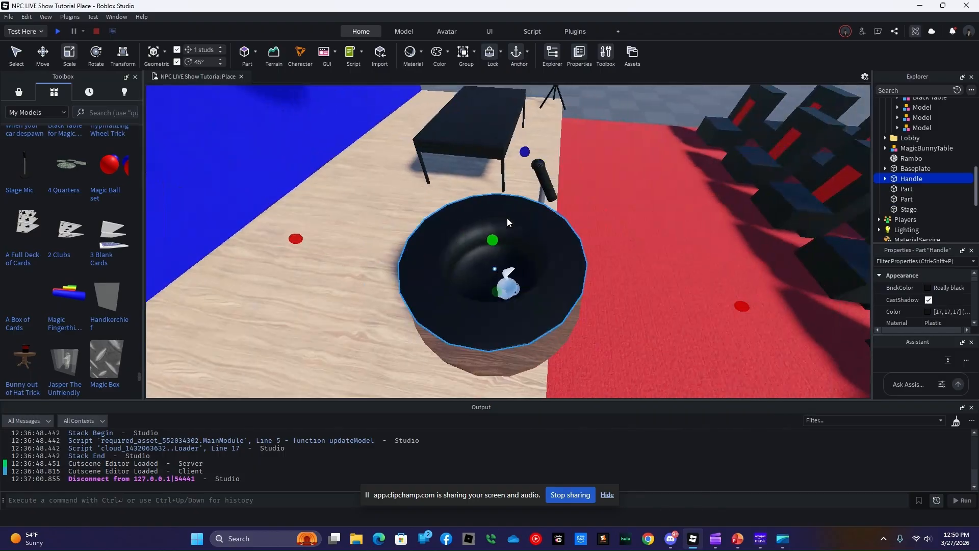
key("w")
left_click(913, 158)
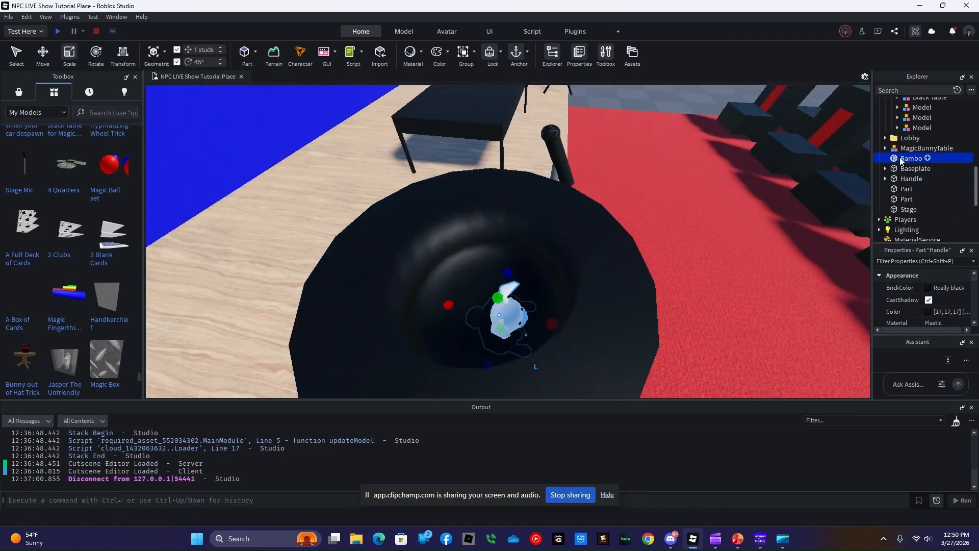
key("ctrl+2")
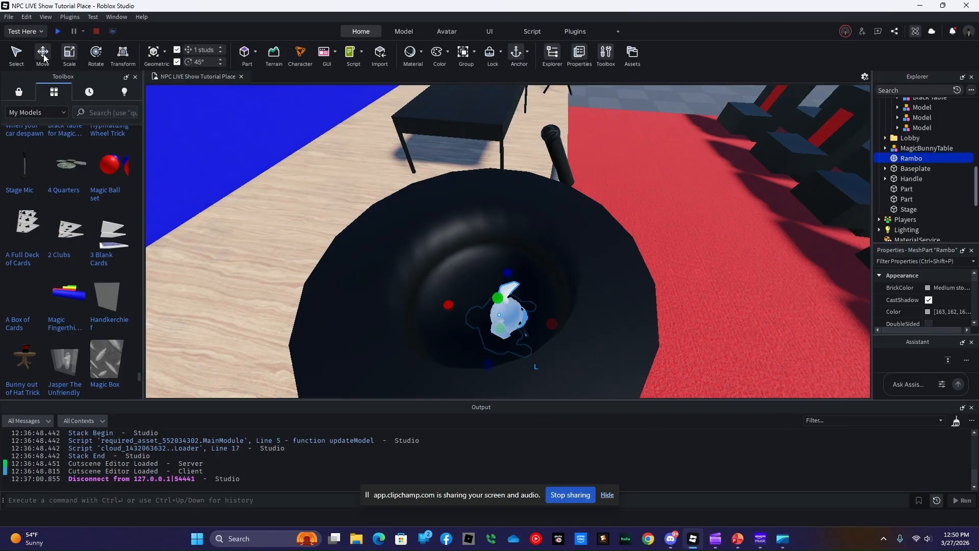
left_click_drag(507, 282, 498, 307)
key("d")
right_click_drag(553, 343, 551, 339)
key("s")
scroll(502, 294, "up", 3)
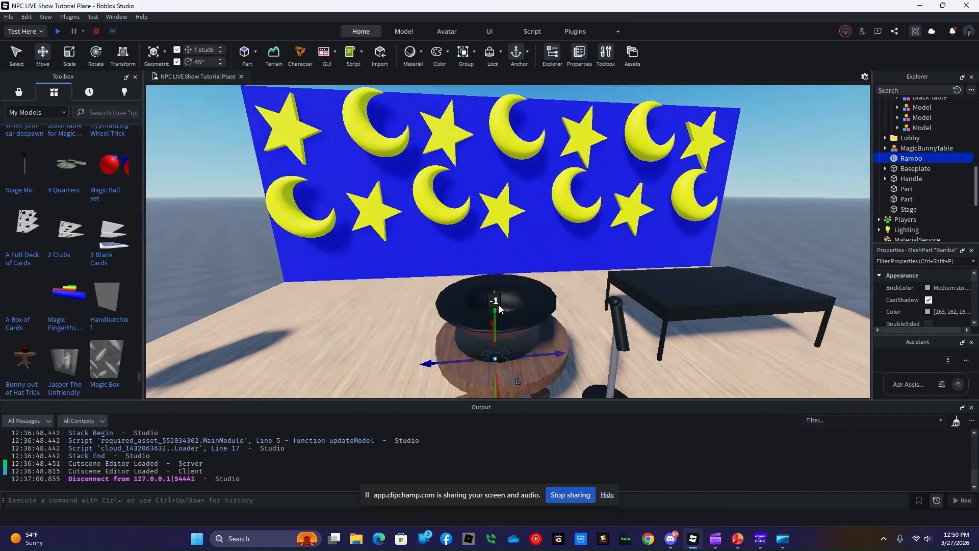
left_click_drag(491, 339, 492, 213)
Step: Set the transparency of the Rambo bunny to 1 and clear the selection
scroll(938, 295, "down", 5)
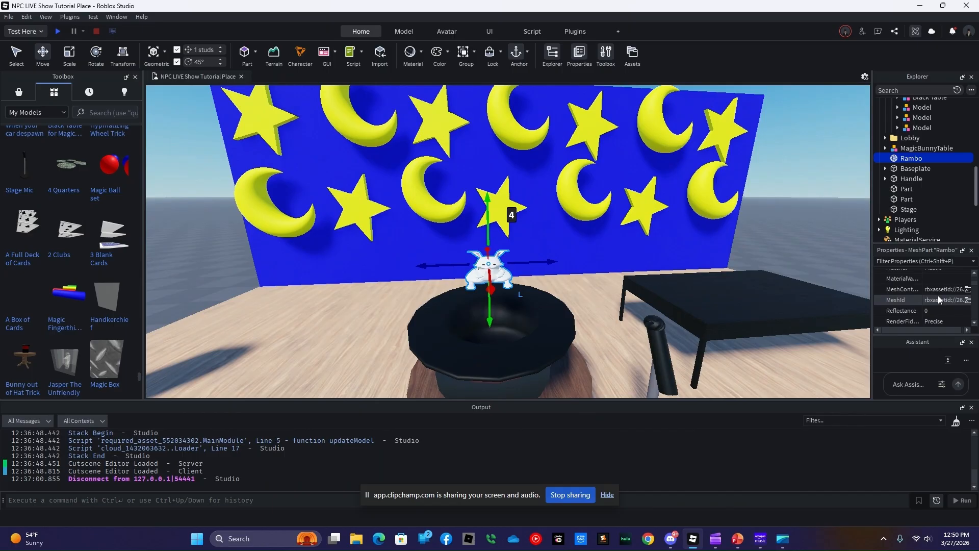
scroll(939, 300, "down", 3)
left_click(938, 325)
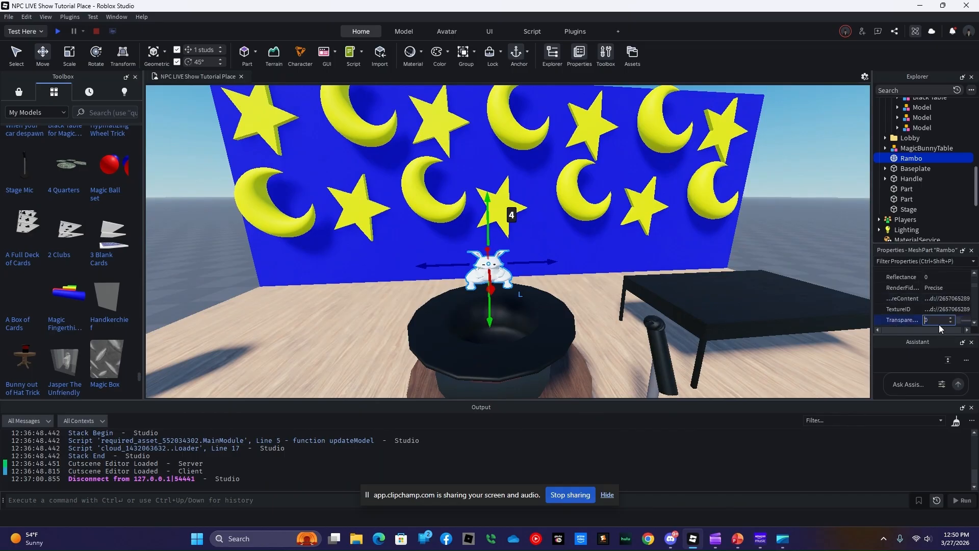
type("1")
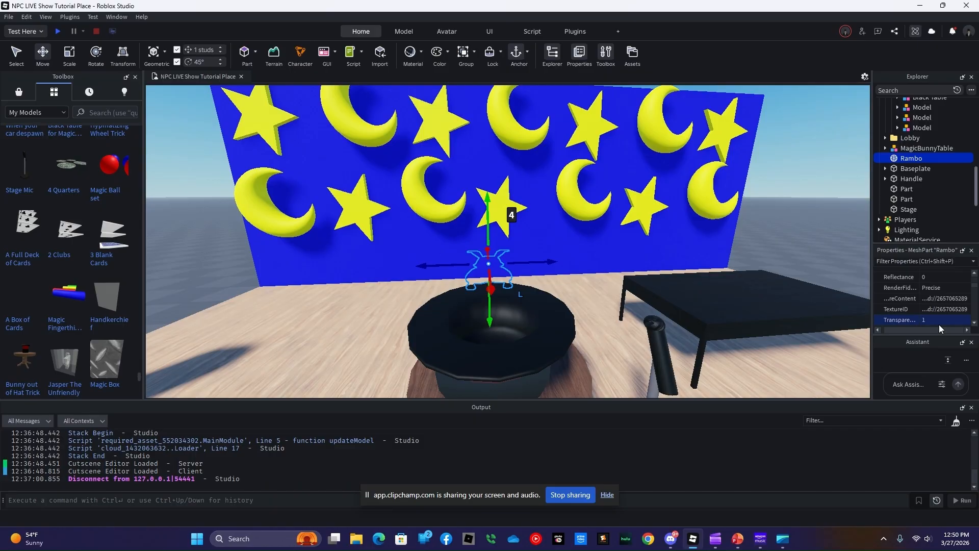
key("ctrl+1")
left_click(828, 196)
Step: Add a folder named RamboTheMagicBunny to ReplicatedStorage
scroll(933, 173, "down", 3)
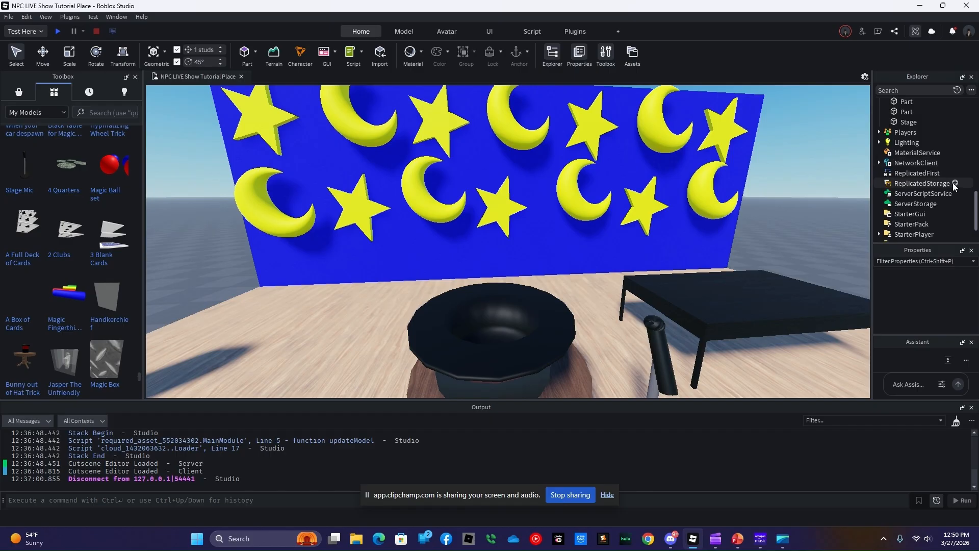
left_click(955, 185)
left_click(894, 223)
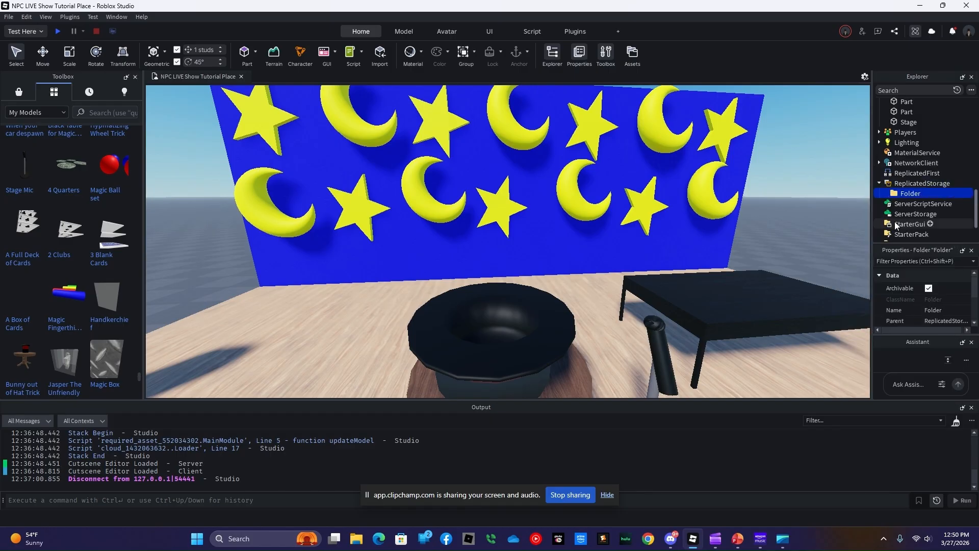
right_click(907, 197)
left_click(885, 264)
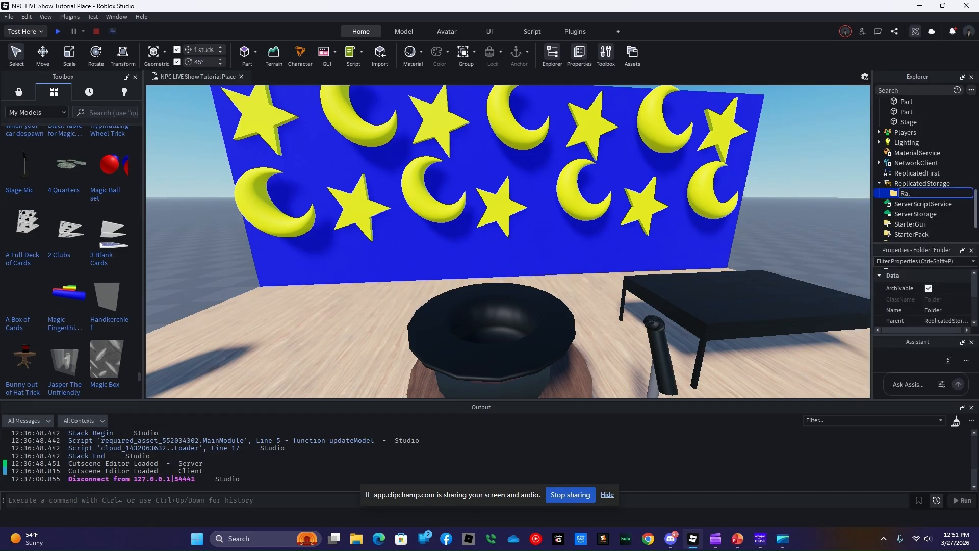
type("RamboTheMagicBunny")
key("Return")
Step: Move the Rambo mesh from the workspace into the RamboTheMagicBunny folder
scroll(960, 145, "up", 2)
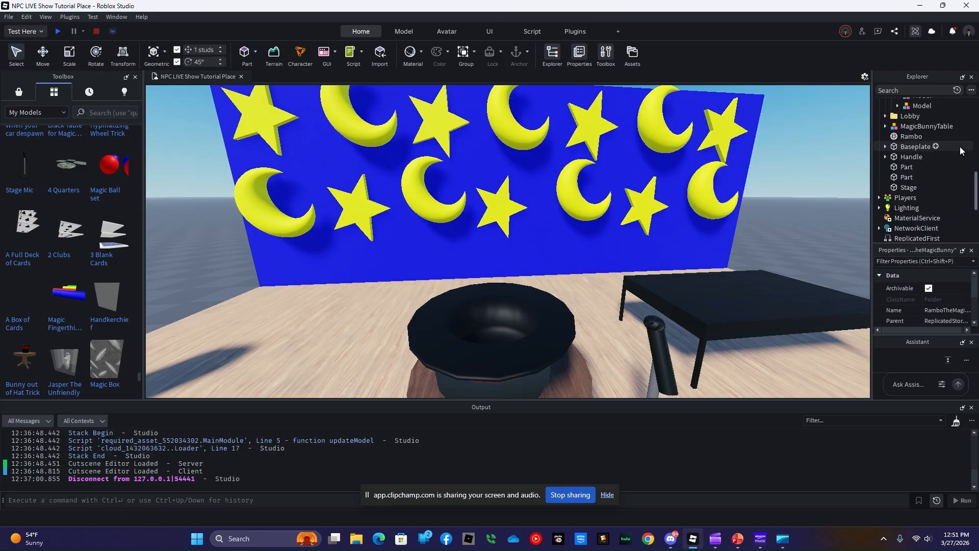
left_click_drag(908, 137, 915, 191)
left_click(812, 216)
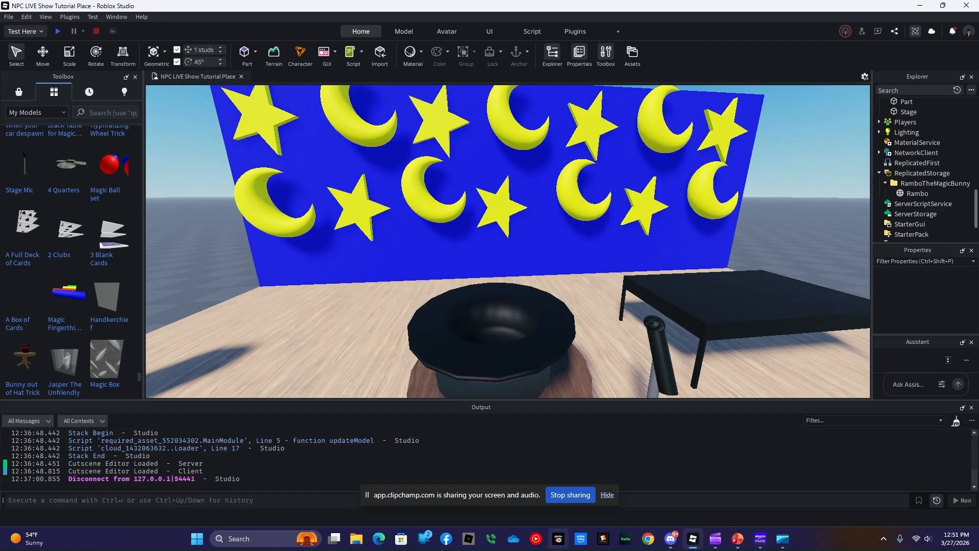
Step: Insert the Jasper The Unfriendly Ghost Trick model on the stage near the backdrop, beyond the black table
right_click_drag(757, 296, 755, 297)
scroll(754, 296, "down", 3)
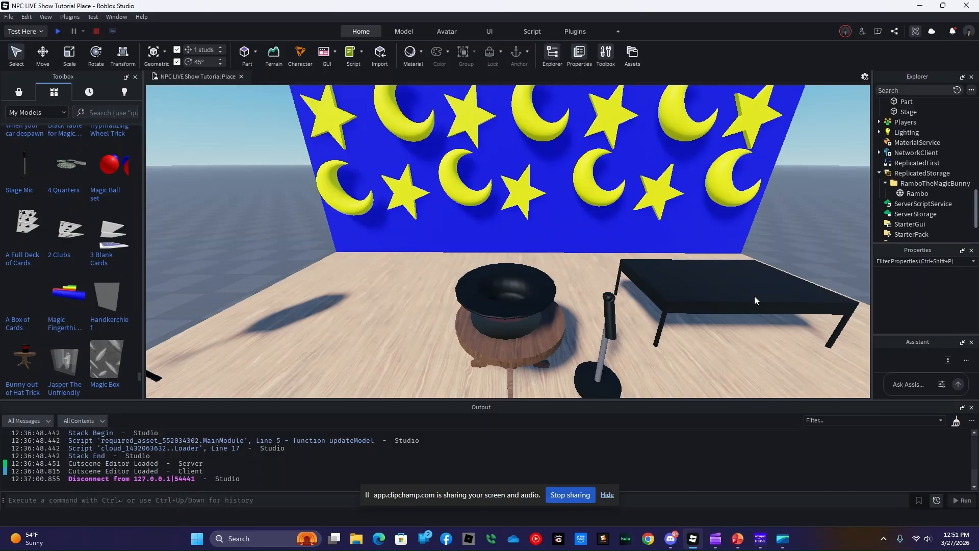
key("d")
key("d")
key("w")
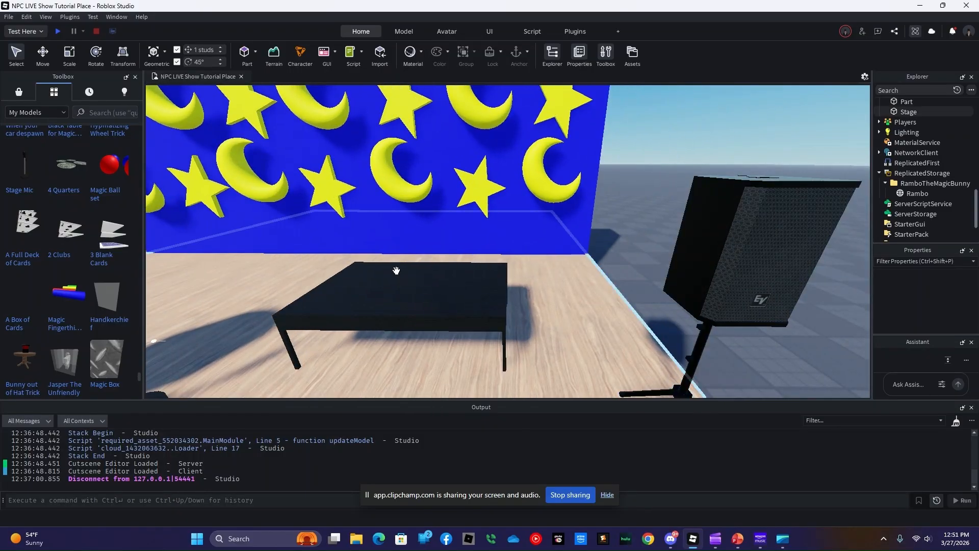
right_click_drag(490, 251, 488, 251)
key("w")
key("w")
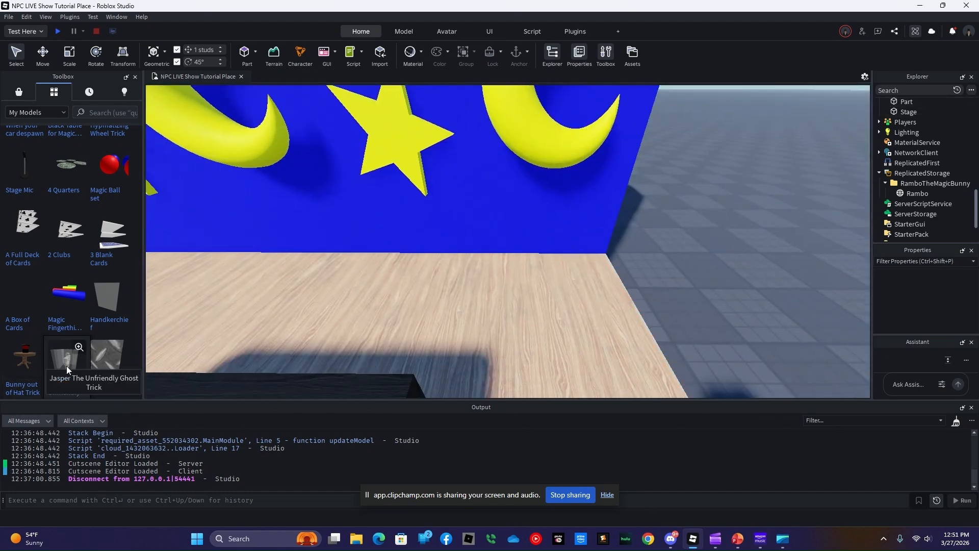
left_click_drag(66, 366, 543, 295)
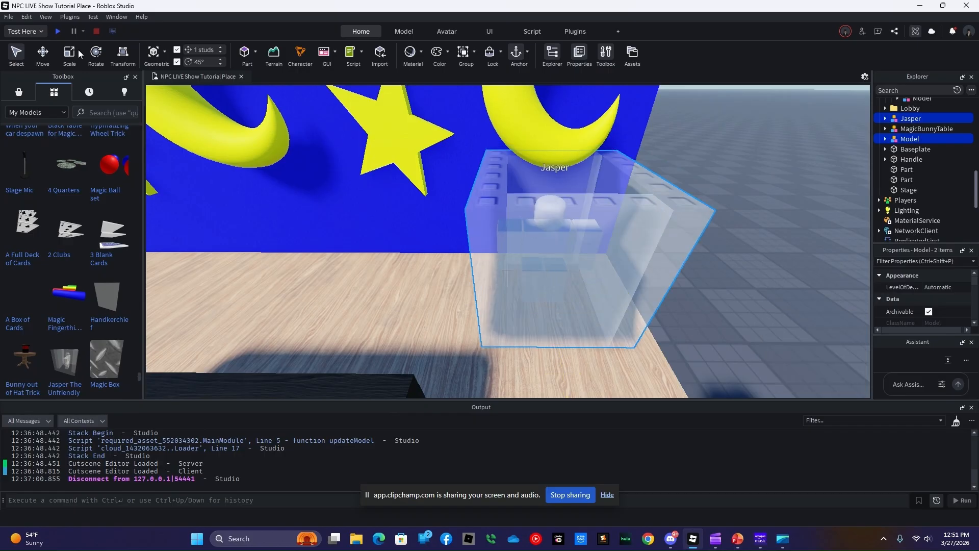
Step: Rotate the Jasper ghost and its transparent box together about the vertical axis, keeping the box square to the stage
left_click(91, 54)
left_click_drag(601, 267, 636, 218)
left_click_drag(620, 178, 580, 152)
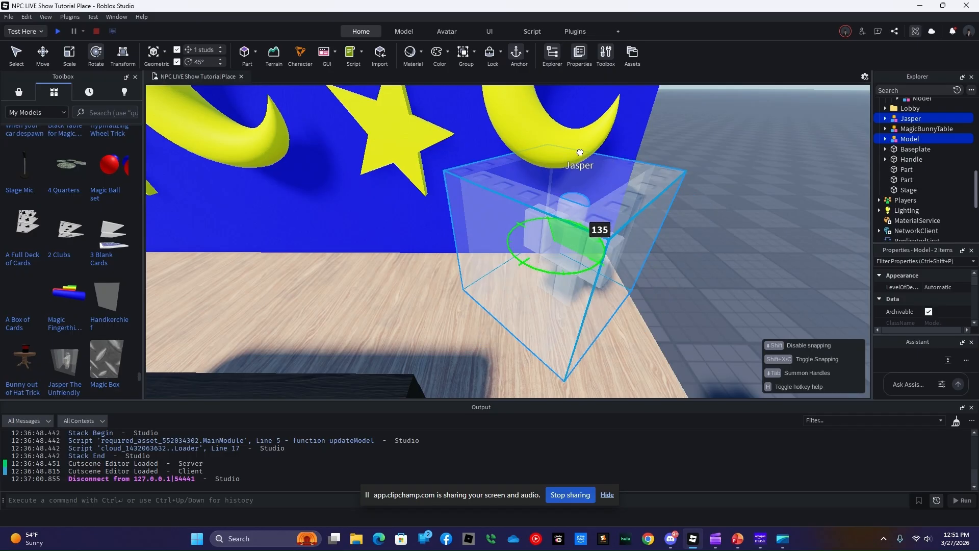
left_click_drag(525, 164, 487, 168)
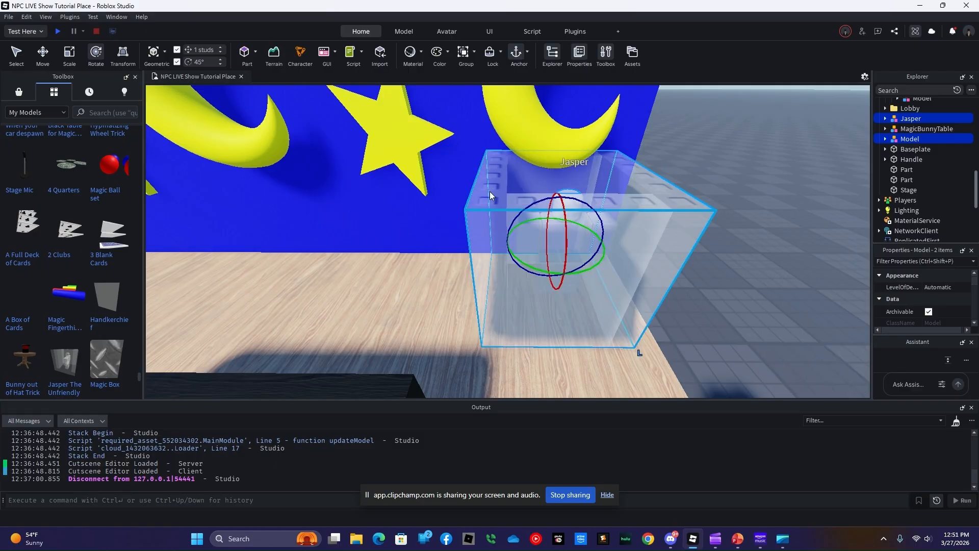
Step: Move the Jasper ghost and its box 1 stud away from the backdrop toward the front of the stage
scroll(489, 192, "up", 3)
right_click_drag(497, 182, 487, 187)
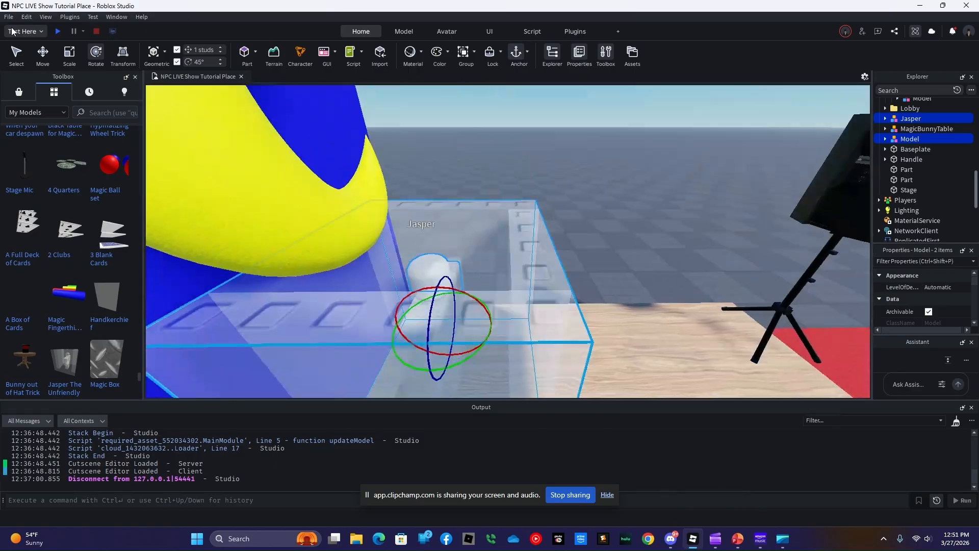
left_click(43, 53)
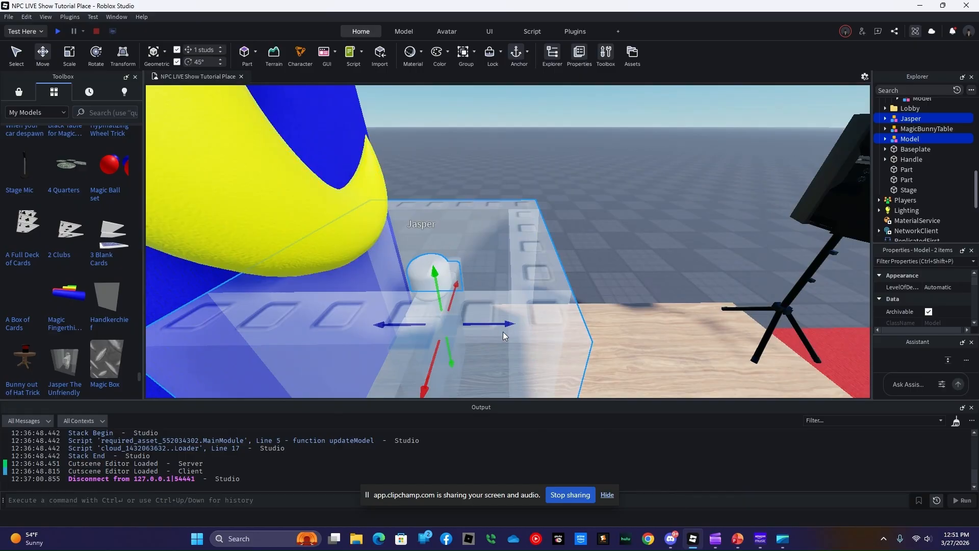
left_click_drag(504, 325, 528, 315)
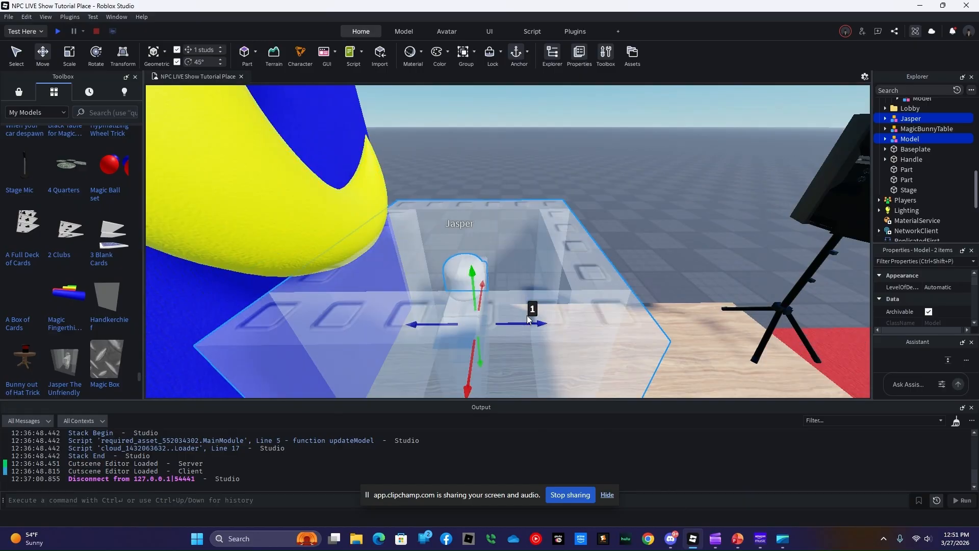
key("a")
key("s")
key("d")
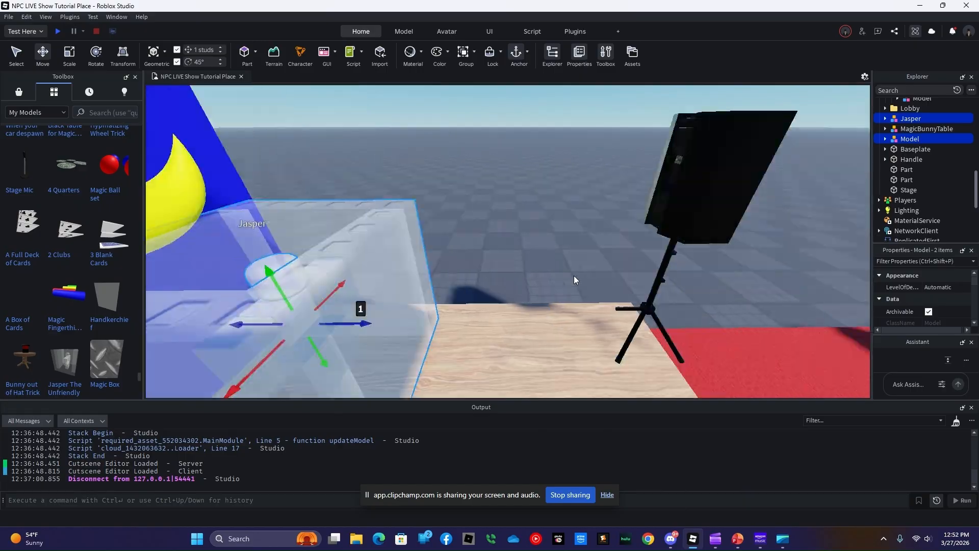
right_click_drag(573, 275, 574, 276)
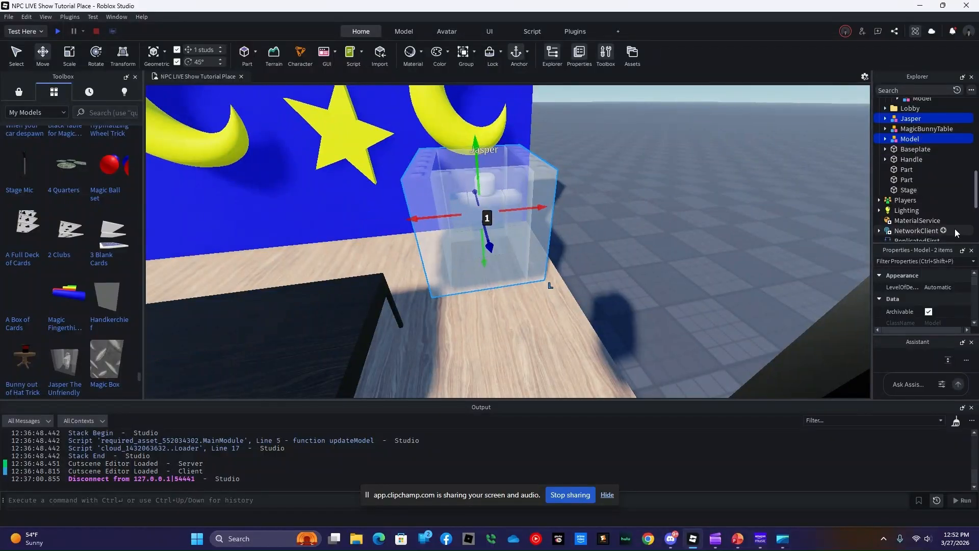
Step: Create a folder in ReplicatedStorage and name it JasperTheUnfriendlyGhost
scroll(955, 233, "up", 3)
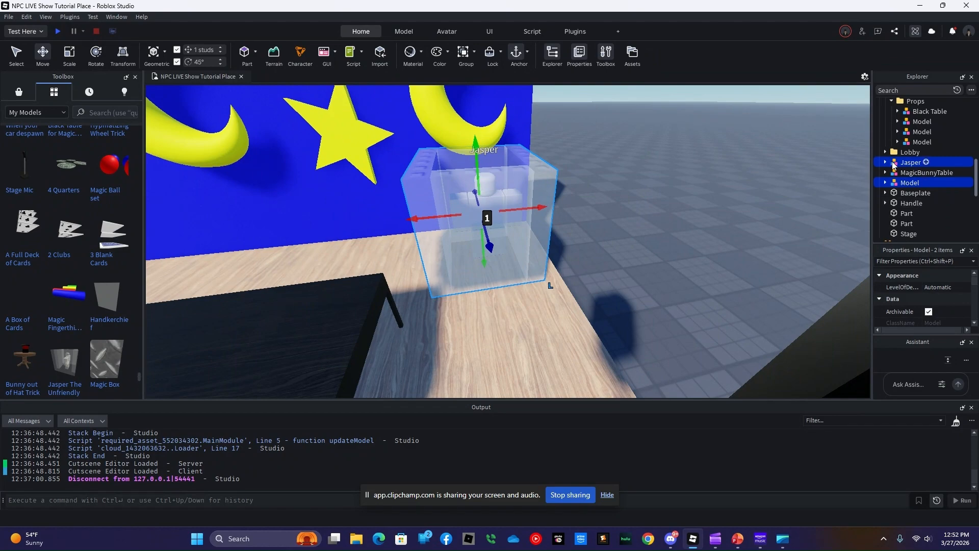
scroll(933, 173, "down", 5)
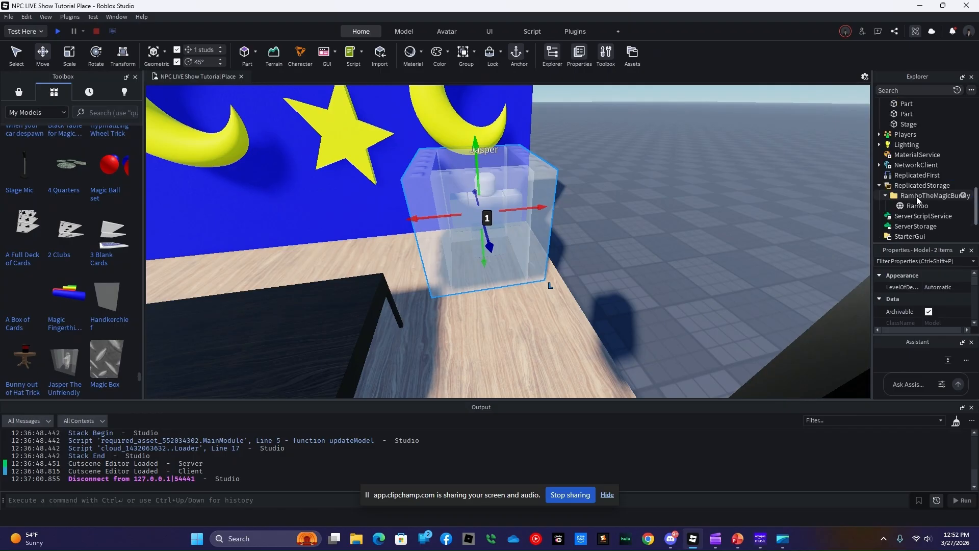
left_click(955, 189)
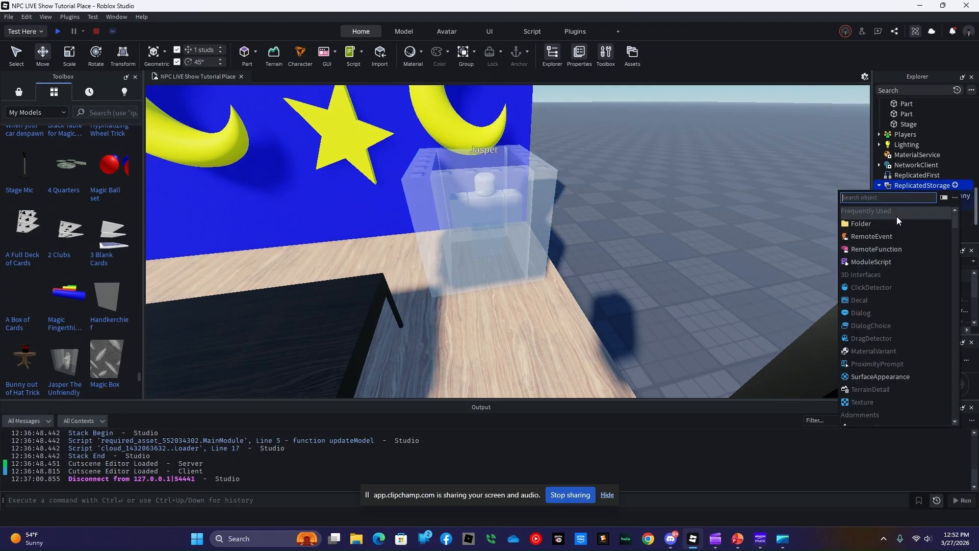
left_click(871, 231)
right_click(910, 197)
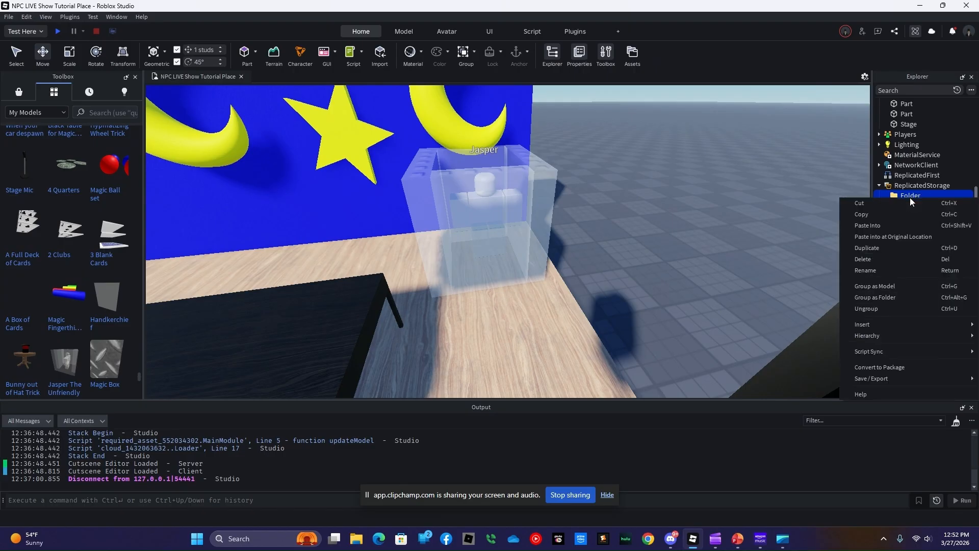
left_click(884, 273)
type("Jaspe")
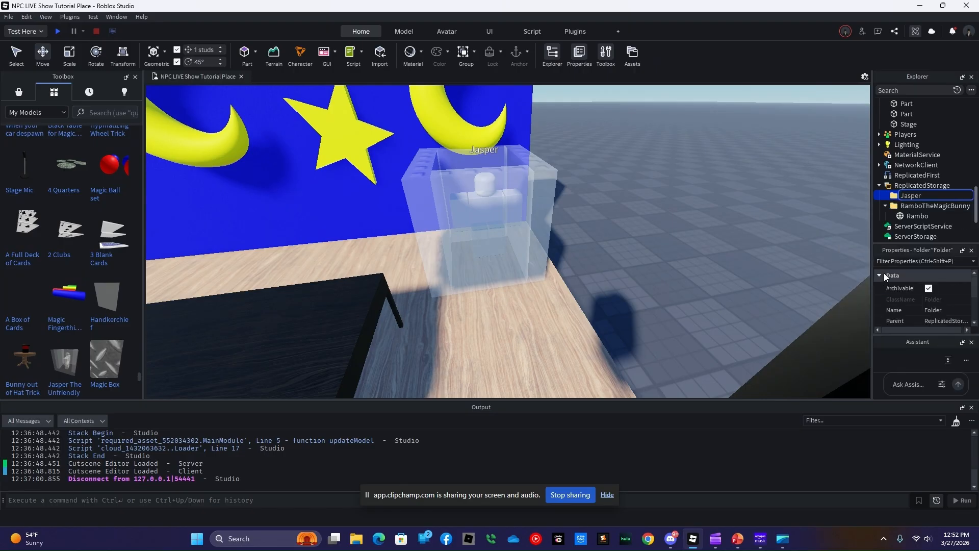
type("rTheUnfriendlyGhost")
key("Return")
Step: Move the Jasper model from the workspace into the JasperTheUnfriendlyGhost folder
scroll(910, 141, "up", 5)
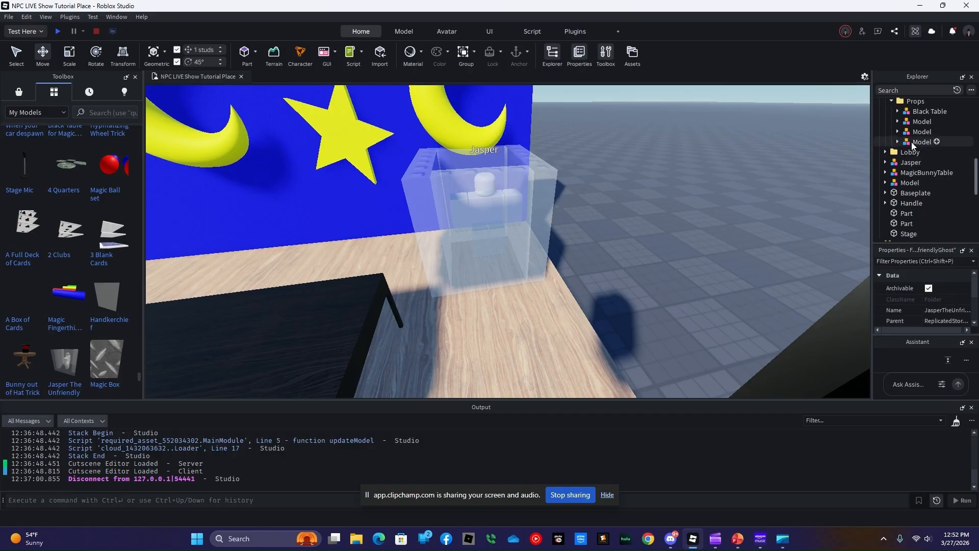
scroll(911, 141, "up", 5)
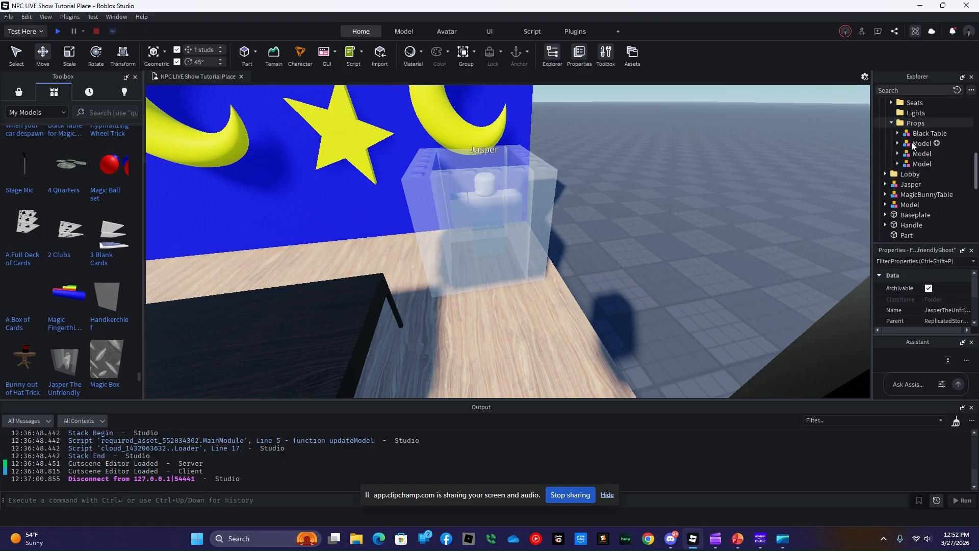
mouse_move(907, 185)
left_mouse_down()
mouse_move(916, 215)
mouse_move(916, 195)
left_mouse_up()
left_click(723, 292)
Step: Move the MagicBunnyTable and the transparent ghost box model into the Props folder
scroll(950, 118, "up", 4)
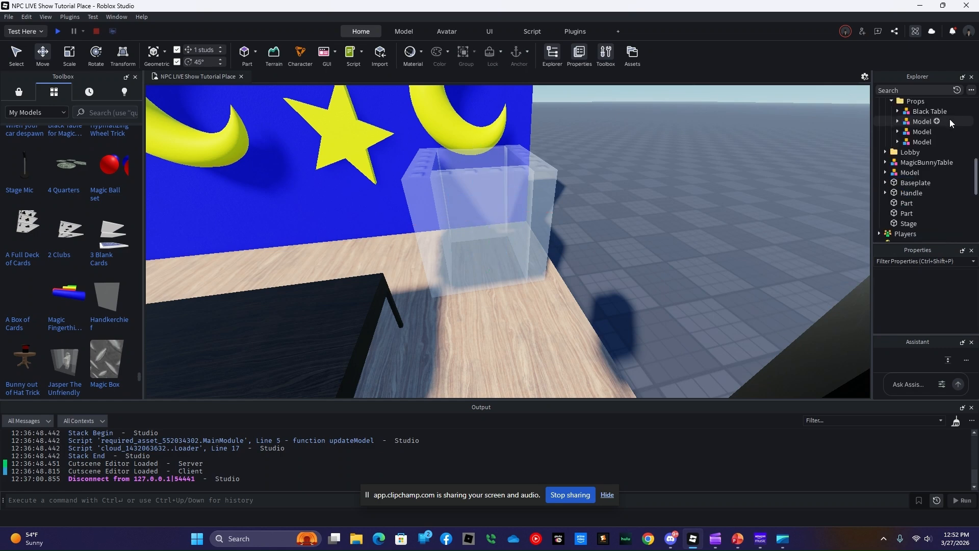
left_click(922, 162)
left_click(903, 172, "ctrl")
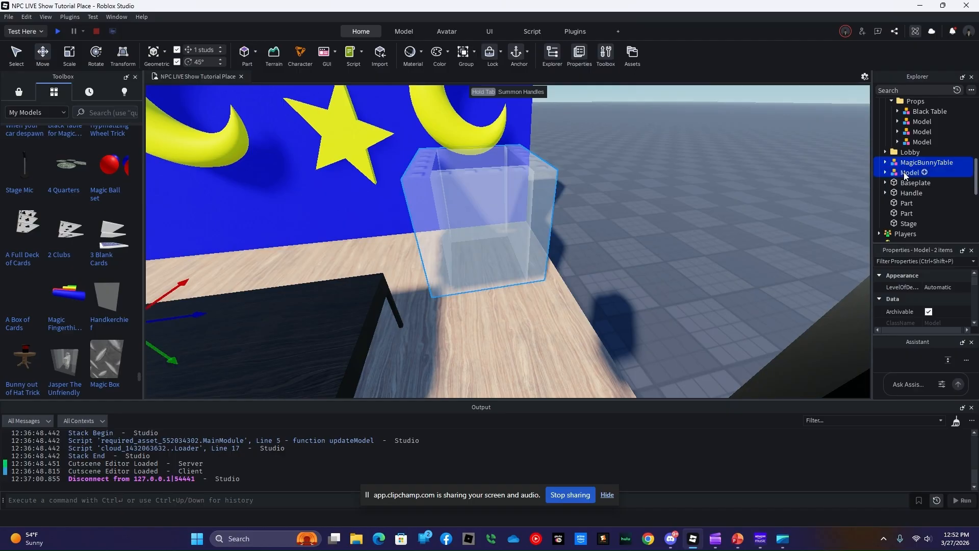
left_click_drag(905, 175, 908, 120)
left_click(726, 231)
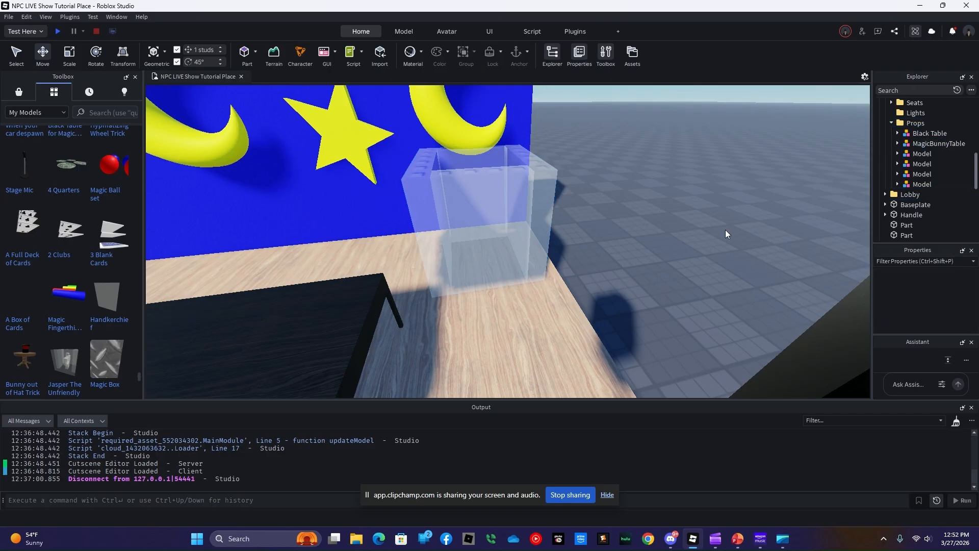
Step: Insert the SawBox Magic Trick model on the empty side of the stage and move its three objects into the Props folder
key("s")
right_click_drag(665, 259, 665, 259)
key("a")
key("w")
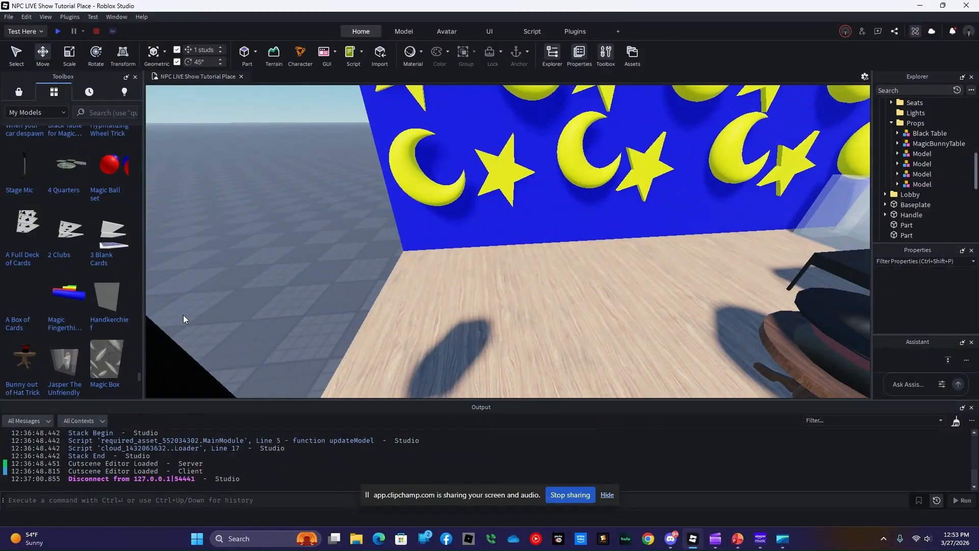
scroll(75, 308, "up", 5)
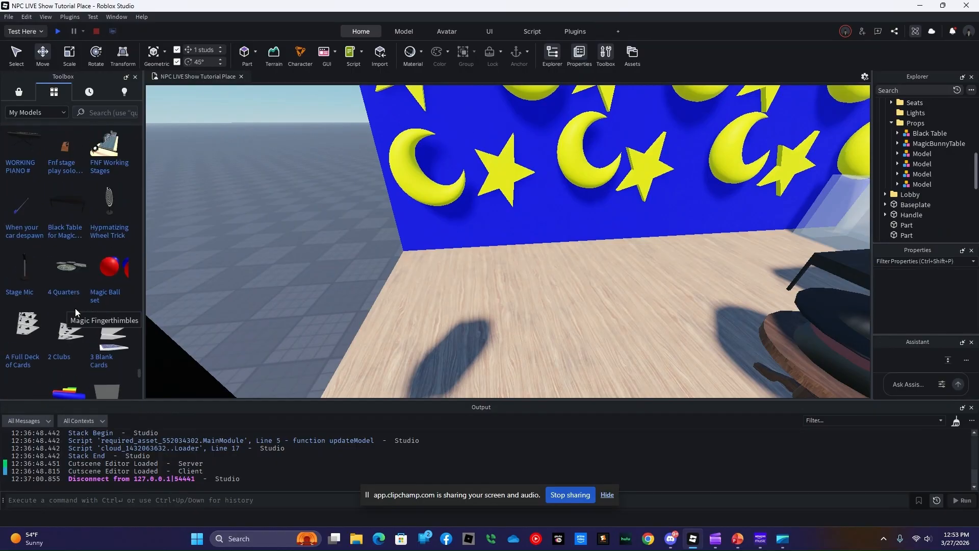
scroll(75, 308, "down", 7)
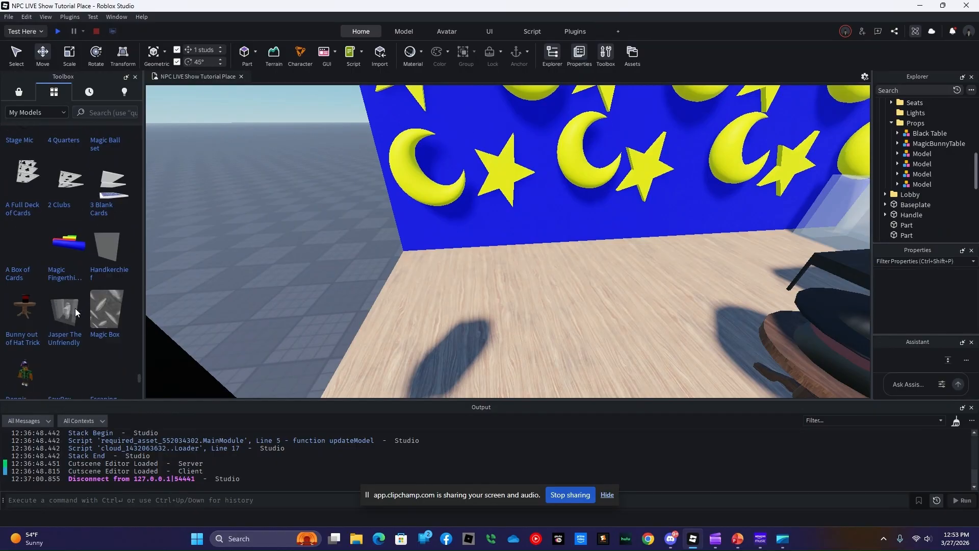
scroll(75, 312, "down", 1)
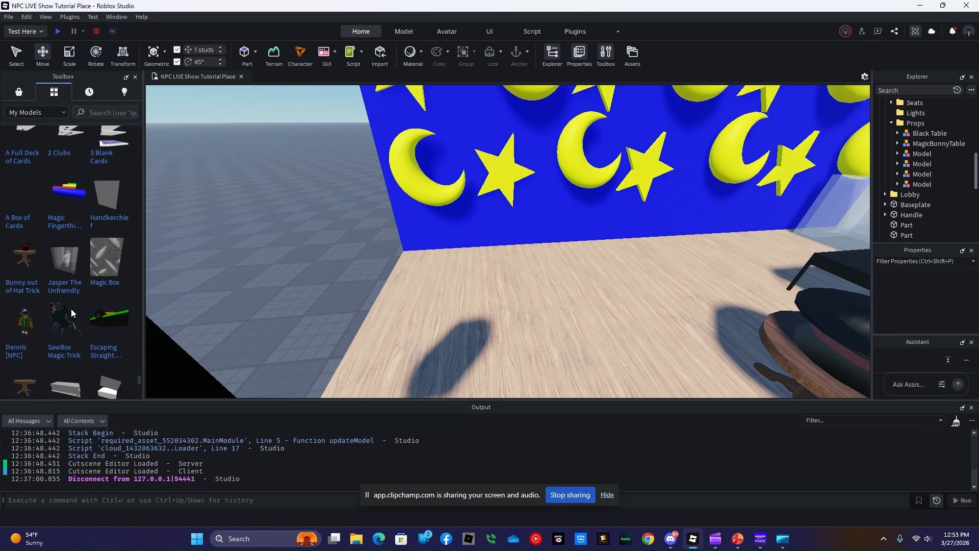
left_click_drag(333, 296, 473, 271)
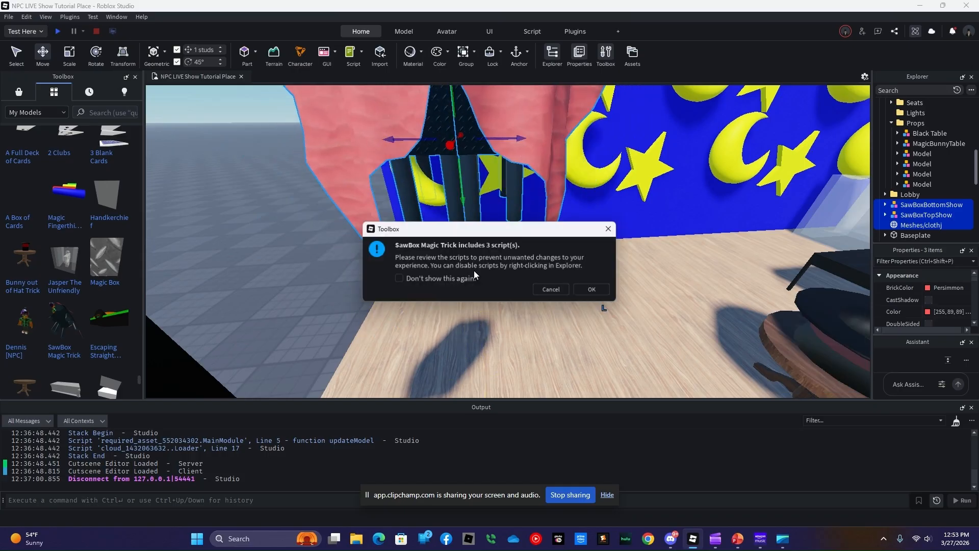
left_click(590, 289)
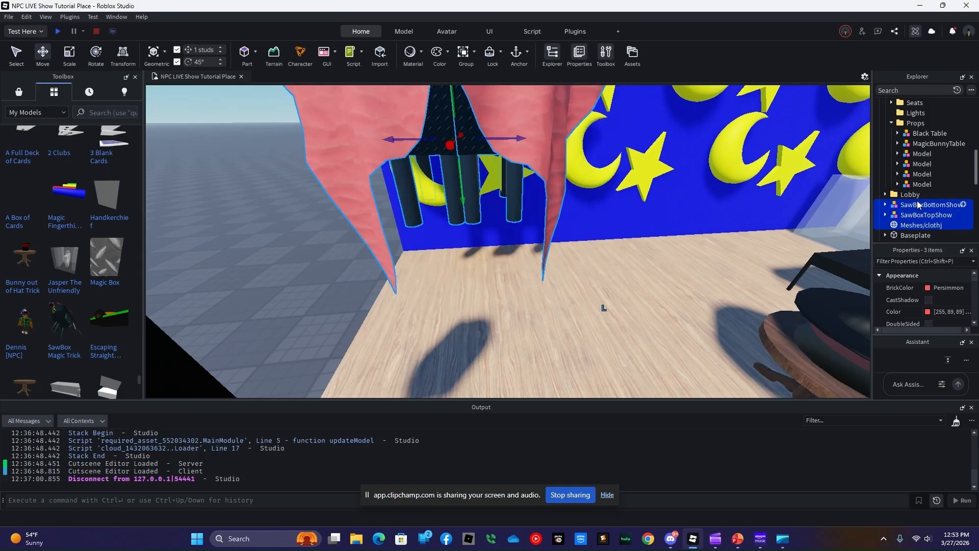
left_click_drag(918, 205, 917, 145)
scroll(914, 144, "down", 2)
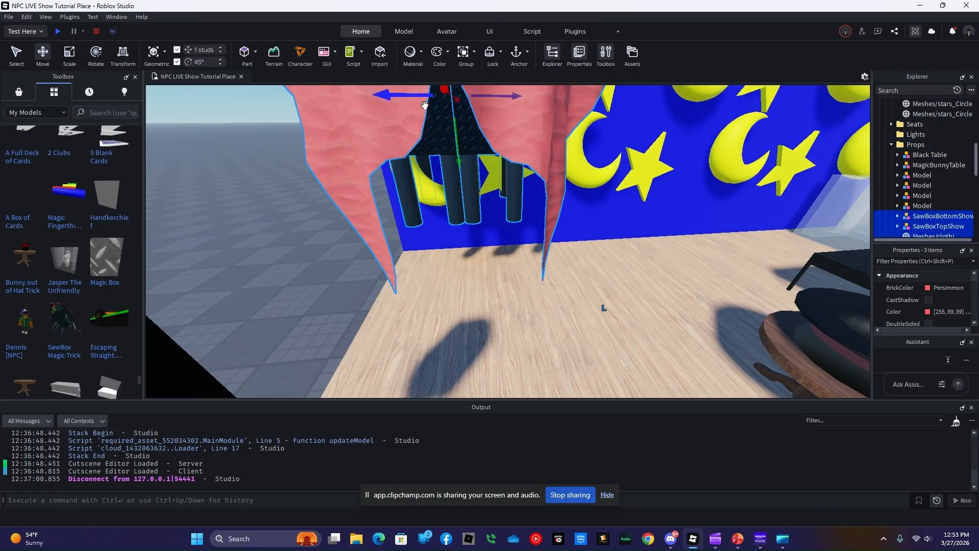
Step: Lower the cloth-covered saw box onto the stage floor and shift it 4 studs away from the backdrop toward the audience
left_click_drag(425, 104, 455, 214)
key("w")
key("a")
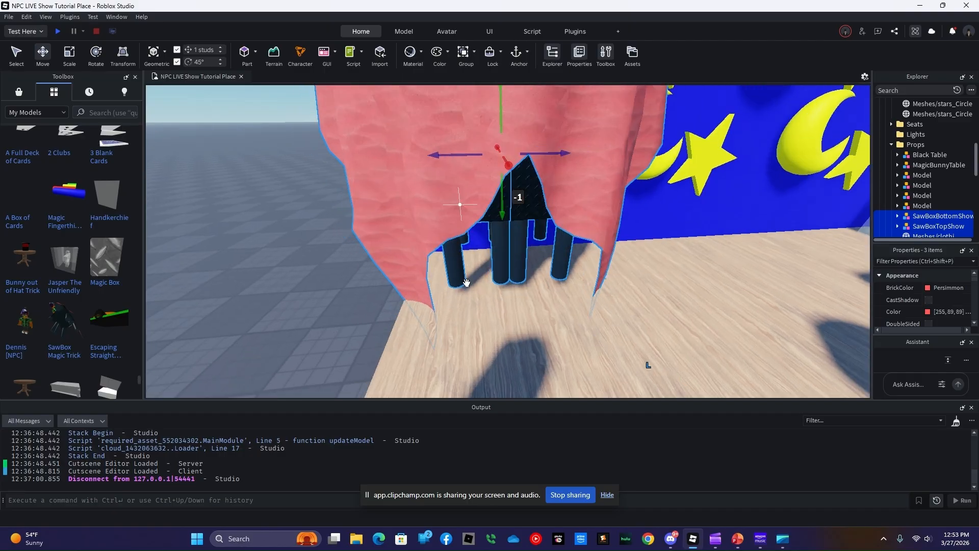
key("s")
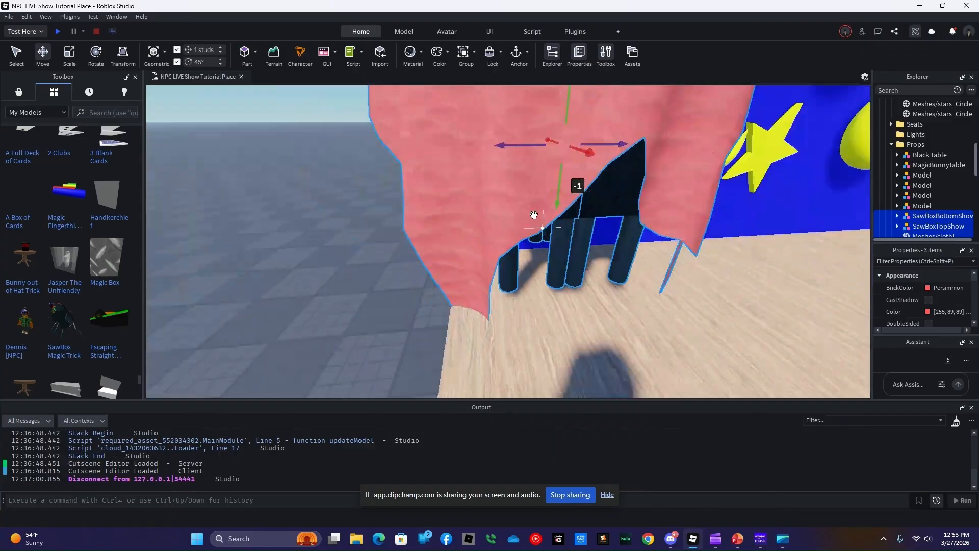
key("s")
key("d")
mouse_move(534, 215)
right_mouse_down()
mouse_move(555, 212)
mouse_move(546, 217)
right_mouse_up()
key("w")
left_click_drag(528, 220, 496, 231)
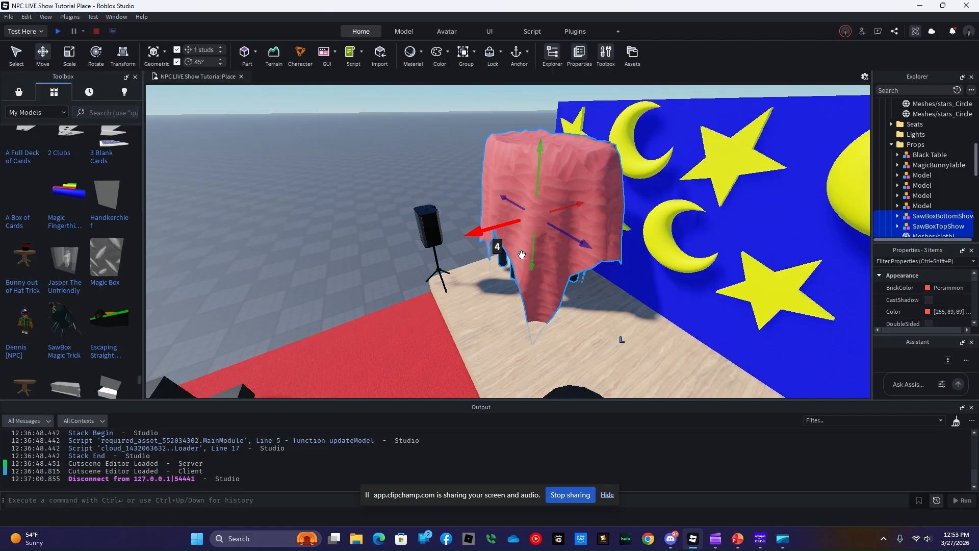
Step: Rotate the saw box and its cloth together about the vertical axis
left_click(96, 52)
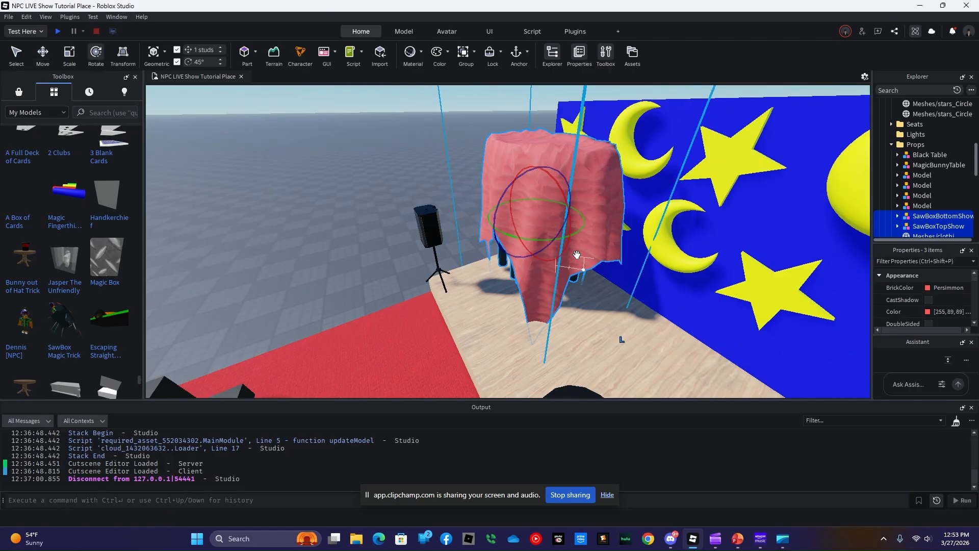
left_click_drag(574, 233, 406, 208)
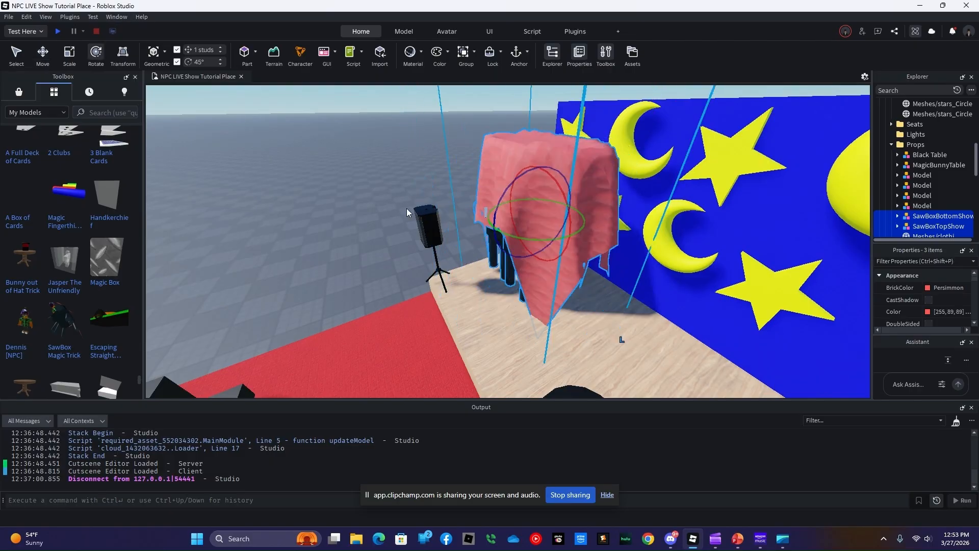
key("s")
right_click_drag(406, 209, 406, 208)
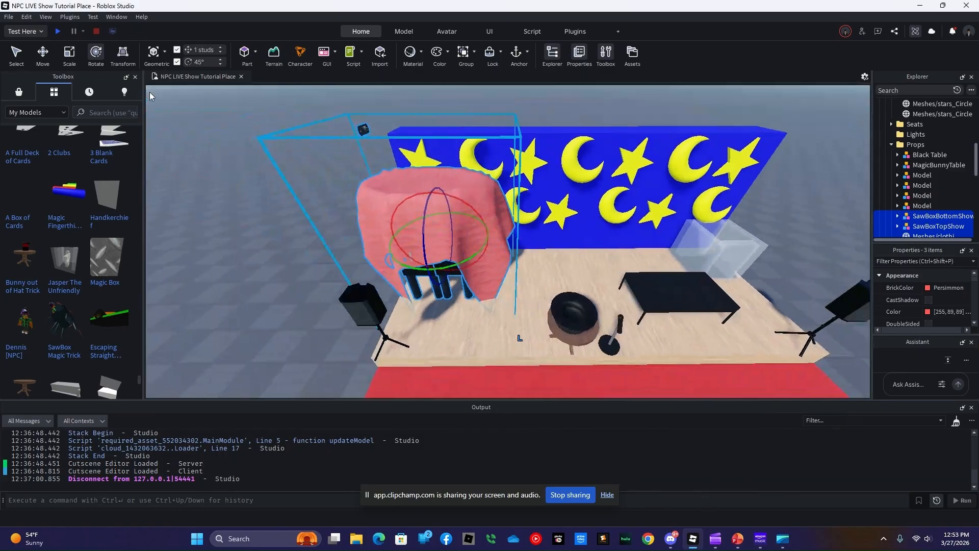
Step: Move the saw box and its cloth 2 studs sideways toward the middle of the stage
left_click(41, 53)
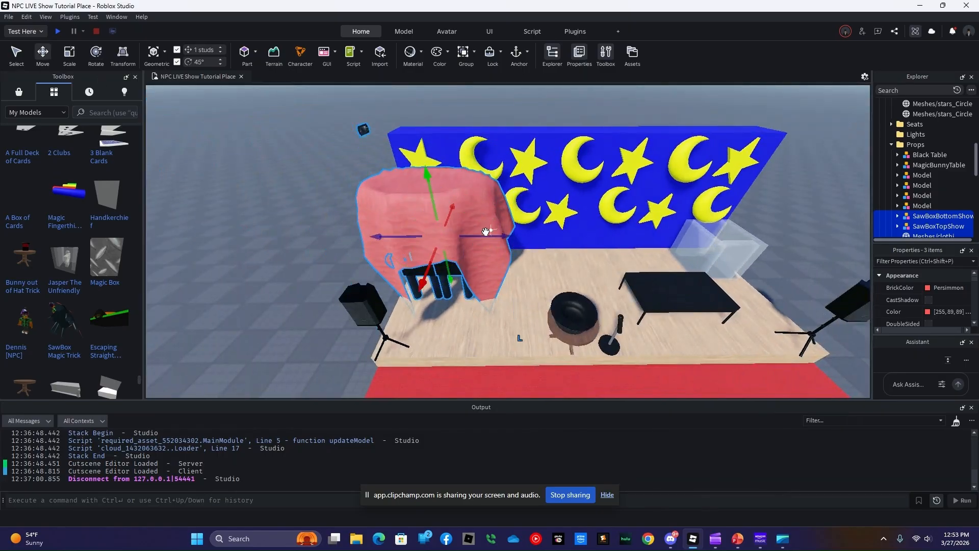
left_click_drag(485, 233, 493, 241)
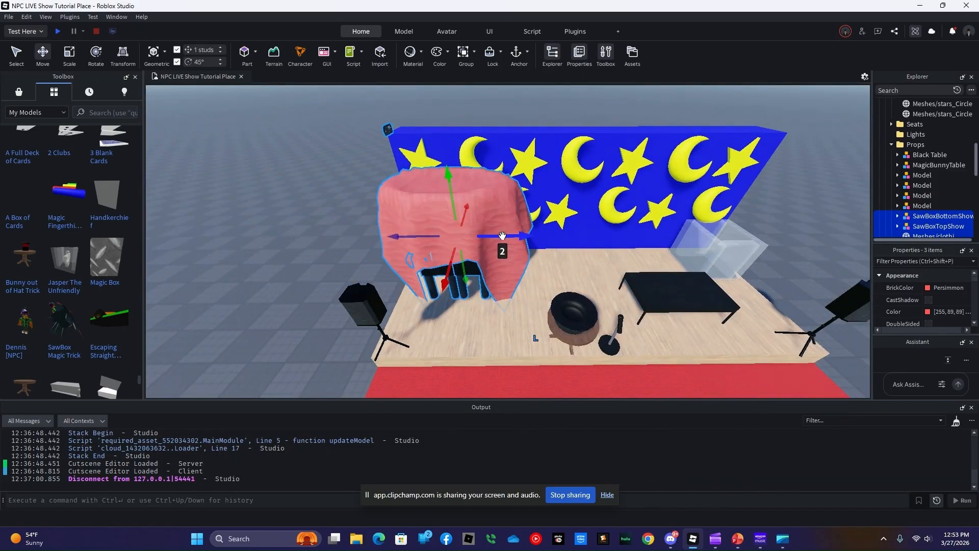
left_click(341, 285)
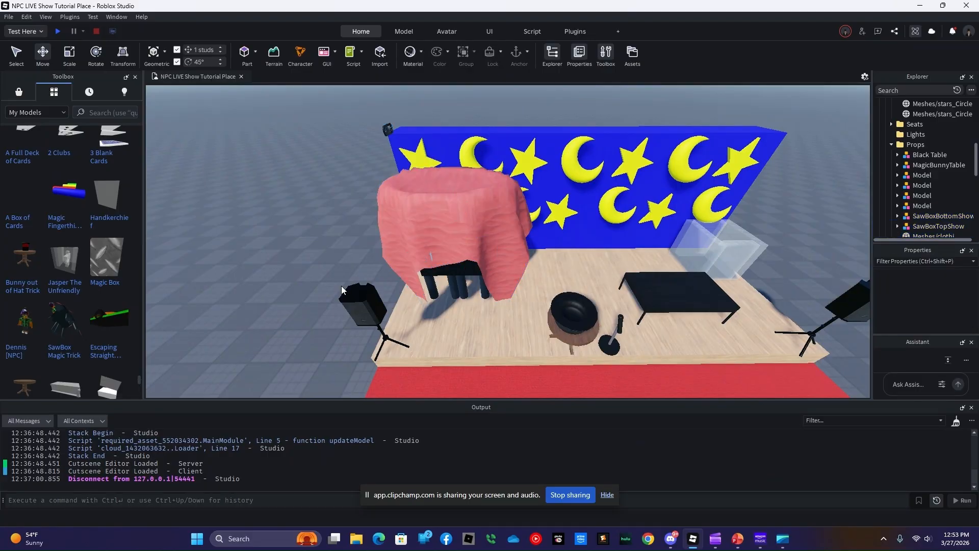
key("d")
key("w")
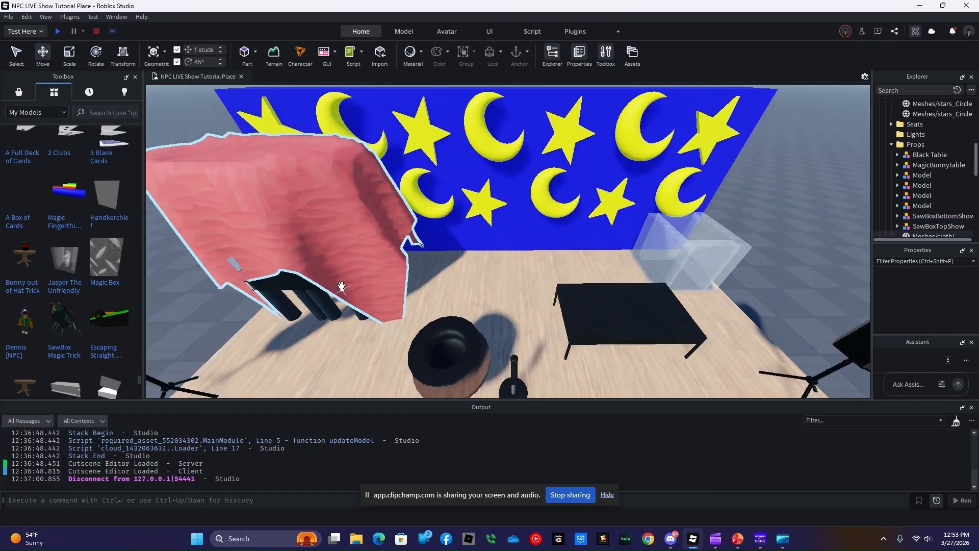
key("w")
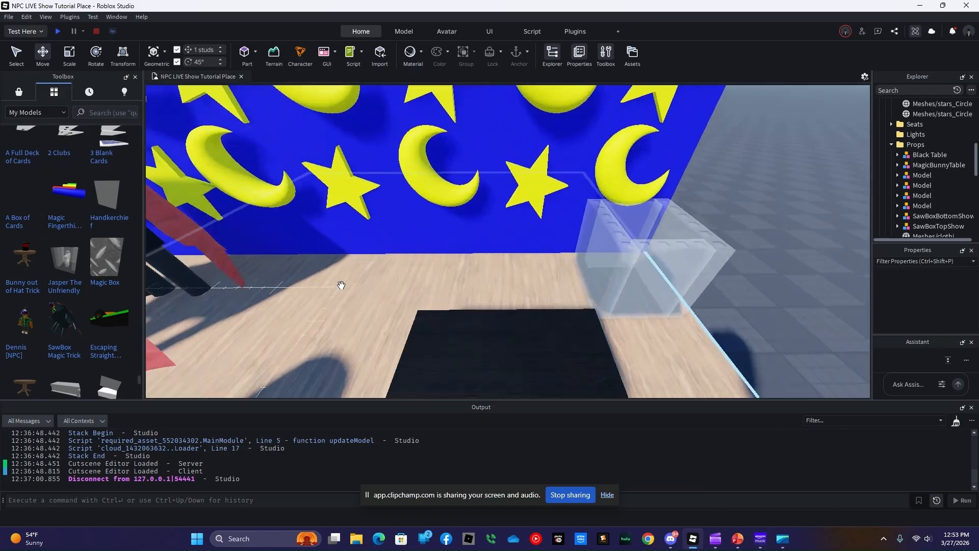
key("w")
right_click_drag(512, 266, 516, 265)
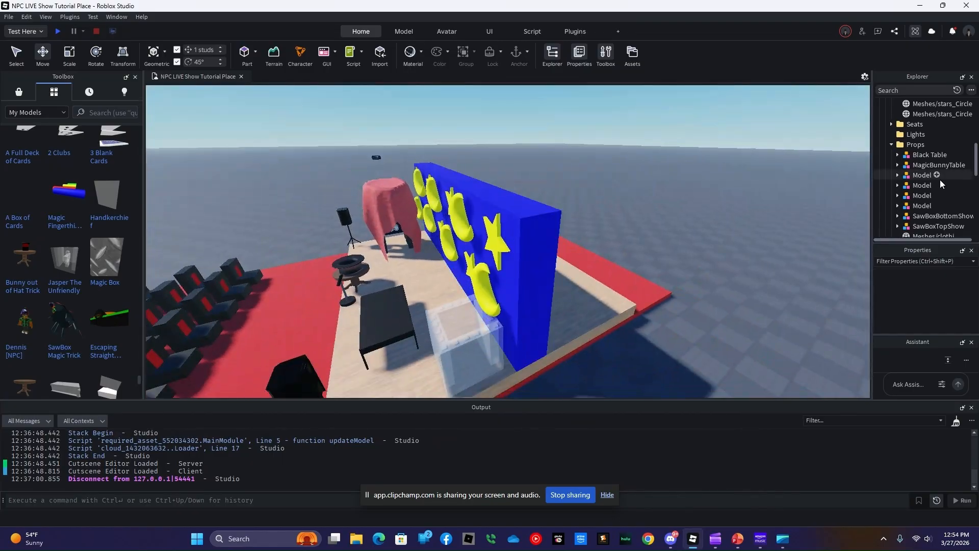
Step: Move the blue backdrop wall together with all its moon and star decorations 5 studs back, away from the audience
scroll(941, 179, "up", 3)
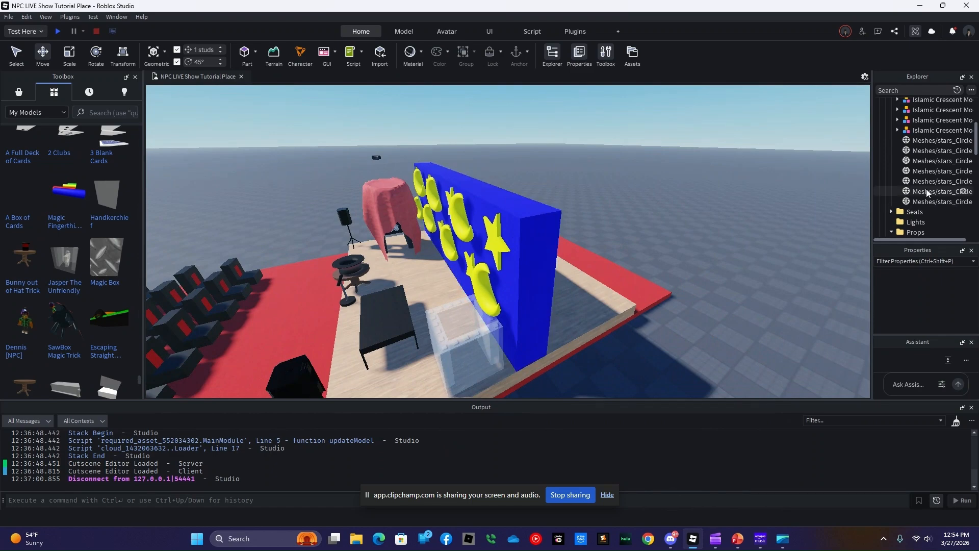
scroll(926, 192, "up", 2)
left_click(925, 112)
left_click(928, 123, "shift")
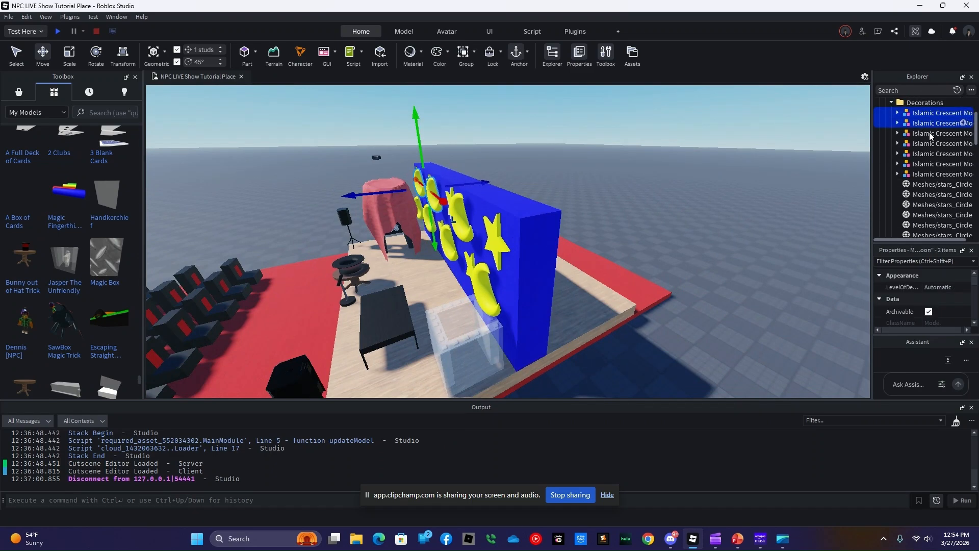
left_click_drag(929, 132, 924, 218)
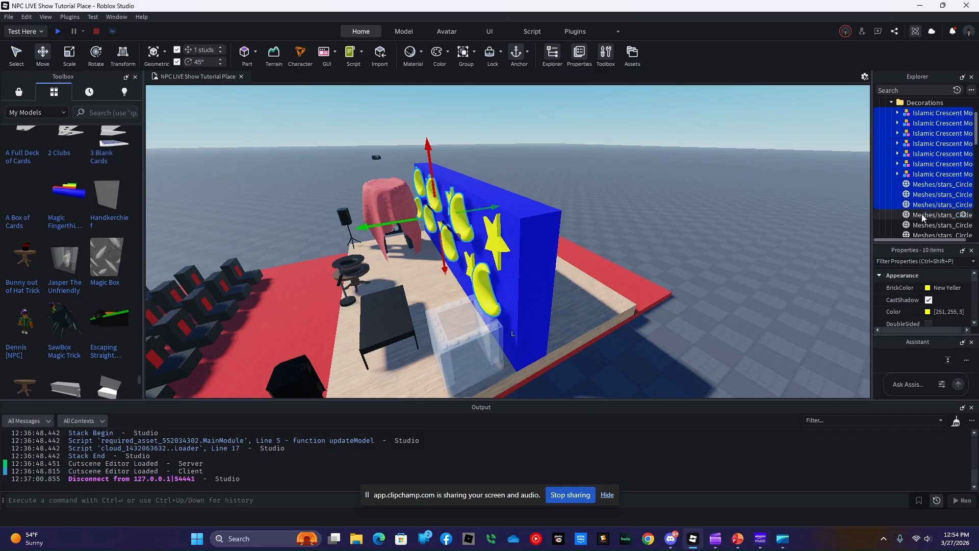
left_click(922, 215, "ctrl")
left_click(921, 225, "ctrl")
scroll(928, 186, "down", 2)
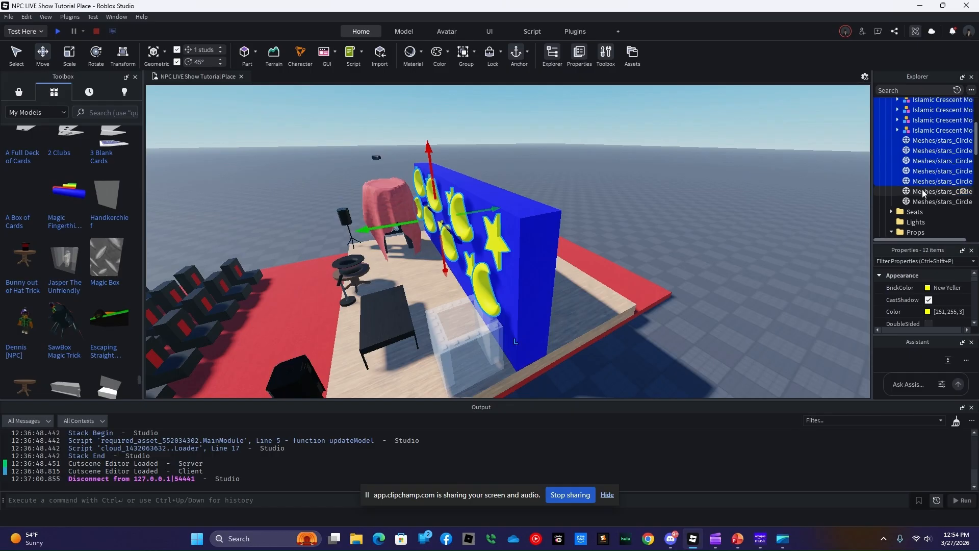
left_click(925, 192, "ctrl")
left_click(925, 203, "ctrl")
scroll(924, 204, "down", 5)
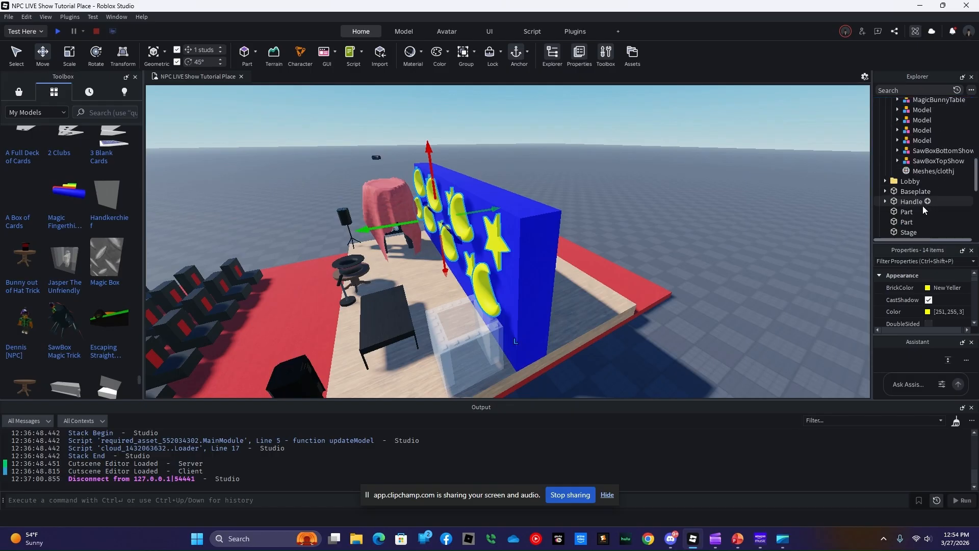
scroll(925, 210, "down", 2)
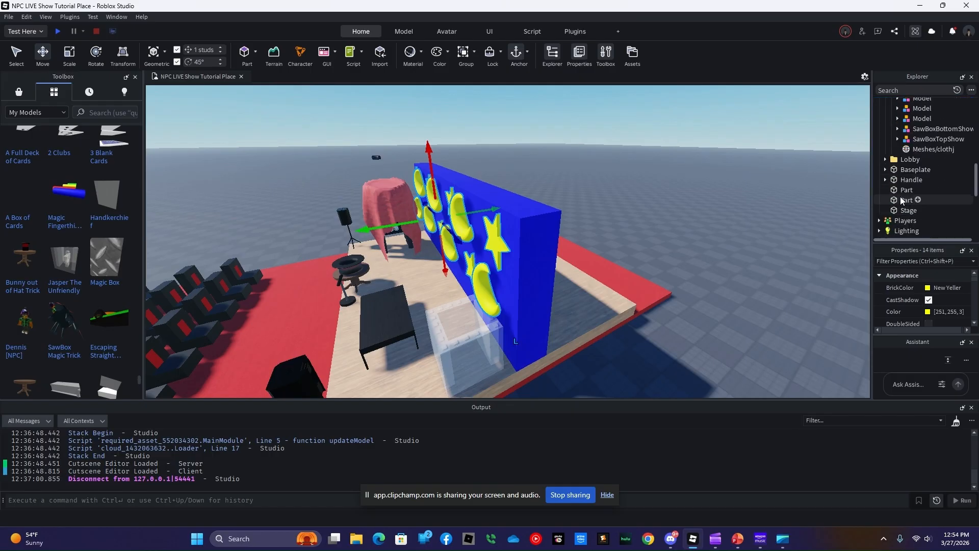
left_click(903, 201, "ctrl")
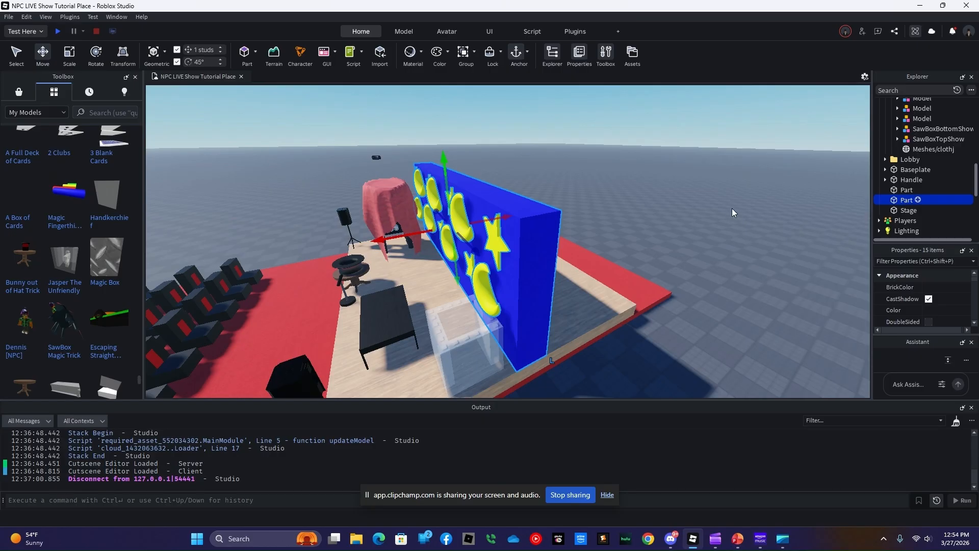
left_click_drag(505, 219, 528, 209)
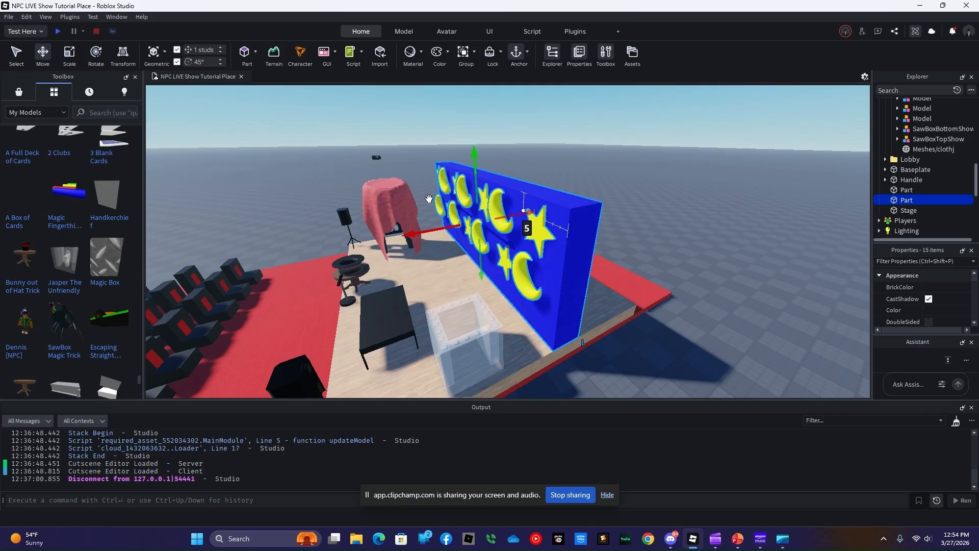
Step: Move the transparent Jasper ghost box 6 studs back toward the backdrop
scroll(923, 167, "up", 2)
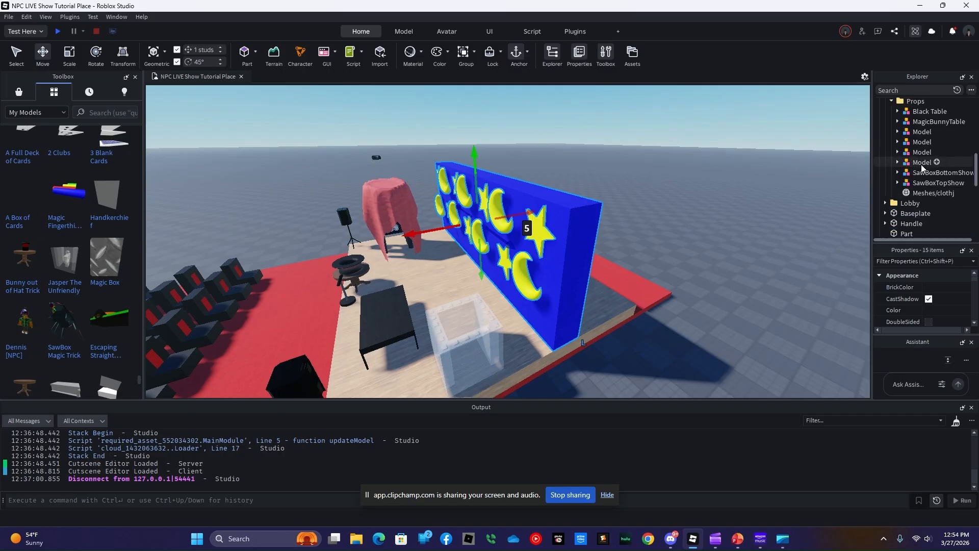
left_click(920, 132)
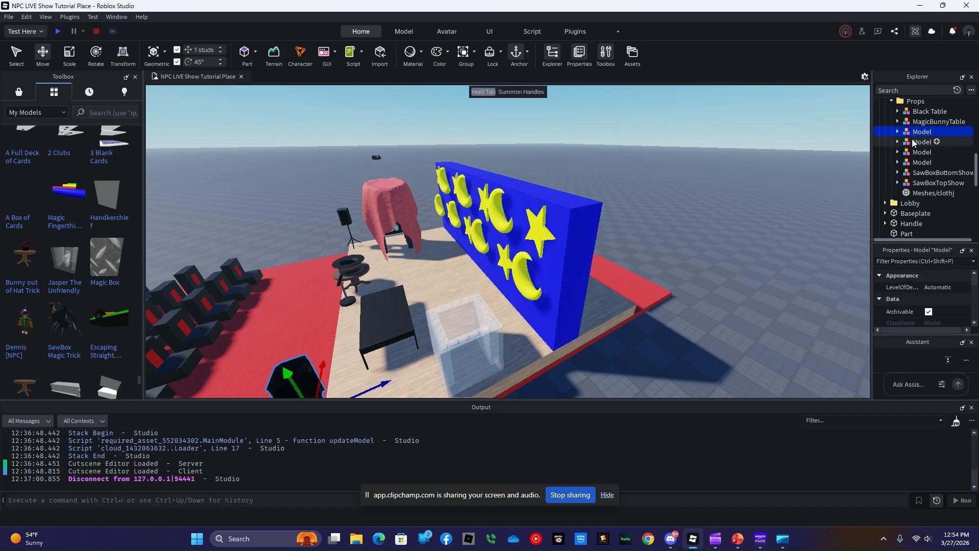
left_click(920, 141)
left_click(918, 151)
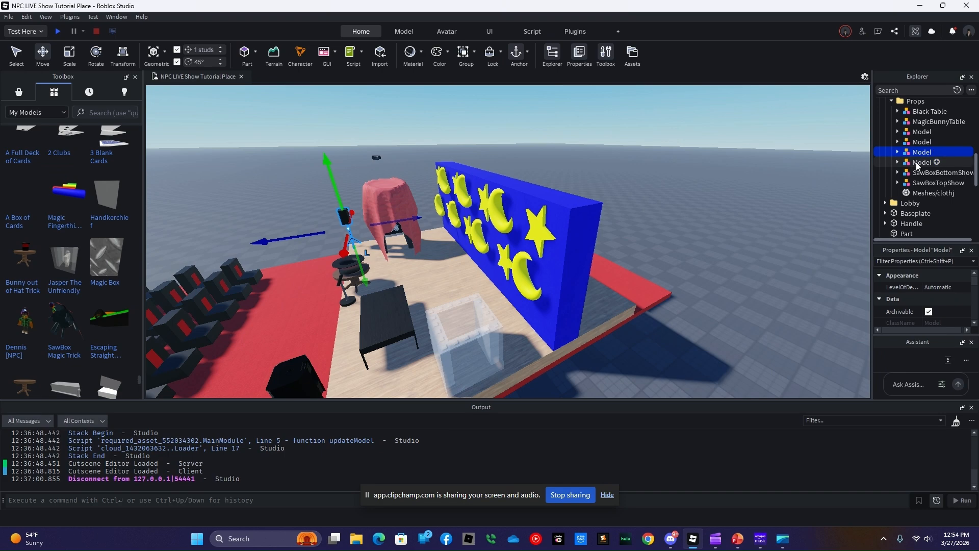
left_click(917, 164)
left_click_drag(528, 316, 563, 300)
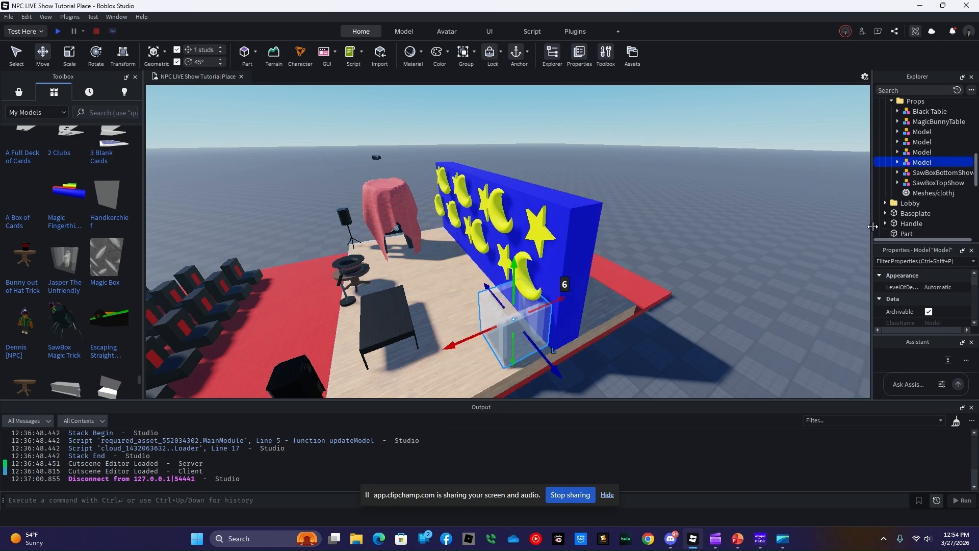
Step: Move both saw box parts and the pink cloth together 6 studs back toward the backdrop
left_click(928, 173)
left_click(922, 195, "ctrl")
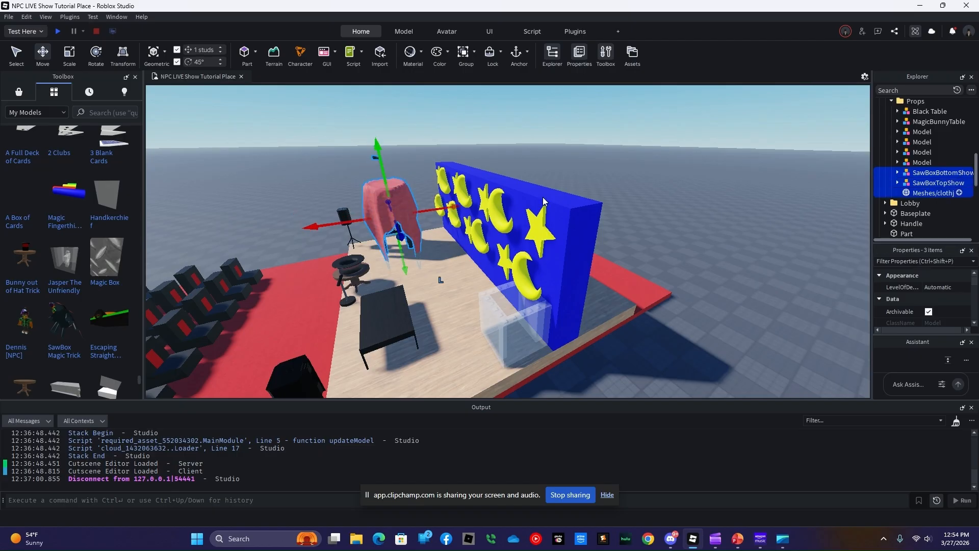
left_click_drag(447, 210, 476, 201)
Step: Insert the round wooden table model beside the bunny hat table and move UnRulyTable2 into the Props folder
right_click_drag(488, 303, 485, 303)
scroll(486, 303, "up", 10)
key("a")
key("d")
key("a")
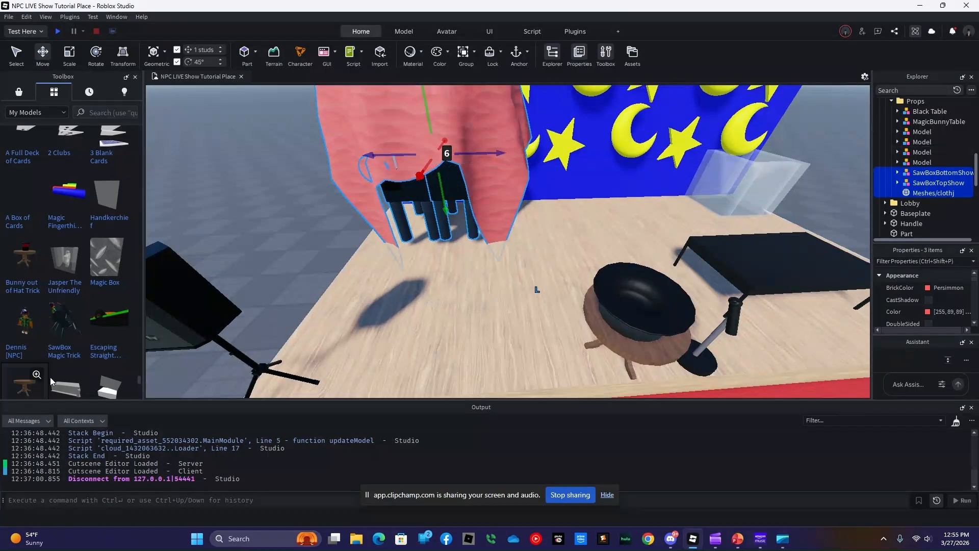
left_click_drag(51, 379, 469, 350)
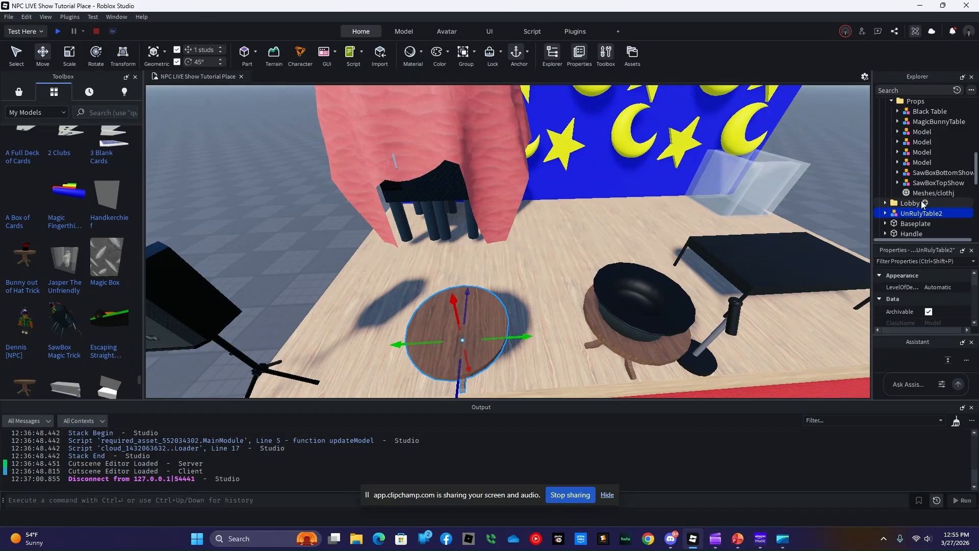
left_click_drag(924, 205, 918, 103)
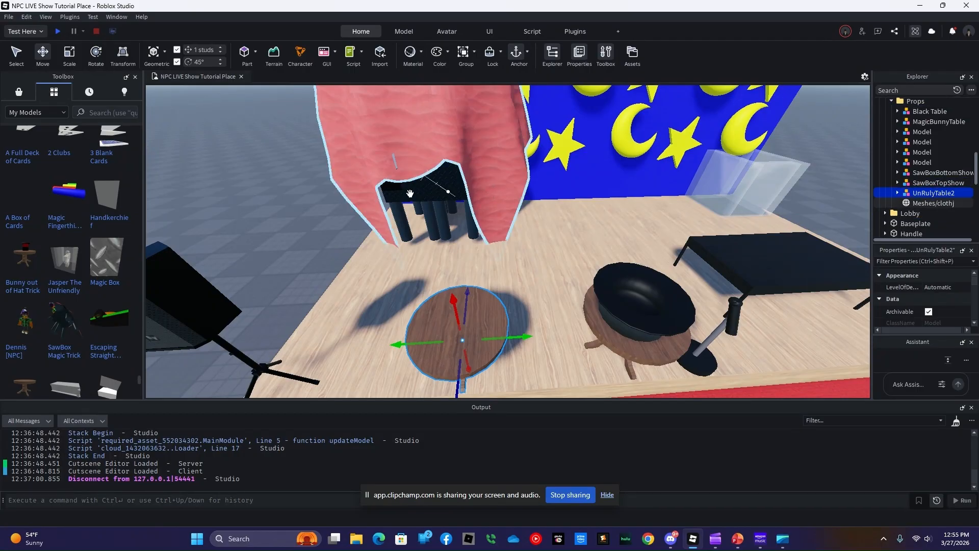
left_click(283, 244)
Step: Insert the Magic Box model on the stage in front of the backdrop, between the saw box and the transparent ghost box
key("d")
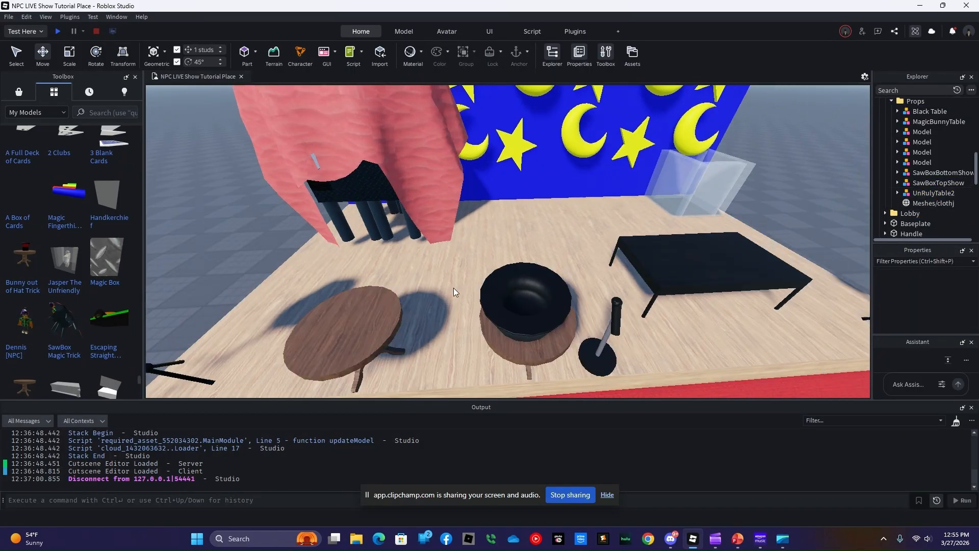
key("d")
key("w")
key("a")
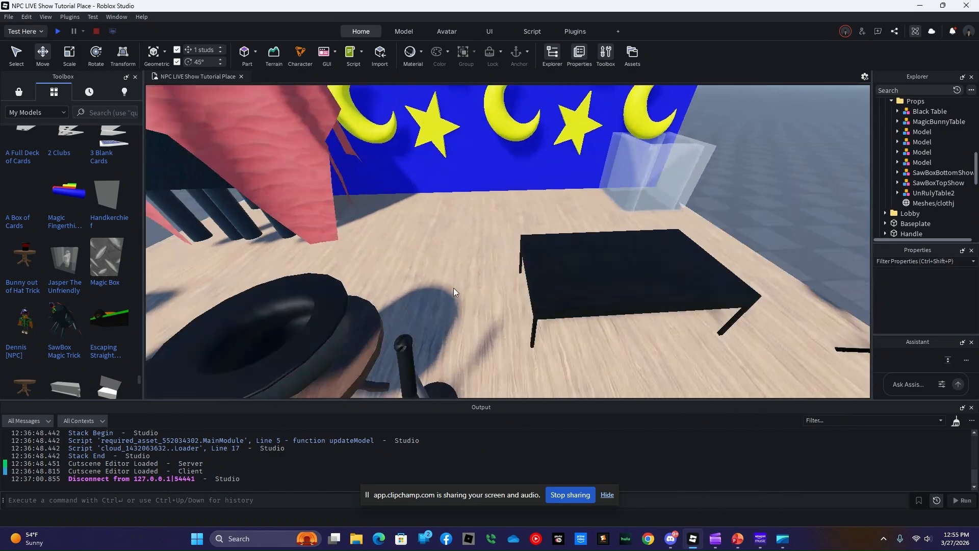
key("a")
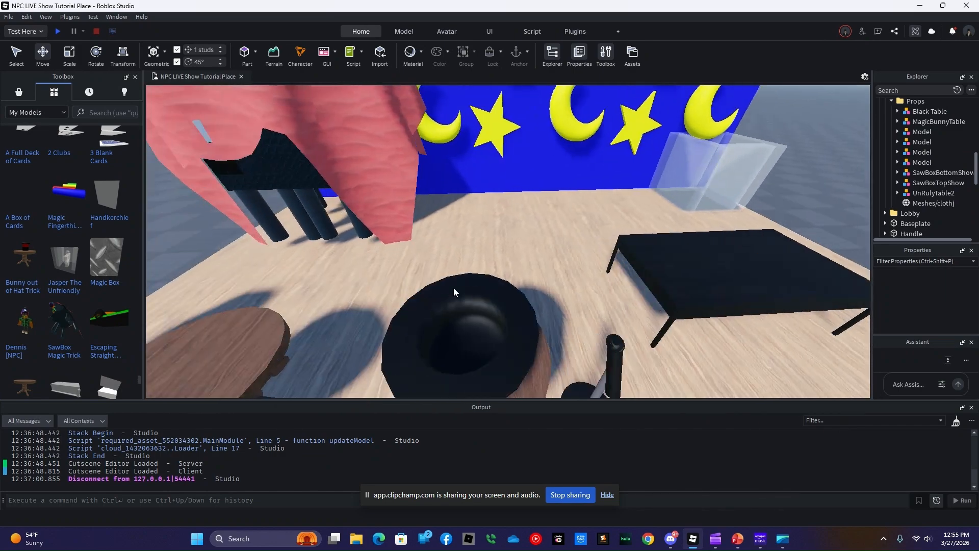
key("d")
key("d")
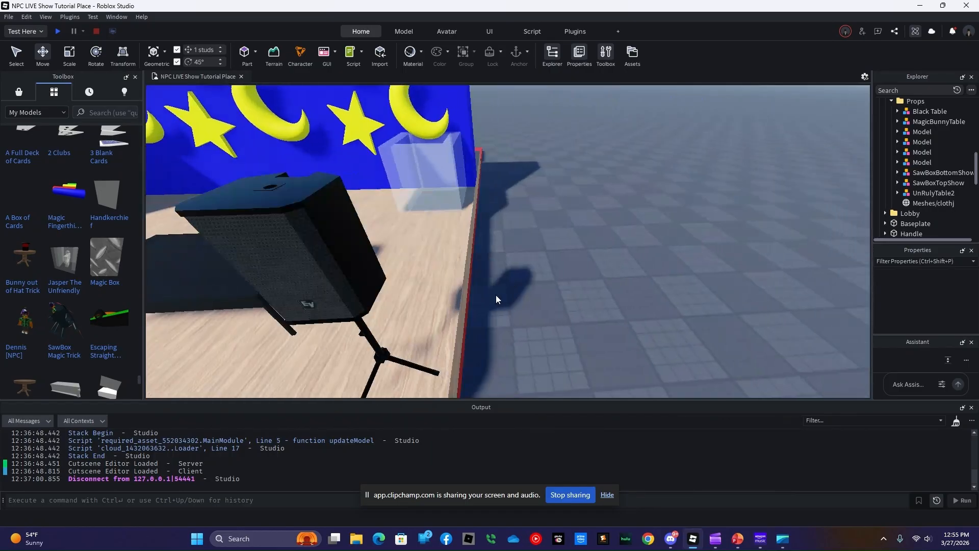
right_click_drag(490, 294, 469, 286)
key("w")
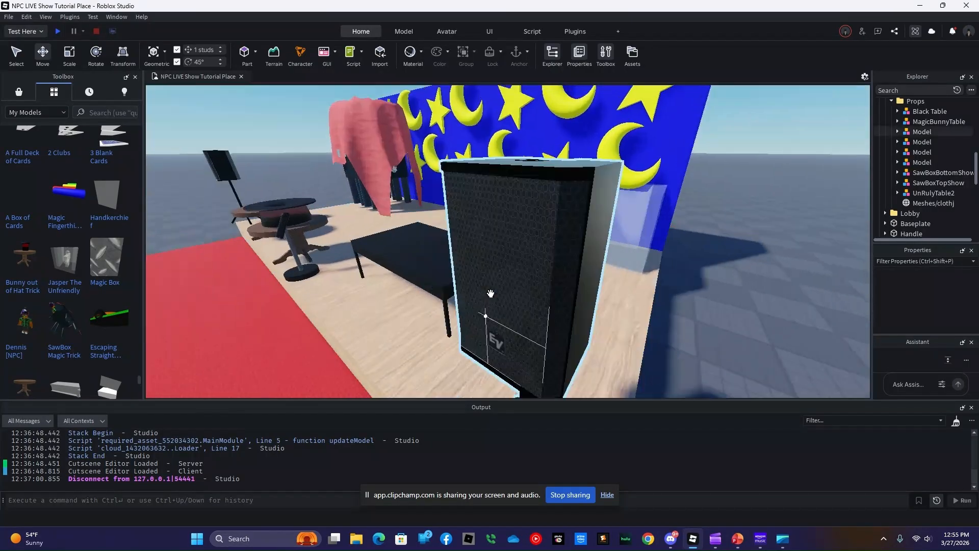
key("w")
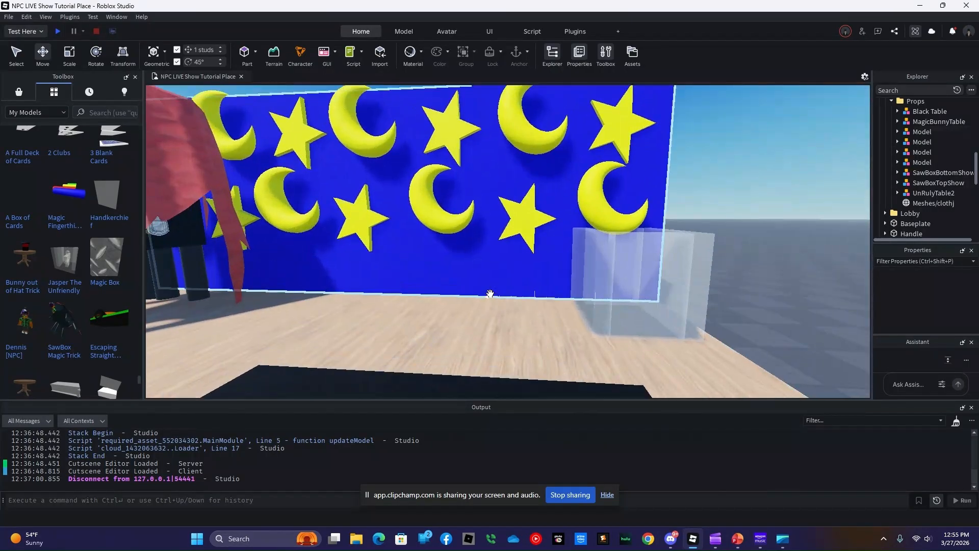
key("w")
right_click_drag(488, 293, 481, 291)
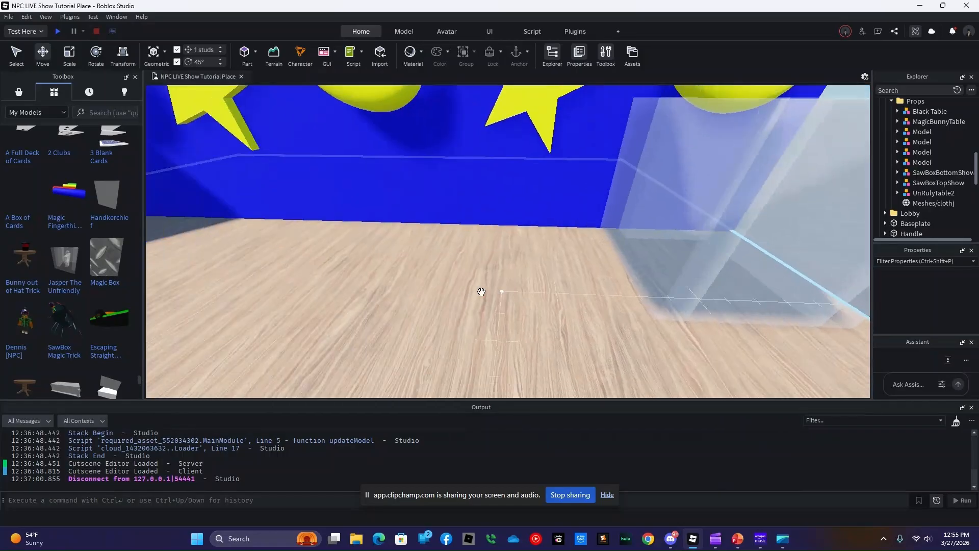
key("s")
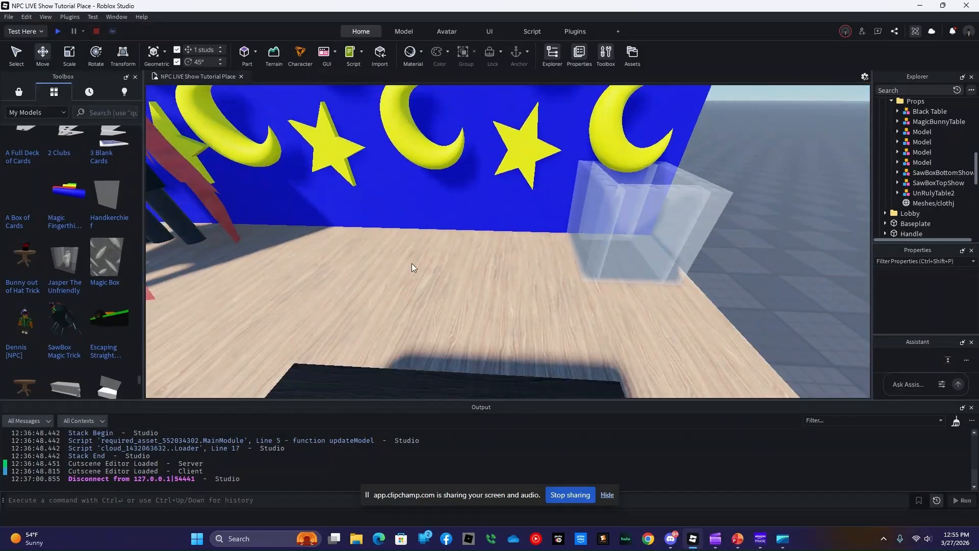
left_click_drag(411, 263, 460, 255)
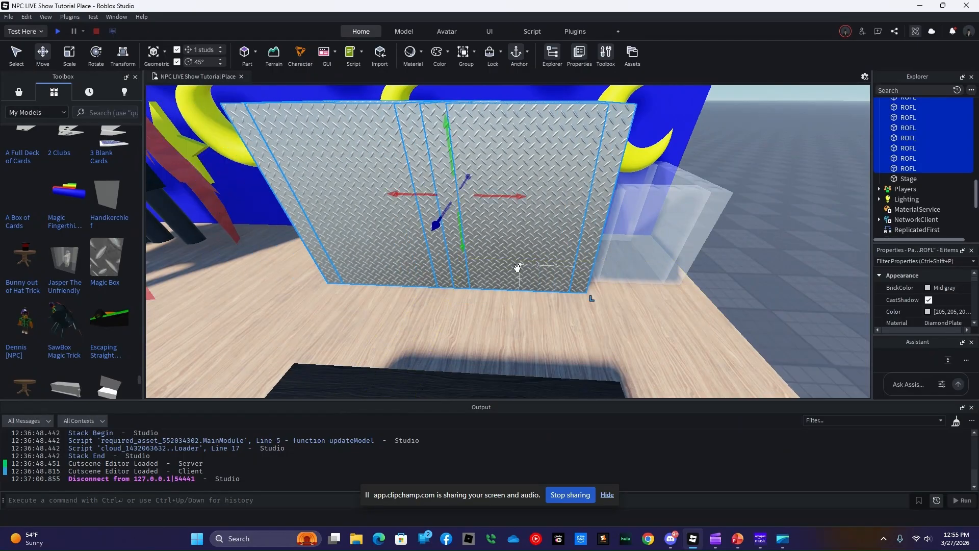
Step: Shift the Magic Box 1 stud away from the backdrop toward the audience
key("d")
right_click_drag(515, 268, 516, 268)
key("f")
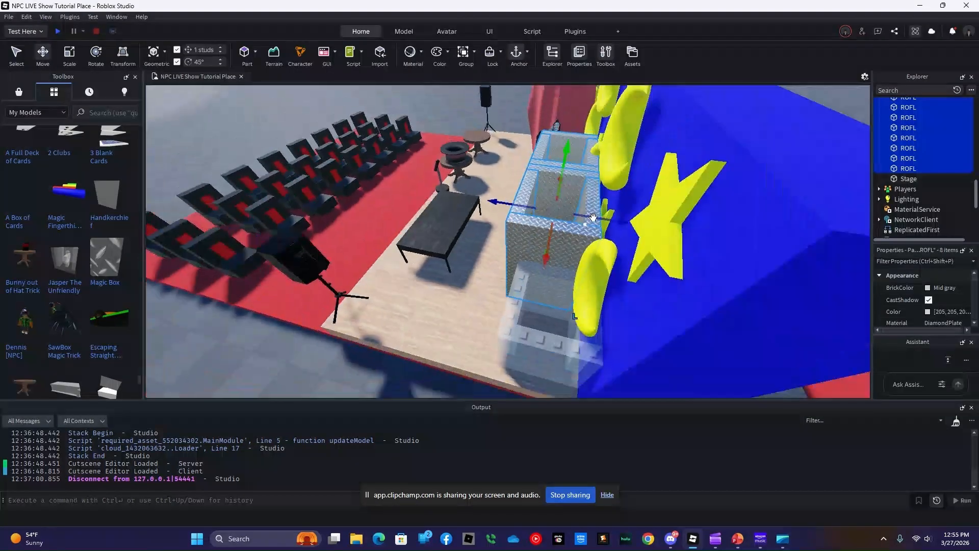
left_click_drag(607, 218, 600, 219)
key("a")
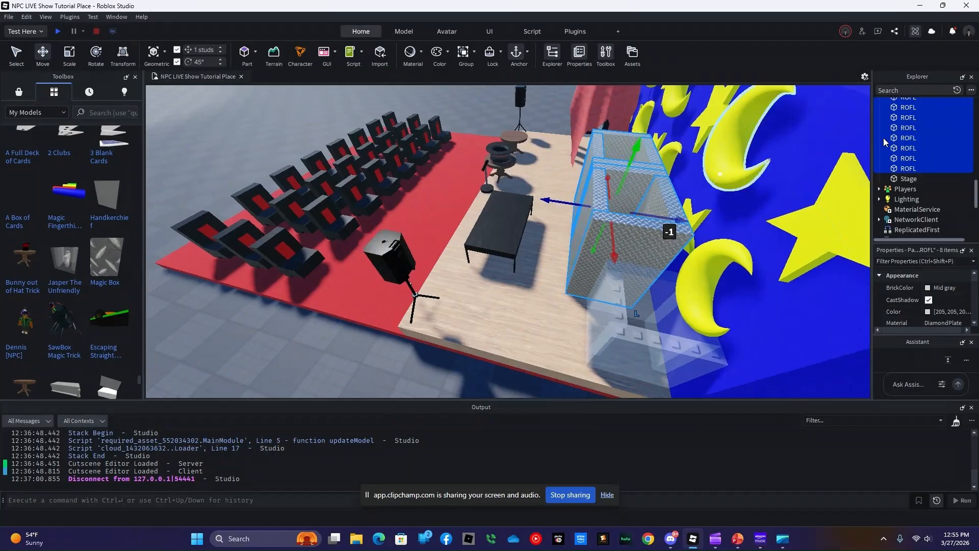
Step: Slide the Magic Box sideways, clear of the transparent ghost box and toward the middle of the stage
scroll(907, 166, "up", 2)
scroll(907, 165, "up", 1)
key("a")
right_click_drag(465, 254, 478, 249)
key("a")
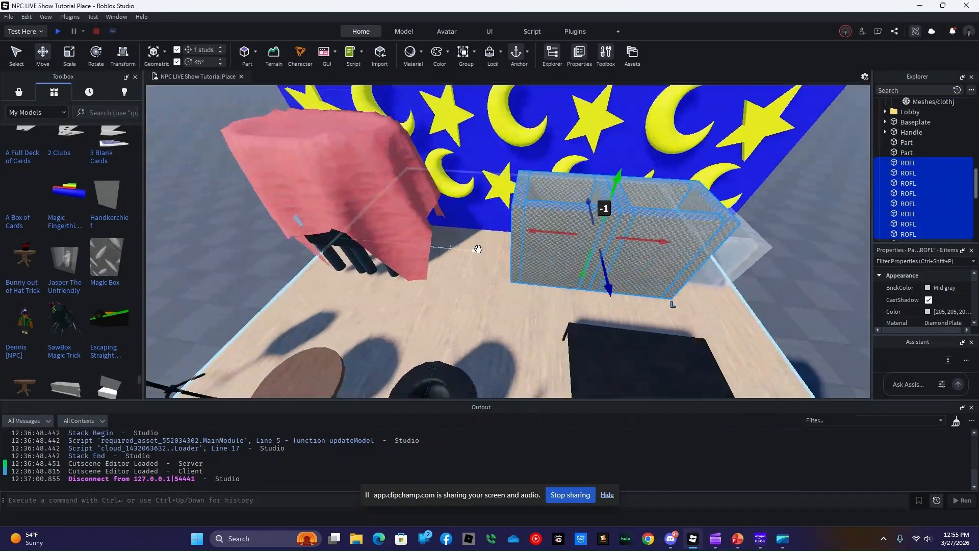
key("d")
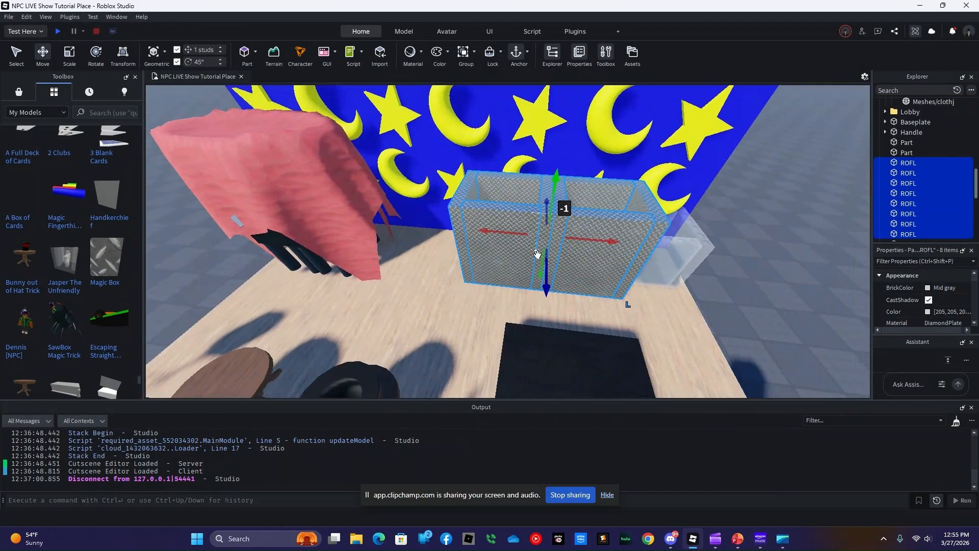
key("a")
key("s")
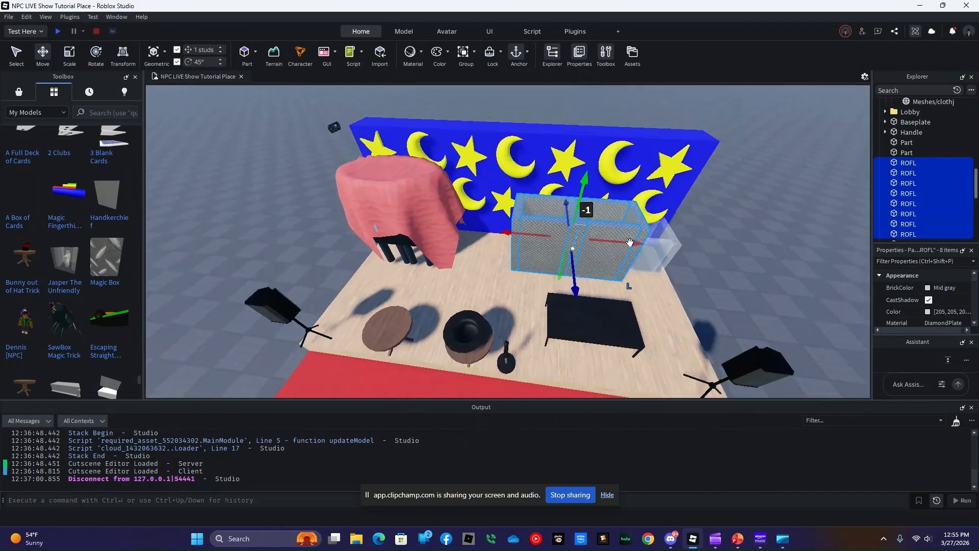
key("d")
left_click_drag(629, 242, 555, 271)
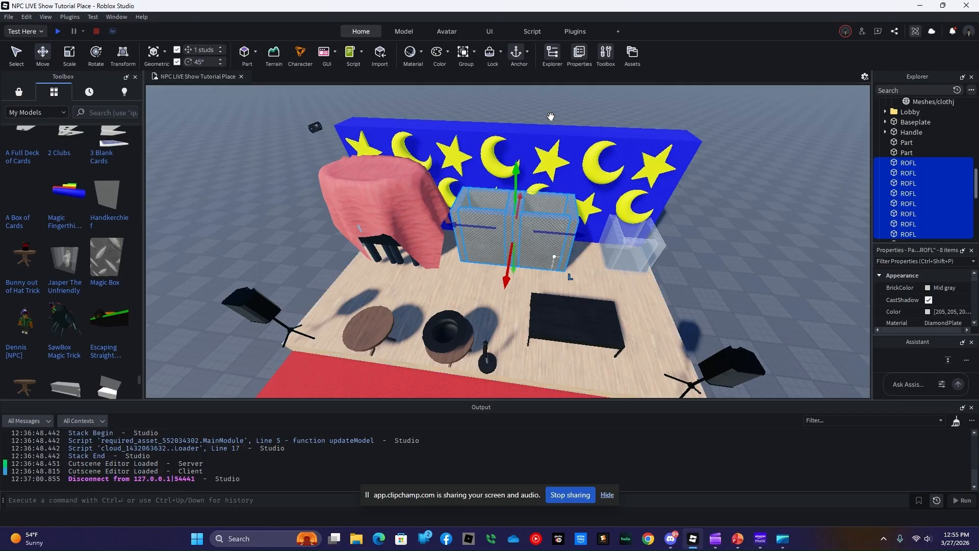
Step: Rename the Magic Box's front panel on the ghost box side to Door
left_click(780, 197)
left_click(879, 203)
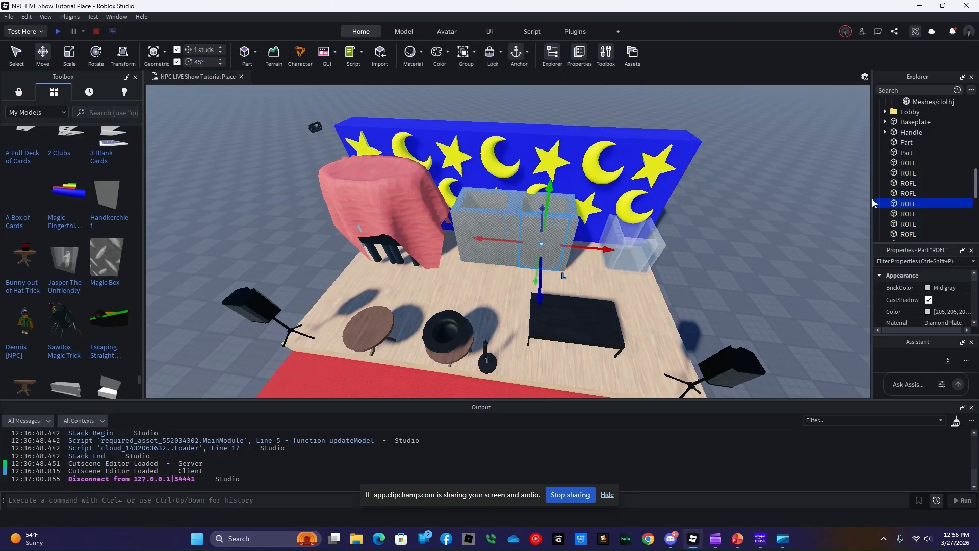
right_click(903, 204)
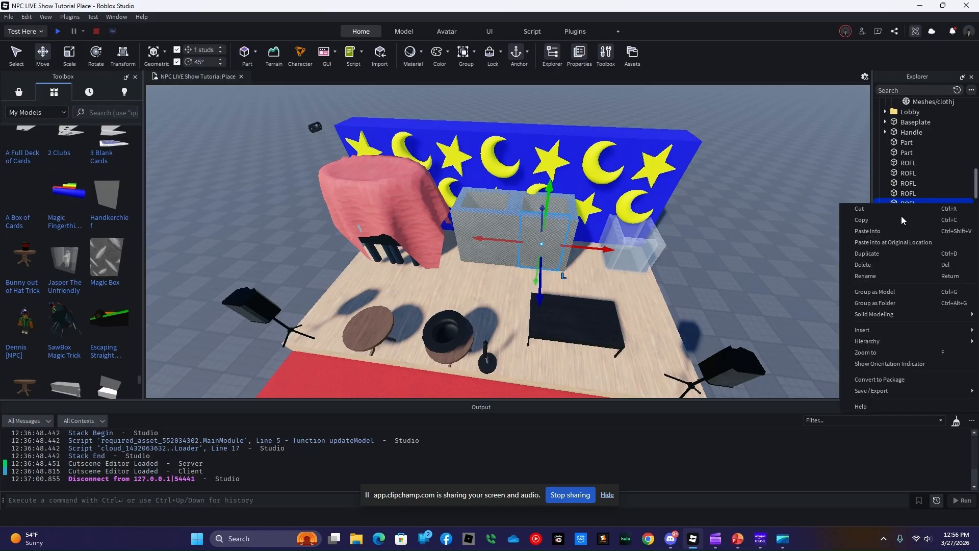
left_click(876, 276)
type("Door")
key("Return")
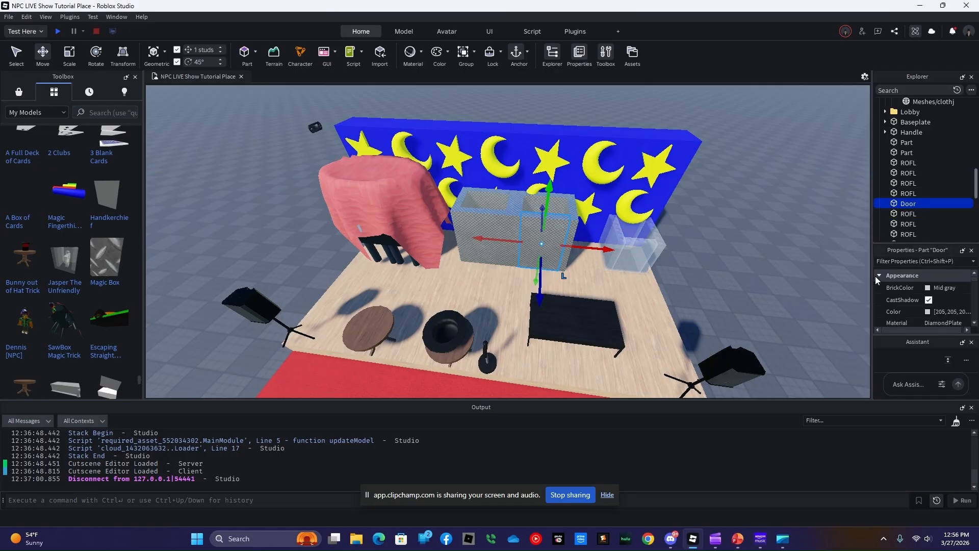
left_click(913, 174)
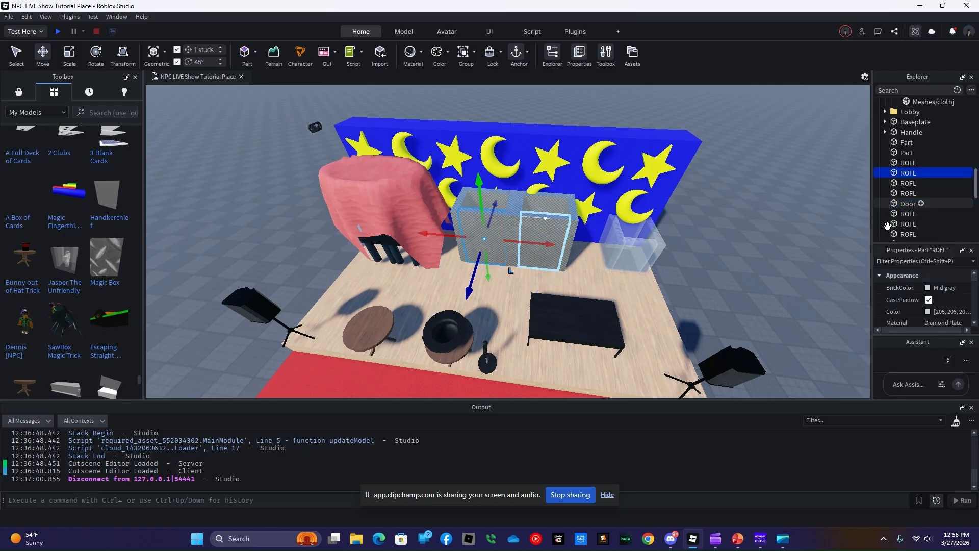
right_click(913, 174)
left_click(883, 237)
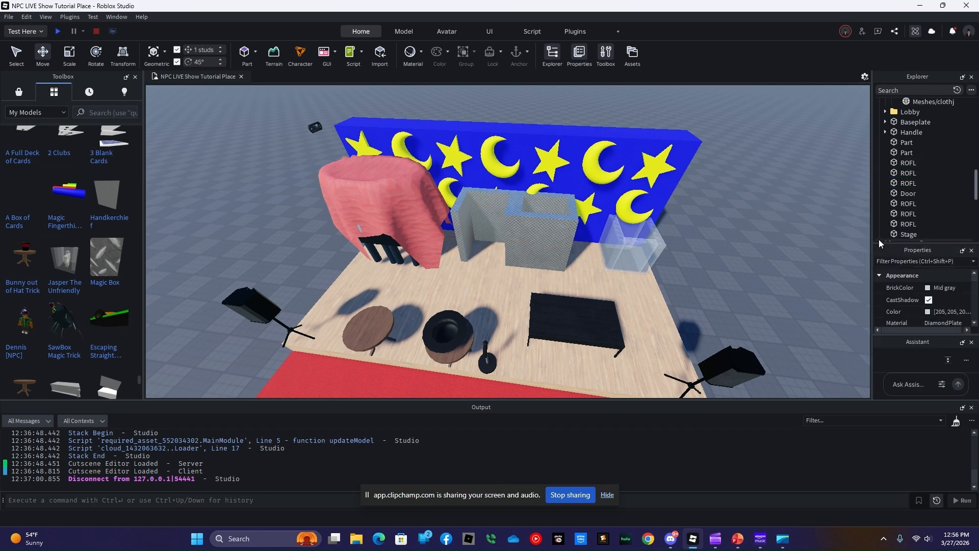
left_click(26, 17)
left_click(36, 28)
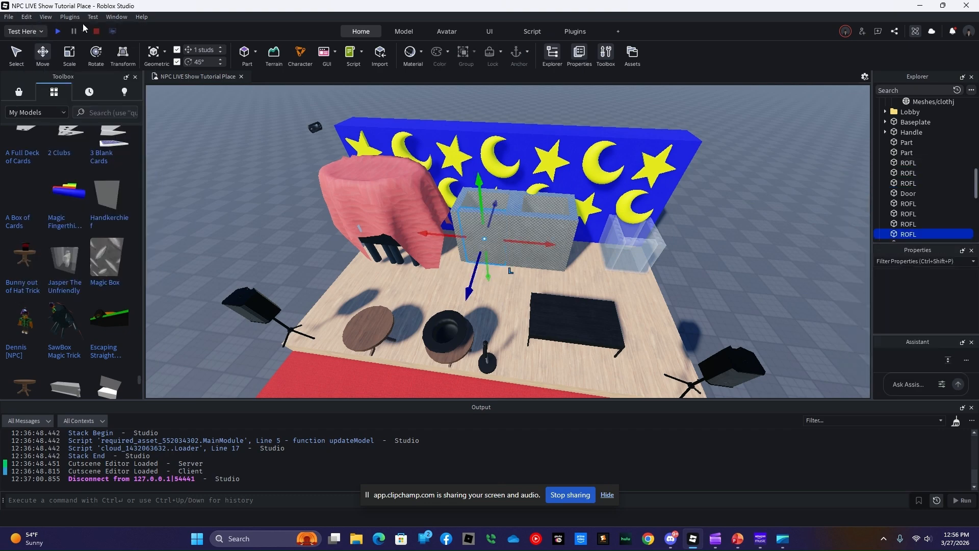
Step: Rename the Magic Box's front panel on the saw box side to Door1
right_click(905, 235)
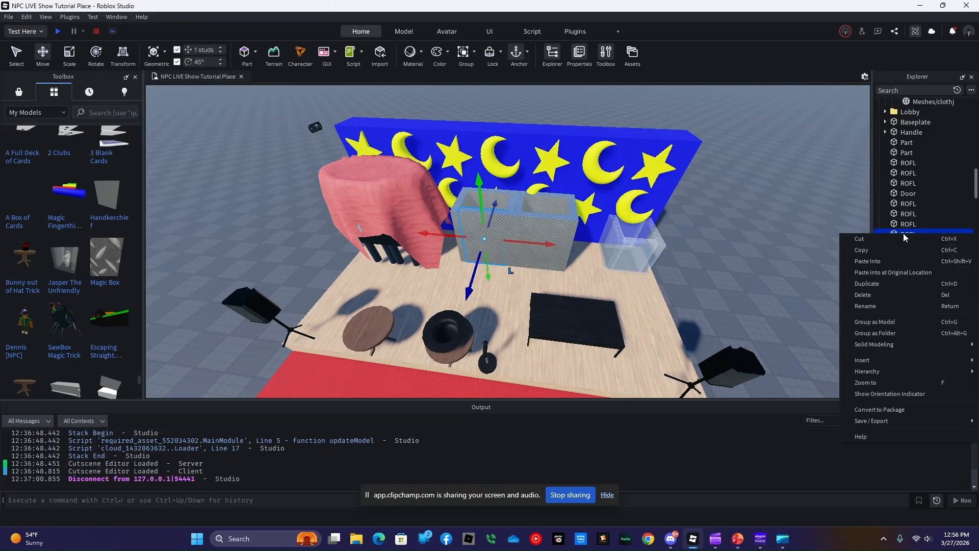
left_click(878, 308)
key("BackSpace")
type("Door1")
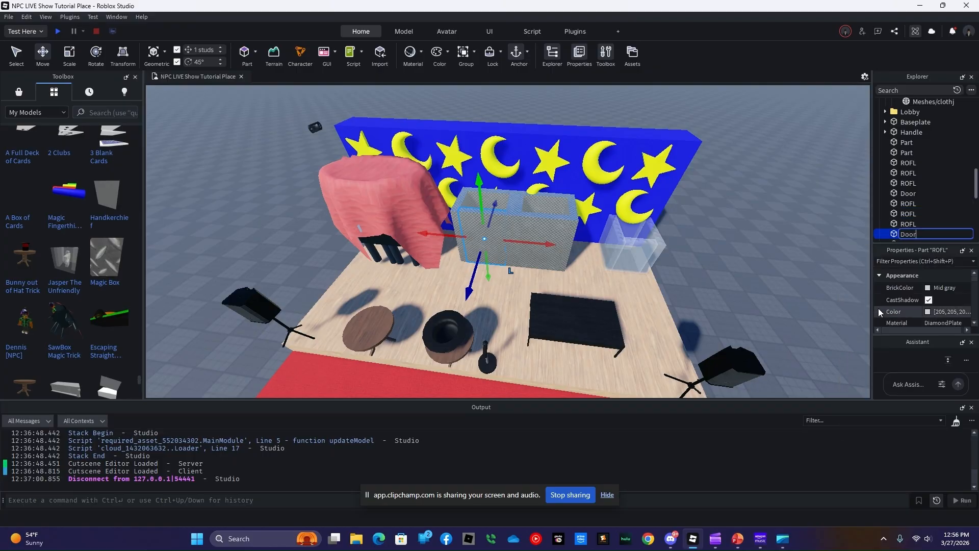
key("Return")
left_click(585, 281)
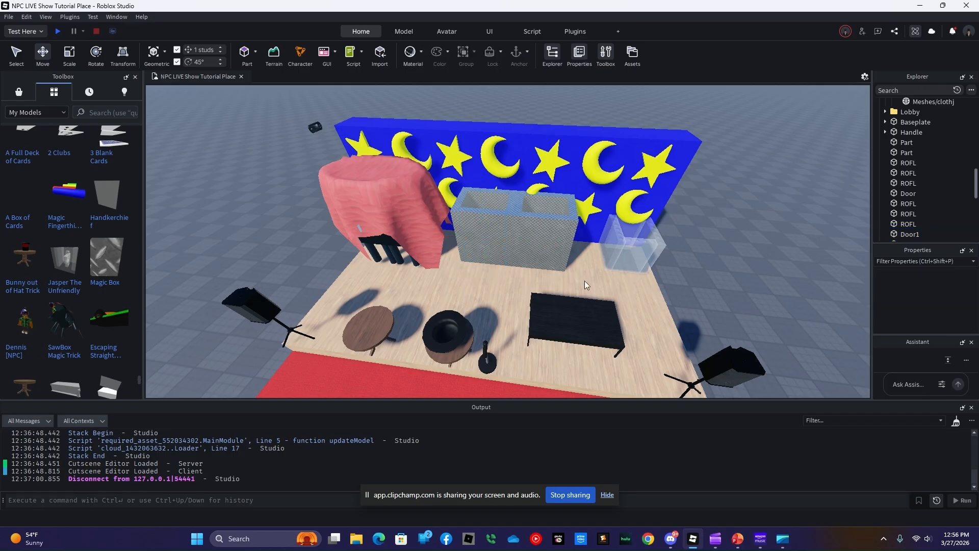
Step: Duplicate the Door panel together with the three ROFL panels forming the Magic Box compartment on the ghost box side
left_click(553, 254)
left_click(559, 205, "ctrl")
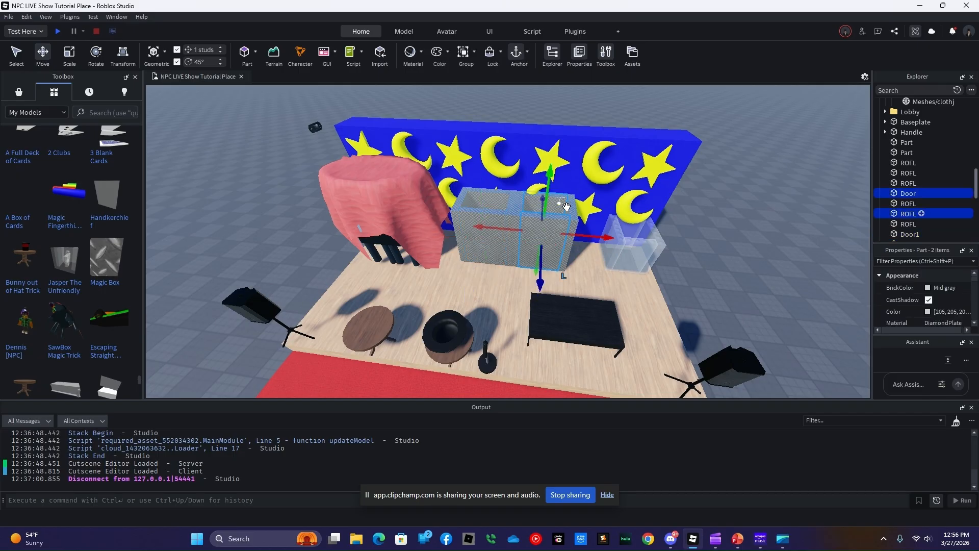
left_click(574, 213, "ctrl")
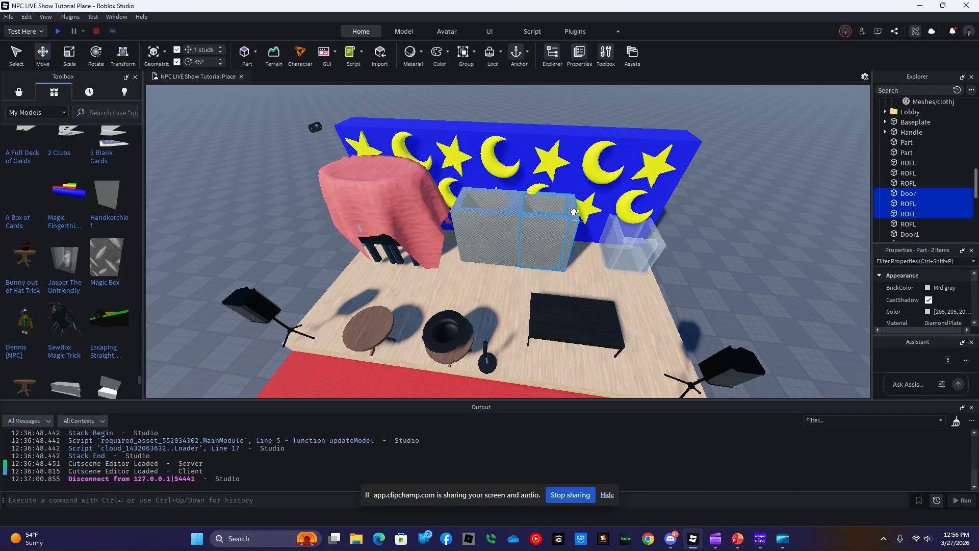
left_click(517, 216, "ctrl")
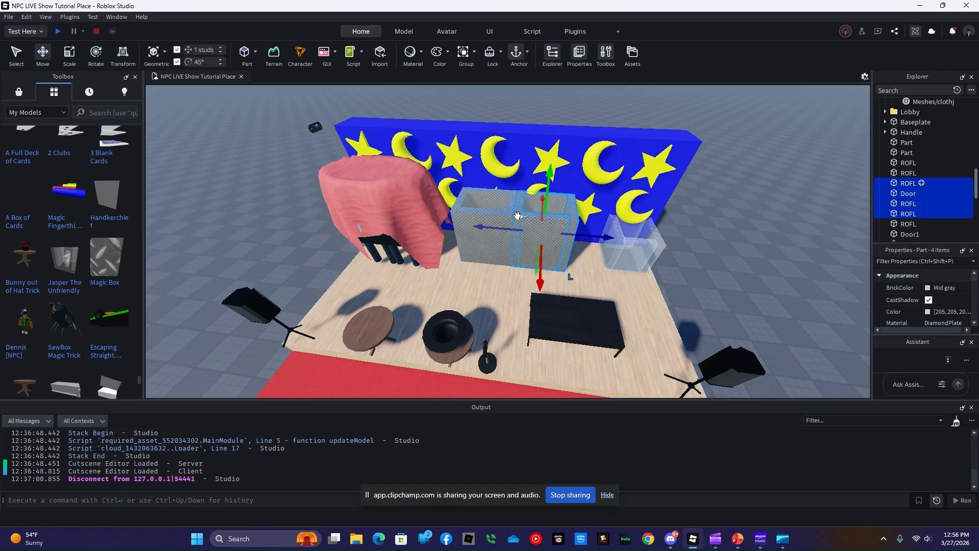
right_click(522, 219)
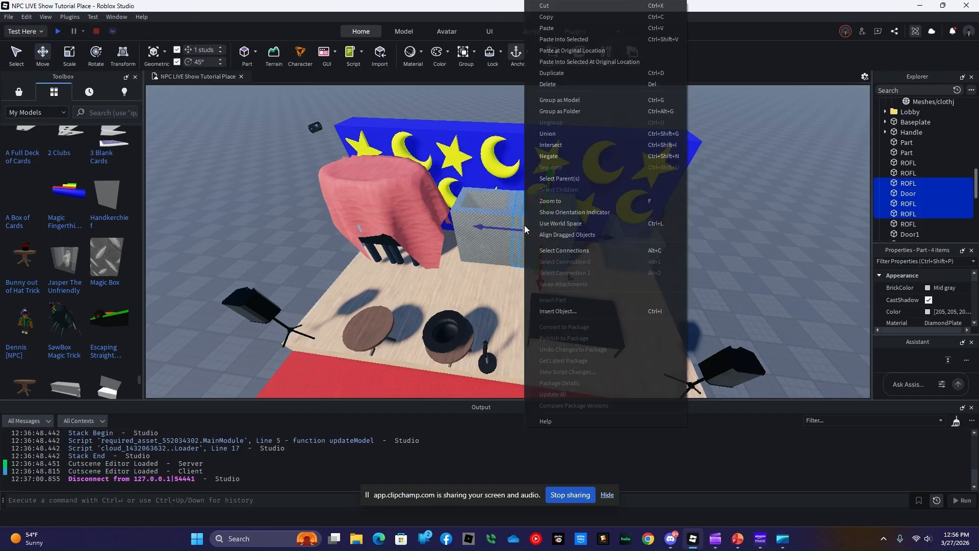
left_click(562, 69)
Step: Move the duplicated compartment off the stage, over the audience seats and past the far edge of the red carpet
left_click_drag(540, 283, 545, 319)
right_click_drag(544, 318, 544, 318)
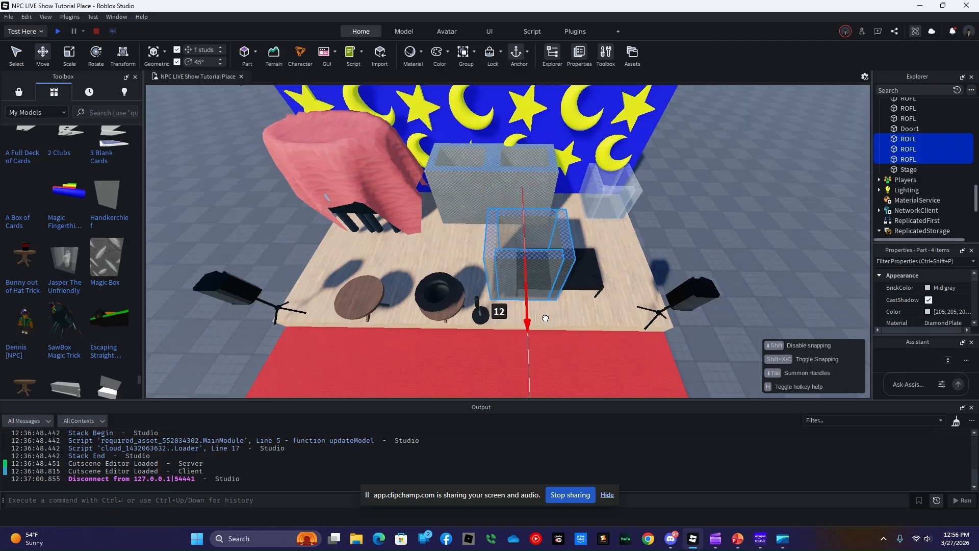
left_click_drag(544, 318, 543, 319)
right_click_drag(544, 319, 543, 318)
left_click_drag(543, 319, 543, 318)
right_click_drag(543, 318, 543, 318)
left_click_drag(543, 318, 543, 318)
right_click_drag(544, 318, 544, 318)
left_click_drag(543, 319, 543, 318)
right_click_drag(543, 318, 543, 318)
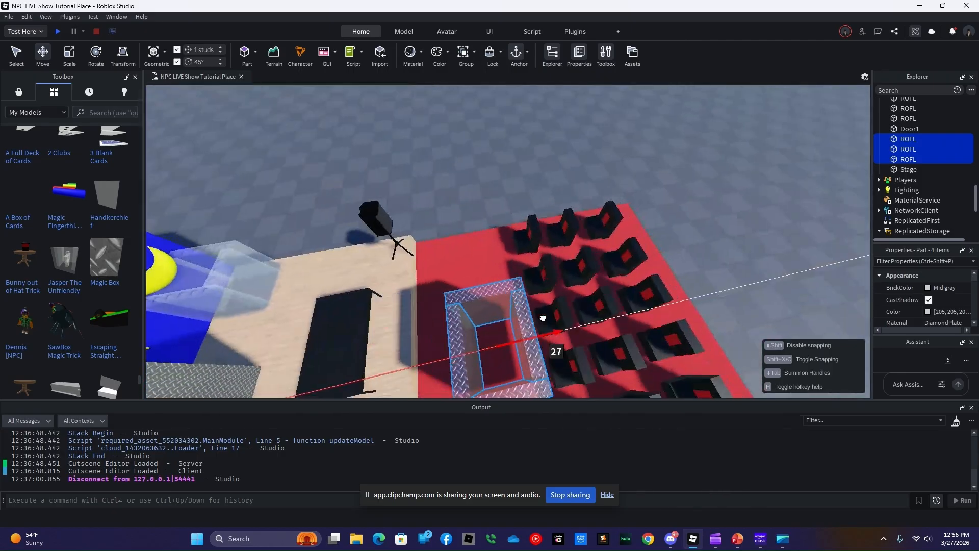
left_click_drag(543, 318, 543, 318)
right_click_drag(543, 319, 543, 318)
key("d")
left_click_drag(543, 318, 631, 284)
Step: Scale the red carpet outward, away from the stage, so it extends toward the duplicated box behind the seats
left_click(363, 359)
right_click_drag(452, 320, 519, 305)
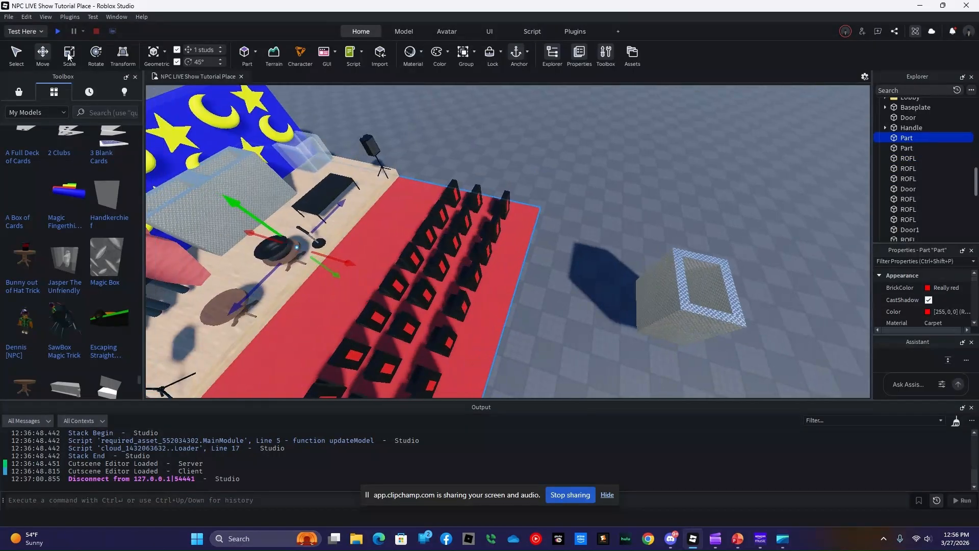
left_click_drag(524, 317, 609, 344)
left_click(782, 223)
Step: Select the duplicated box's four panels and move them onto the extended carpet area behind the seat rows
left_click(732, 261)
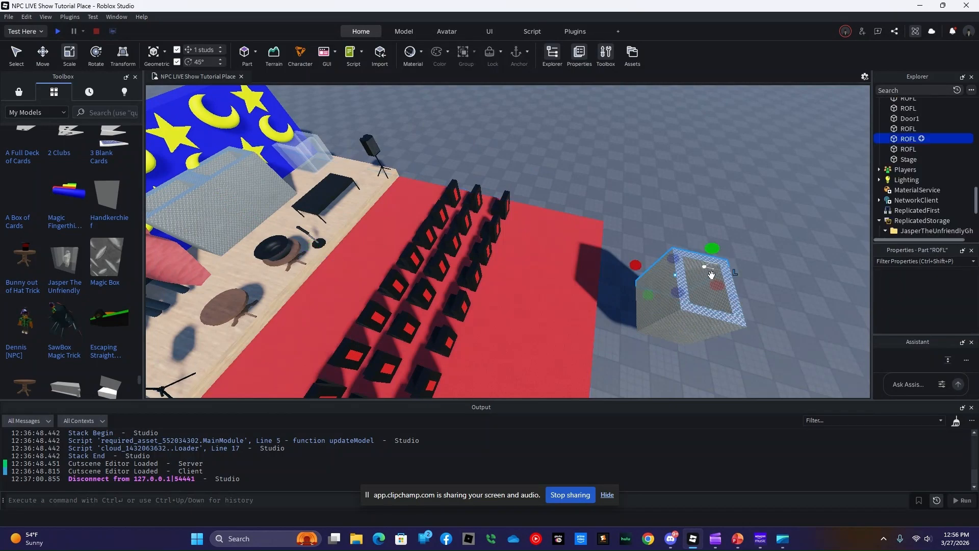
left_click(713, 325, "ctrl")
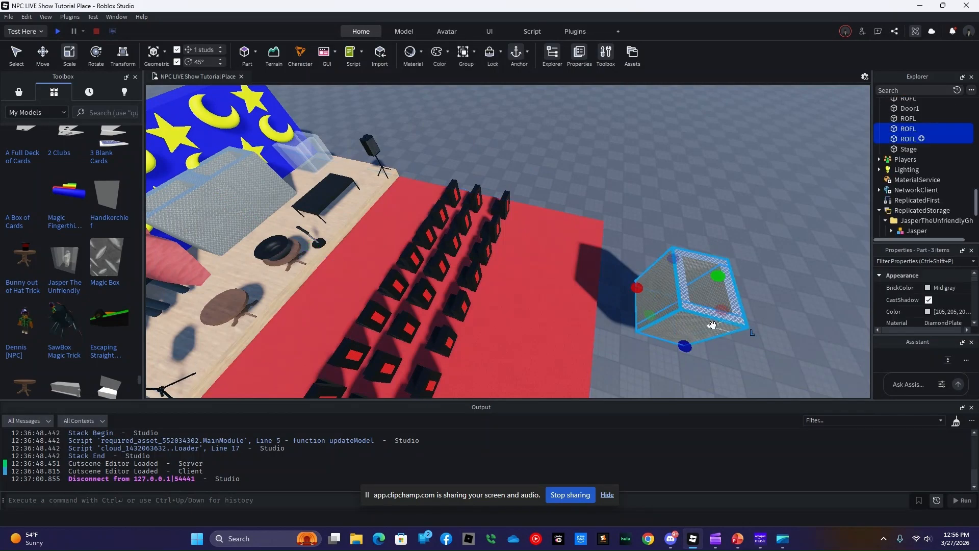
left_click(686, 291, "ctrl")
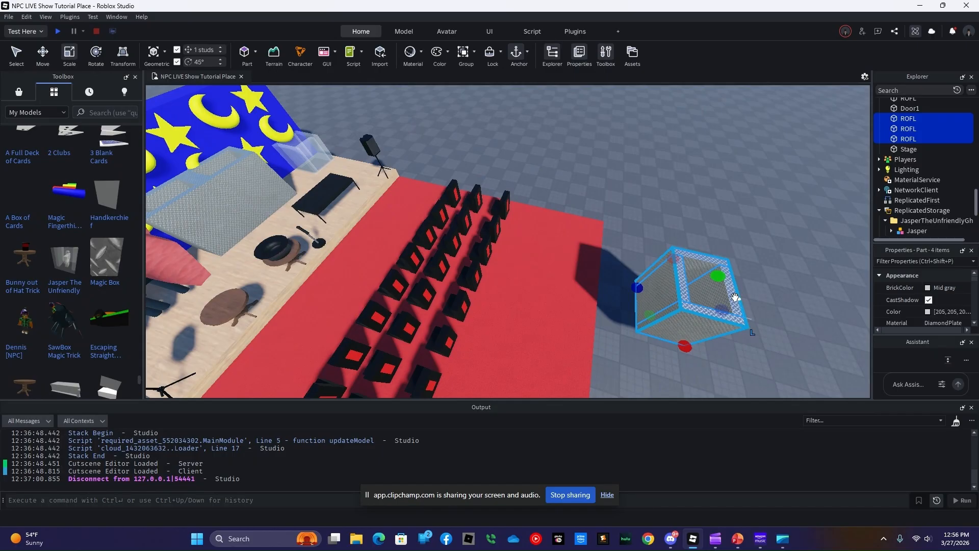
left_click(42, 54)
left_click_drag(750, 316, 659, 300)
right_click_drag(659, 299, 658, 301)
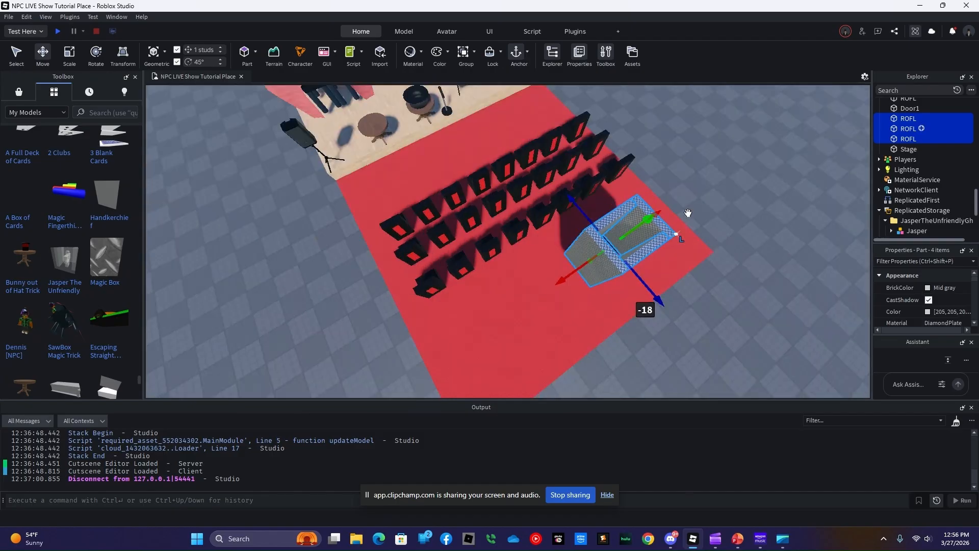
left_click_drag(663, 216, 609, 237)
left_click_drag(603, 332, 615, 347)
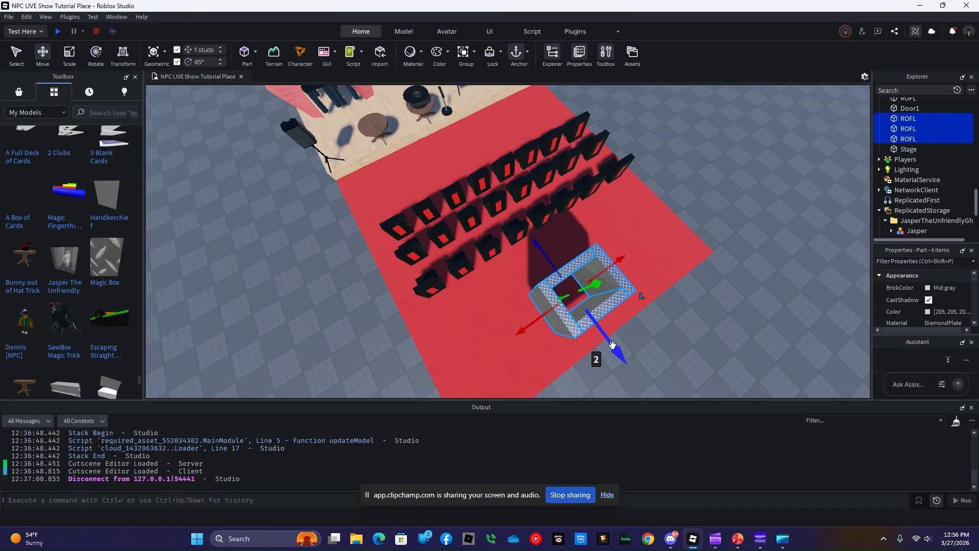
Step: Lower the duplicated box 2 studs toward the red carpet
right_click_drag(463, 251, 463, 251)
key("w")
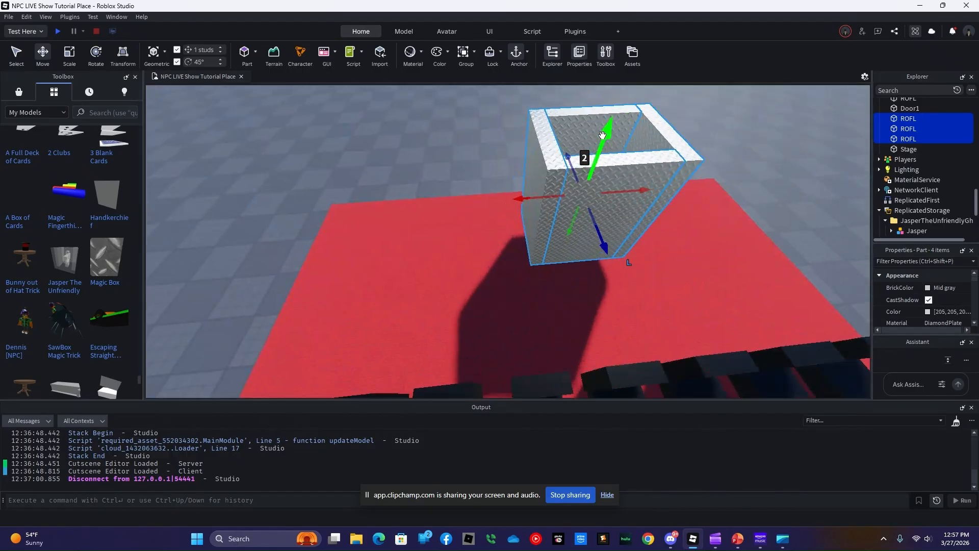
left_click_drag(603, 135, 598, 165)
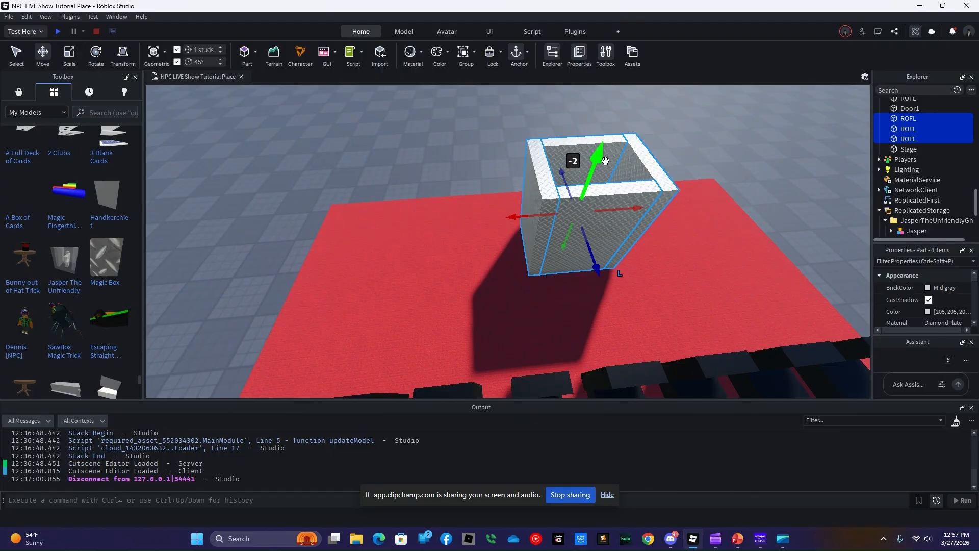
left_click(697, 127)
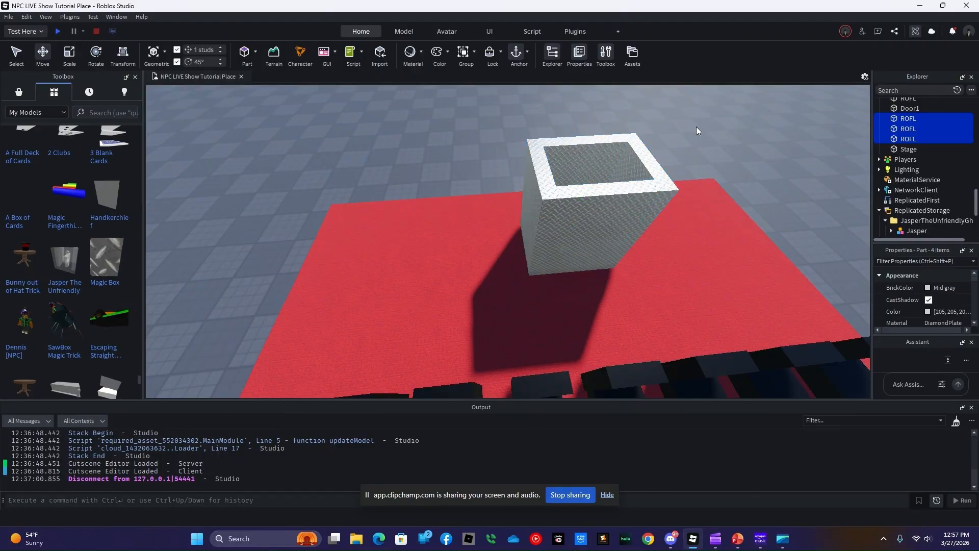
Step: Rename the duplicated box's Door panel, on the side facing away from the seats, to ROFL
left_click(592, 156)
right_click(909, 140)
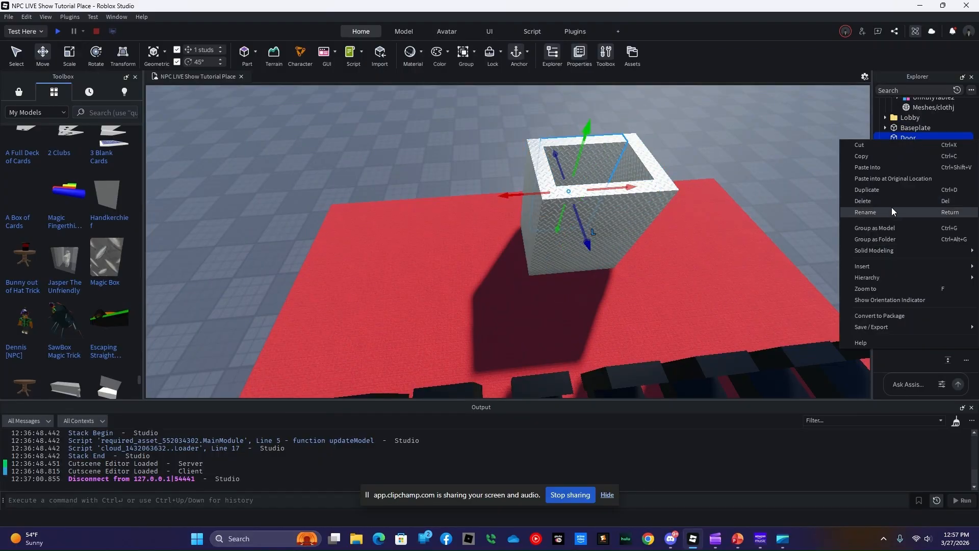
left_click(891, 208)
type("ROF")
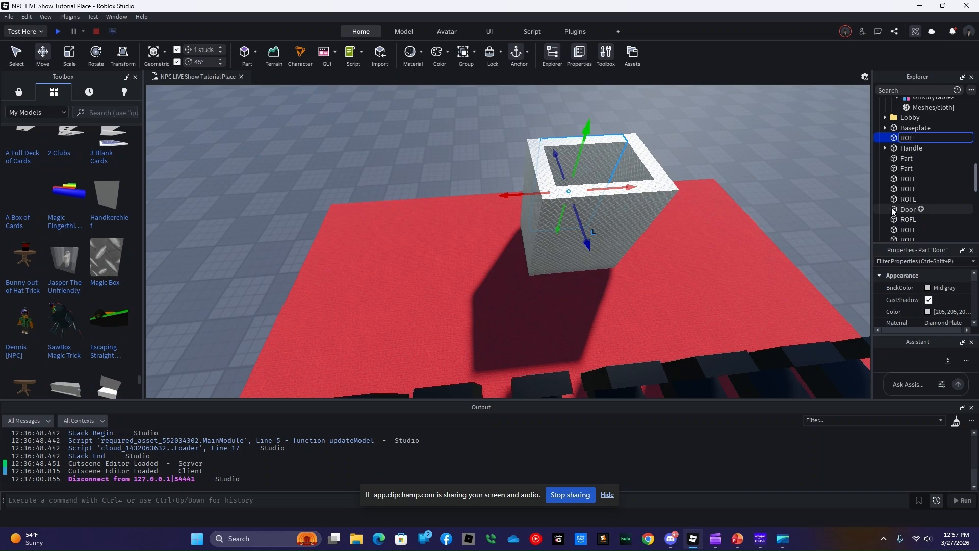
type("L")
key("Return")
Step: Rename the duplicated box's panel facing the seats and stage to Door2
left_click(616, 211)
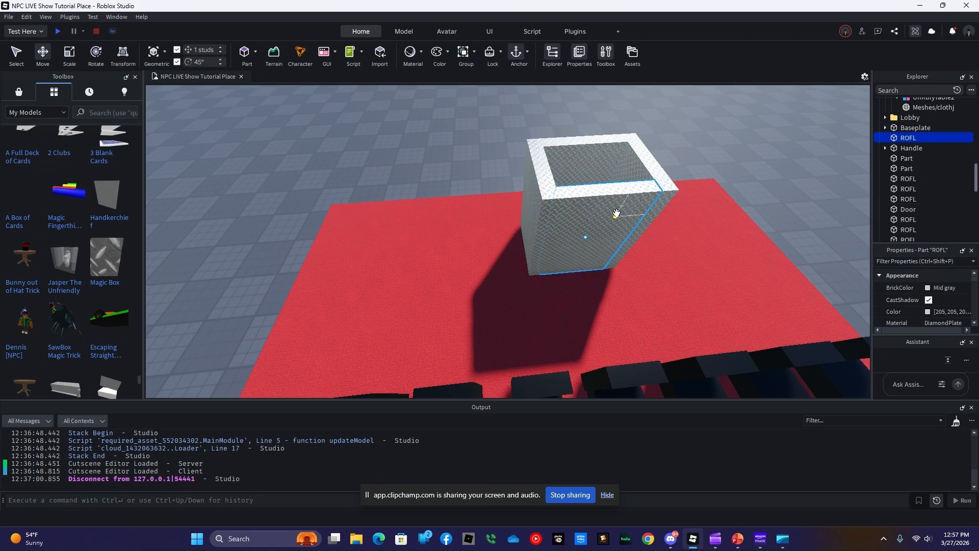
right_click(913, 139)
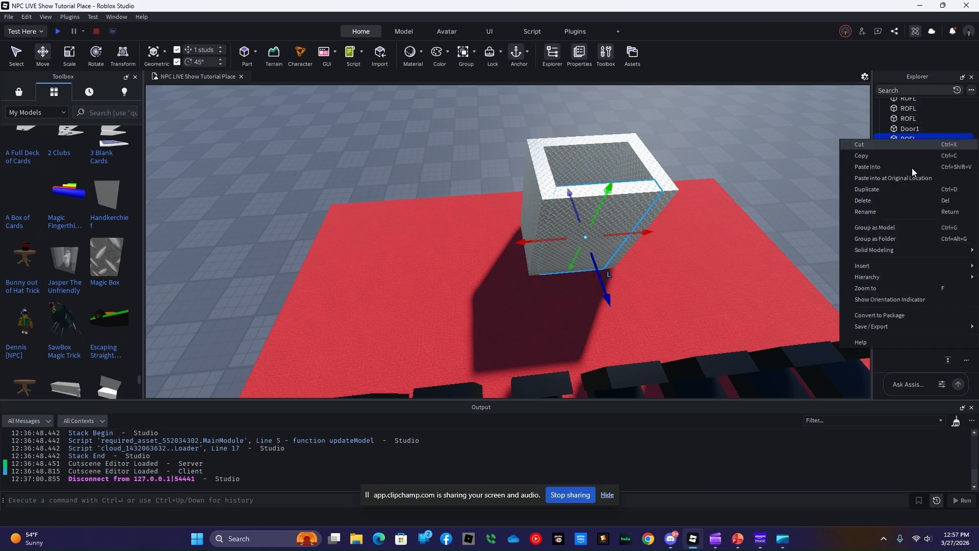
left_click(896, 210)
type("Door2")
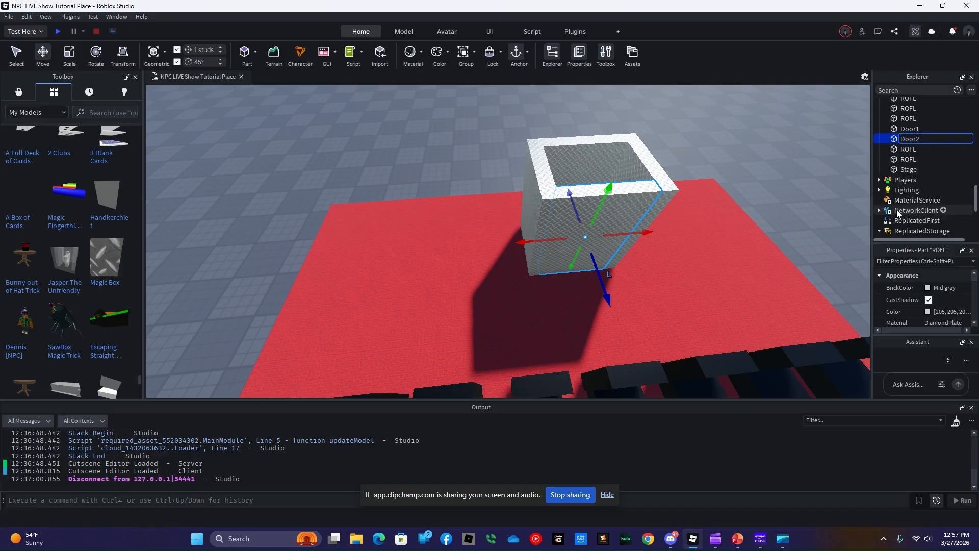
key("Return")
Step: Move the loose Handle hat, all the ROFL panels, Door, Door1 and Door2 together into the Props folder
scroll(924, 155, "up", 2)
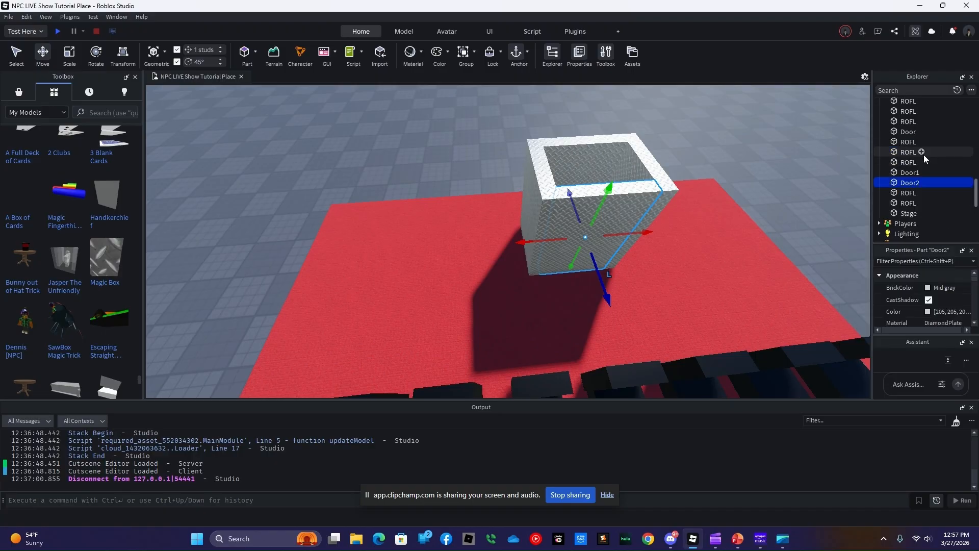
scroll(919, 168, "up", 4)
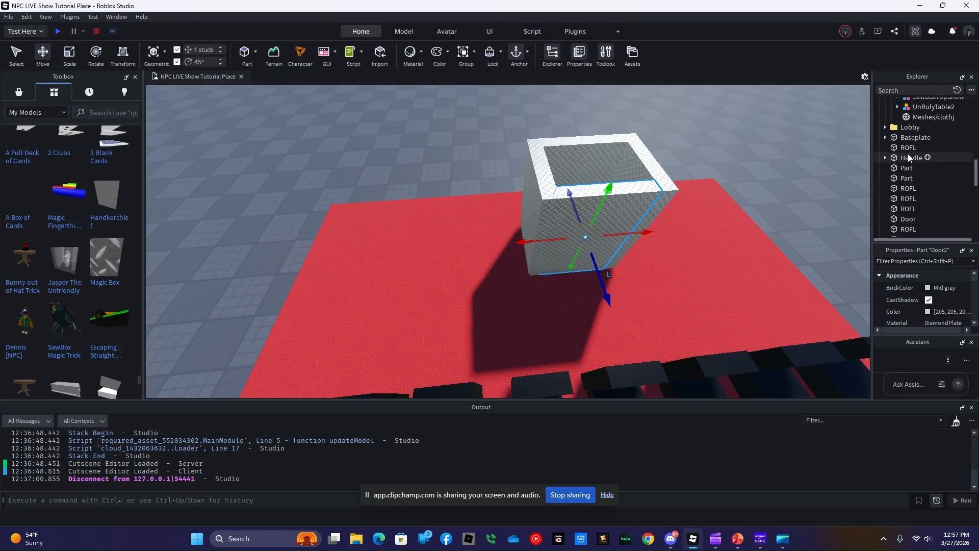
left_click(907, 148)
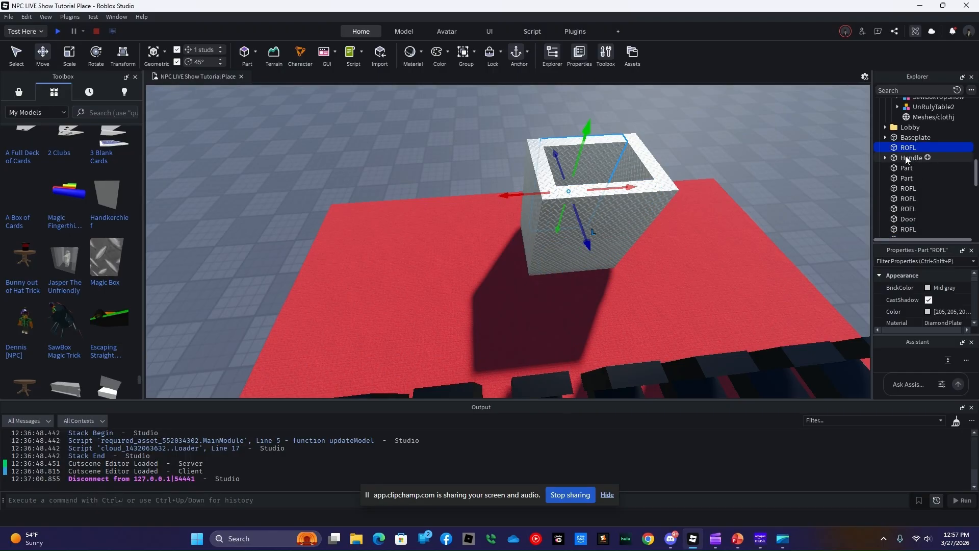
left_click(908, 158, "ctrl")
key("f")
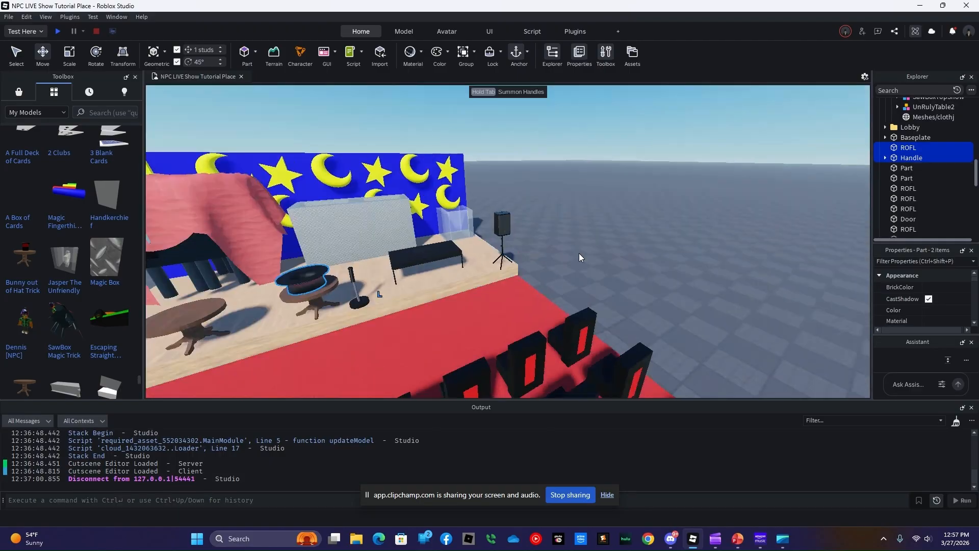
left_click(908, 188, "ctrl")
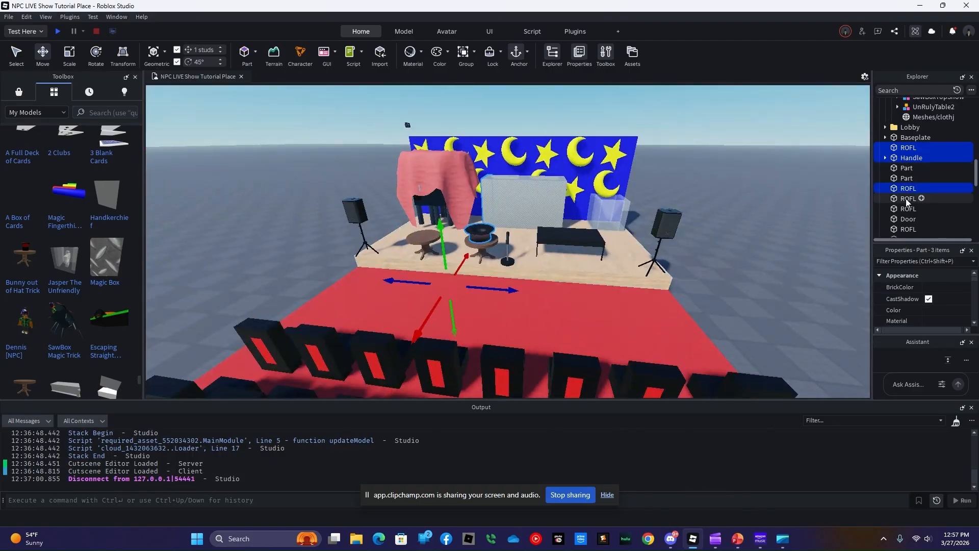
left_click(906, 199, "ctrl")
left_click(907, 210, "ctrl")
left_click(906, 219, "ctrl")
left_click(906, 228, "ctrl")
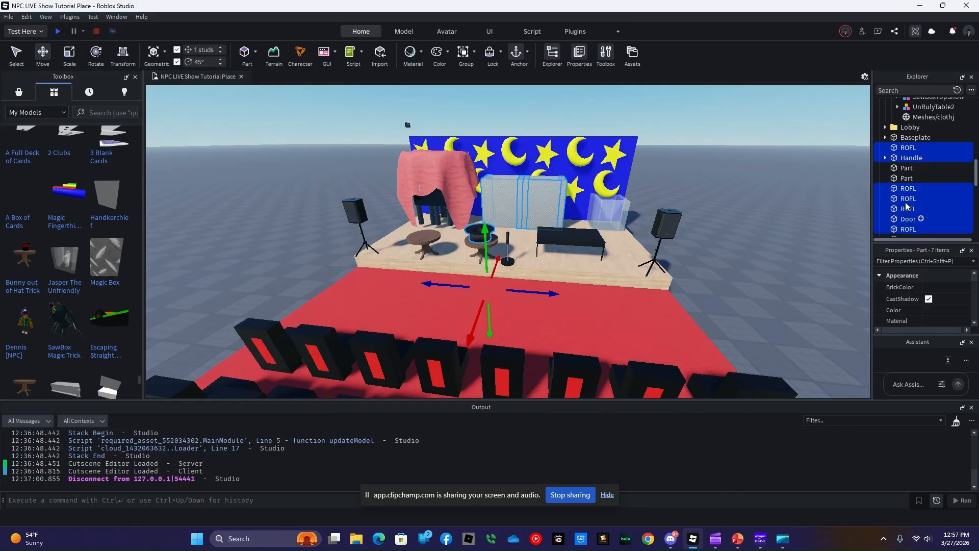
scroll(907, 206, "down", 1)
left_click(907, 217, "ctrl")
left_click(907, 228, "ctrl")
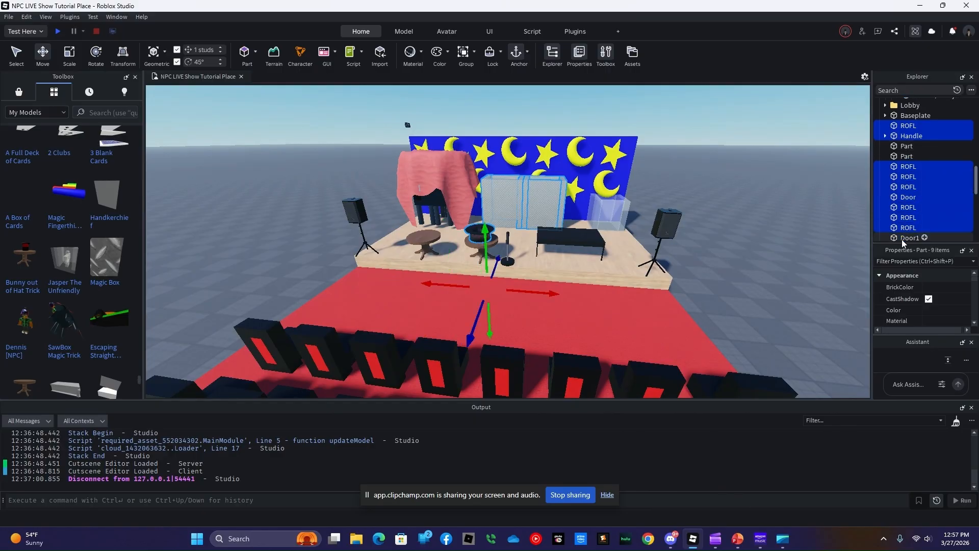
left_click(905, 238, "ctrl")
scroll(909, 188, "down", 3)
left_click(908, 185, "ctrl")
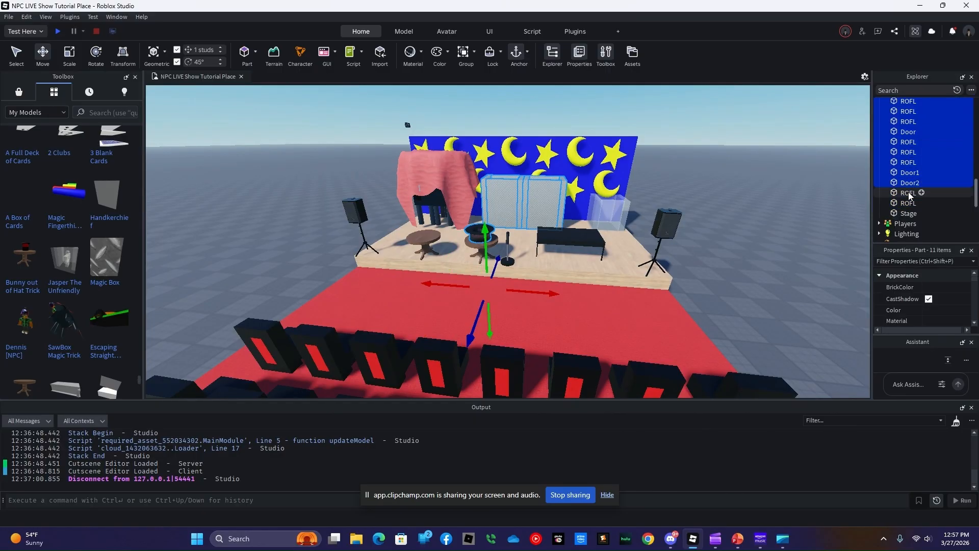
left_click(907, 194, "ctrl")
scroll(919, 174, "up", 3)
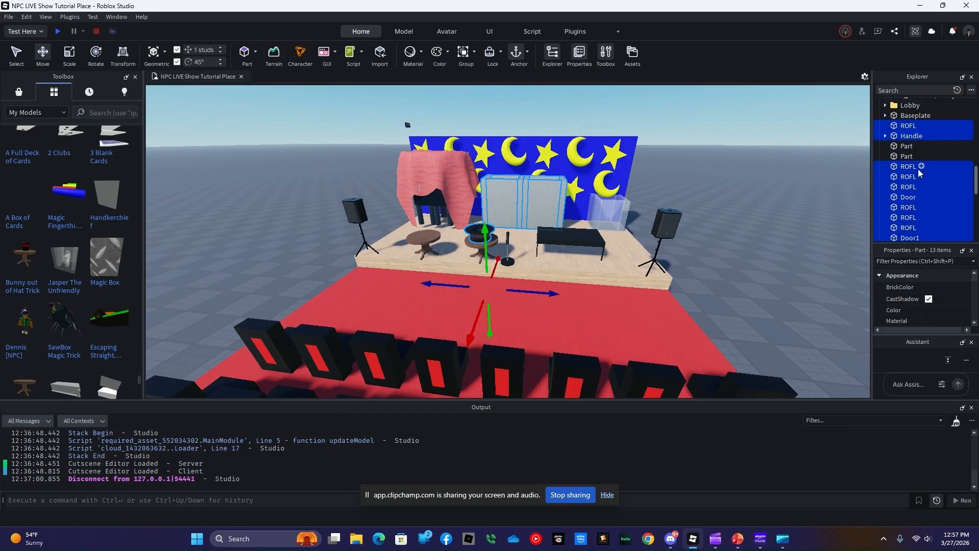
left_click_drag(914, 197, 914, 124)
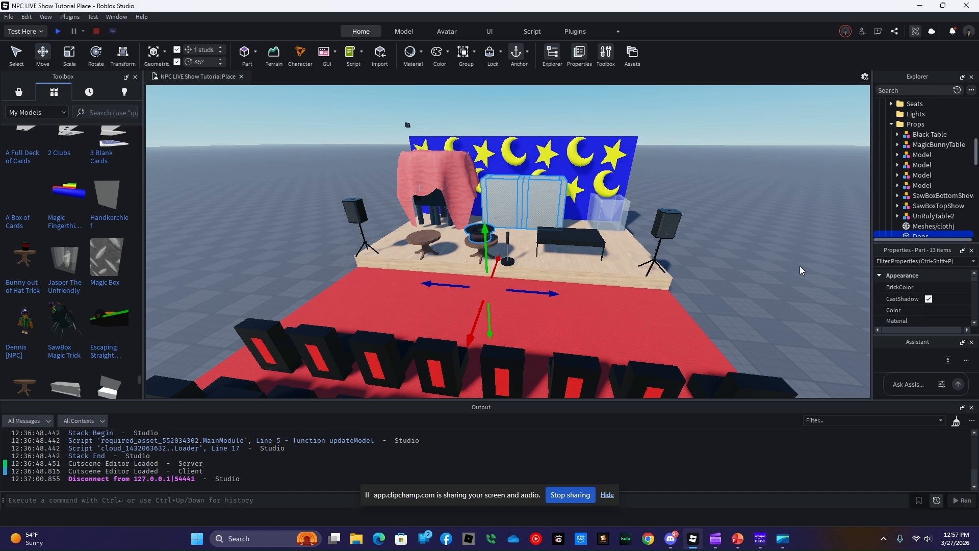
left_click(768, 271)
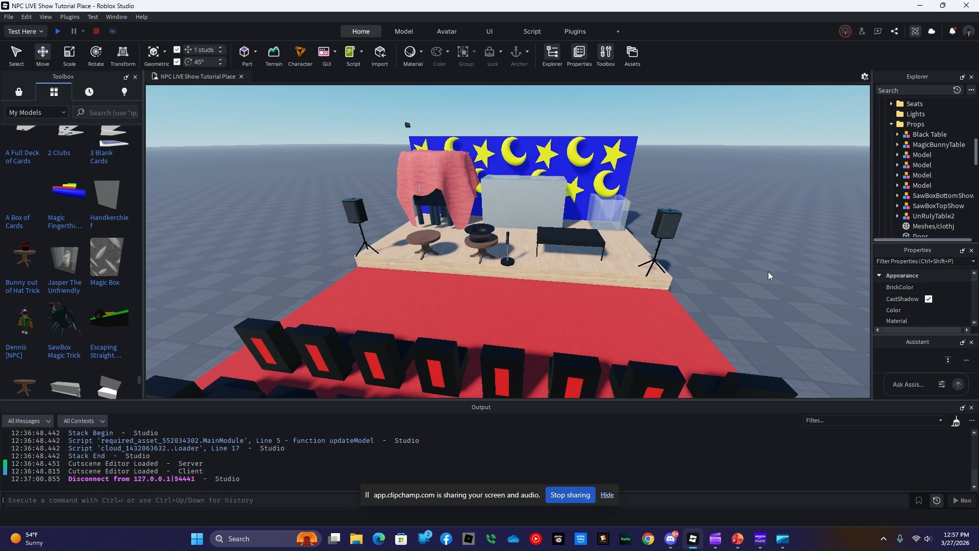
Step: Move the transparent box model on the stage 1 stud away from the star-and-moon backdrop
scroll(713, 270, "up", 5)
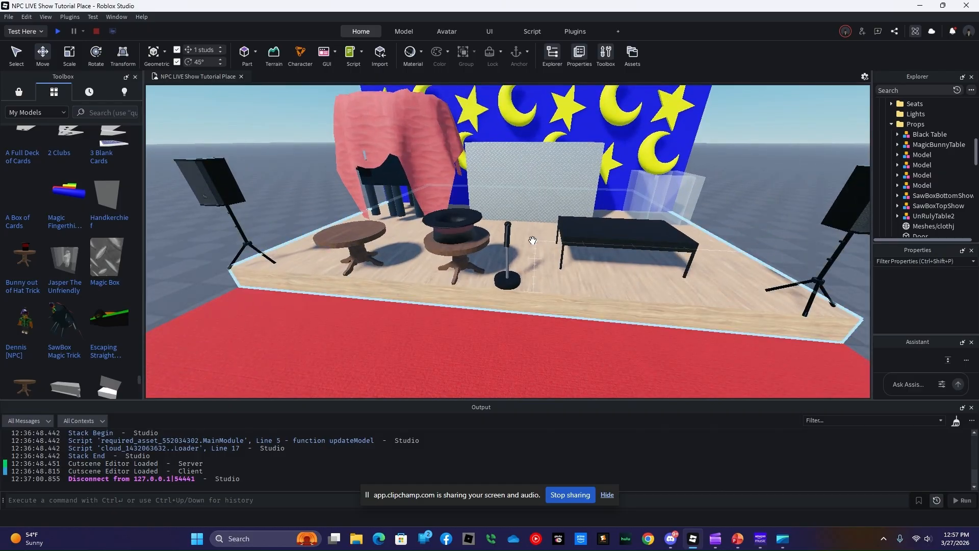
scroll(532, 240, "down", 4)
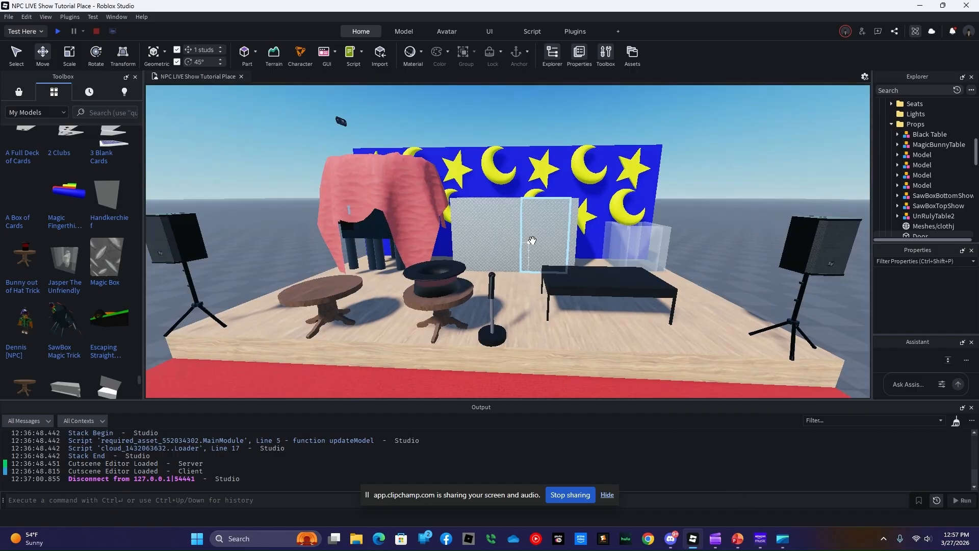
scroll(532, 241, "up", 6)
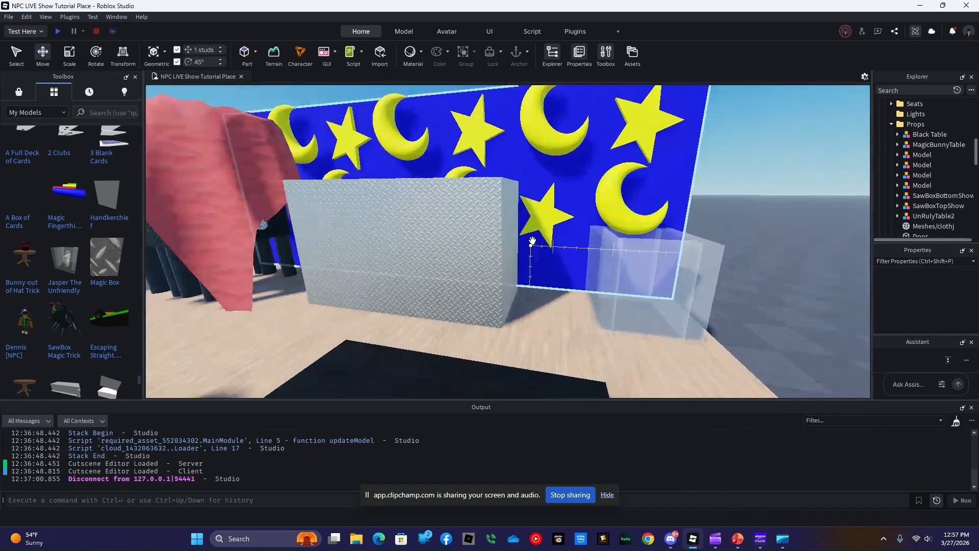
left_click(921, 186)
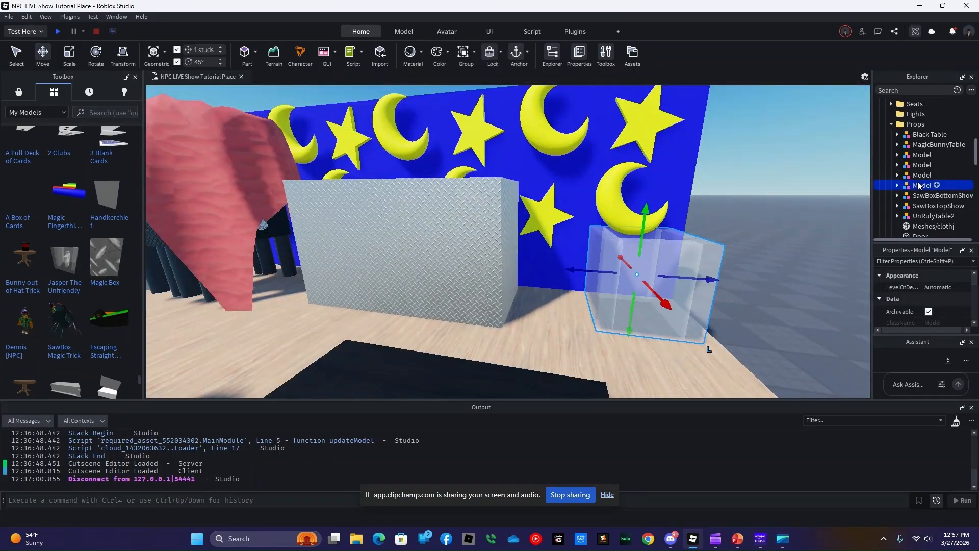
left_click_drag(653, 297, 659, 300)
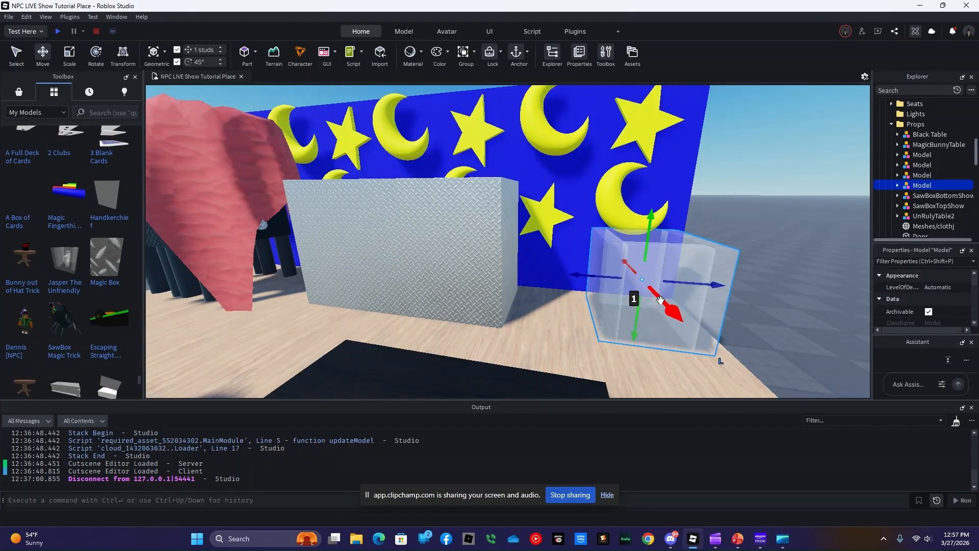
left_click(770, 324)
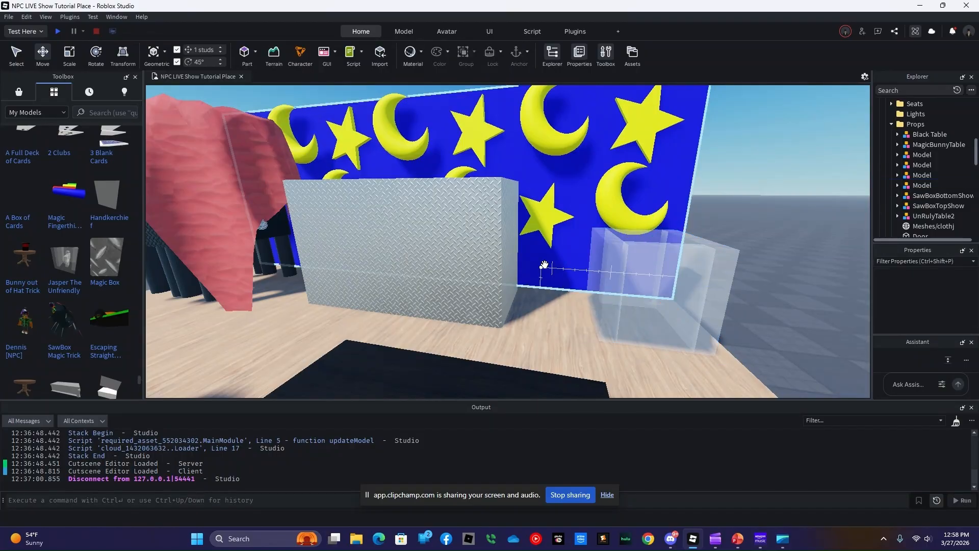
Step: Insert A Full Deck of Cards from My Models onto a corner of the black table
right_click_drag(561, 271, 561, 271)
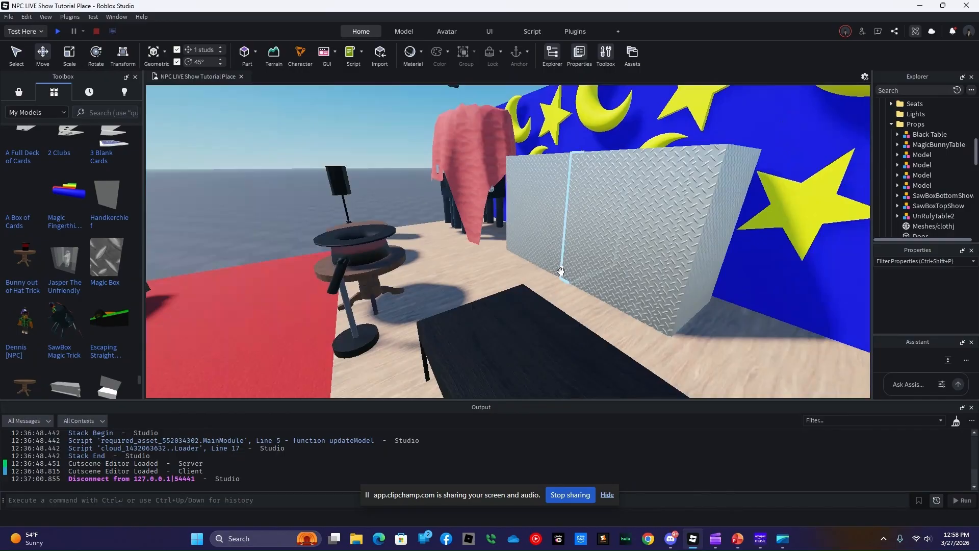
right_click_drag(561, 271, 561, 272)
scroll(561, 273, "up", 2)
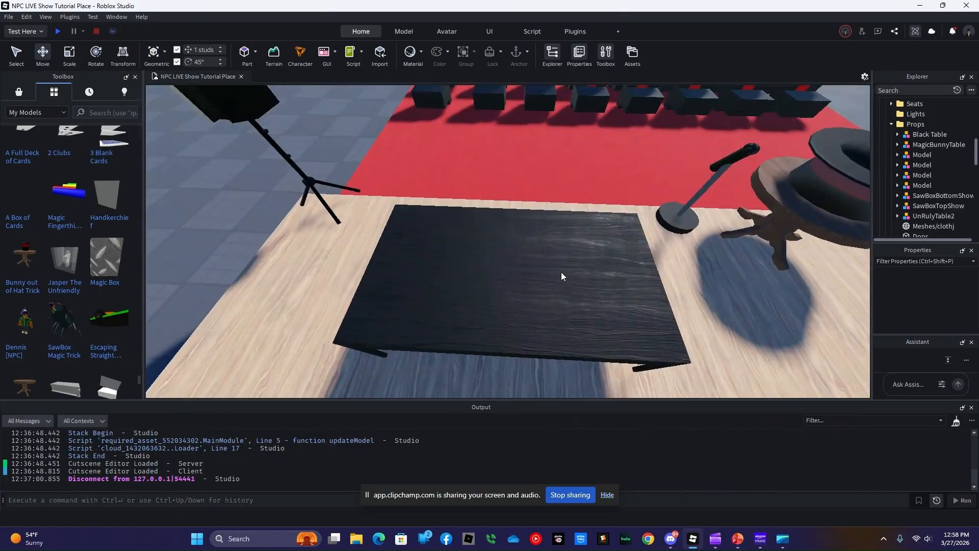
right_click_drag(561, 272, 561, 272)
scroll(561, 272, "down", 2)
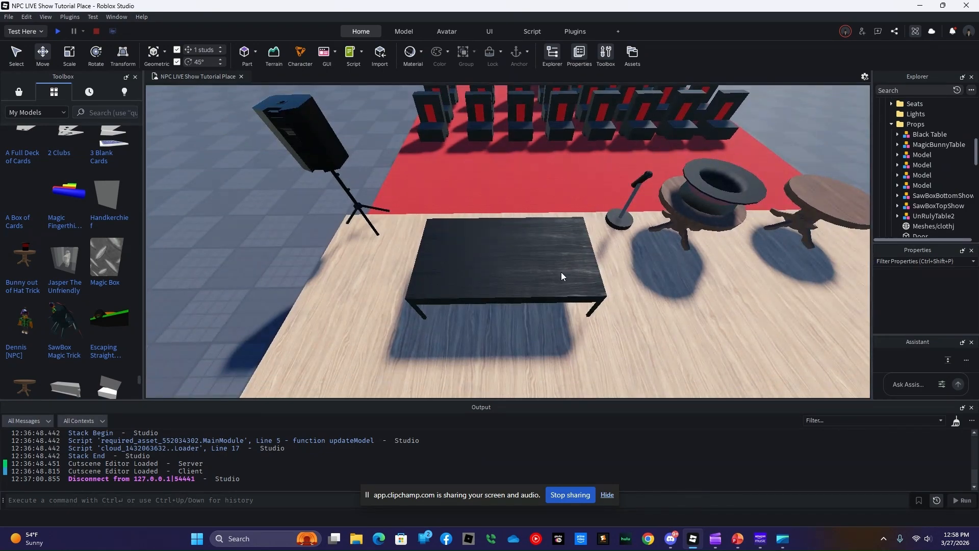
scroll(561, 271, "up", 3)
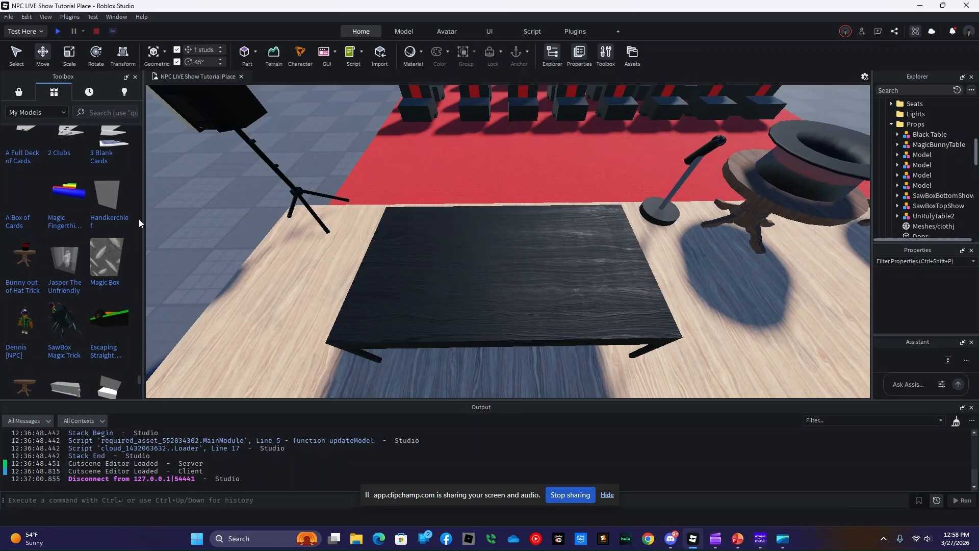
scroll(131, 222, "up", 3)
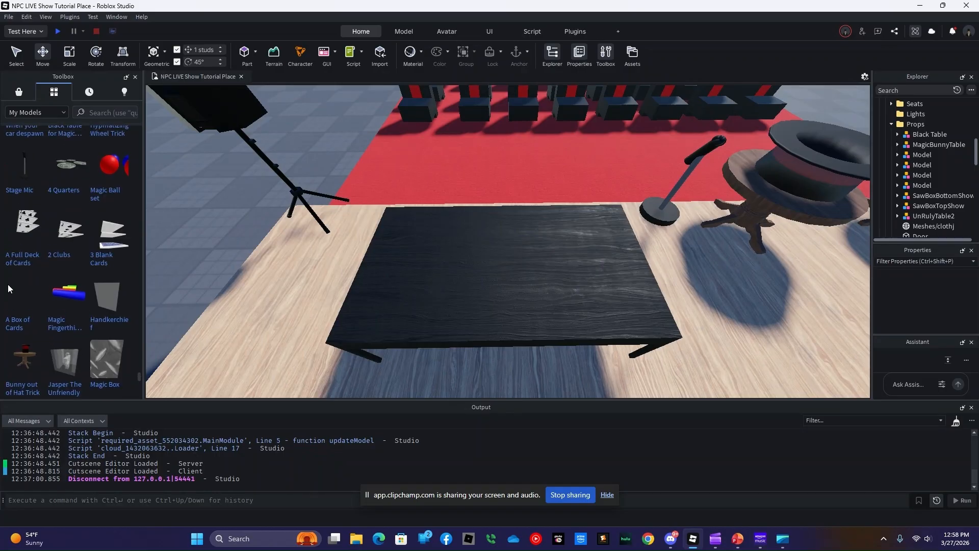
left_click_drag(27, 231, 392, 277)
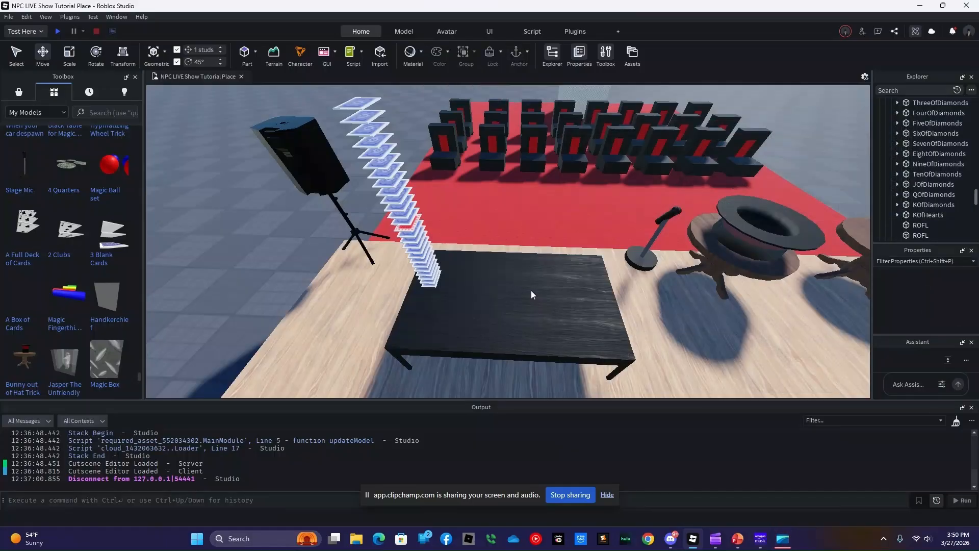
Step: Insert the 2 Clubs model beside the deck on the black table and rename its first card ThreeOfClubs1
right_click_drag(531, 289, 531, 290)
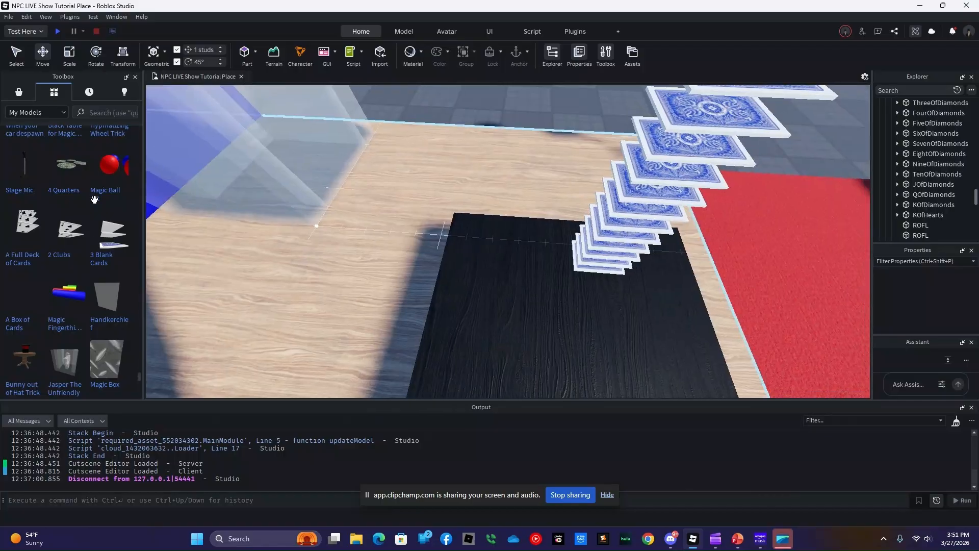
left_click(59, 242)
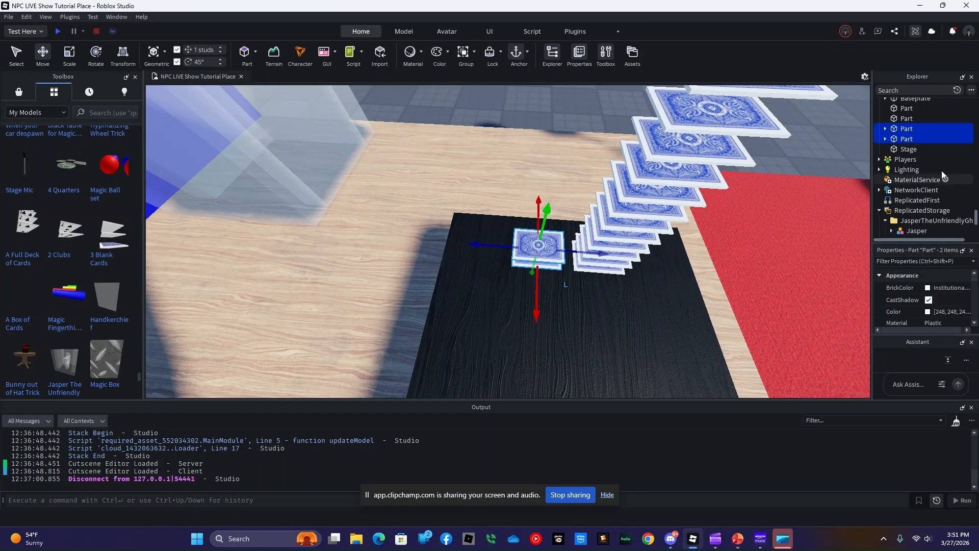
scroll(938, 168, "up", 2)
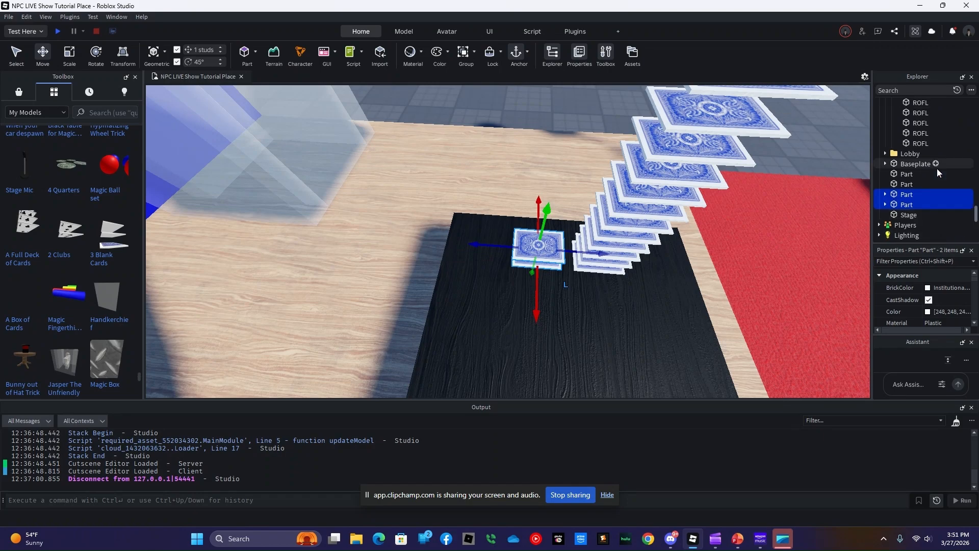
double_click(908, 194)
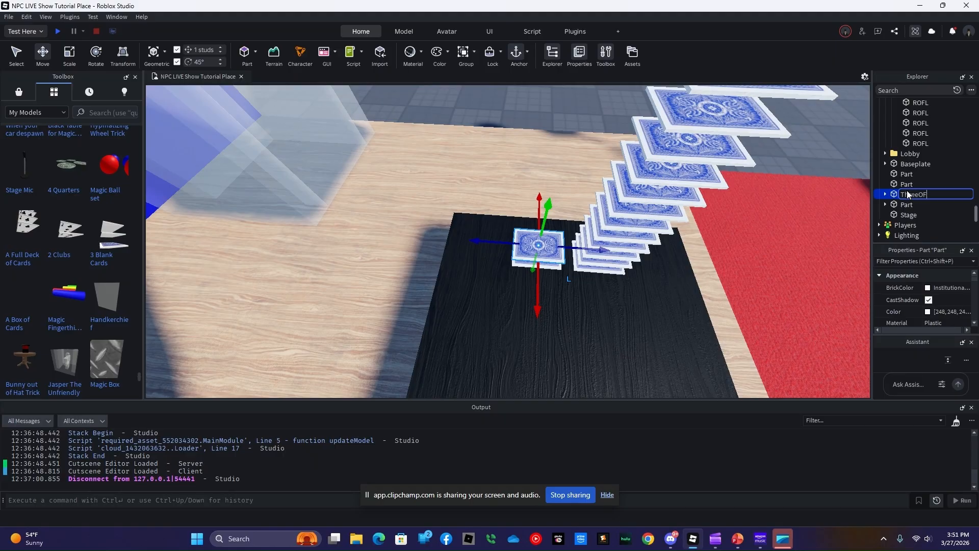
type("ThreeOfClubs1")
key("Return")
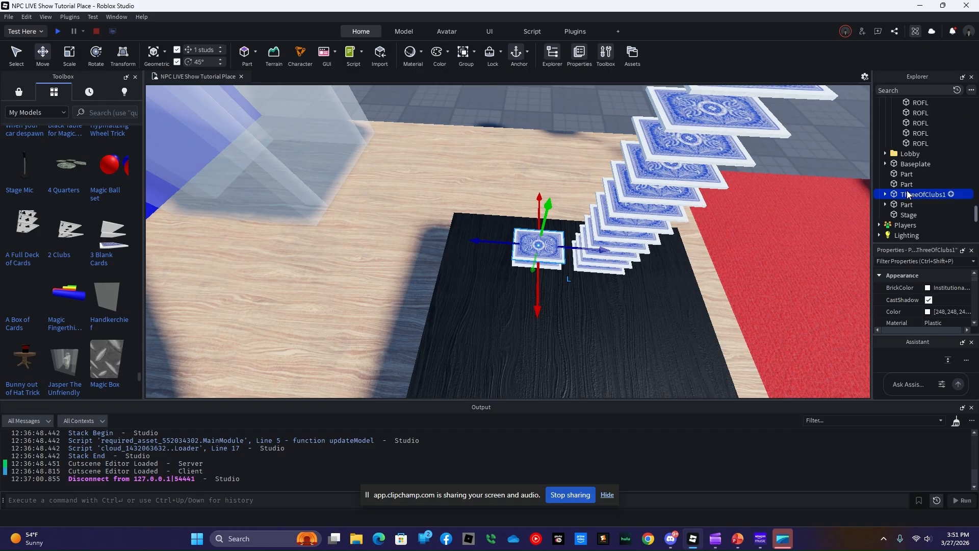
Step: Rename the second inserted club card ThreeOfClubs2
left_click(902, 205)
right_click(902, 204)
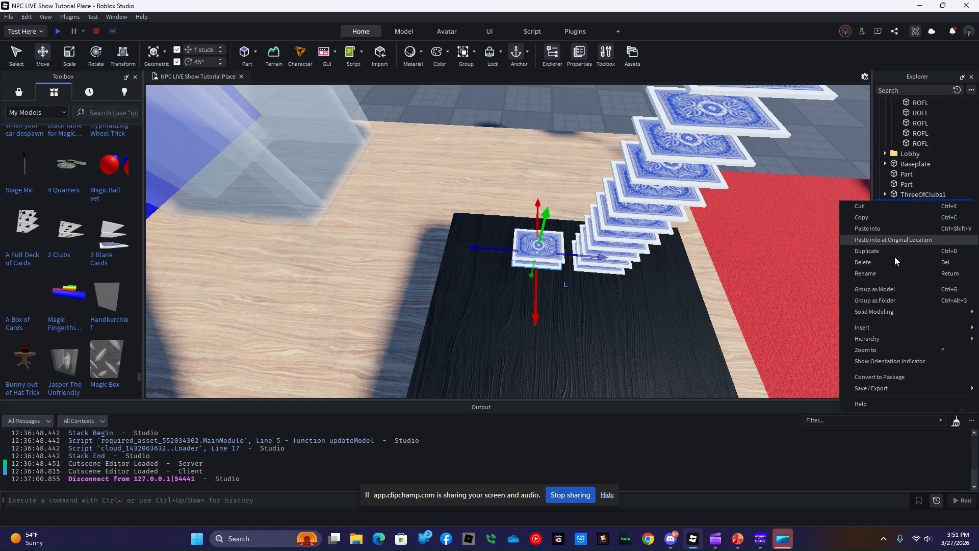
left_click(890, 278)
type("ThreeO")
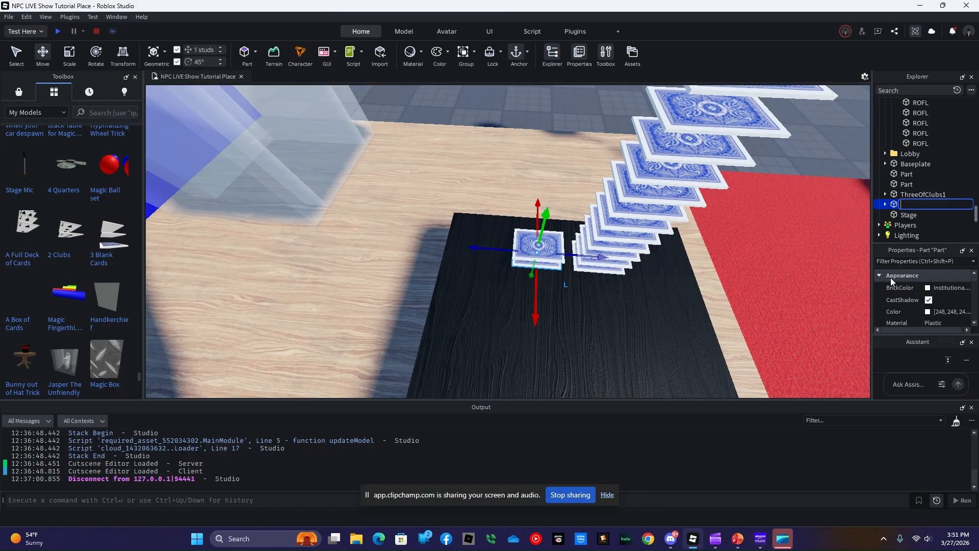
key("BackSpace")
type("OfClubs2")
key("Return")
Step: Move ThreeOfClubs1 and ThreeOfClubs2 into the Props folder and clear the selection
left_click(918, 195, "ctrl")
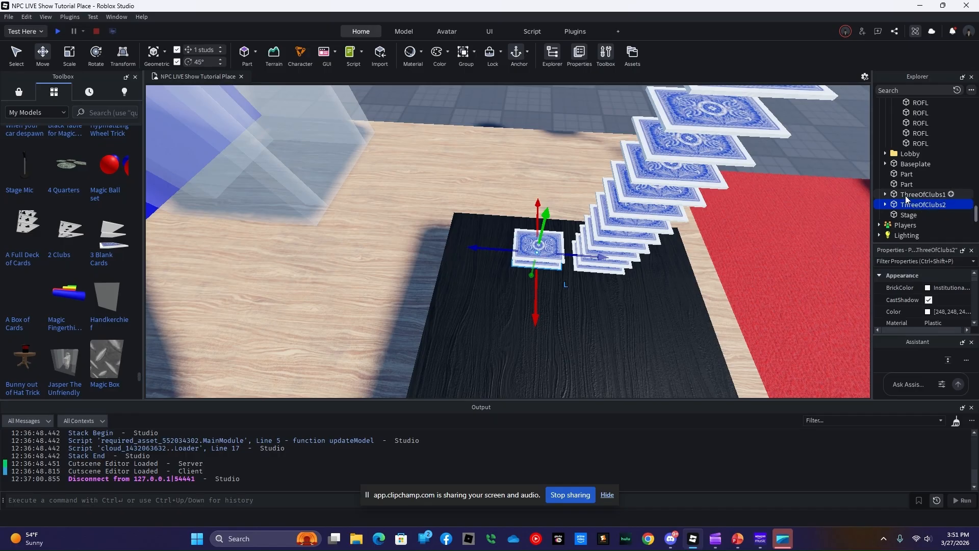
left_click_drag(910, 191, 914, 137)
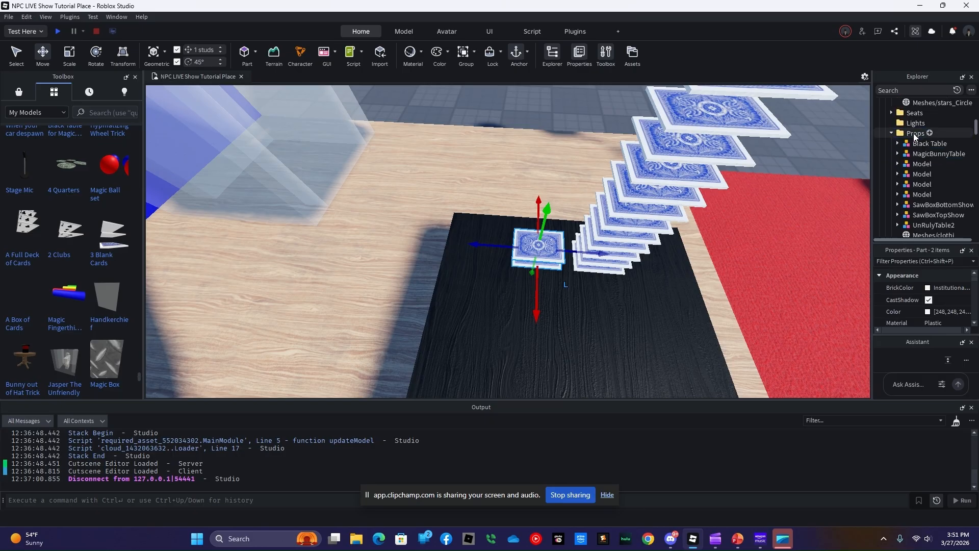
left_click(558, 332)
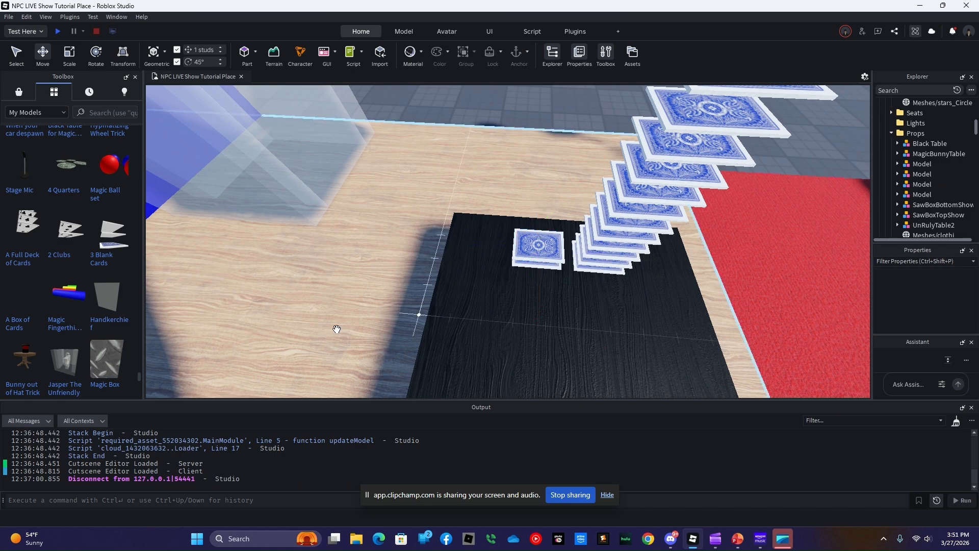
Step: Insert the 3 Blank Cards model beside the club cards on the black table and rename its first card BlankCard1
left_click_drag(106, 236, 473, 249)
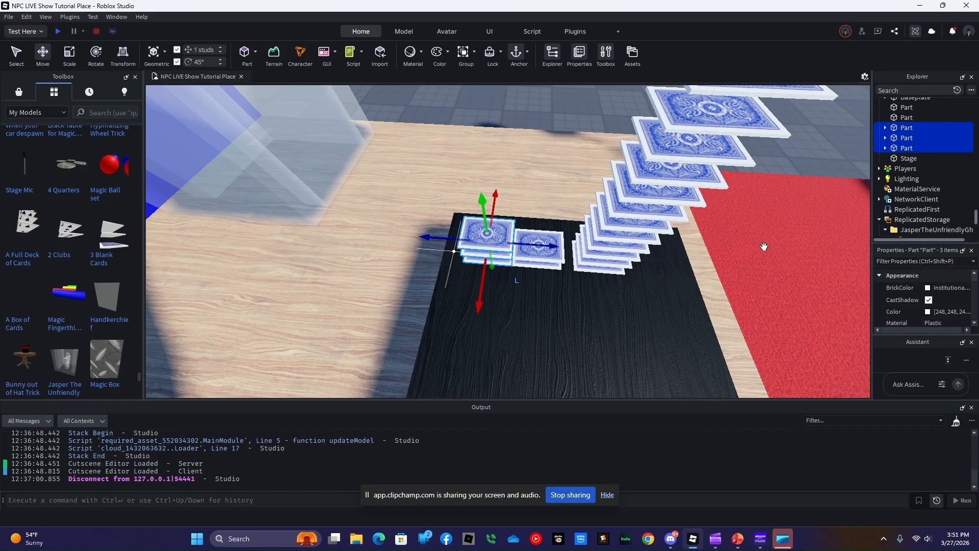
double_click(902, 128)
key("BackSpace")
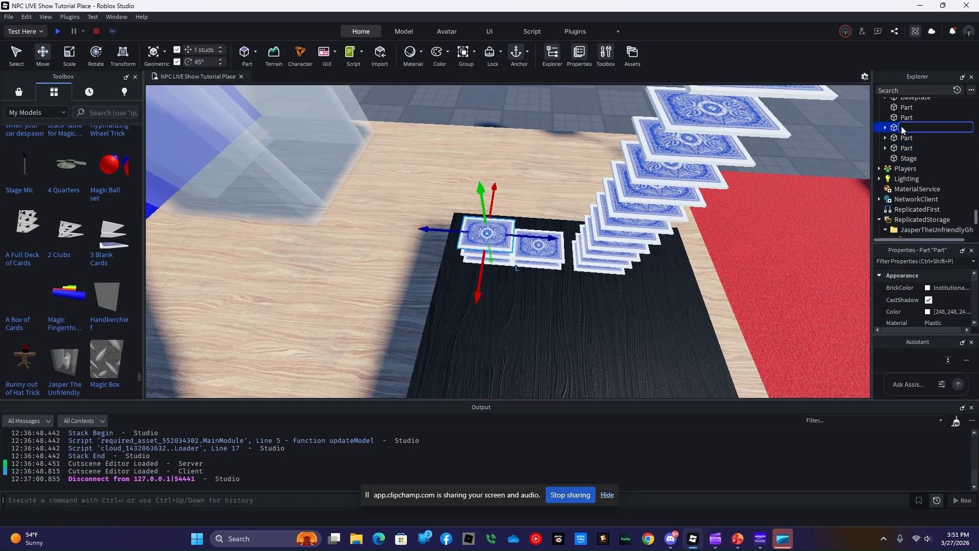
type("BlankCard1")
key("Return")
Step: Rename the second inserted blank card BlankCard2
left_click(896, 138)
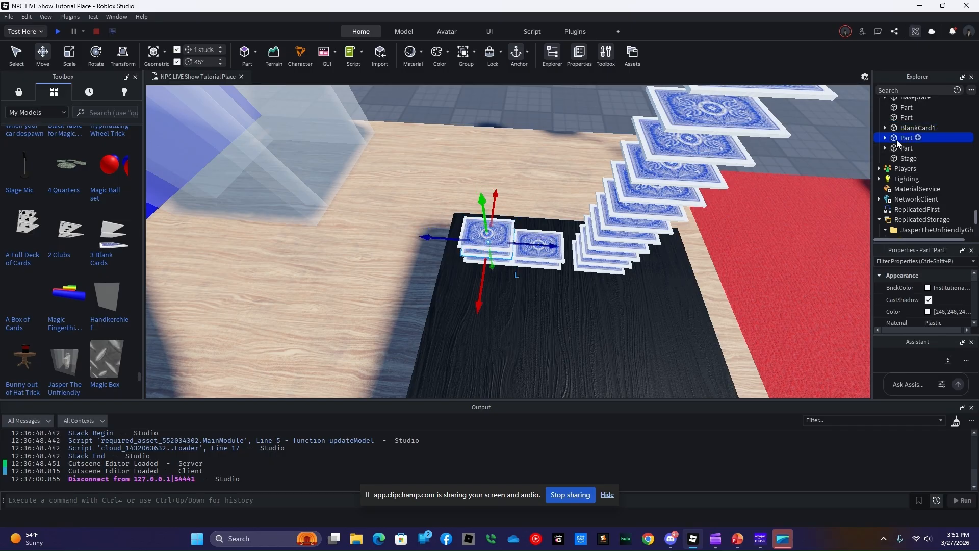
right_click(897, 140)
left_click(867, 213)
type("Bl")
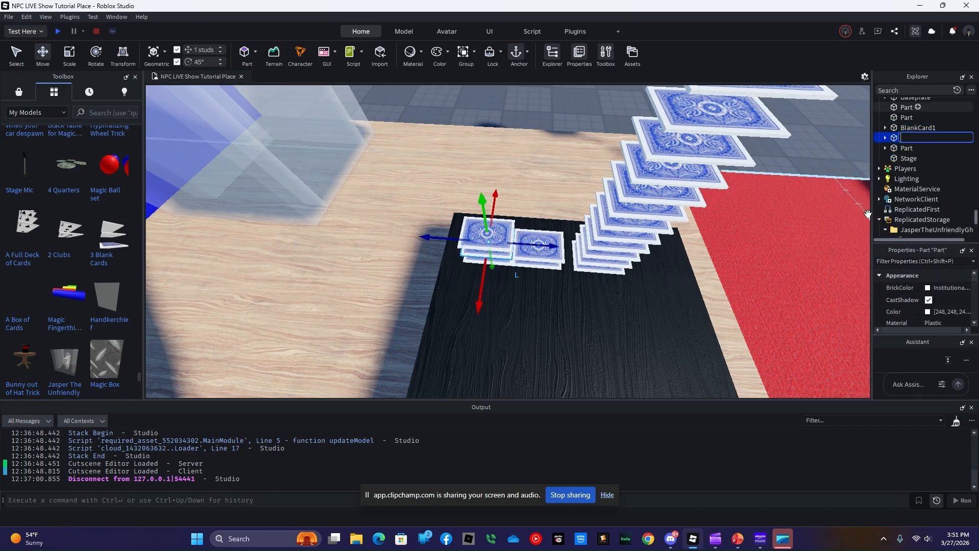
type("ankCard2")
key("Return")
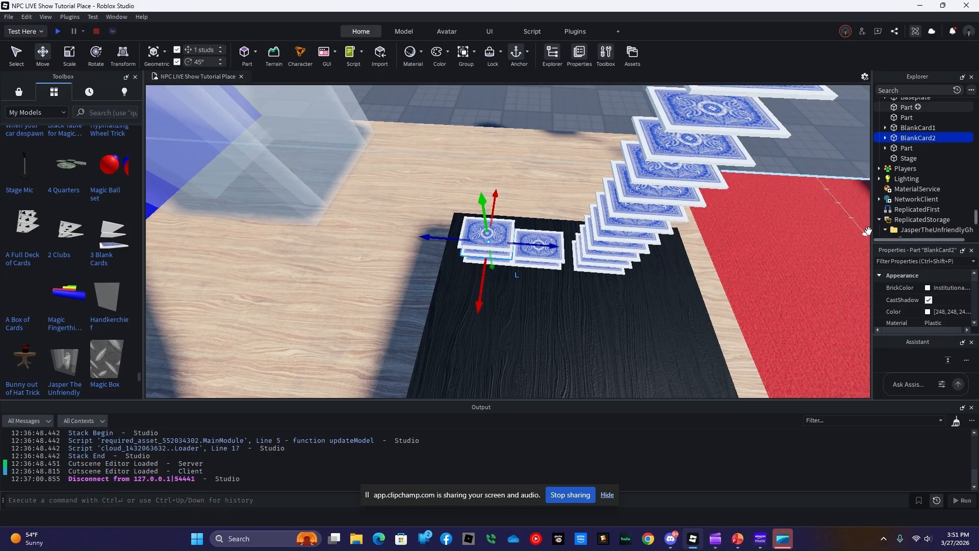
Step: Rename the third inserted blank card BlankCard3
right_click(906, 149)
left_click(875, 224)
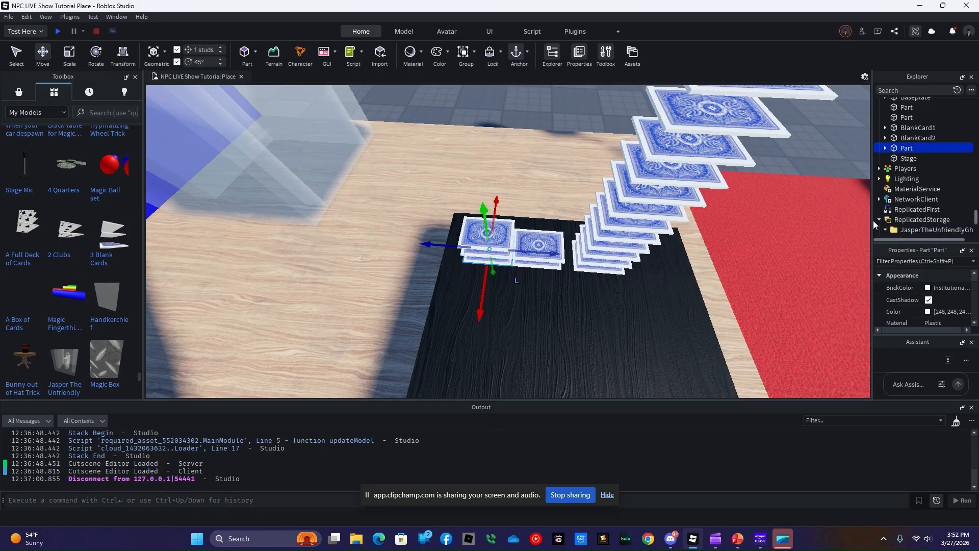
type("Blank")
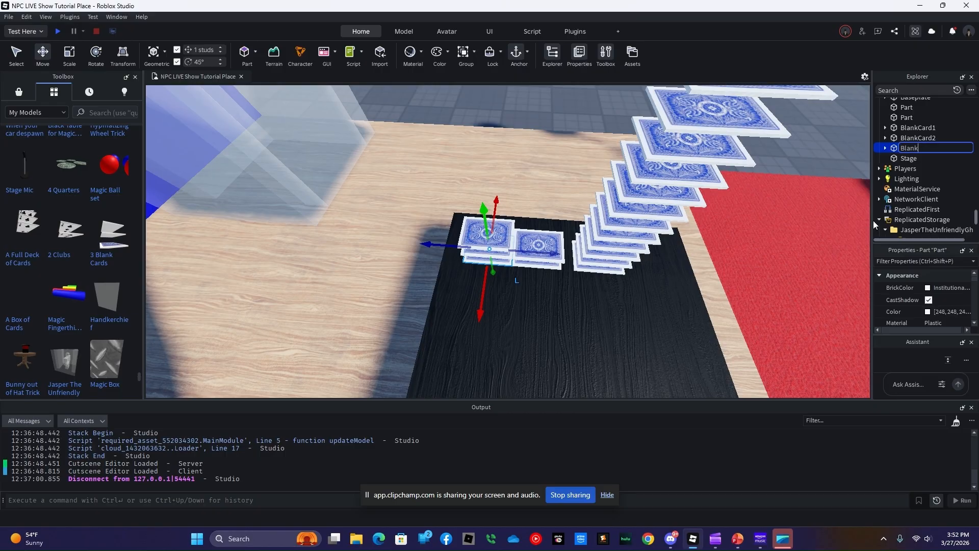
type("Card3")
key("Return")
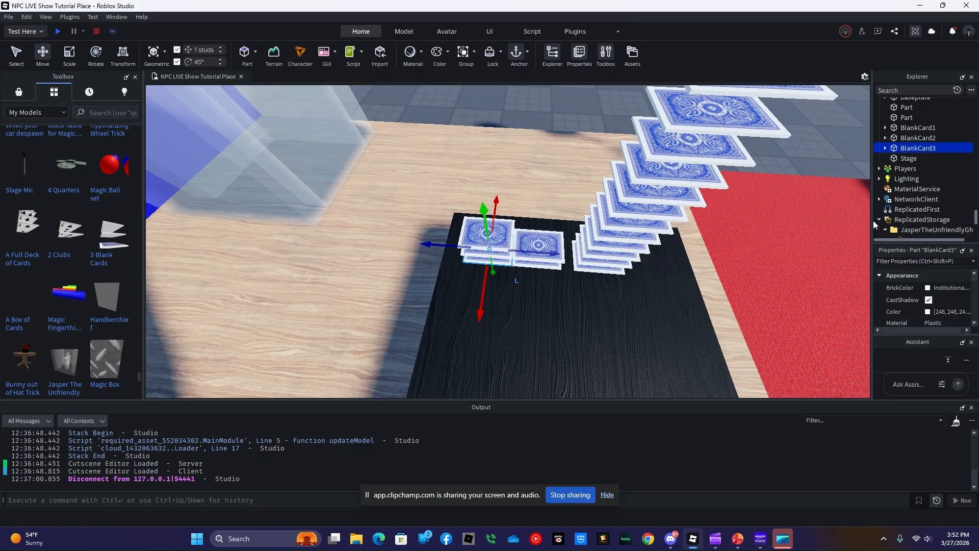
Step: Move BlankCard1, BlankCard2 and BlankCard3 into the Props folder and clear the selection
left_click(907, 127, "shift")
left_click_drag(907, 128, 914, 159)
scroll(907, 128, "up", 20)
scroll(906, 127, "up", 10)
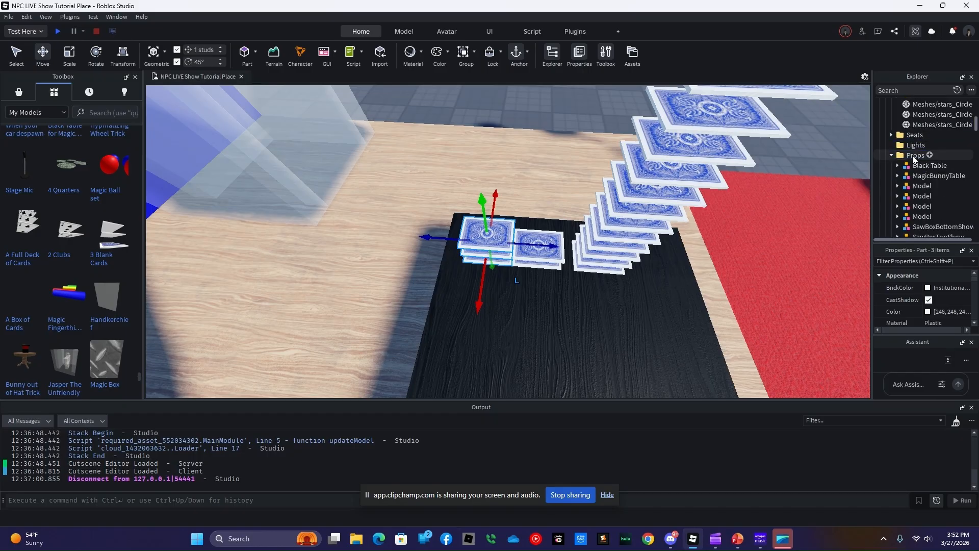
left_click(527, 344)
Step: Insert the Handkerchief model from My Models onto the corner of the black table beside the cards, accepting its included script
right_click_drag(527, 345, 526, 344)
key("w")
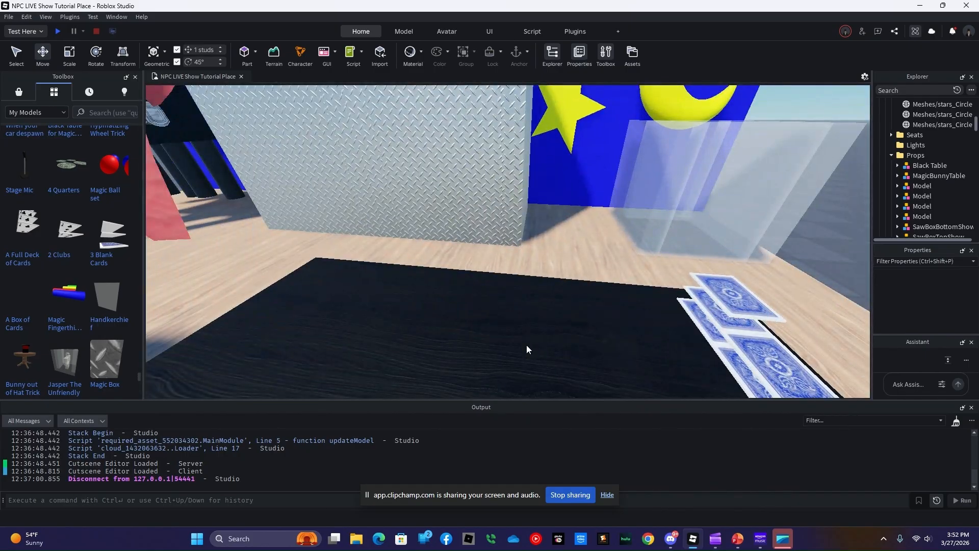
right_click_drag(527, 344, 526, 344)
key("s")
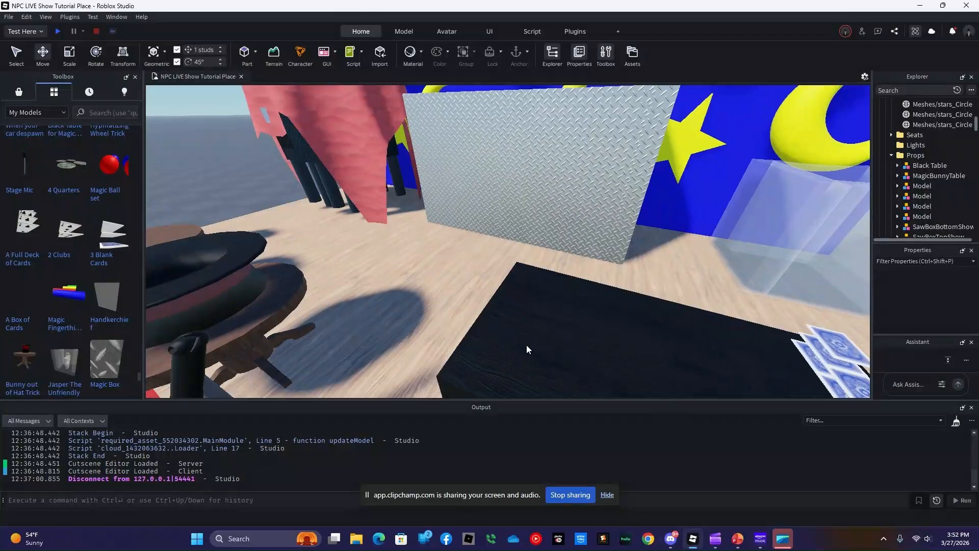
right_click_drag(526, 344, 526, 344)
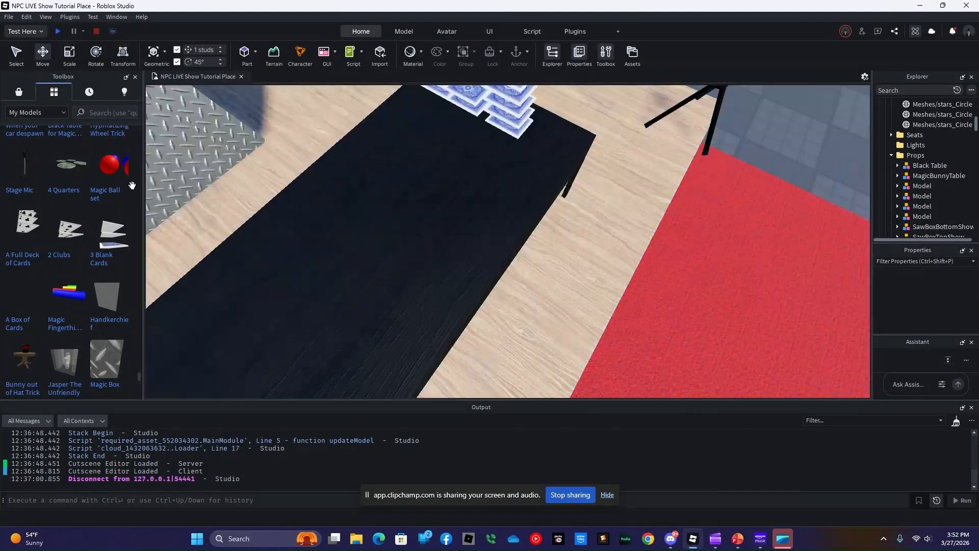
left_click(109, 310)
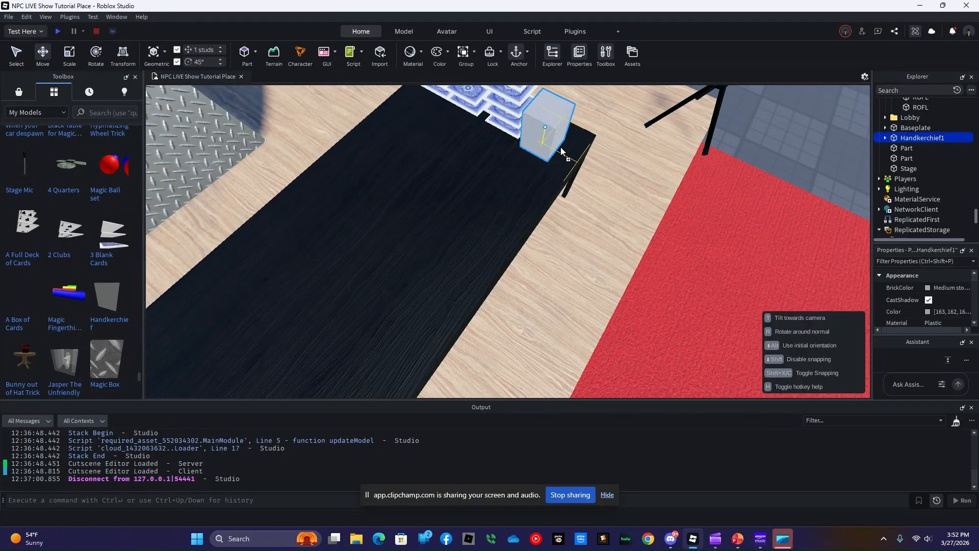
left_click(561, 147)
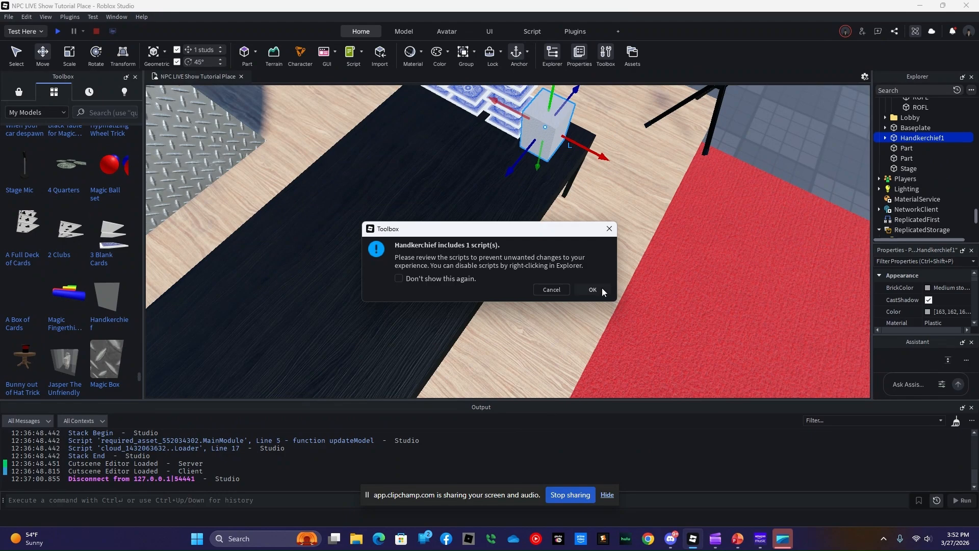
left_click(592, 289)
Step: Delete the script inside the inserted handkerchief part
left_click(885, 138)
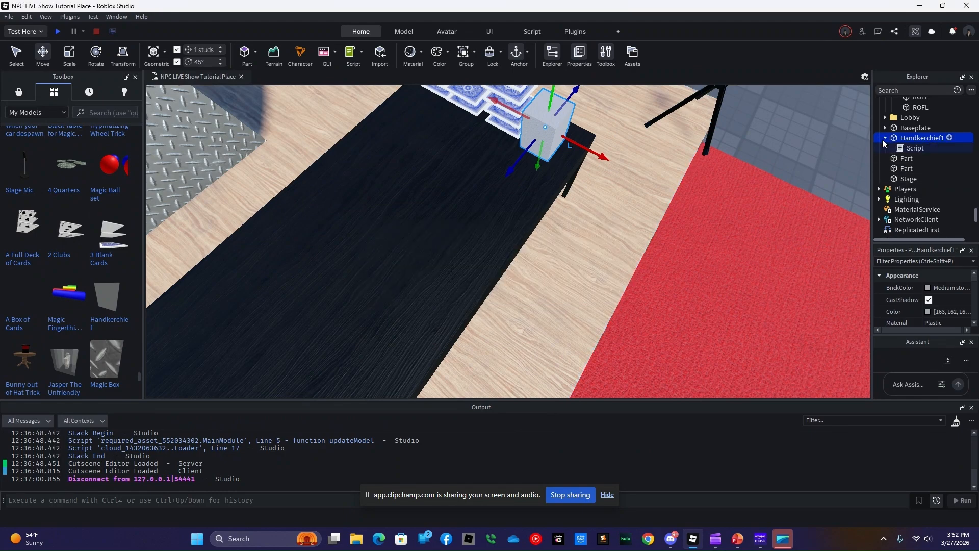
right_click(896, 147)
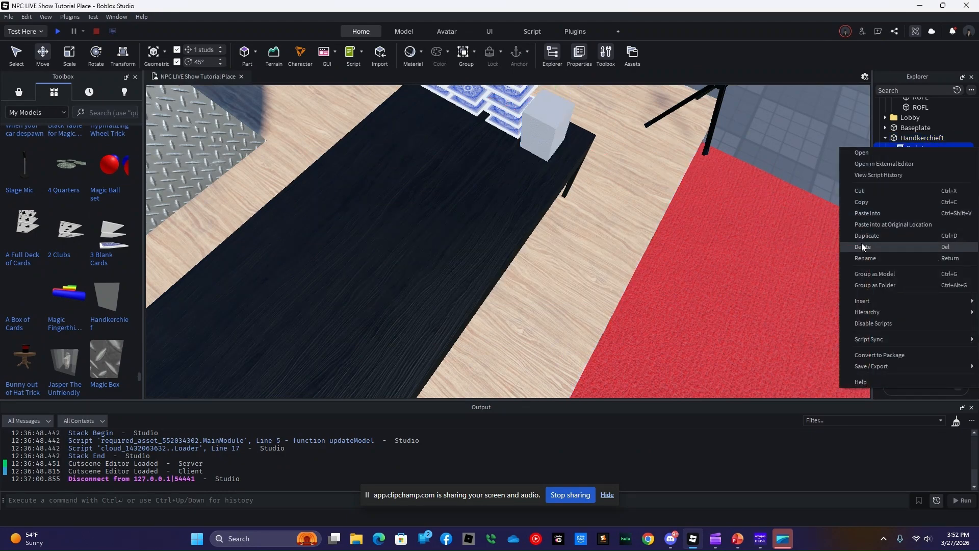
left_click(861, 247)
Step: Rename the handkerchief part Handkerchief and move it into the Props folder
left_click(910, 138)
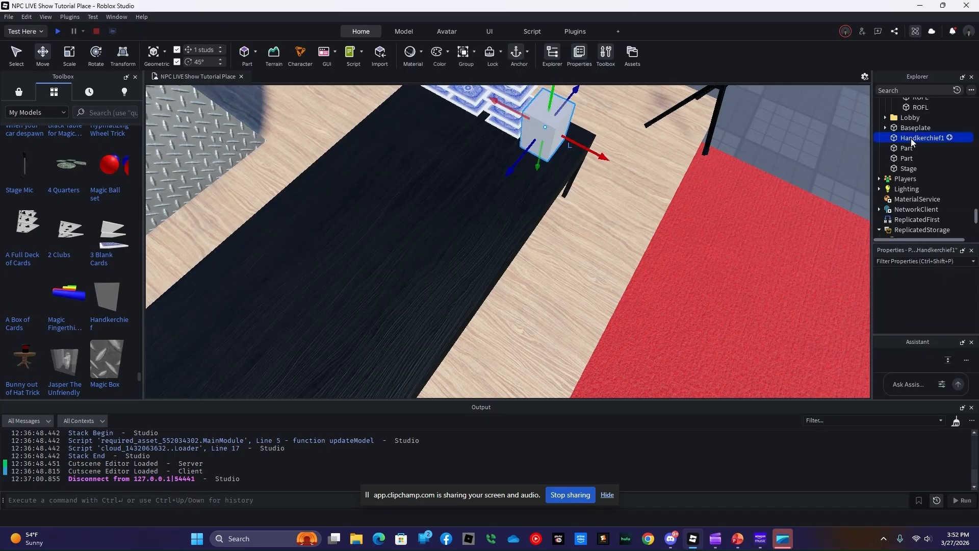
double_click(911, 139)
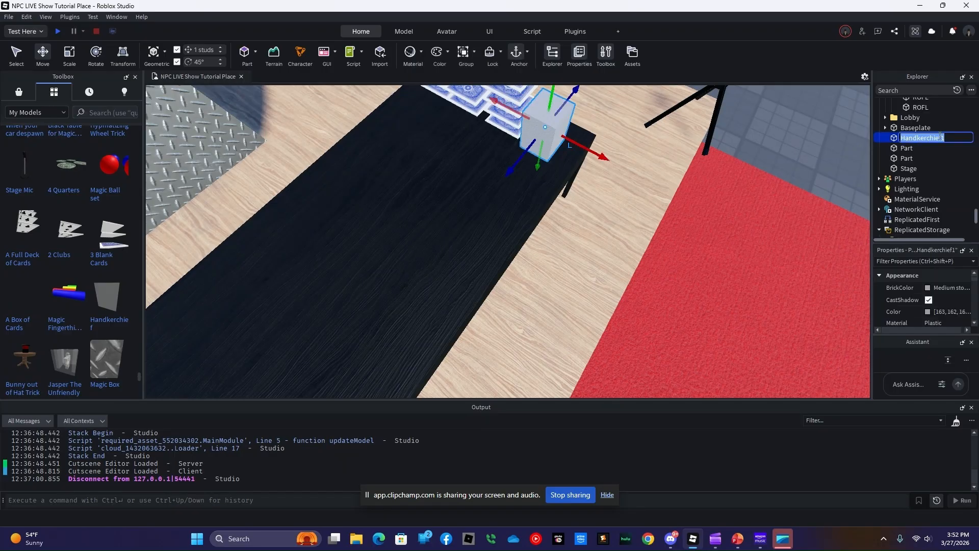
left_click(964, 135)
key("Return")
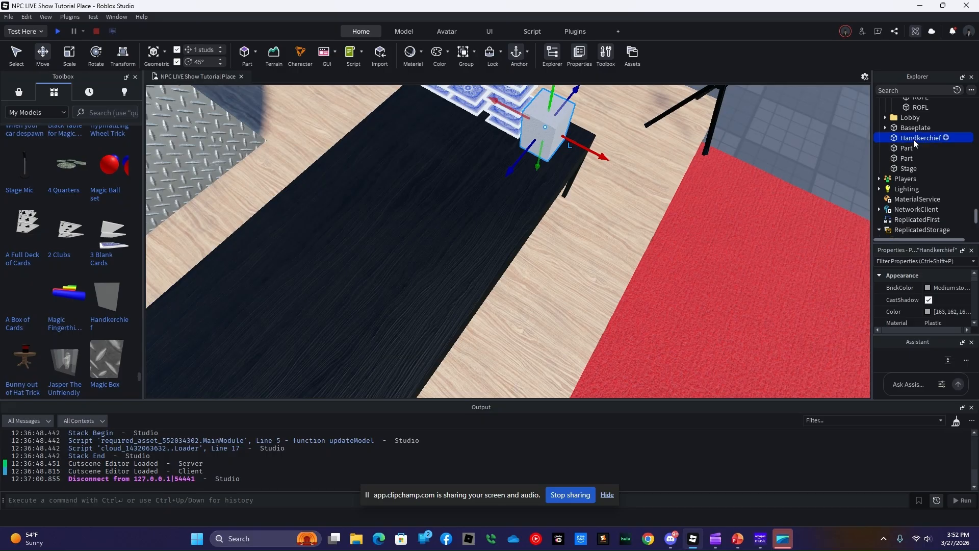
left_click_drag(913, 139, 916, 108)
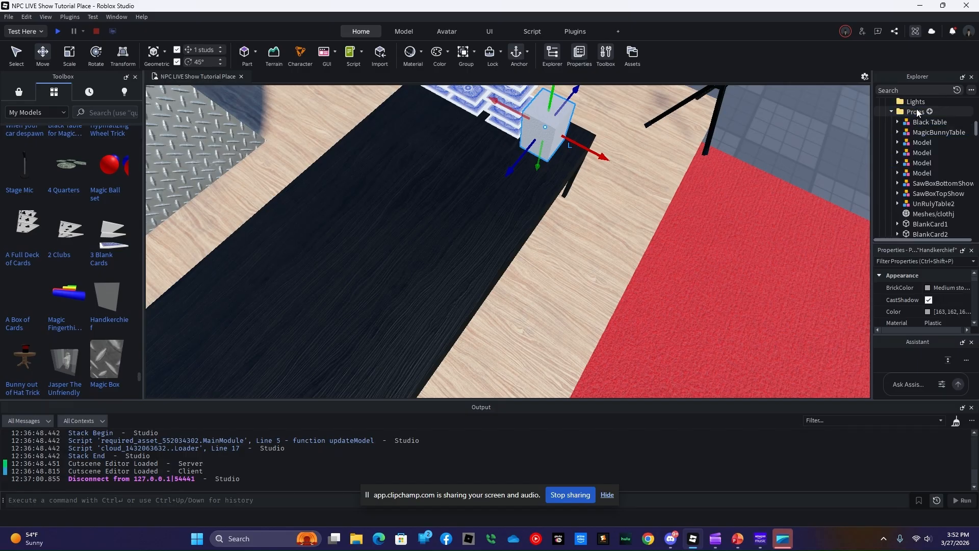
Step: Set the handkerchief's BrickColor to Plum and its material to Fabric, and clear the selection
left_click(930, 288)
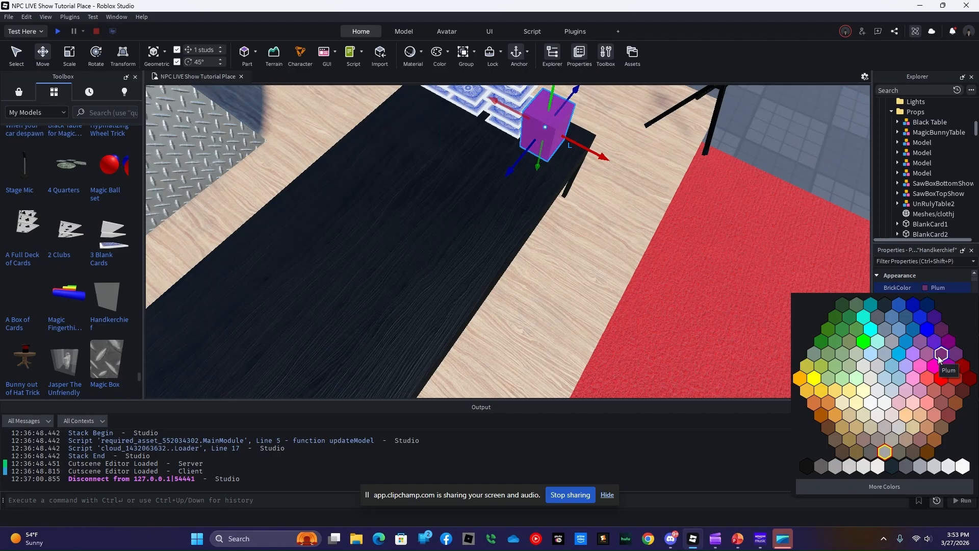
left_click(938, 356)
left_click(936, 321)
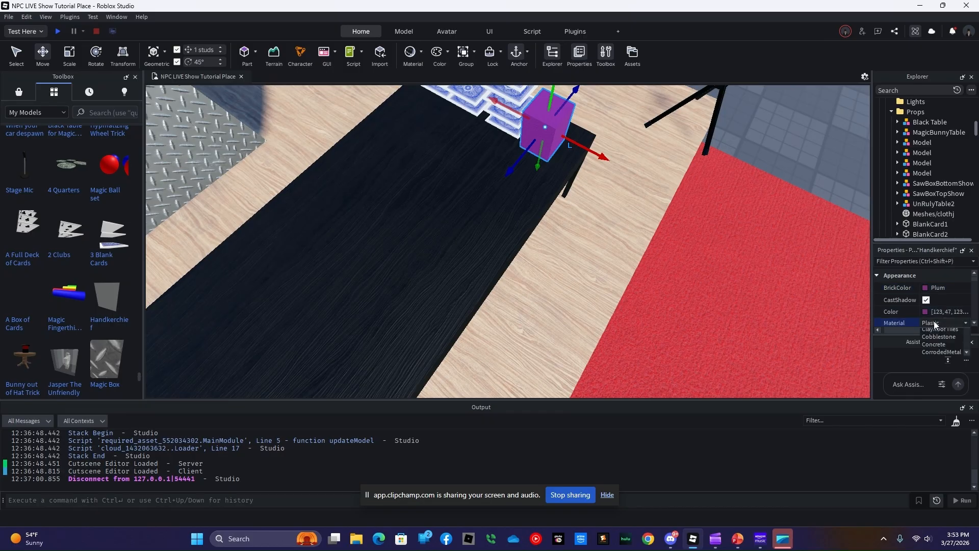
left_click(935, 372)
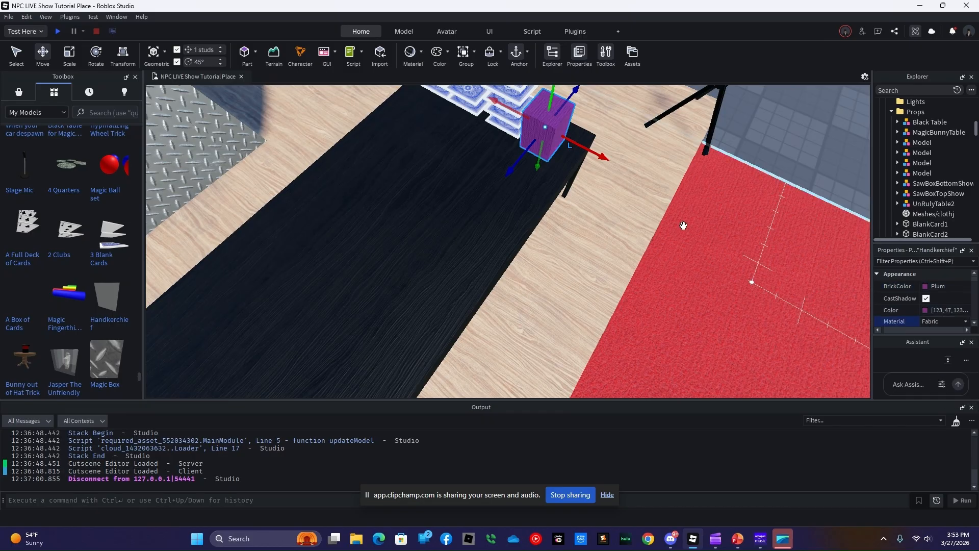
left_click(508, 218)
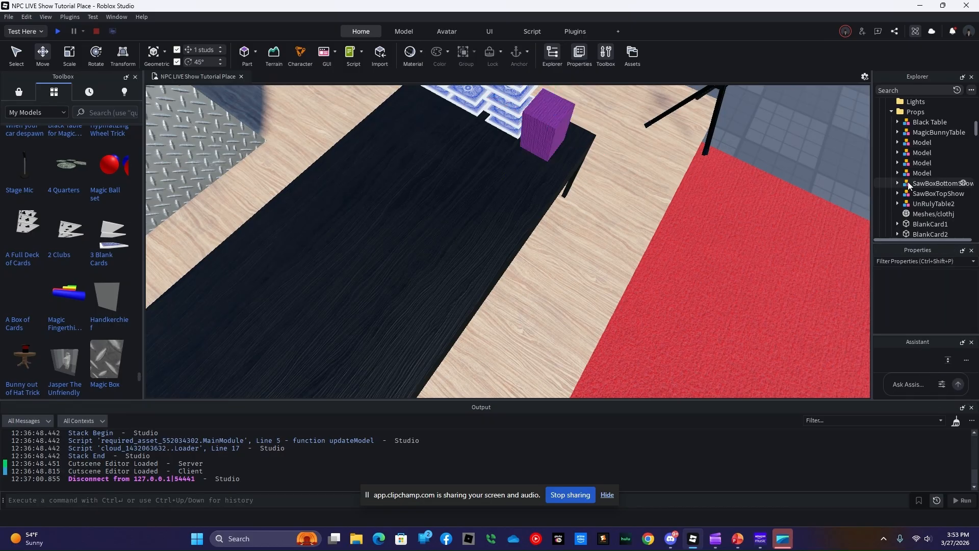
Step: Insert the Magic Fingerthi... model with its four coloured rods from My Models onto the black table and clear the selection
scroll(911, 185, "down", 2)
scroll(911, 185, "down", 4)
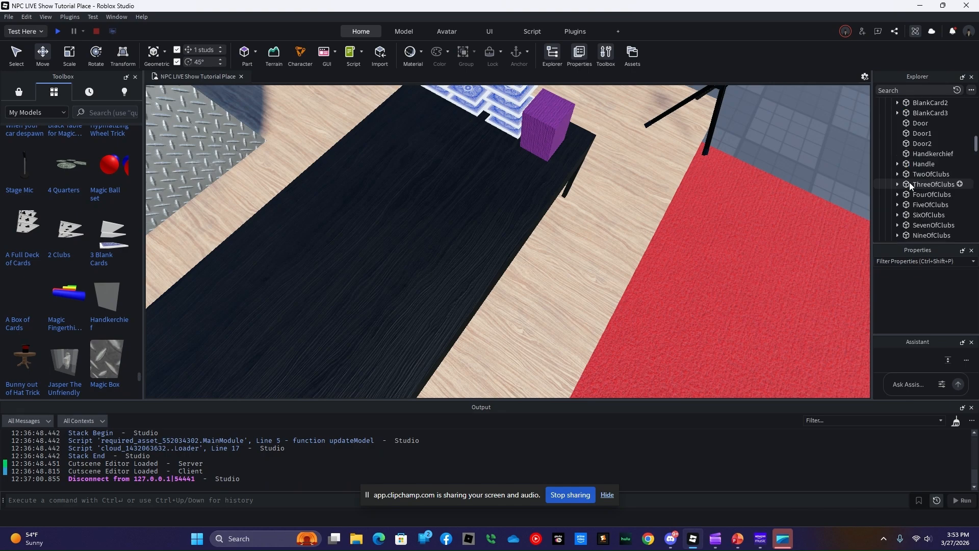
right_click_drag(512, 232, 511, 231)
scroll(511, 230, "down", 3)
scroll(511, 231, "down", 2)
scroll(512, 232, "up", 2)
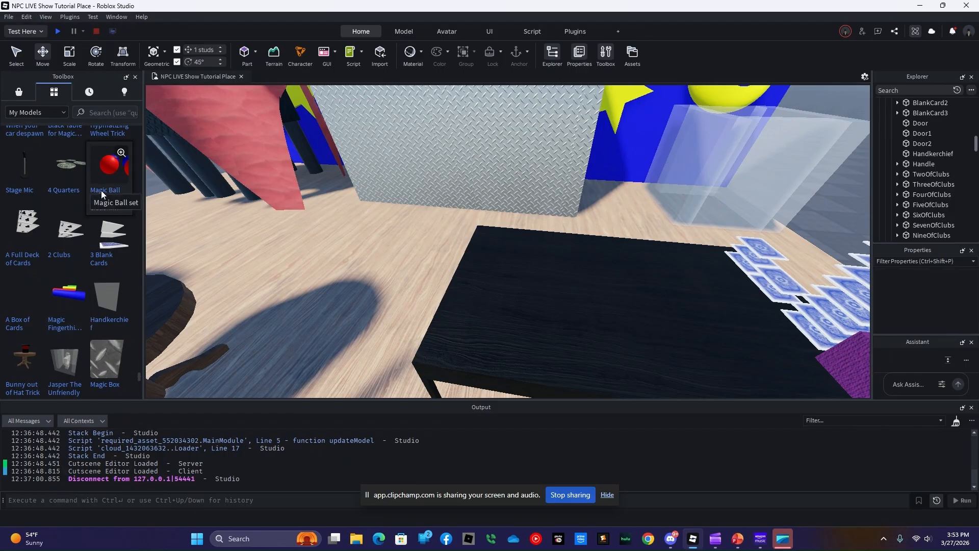
left_click(62, 302)
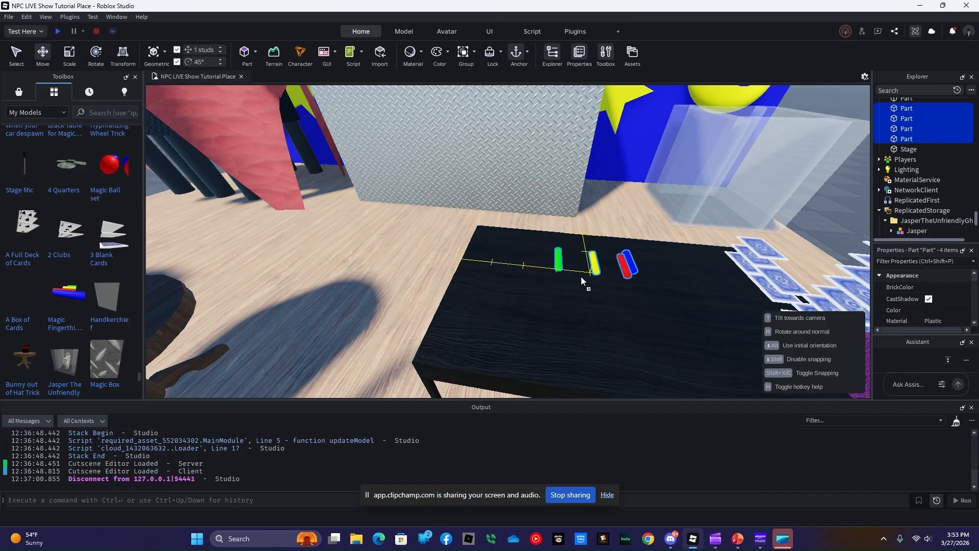
left_click(581, 277)
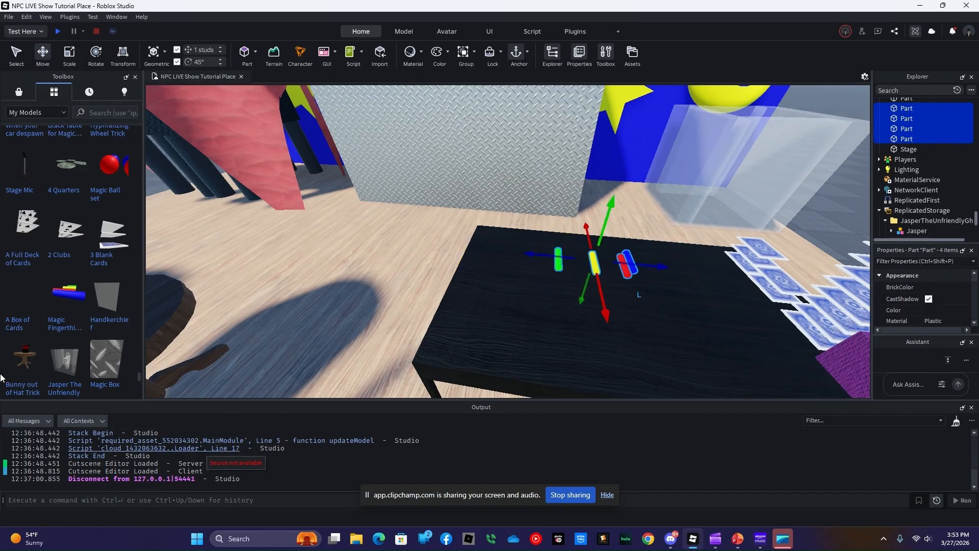
left_click(562, 334)
Step: Rename the blue rod on the black table Handle
right_click_drag(502, 321, 494, 322)
key("w")
left_click(510, 274)
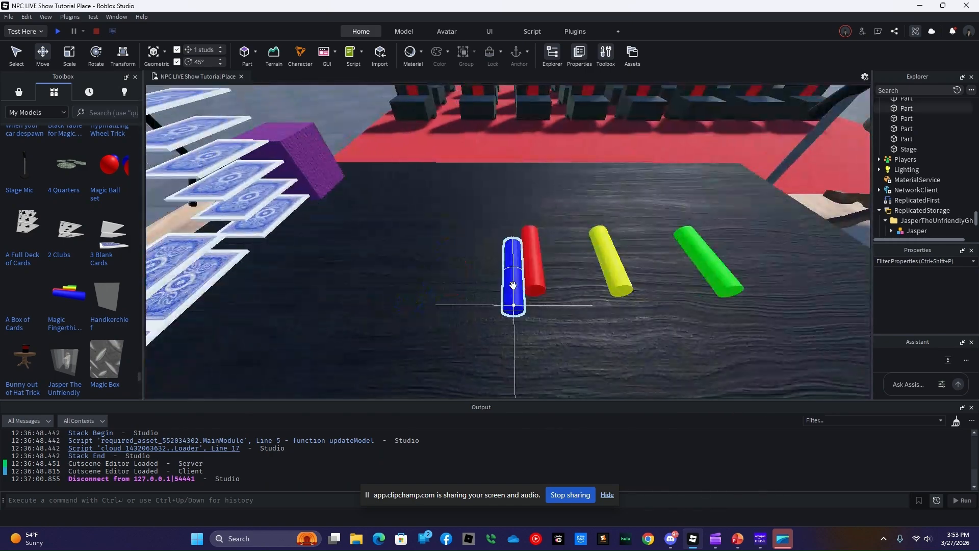
right_click(905, 109)
left_click(897, 184)
type("Hanmsd\\")
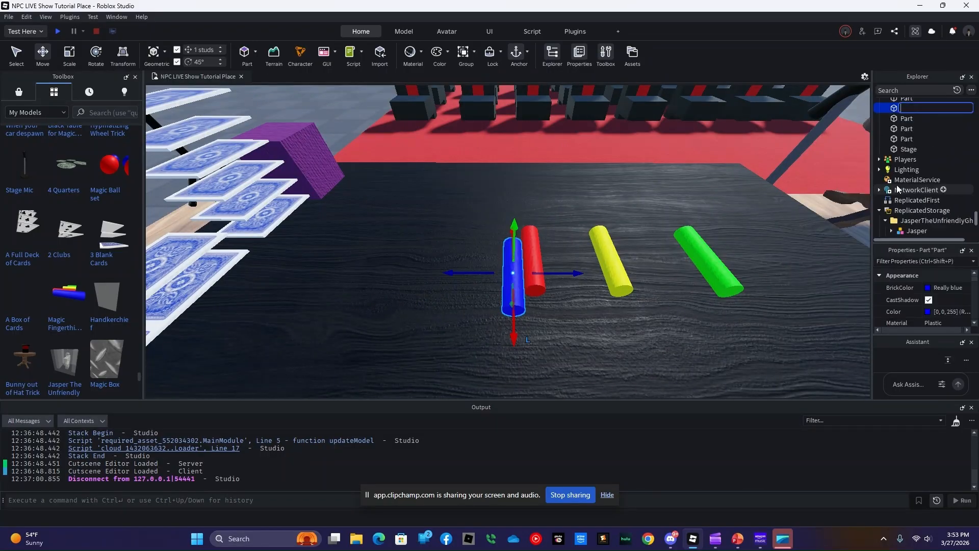
key("BackSpace")
key("BackSpace")
type("dle")
key("Return")
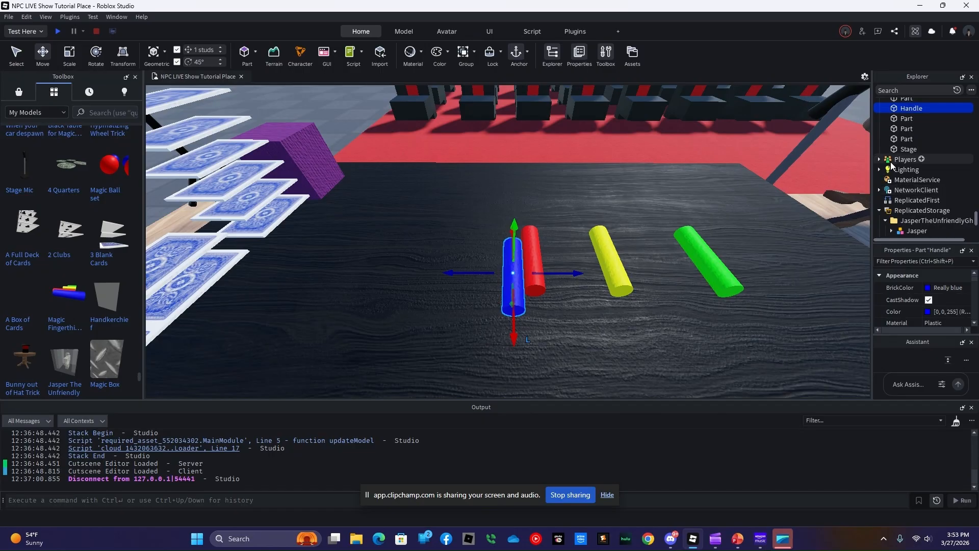
Step: Rename the red rod part Handle
left_click(906, 118)
right_click(906, 118)
left_click(874, 188)
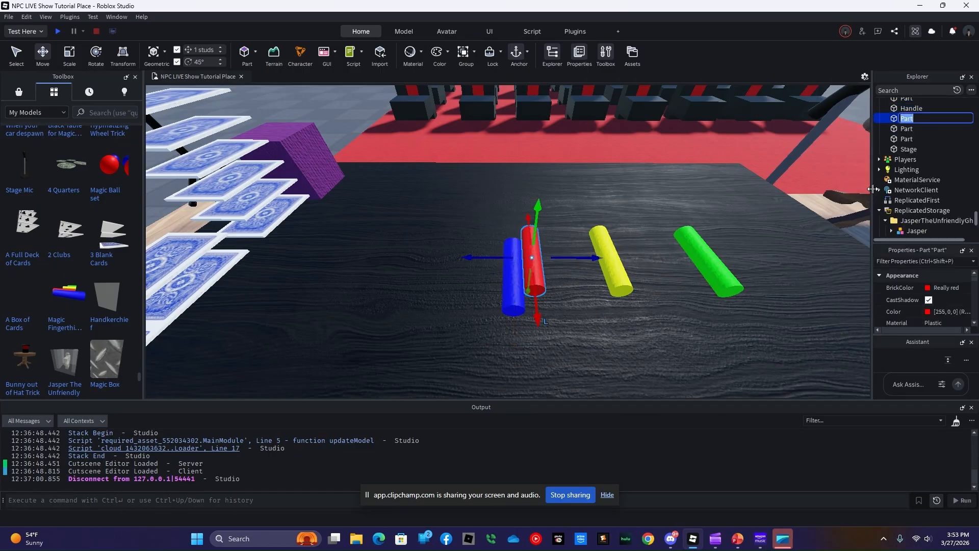
type("Handle")
key("Return")
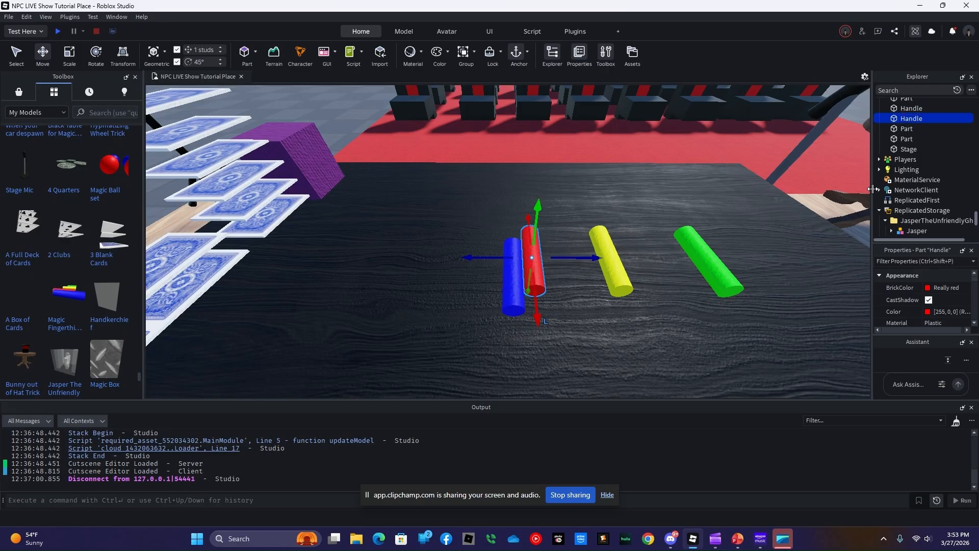
Step: Rename the green rod part Handle
left_click(901, 138)
right_click(901, 137)
left_click(889, 206)
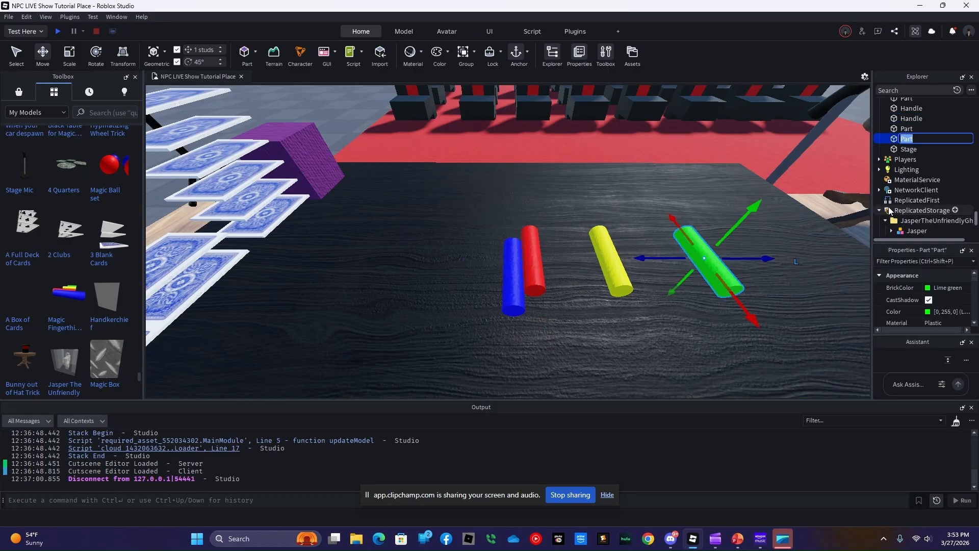
type("Handle")
key("Return")
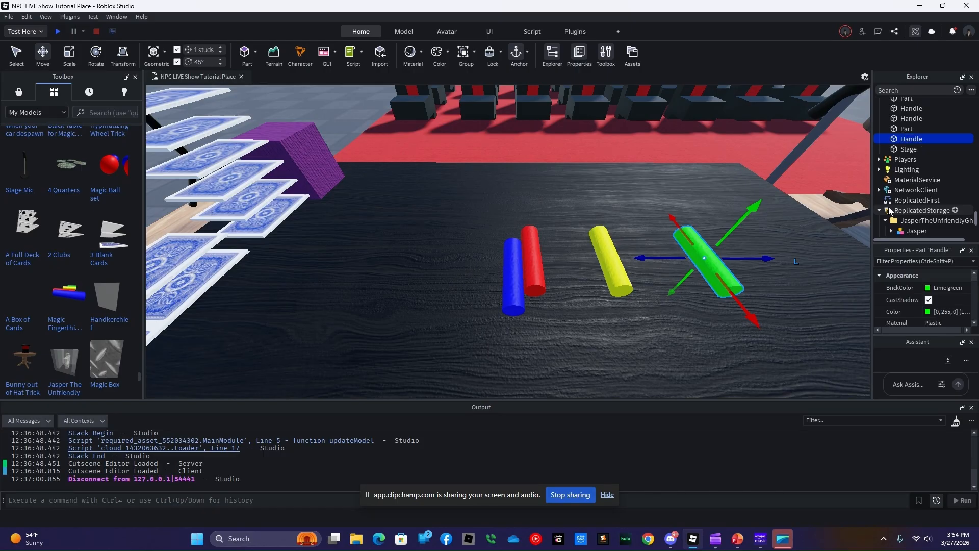
Step: Rename the yellow rod part on the black table Handle and clear the selection
left_click(906, 129)
right_click(906, 129)
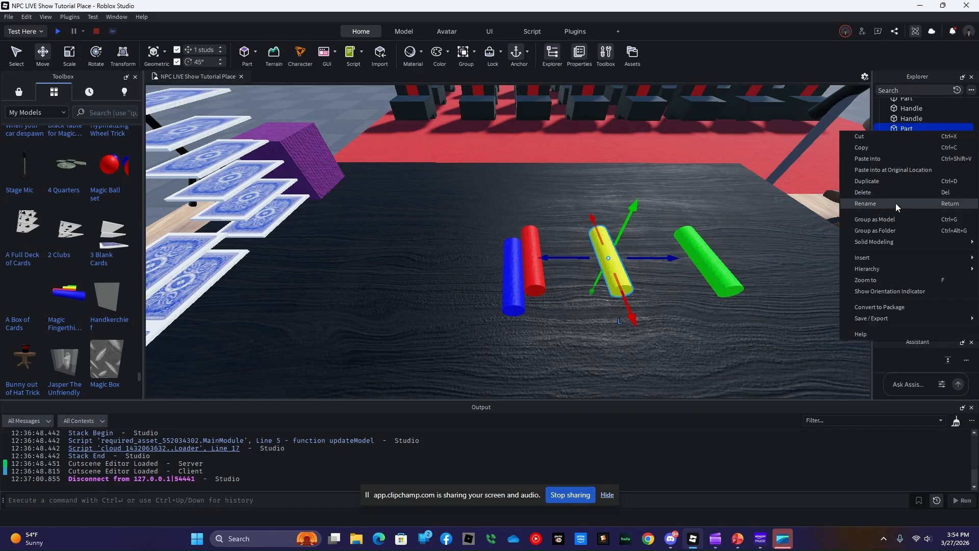
left_click(896, 204)
type("H")
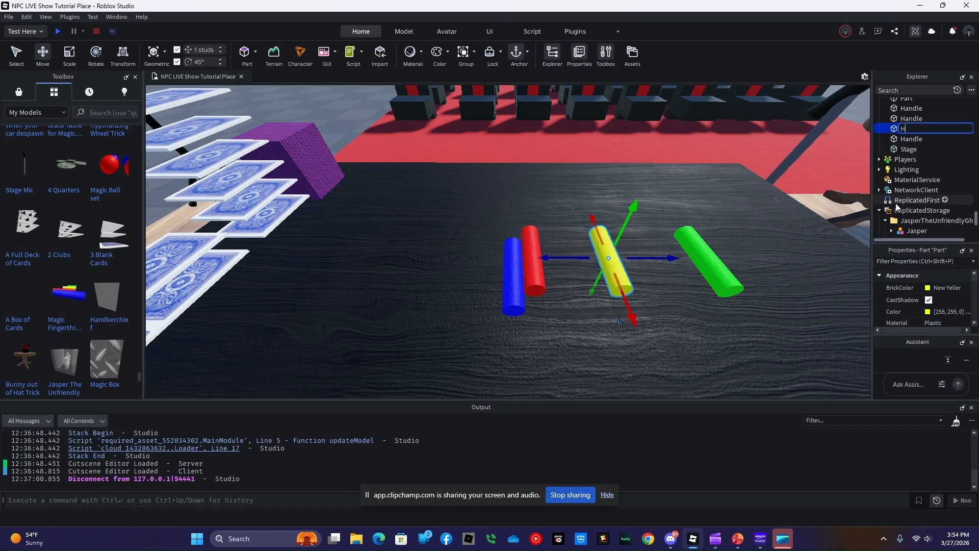
type("andle")
key("Return")
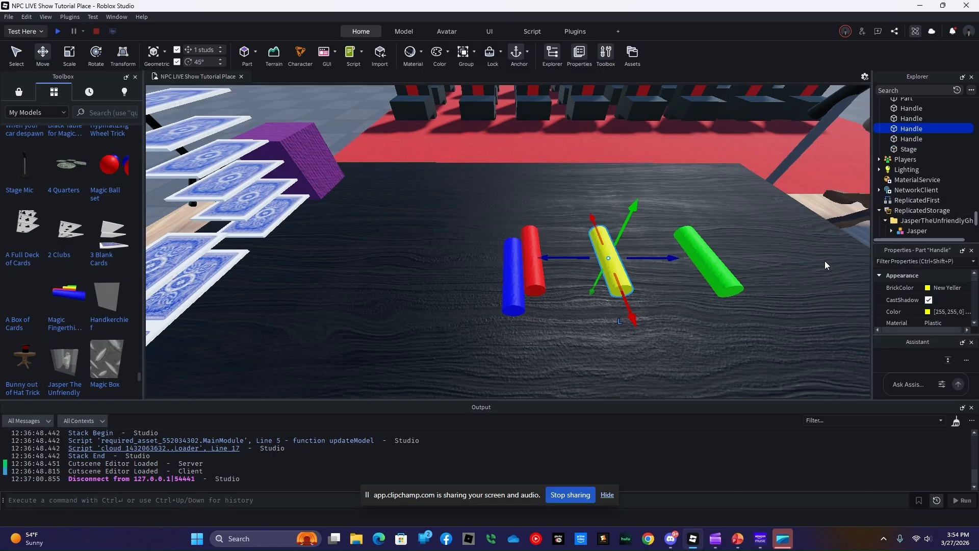
left_click(760, 315)
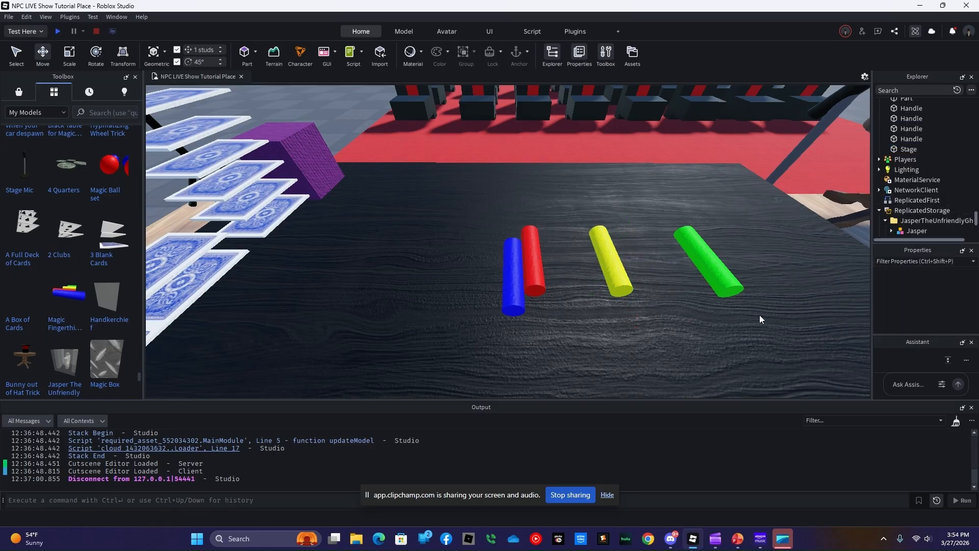
Step: Unanchor the blue, red, yellow and green rods on the black table one by one and clear the selection
left_click(512, 262)
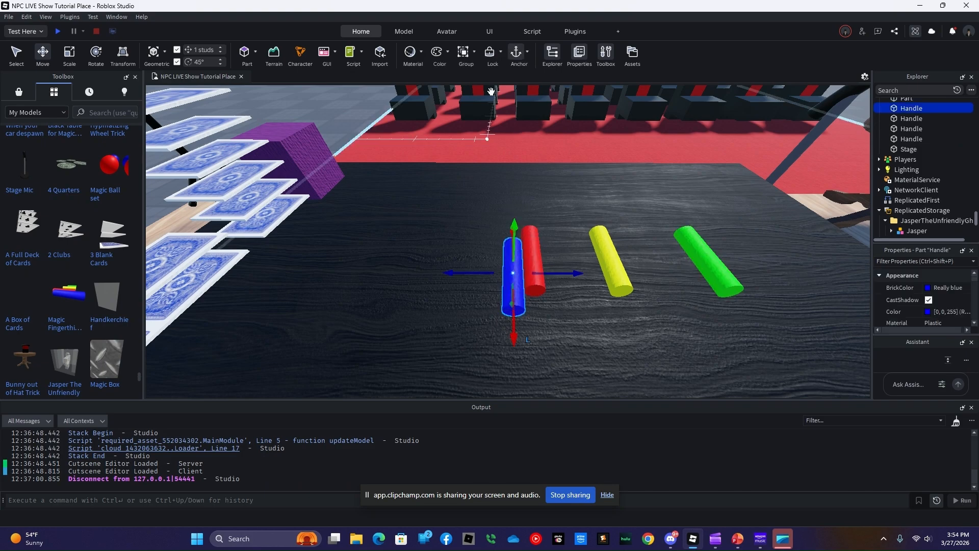
left_click(531, 260)
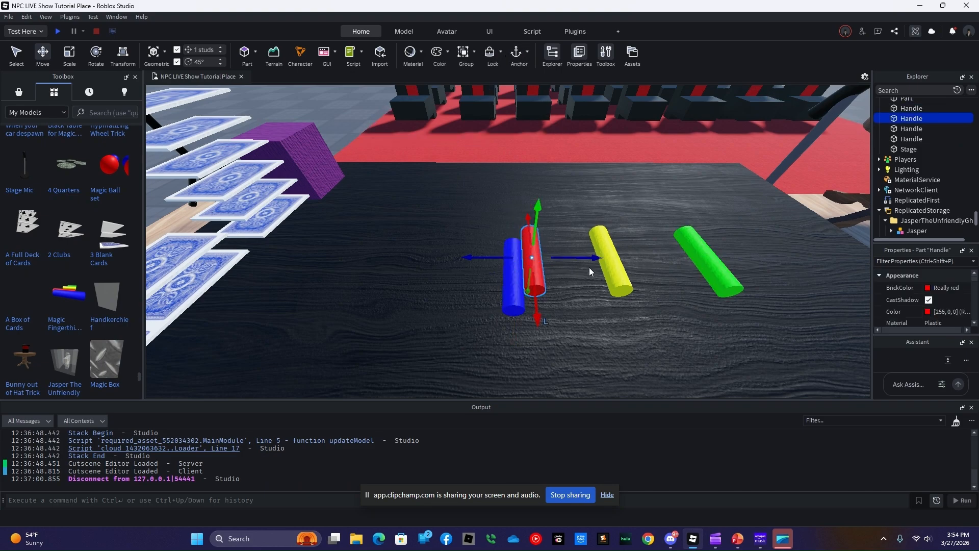
left_click(611, 261)
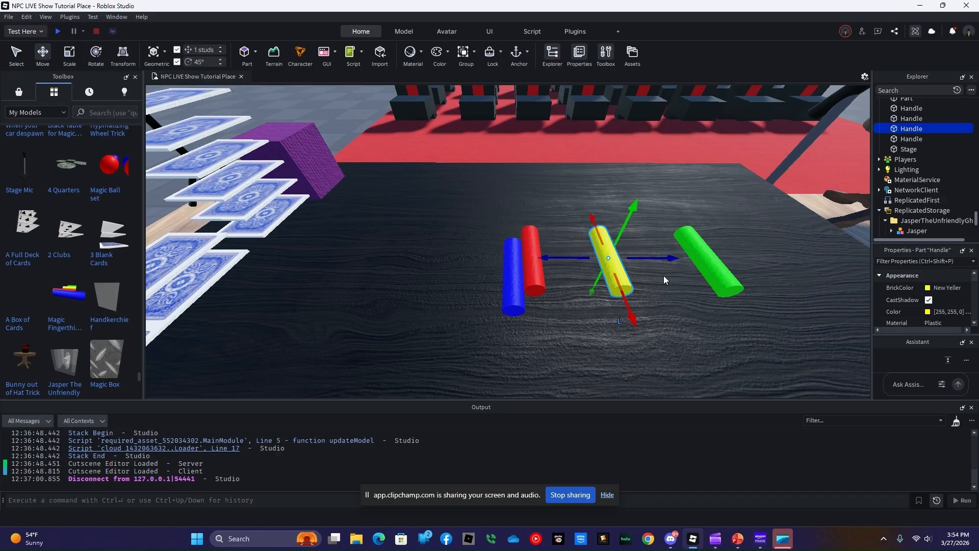
left_click(707, 259)
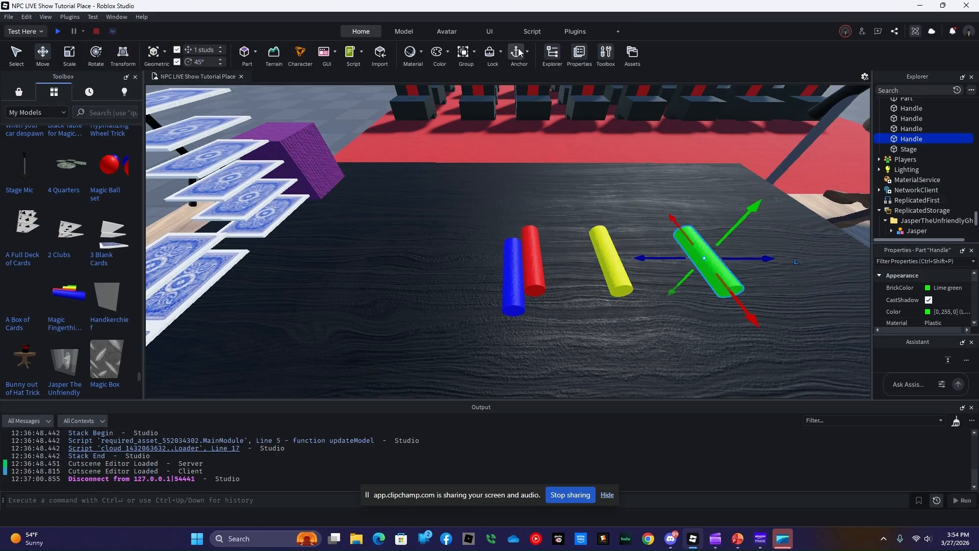
left_click(598, 353)
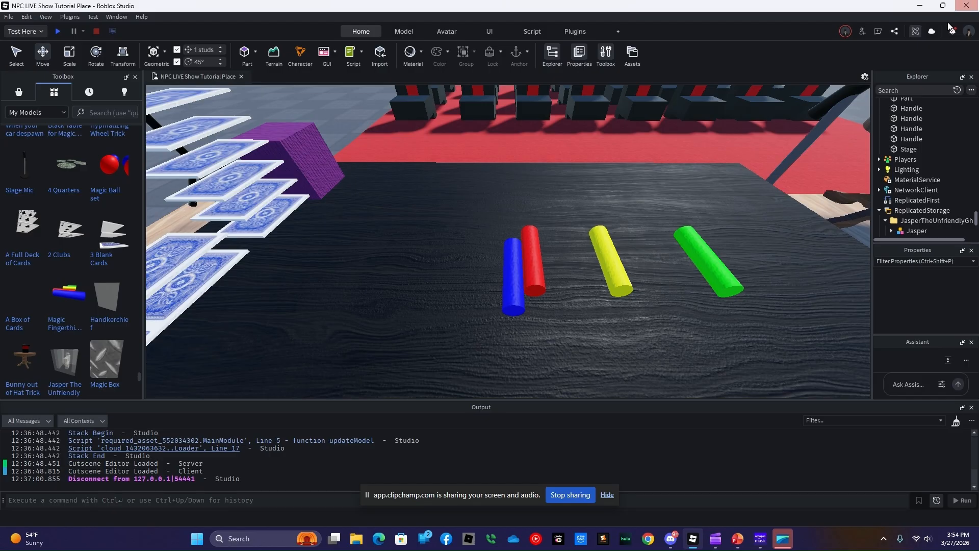
Step: Insert a Tool object into the Workspace for the red rod
scroll(940, 164, "up", 10)
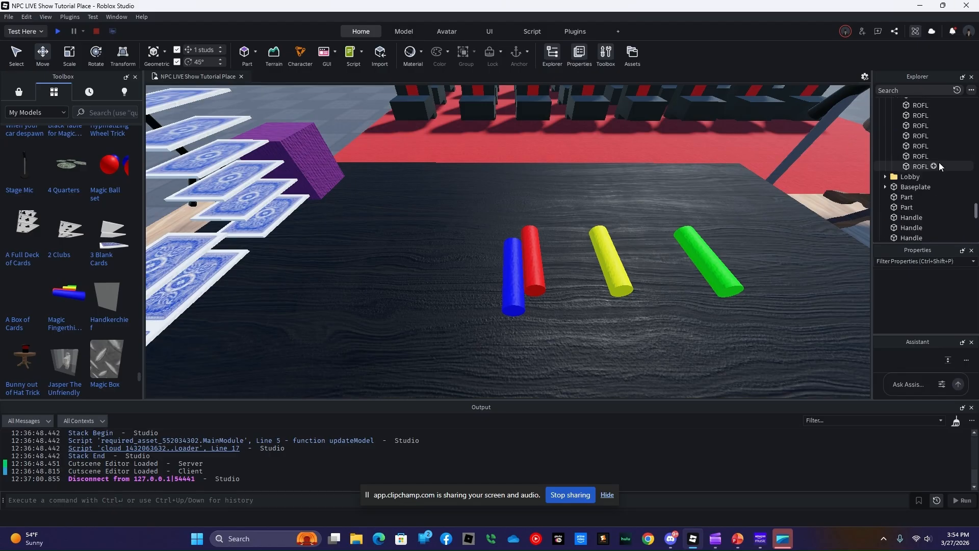
scroll(939, 165, "up", 5)
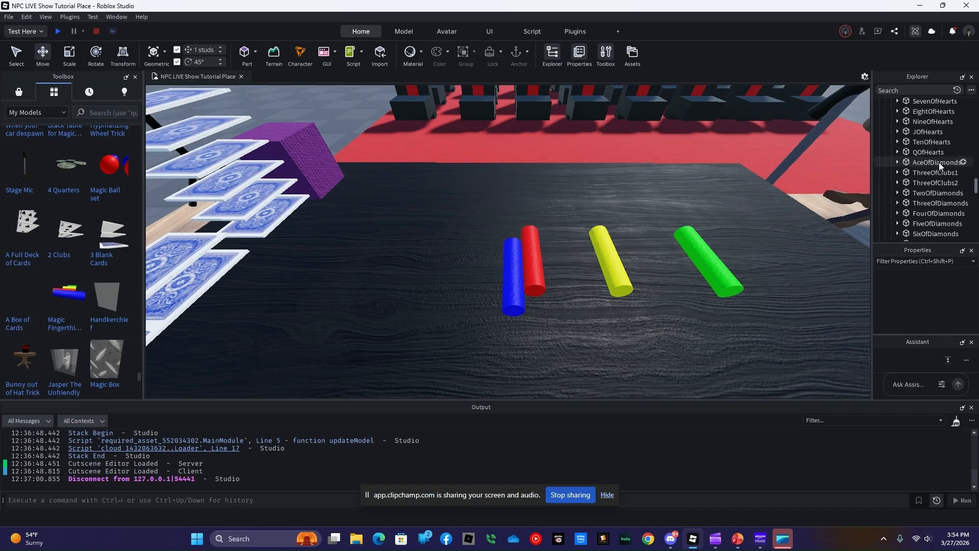
scroll(940, 164, "up", 15)
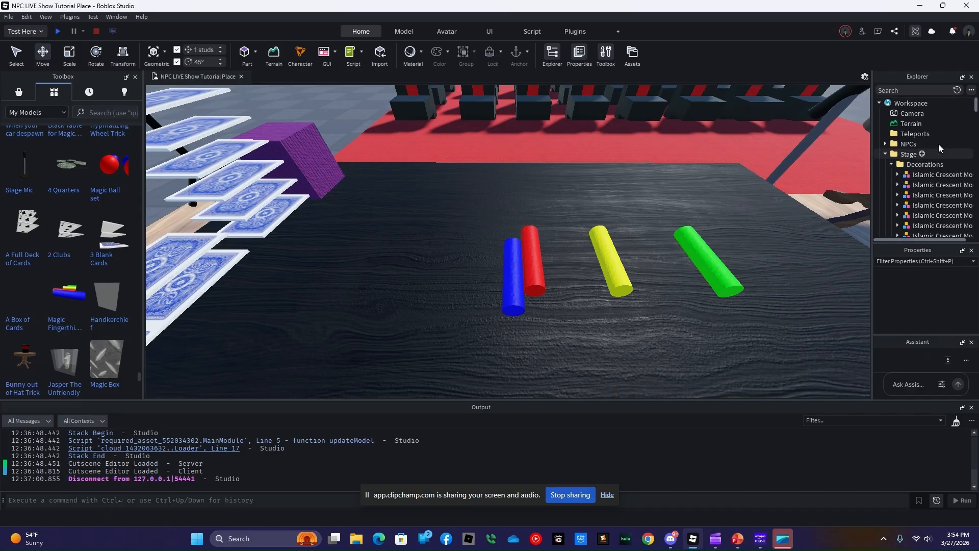
left_click(932, 103)
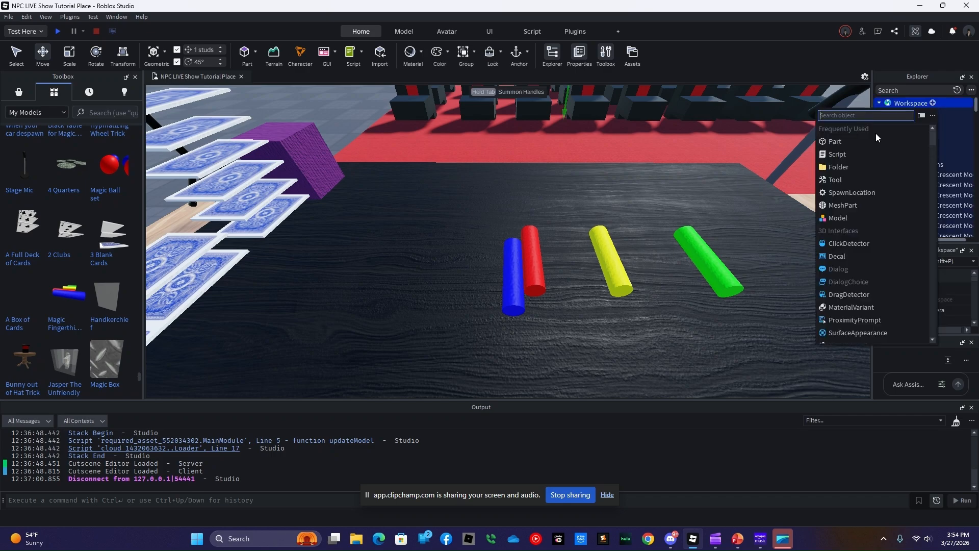
left_click(842, 178)
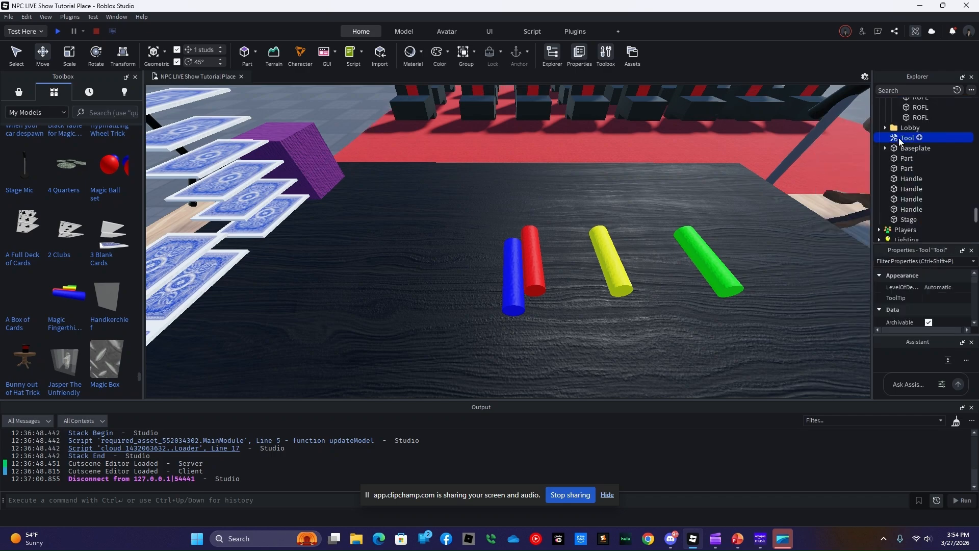
Step: Rename the new Tool object RedThimble
right_click(898, 138)
left_click(883, 223)
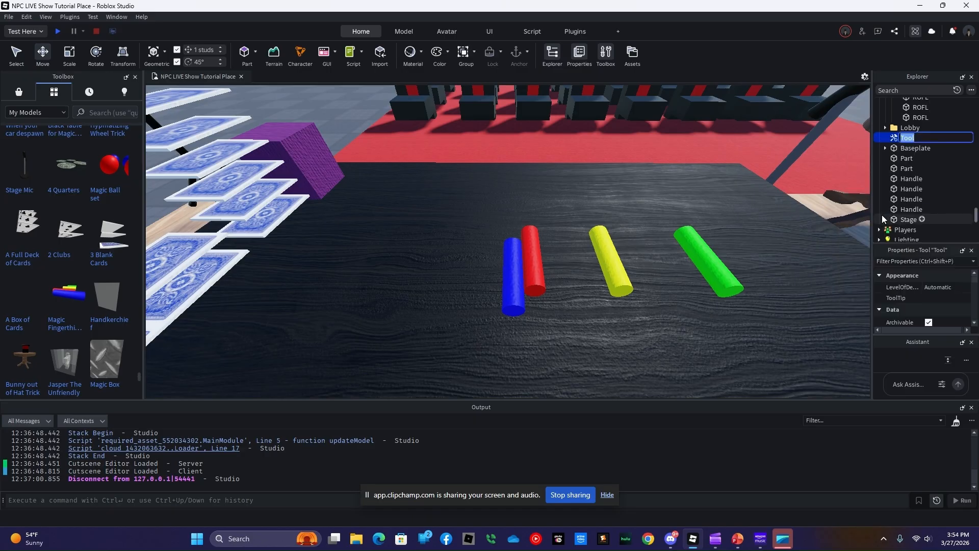
type("RedTjimble")
key("Return")
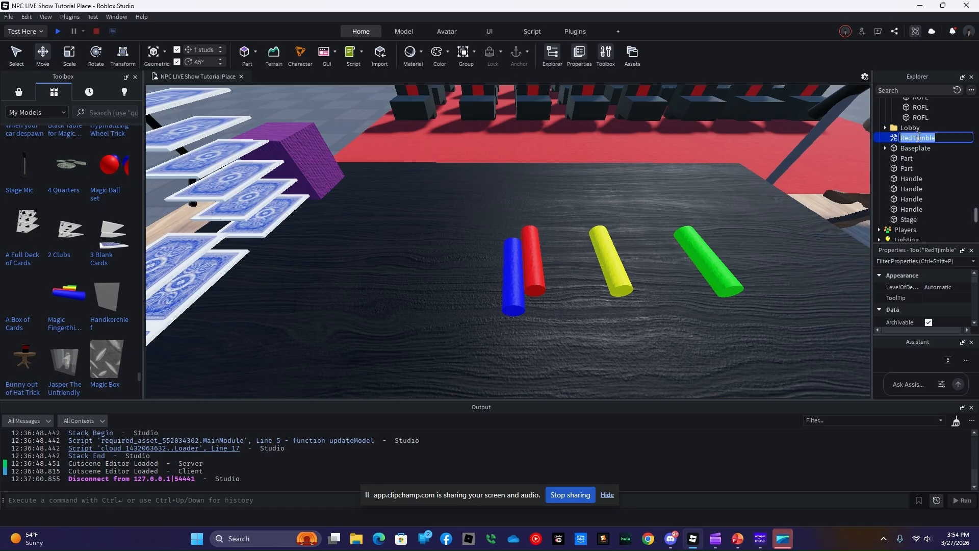
double_click(917, 135)
key("BackSpace")
type("h")
key("Return")
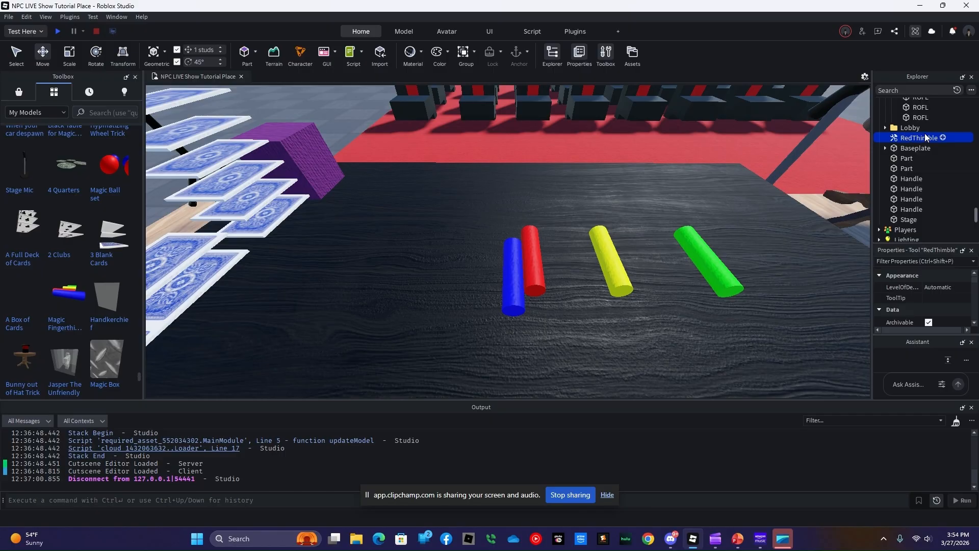
Step: Insert a second Tool object into the Workspace and name it BlueThimble
scroll(917, 121, "up", 10)
scroll(895, 147, "up", 10)
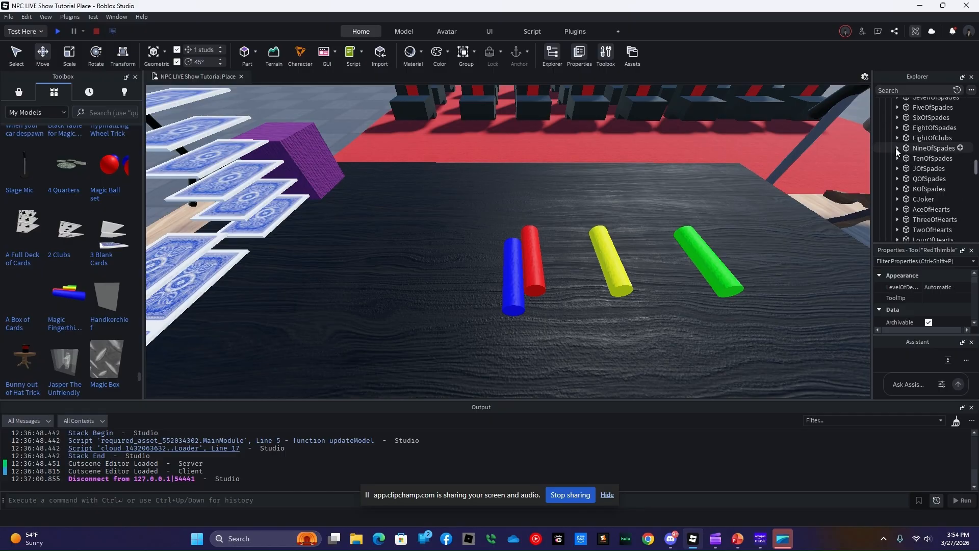
scroll(896, 148, "up", 5)
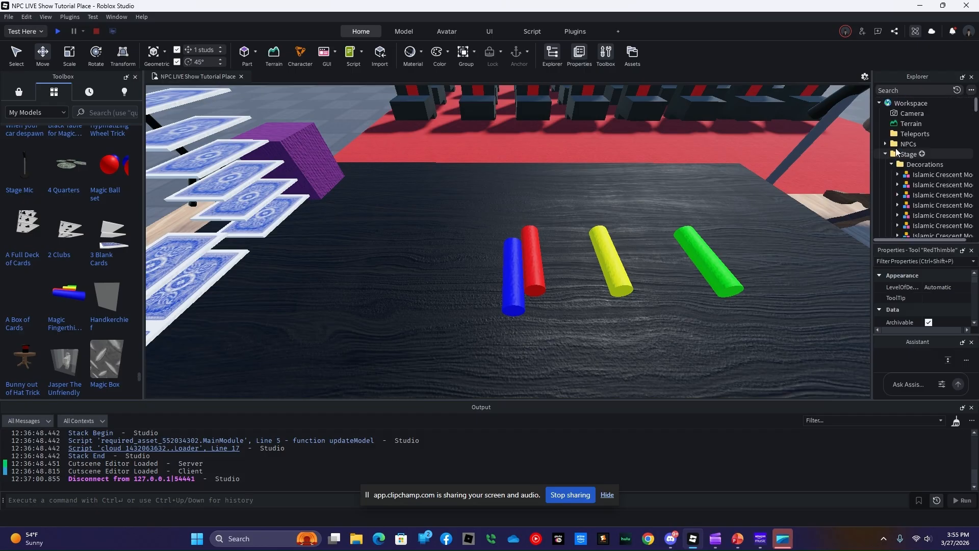
left_click(933, 103)
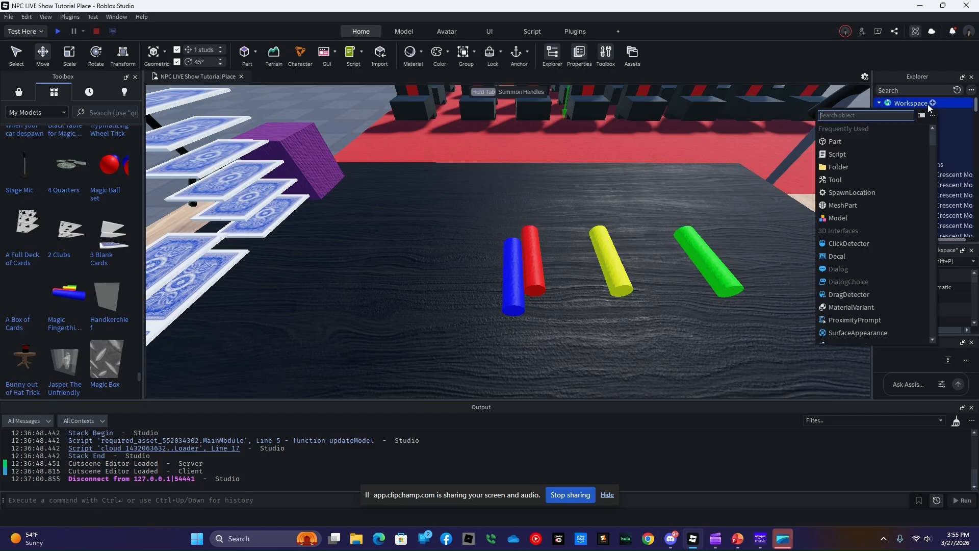
left_click(837, 185)
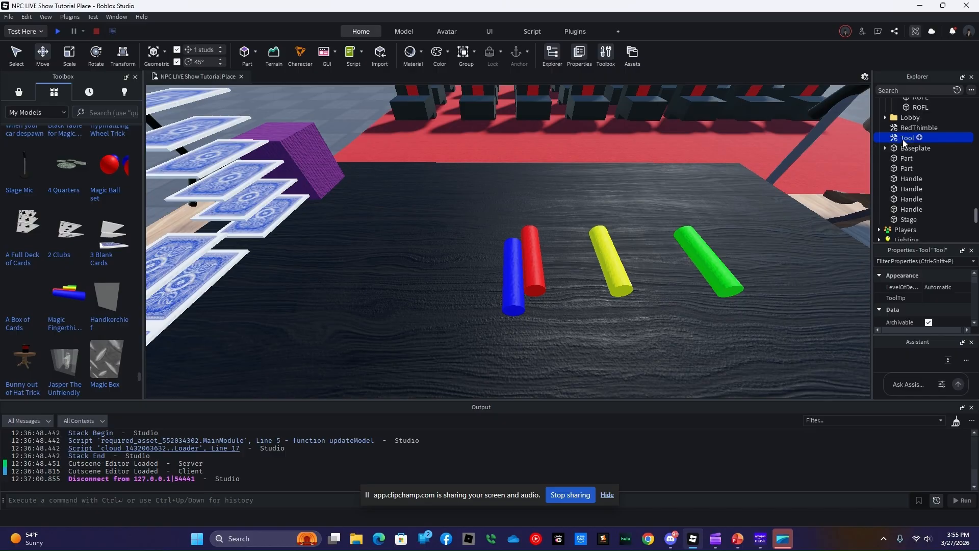
right_click(902, 142)
left_click(880, 209)
key("BackSpace")
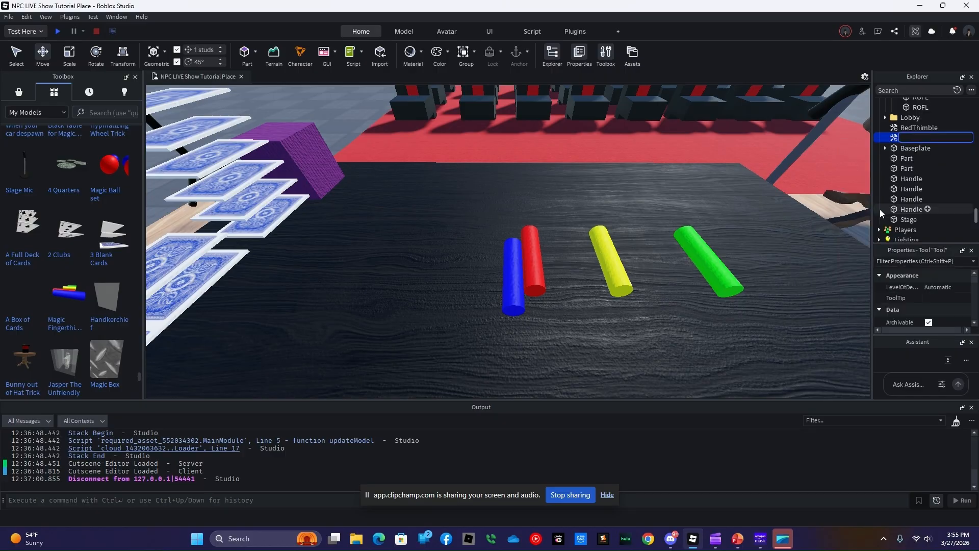
type("BlueThimble")
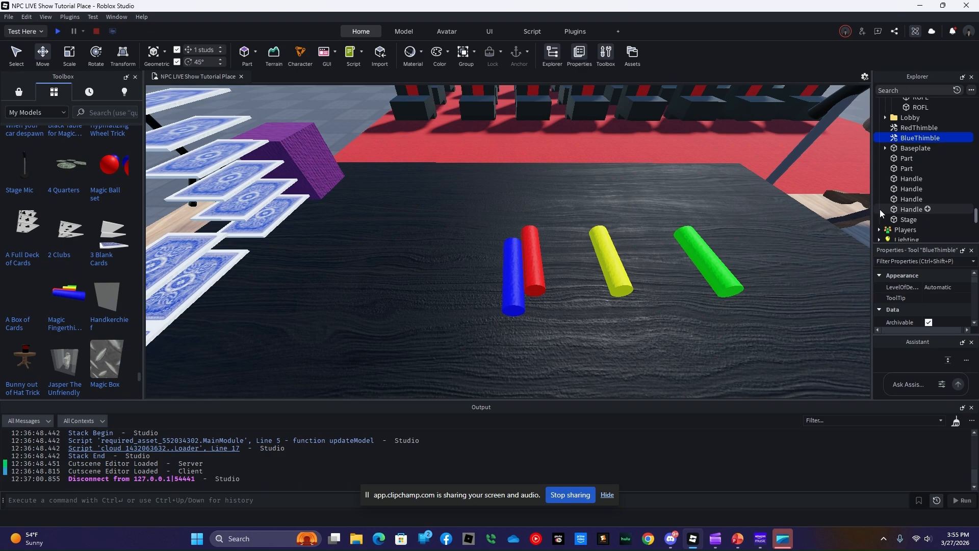
key("Return")
Step: Insert a third Tool object into the Workspace and name it YellowThimble
scroll(879, 209, "up", 10)
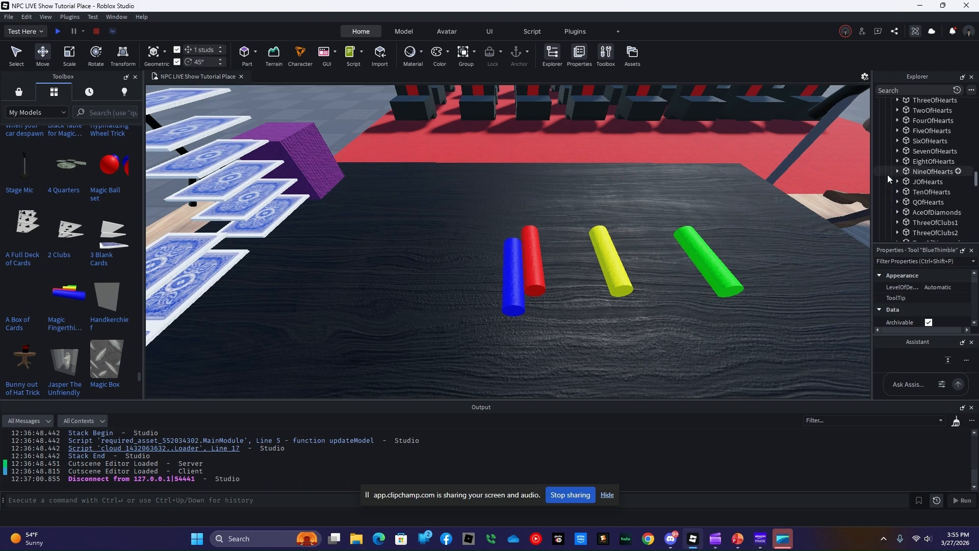
scroll(888, 175, "up", 15)
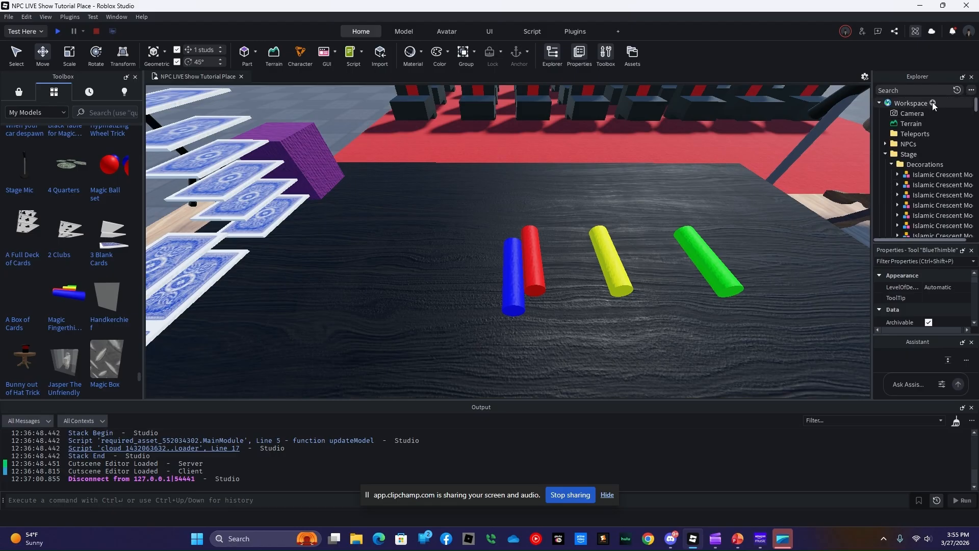
left_click(932, 102)
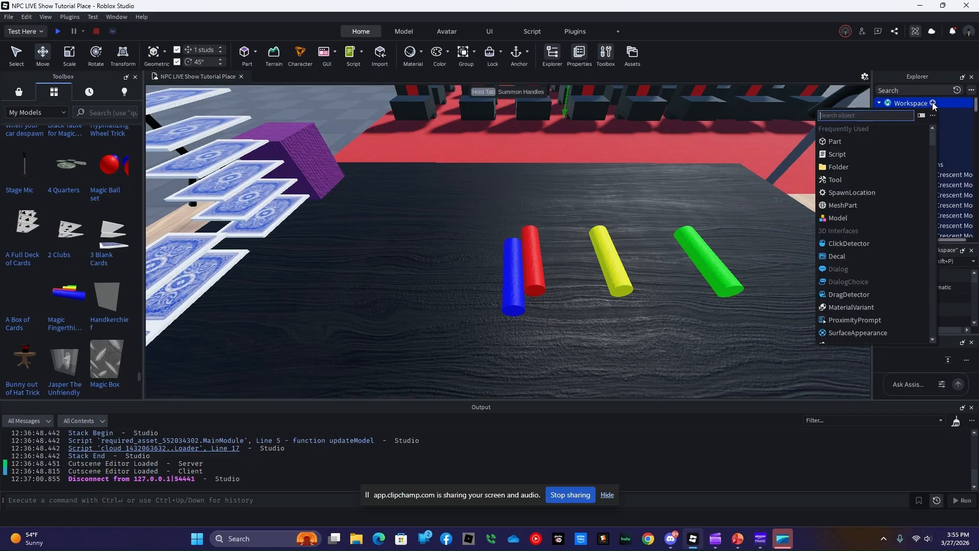
left_click(840, 177)
right_click(904, 137)
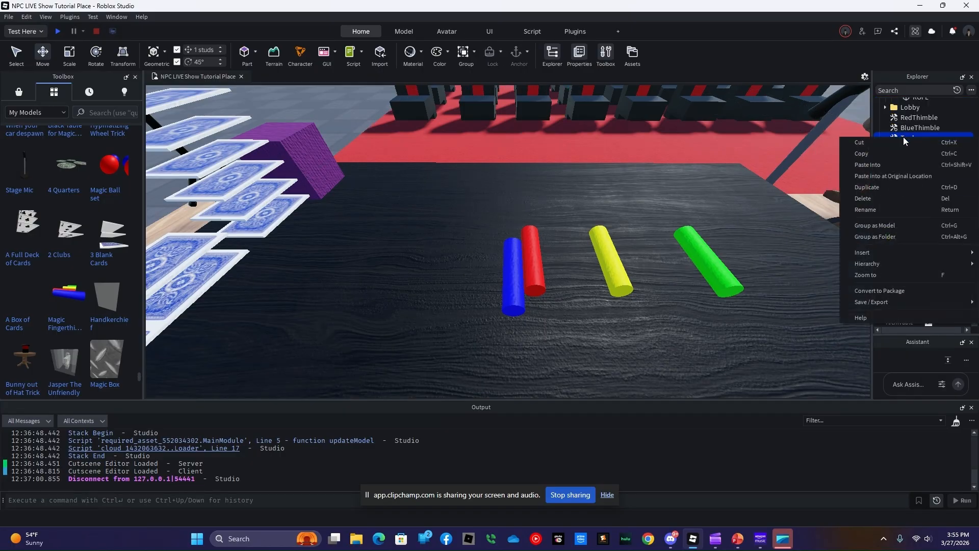
left_click(875, 209)
type("Yel")
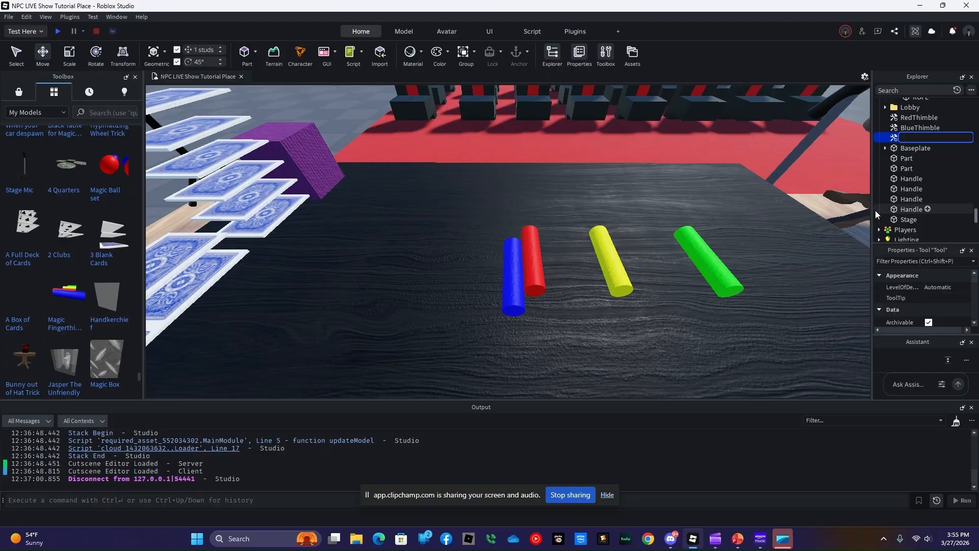
type("lowThimble")
key("Return")
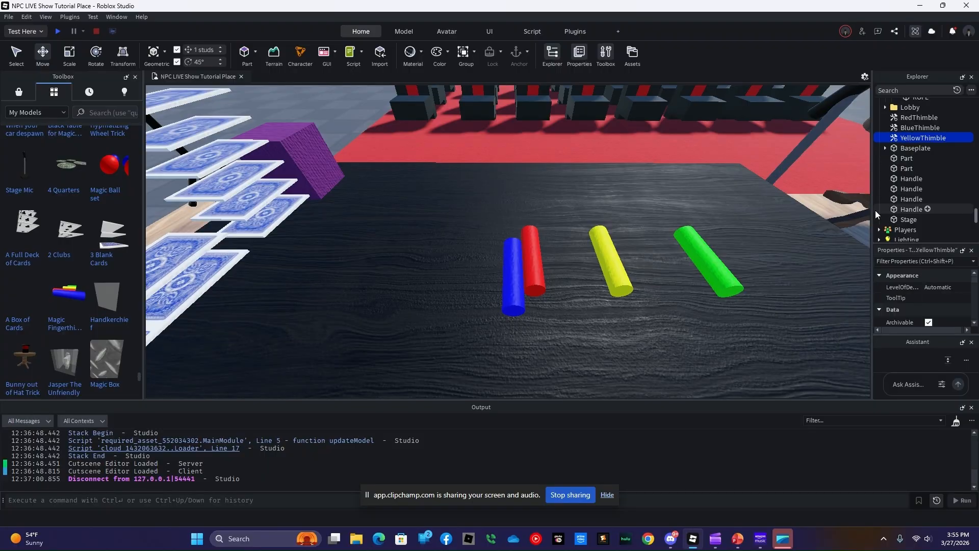
Step: Insert a fourth Tool object into the Workspace for the green rod
scroll(898, 199, "up", 5)
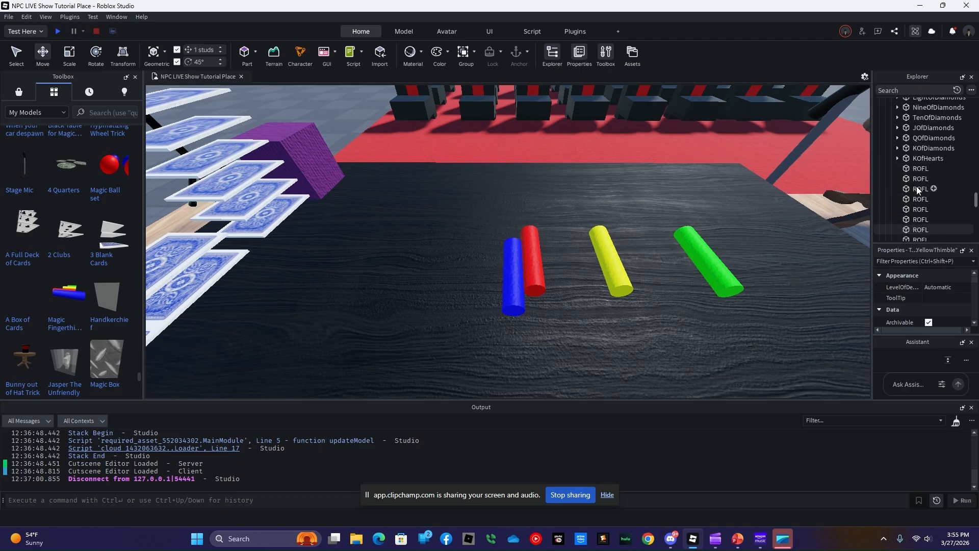
scroll(917, 186, "up", 8)
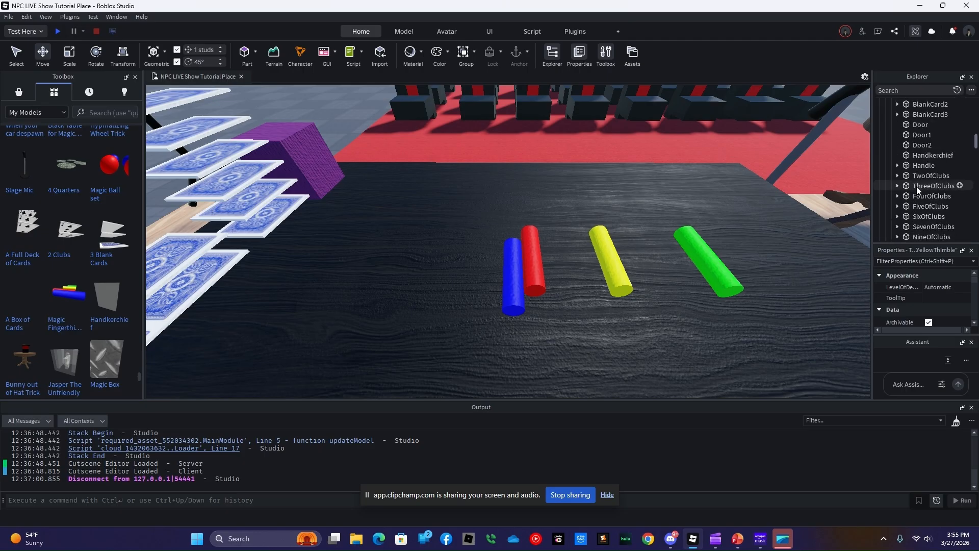
scroll(917, 186, "up", 10)
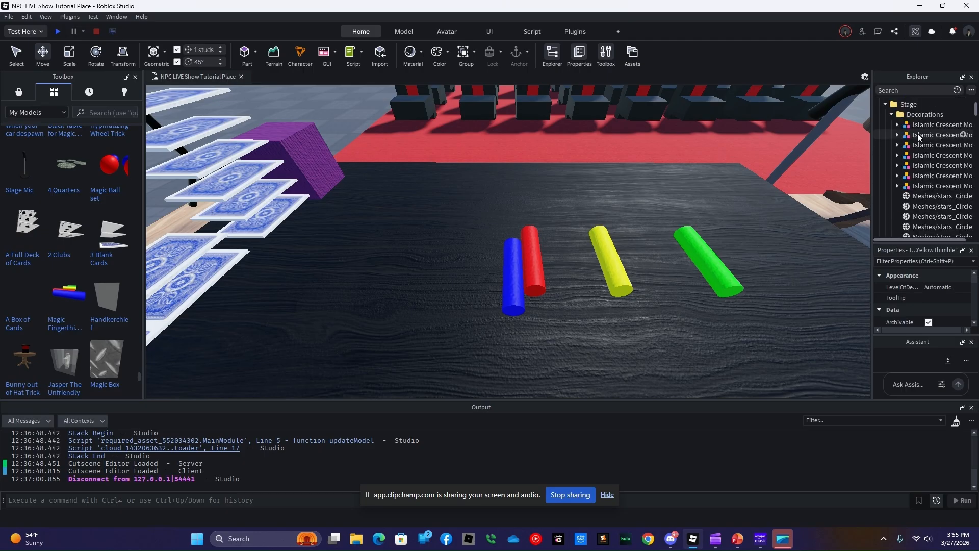
scroll(917, 133, "up", 3)
left_click(933, 102)
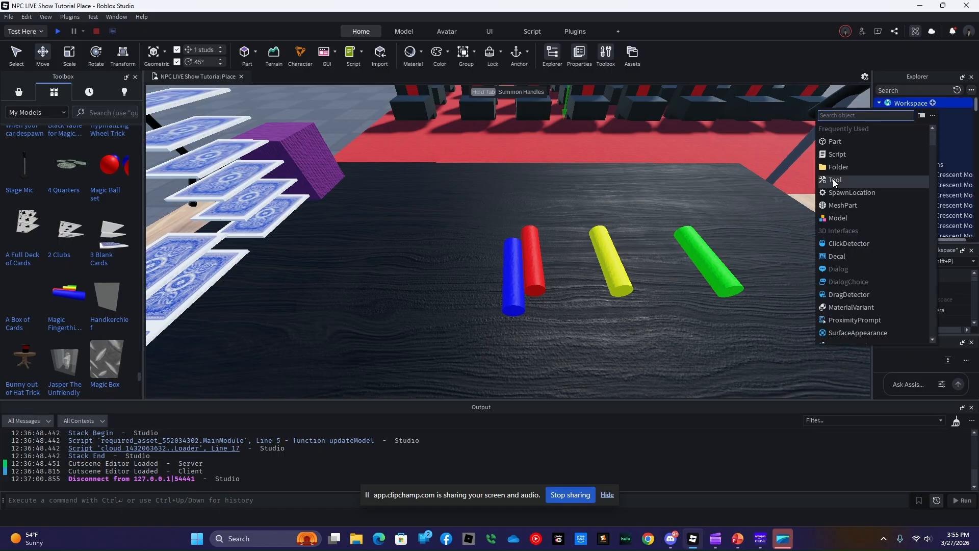
left_click(835, 180)
Step: Rename the newly inserted Tool object GreenThimble
right_click(904, 138)
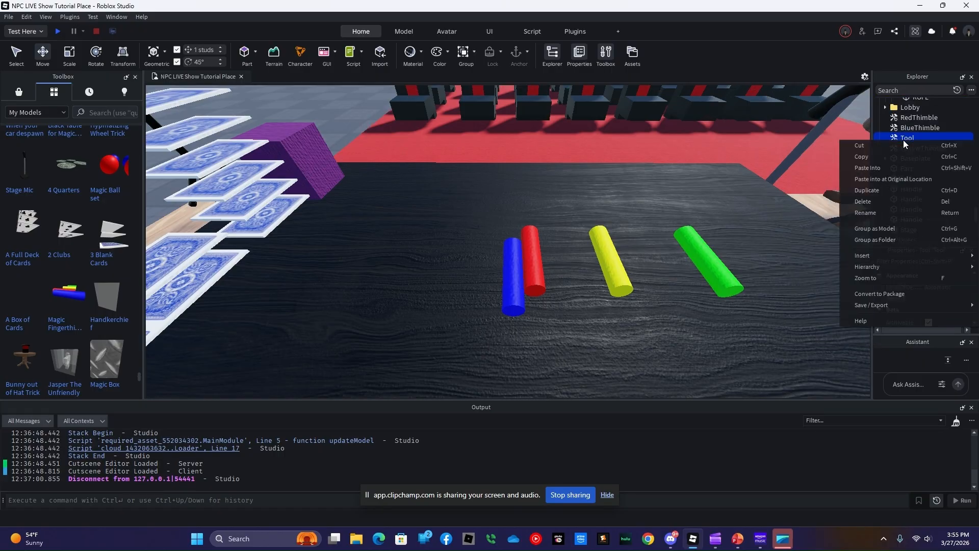
left_click(889, 212)
key("BackSpace")
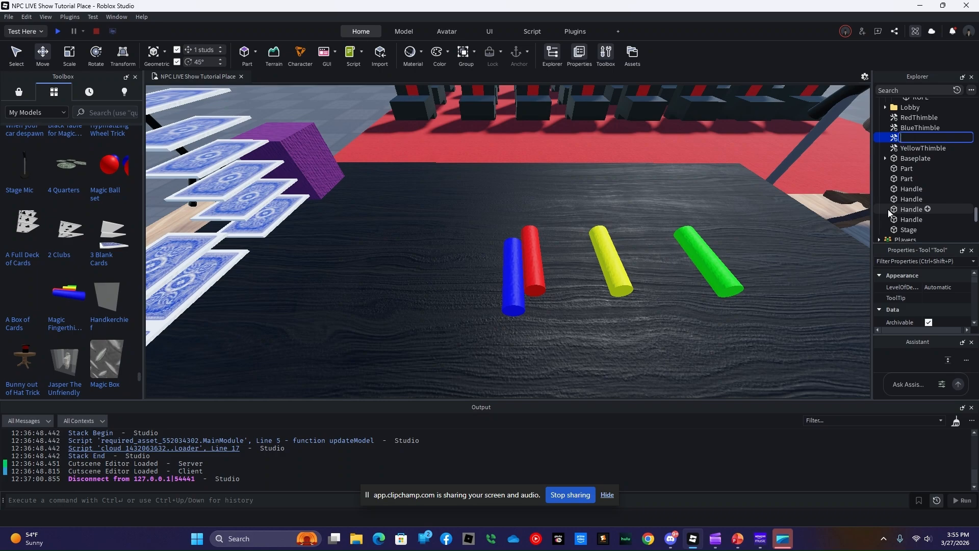
type("GreenThimble")
key("Return")
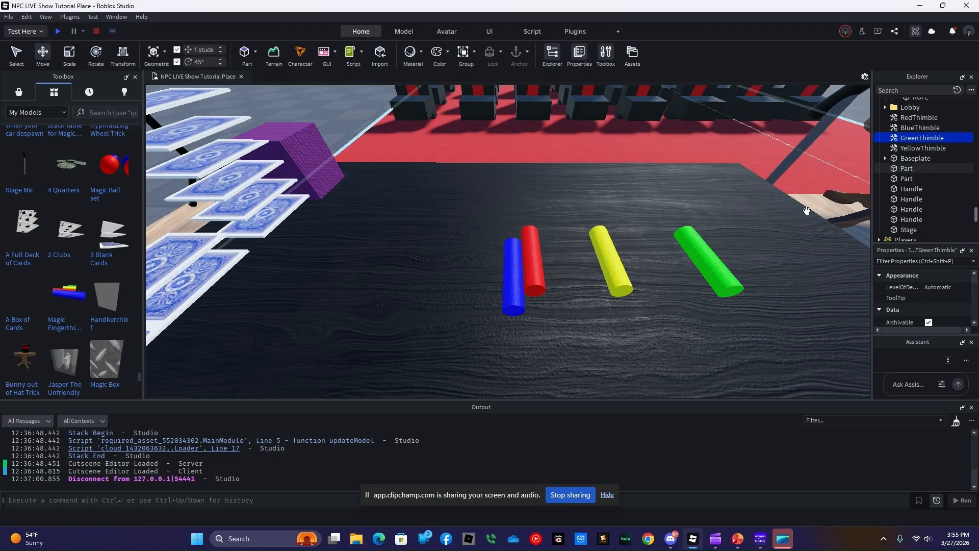
Step: Move the red, blue, yellow and green Handle parts into the thimble tools of the matching colour
left_click(906, 188)
left_click(905, 200)
left_click_drag(906, 204, 910, 119)
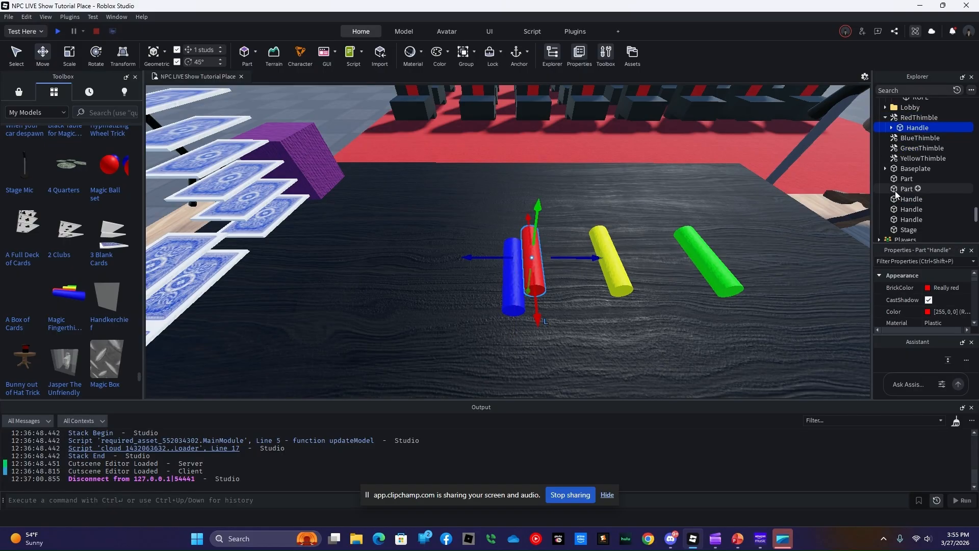
left_click_drag(904, 200, 908, 137)
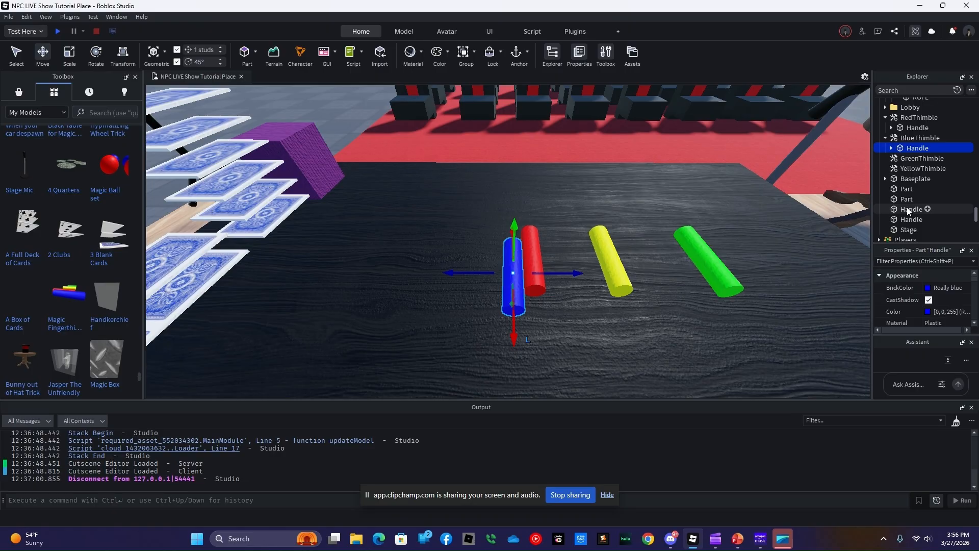
left_click_drag(908, 210, 911, 172)
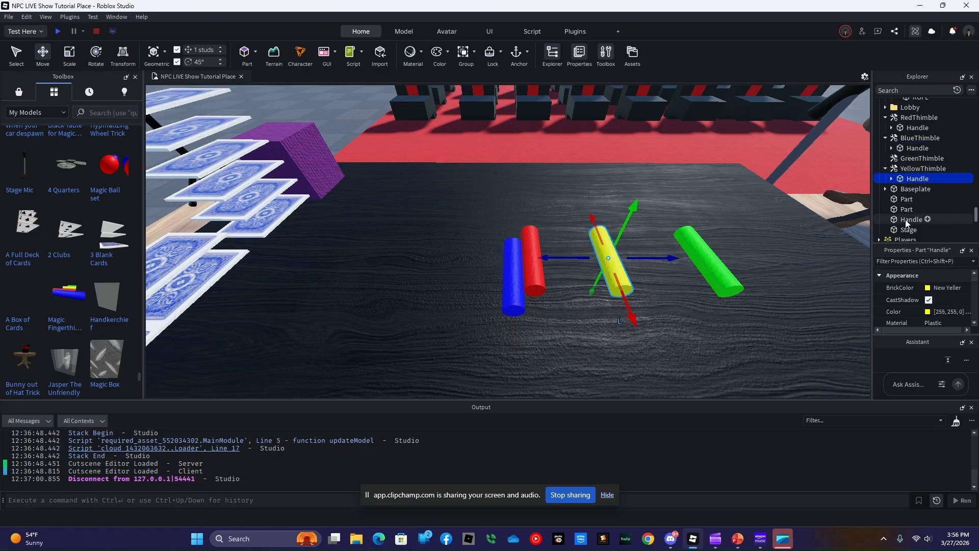
left_click_drag(906, 220, 907, 158)
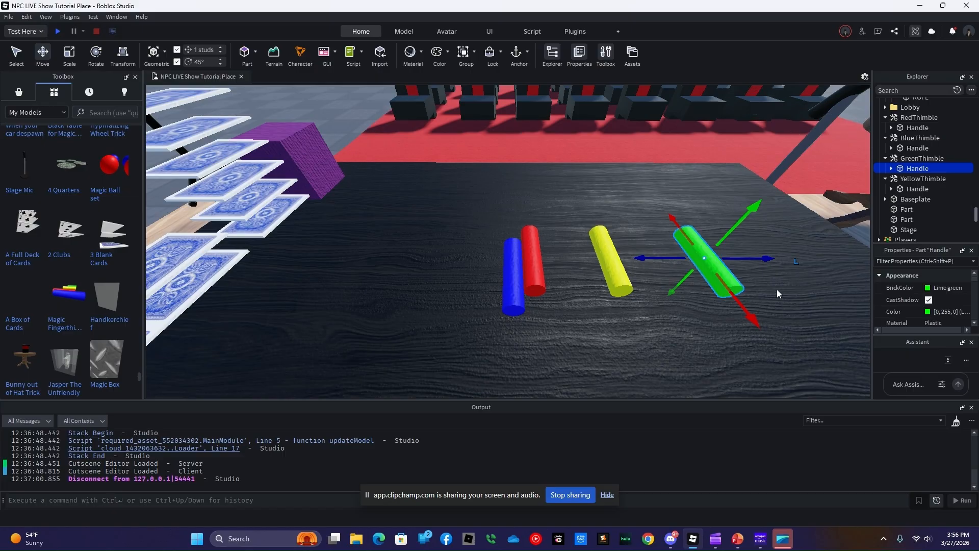
Step: Insert a fifth Tool object into the Workspace
scroll(921, 163, "up", 4)
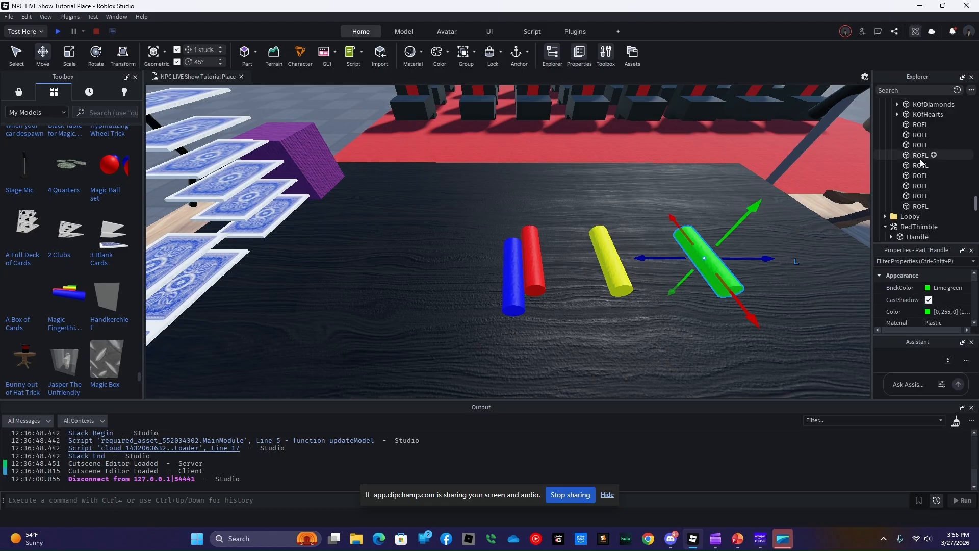
scroll(921, 162, "up", 6)
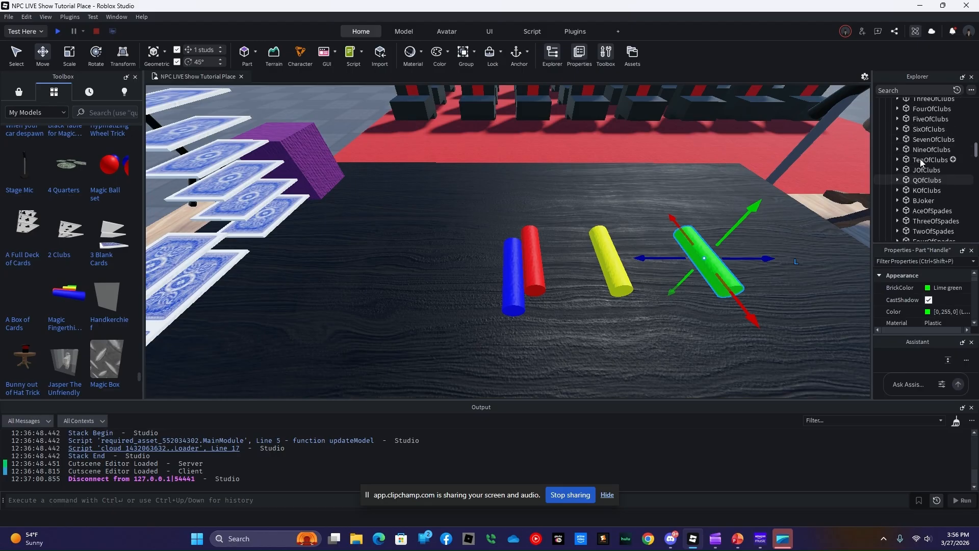
scroll(921, 160, "up", 10)
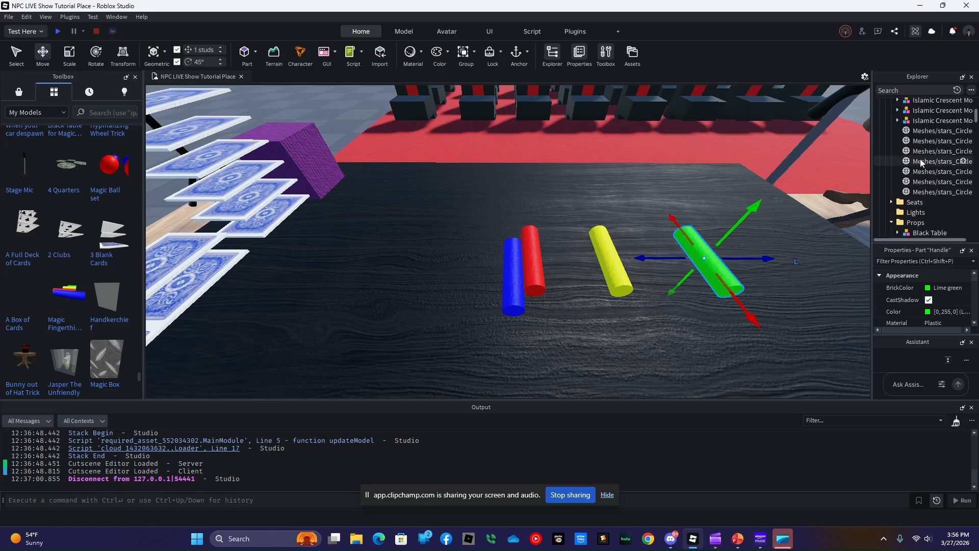
scroll(920, 160, "up", 4)
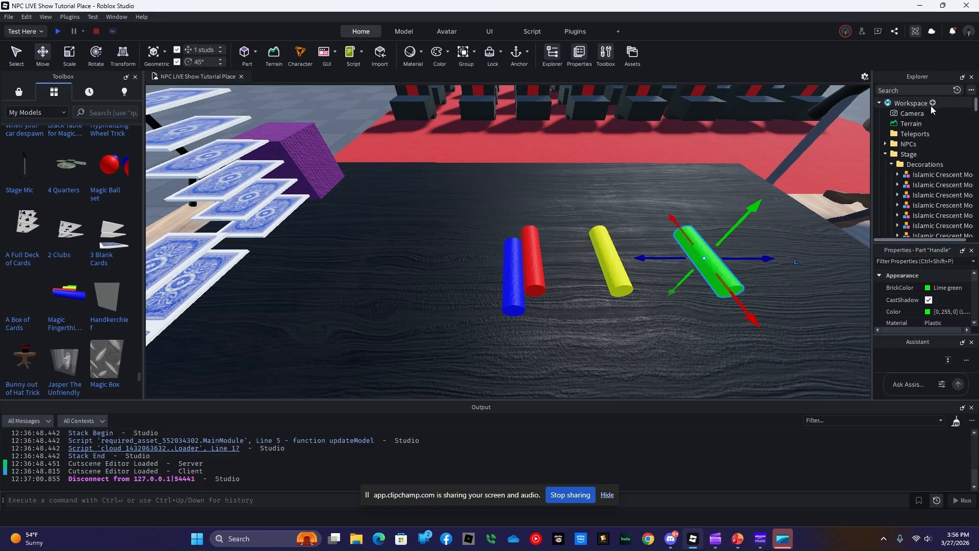
left_click(932, 105)
left_click(852, 177)
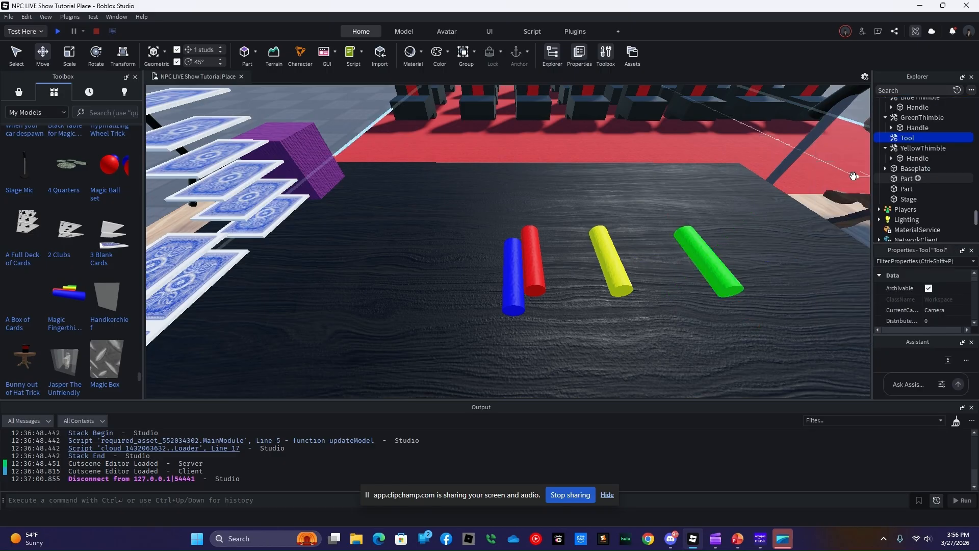
Step: Rename the fifth Tool object InvisibleThimble
right_click(904, 137)
left_click(882, 211)
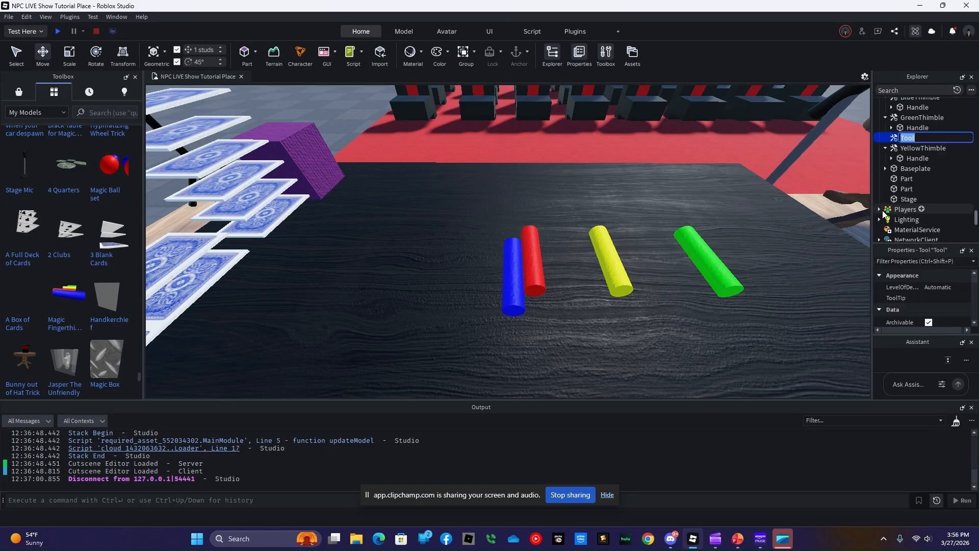
type("InvisibleThimble")
key("Return")
Step: Duplicate the green thimble tool and shift the copy 1 stud sideways on the table, away from the yellow rod
left_click(706, 260)
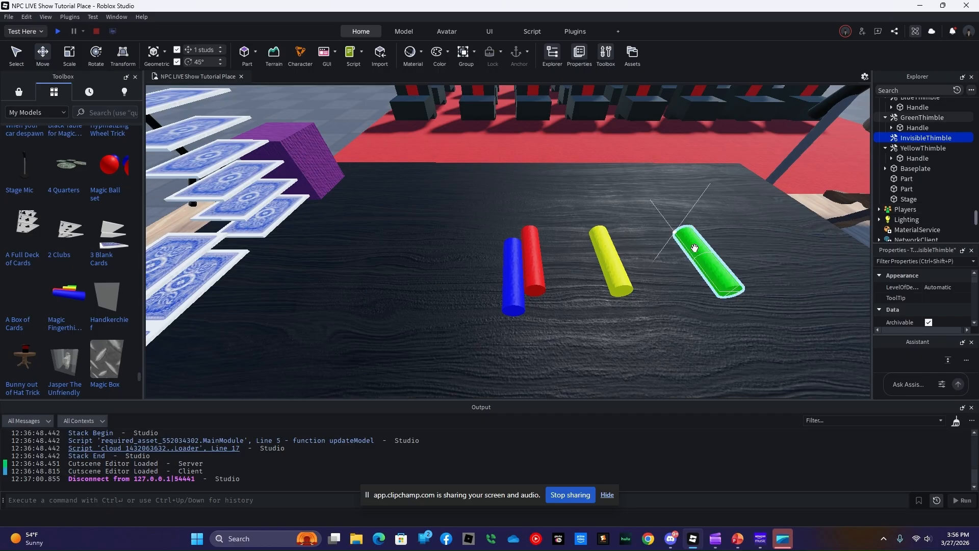
right_click(697, 255)
left_click(721, 74)
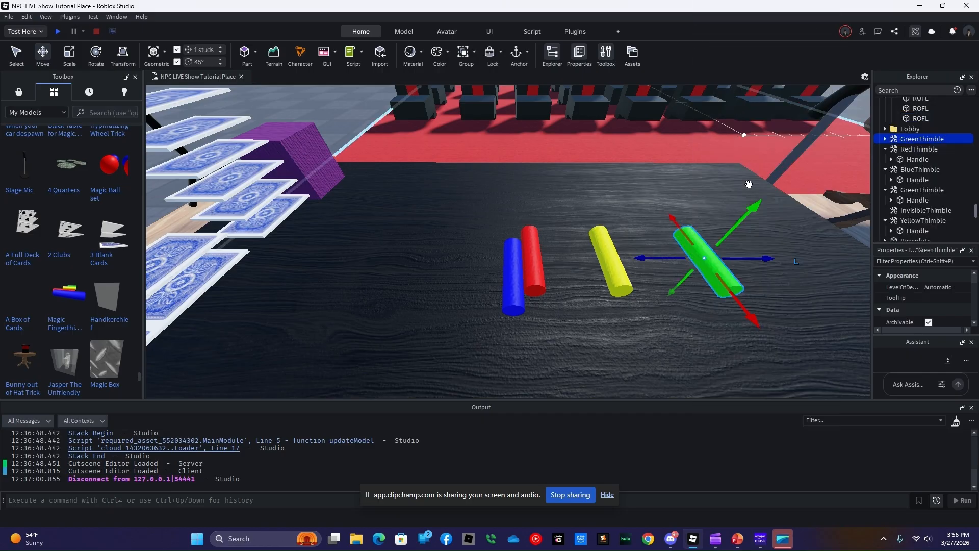
left_click_drag(765, 258, 863, 257)
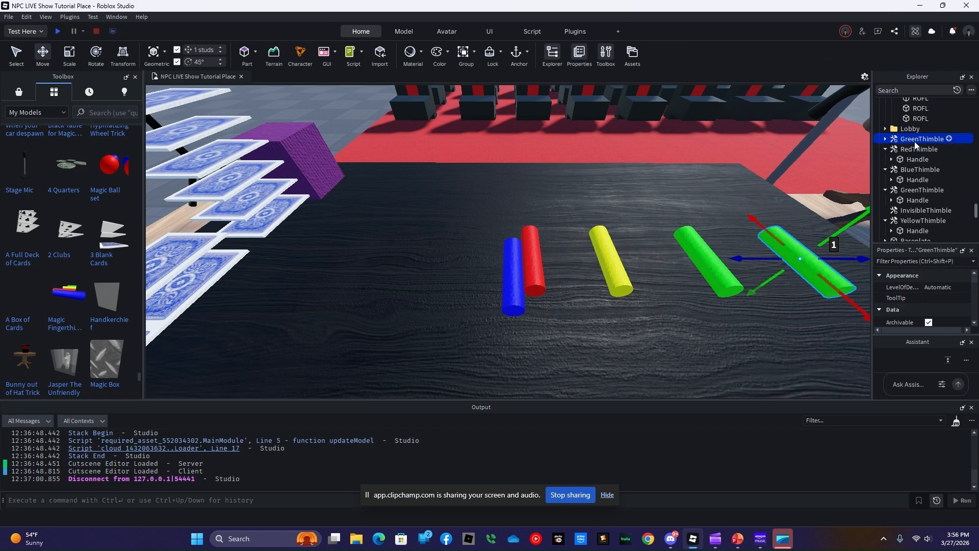
Step: Move the duplicate's Handle into InvisibleThimble and delete the emptied GreenThimble copy
left_click(885, 139)
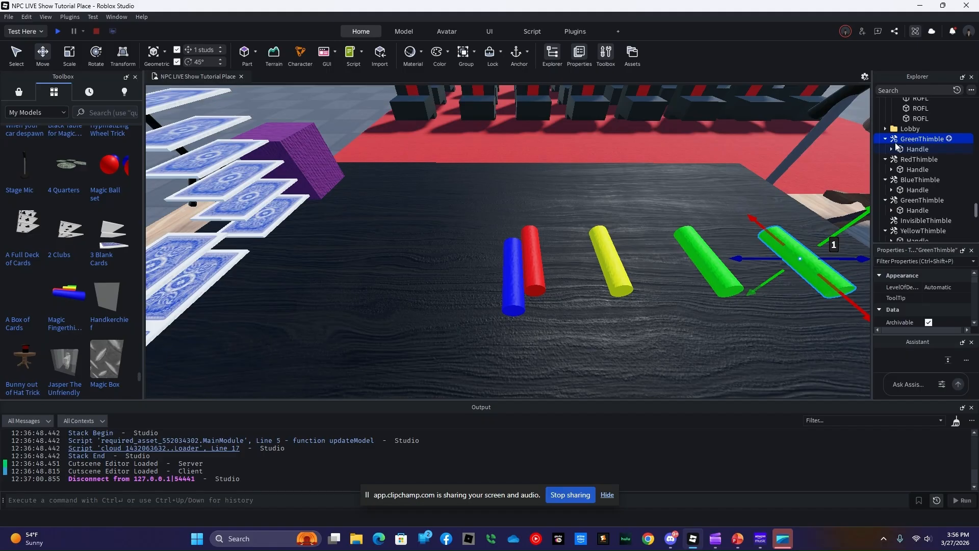
left_click(913, 149)
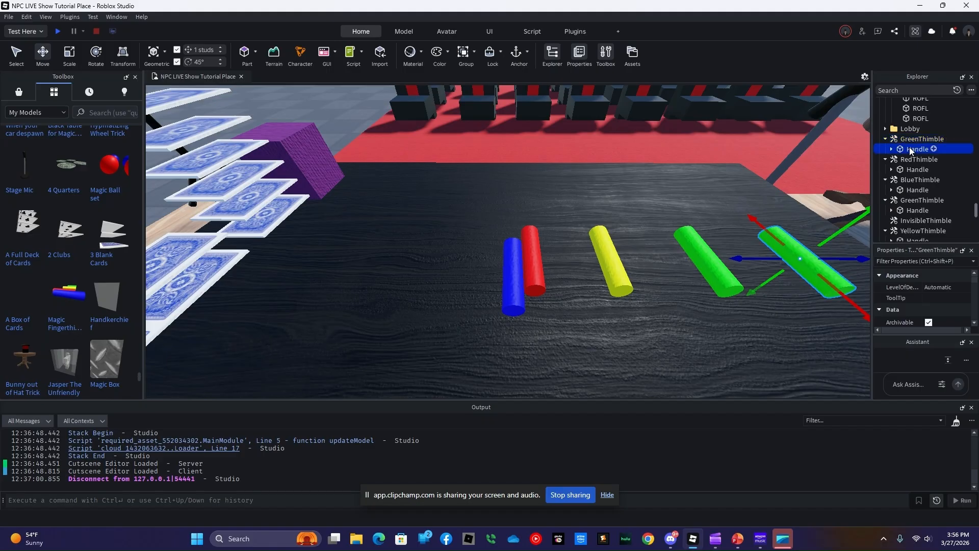
left_click_drag(910, 157, 910, 220)
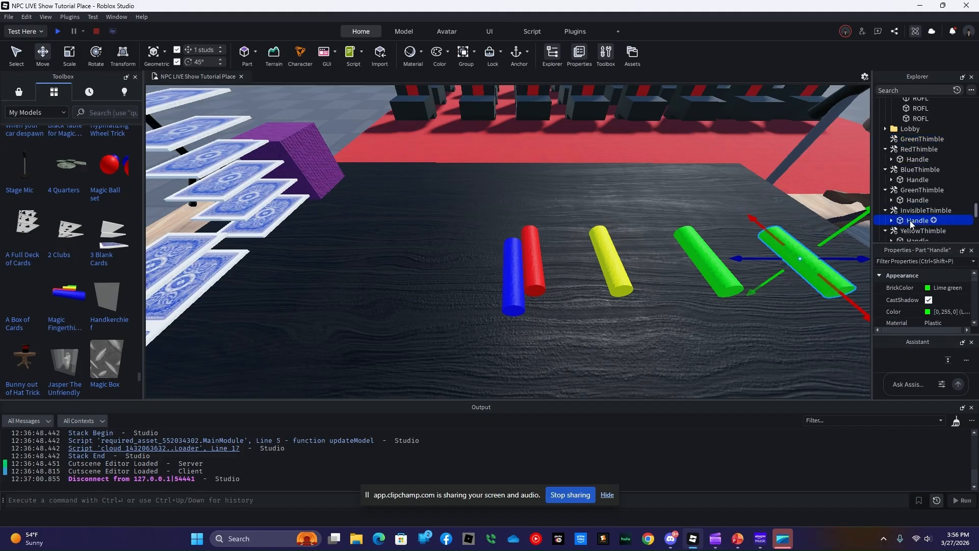
right_click(910, 141)
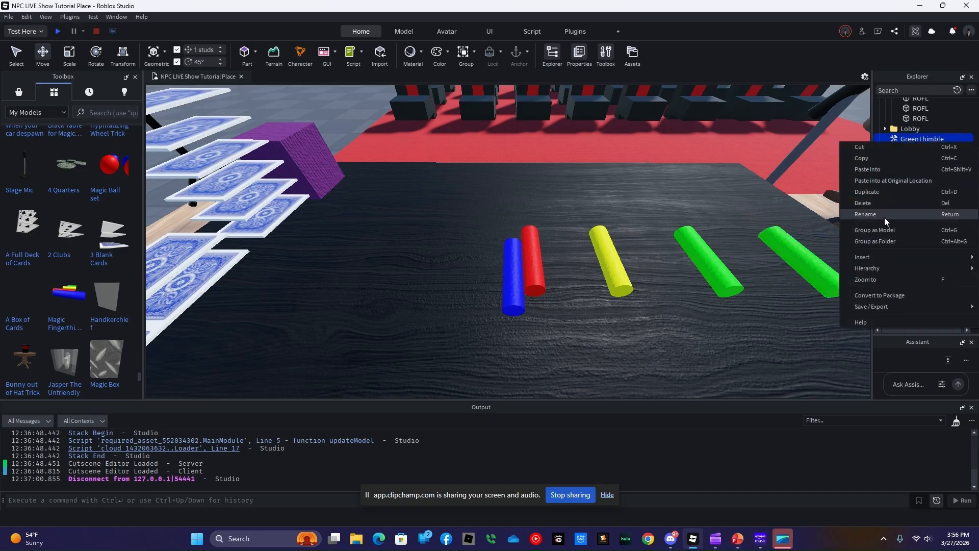
left_click(885, 203)
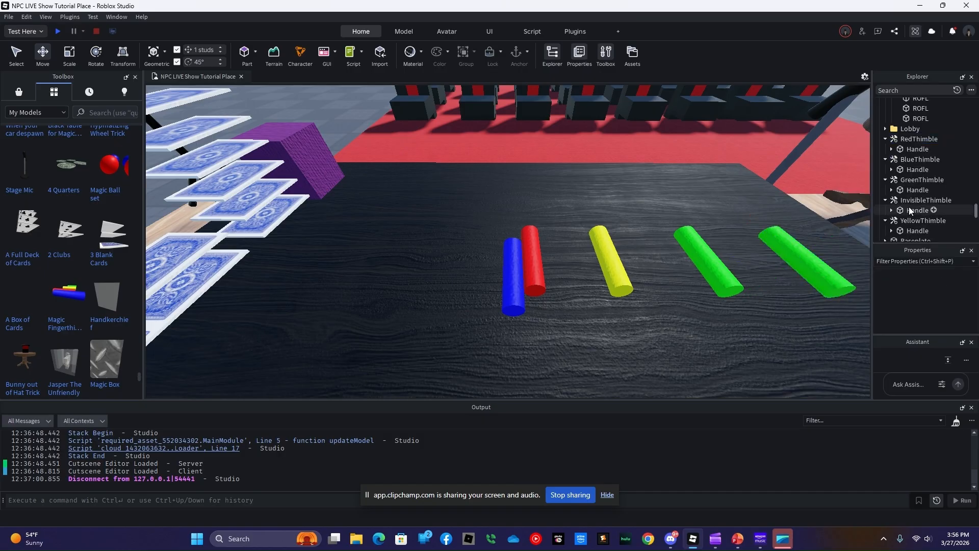
Step: Set the Transparency of the InvisibleThimble's Handle to 1
left_click(909, 209)
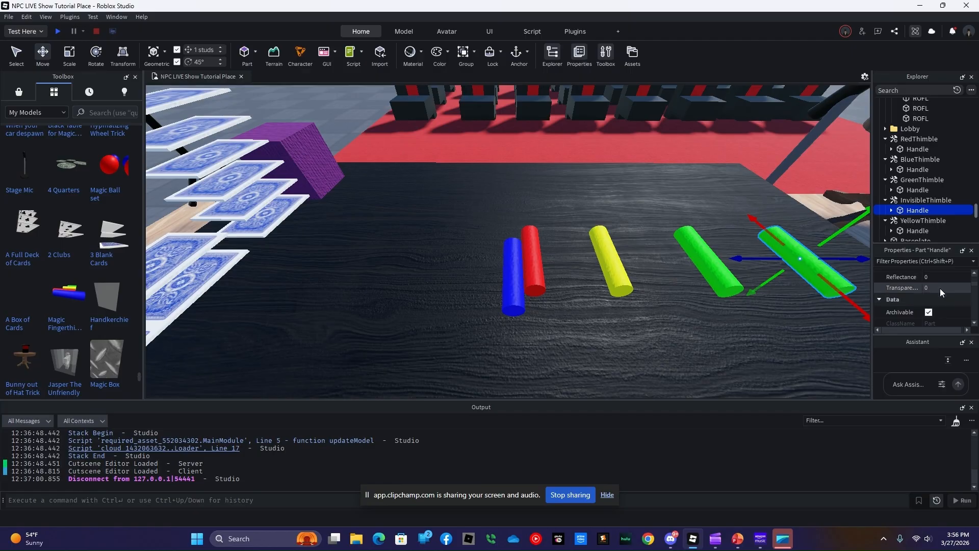
left_click(940, 289)
type("1")
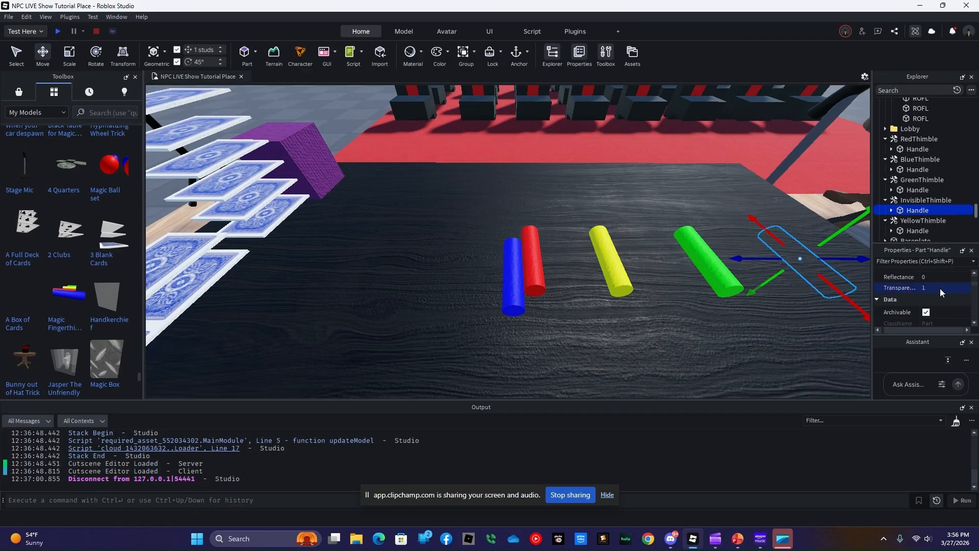
left_click(788, 323)
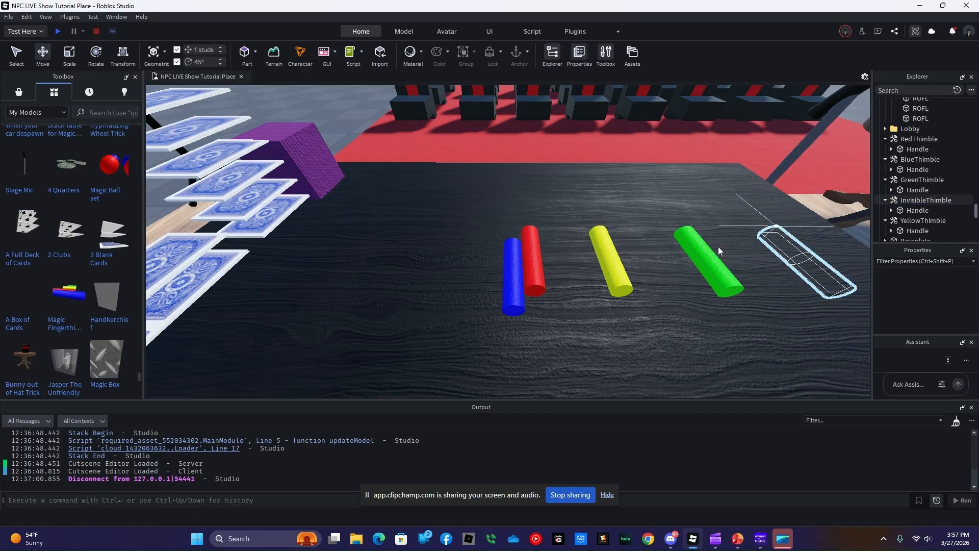
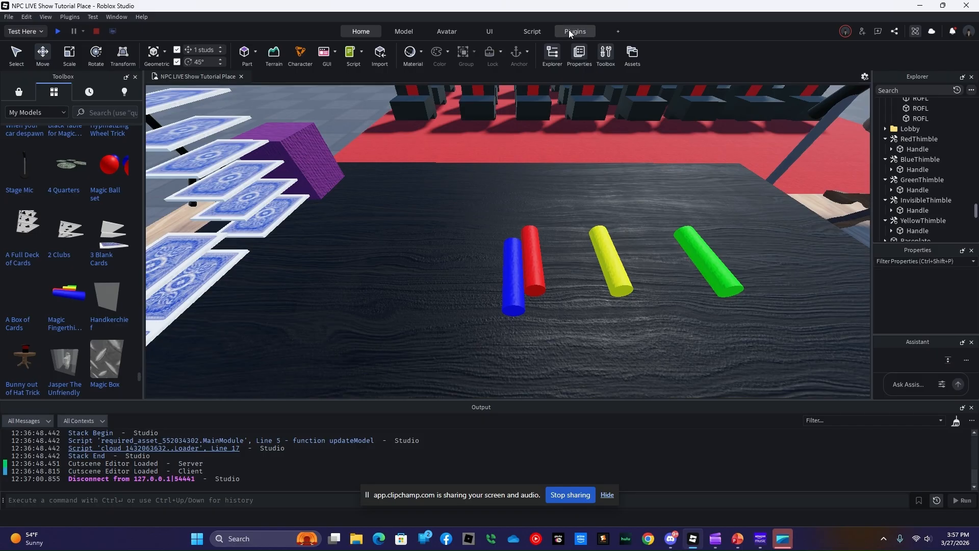
Step: Adjust the RedThimble's grip by rotating its Handle upright about two axes, shifting it onto the dummy's hand and raising it
left_click(570, 32)
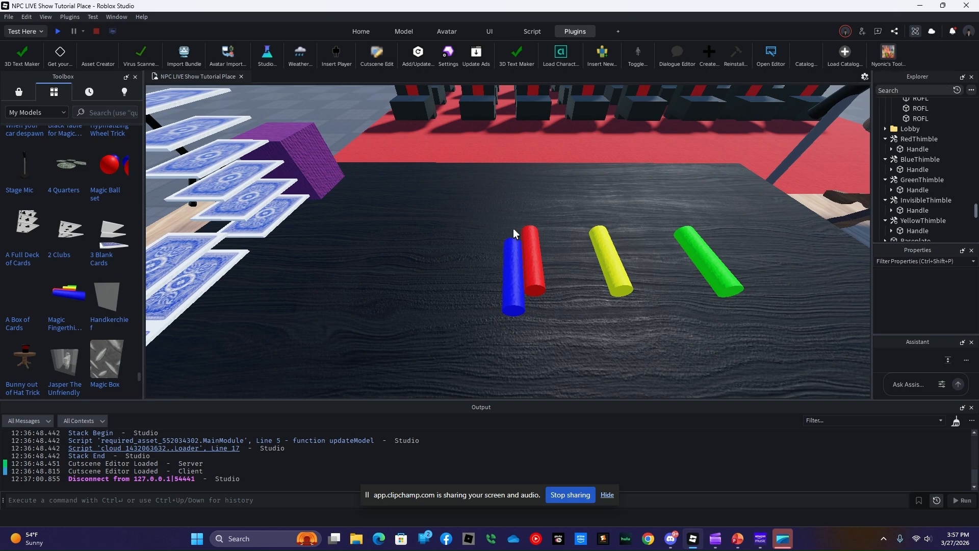
double_click(913, 140)
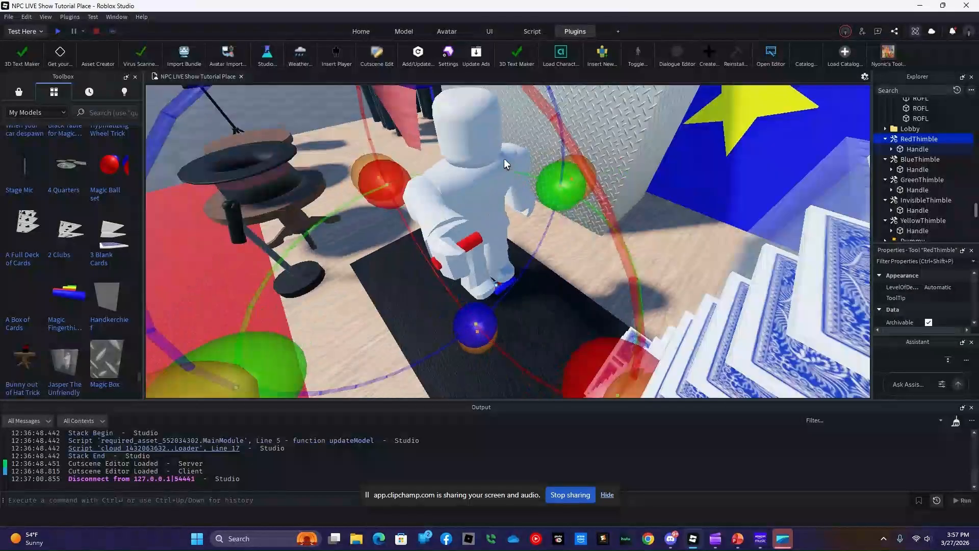
key("s")
right_click_drag(503, 162, 613, 162)
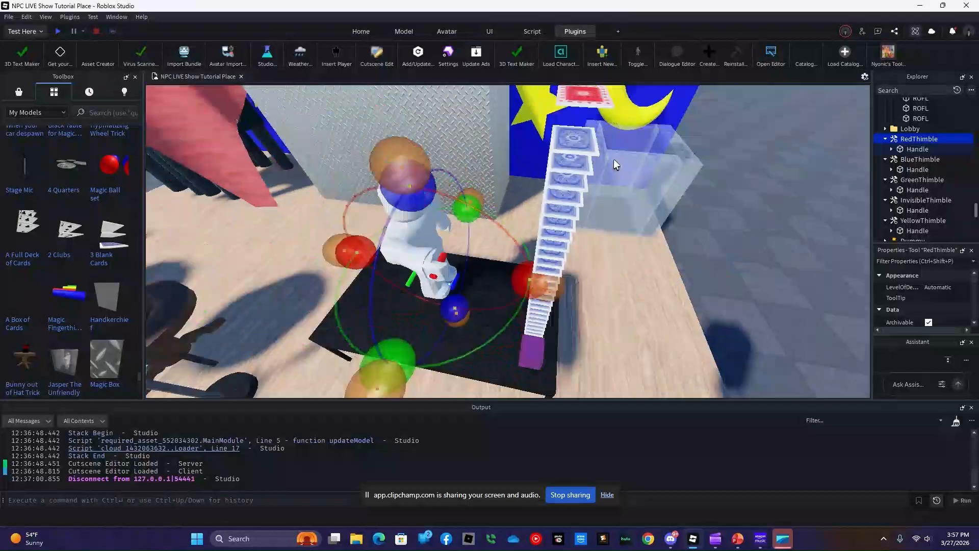
left_click_drag(482, 305, 344, 256)
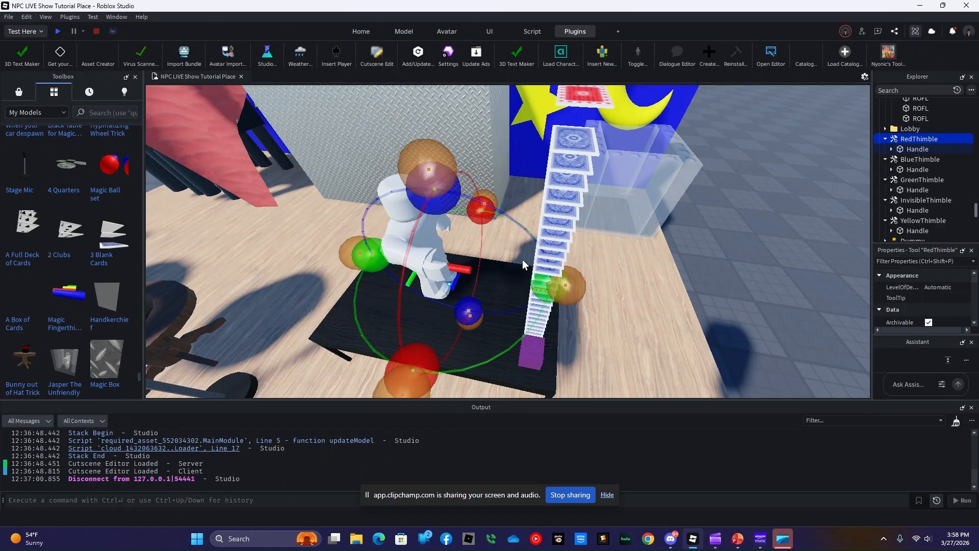
left_click_drag(490, 198, 326, 246)
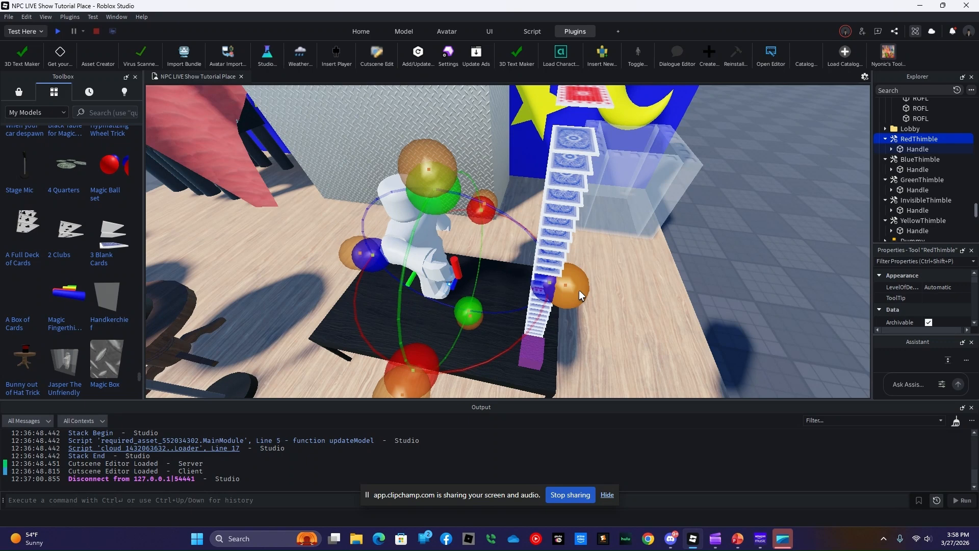
left_click_drag(579, 290, 562, 288)
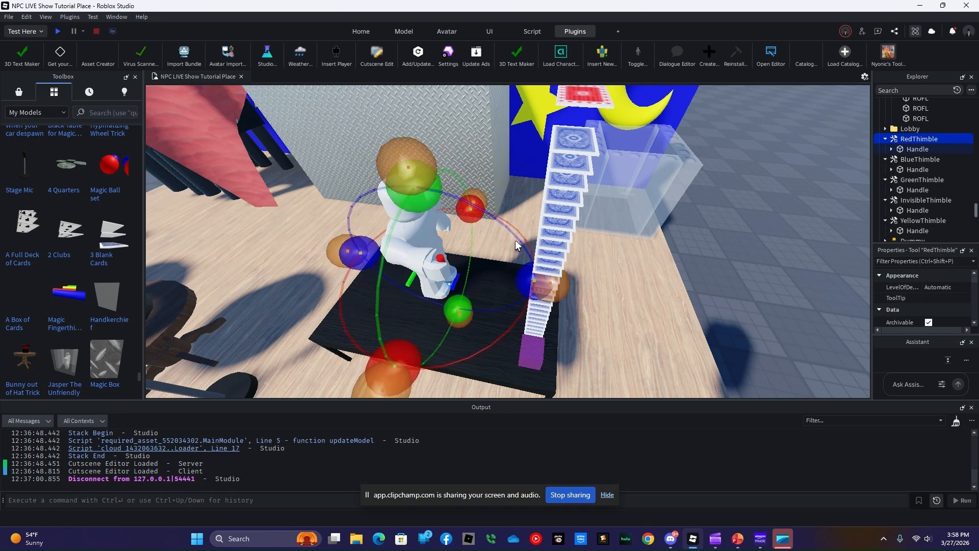
left_click_drag(403, 142, 397, 120)
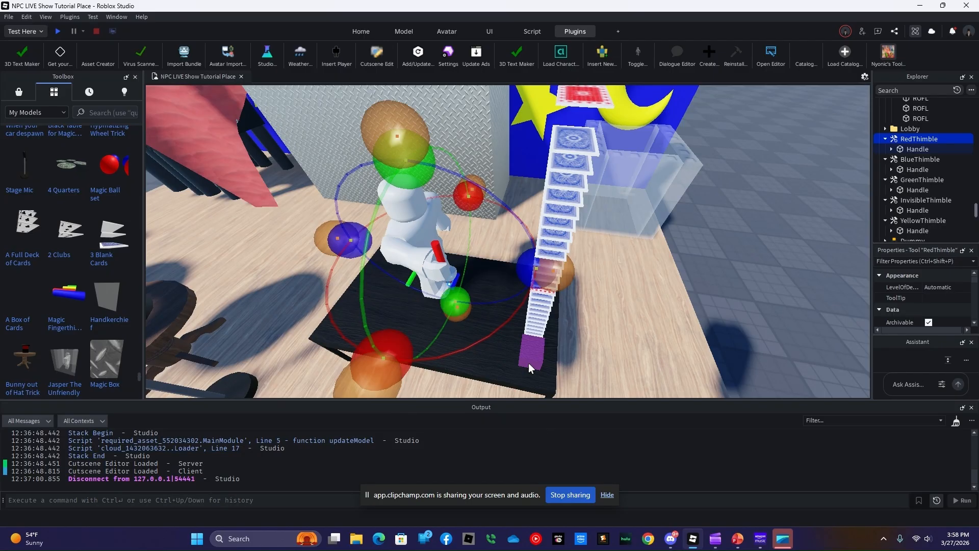
Step: Turn the BlueThimble's Handle upright in the dummy's grip, raise it and nudge it sideways onto the hand
left_click(919, 160)
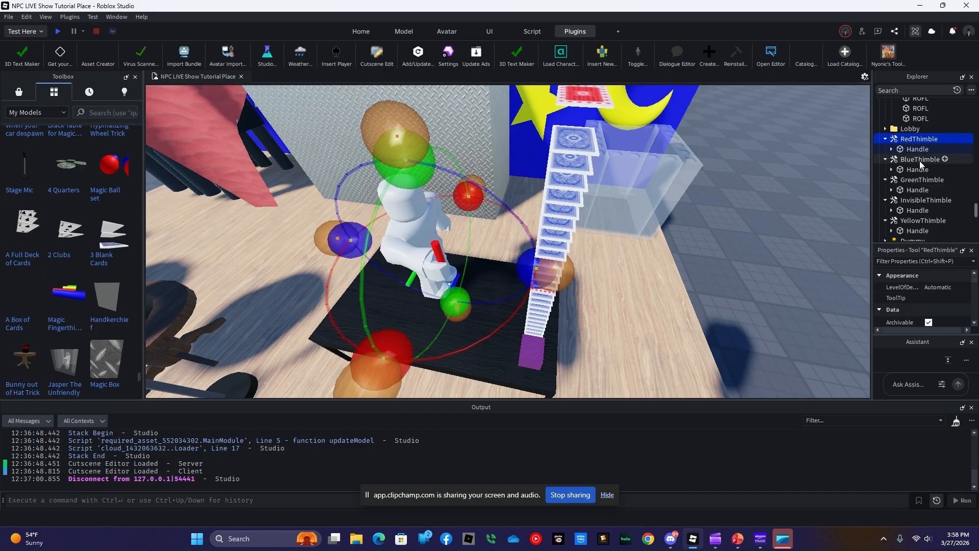
key("f")
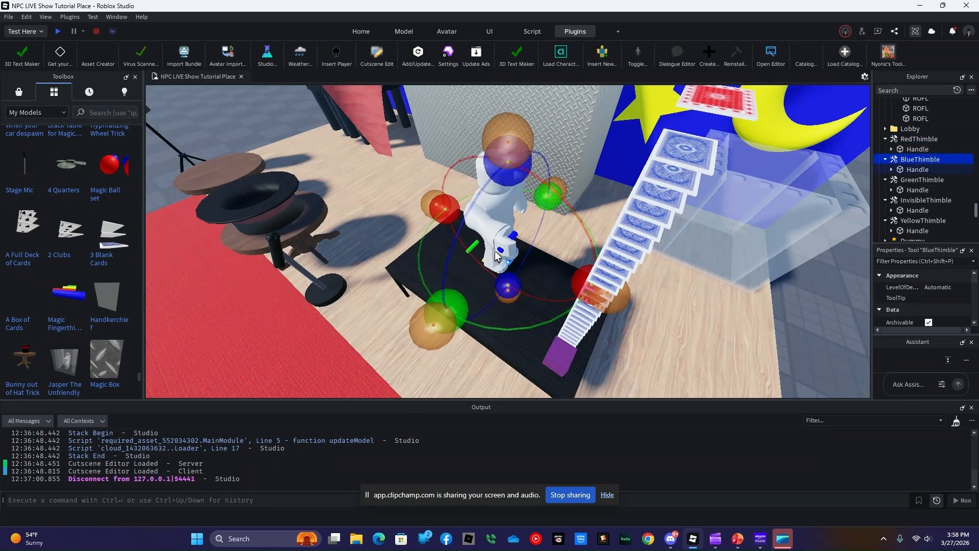
left_click_drag(450, 290, 424, 202)
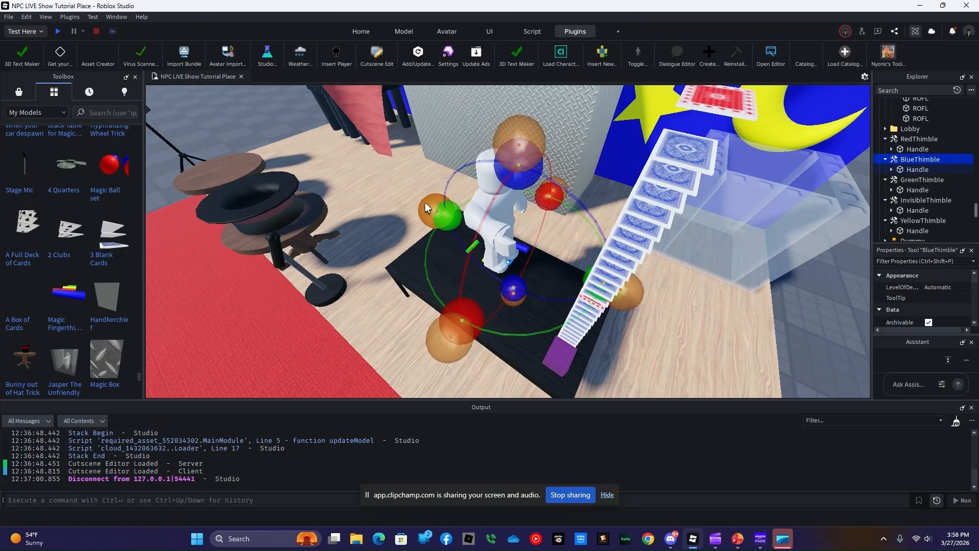
left_click_drag(513, 172, 459, 222)
left_click_drag(522, 137, 521, 110)
left_click_drag(645, 292, 638, 288)
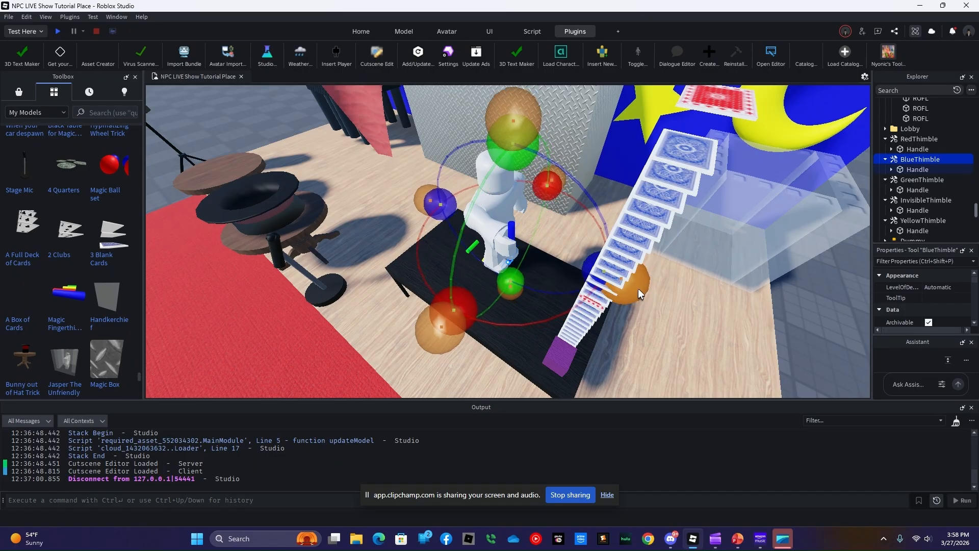
Step: Rotate the GreenThimble's Handle upright in the dummy's hand and fine-tune its grip height and sideways position
double_click(910, 182)
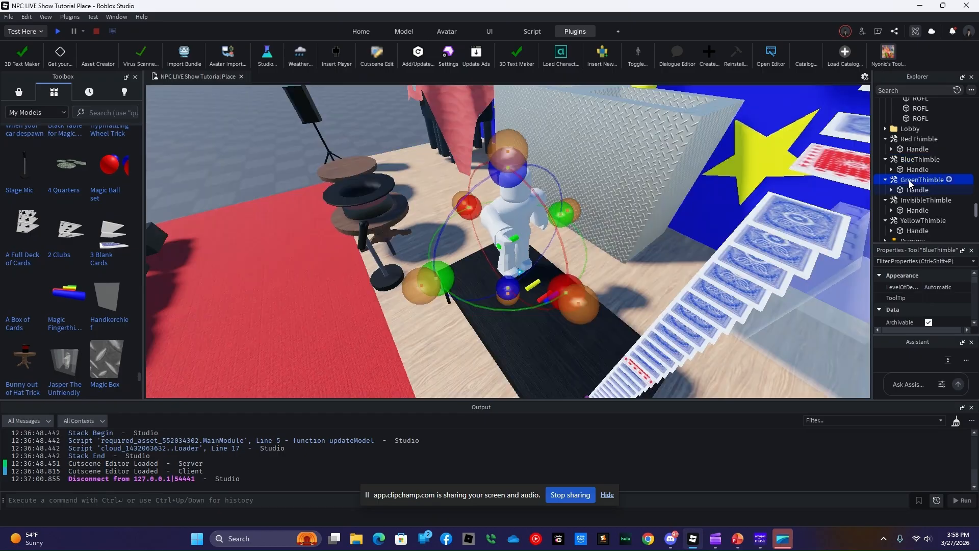
left_click_drag(555, 202, 543, 273)
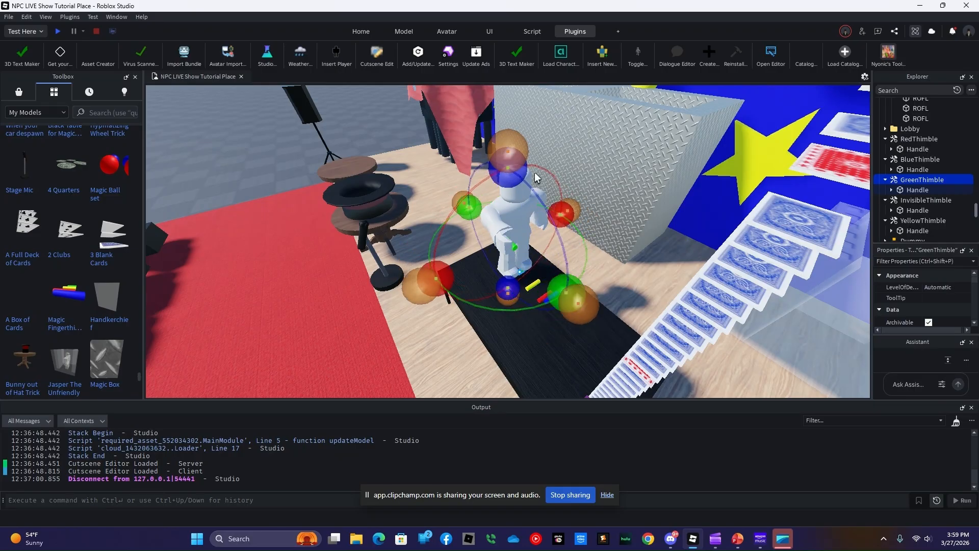
left_click_drag(534, 198, 471, 209)
left_click_drag(509, 148, 513, 112)
left_click_drag(610, 301, 601, 297)
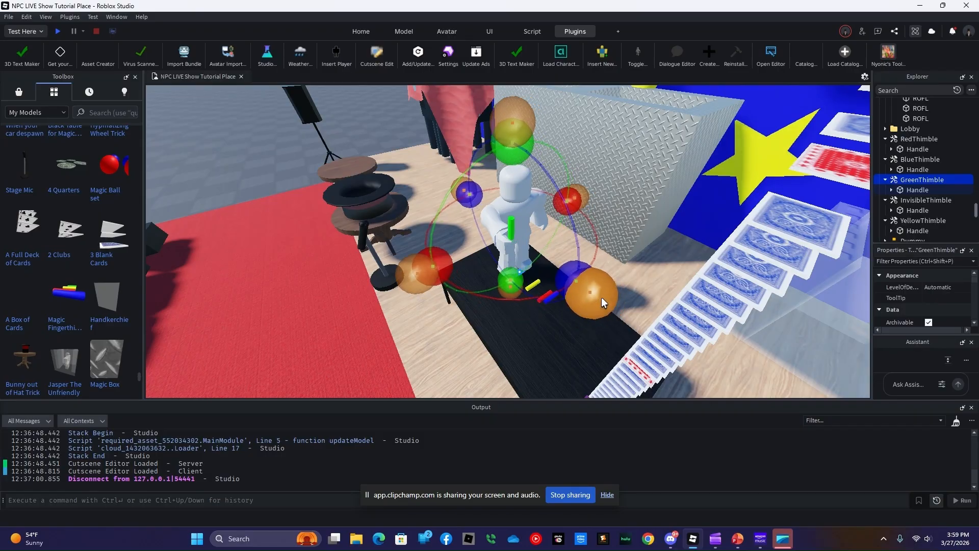
left_click_drag(528, 113, 527, 122)
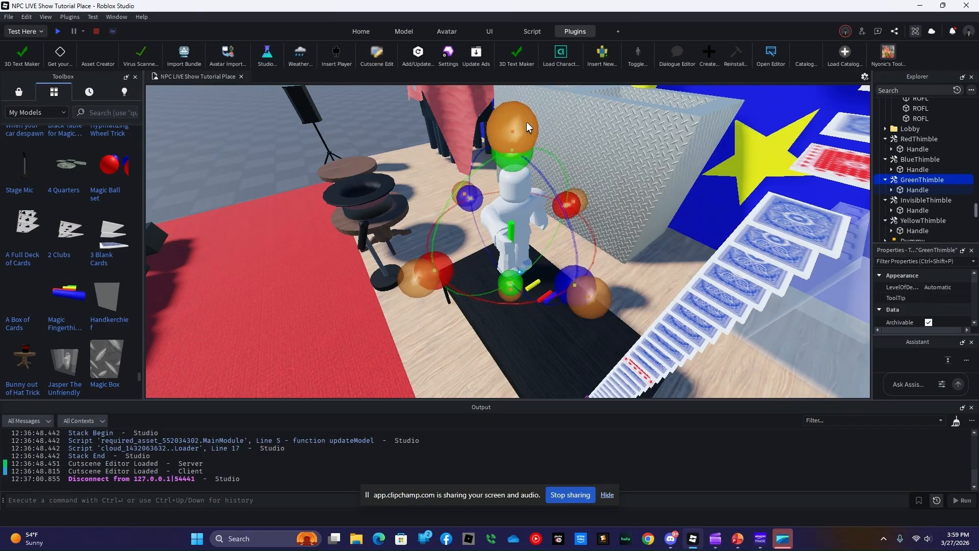
Step: Set the InvisibleThimble's grip so its Handle stands upright, shifted onto the dummy's hand and raised like the other thimbles
left_click(910, 201)
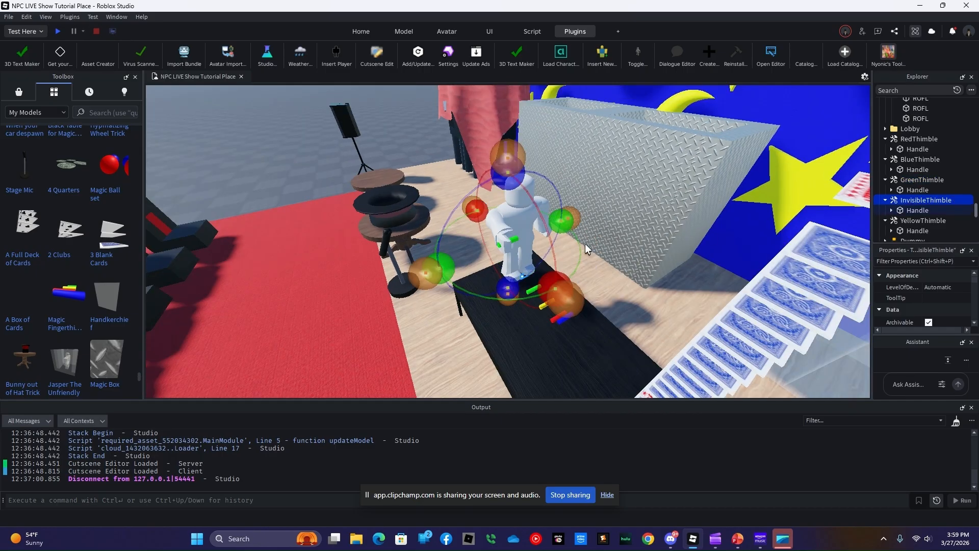
left_click(912, 210)
left_click(913, 202)
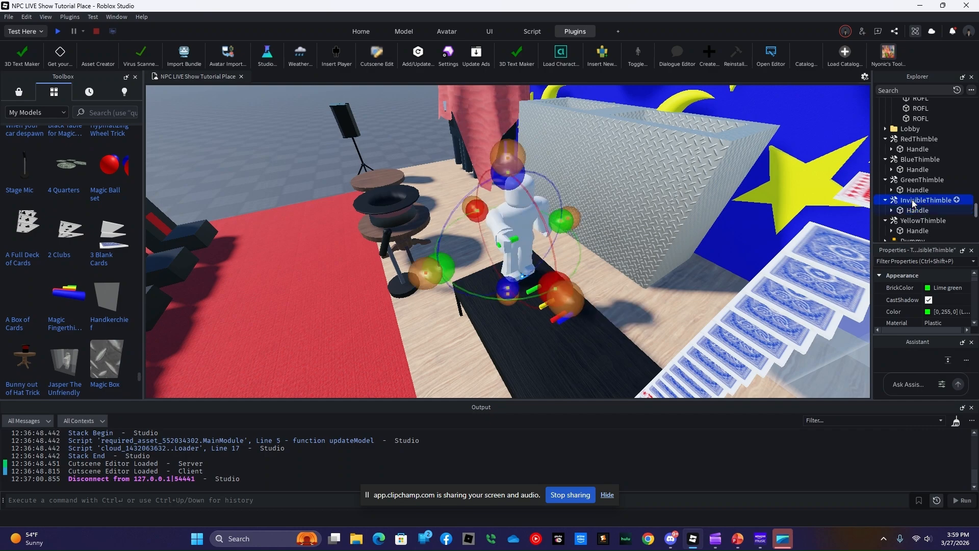
scroll(931, 296, "down", 5)
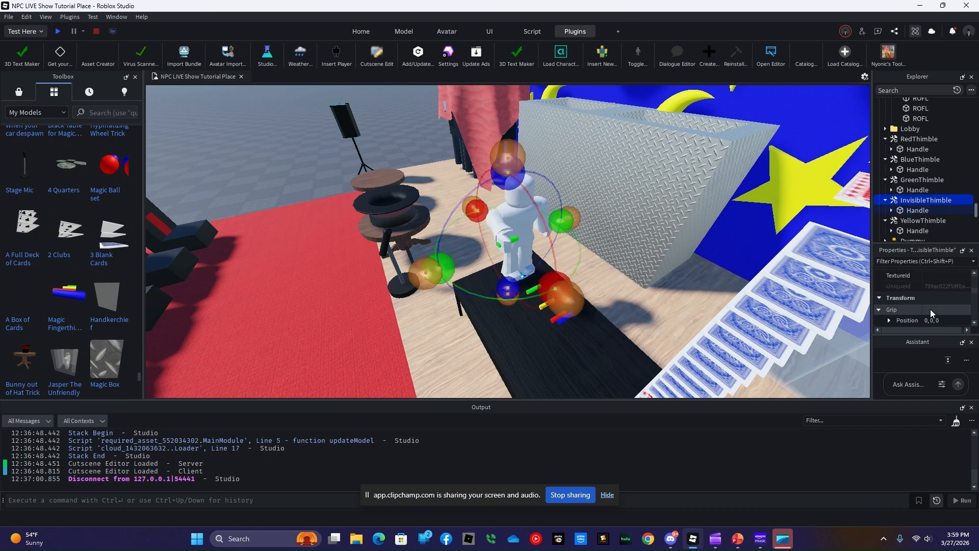
scroll(930, 309, "up", 5)
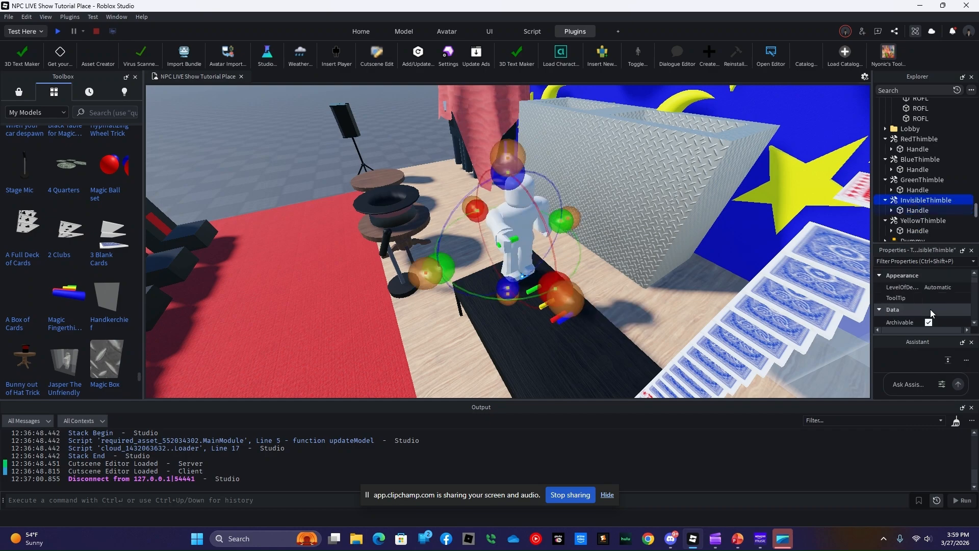
scroll(930, 309, "down", 4)
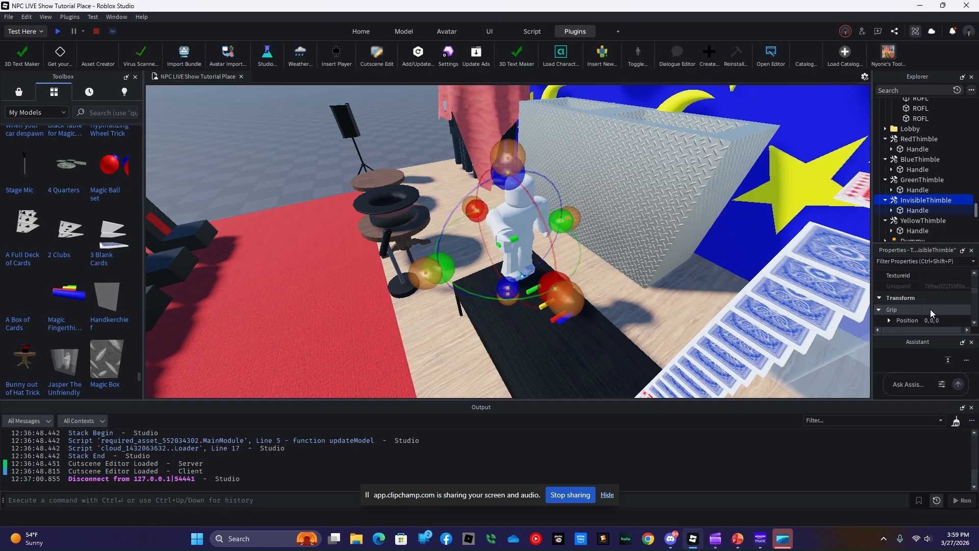
scroll(930, 309, "down", 4)
scroll(930, 309, "up", 8)
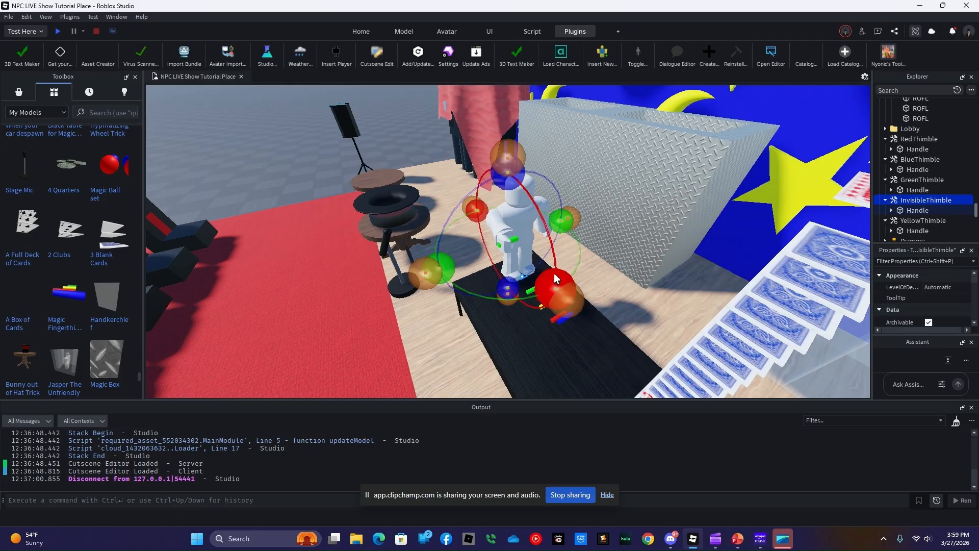
mouse_move(549, 280)
left_mouse_down()
mouse_move(527, 291)
mouse_move(544, 277)
left_mouse_up()
left_click_drag(569, 232, 589, 312)
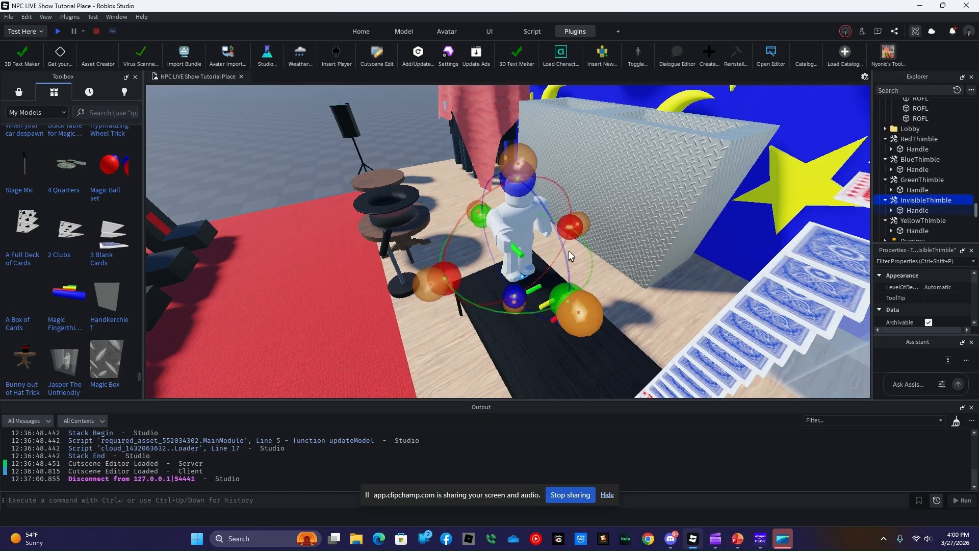
left_click_drag(512, 179, 460, 195)
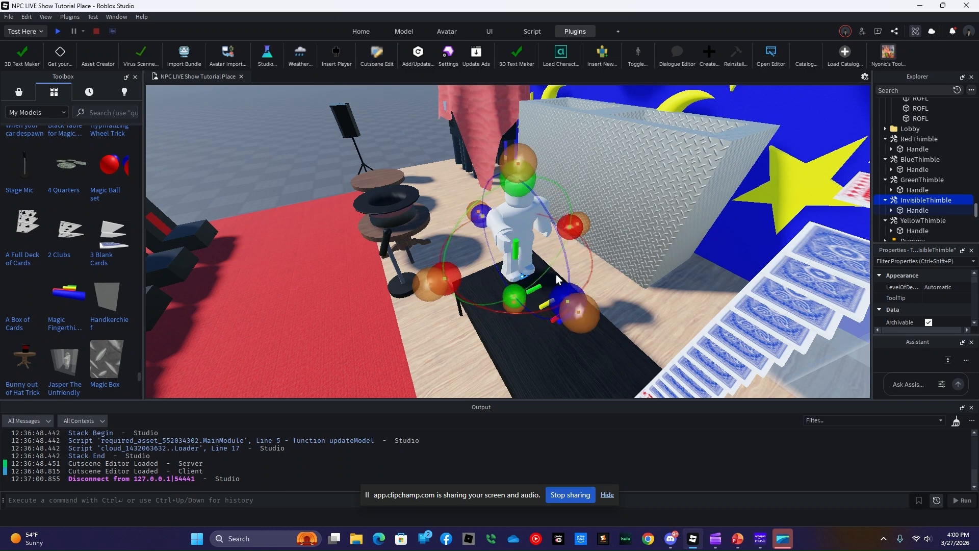
left_click_drag(588, 313, 574, 299)
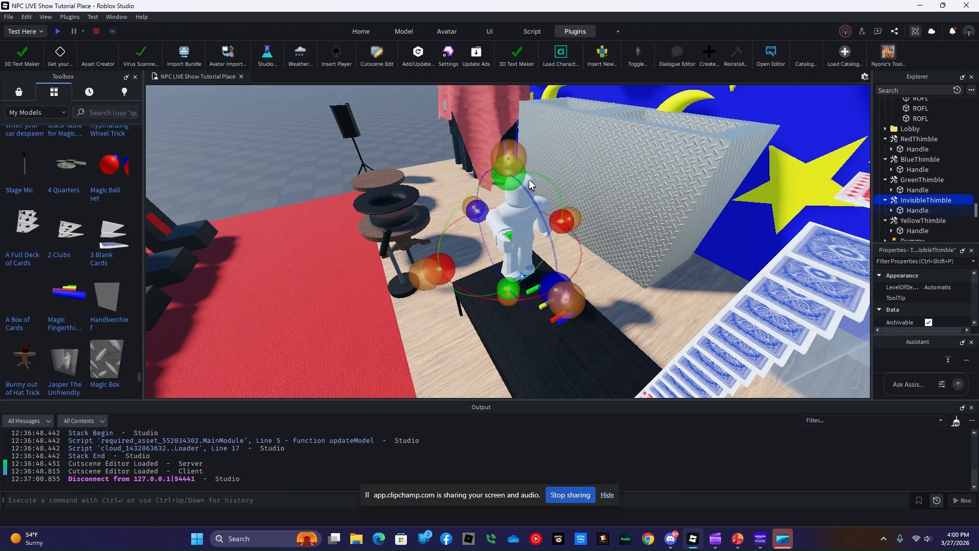
left_click_drag(512, 173, 504, 123)
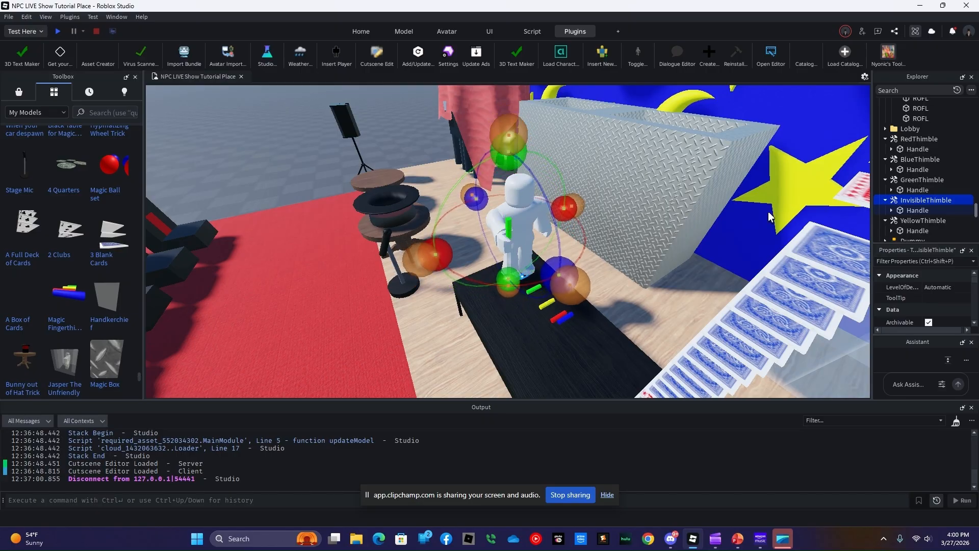
Step: Rotate the YellowThimble's grip so its Handle stands upright, position it raised on the dummy's hand, and leave the grip editor
left_click(886, 200)
left_click(901, 211)
key("f")
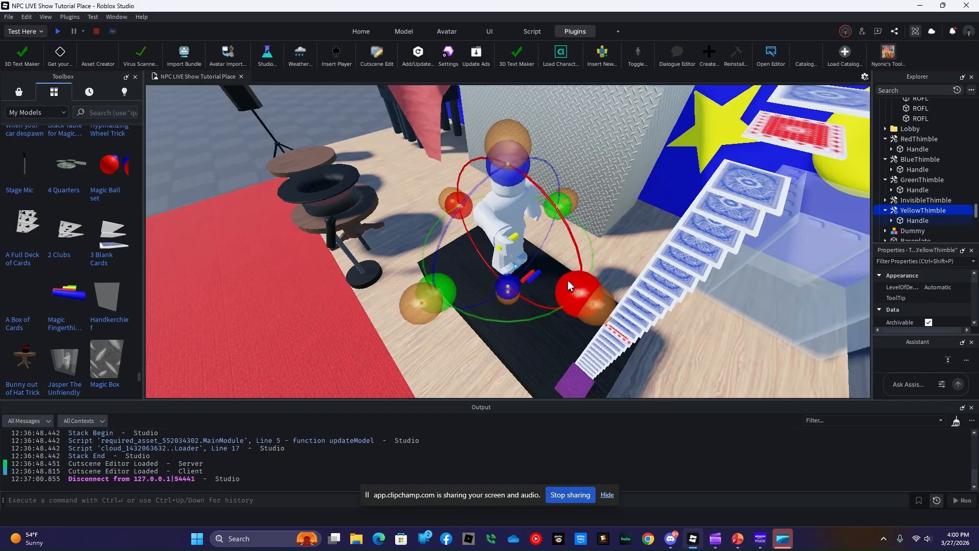
left_click_drag(558, 206, 548, 272)
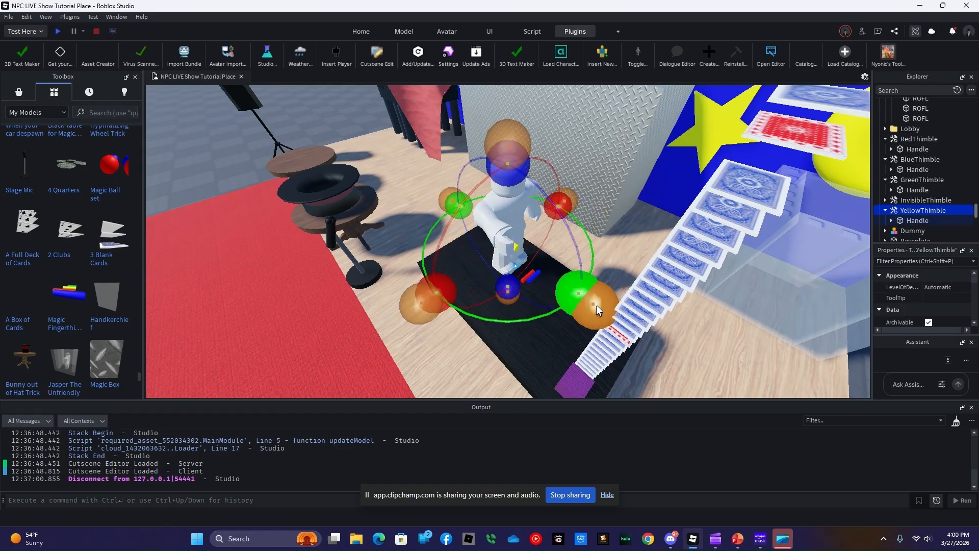
mouse_move(605, 314)
left_mouse_down()
mouse_move(616, 317)
mouse_move(587, 240)
mouse_move(532, 163)
mouse_move(592, 270)
mouse_move(599, 309)
left_mouse_up()
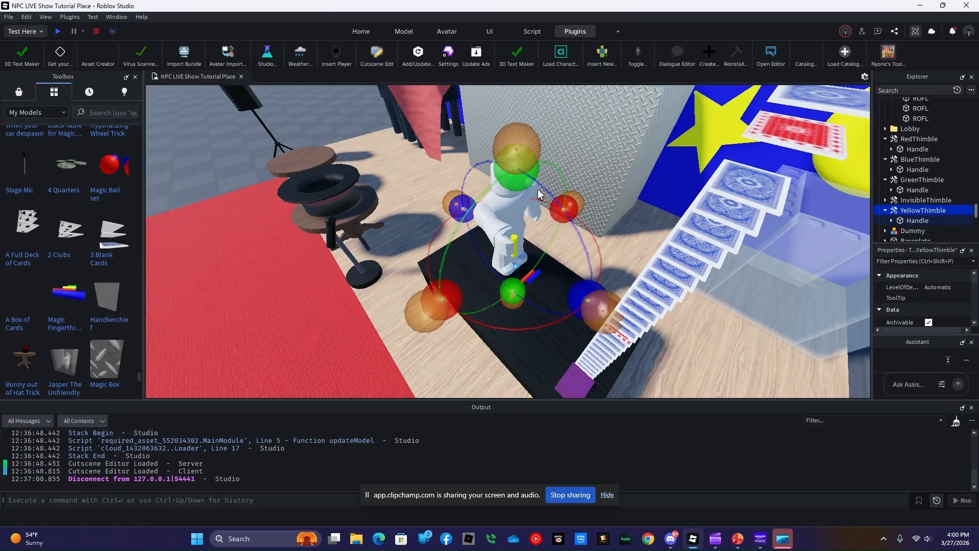
left_click_drag(519, 147, 537, 172)
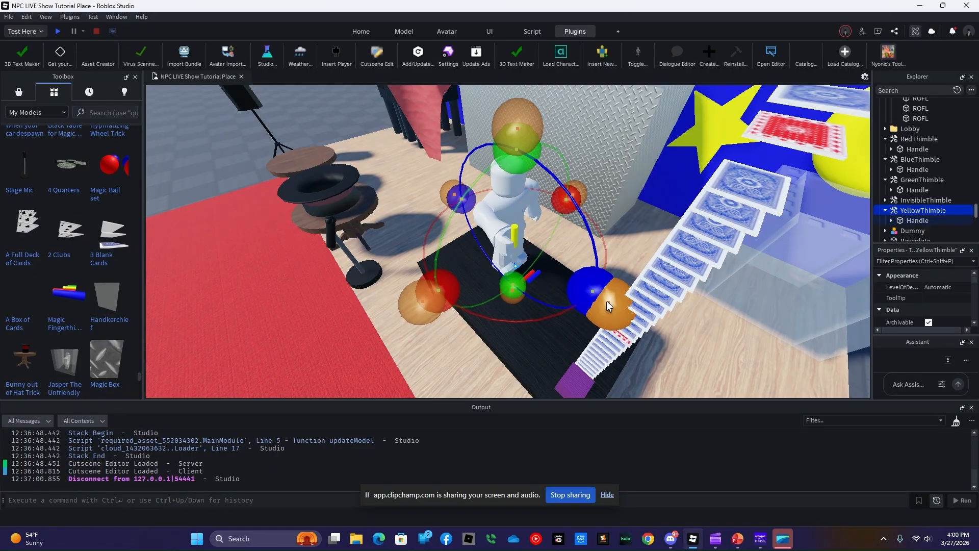
mouse_move(605, 298)
left_mouse_down()
mouse_move(617, 308)
mouse_move(607, 304)
left_mouse_up()
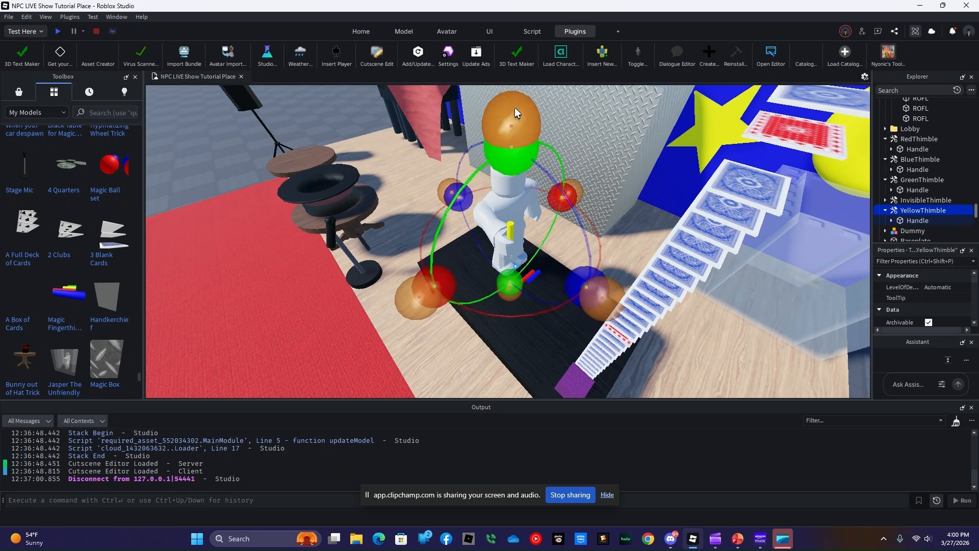
left_click_drag(515, 107, 512, 106)
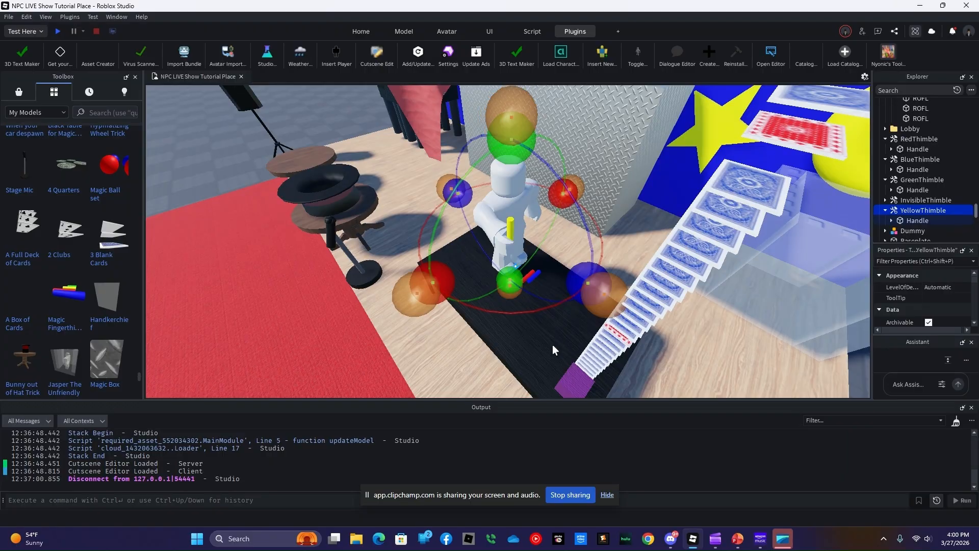
left_click(357, 32)
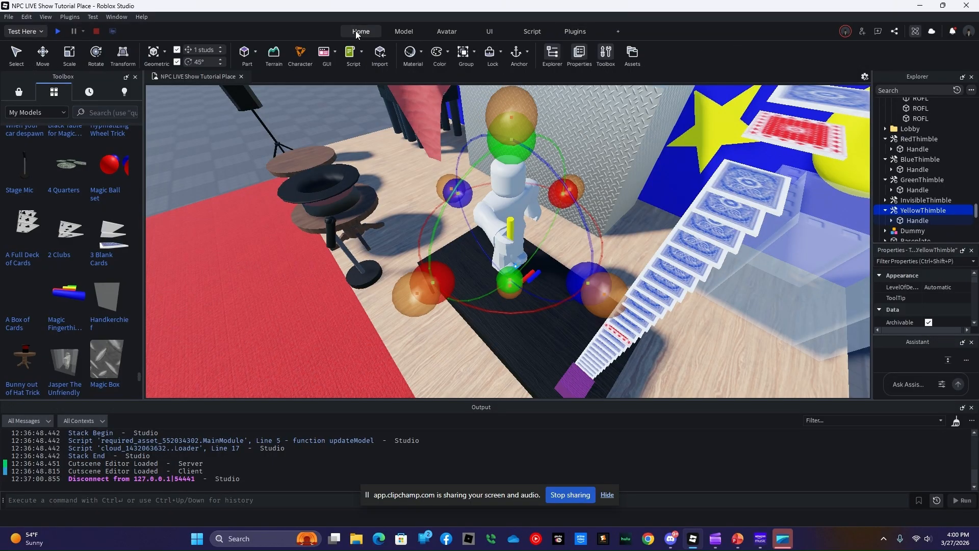
left_click(18, 54)
left_click(532, 336)
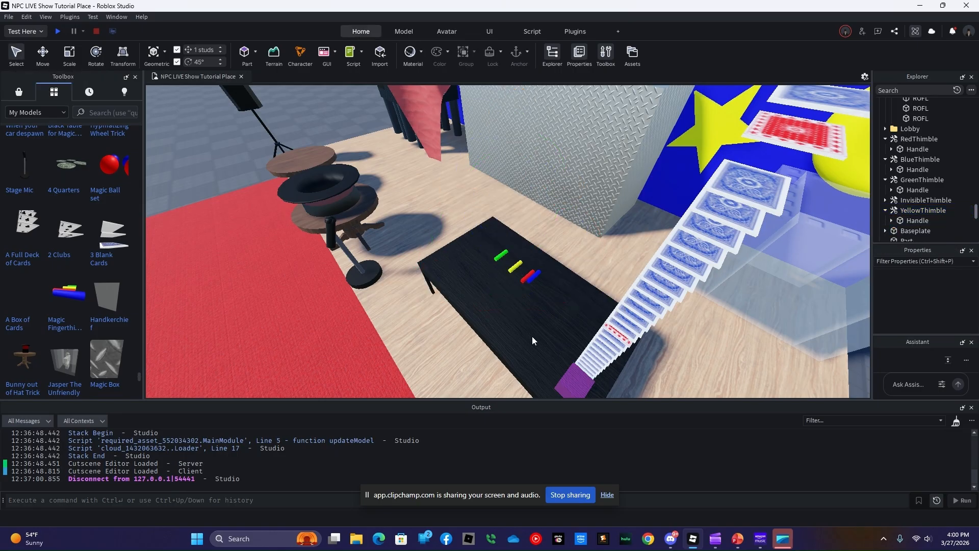
Step: Insert a new Folder into ReplicatedStorage
mouse_move(564, 319)
right_mouse_down()
mouse_move(577, 316)
mouse_move(557, 314)
right_mouse_up()
key("w")
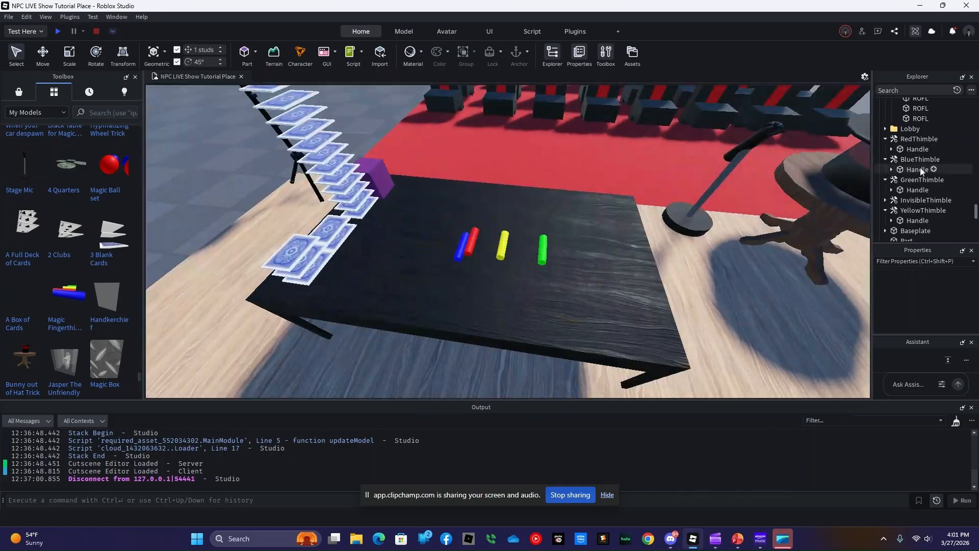
scroll(920, 167, "down", 2)
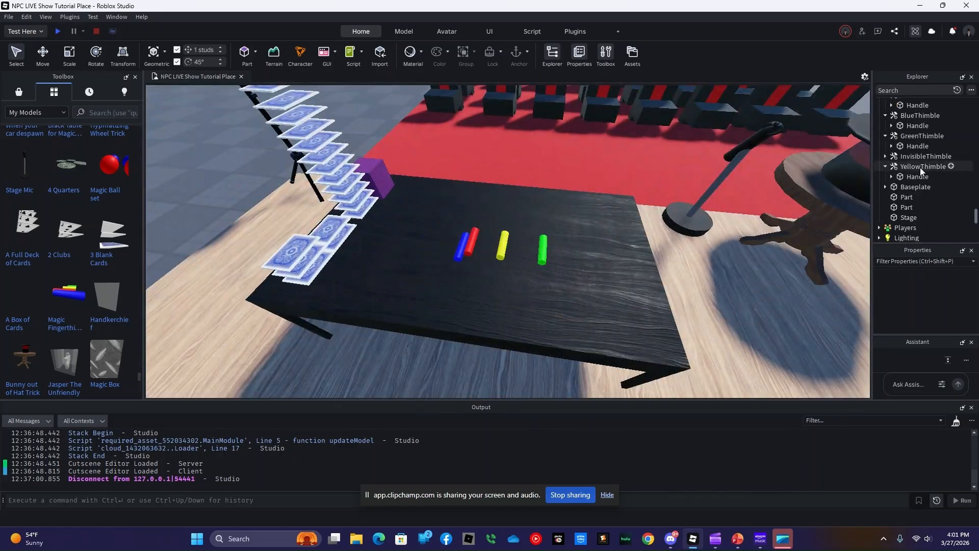
scroll(920, 167, "down", 4)
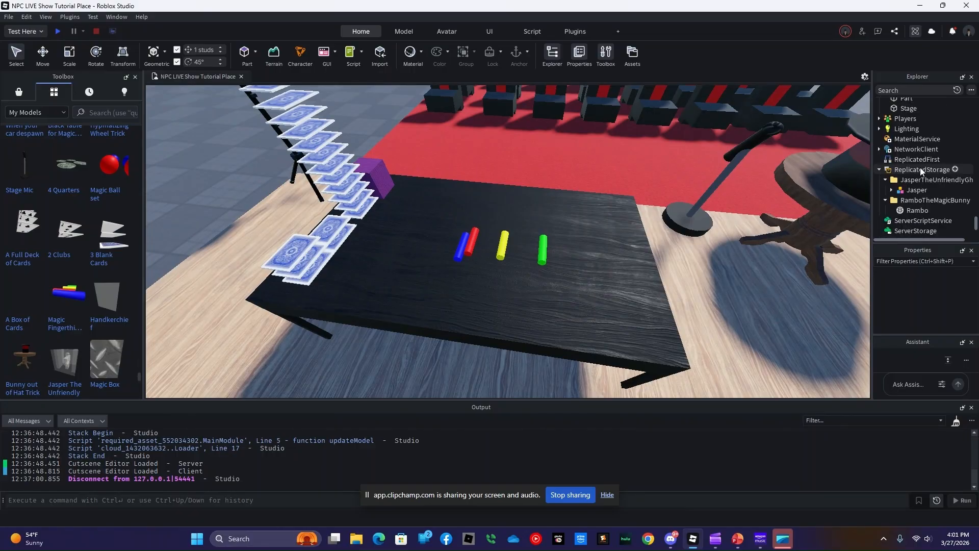
left_click(955, 171)
left_click(900, 206)
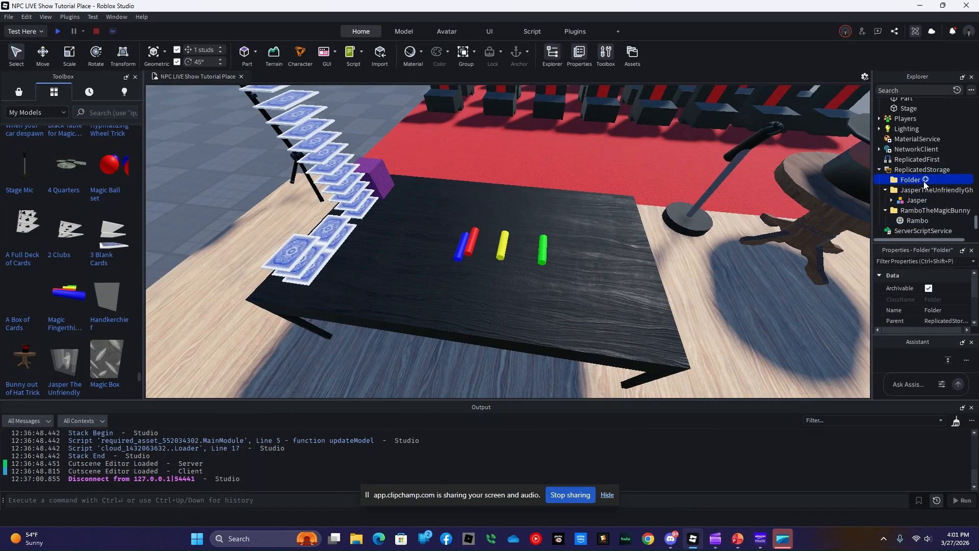
Step: Rename the new folder in ReplicatedStorage to ThimbleTools
right_click(909, 183)
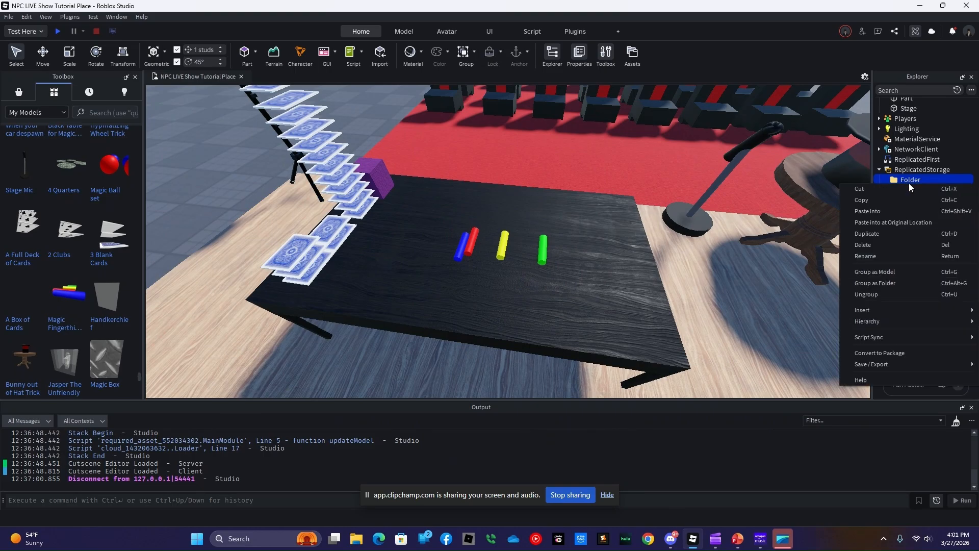
left_click(886, 259)
key("BackSpace")
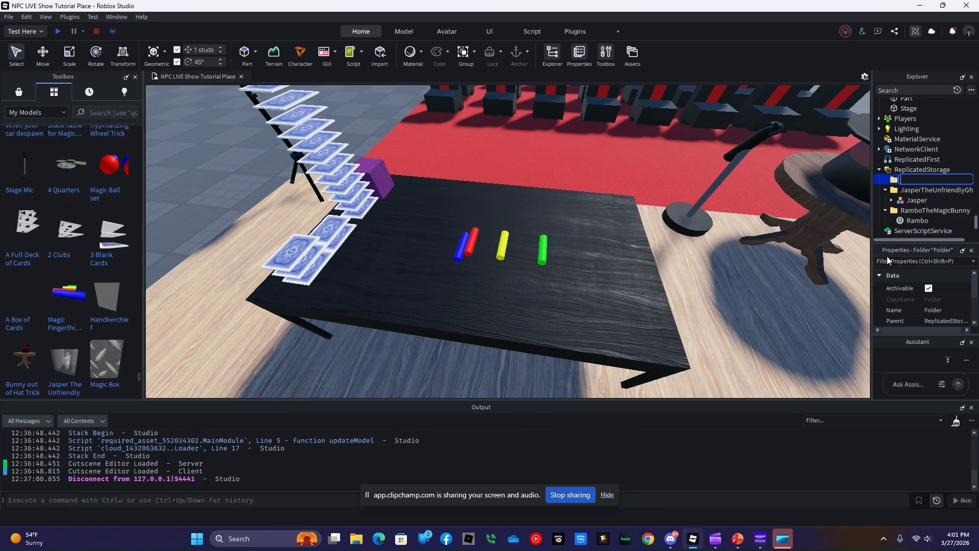
type("ThimbleTools")
key("Return")
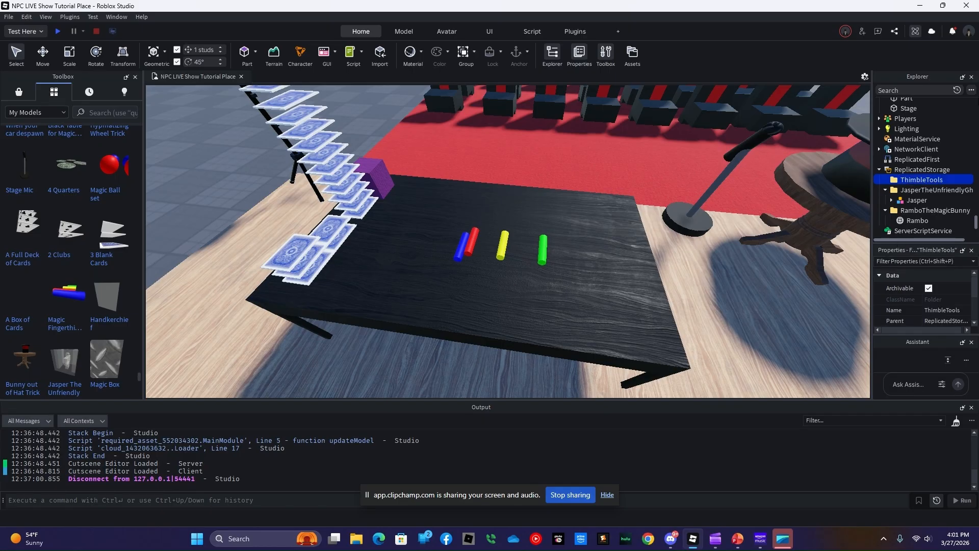
Step: Duplicate the Handle parts of the red, blue, green and yellow thimble tools and move the copies directly into Workspace
left_click(543, 273)
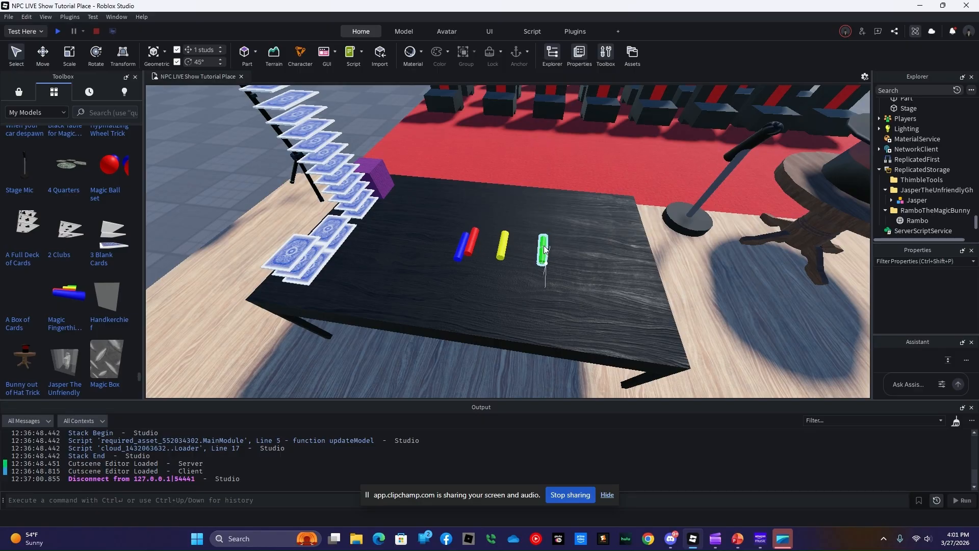
scroll(941, 170, "up", 5)
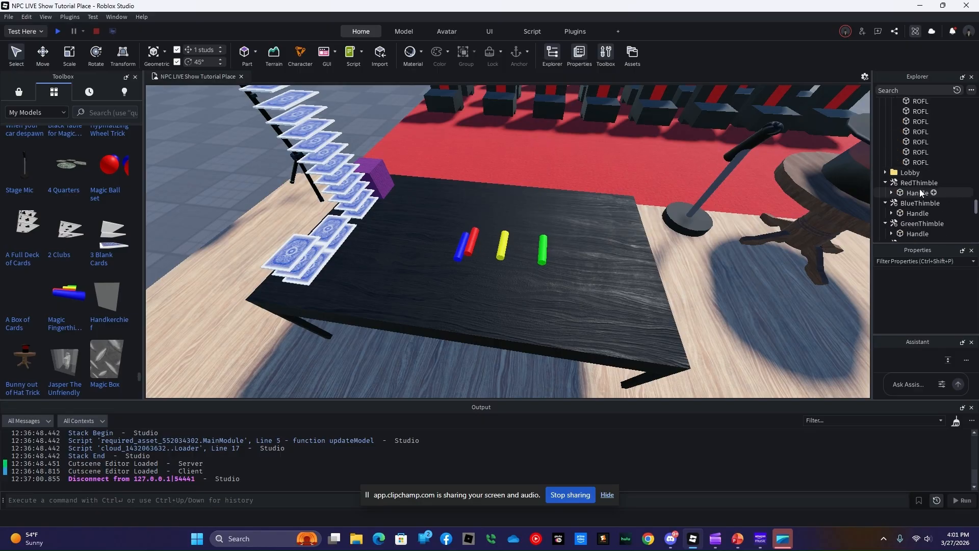
left_click(914, 192)
left_click(911, 213, "ctrl")
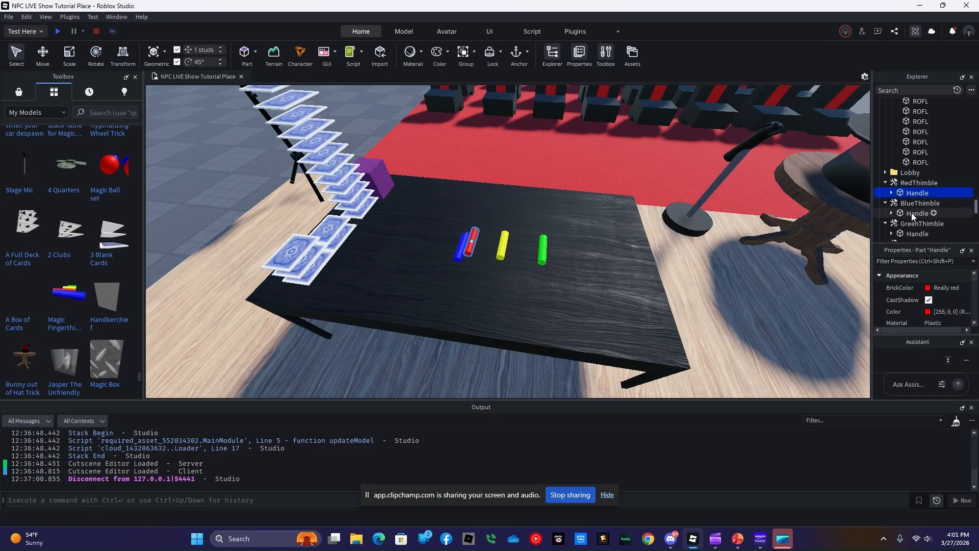
left_click(913, 232, "ctrl")
scroll(916, 202, "down", 2)
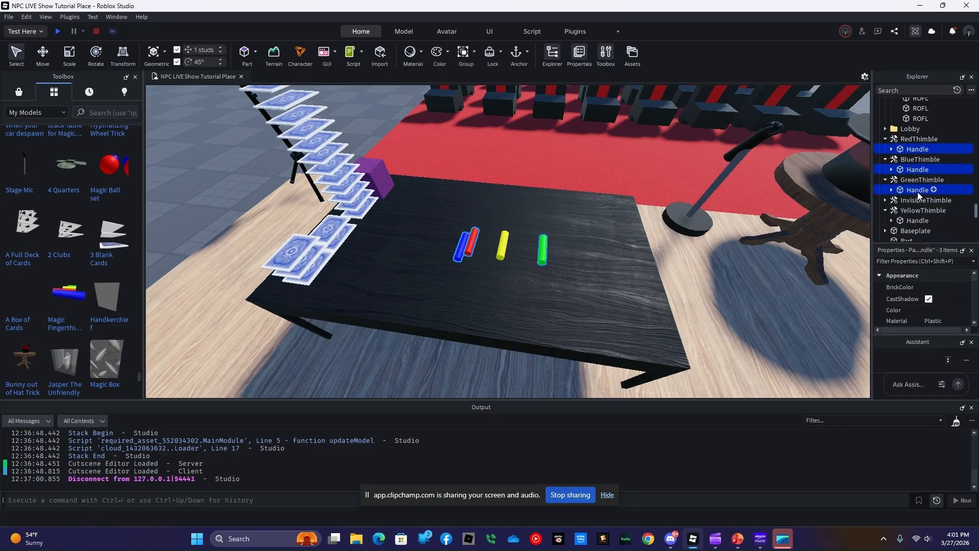
right_click(913, 228)
left_click(880, 270)
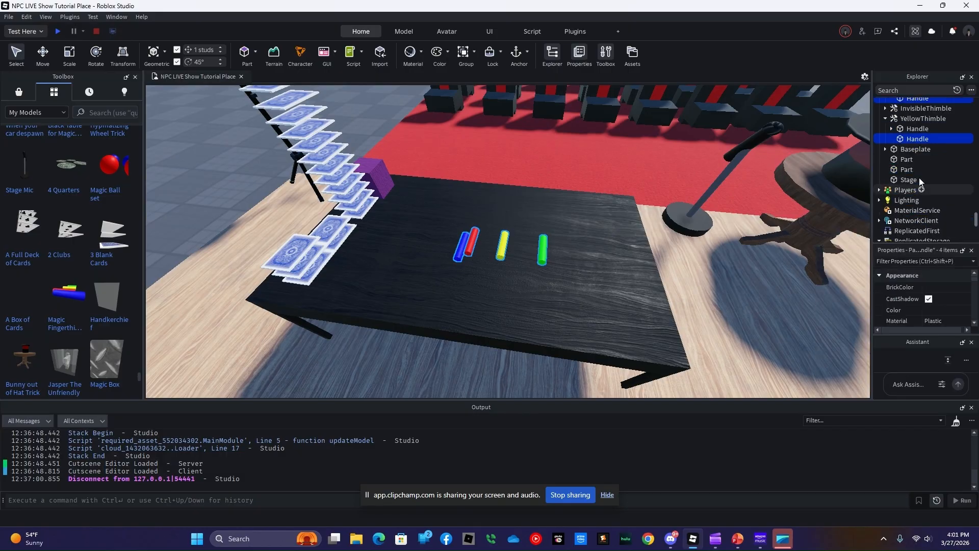
left_click_drag(916, 139, 914, 106)
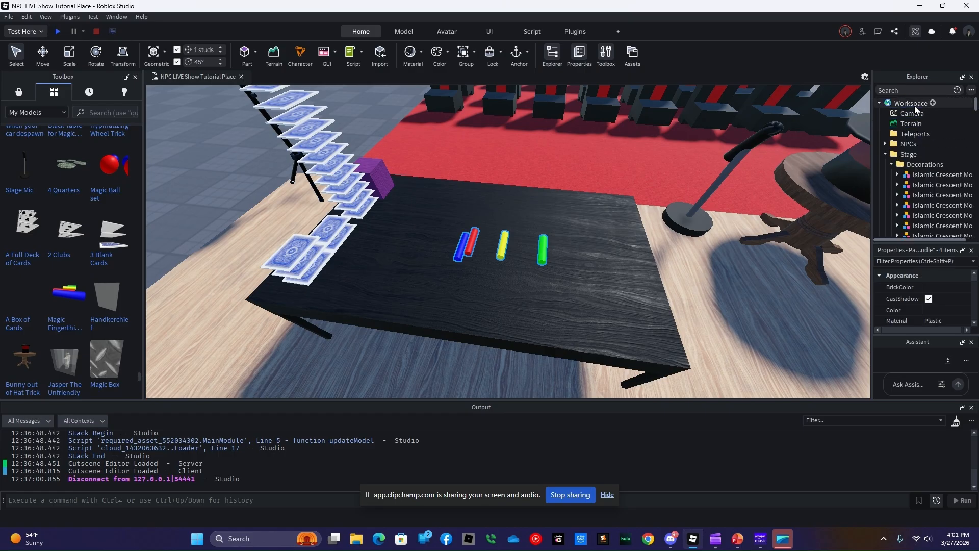
left_click(567, 265)
Step: Collapse the RedThimble, BlueThimble, GreenThimble and YellowThimble tools in the Workspace hierarchy
scroll(935, 155, "down", 10)
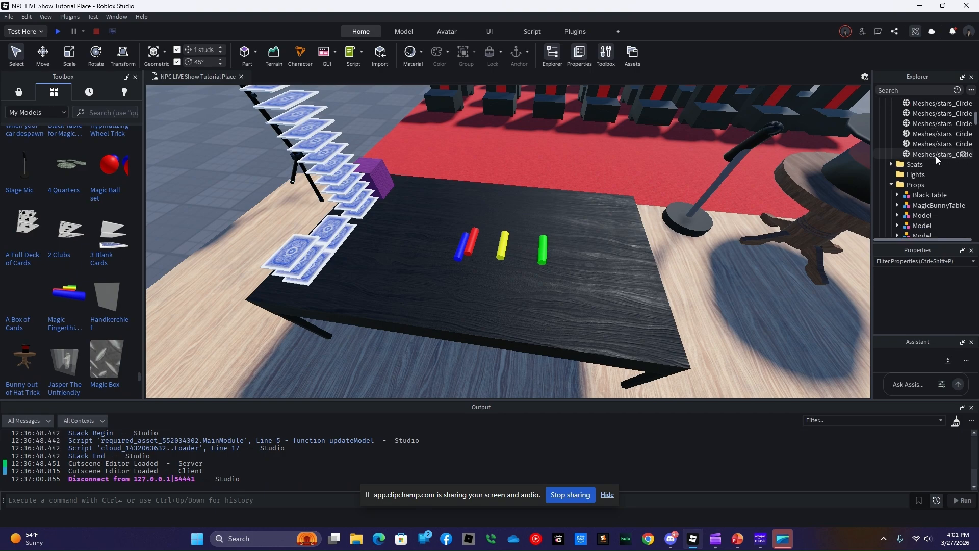
scroll(935, 155, "down", 10)
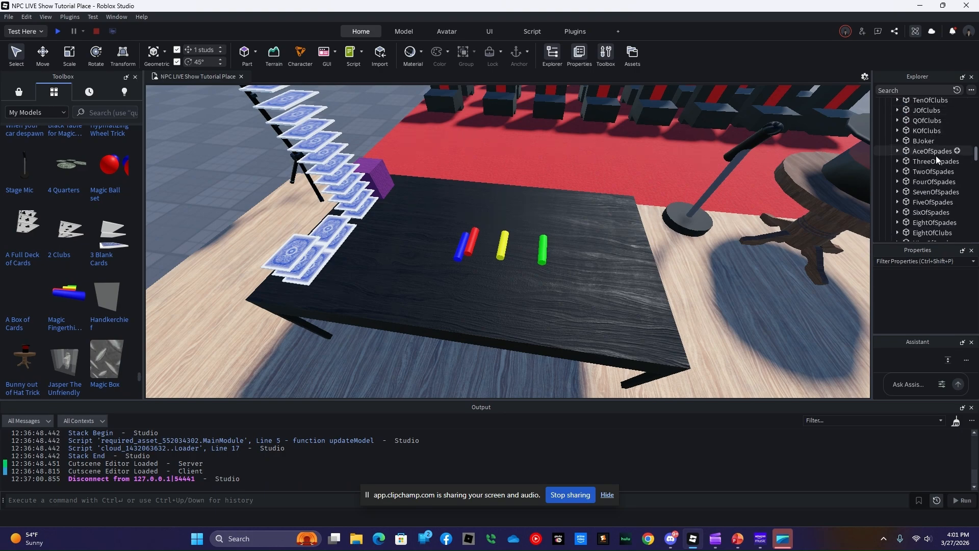
scroll(938, 160, "down", 10)
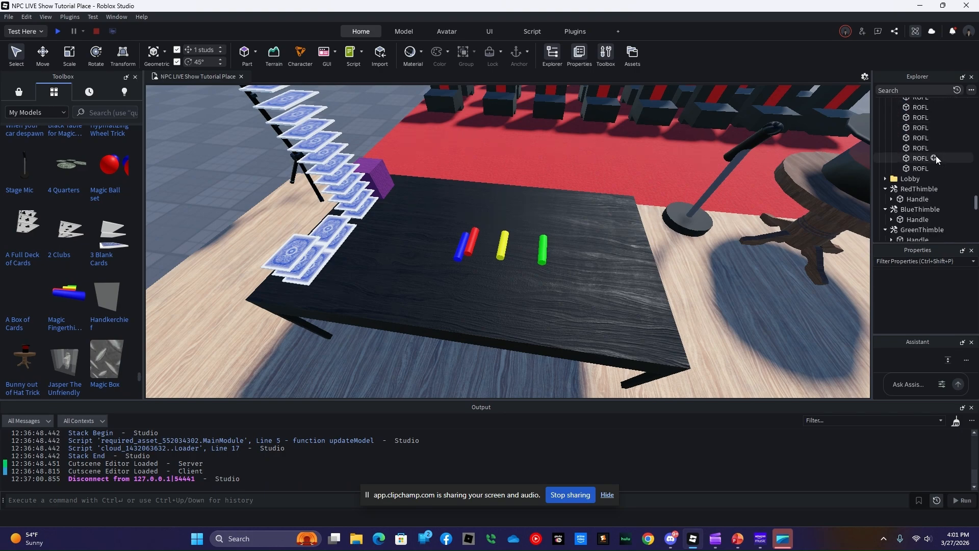
left_click(885, 188)
left_click(885, 199)
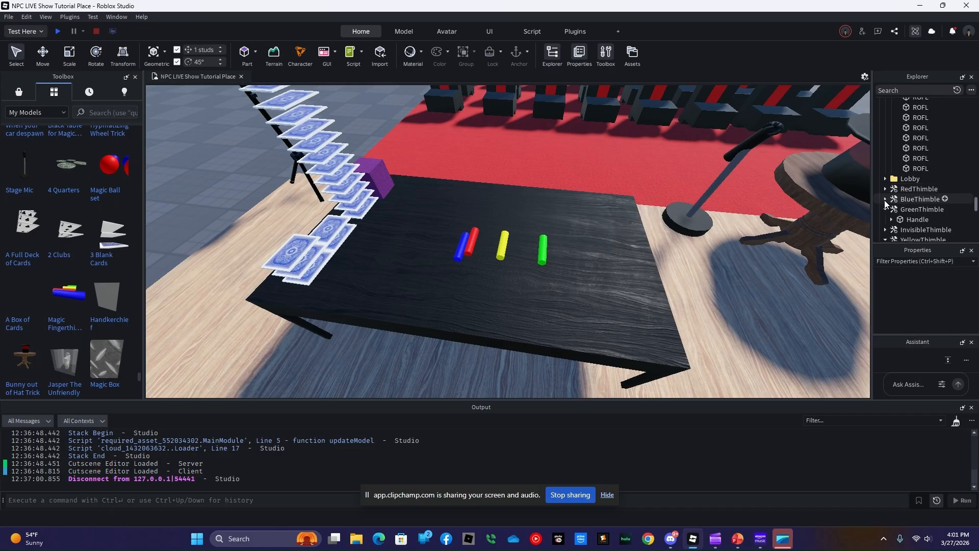
left_click(885, 209)
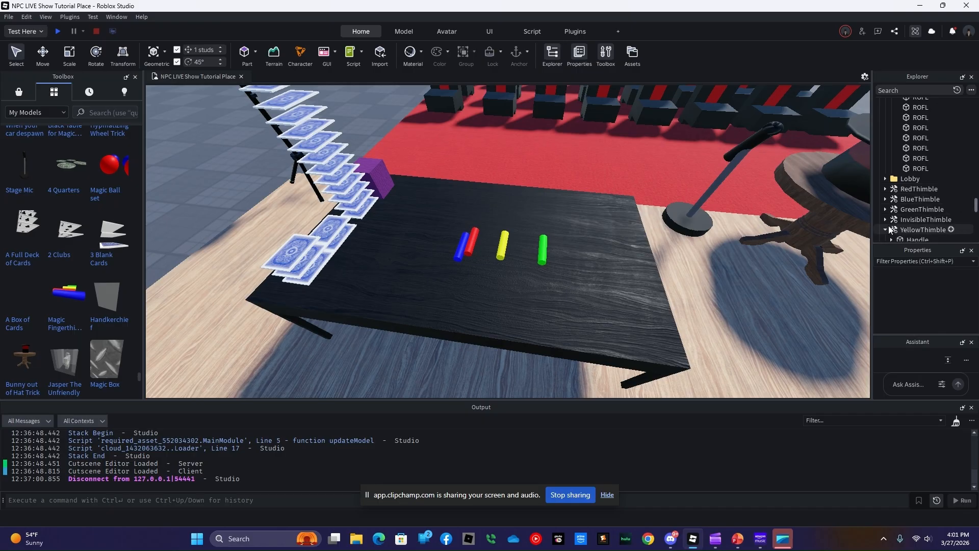
left_click(886, 230)
scroll(898, 219, "down", 1)
left_click(916, 168)
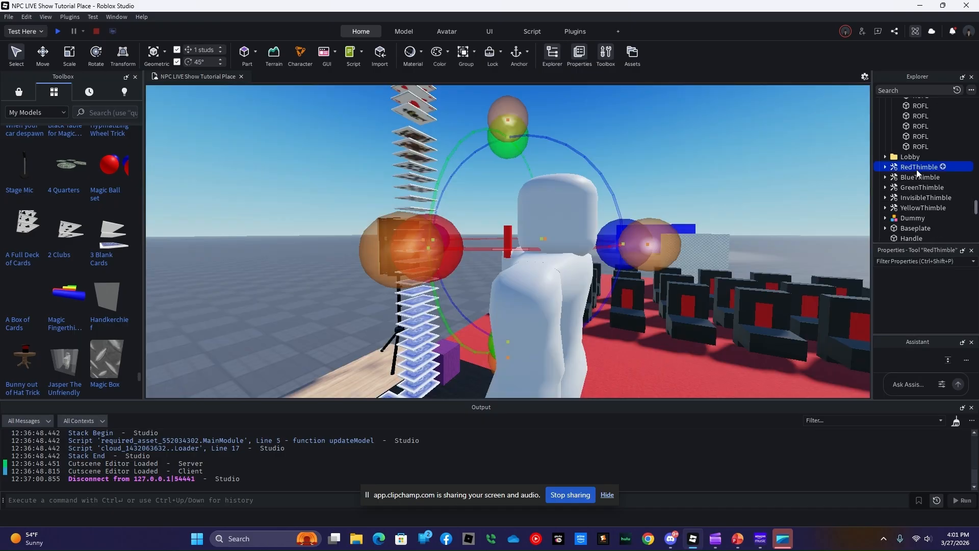
left_click(916, 178, "shift")
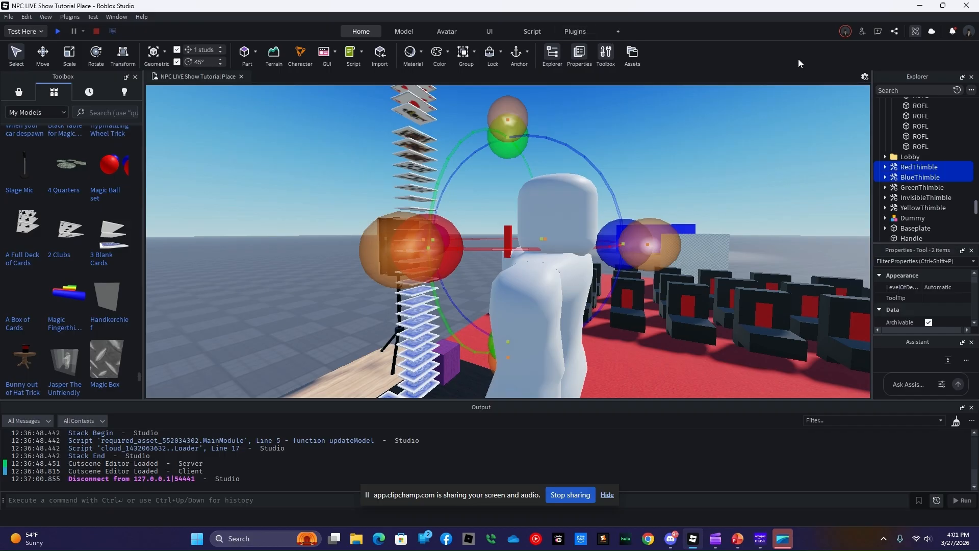
left_click(575, 31)
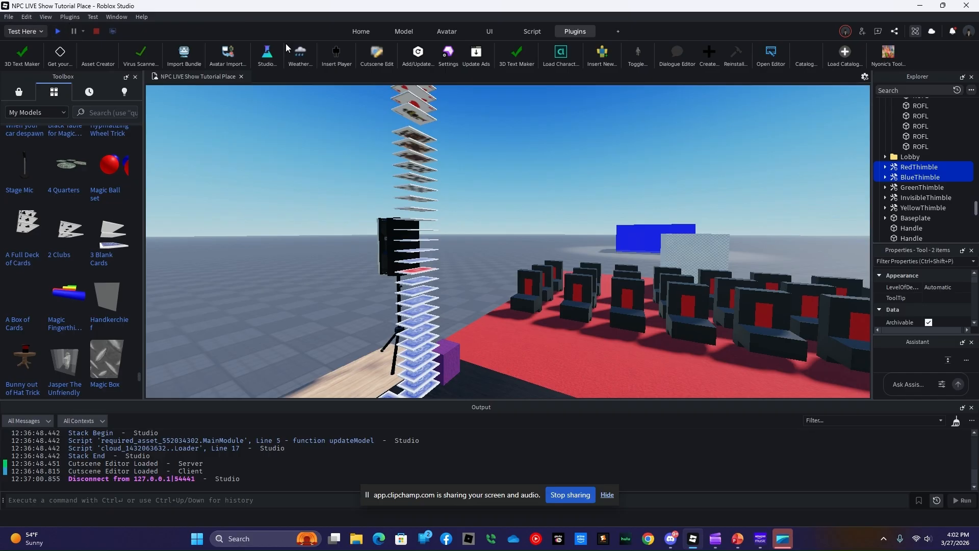
left_click(360, 36)
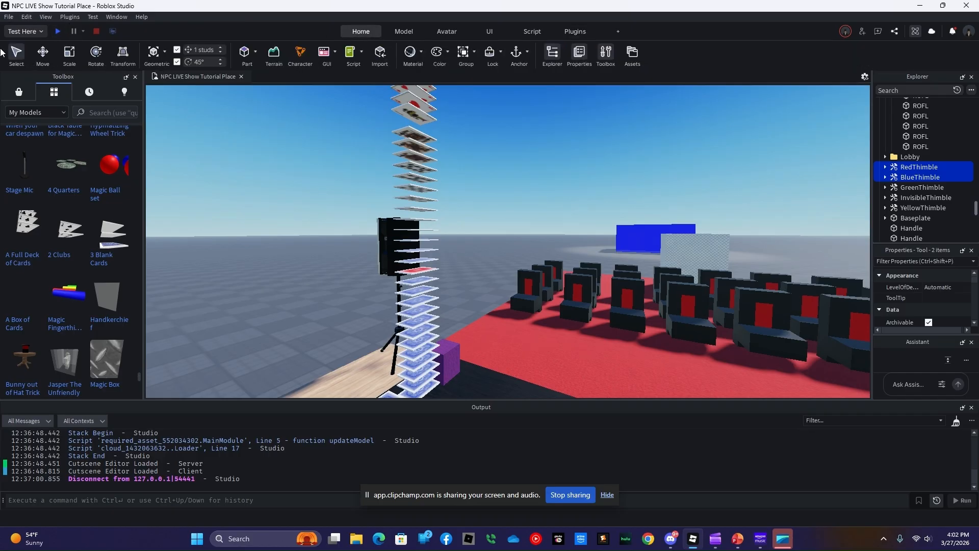
left_click(487, 384)
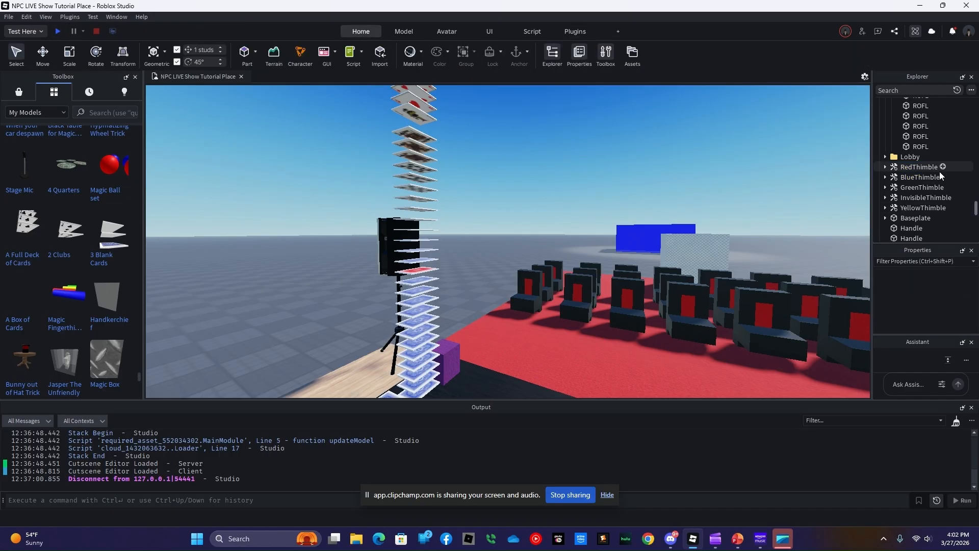
Step: Move the RedThimble, BlueThimble, GreenThimble, InvisibleThimble and YellowThimble tools into the ThimbleTools folder in ReplicatedStorage
left_click(908, 166)
left_click(913, 177, "ctrl")
left_click(908, 191, "ctrl")
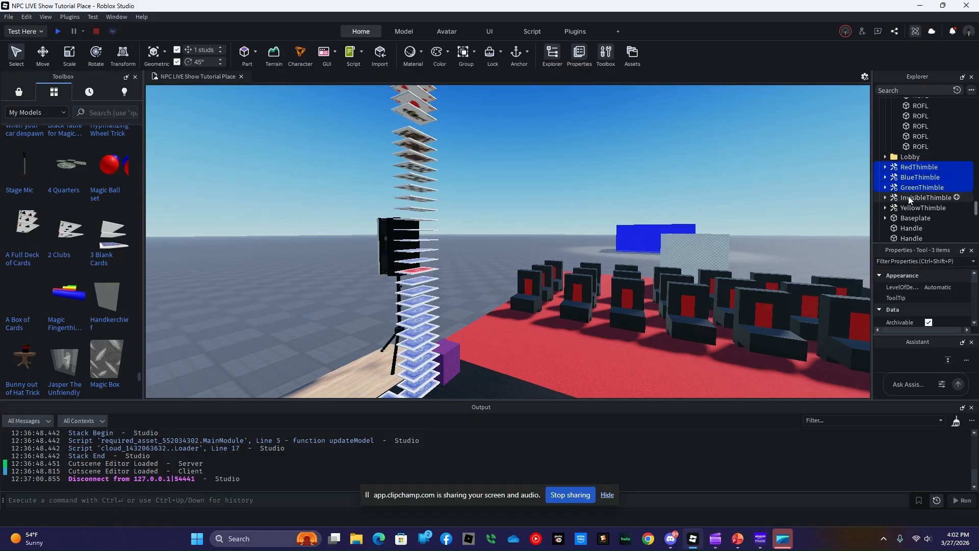
left_click(908, 197, "ctrl")
left_click(910, 207, "ctrl")
left_click_drag(921, 168, 910, 143)
scroll(916, 197, "up", 10)
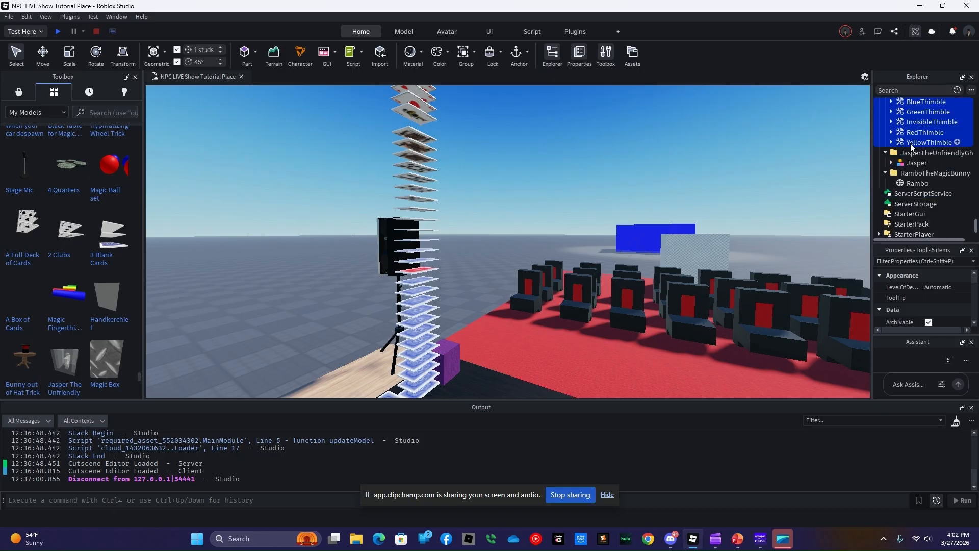
left_click(517, 209)
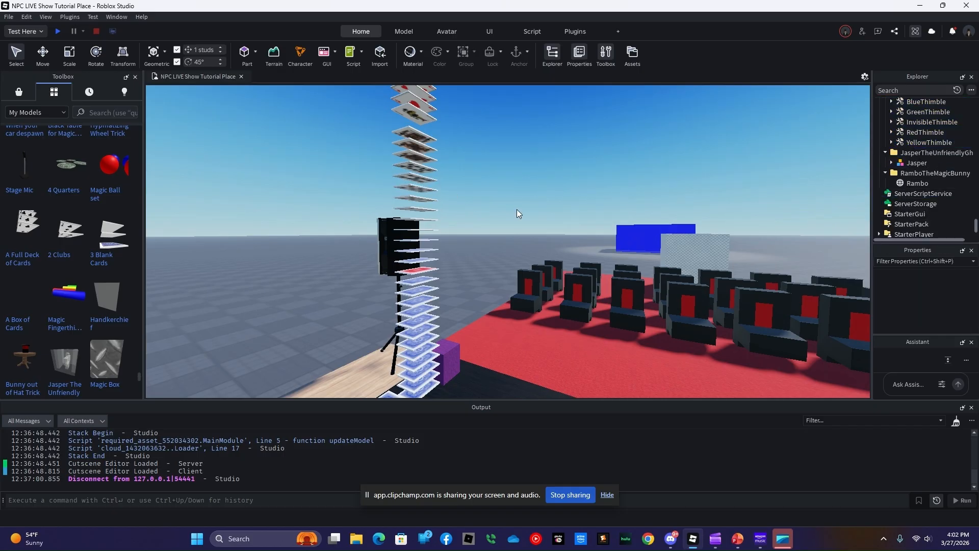
Step: Move the red thimble on the black table to the right of the green one and rotate it to slant the opposite way
right_click_drag(516, 209, 516, 209)
scroll(516, 209, "up", 10)
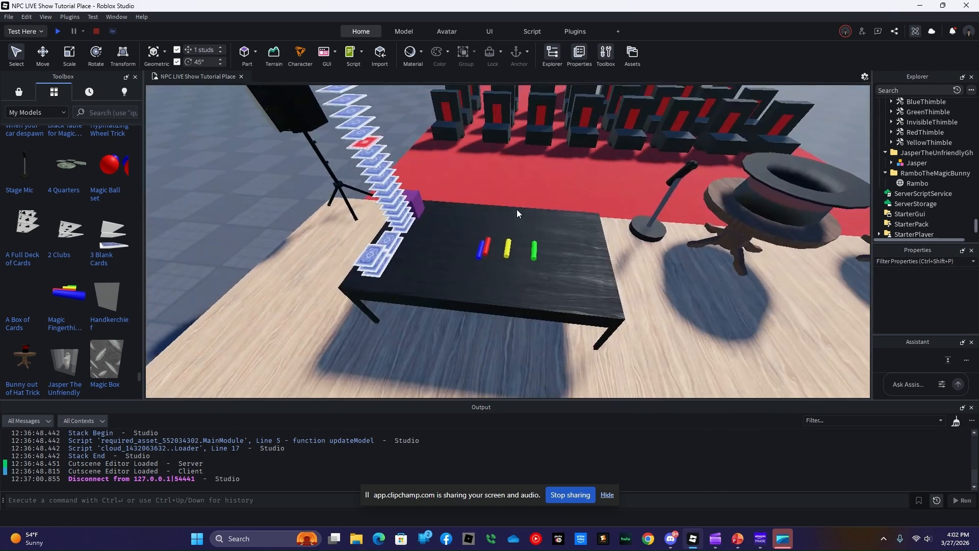
left_click(451, 265)
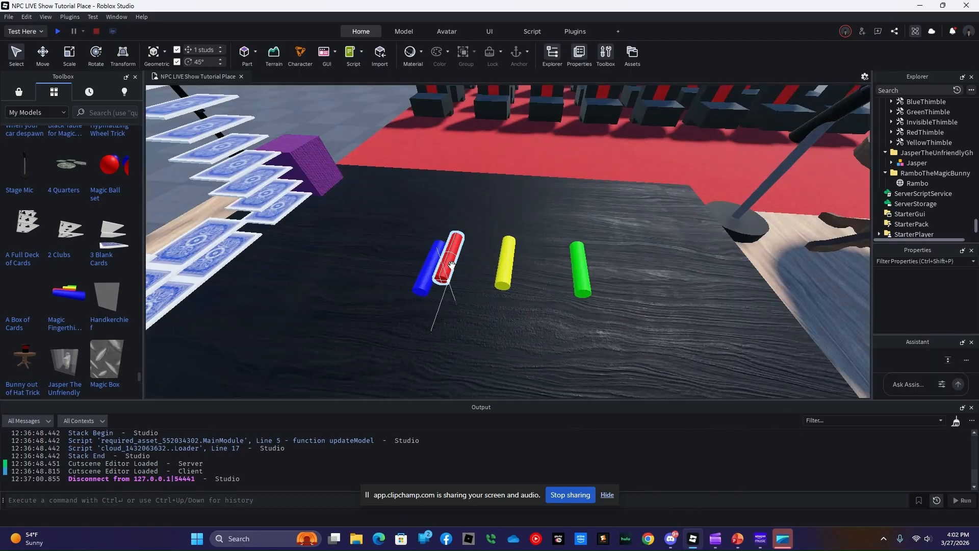
left_click_drag(452, 265, 669, 284)
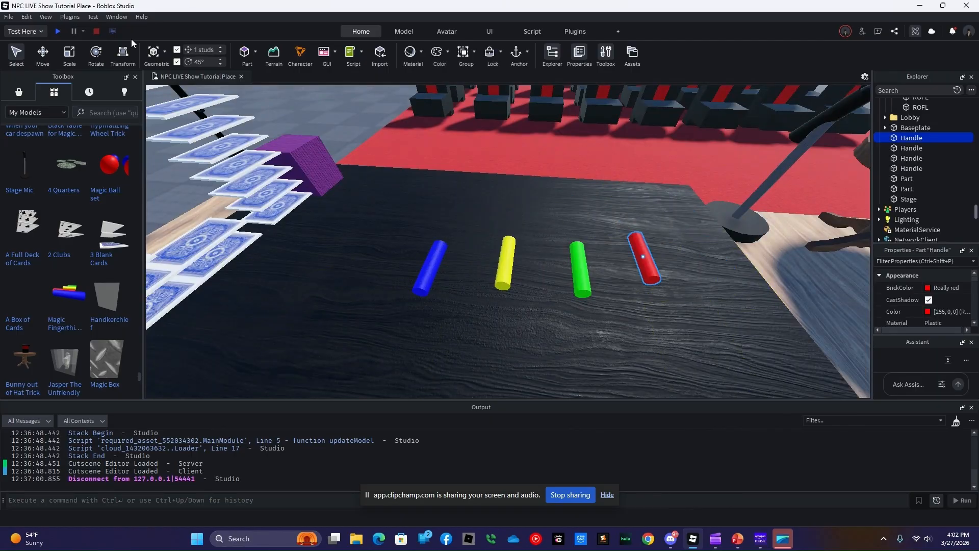
left_click(96, 51)
left_click_drag(667, 226, 650, 290)
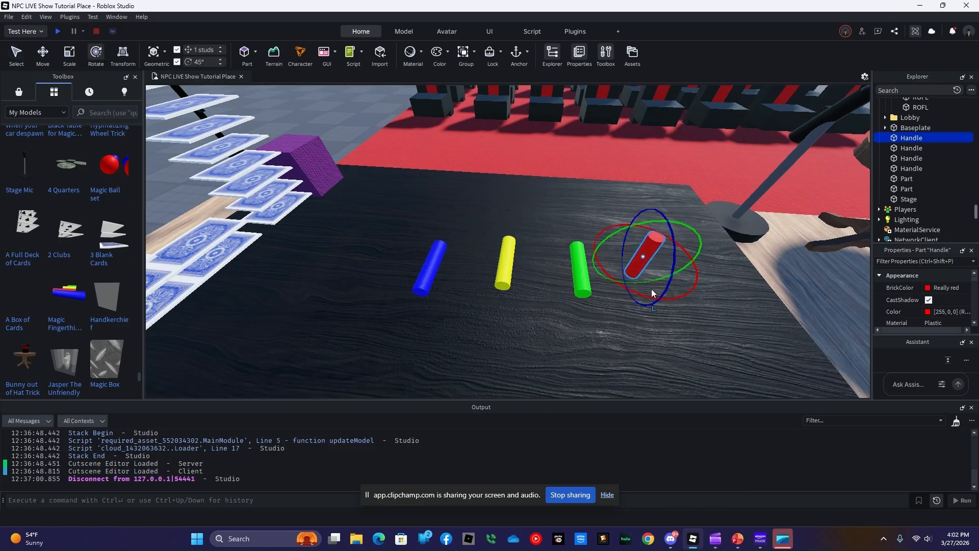
Step: Place the green thimble left of the yellow one and the blue thimble between yellow and red, and rotate the blue one
left_click_drag(426, 276, 585, 301)
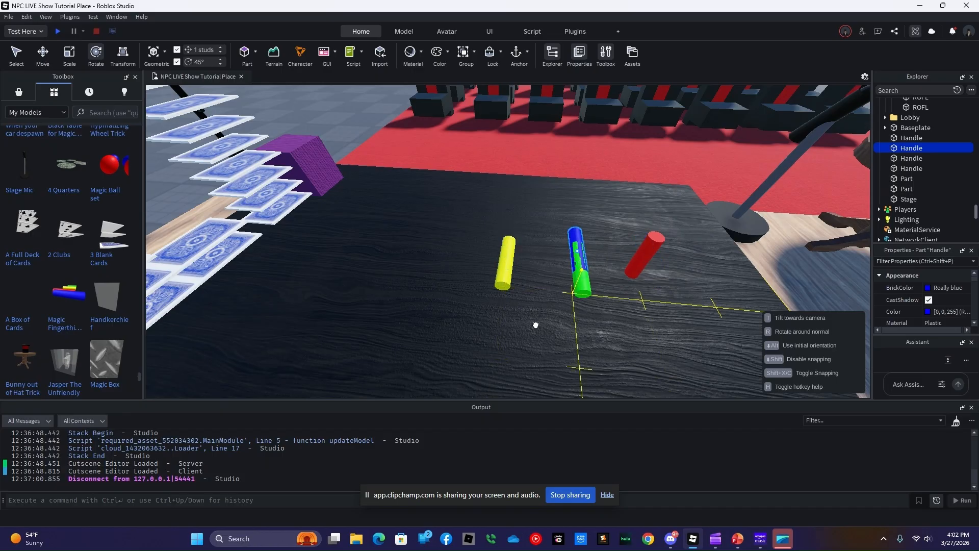
left_click_drag(535, 324, 499, 333)
left_click_drag(590, 271, 424, 268)
left_click_drag(499, 320, 591, 309)
left_click_drag(591, 235, 583, 302)
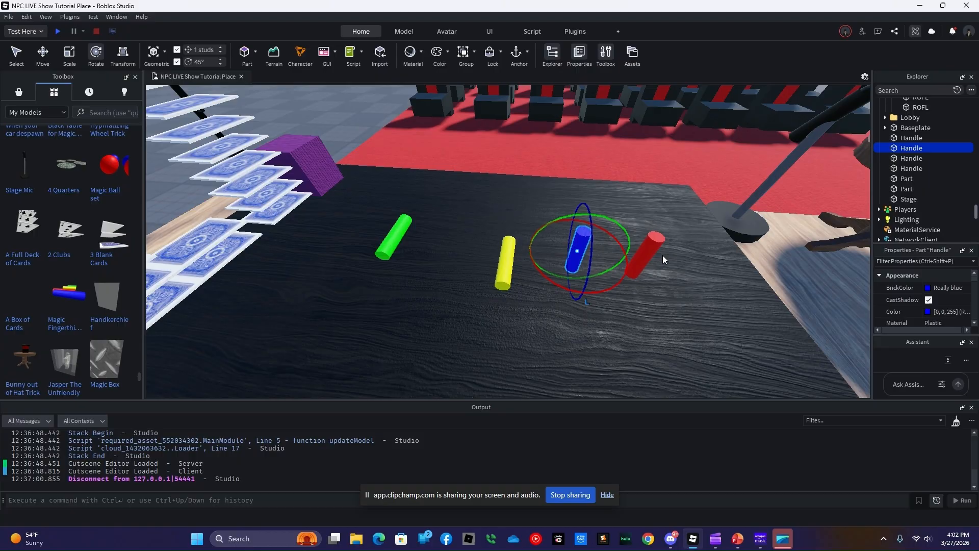
Step: Rotate the red and blue thimbles to lie crosswise and position the blue one end to end with the red one
left_click(657, 240)
left_click_drag(675, 221, 699, 220)
mouse_move(582, 268)
left_mouse_down()
mouse_move(600, 274)
mouse_move(609, 240)
mouse_move(591, 273)
mouse_move(614, 267)
mouse_move(593, 273)
left_mouse_up()
left_click(510, 274)
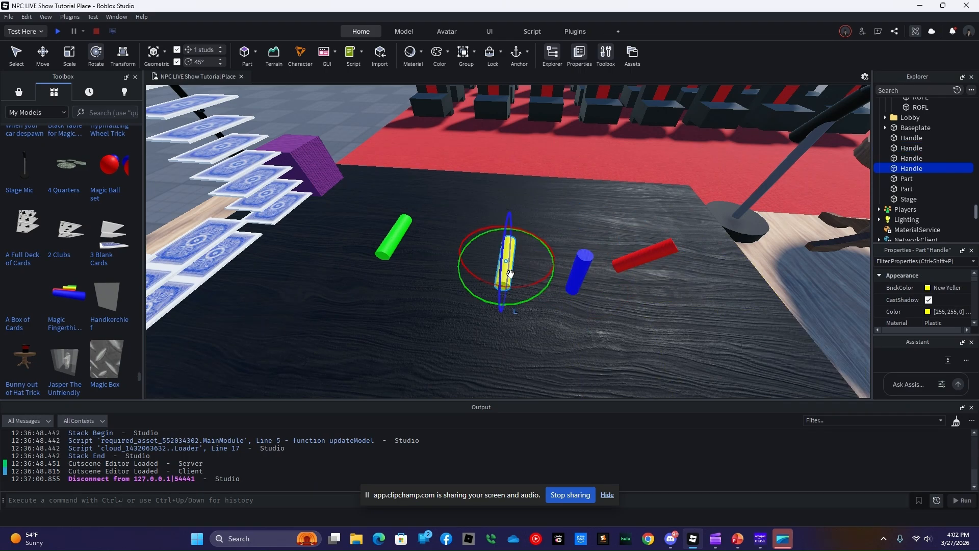
left_click(581, 278)
left_click_drag(626, 252, 641, 258)
Step: Rotate the yellow thimble to lie diagonally on the table, left of the blue thimble, and adjust its position
left_click_drag(505, 280, 531, 297)
left_click_drag(511, 209, 553, 219)
left_click_drag(554, 266, 558, 251)
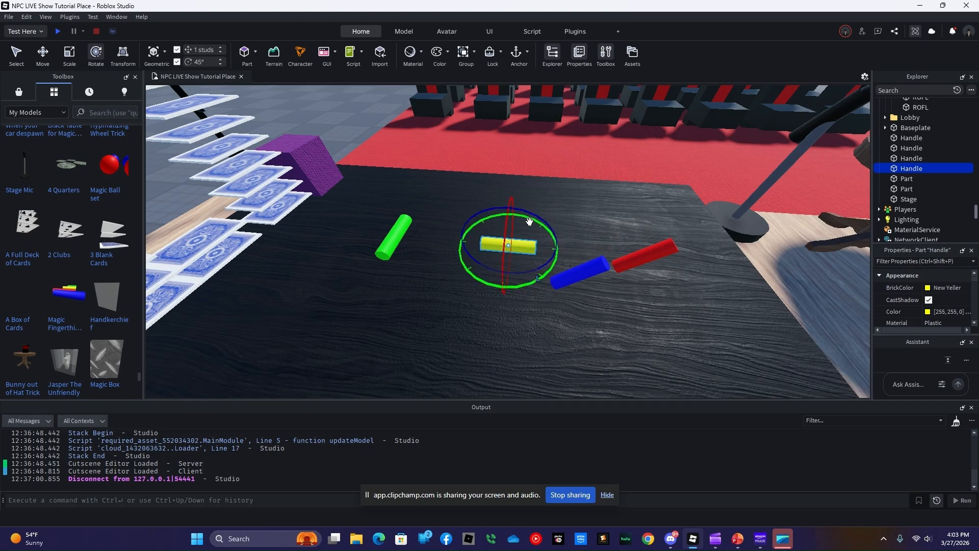
left_click_drag(522, 205, 552, 224)
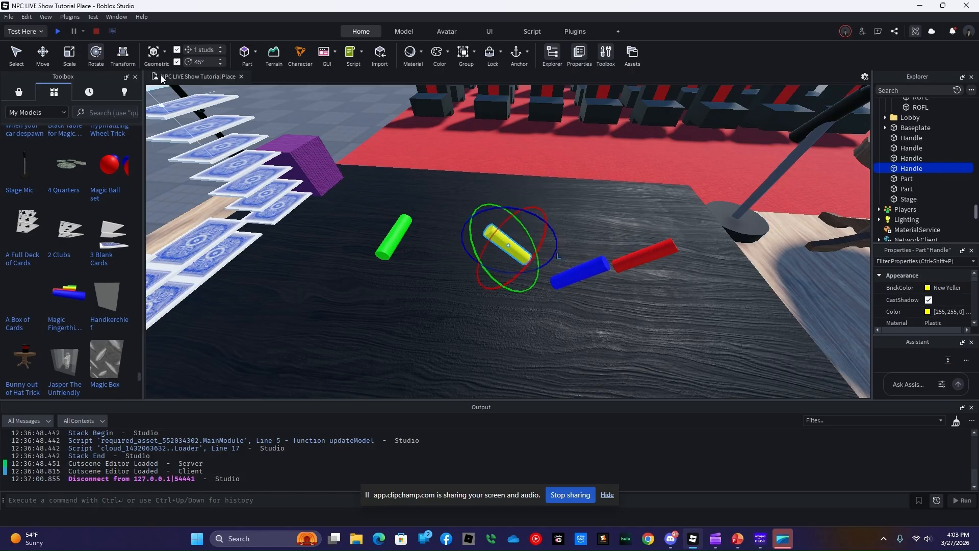
left_click(43, 52)
mouse_move(501, 285)
left_mouse_down()
mouse_move(505, 336)
mouse_move(507, 306)
mouse_move(483, 284)
left_mouse_up()
Step: Rotate the green thimble to the same diagonal as the yellow one and move it up near the yellow thimble's far end
left_click(399, 236)
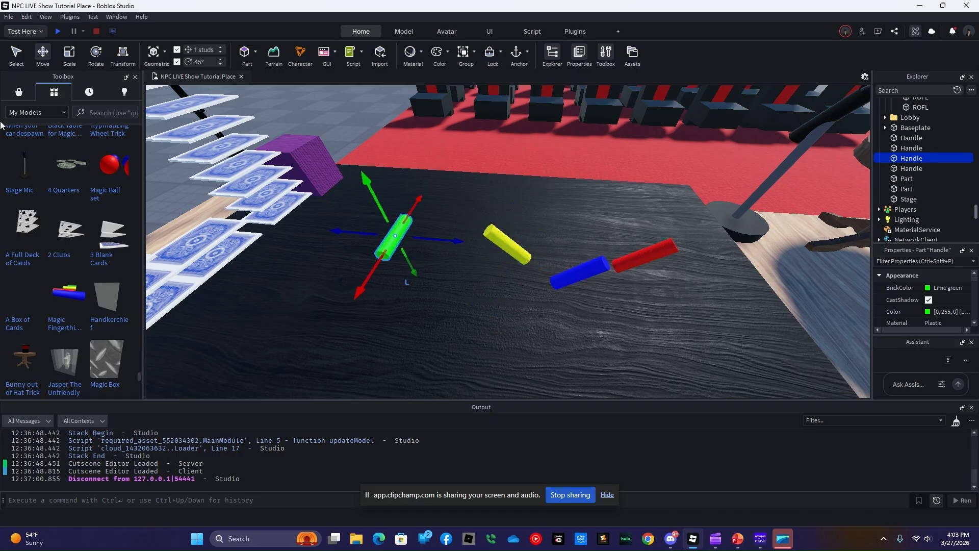
left_click(95, 51)
mouse_move(437, 242)
left_mouse_down()
mouse_move(449, 212)
mouse_move(437, 220)
mouse_move(440, 248)
mouse_move(428, 244)
left_mouse_up()
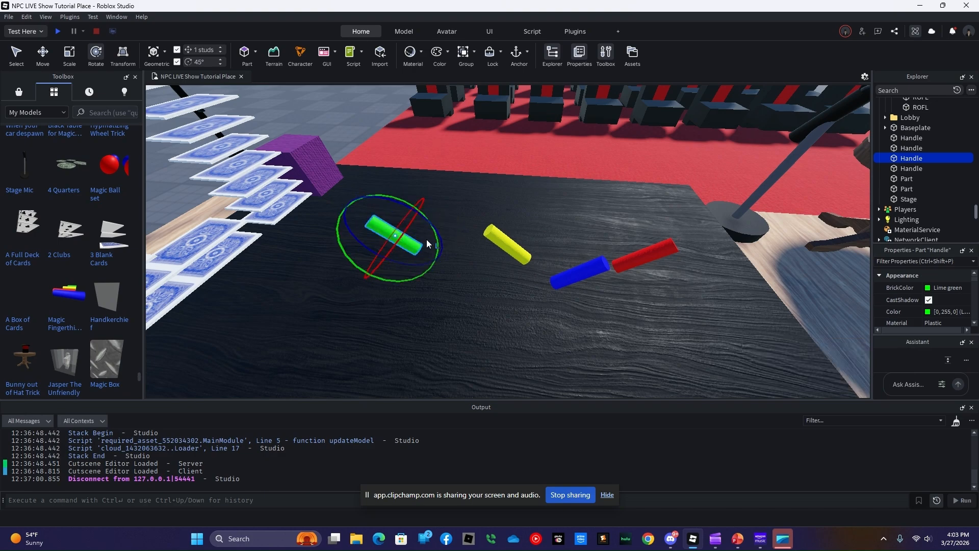
left_click(43, 53)
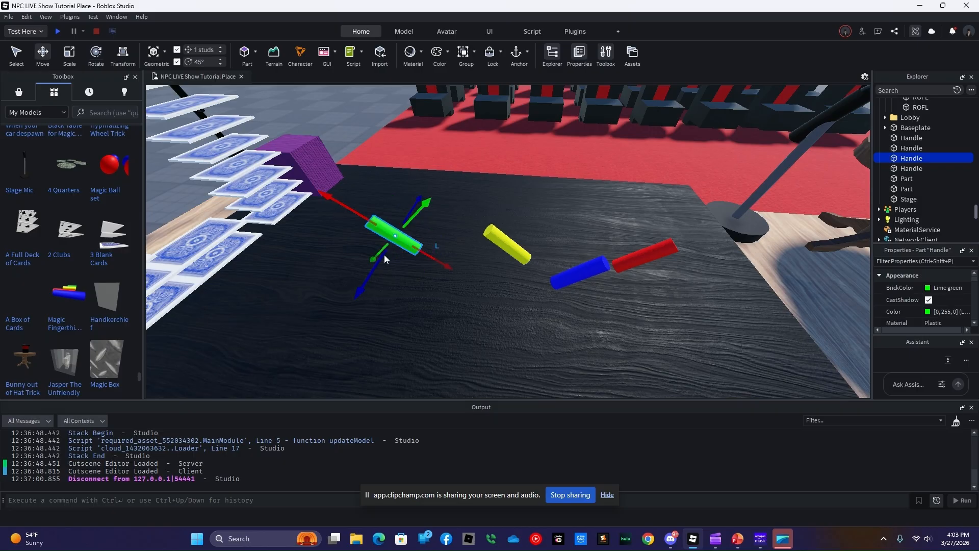
mouse_move(439, 260)
left_mouse_down()
mouse_move(480, 275)
mouse_move(439, 247)
left_mouse_up()
left_click_drag(427, 204, 459, 178)
left_click_drag(466, 233, 443, 208)
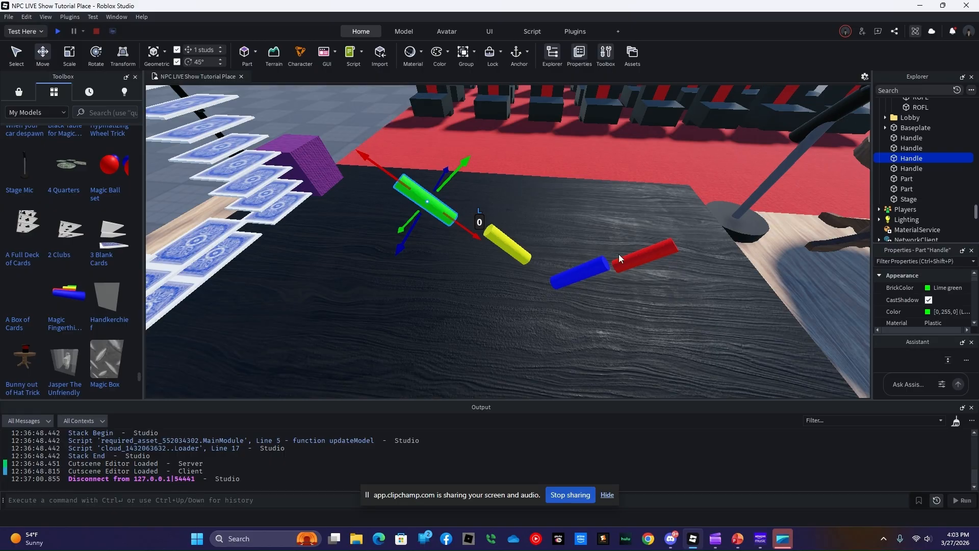
Step: Rotate the red and blue thimbles so they point across the table toward the audience, and adjust the blue one's position
left_click(643, 258)
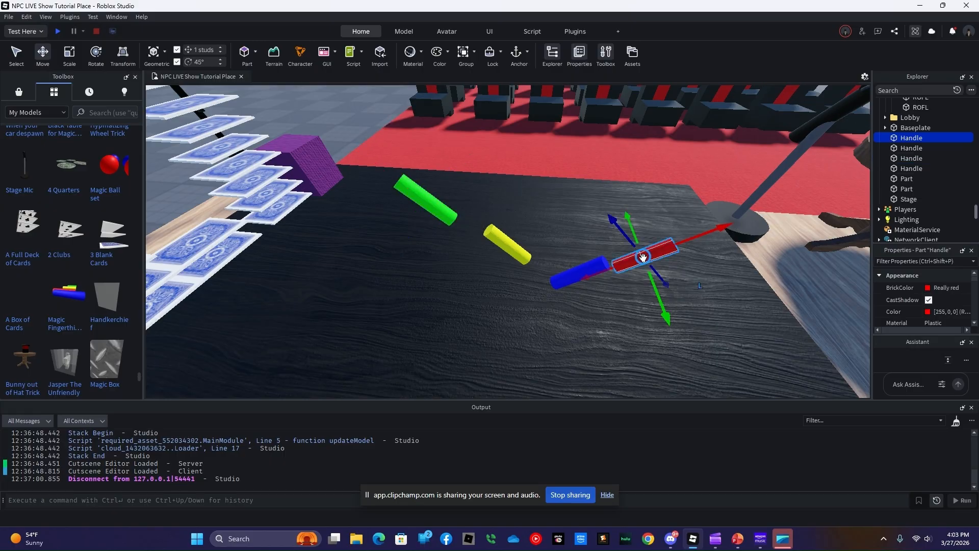
left_click(96, 53)
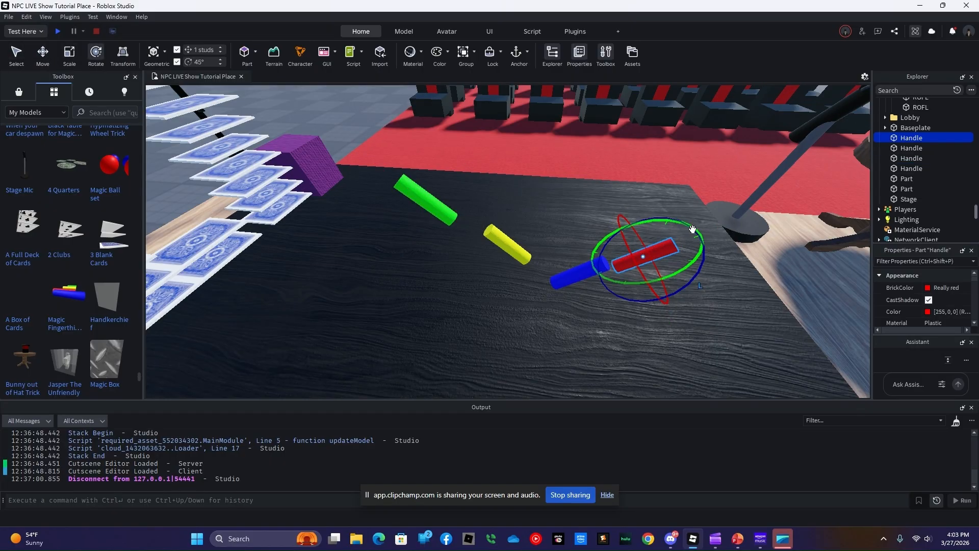
left_click_drag(700, 244, 583, 240)
left_click(582, 274)
left_click_drag(578, 277, 605, 278)
left_click_drag(597, 274, 595, 270)
Step: Rotate the yellow and green thimbles to point across the table toward the audience
left_click(504, 237)
left_click_drag(523, 211, 558, 232)
left_click(426, 200)
left_click_drag(462, 171, 480, 207)
Step: Line up the four thimbles in one row, ordered green, yellow, blue and red, with space between them
mouse_move(580, 274)
left_mouse_down()
mouse_move(594, 285)
mouse_move(607, 266)
mouse_move(595, 276)
left_mouse_up()
left_click_drag(509, 247, 532, 274)
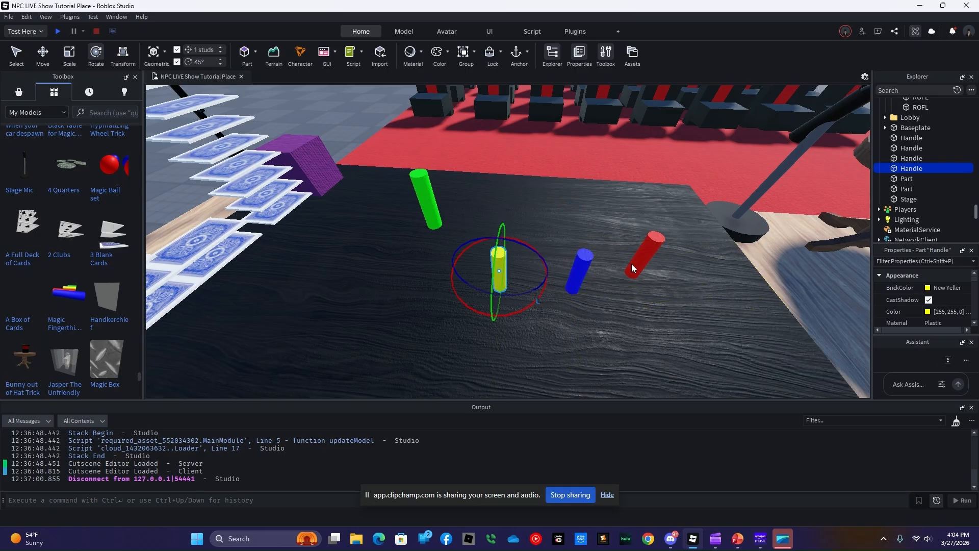
left_click_drag(632, 267, 621, 282)
left_click_drag(439, 217, 466, 280)
Step: Set the dragger mode to Physical and union the red, blue, yellow and green thimbles into one part
left_click(652, 287)
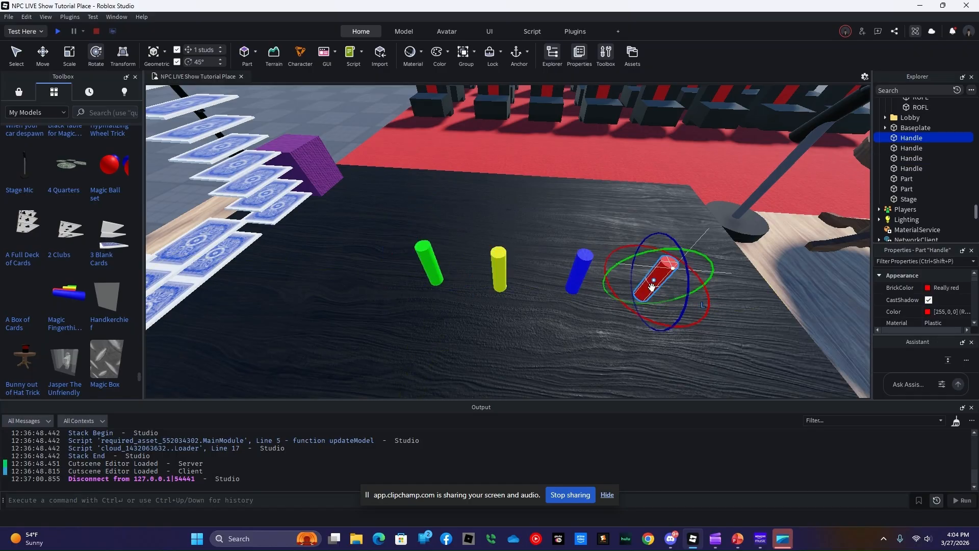
left_click(579, 271, "ctrl")
left_click(499, 269, "ctrl")
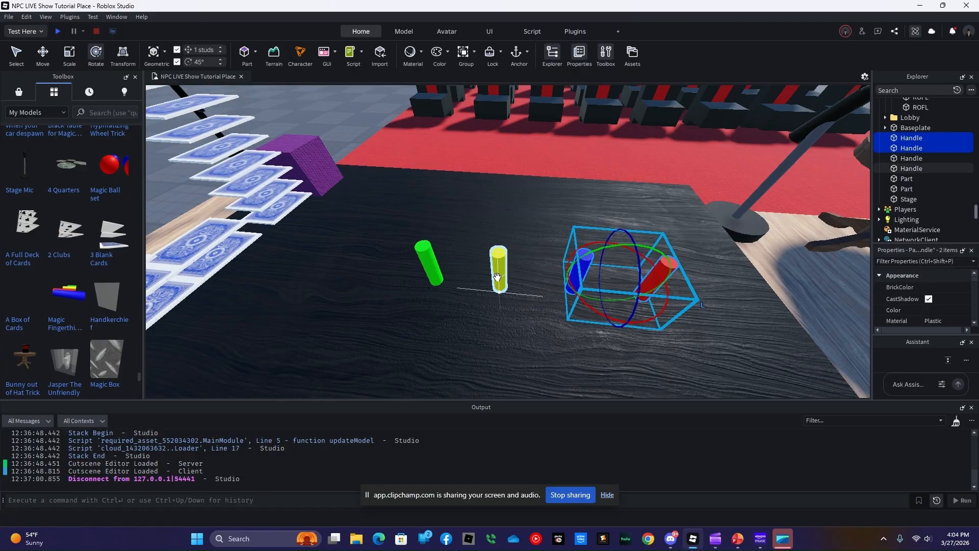
left_click(427, 269, "ctrl")
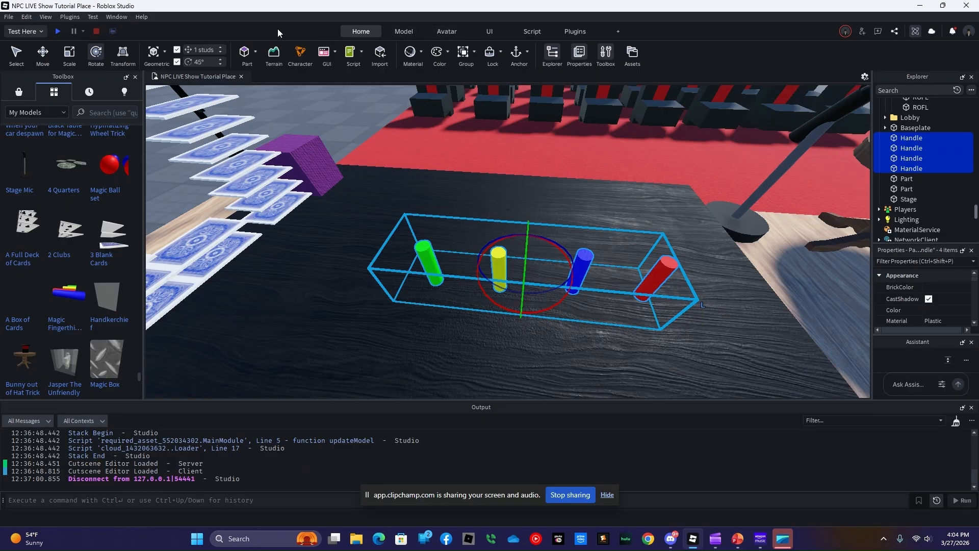
left_click(165, 52)
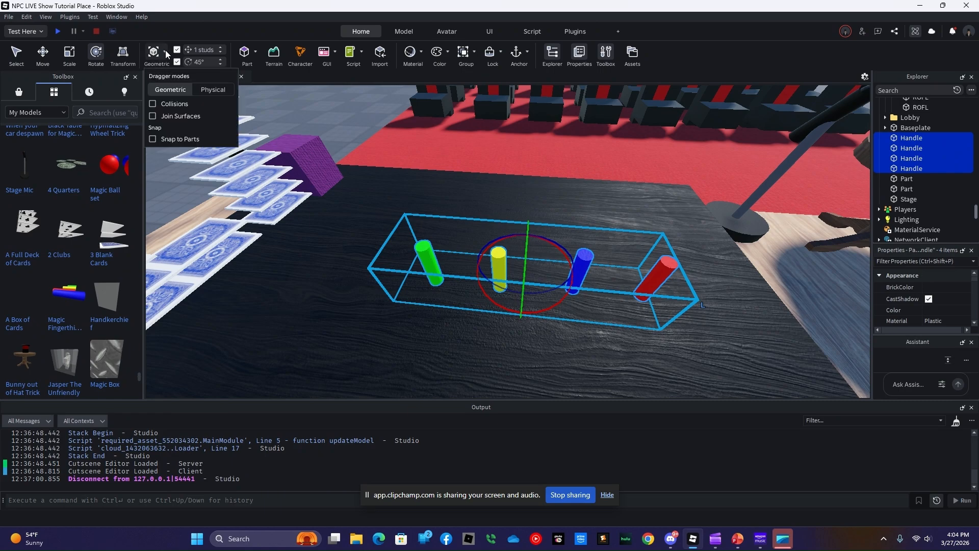
left_click(210, 92)
left_click(165, 54)
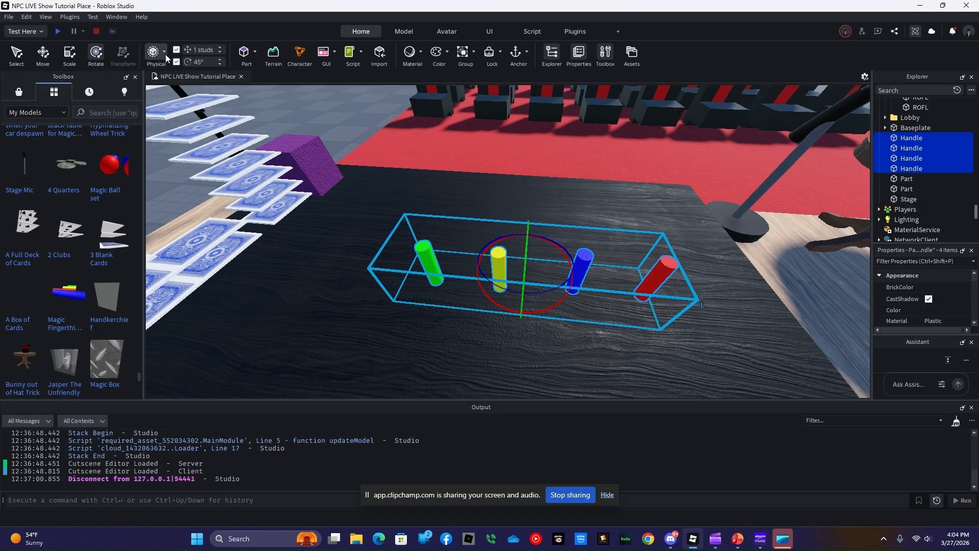
left_click(404, 31)
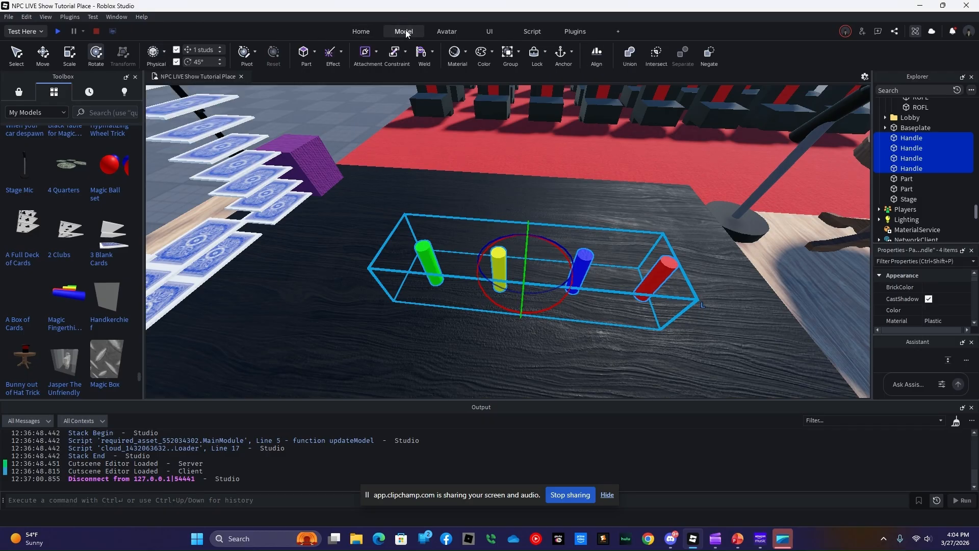
left_click(630, 52)
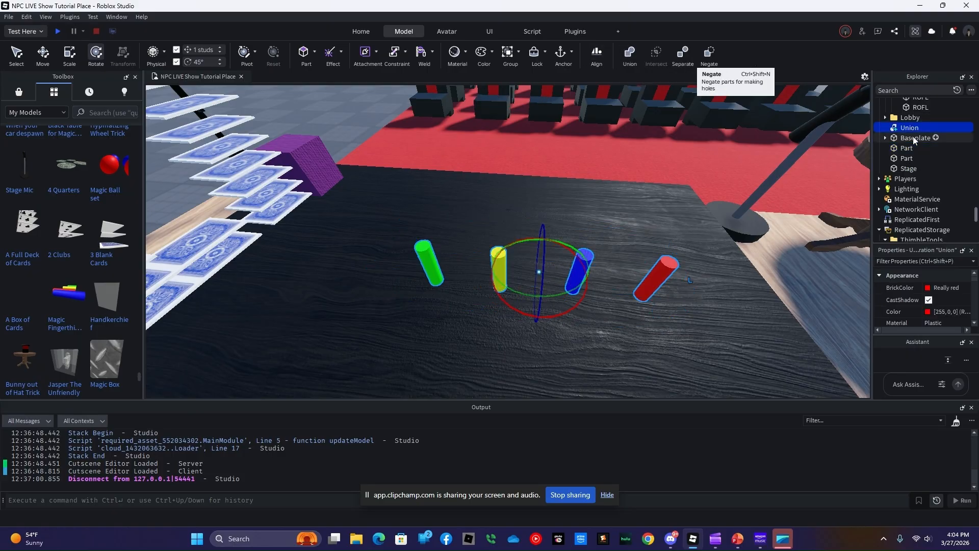
Step: Cut the thimble union and paste it back into the Workspace
right_click(900, 127)
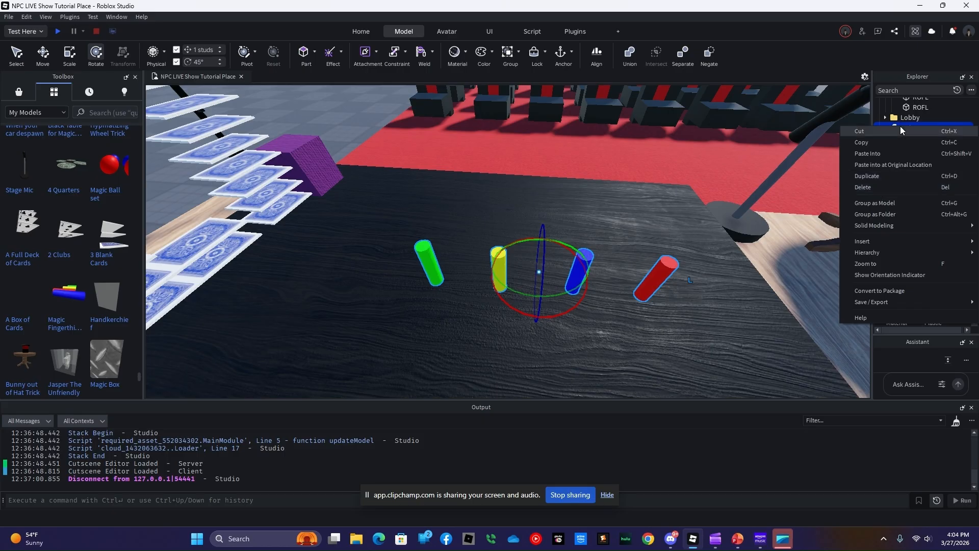
left_click(902, 132)
left_click(26, 17)
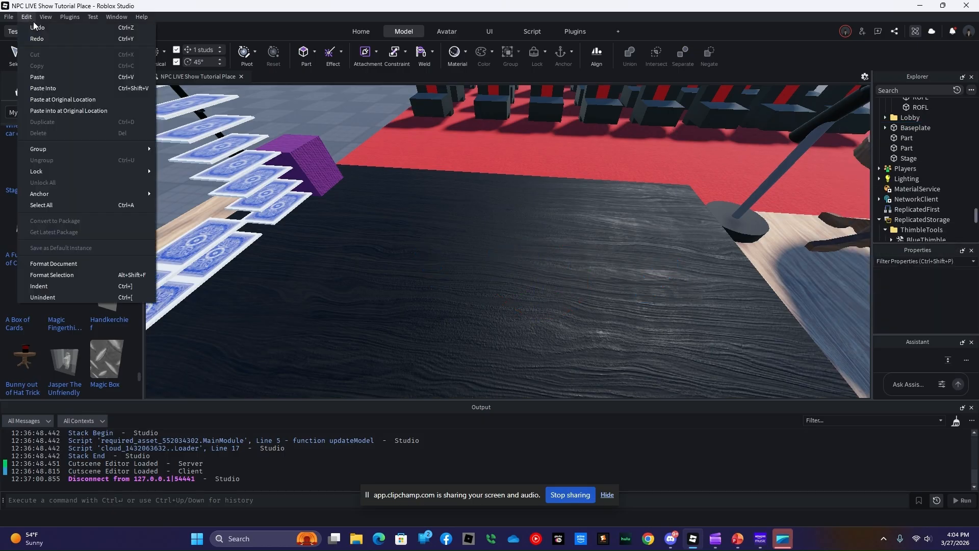
left_click(36, 79)
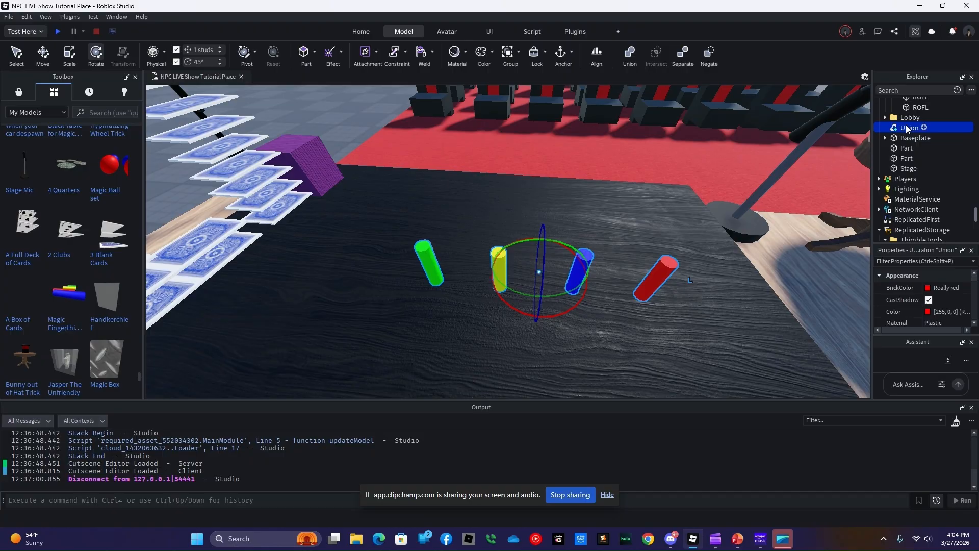
Step: Rename the thimble union as Handle
double_click(906, 127)
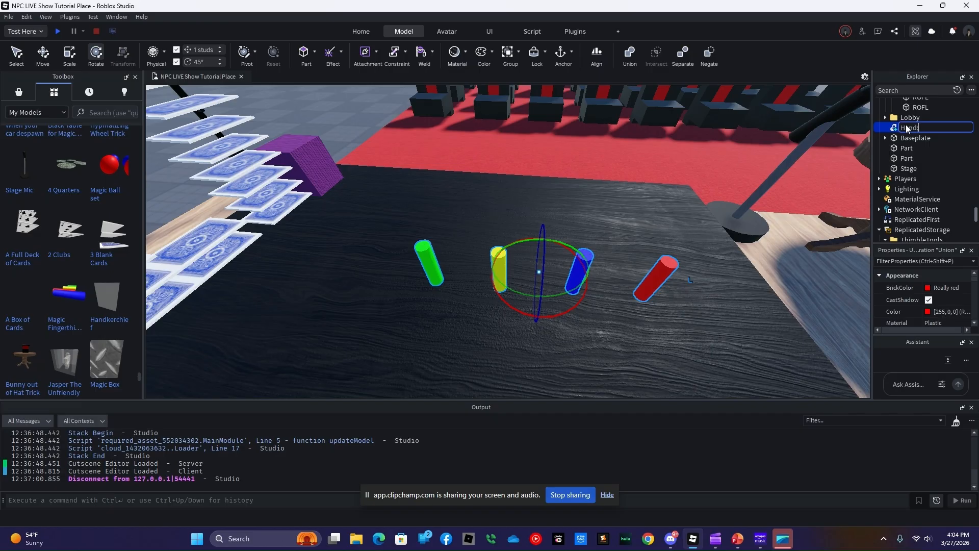
key("Return")
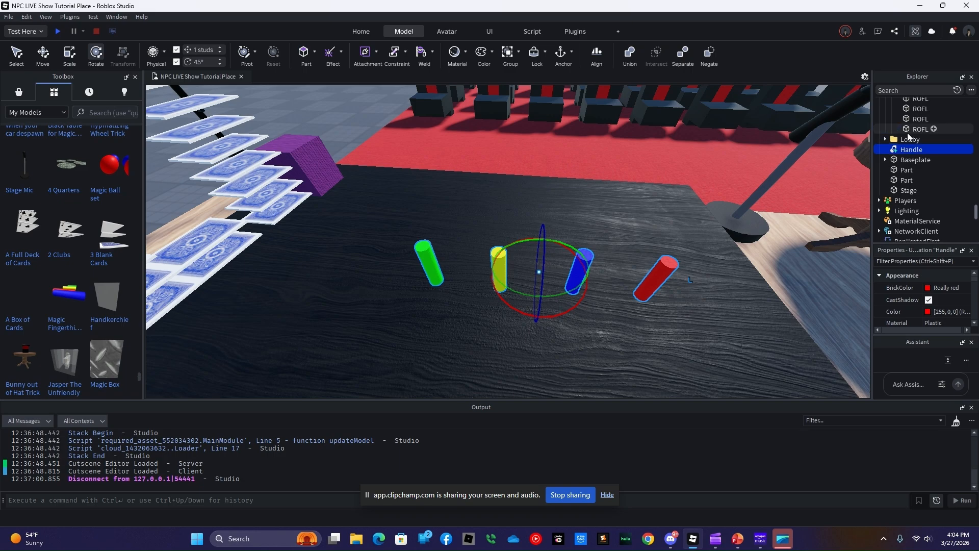
Step: Insert a Tool object into the Workspace and name it RAINBOW
scroll(907, 131, "up", 5)
scroll(908, 135, "up", 10)
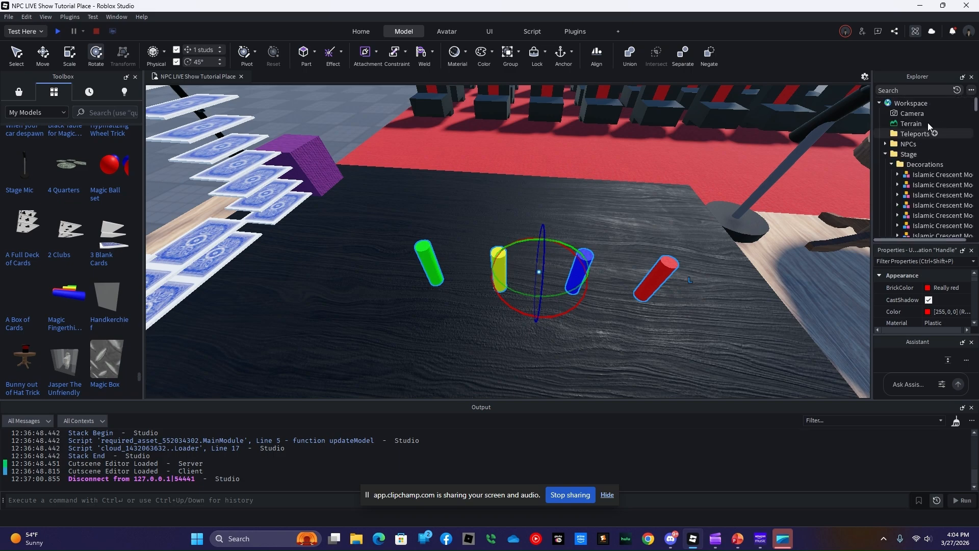
left_click(934, 104)
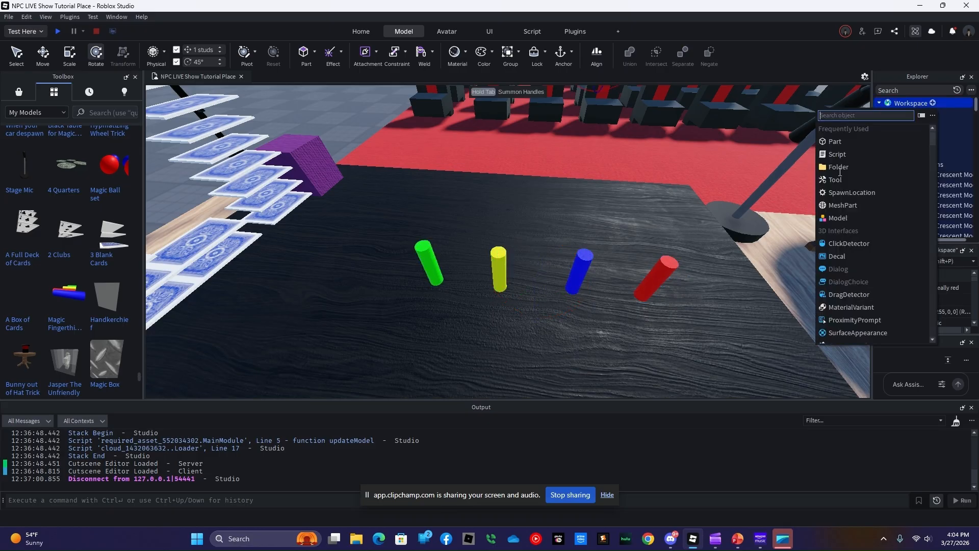
left_click(902, 138)
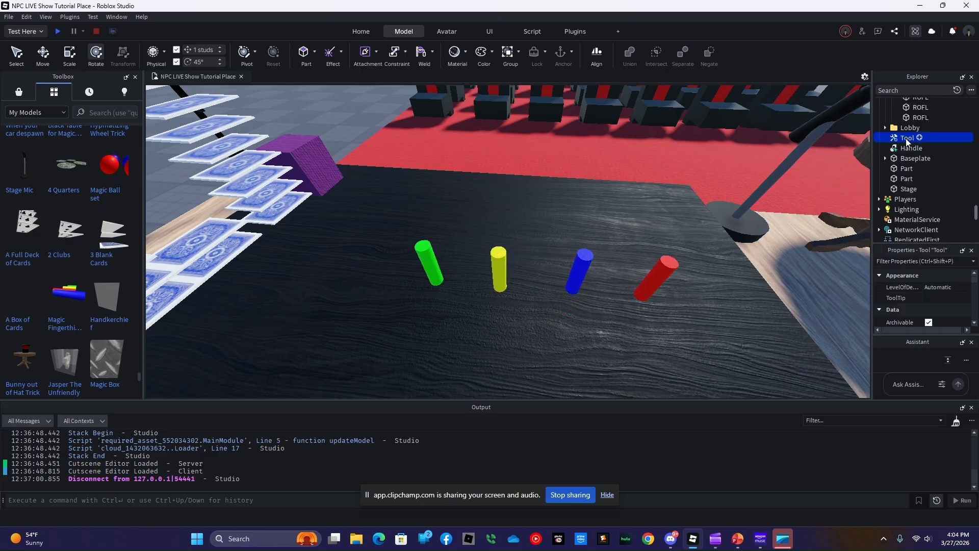
right_click(903, 140)
left_click(878, 210)
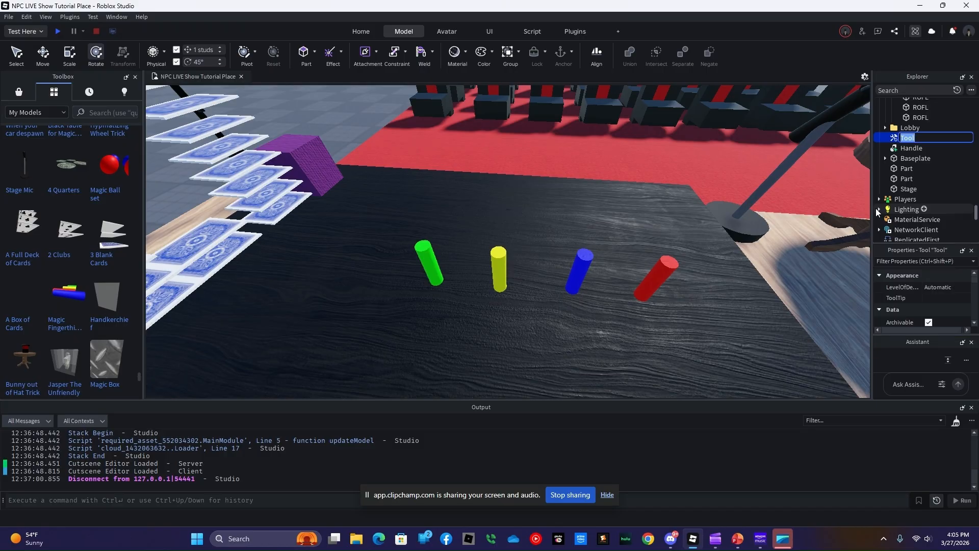
key("BackSpace")
type("RAINBOW!")
key("BackSpace")
key("Return")
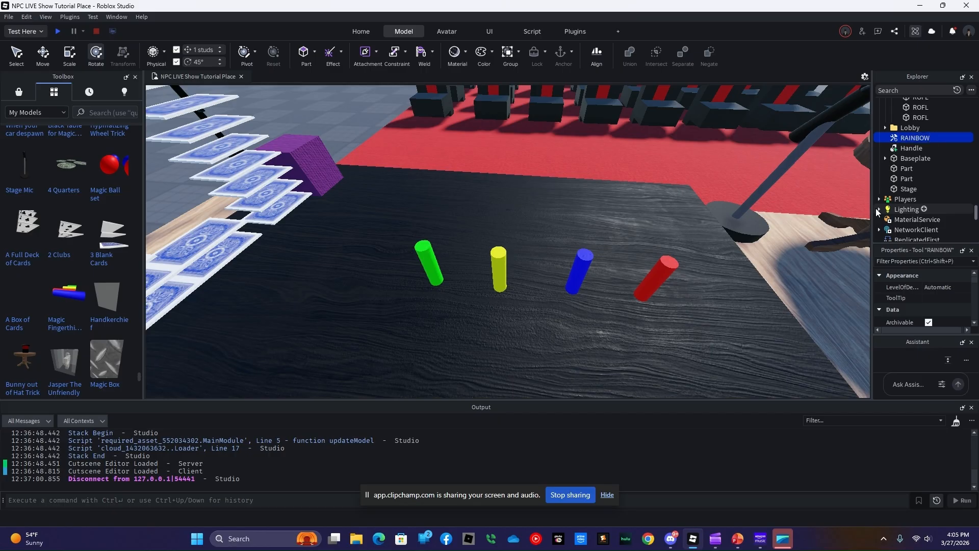
Step: Move the unioned Handle part into the RAINBOW tool
scroll(887, 204, "down", 10)
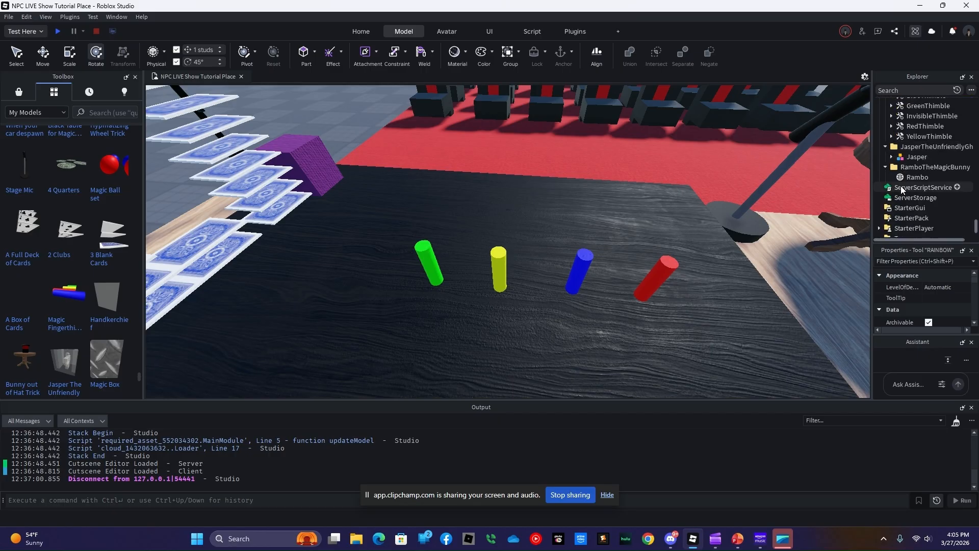
scroll(905, 187, "up", 10)
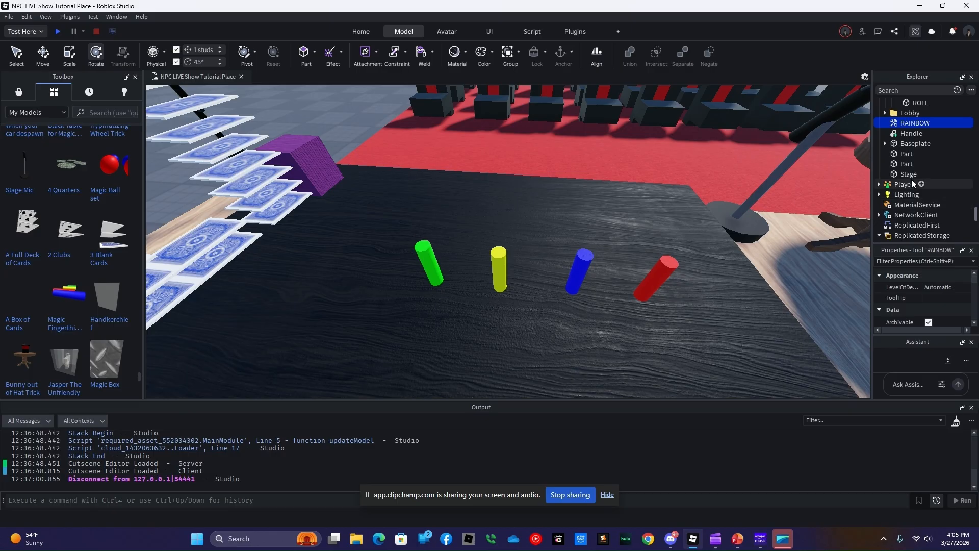
left_click_drag(912, 133, 909, 124)
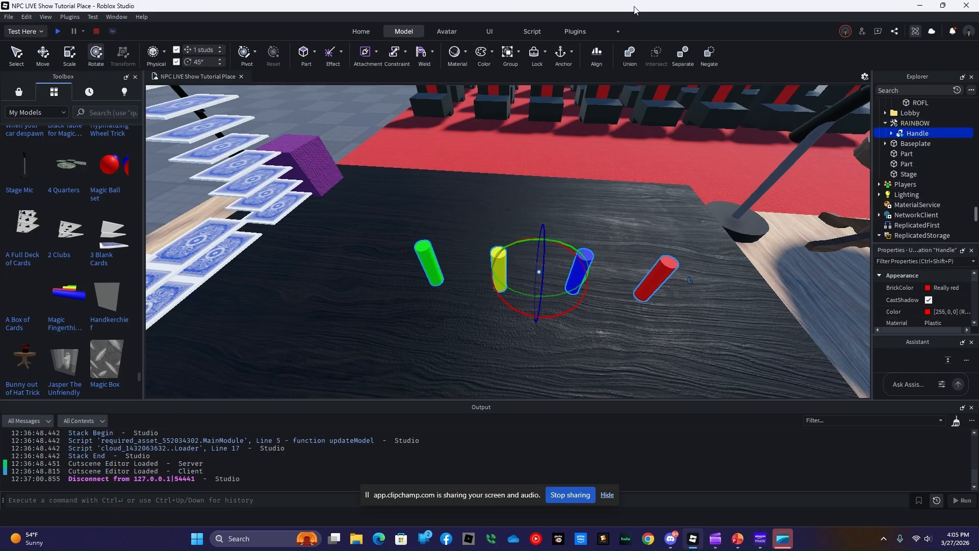
Step: Check how a dummy holds the RAINBOW tool using the Nyonic's Tool plugin, and close the plugin
left_click(585, 30)
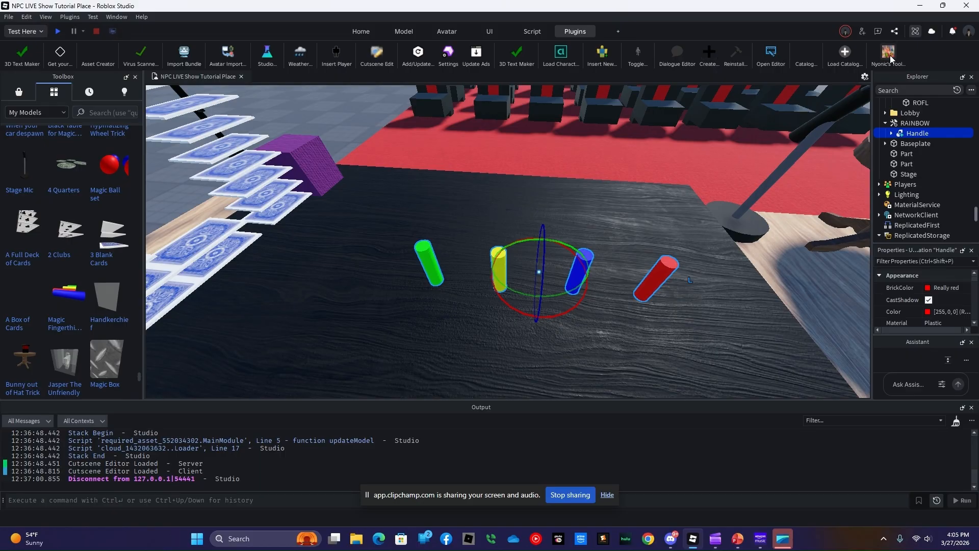
left_click(889, 55)
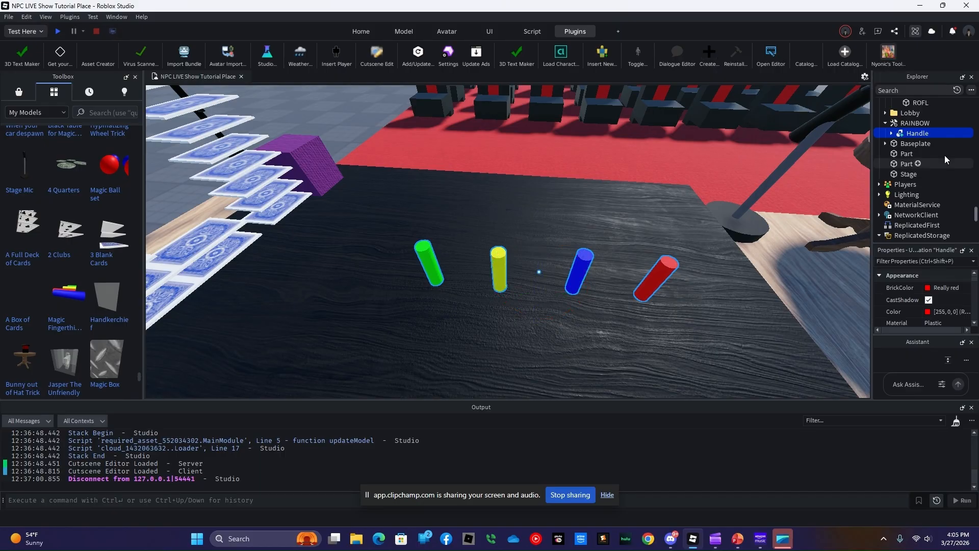
left_click(903, 124)
right_click_drag(513, 204, 514, 200)
scroll(515, 200, "down", 8)
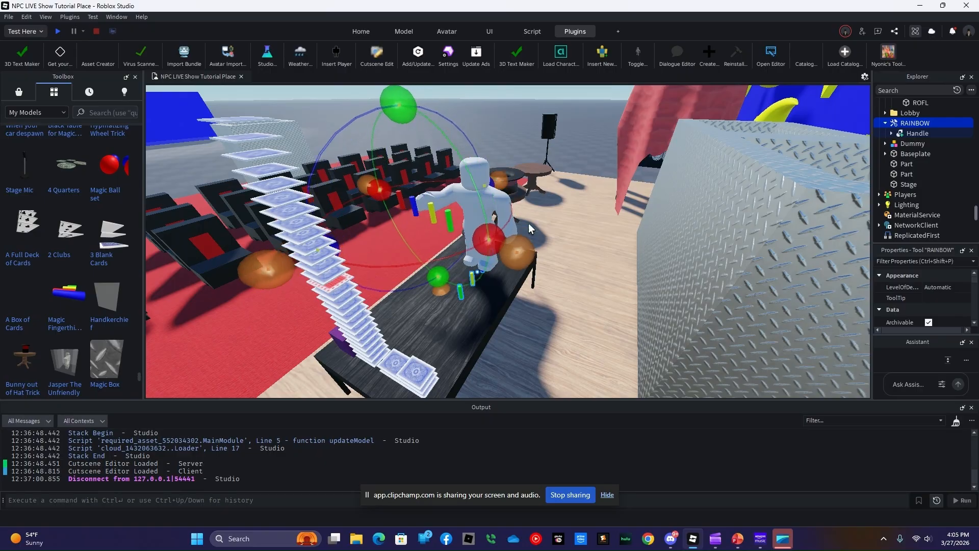
left_click(890, 52)
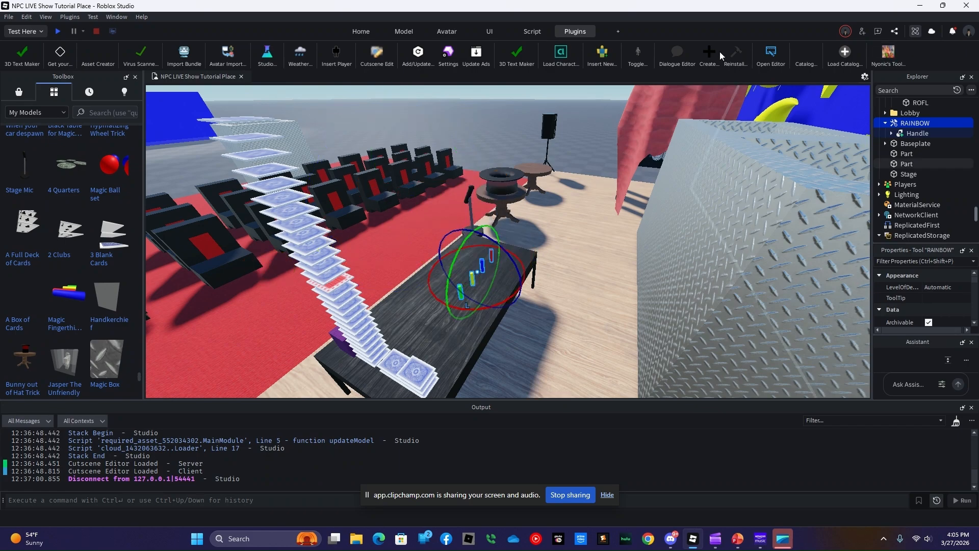
Step: Switch back to the Select tool and move the RAINBOW tool into the ThimbleTools folder in ReplicatedStorage
left_click(372, 34)
left_click(16, 53)
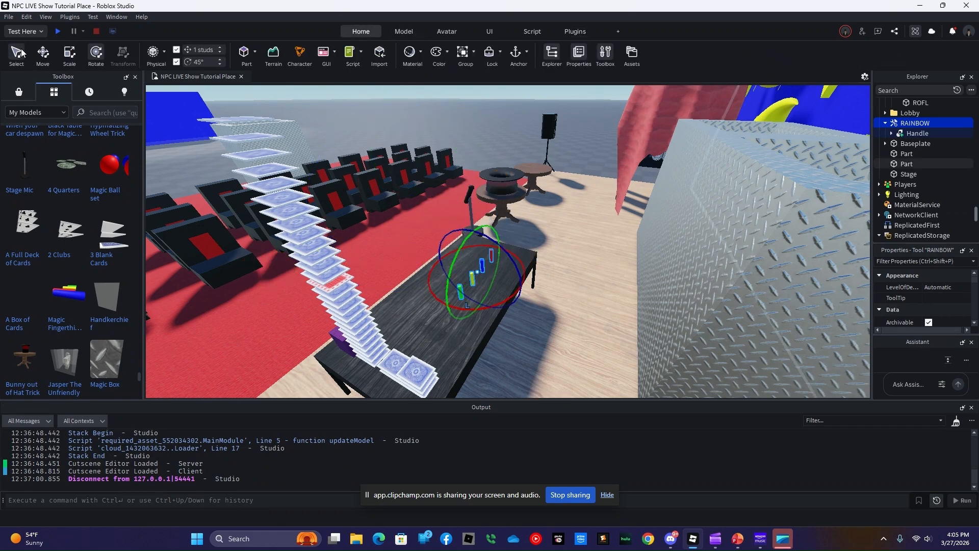
left_click(519, 302)
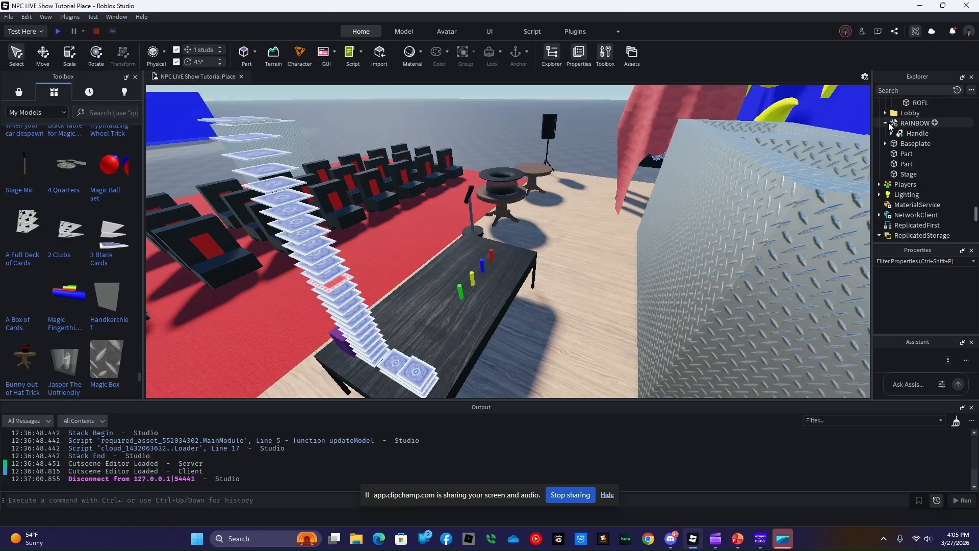
mouse_move(914, 123)
left_mouse_down()
mouse_move(915, 162)
mouse_move(912, 105)
left_mouse_up()
left_click(458, 289)
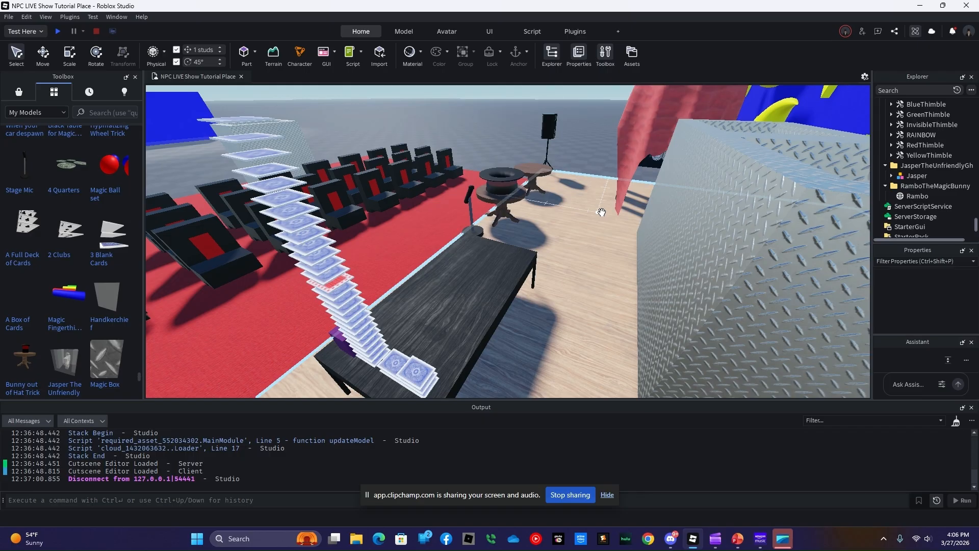
Step: Look over the cleared magic table and the surrounding stage from several angles
right_click_drag(479, 281, 480, 281)
key("d")
key("w")
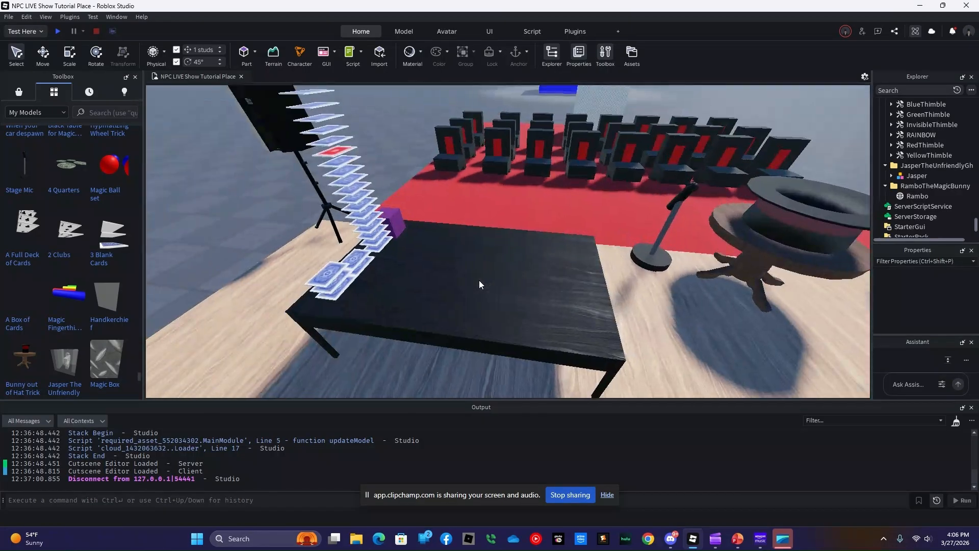
key("s")
key("d")
key("a")
key("w")
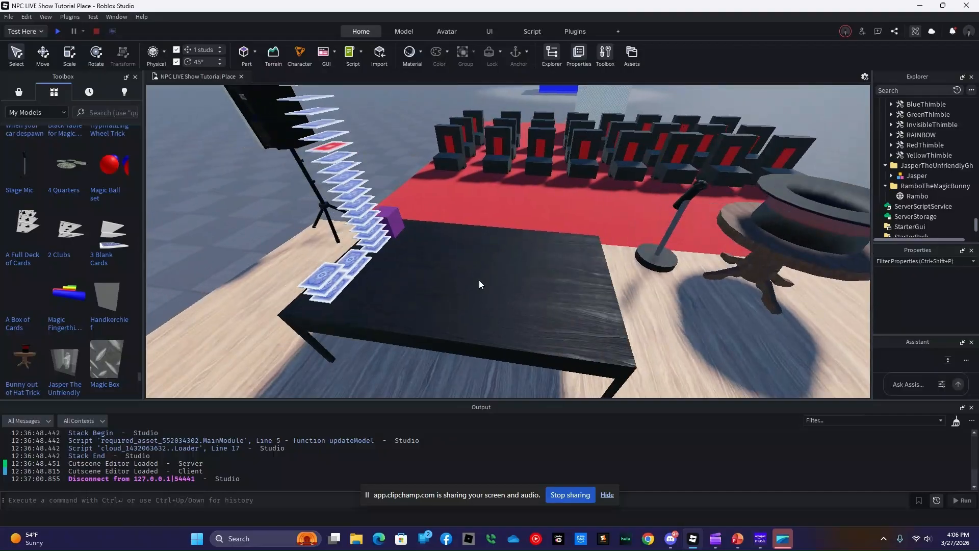
right_click_drag(480, 281, 479, 280)
key("d")
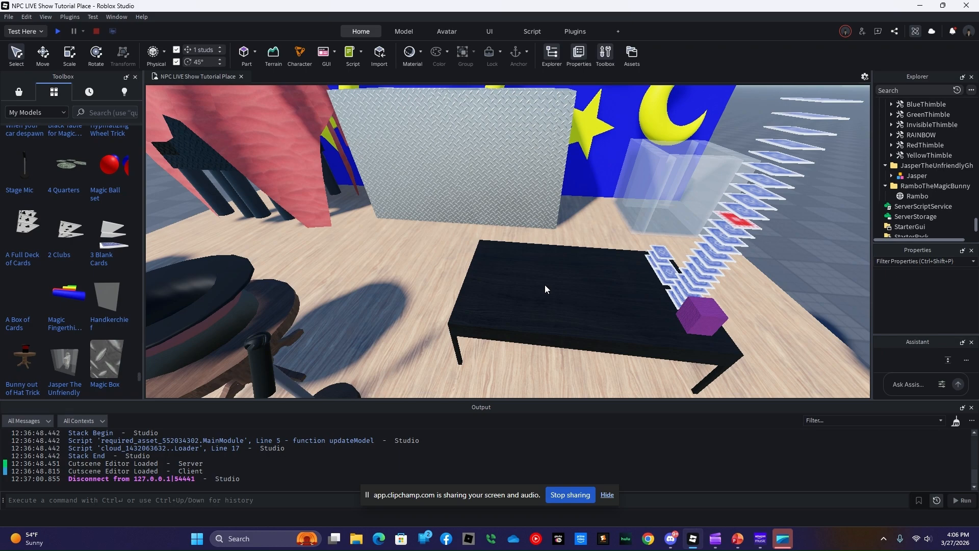
Step: Insert a masculine R15 Mesh Avatar (2016) rig on the stage and place it in front of the metal box
right_click_drag(503, 280, 503, 280)
scroll(503, 280, "down", 3)
scroll(503, 280, "down", 3)
scroll(503, 280, "up", 2)
scroll(502, 280, "up", 3)
scroll(503, 280, "up", 2)
scroll(503, 280, "up", 3)
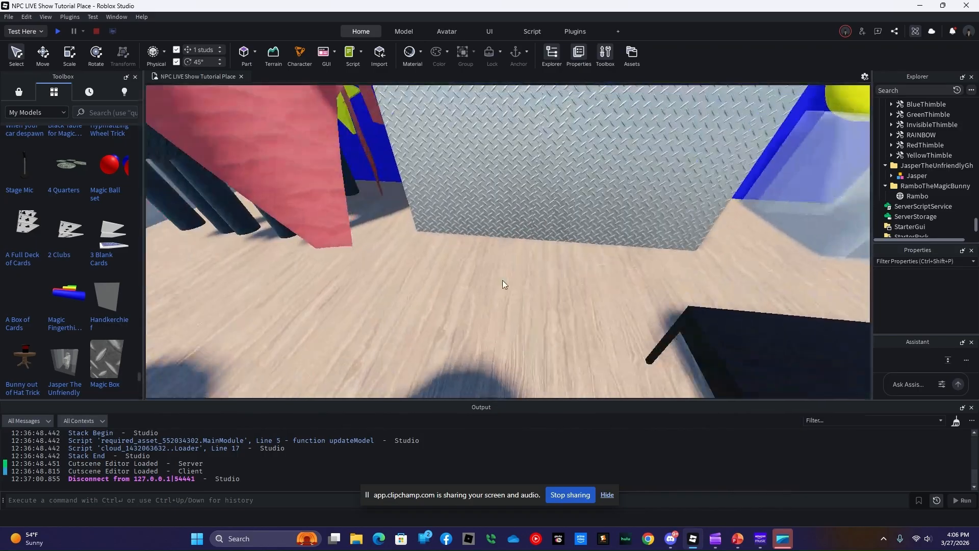
left_click(299, 51)
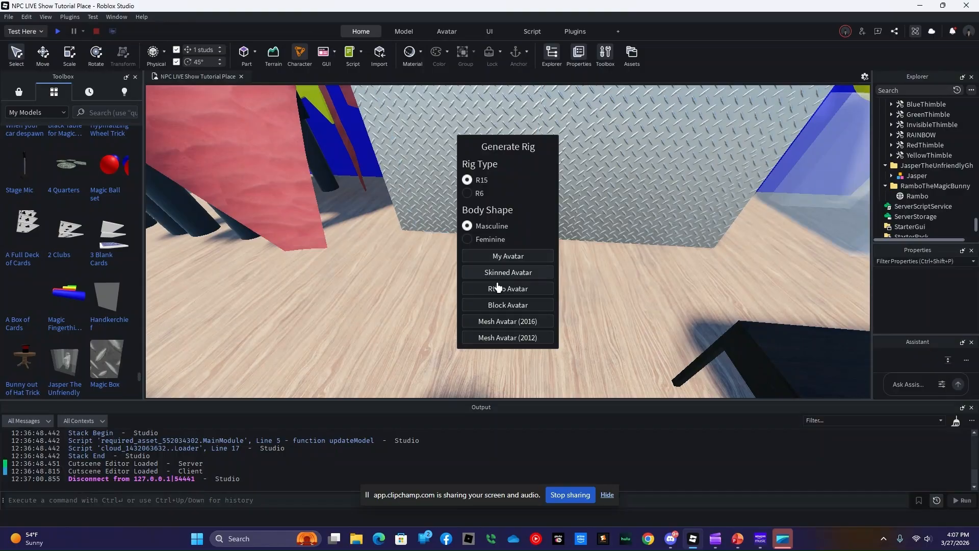
left_click(512, 322)
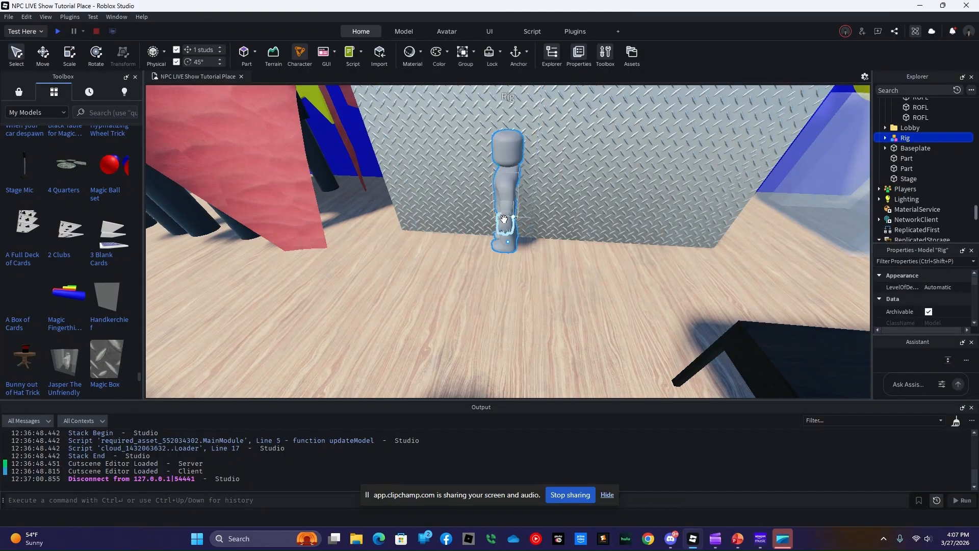
left_click_drag(504, 219, 510, 249)
Step: Rename the new rig as Beetlejuice
left_click(902, 139)
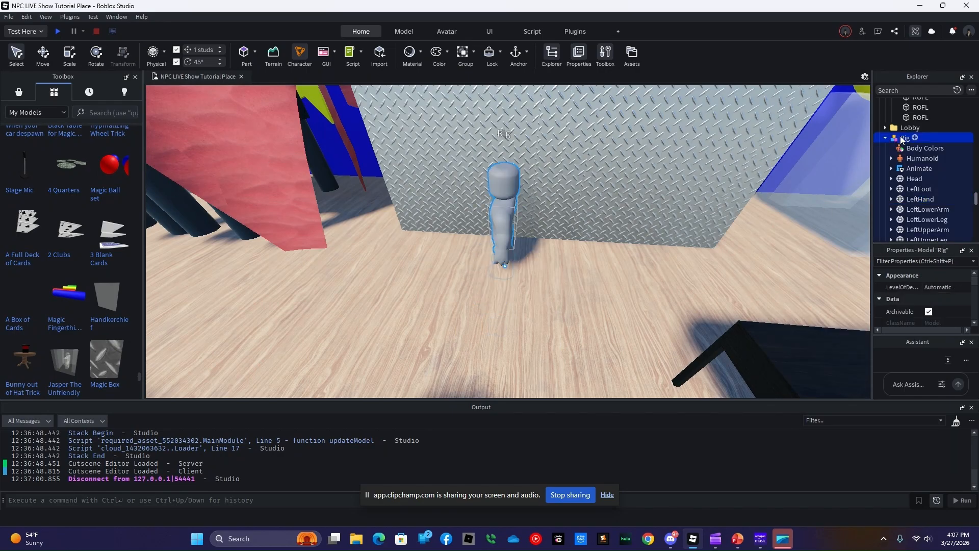
right_click(901, 140)
left_click(888, 204)
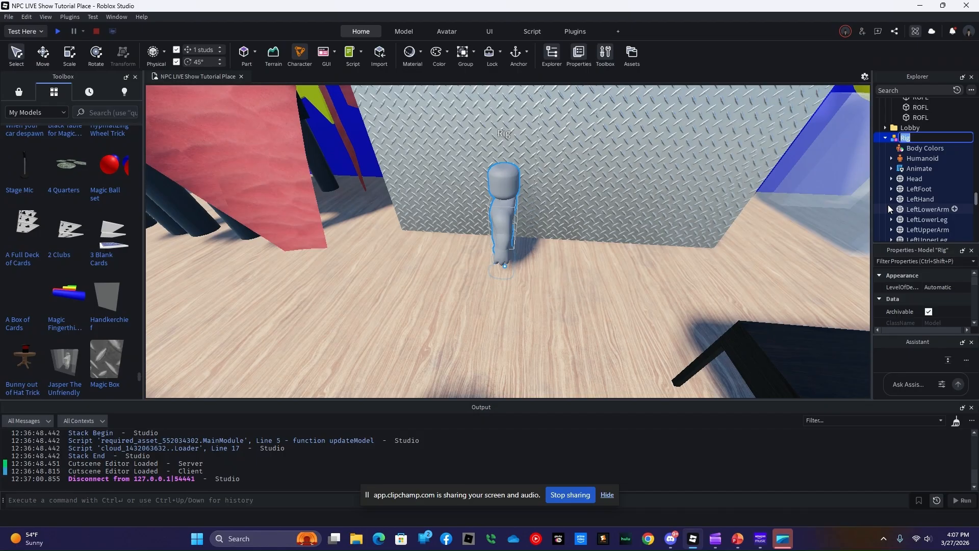
type("Beetlejuice")
key("Return")
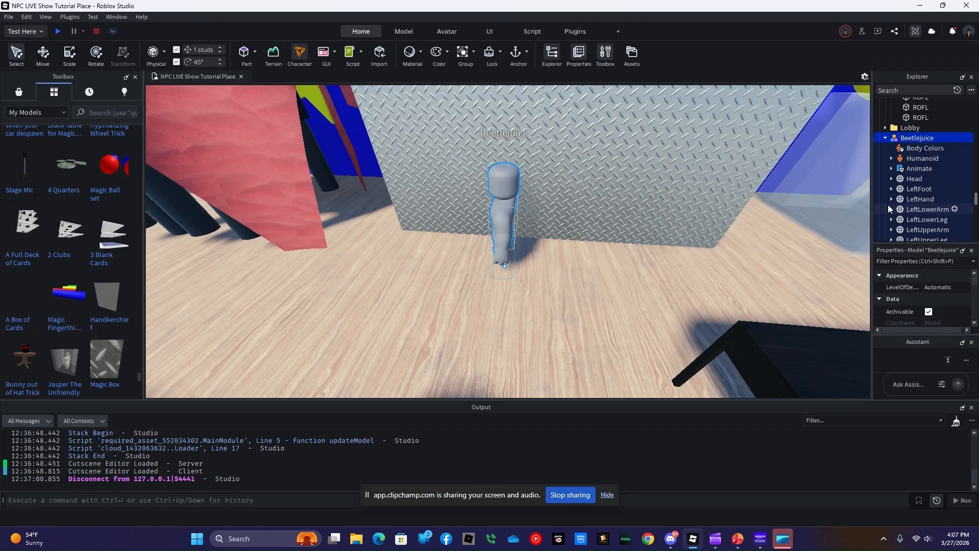
Step: Delete the Animate script from the Beetlejuice rig
left_click(913, 170)
right_click(913, 170)
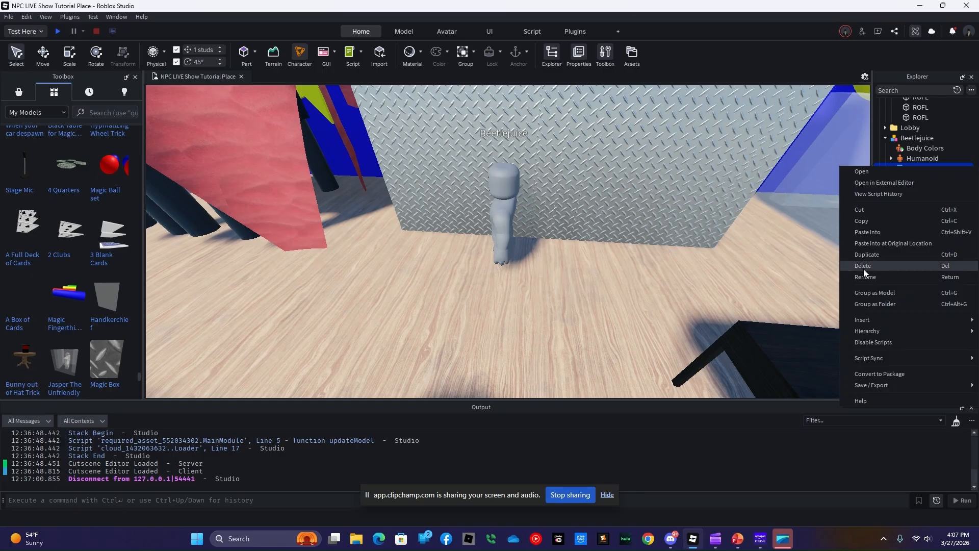
left_click(864, 267)
Step: Set the head, left arm and left leg colours in Beetlejuice's Body Colors to Institutional white
left_click(916, 149)
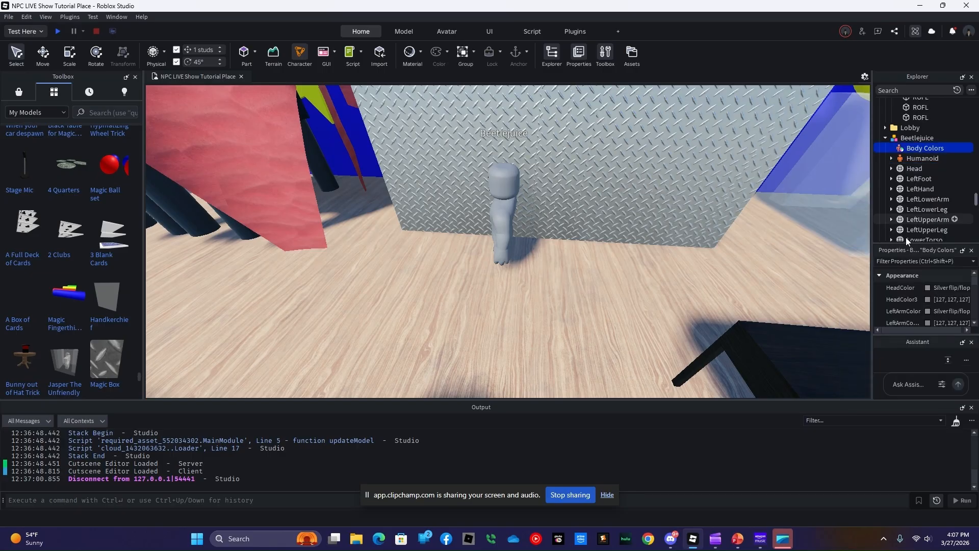
left_click(927, 287)
left_click(963, 466)
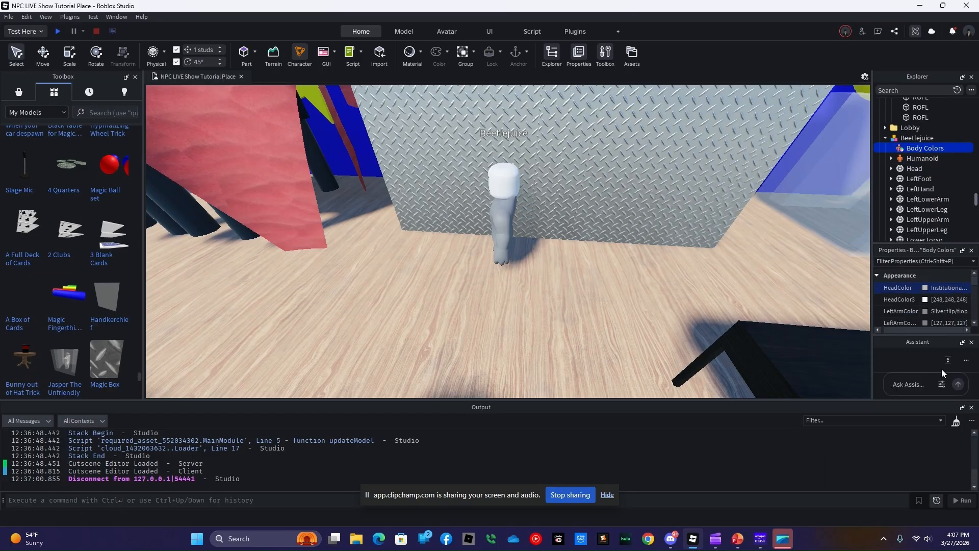
left_click(924, 312)
left_click(963, 489)
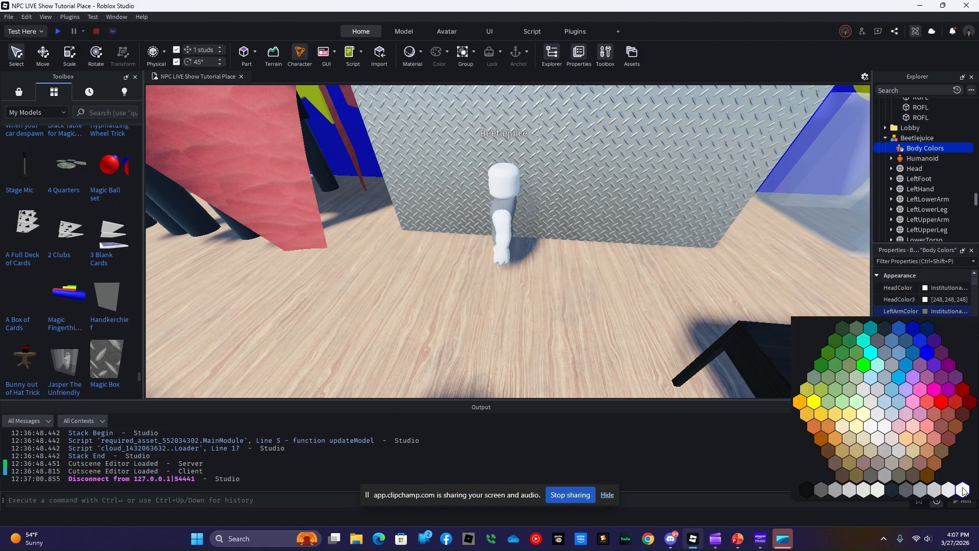
scroll(934, 301, "down", 3)
left_click(925, 301)
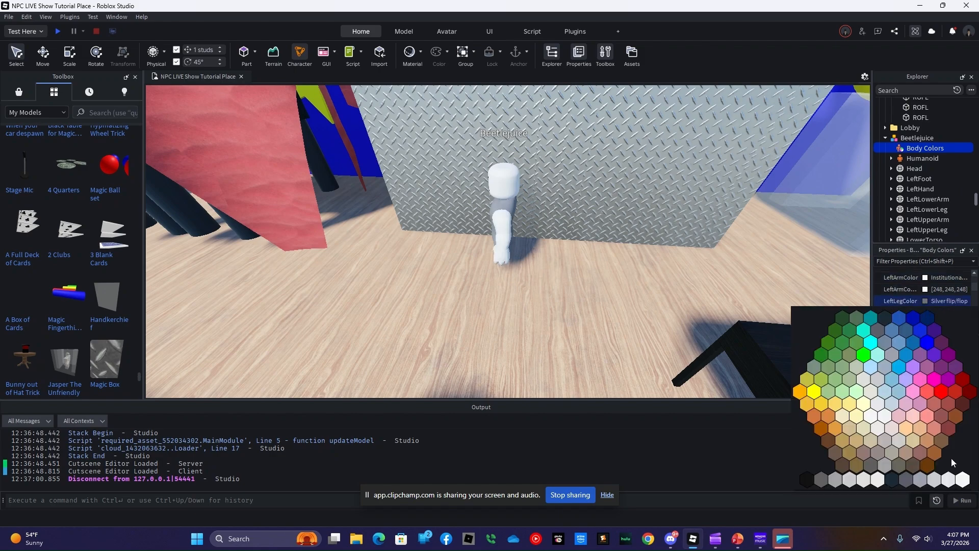
left_click(962, 480)
Step: Set the right arm, right leg and torso colours in Beetlejuice's Body Colors to Institutional white
left_click(925, 322)
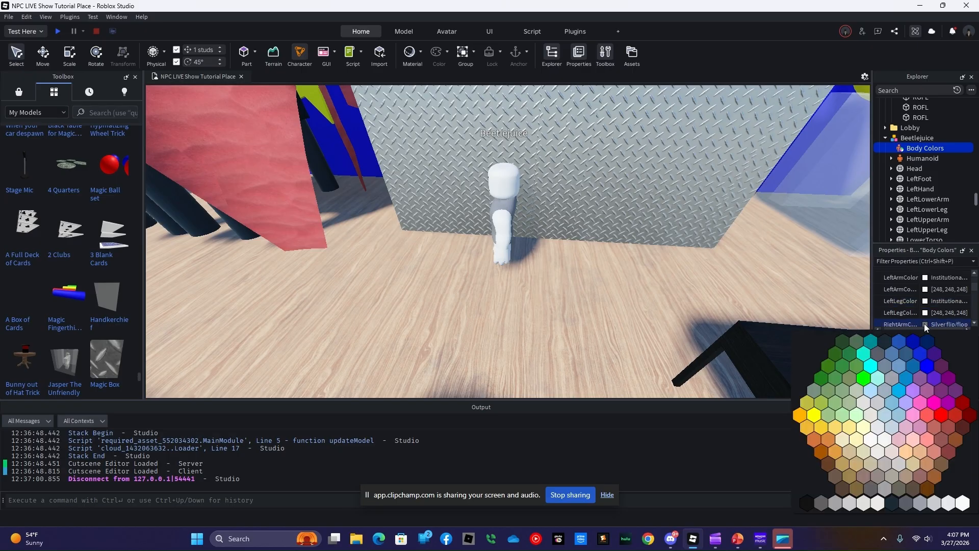
left_click(966, 499)
scroll(928, 286, "down", 3)
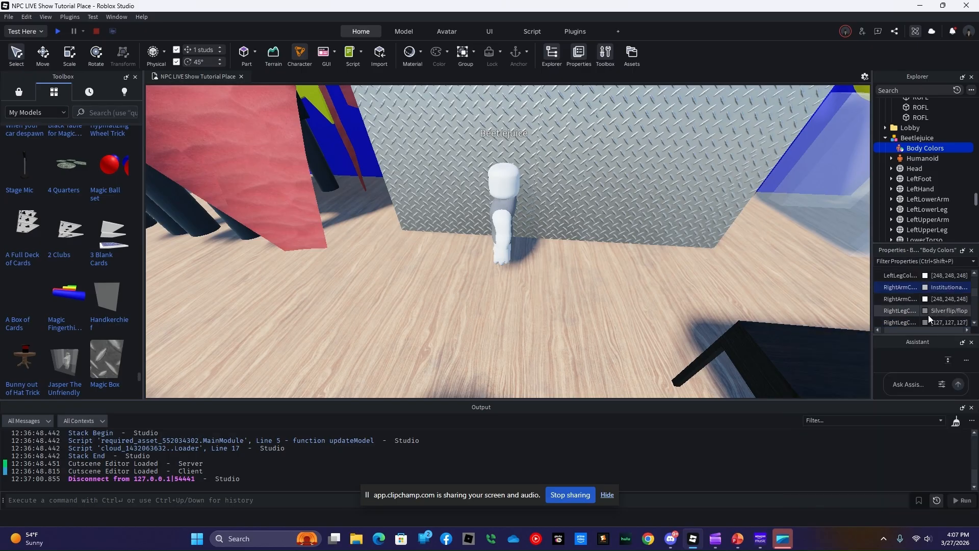
left_click(925, 310)
left_click(966, 485)
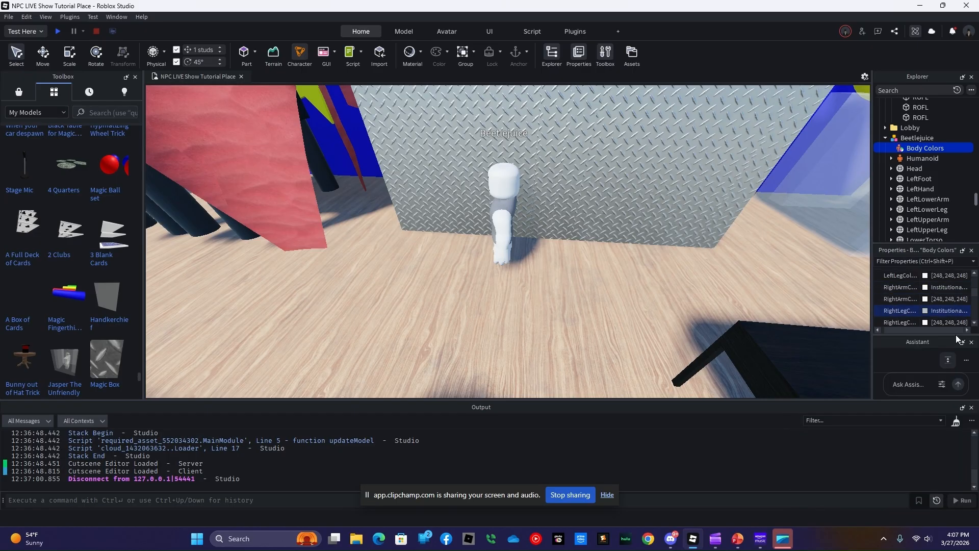
scroll(954, 298, "down", 3)
left_click(924, 300)
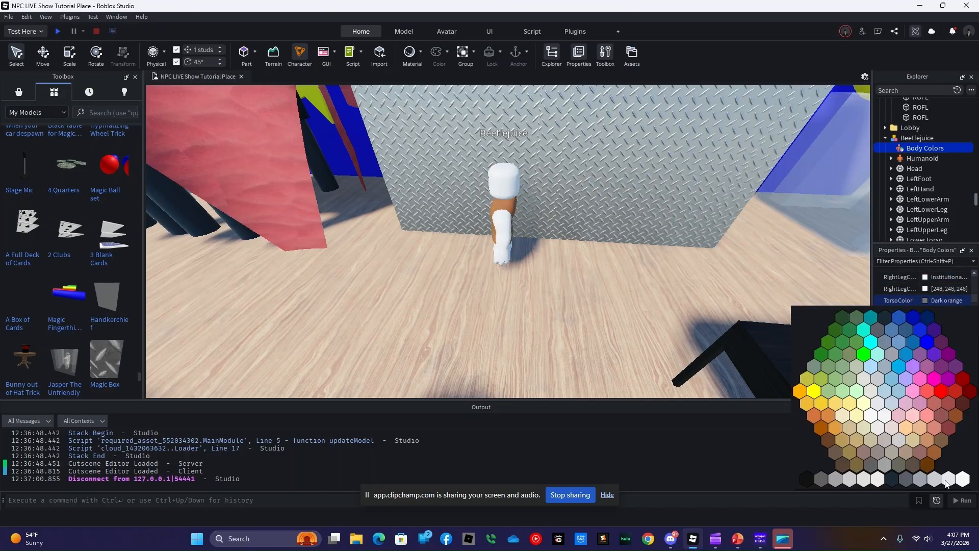
left_click(965, 479)
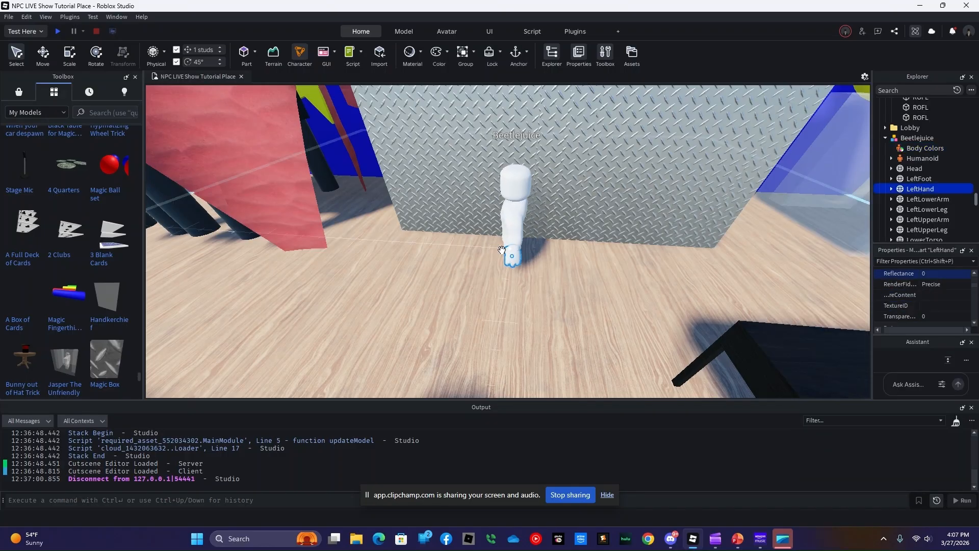
Step: Rotate the whole Beetlejuice rig to face away from the metal box
left_click(514, 237)
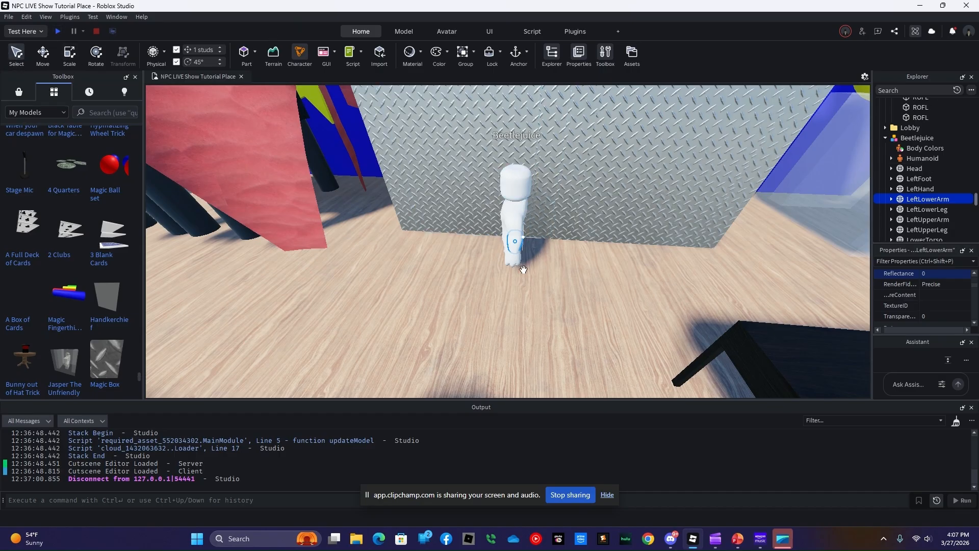
left_click(540, 323)
key("w")
key("a")
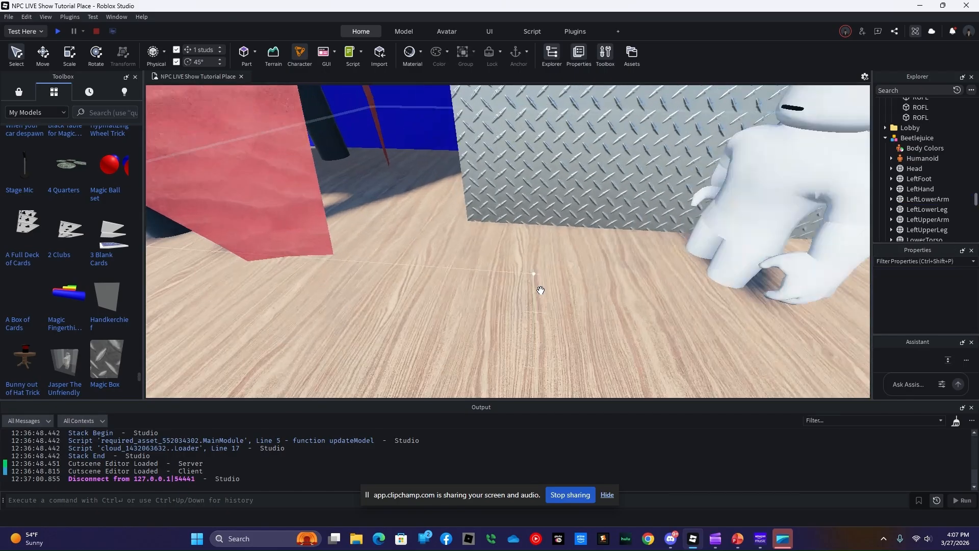
right_click_drag(540, 290, 540, 292)
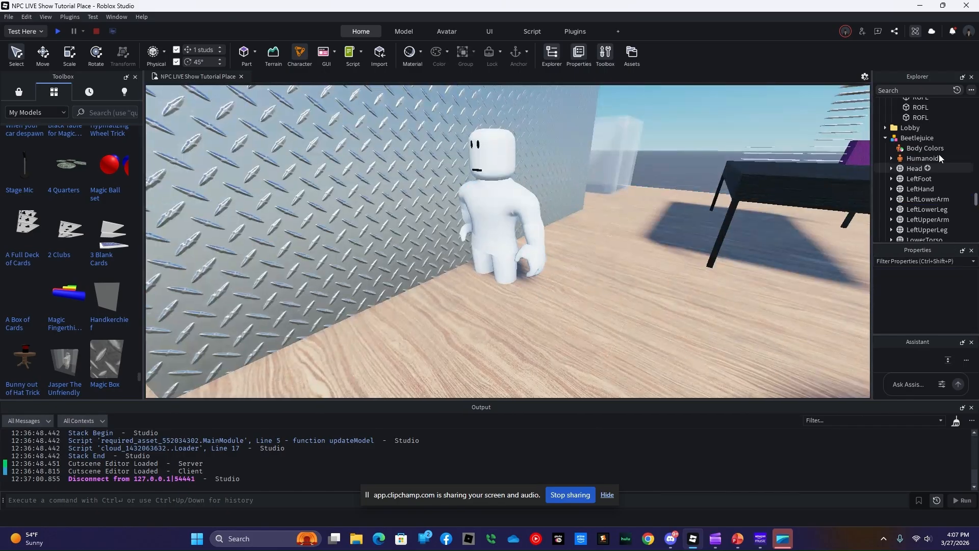
left_click(911, 135)
key("ctrl+4")
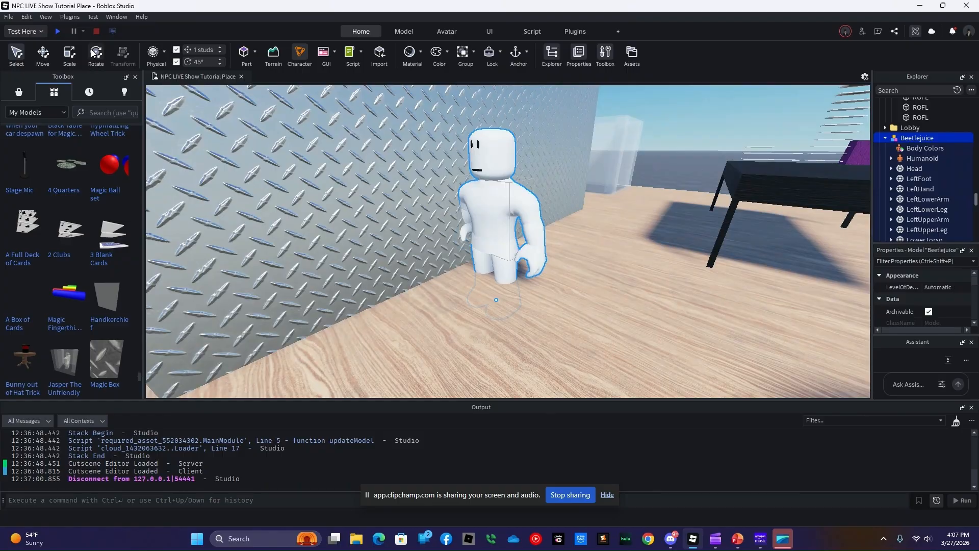
left_click_drag(542, 328, 553, 284)
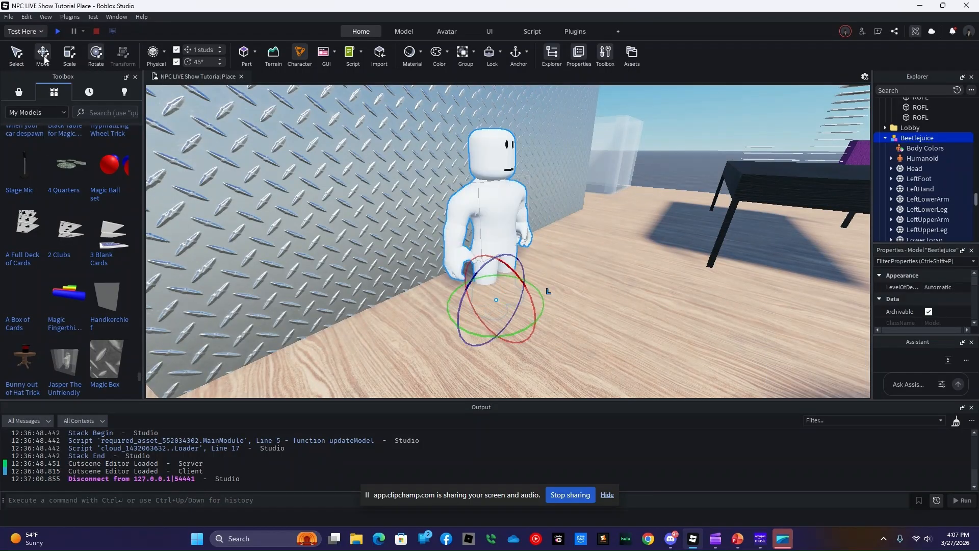
Step: Raise the Beetlejuice rig 1 stud onto the stage floor and move it forward from the metal box
key("ctrl+2")
left_click_drag(495, 270, 496, 228)
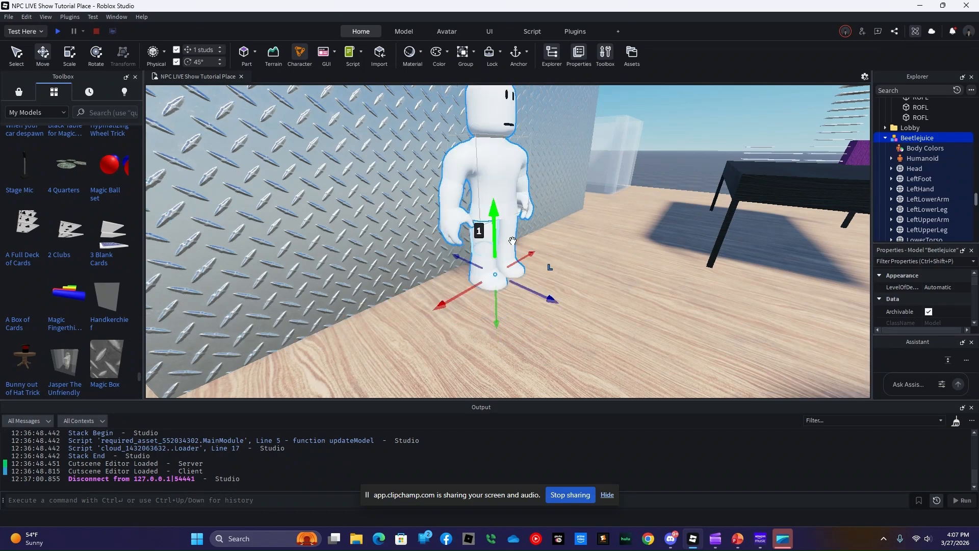
right_click_drag(547, 280, 538, 283)
key("s")
left_click_drag(595, 292, 612, 315)
Step: Set the DisplayDistanceType of Beetlejuice's Humanoid to None
left_click(922, 158)
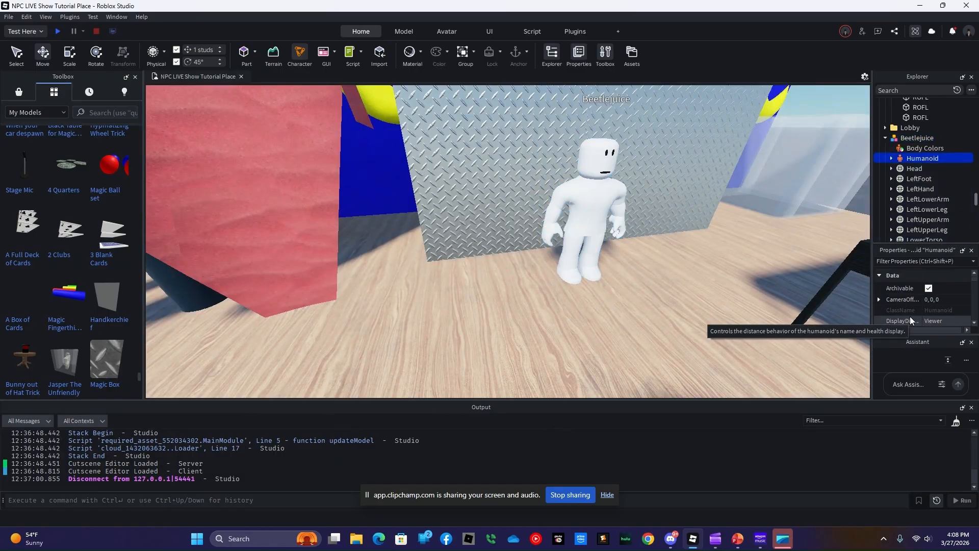
left_click(947, 321)
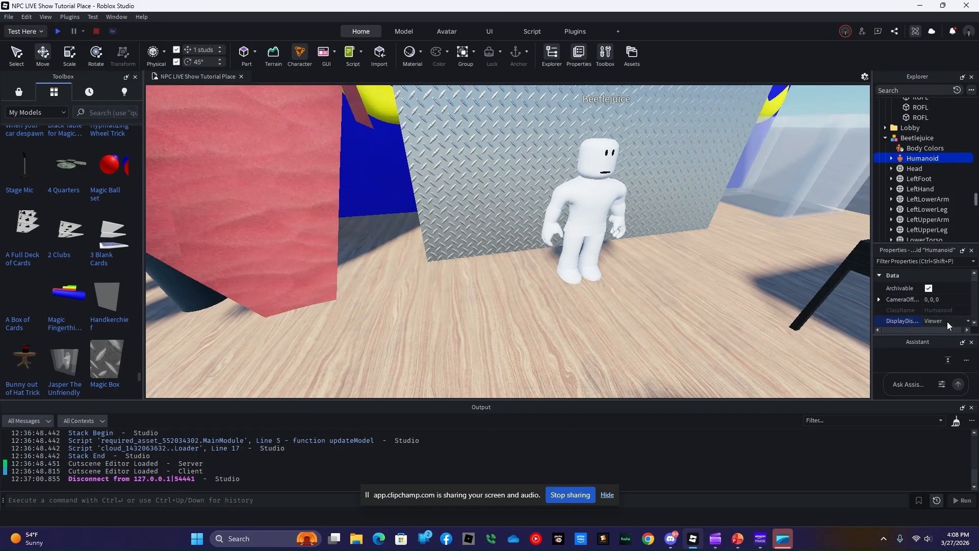
left_click(930, 330)
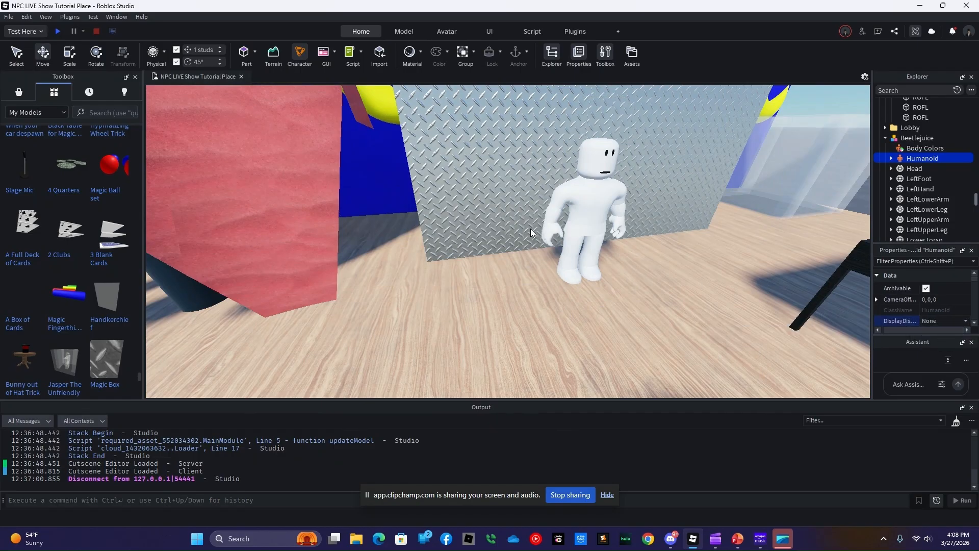
Step: Add a Pants object and a Shirt object to the Beetlejuice rig
left_click(939, 138)
left_click(861, 208)
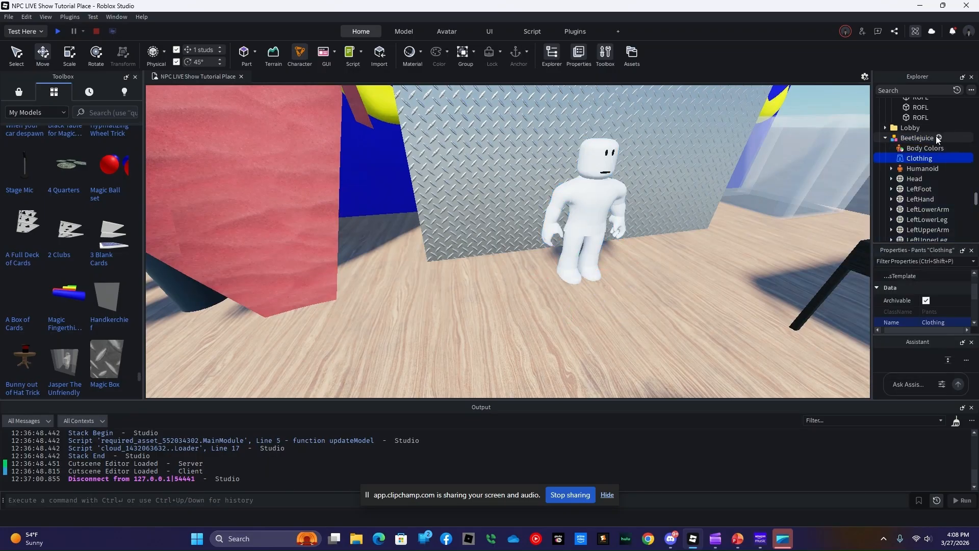
left_click(939, 137)
left_click(871, 223)
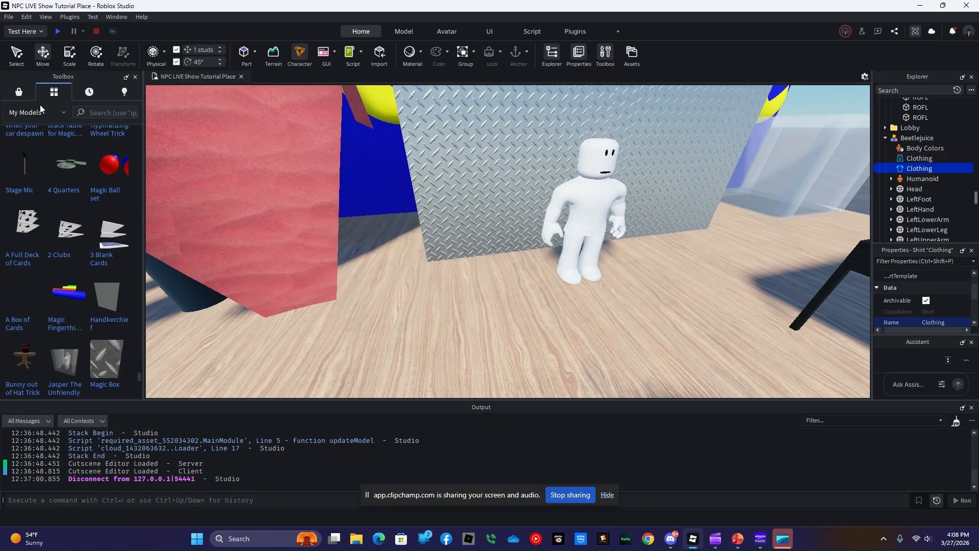
Step: Search the Creator Store for "R15 animate" and insert the free "idle , walk R15" model into the workspace
left_click(19, 92)
left_click(68, 127)
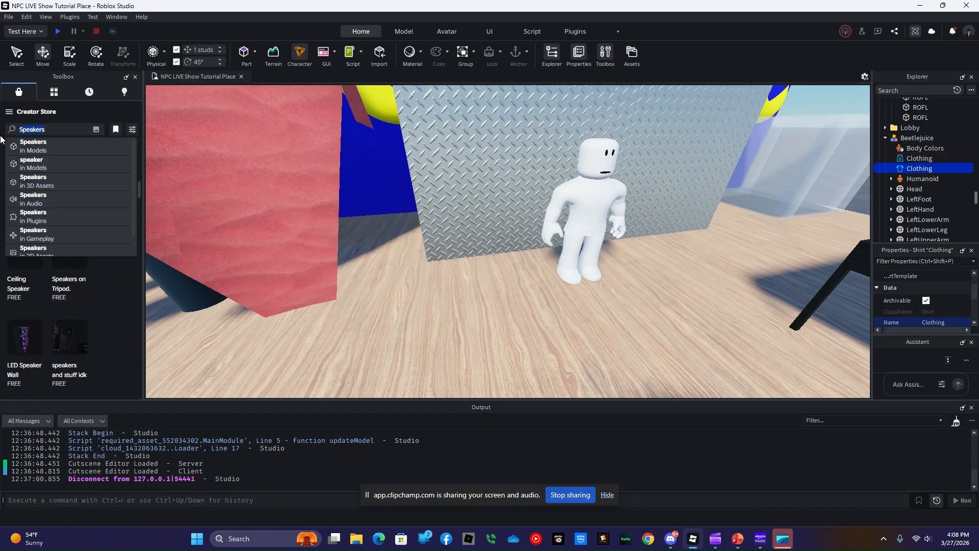
key("BackSpace")
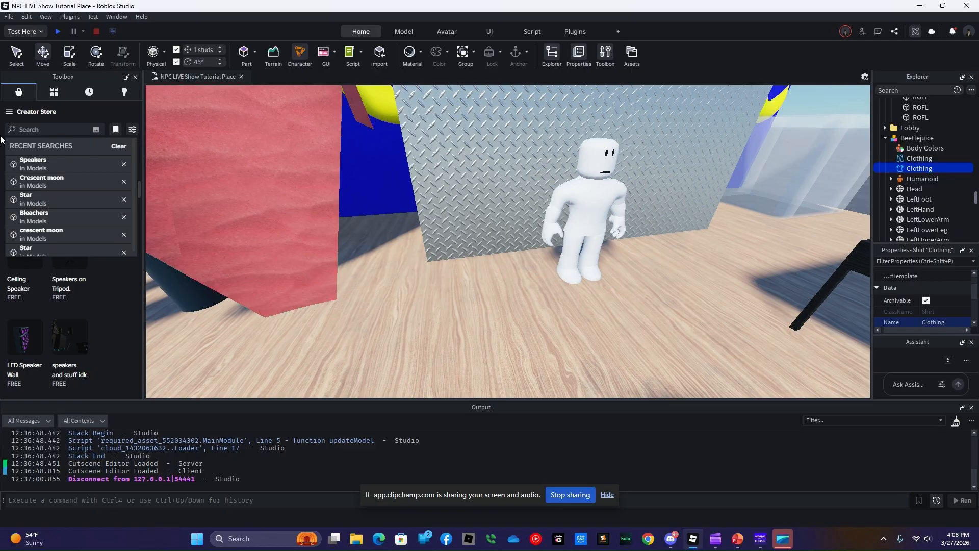
type("R")
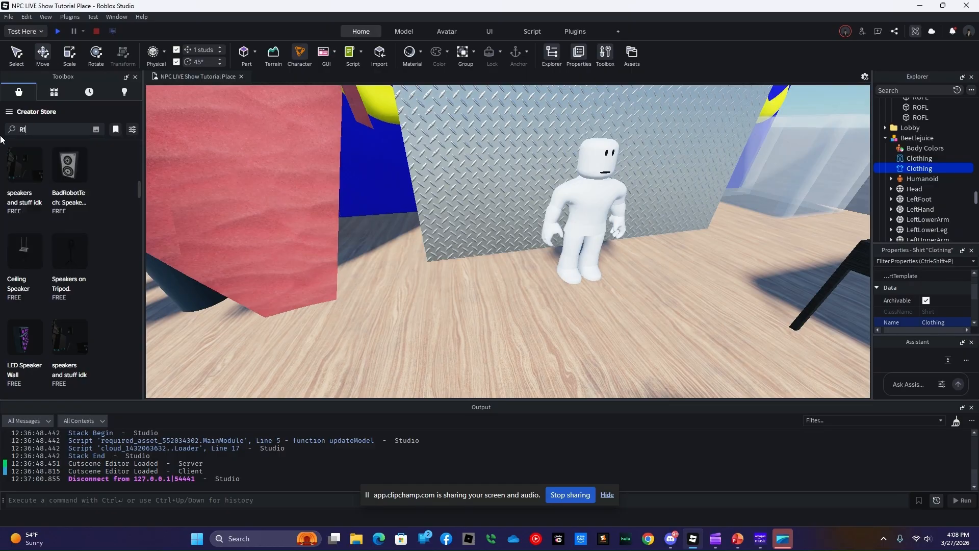
type("15 a")
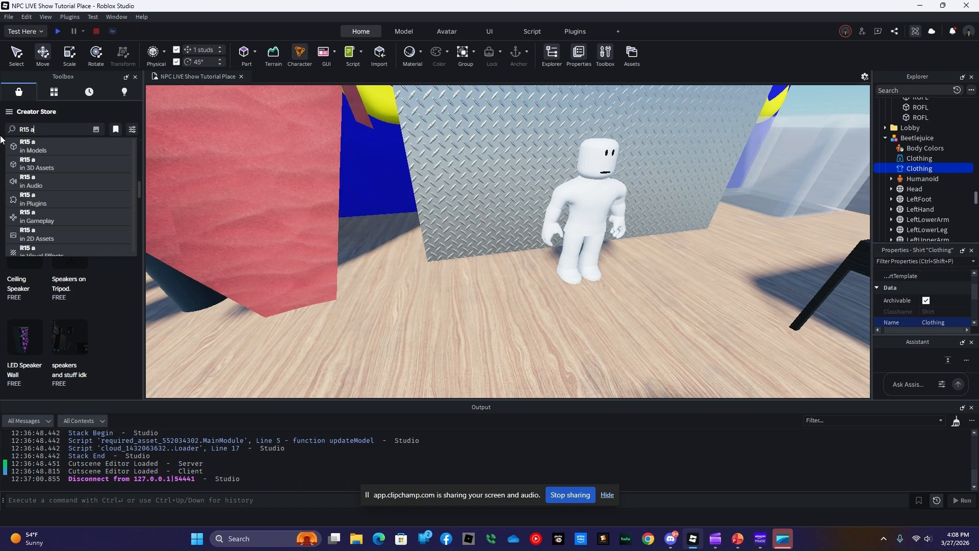
type("nimate")
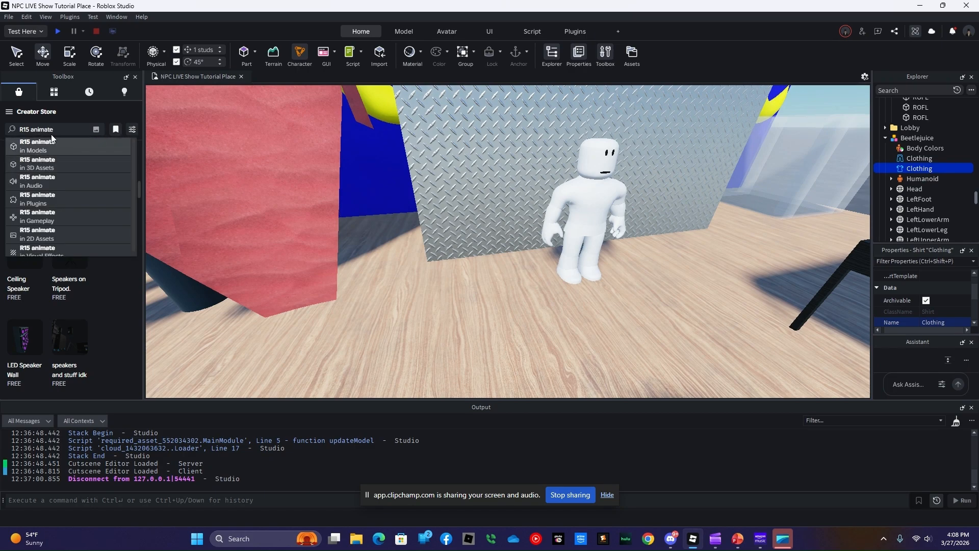
key("Return")
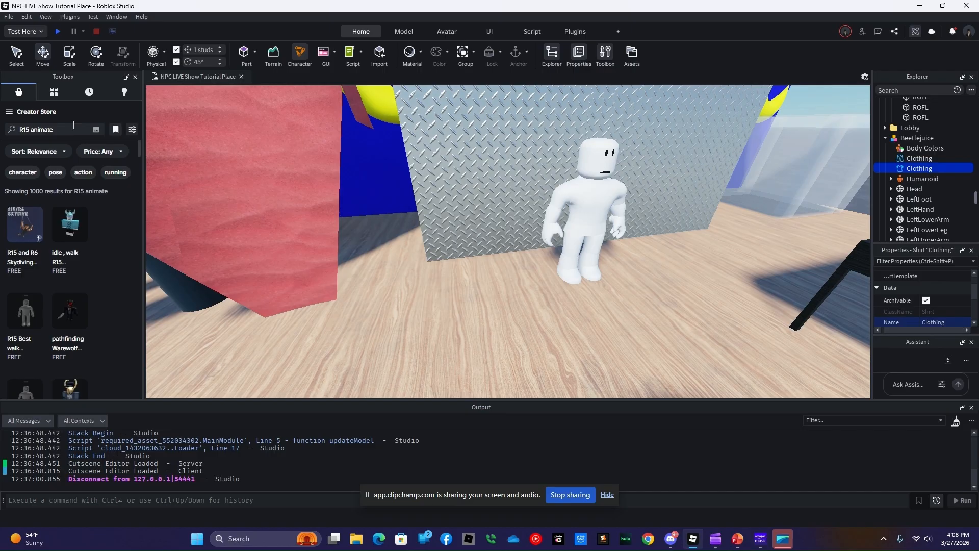
mouse_move(64, 230)
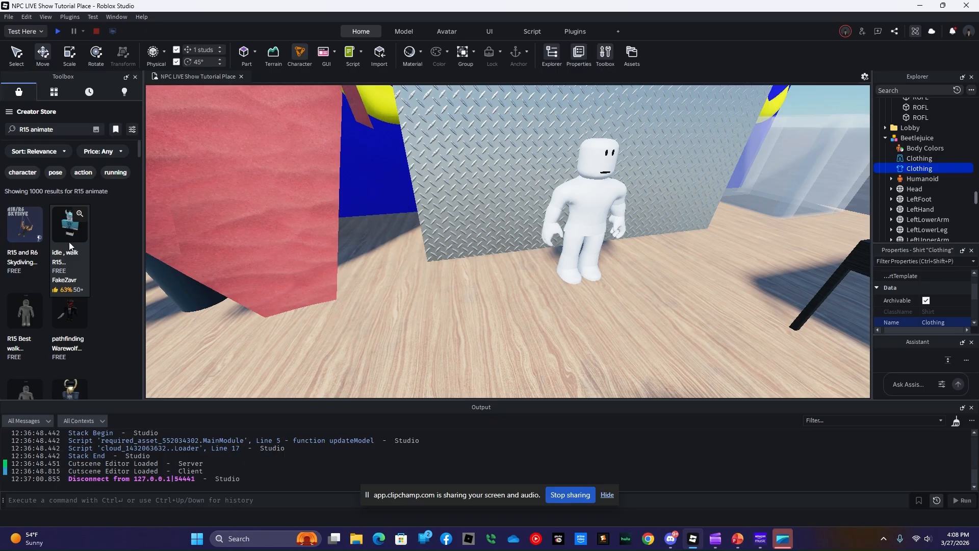
left_click_drag(67, 247, 426, 303)
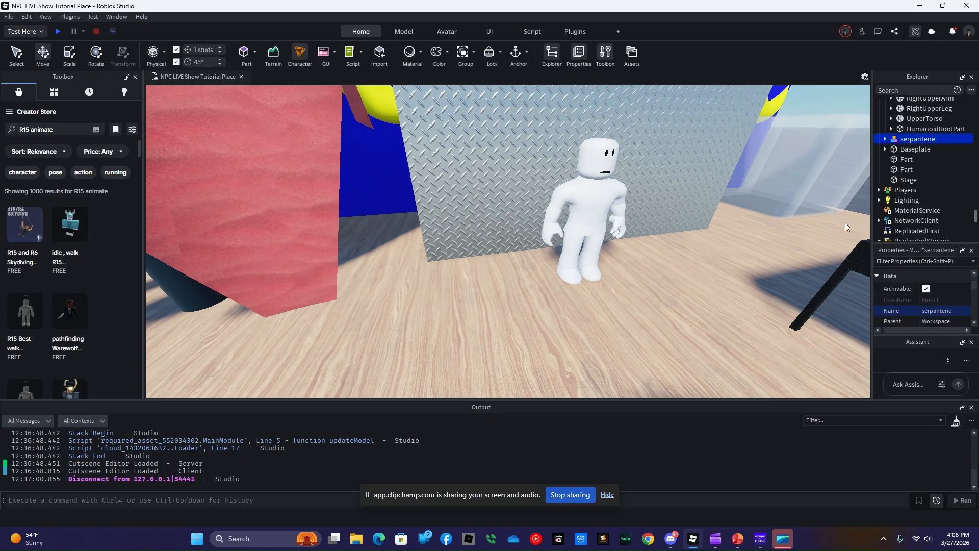
Step: Inspect the contents of the inserted serpantene model, including its Humanoid and AnimSaves, and delete the model from the workspace
left_click(886, 141)
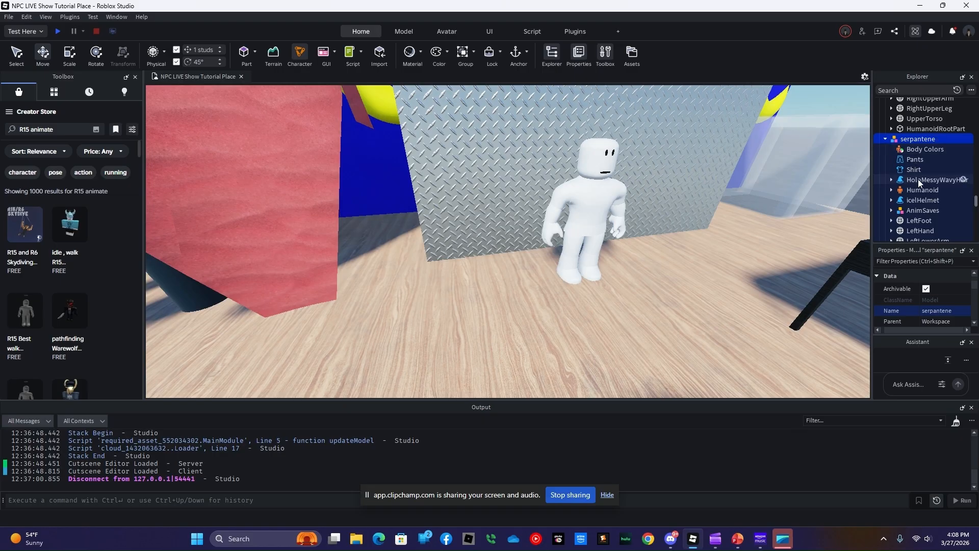
scroll(918, 180, "down", 5)
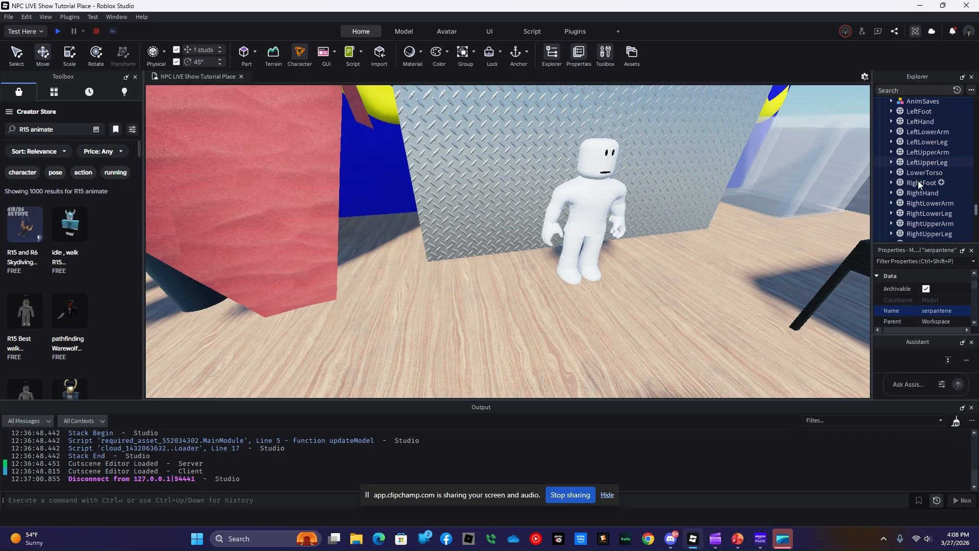
scroll(918, 181, "up", 4)
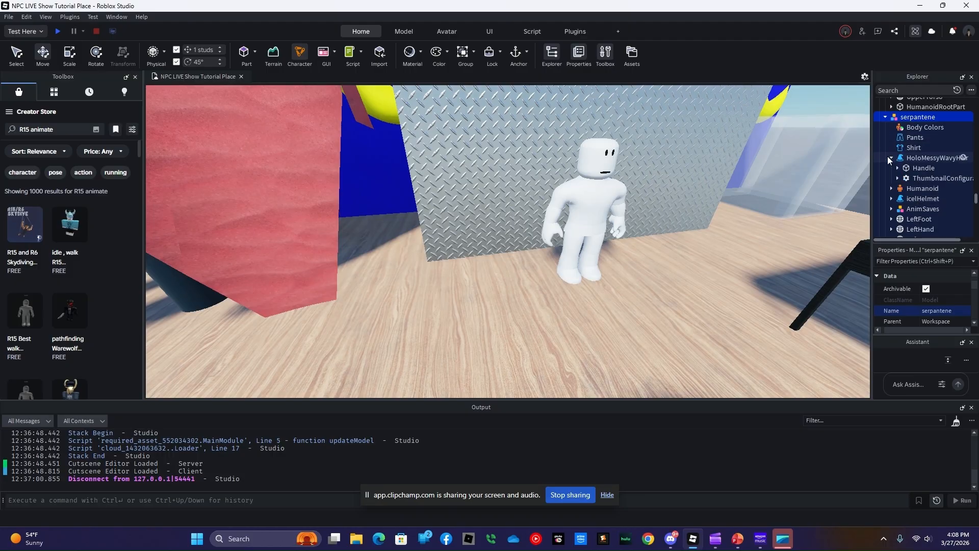
left_click(892, 168)
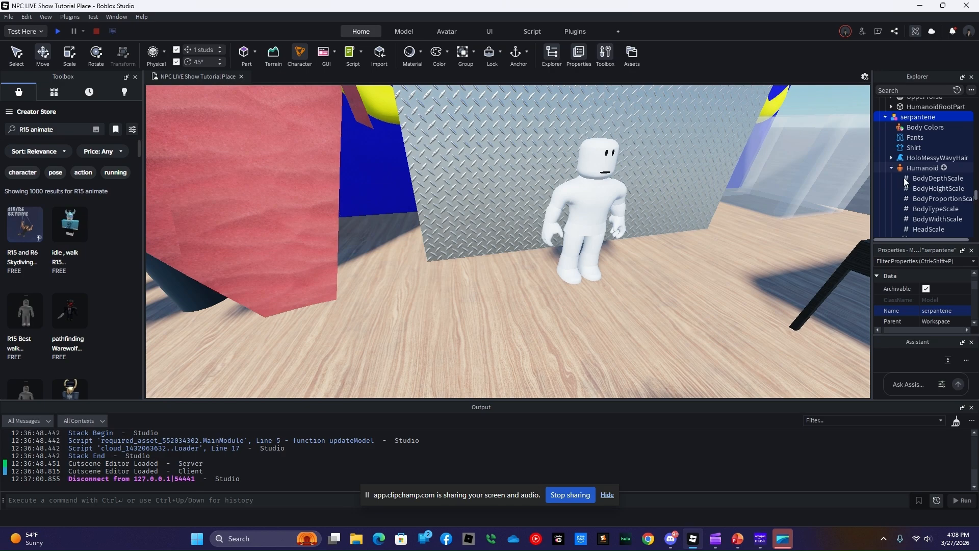
scroll(908, 181, "down", 3)
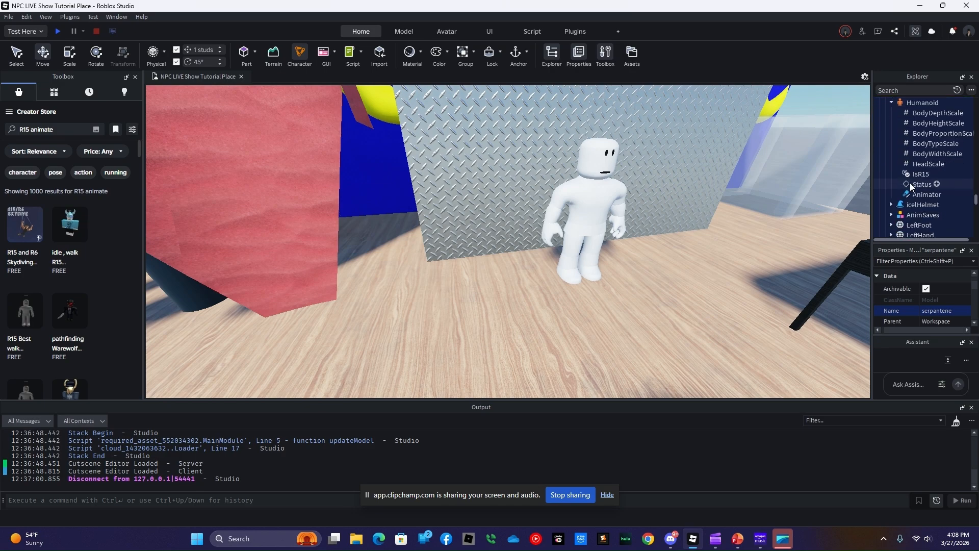
scroll(911, 187, "up", 2)
left_click(891, 147)
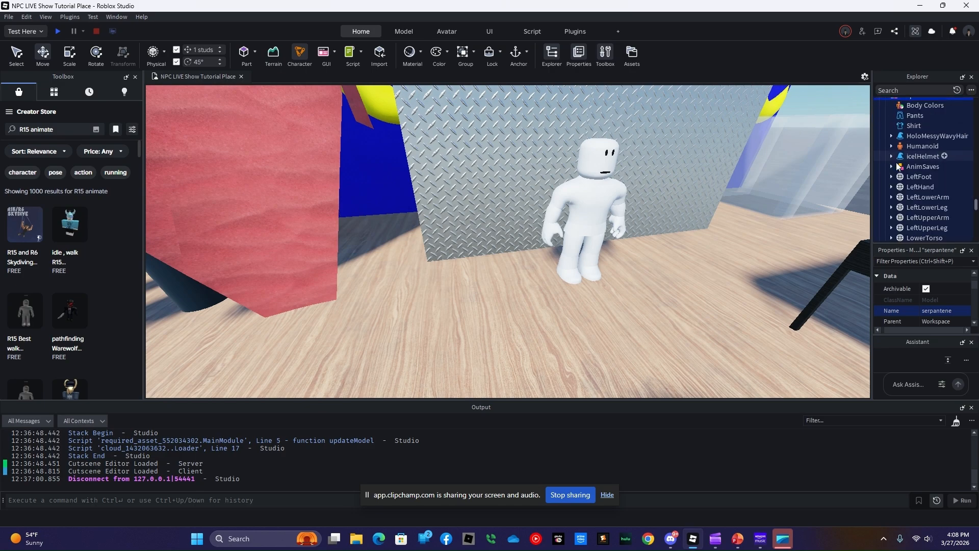
left_click(892, 166)
left_click(892, 167)
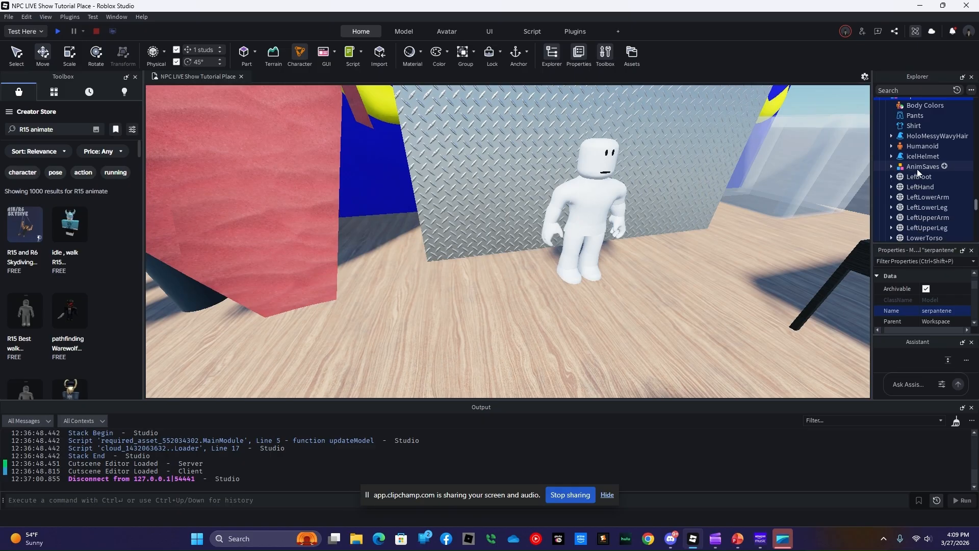
scroll(917, 164, "down", 6)
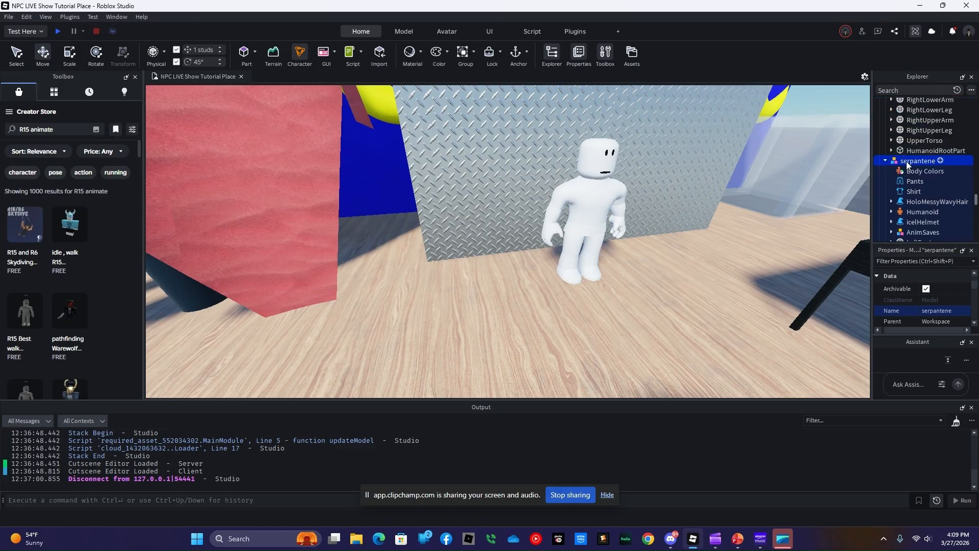
right_click(907, 161)
left_click(876, 222)
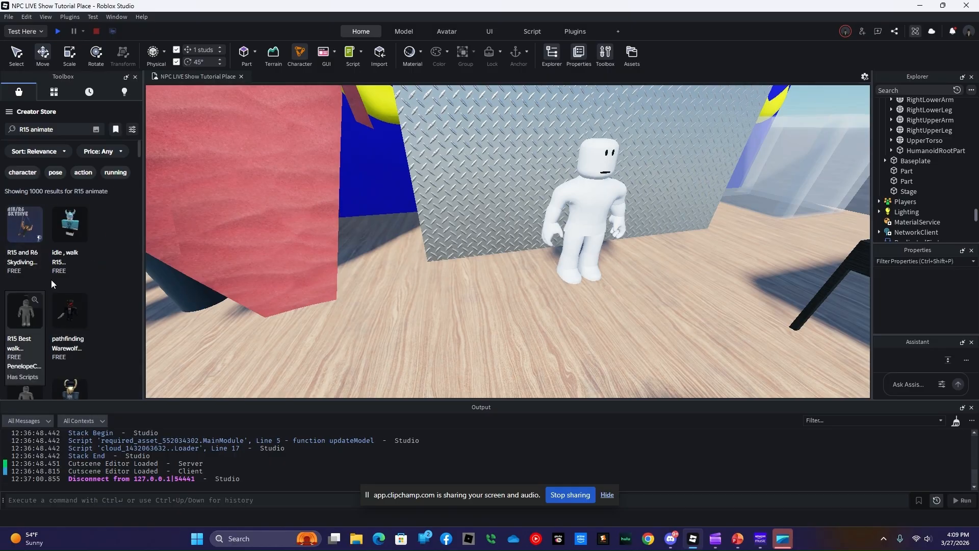
Step: Try the free "R15 Best walk" model from the Creator Store, inspect its "Animations from toolbox" folder and delete that folder
scroll(51, 280, "down", 2)
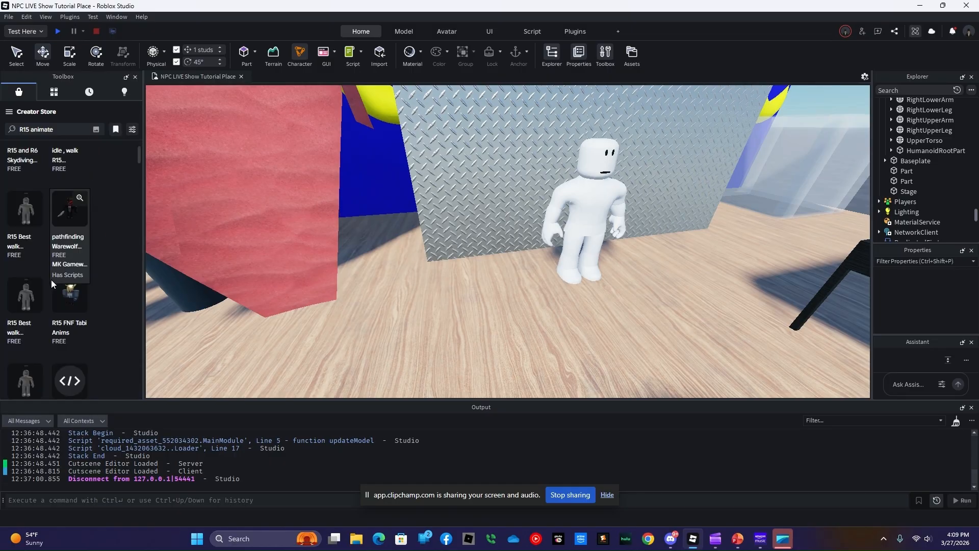
left_click(26, 316)
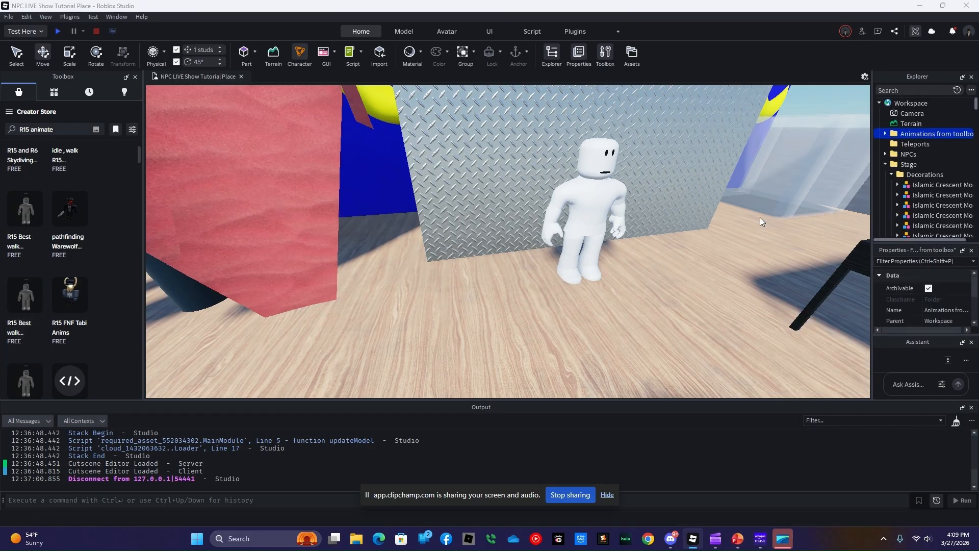
left_click(593, 289)
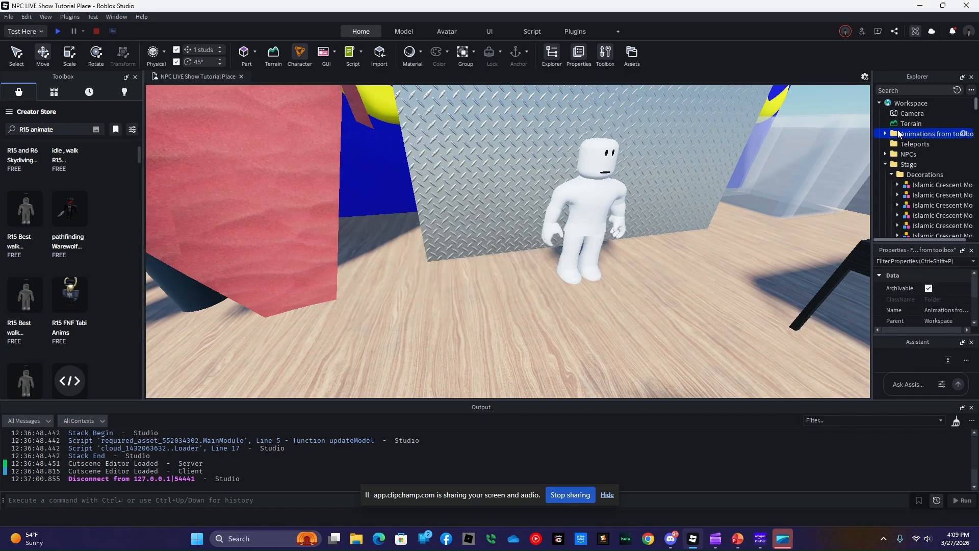
left_click(885, 134)
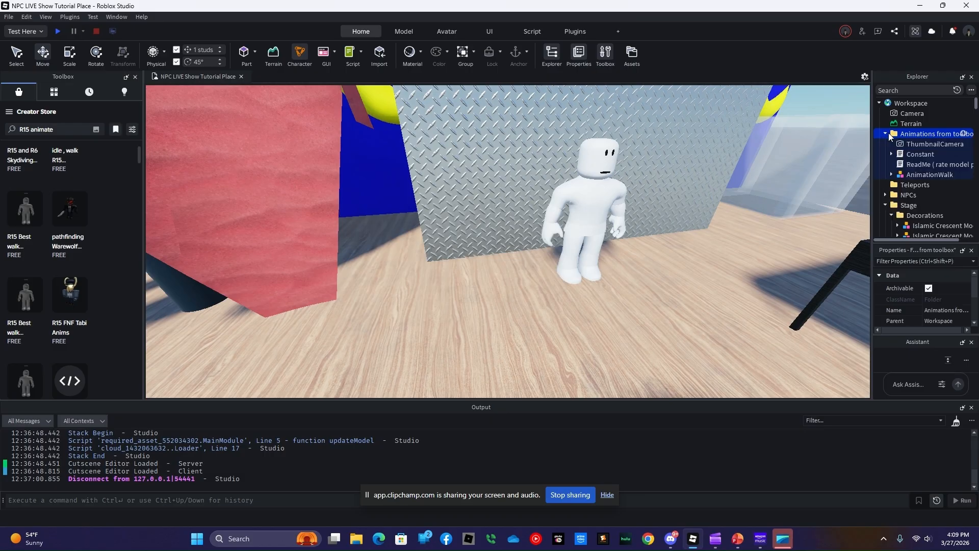
right_click(908, 134)
left_click(882, 194)
Step: Insert the free "Default R15 Animation Script" from the Creator Store and parent its Animate script to the Beetlejuice rig
scroll(71, 331, "down", 2)
left_click(70, 352)
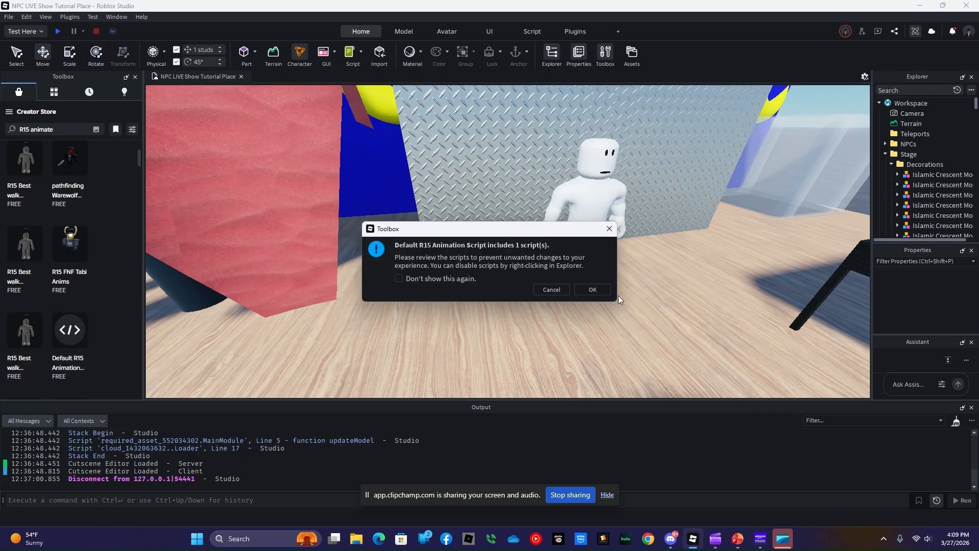
left_click(607, 289)
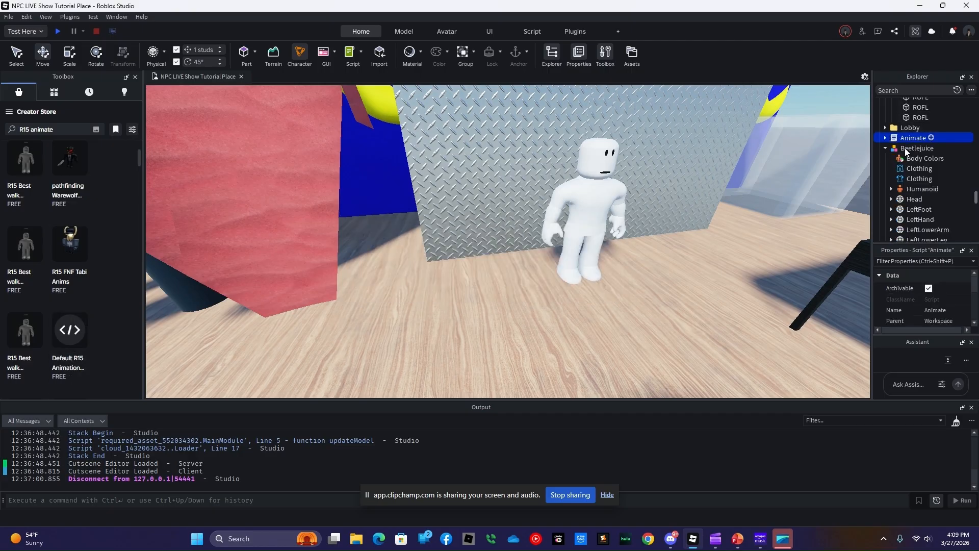
left_click_drag(905, 148, 905, 148)
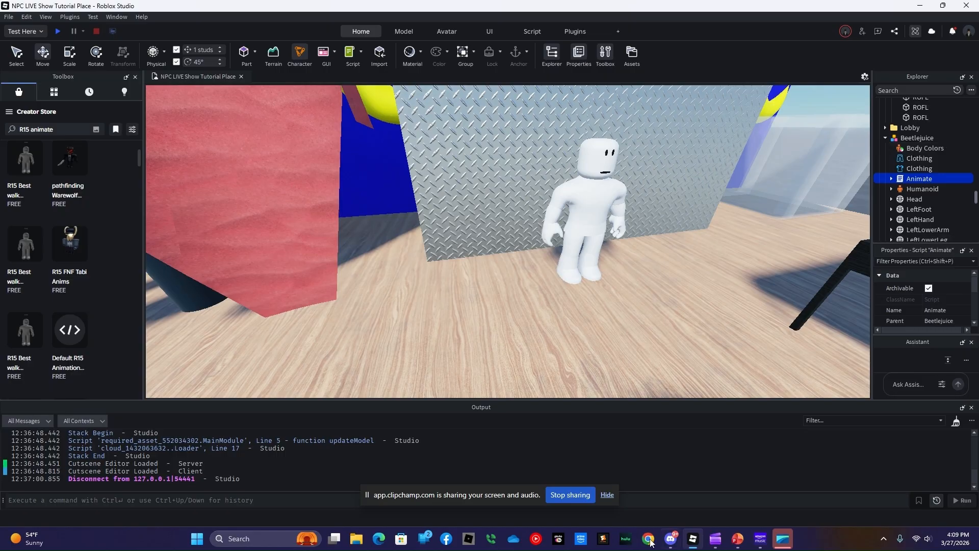
Step: Switch to Google Chrome with the first browser profile and open the Marketplace on the Roblox website
left_click(372, 214)
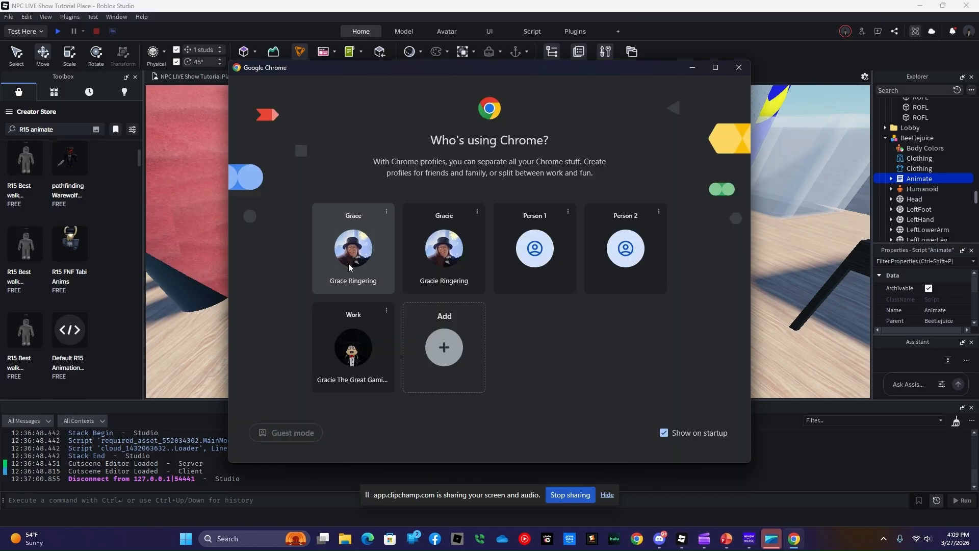
left_click(350, 265)
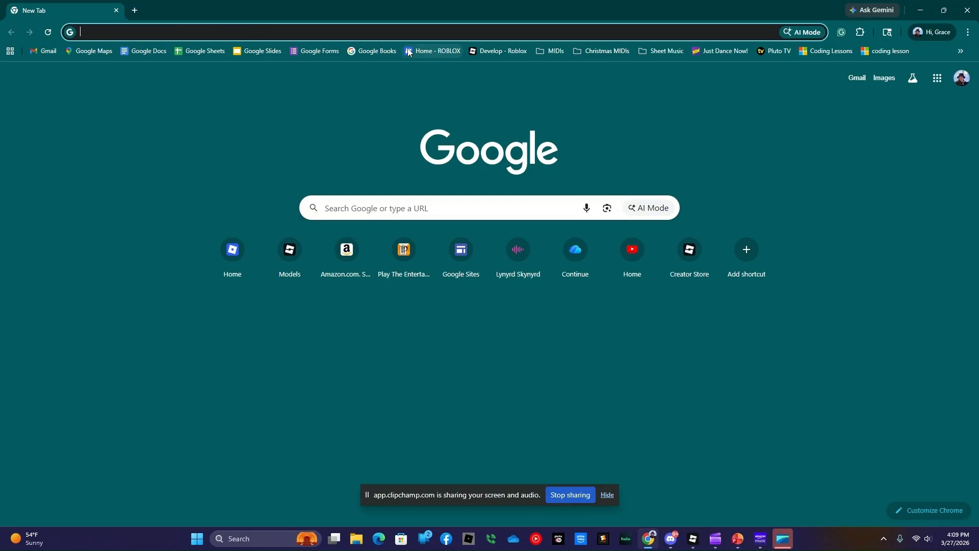
left_click(409, 51)
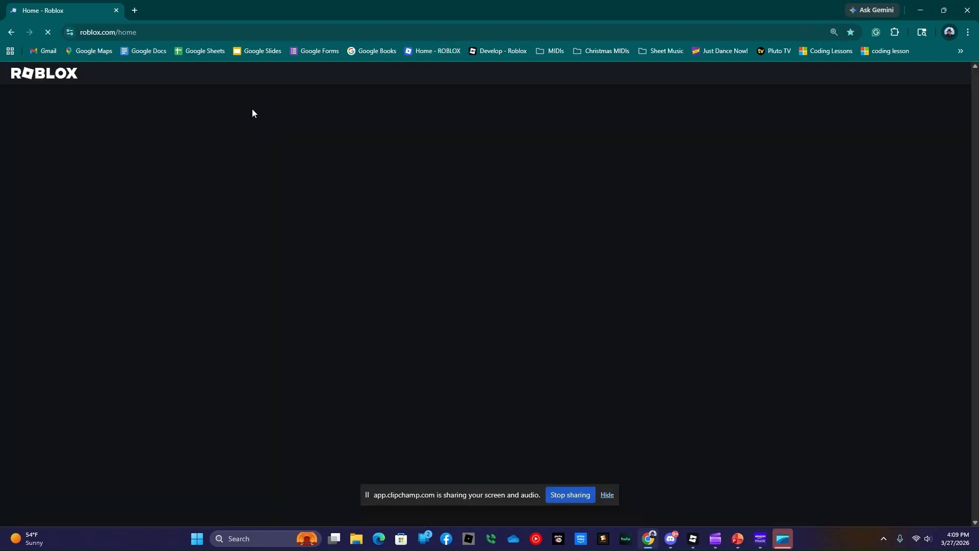
left_click(233, 77)
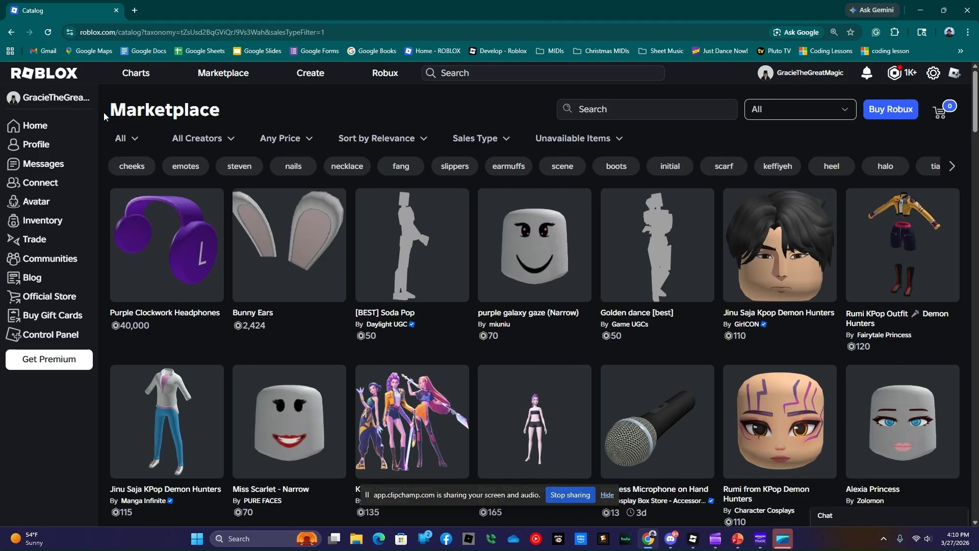
Step: Filter the Marketplace catalog to the Head category under Accessories
left_click(137, 138)
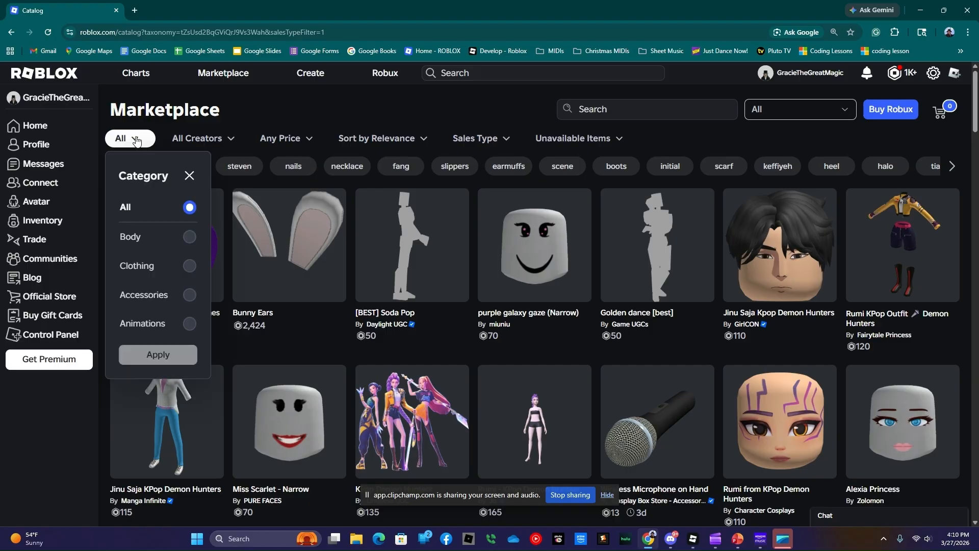
left_click(186, 237)
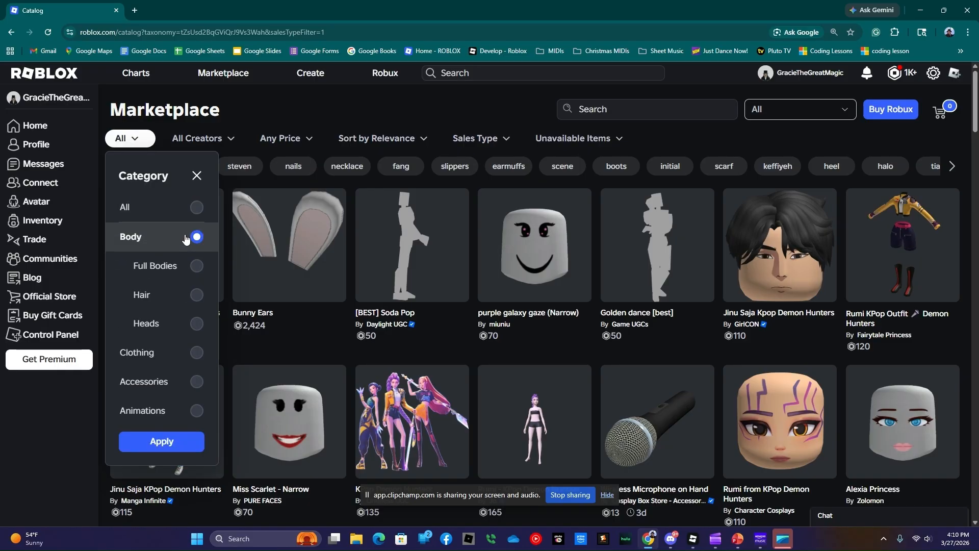
left_click(191, 382)
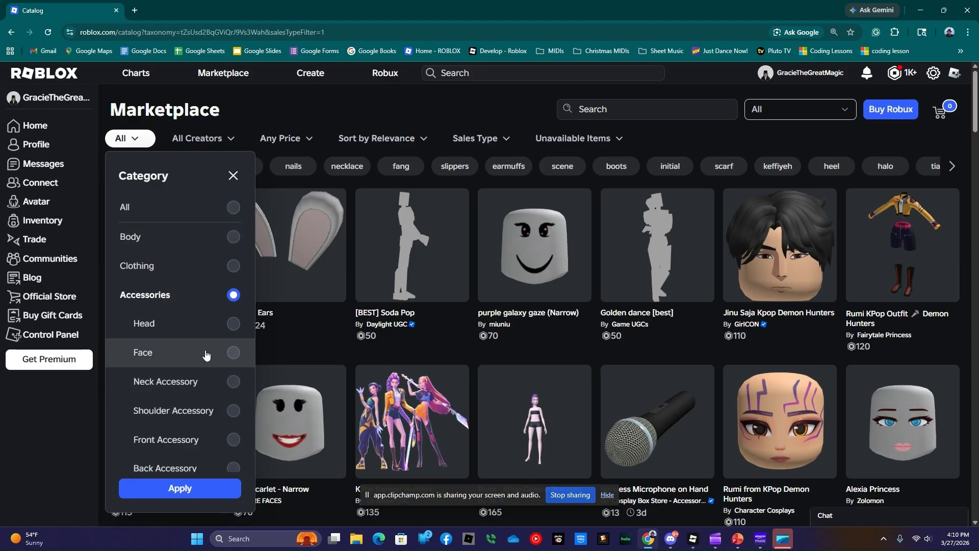
left_click(233, 323)
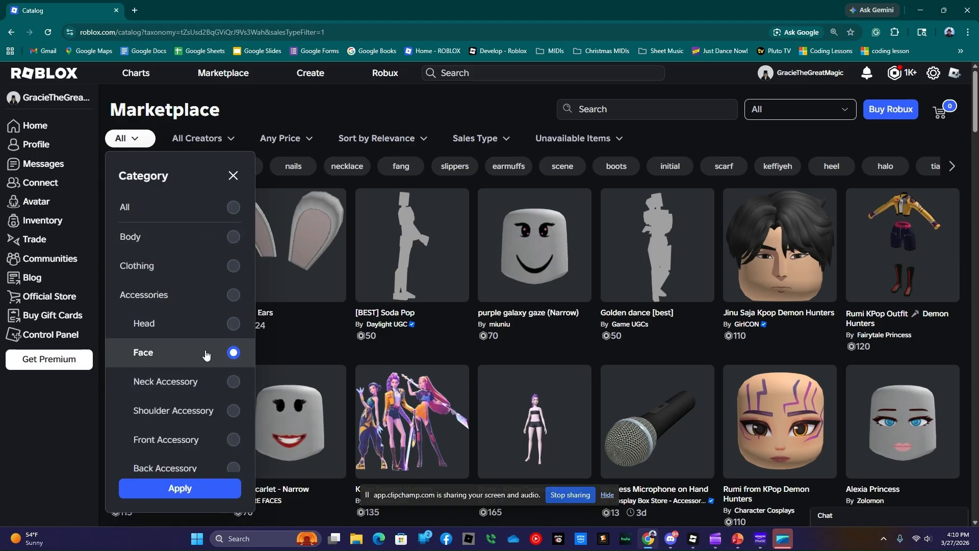
left_click(221, 495)
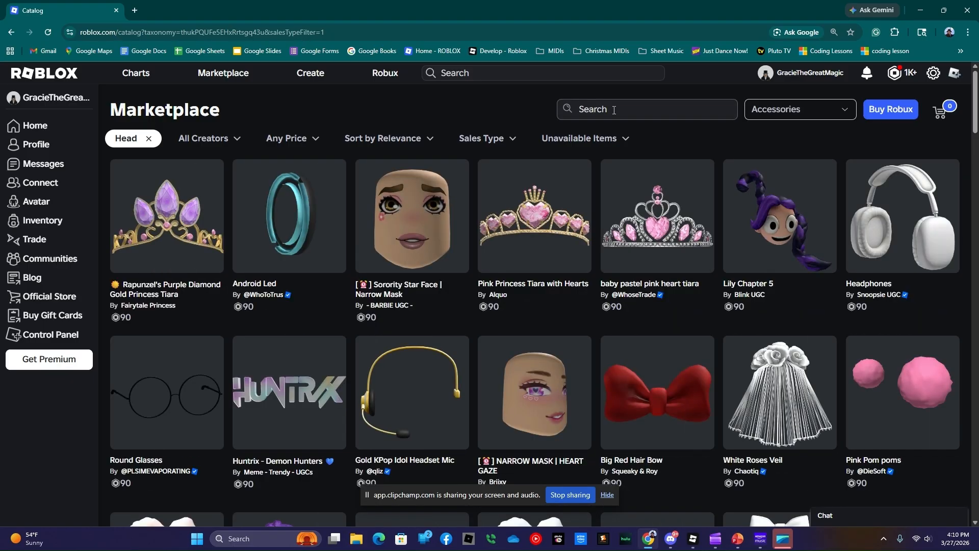
Step: Search the head accessories for "beetlejuice" and look through the matching items
left_click(614, 110)
type("Beetle")
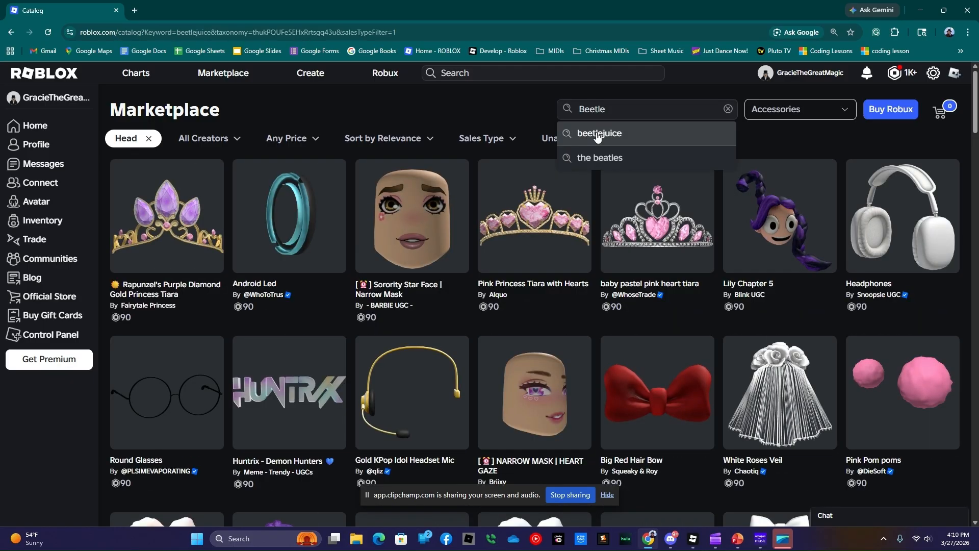
left_click(596, 133)
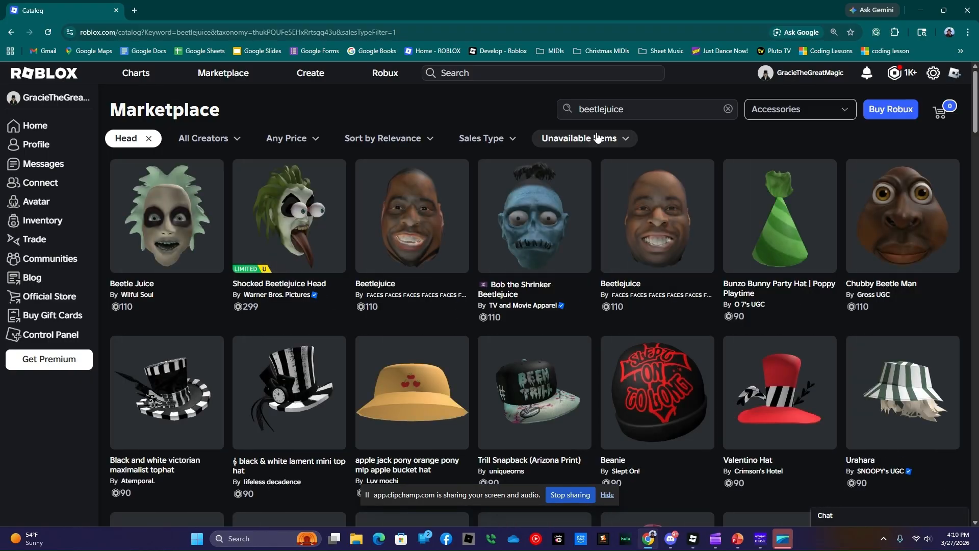
scroll(393, 291, "down", 2)
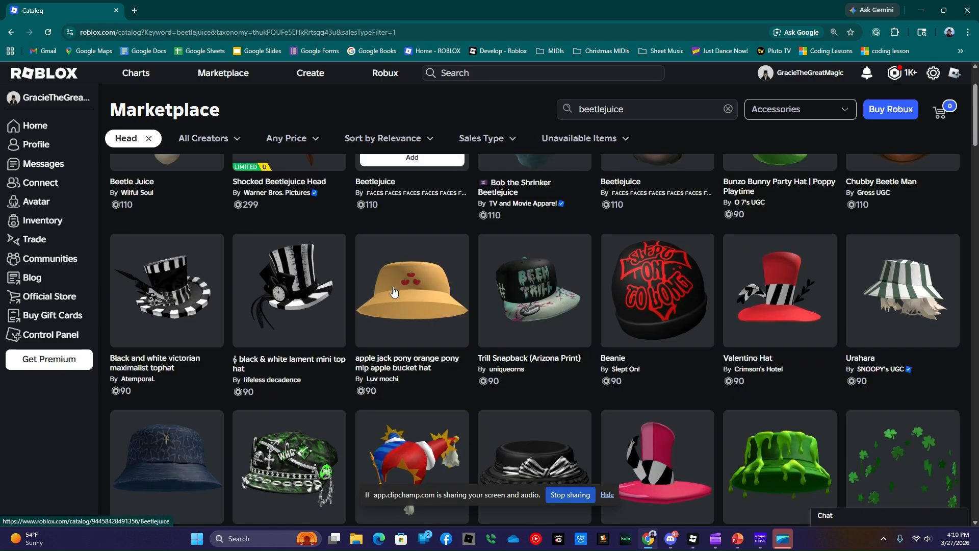
scroll(392, 291, "up", 2)
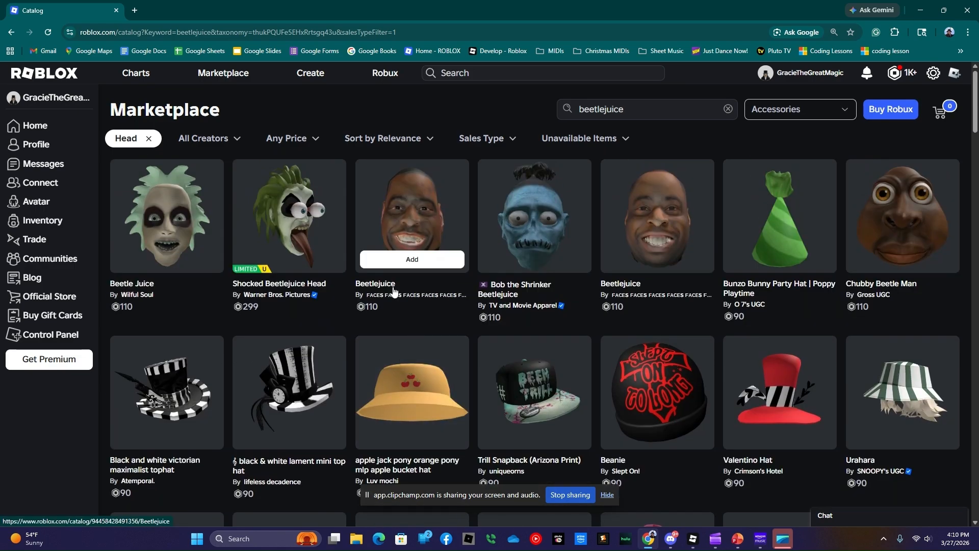
scroll(393, 292, "down", 7)
scroll(393, 291, "down", 7)
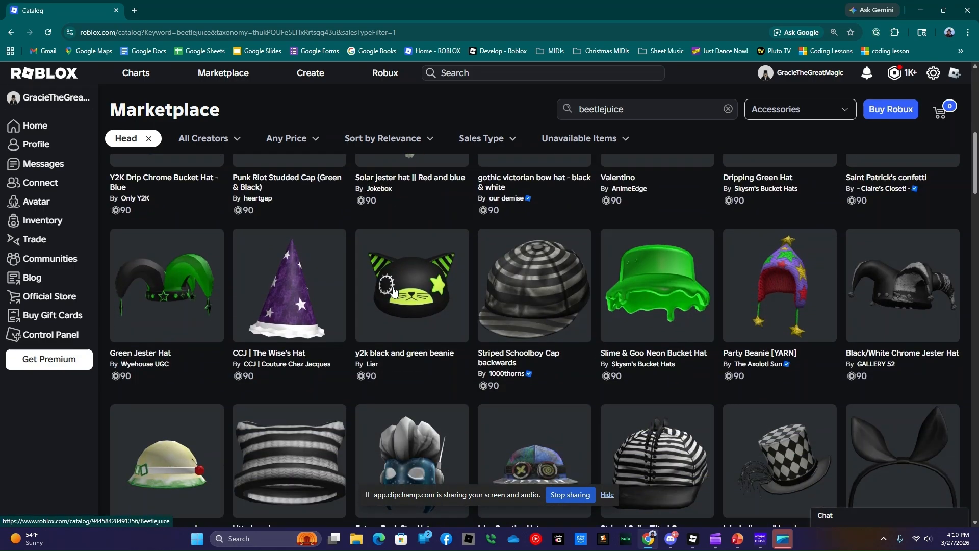
scroll(393, 291, "up", 14)
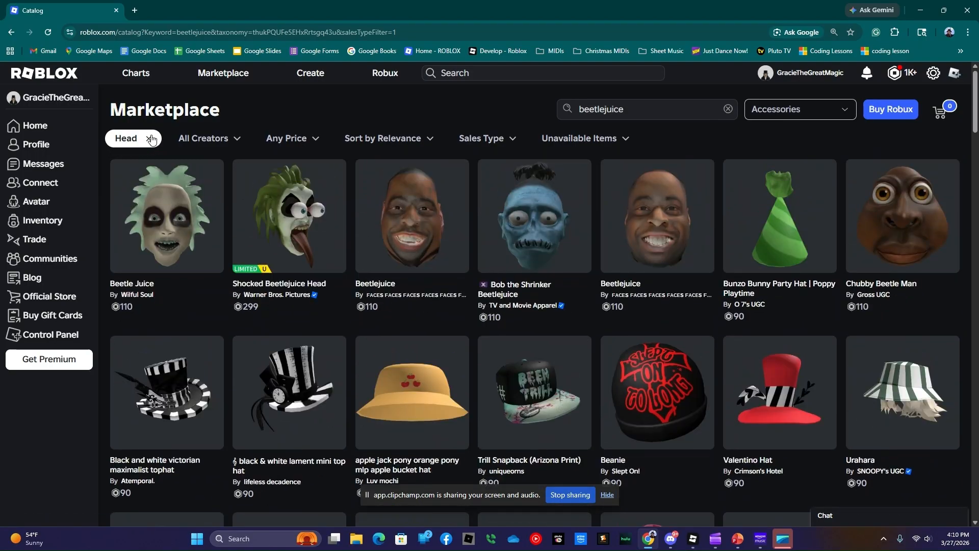
Step: Change the category filter of the beetlejuice search to Heads under Body
left_click(128, 138)
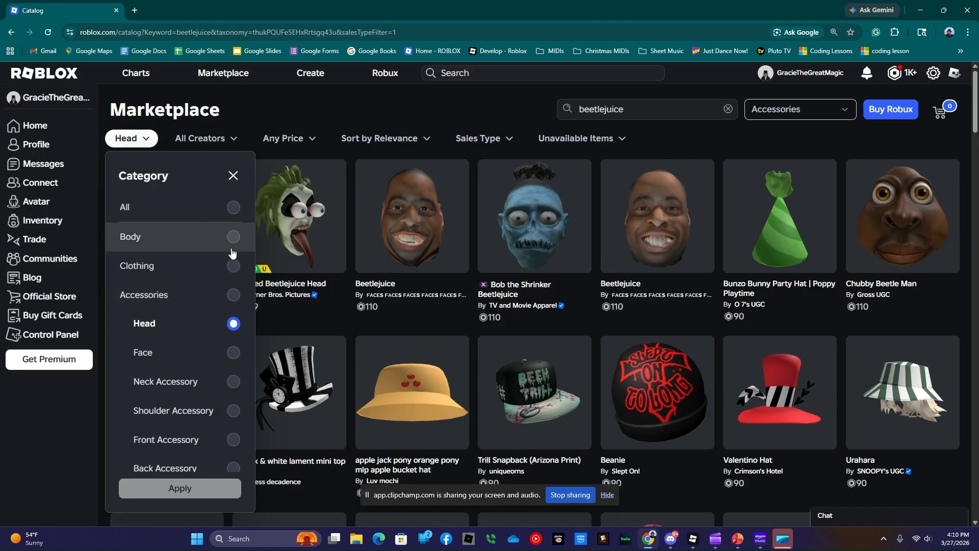
left_click(234, 239)
left_click(185, 323)
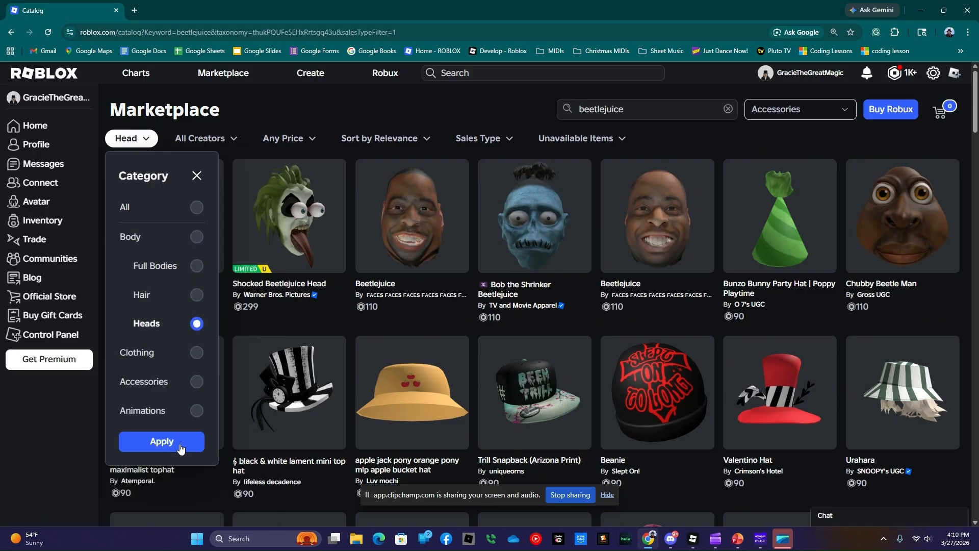
left_click(180, 447)
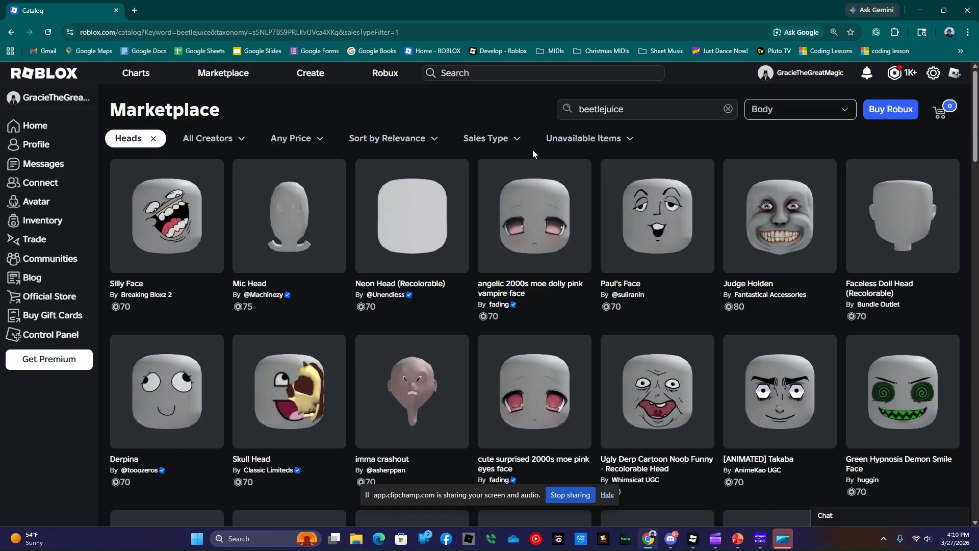
Step: Change the category filter of the beetlejuice search to Head under Accessories
left_click(132, 141)
left_click(196, 381)
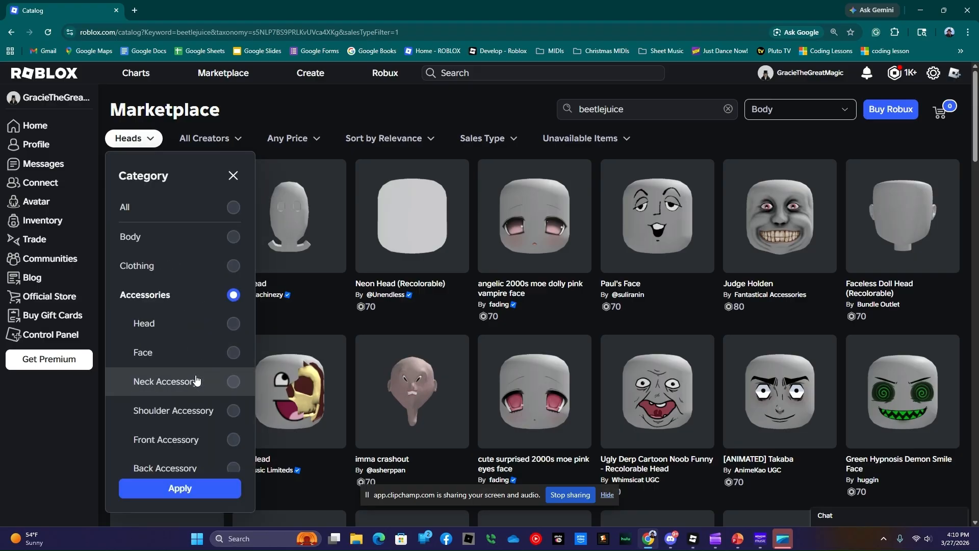
left_click(229, 324)
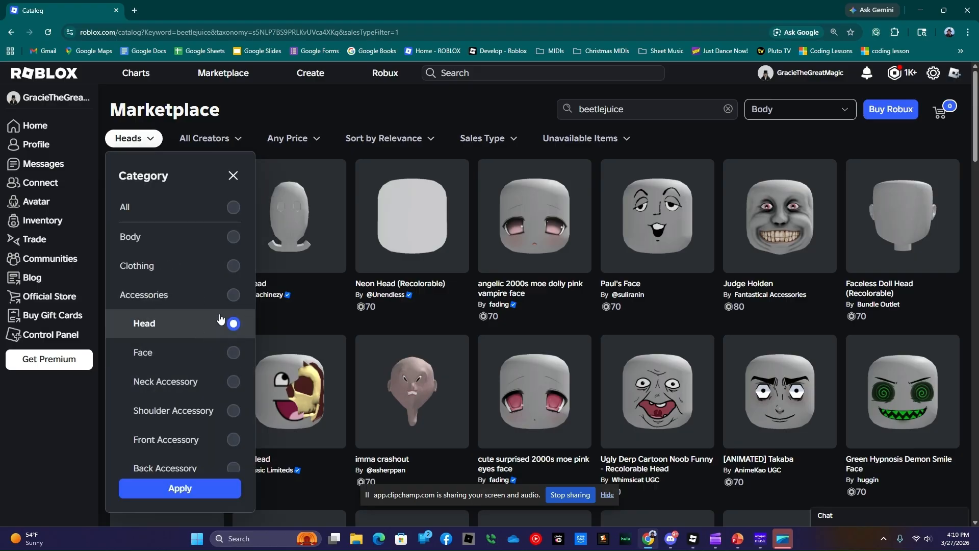
left_click(180, 488)
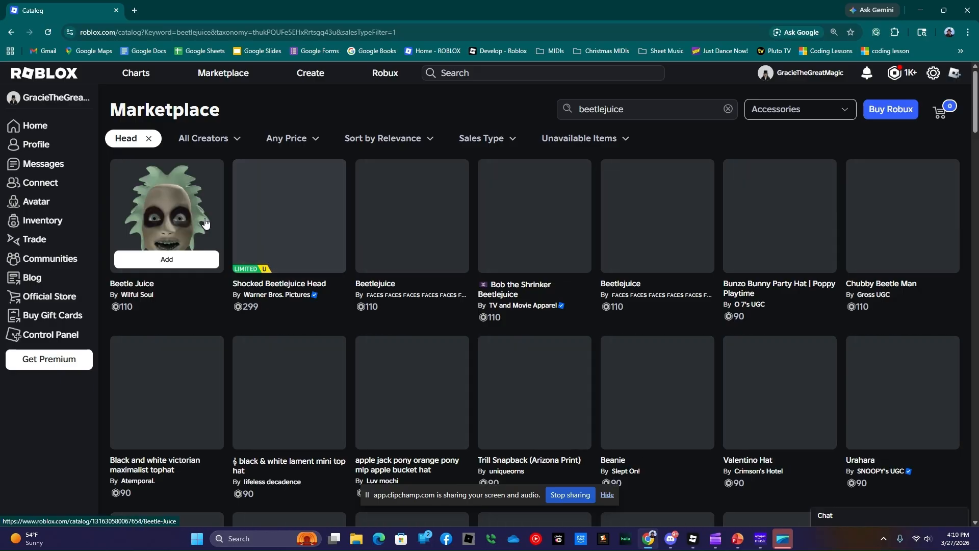
Step: Open the Beetle Juice full mask with green hair and copy the asset ID from its page address
left_click(205, 223)
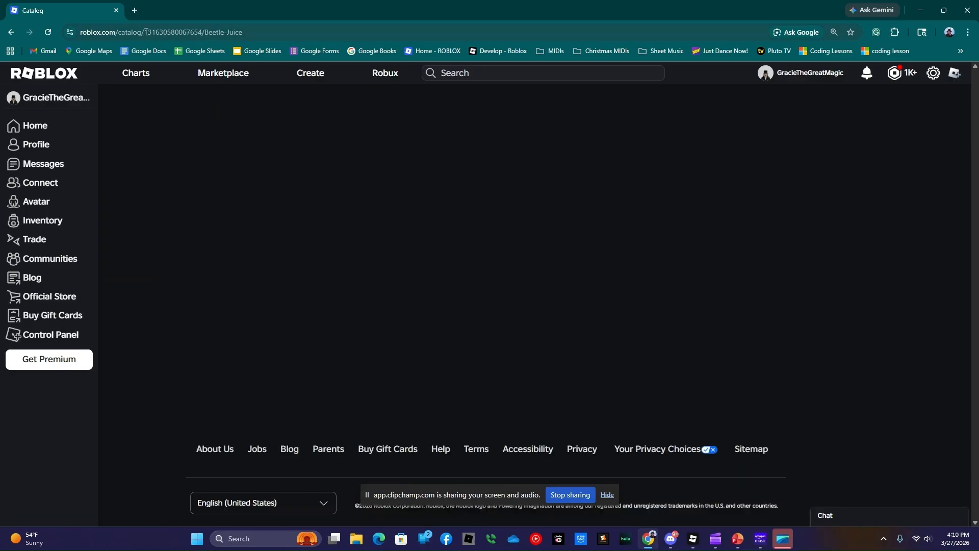
left_click_drag(146, 32, 201, 33)
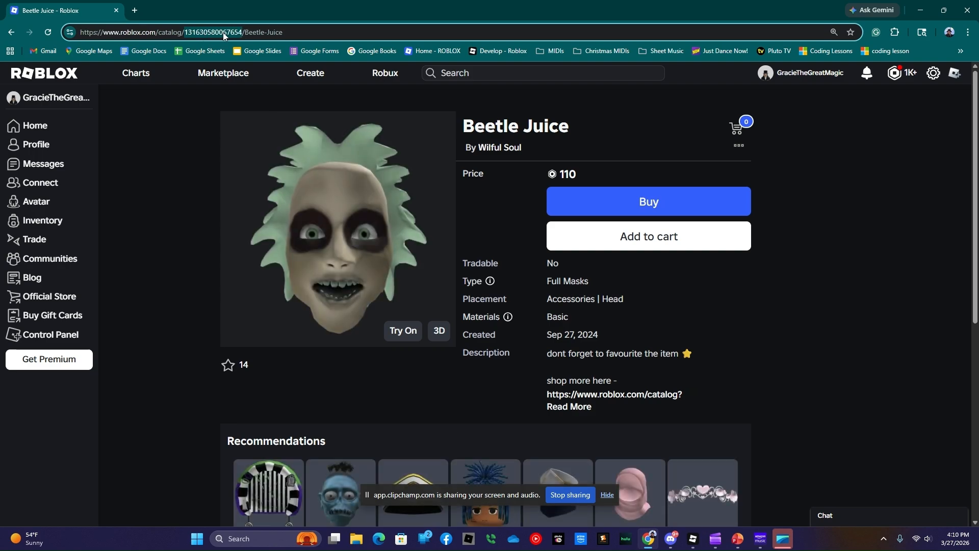
right_click(215, 35)
left_click(274, 135)
mouse_move(693, 539)
left_click(691, 462)
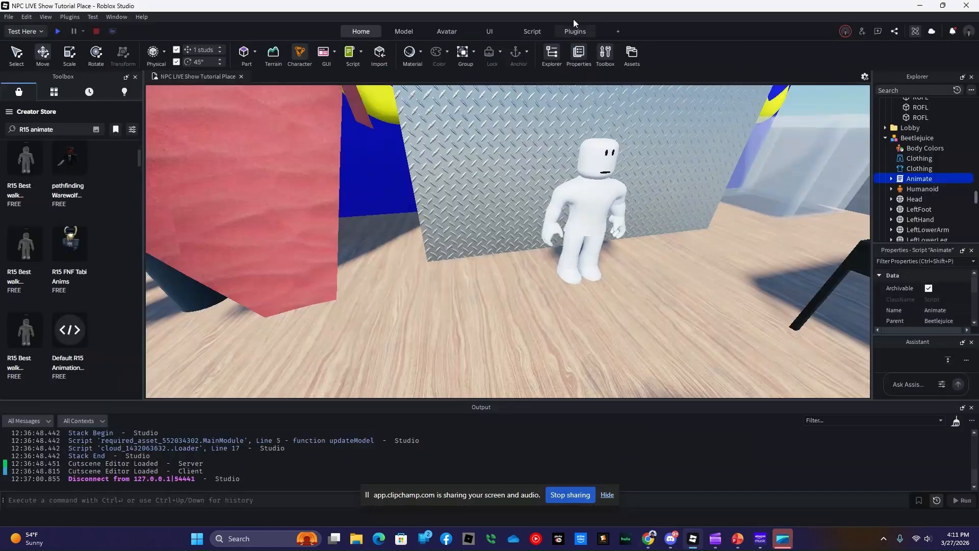
left_click(569, 33)
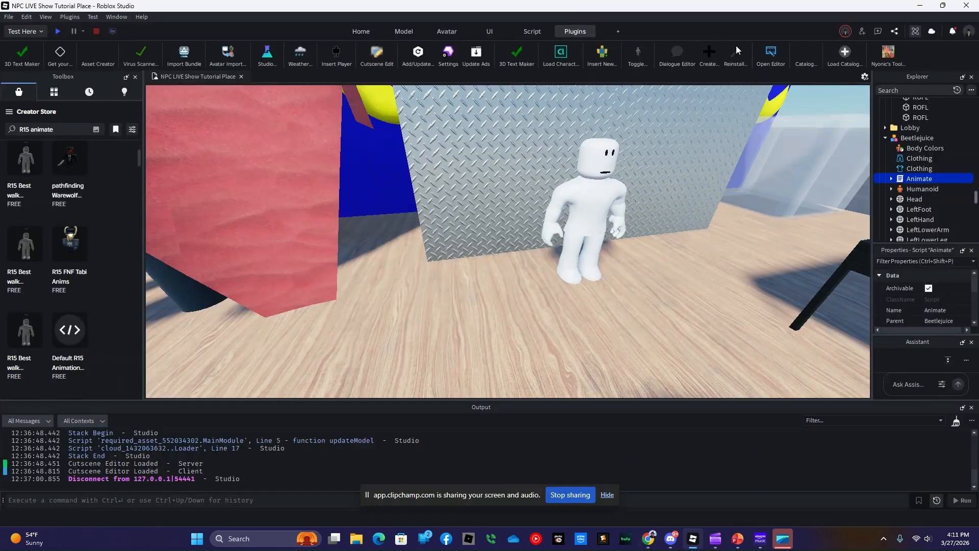
left_click(806, 54)
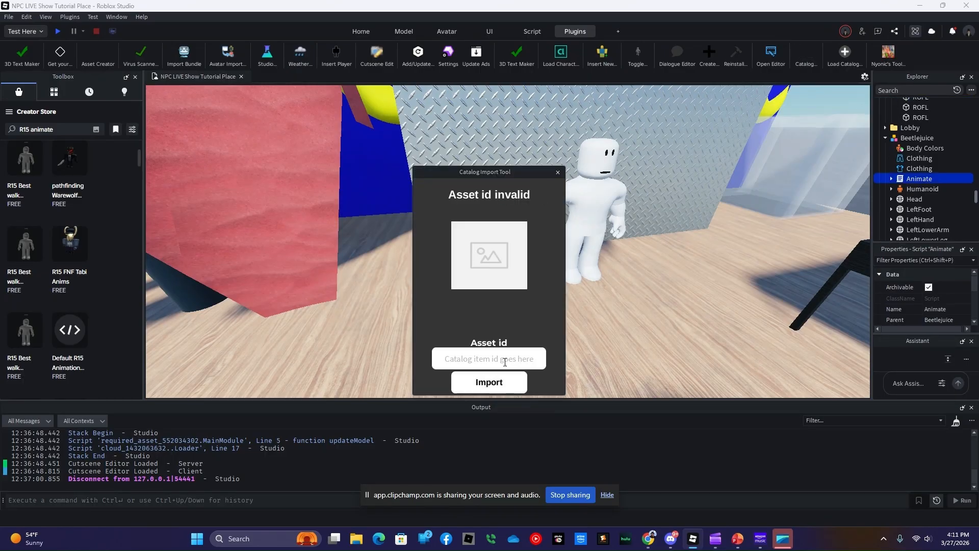
key("ctrl+v")
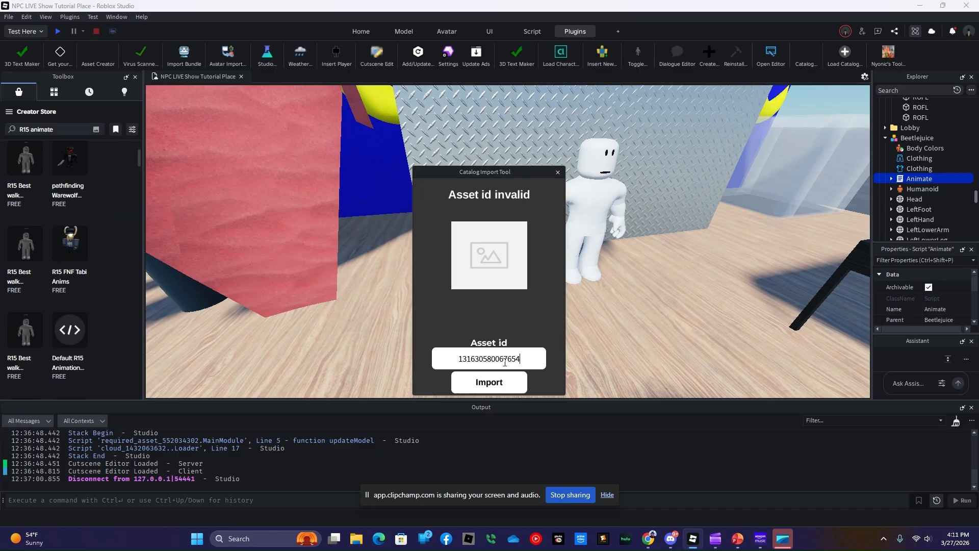
left_click(500, 383)
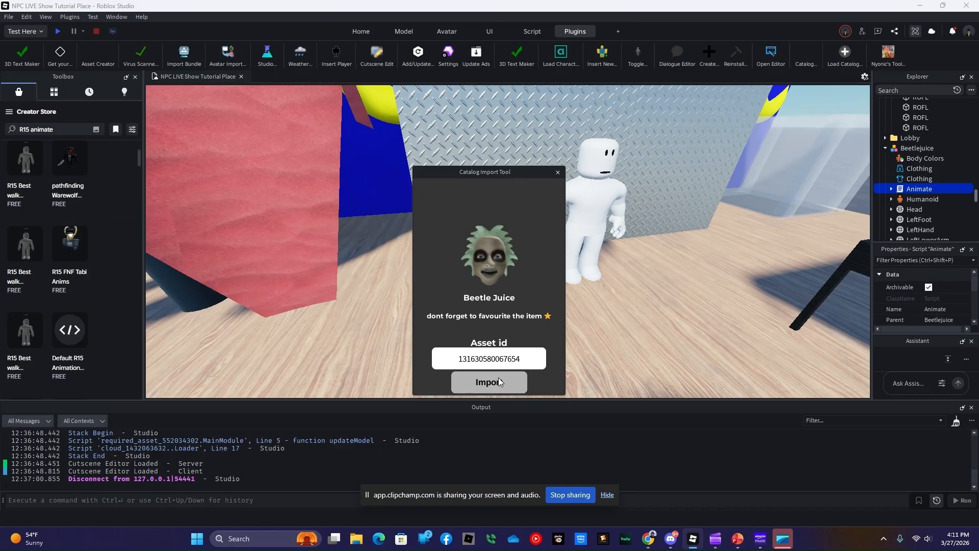
Step: Move the accessory out of the imported Beetle Juice model in the Catalog Import Tool folder into the Beetlejuice rig
scroll(937, 162, "up", 10)
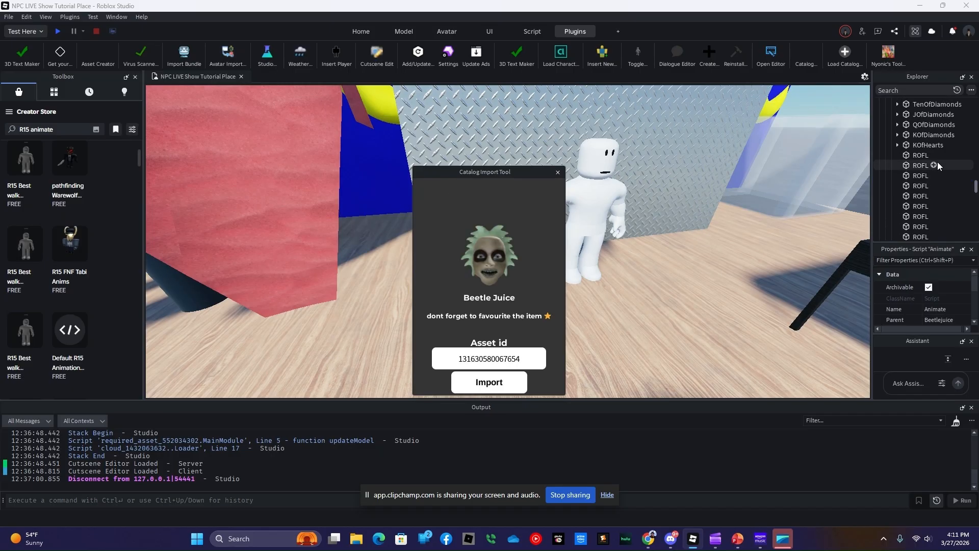
scroll(937, 161, "up", 10)
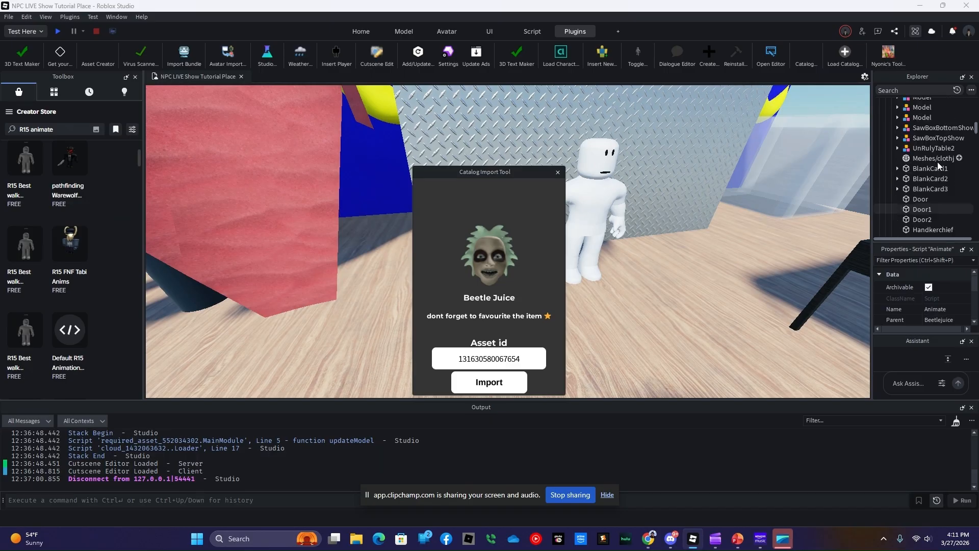
scroll(937, 161, "up", 10)
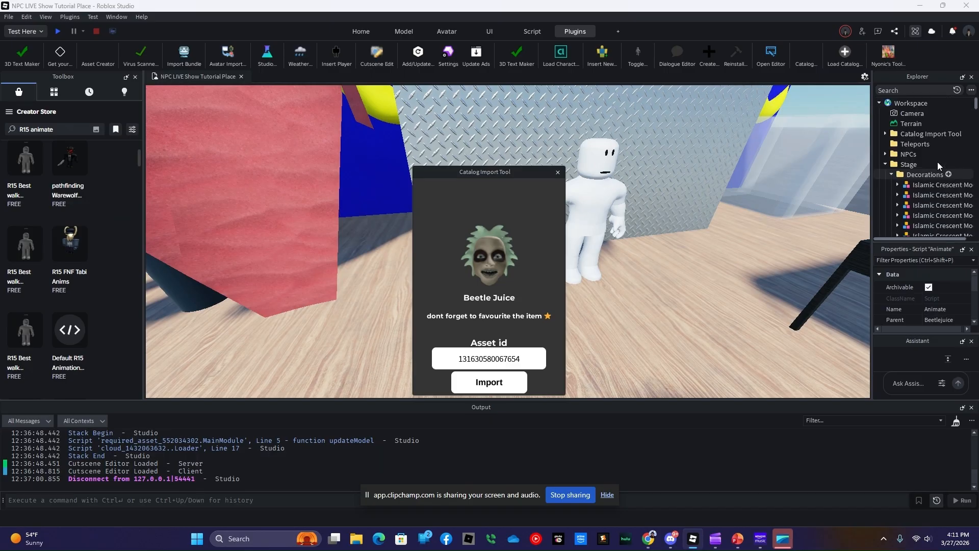
left_click(886, 134)
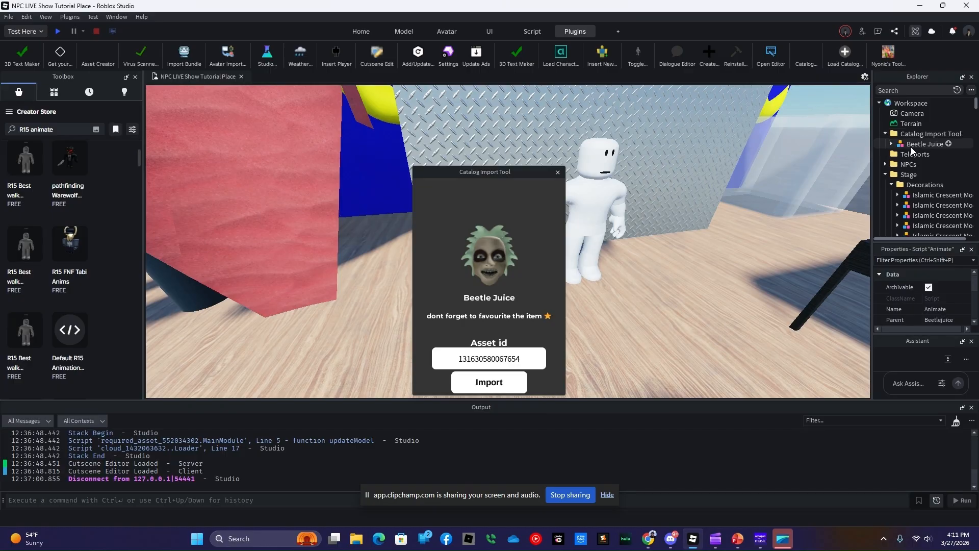
left_click(892, 144)
left_click_drag(914, 154, 914, 111)
scroll(910, 169, "down", 15)
scroll(911, 169, "down", 15)
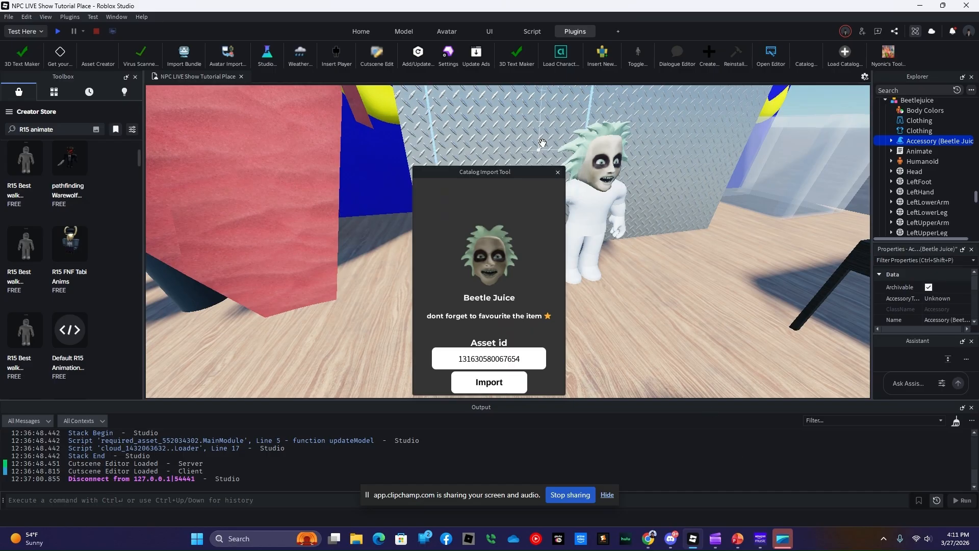
Step: Close the Catalog Import Tool and activate the Select tool
left_click(558, 173)
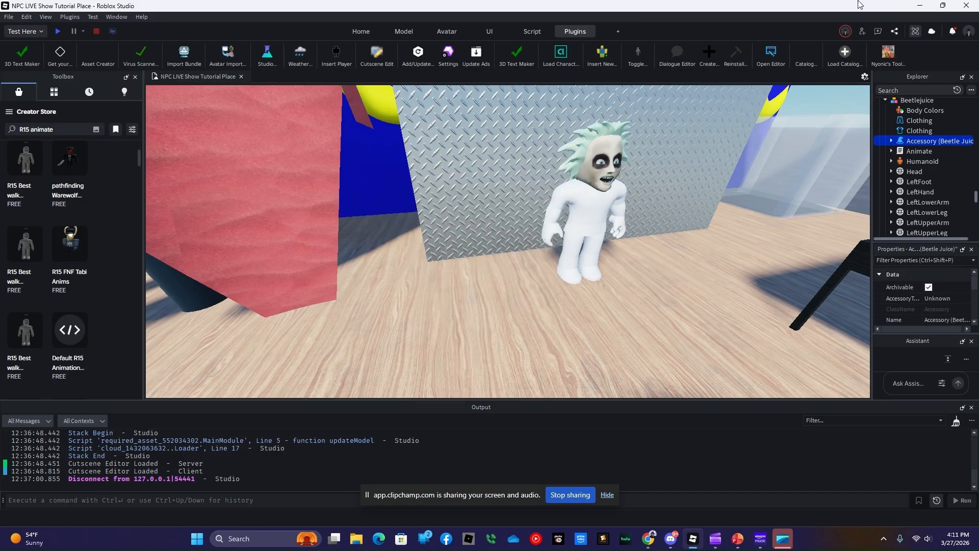
left_click(362, 31)
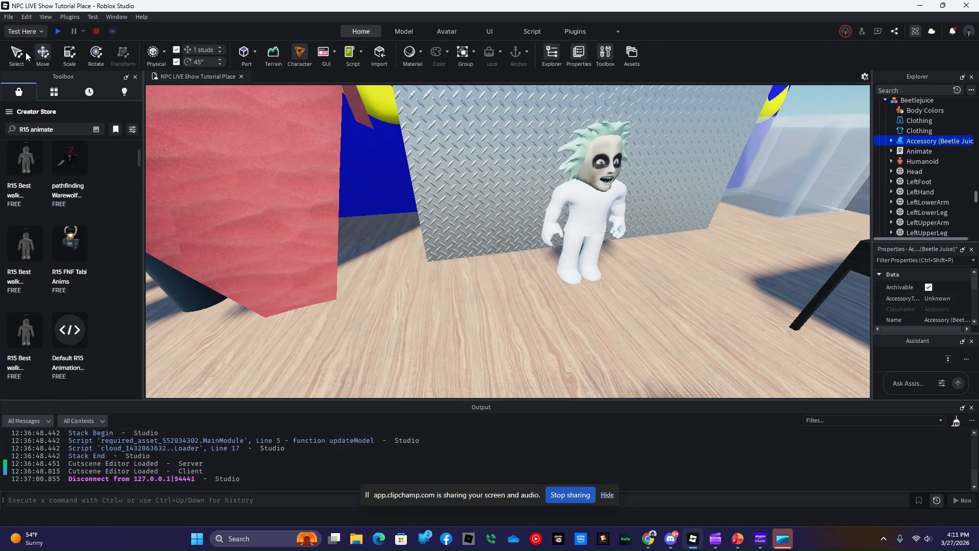
left_click(23, 55)
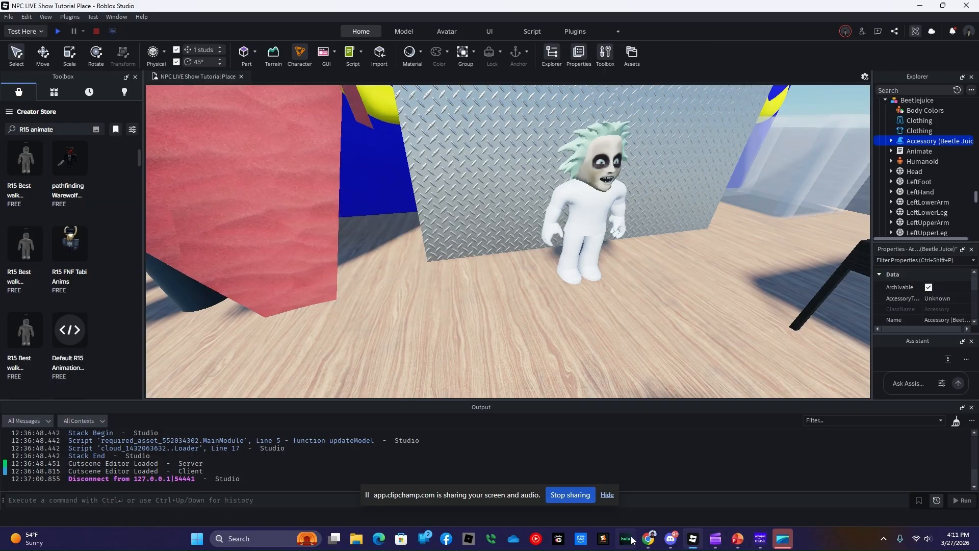
Step: Switch to Google Chrome, return to the beetlejuice search results and filter them to Classic Pants under Clothing
left_click(649, 539)
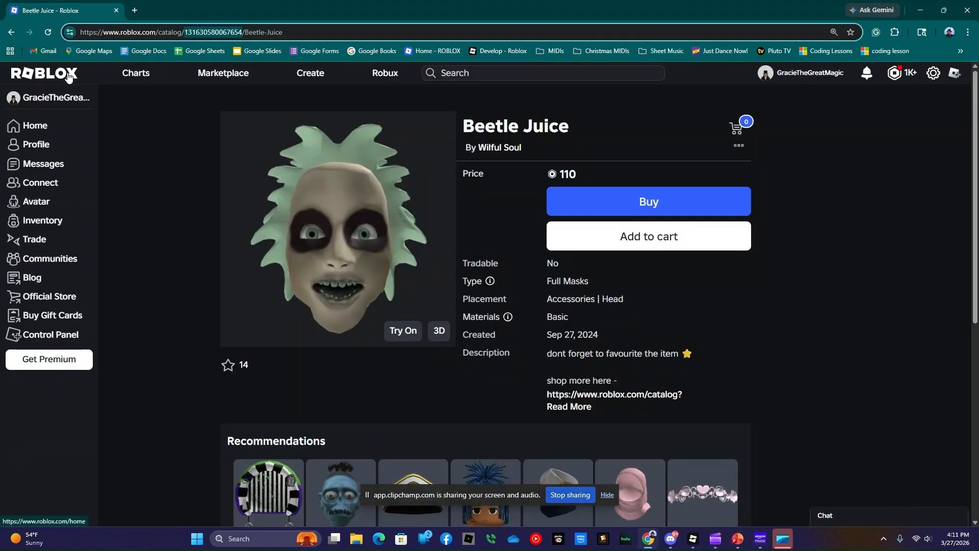
left_click(13, 33)
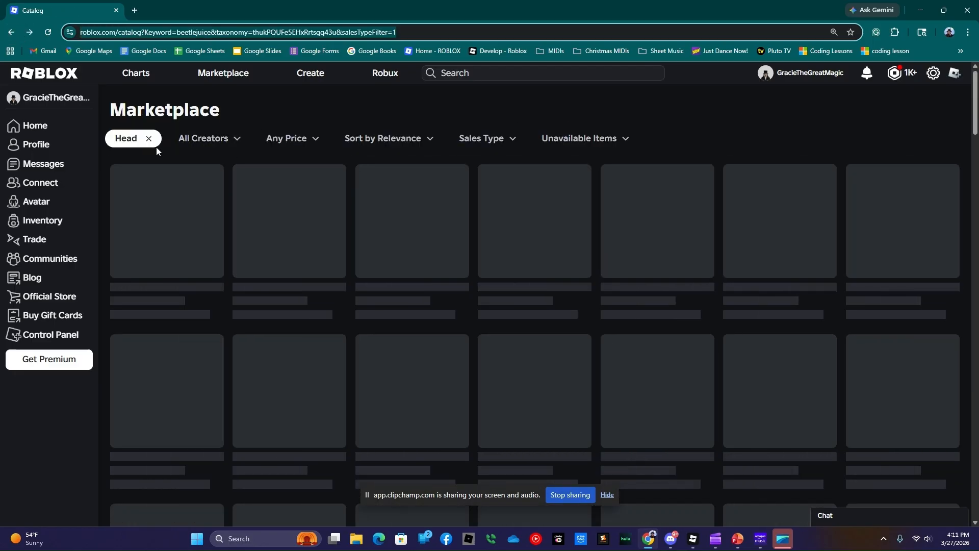
left_click(145, 138)
left_click(143, 144)
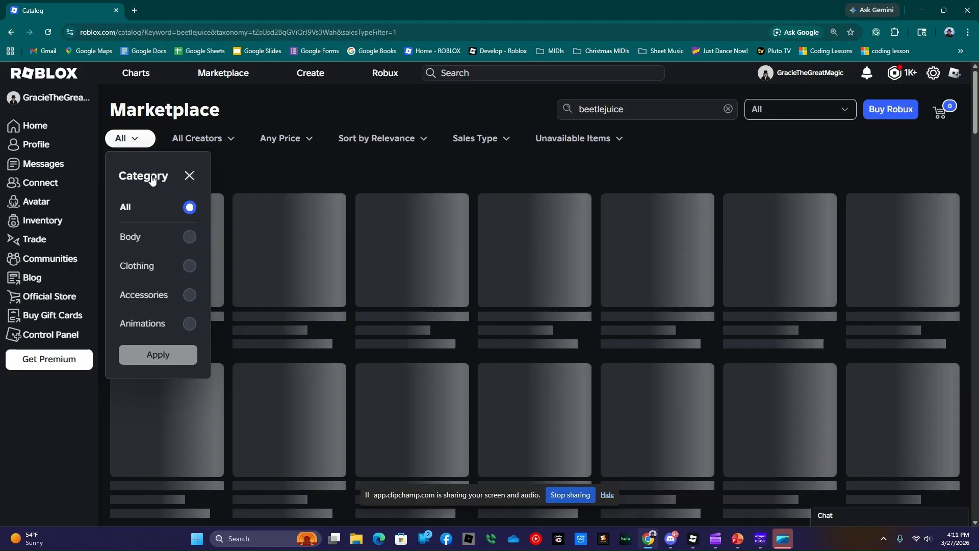
left_click(217, 266)
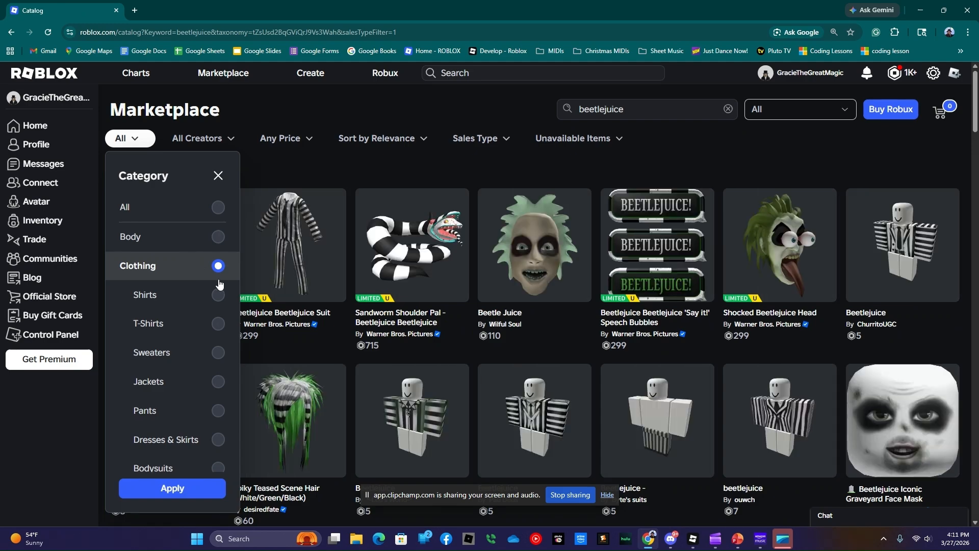
scroll(204, 387, "down", 3)
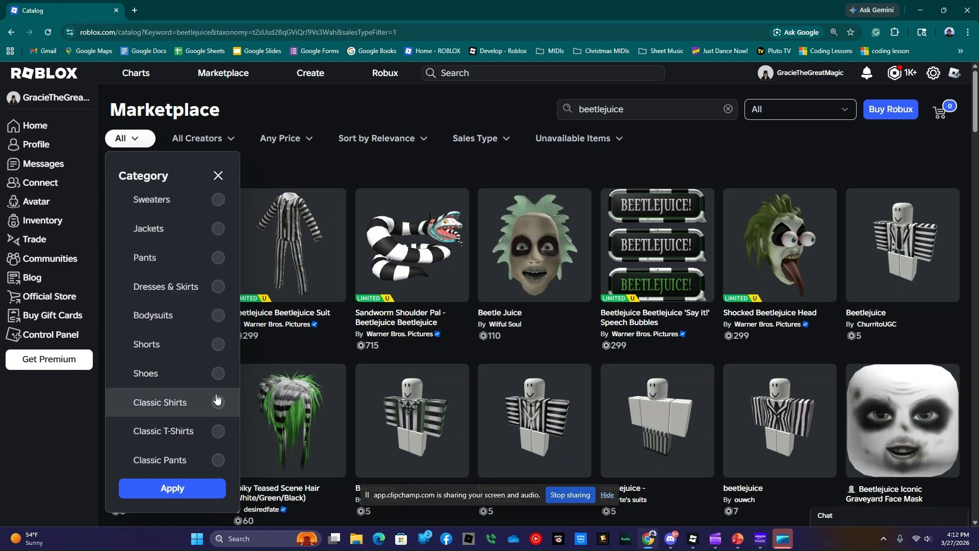
left_click(209, 461)
left_click(204, 488)
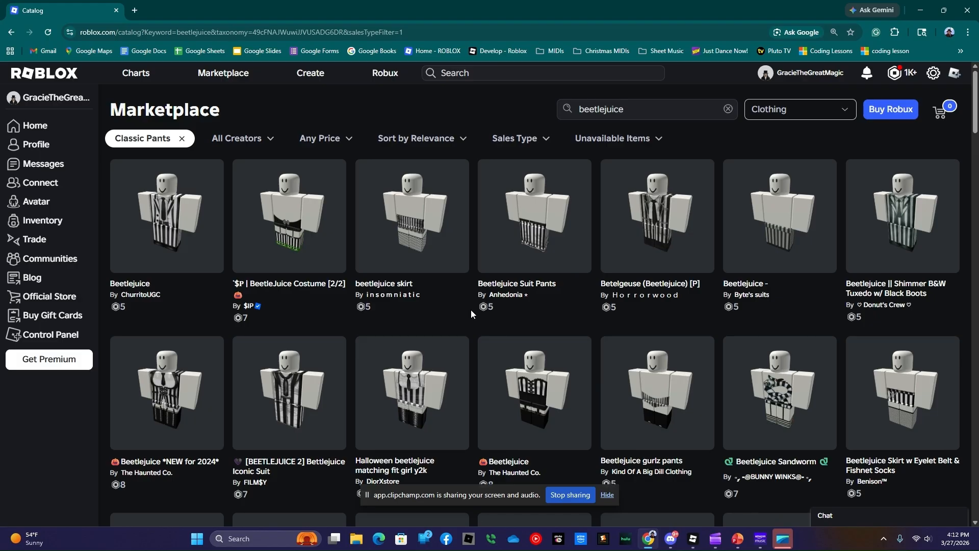
Step: Open the first Beetlejuice classic pants item, the striped suit, and copy the asset ID from its page address
left_click(188, 215)
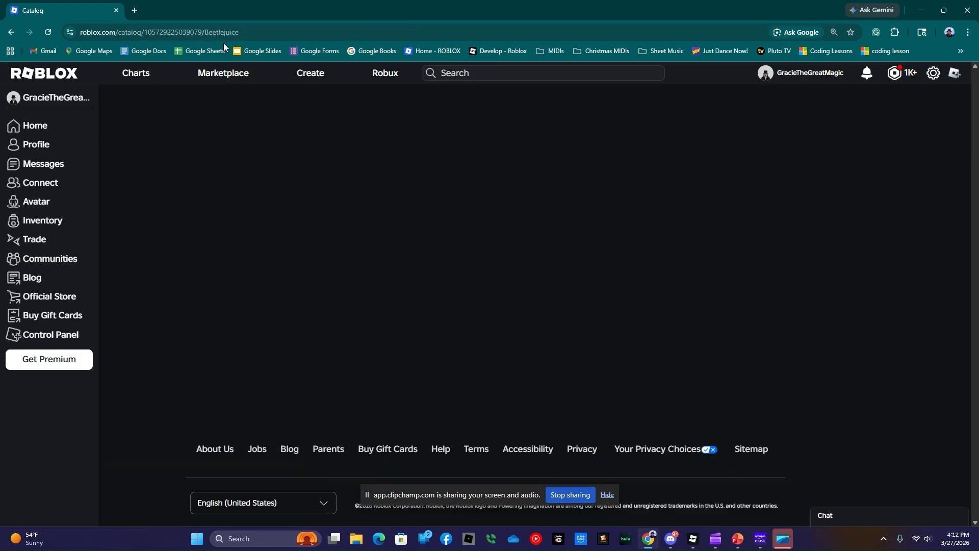
left_click_drag(143, 32, 203, 36)
right_click(208, 32)
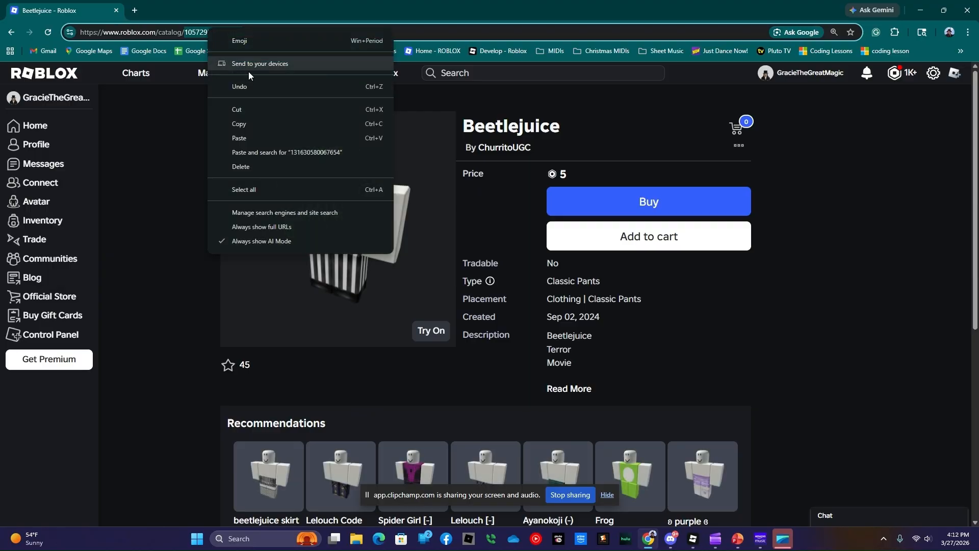
left_click(250, 123)
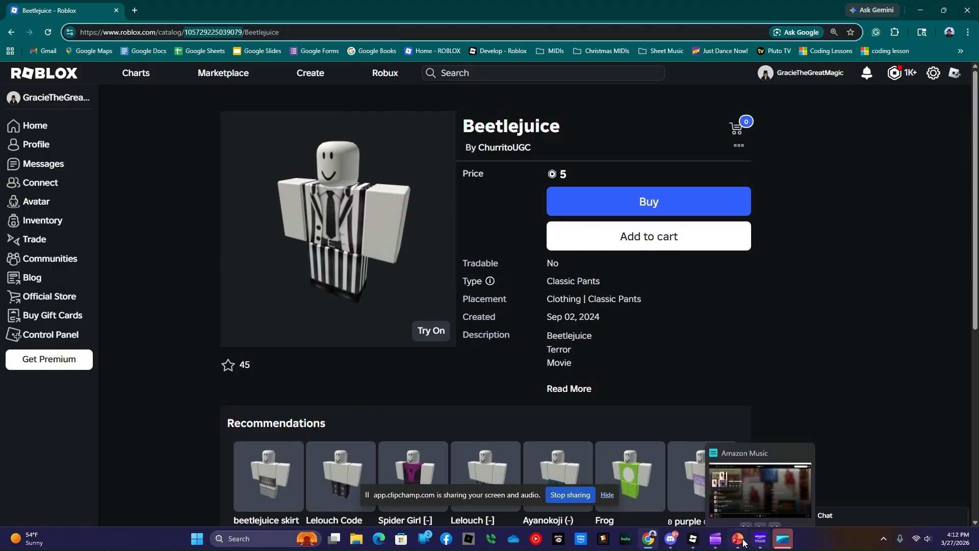
Step: Switch to Roblox Studio, set the pants template of the Beetlejuice rig's pants to the copied asset ID, and select the rig's shirt object
left_click(693, 538)
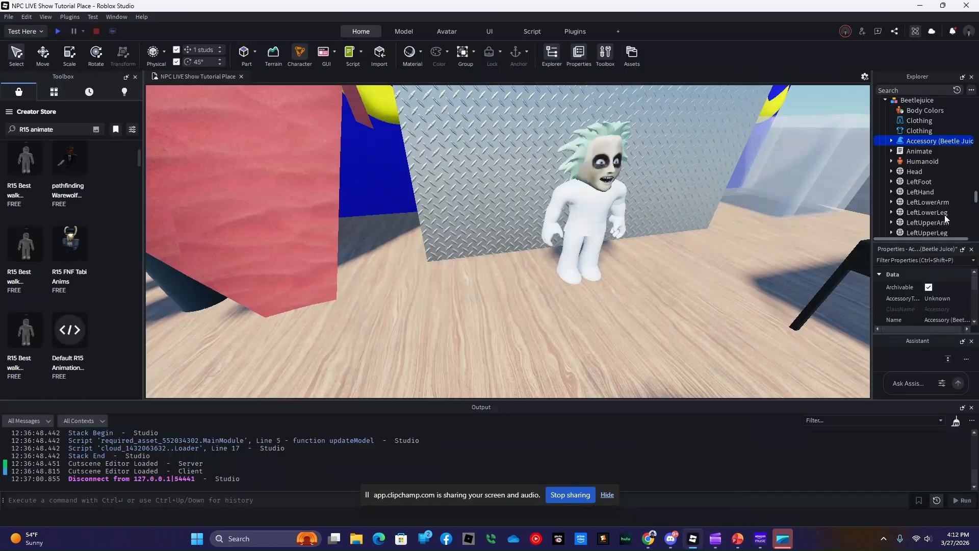
left_click(918, 122)
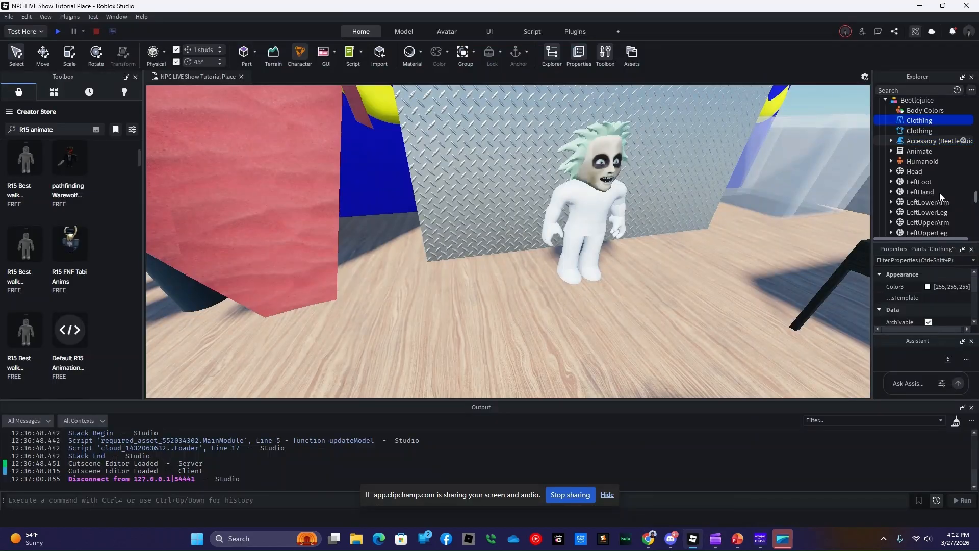
left_click(943, 295)
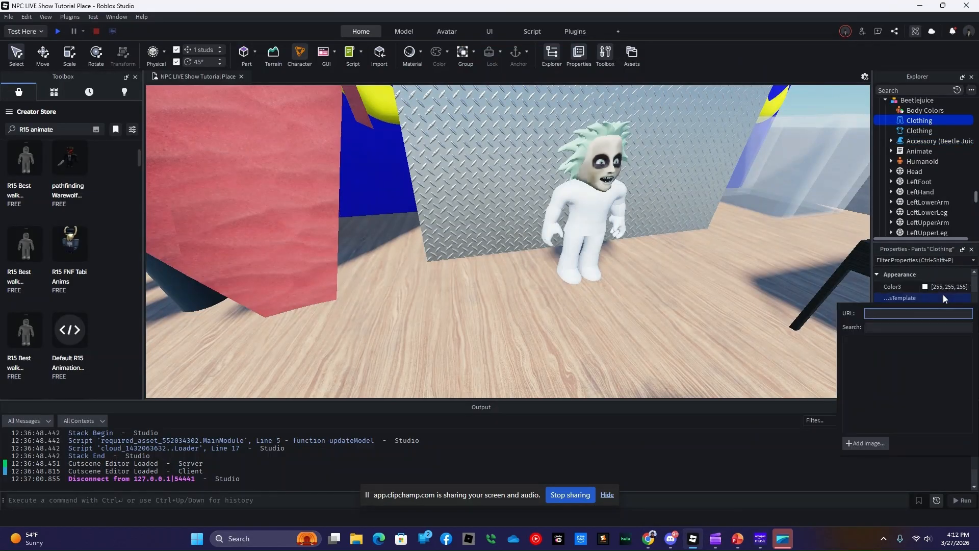
key("ctrl+v")
key("Return")
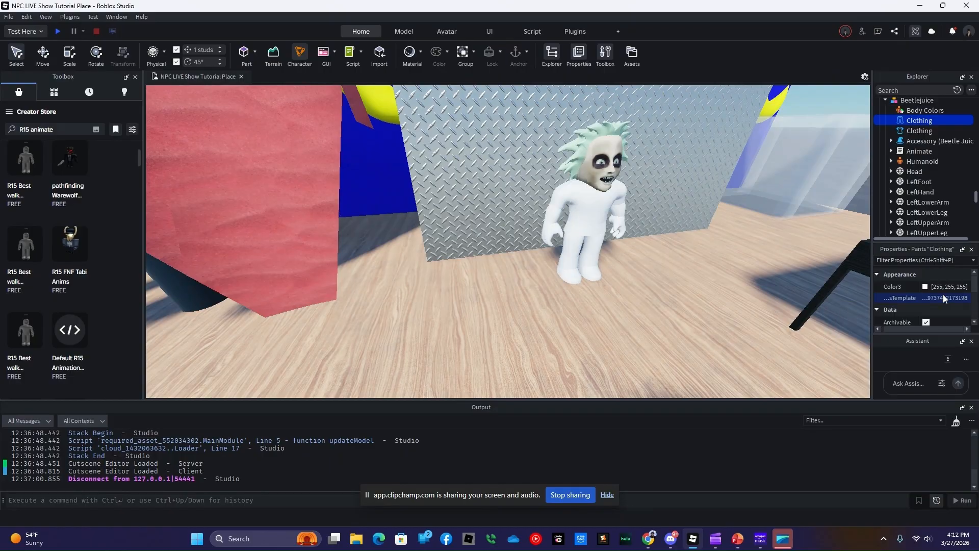
left_click(920, 131)
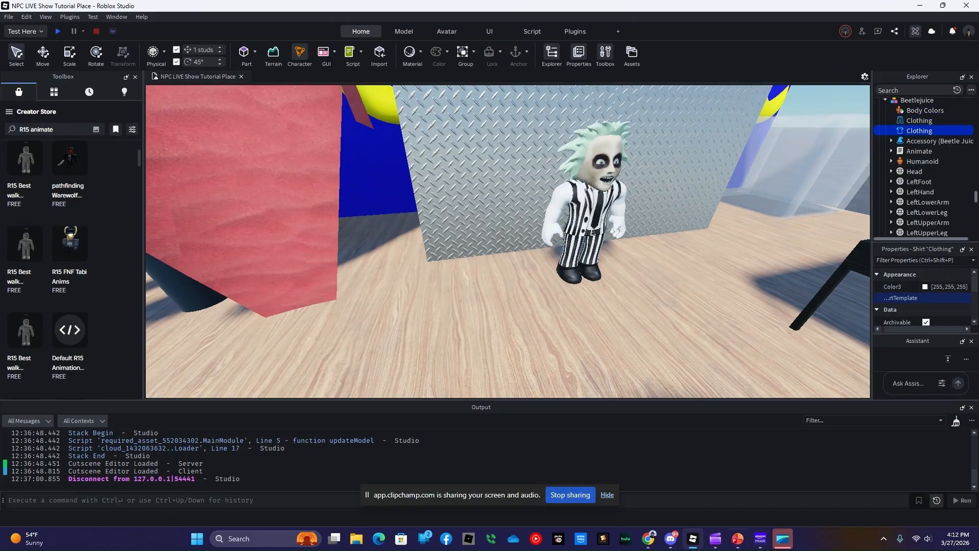
Step: Switch to Google Chrome, return to the beetlejuice search results and change the category filter to Classic Shirts
left_click(649, 538)
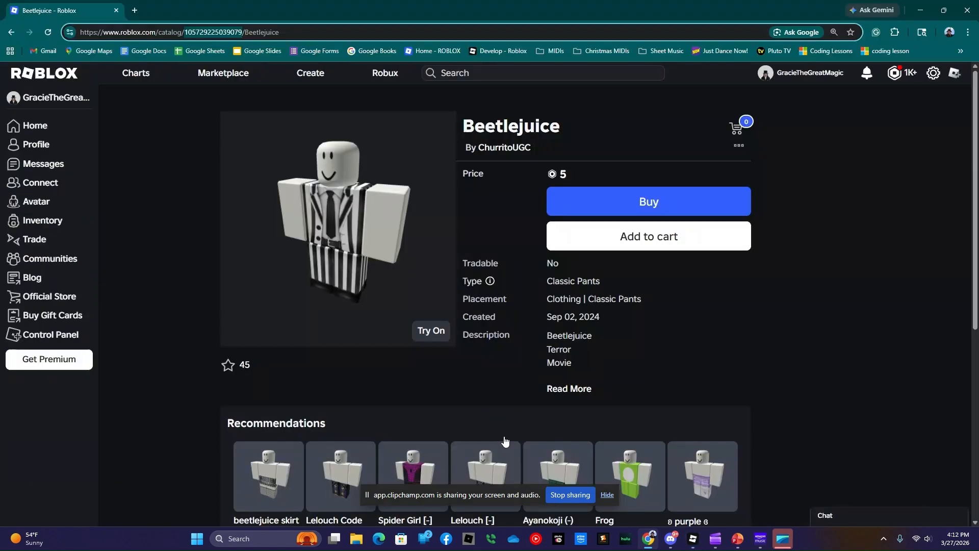
left_click(9, 31)
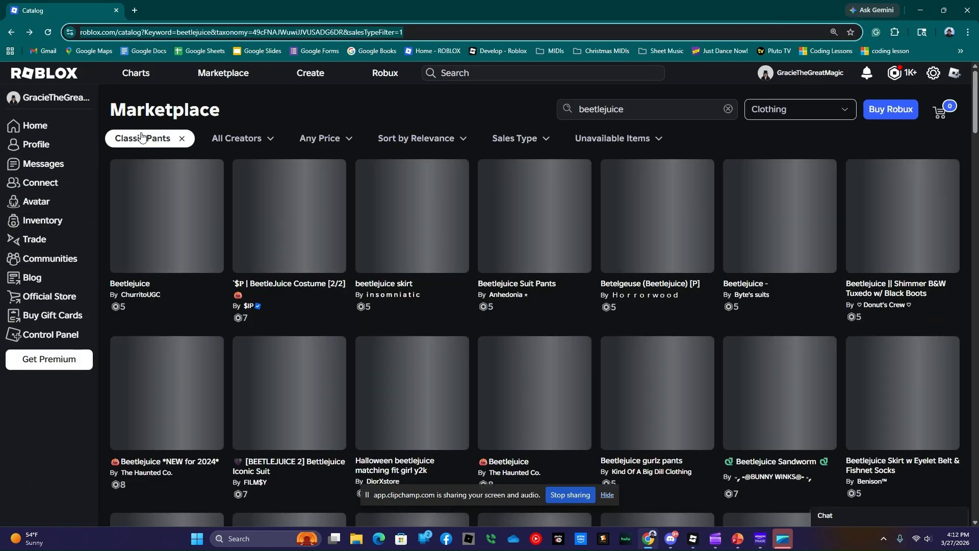
left_click(136, 137)
scroll(204, 397, "down", 4)
left_click(218, 342)
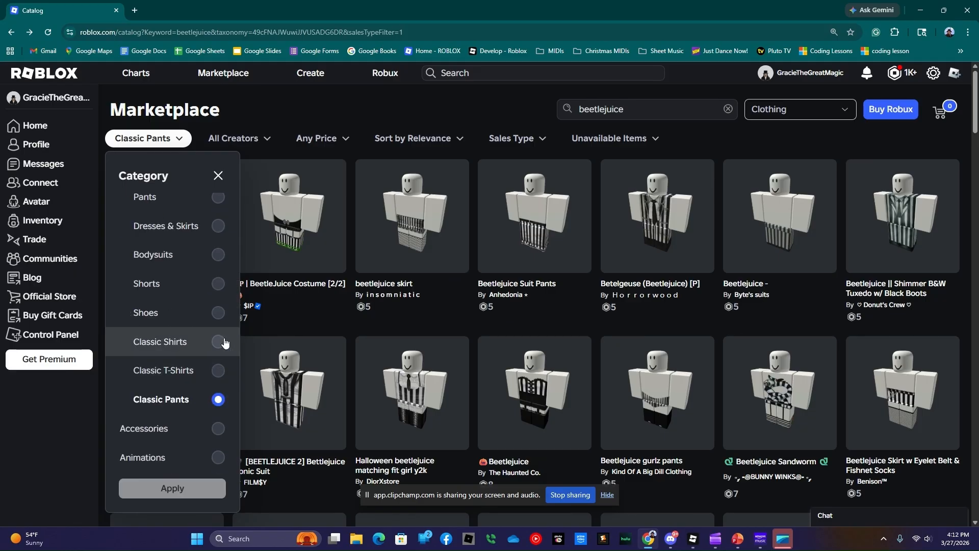
left_click(172, 488)
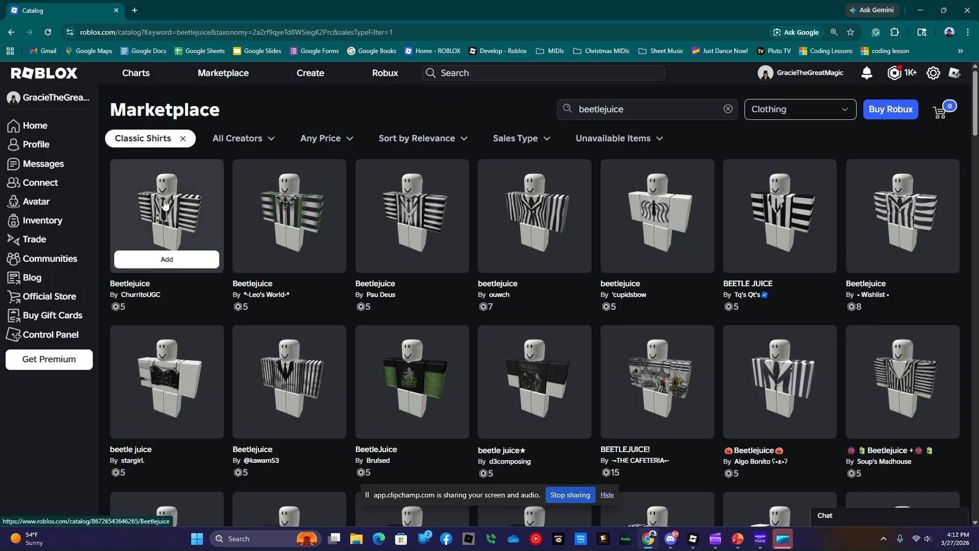
Step: Open the fourth beetlejuice classic shirt, the wavy striped suit jacket priced 7, and copy the asset ID from its page address
left_click(515, 202)
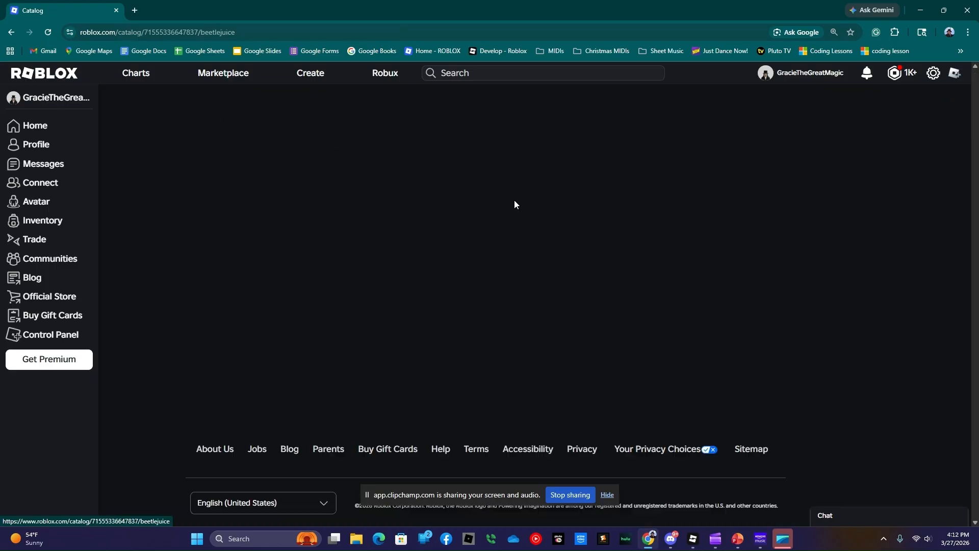
left_click_drag(143, 32, 198, 34)
right_click(197, 34)
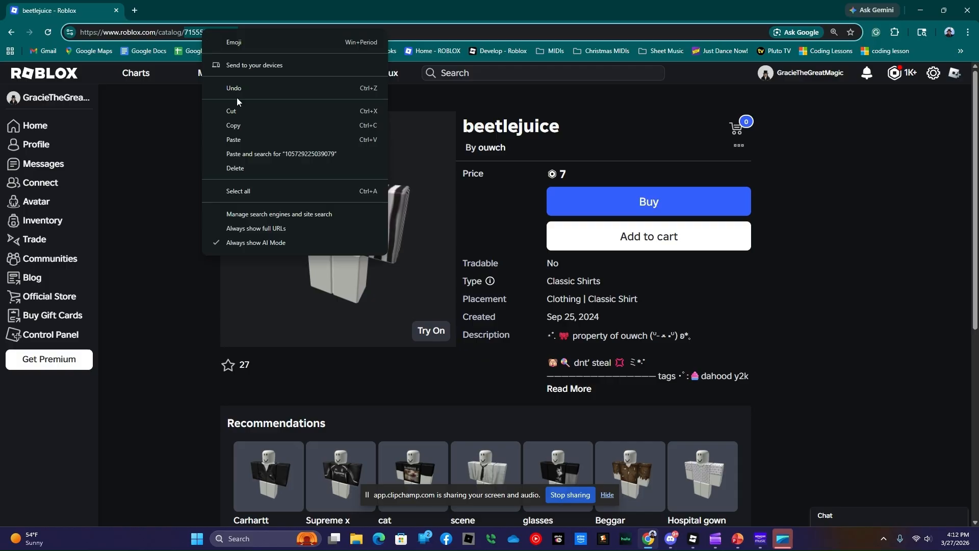
left_click(244, 127)
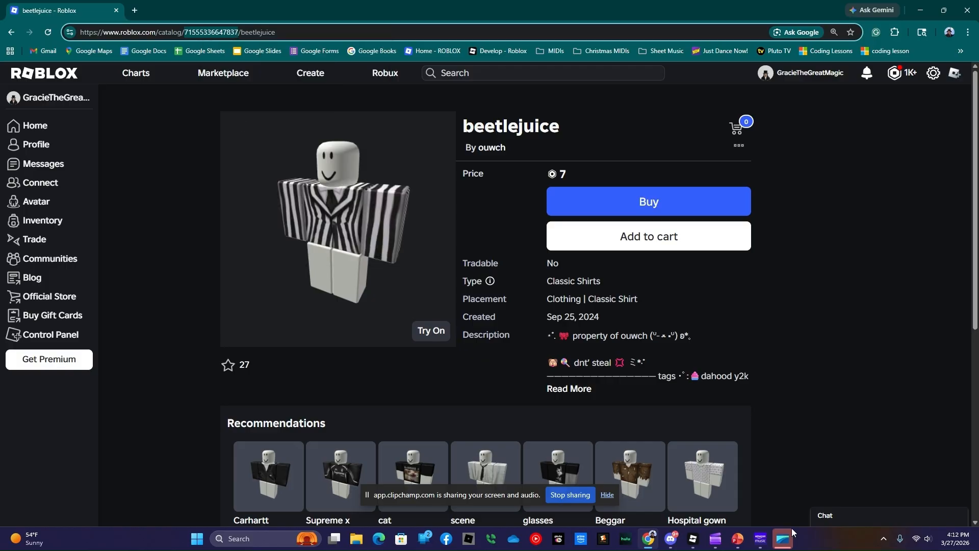
Step: Switch to Roblox Studio and set the shirt template of the Beetlejuice rig's shirt to the copied asset ID
left_click(692, 539)
left_click(936, 300)
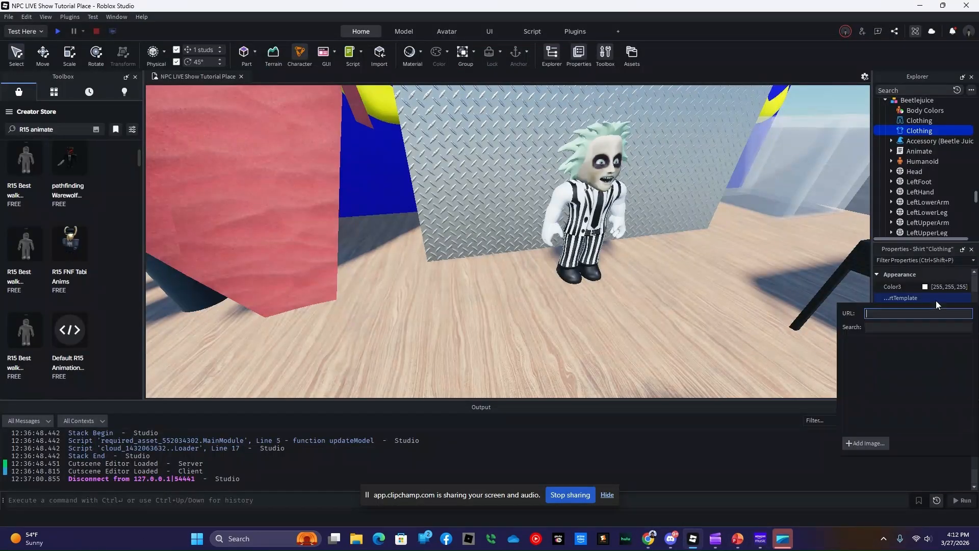
key("ctrl+v")
key("Return")
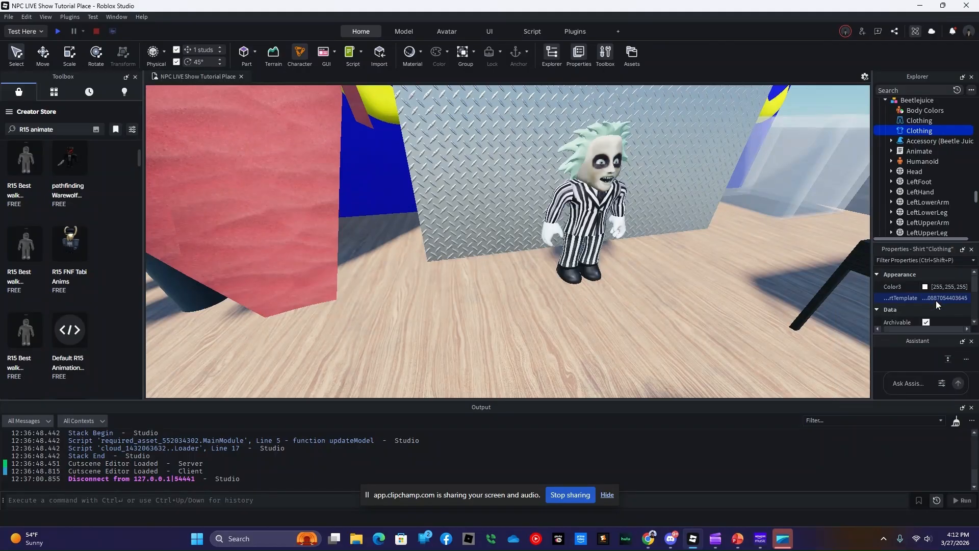
Step: Collapse and select the Beetlejuice model, and move it into the open compartment of the diamond plate box behind it
left_click(886, 99)
left_click(907, 101)
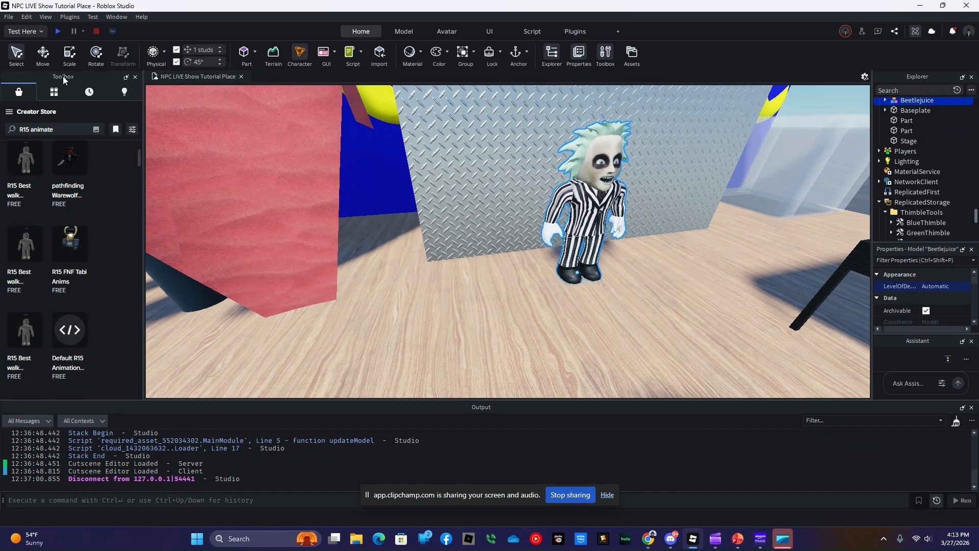
left_click(43, 59)
right_click_drag(749, 366, 754, 366)
left_click_drag(489, 211, 568, 211)
key("d")
right_click_drag(568, 246, 569, 248)
left_click_drag(533, 323, 573, 293)
right_click_drag(573, 293, 575, 293)
key("s")
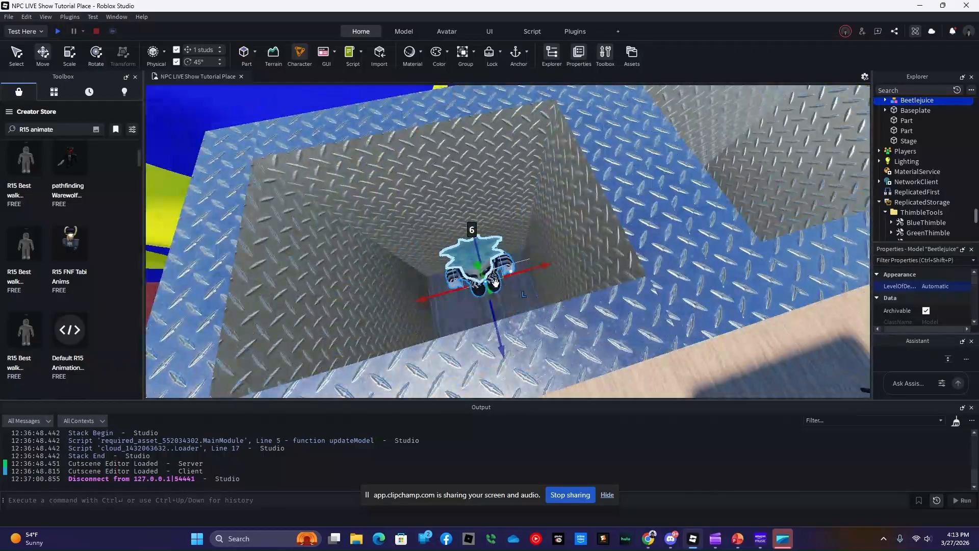
left_click_drag(493, 324, 499, 333)
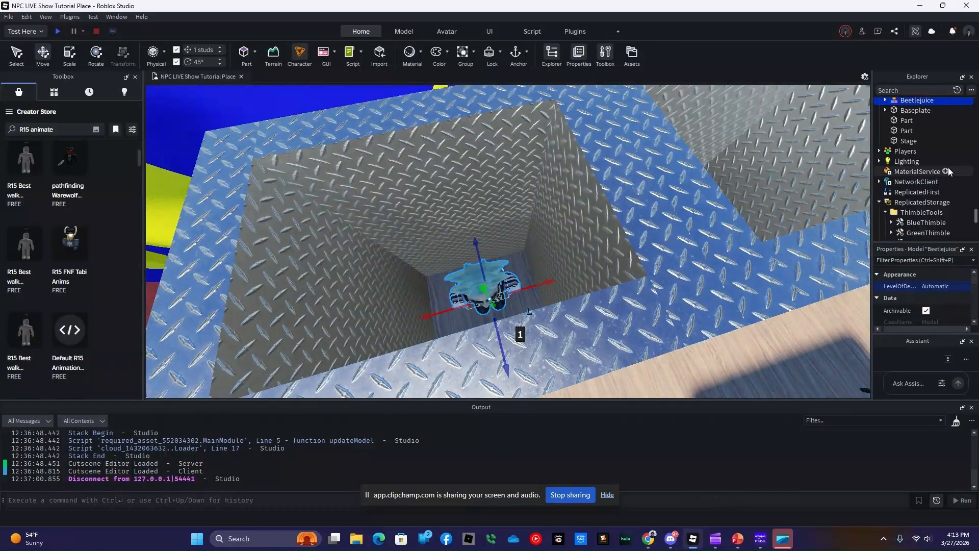
Step: Collapse the ThimbleTools folder, add a new folder to ReplicatedStorage and name it BeetlejuiceNPC
scroll(949, 171, "down", 2)
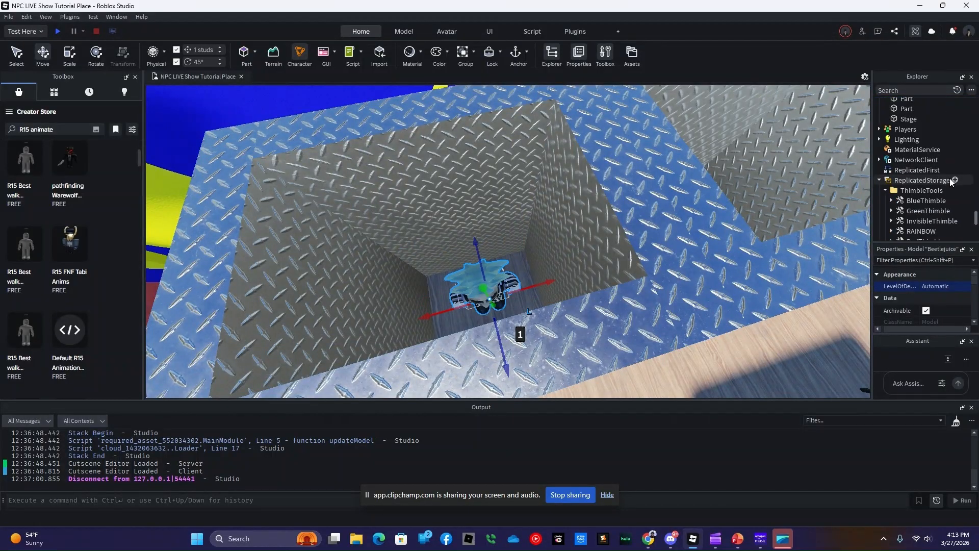
left_click(886, 190)
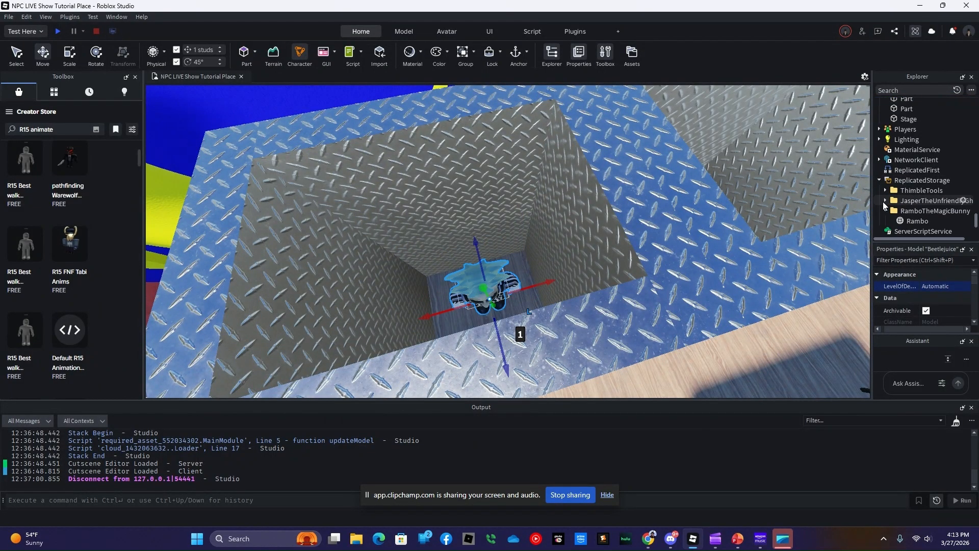
left_click(956, 180)
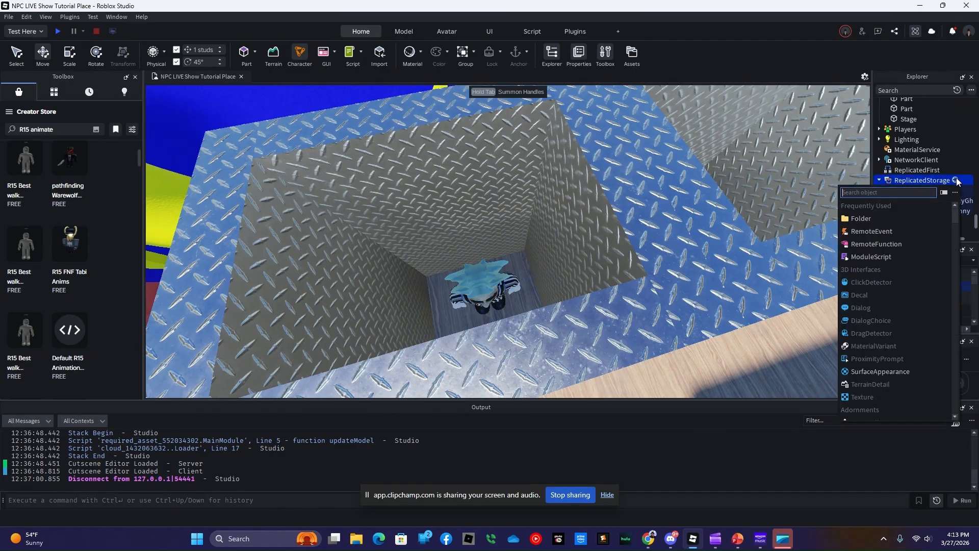
left_click(890, 218)
right_click(906, 188)
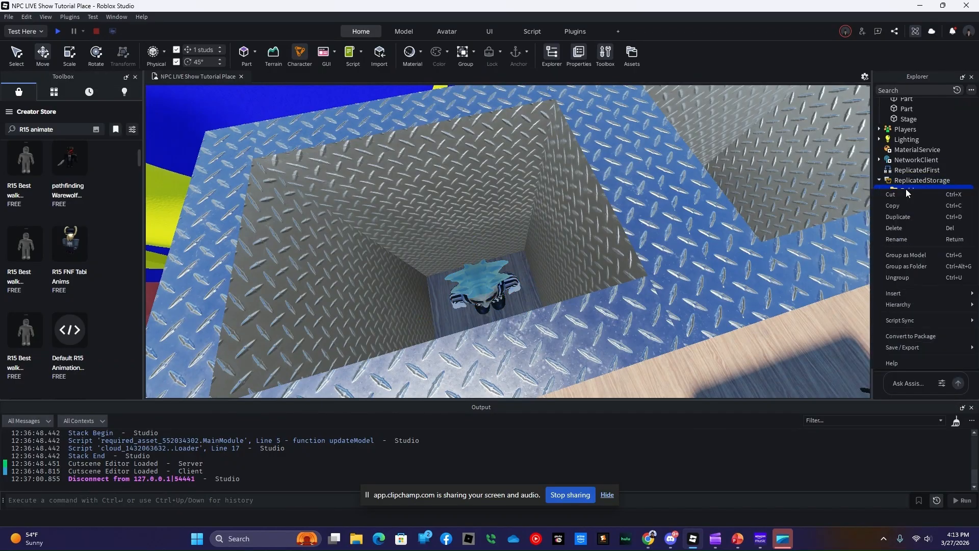
left_click(907, 240)
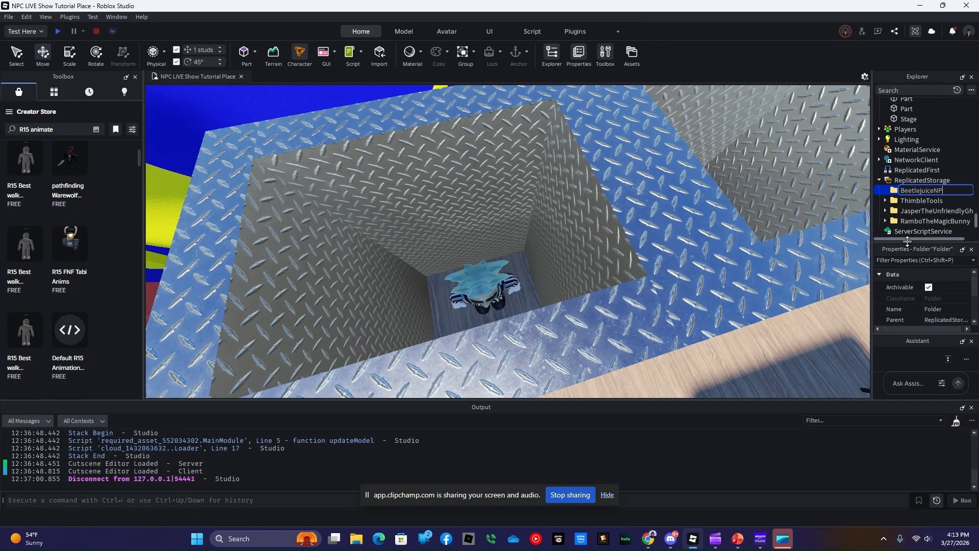
type("BeetlejuiceNPC")
key("Return")
Step: Move the Beetlejuice model from the workspace into the BeetlejuiceNPC folder and collapse the folder
scroll(933, 207, "down", 4)
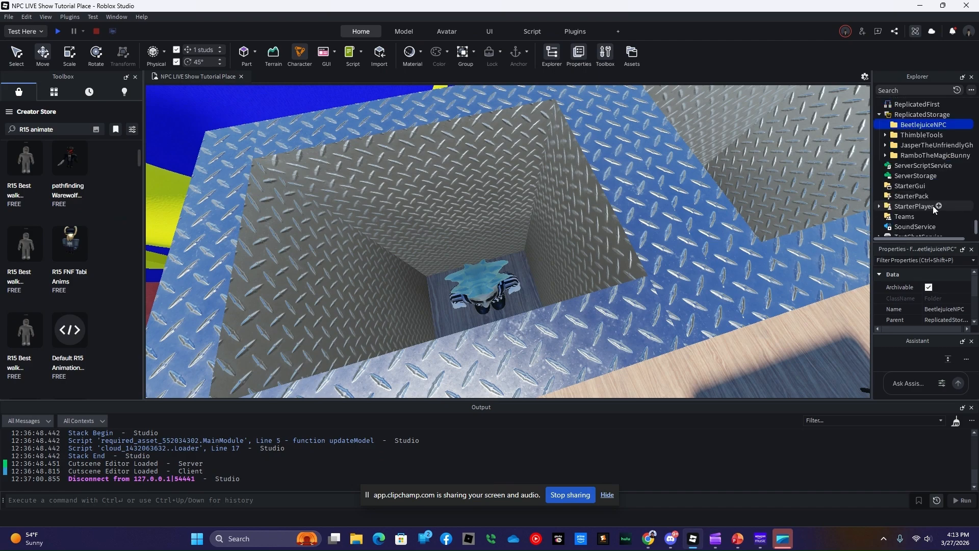
scroll(932, 206, "up", 6)
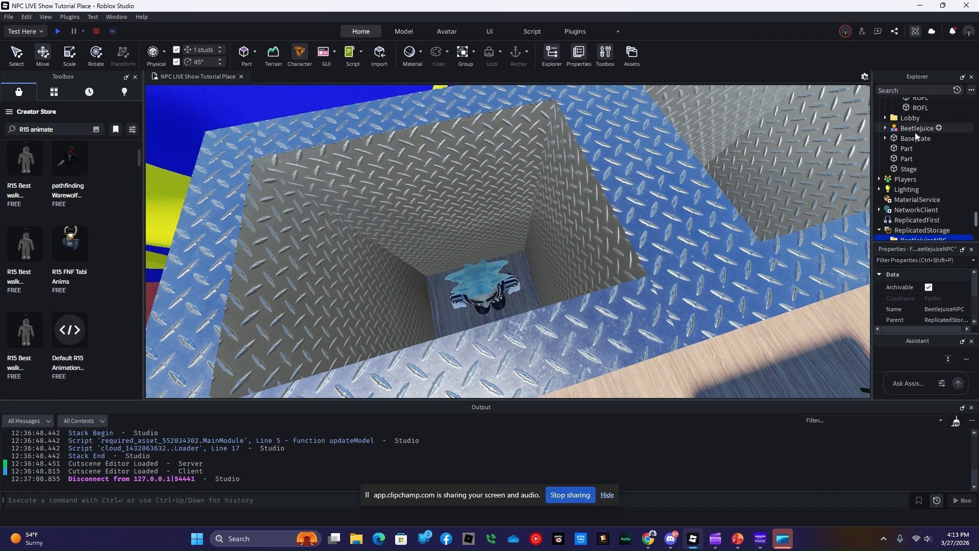
left_click_drag(915, 129, 918, 200)
left_click(886, 187)
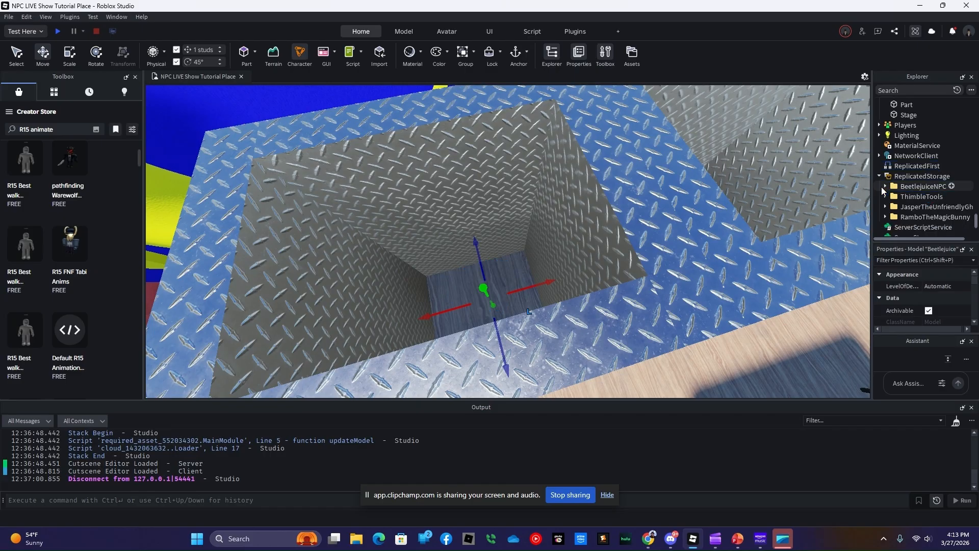
left_click(880, 176)
left_click(880, 177)
Step: Activate the Select tool and look over the stage props and the audience area as far as the red carpet's corner
scroll(927, 197, "up", 4)
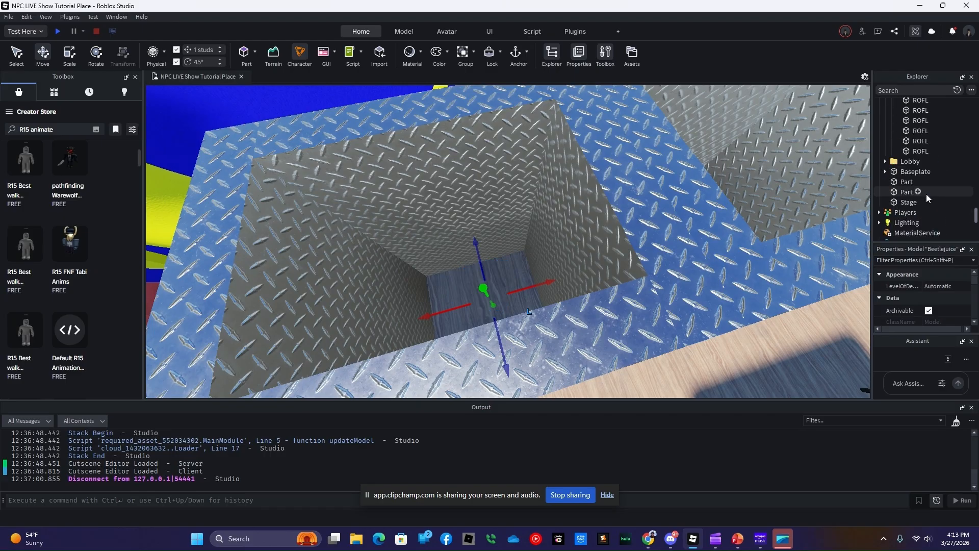
scroll(926, 194, "up", 5)
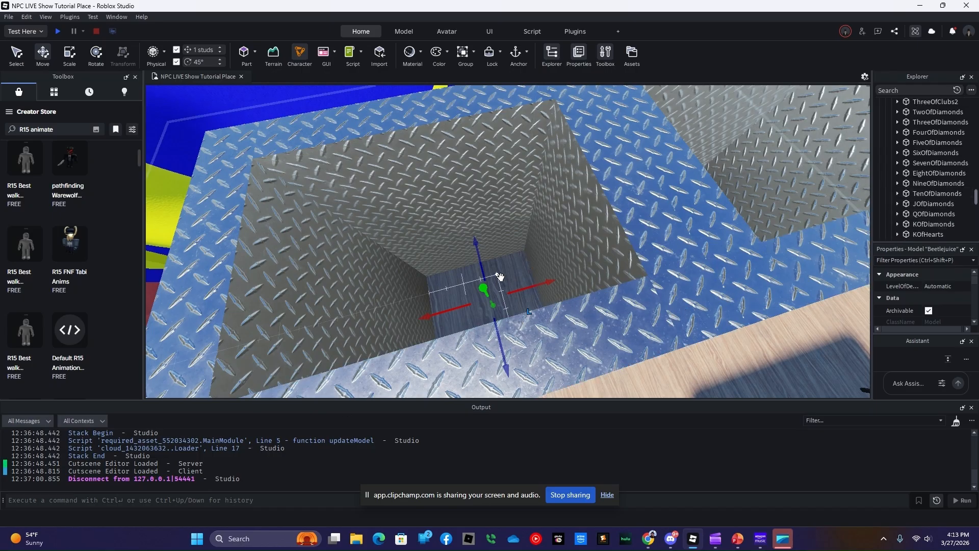
left_click(12, 60)
right_click_drag(378, 219, 375, 228)
key("w")
key("s")
right_click_drag(455, 268, 455, 268)
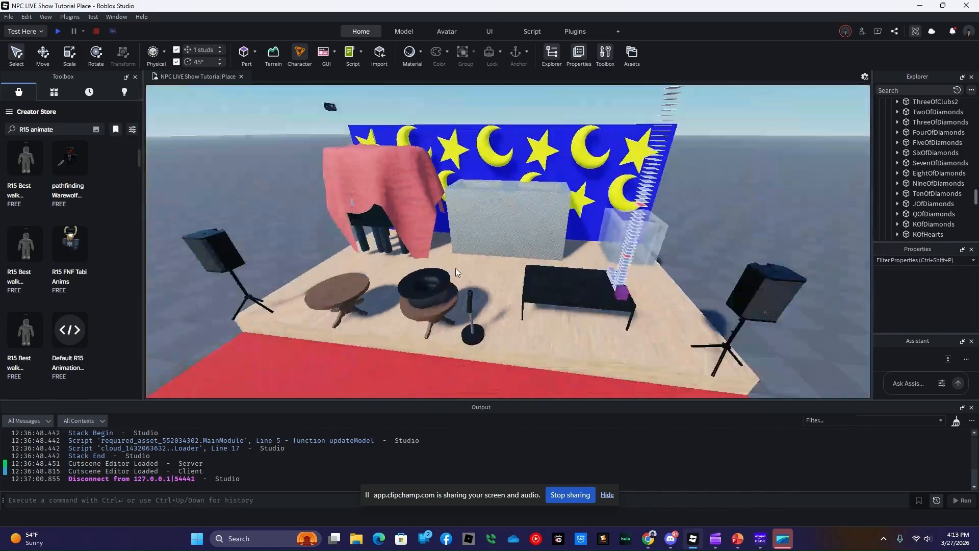
key("w")
key("d")
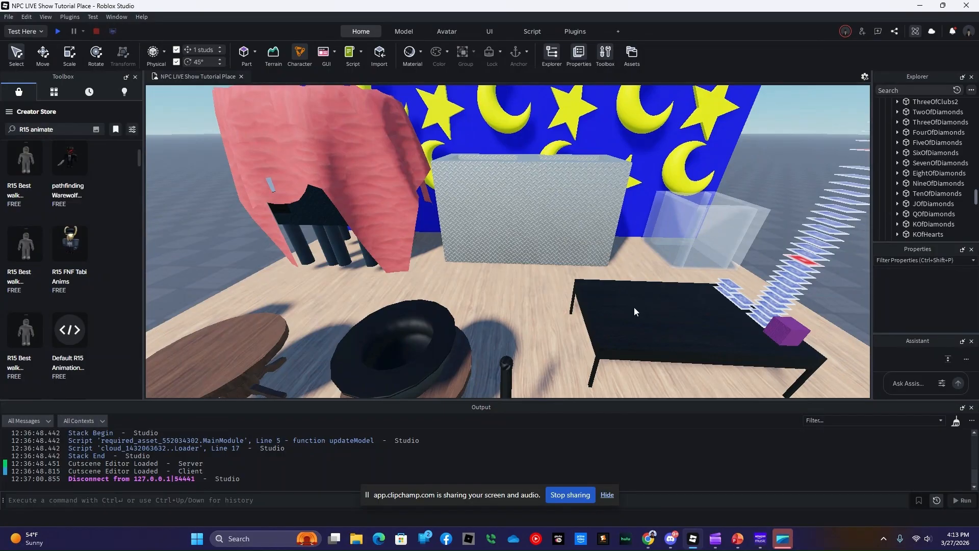
key("s")
right_click_drag(635, 307, 635, 307)
key("s")
key("w")
scroll(634, 307, "up", 3)
scroll(634, 307, "down", 3)
scroll(634, 307, "up", 4)
key("w")
scroll(634, 307, "up", 2)
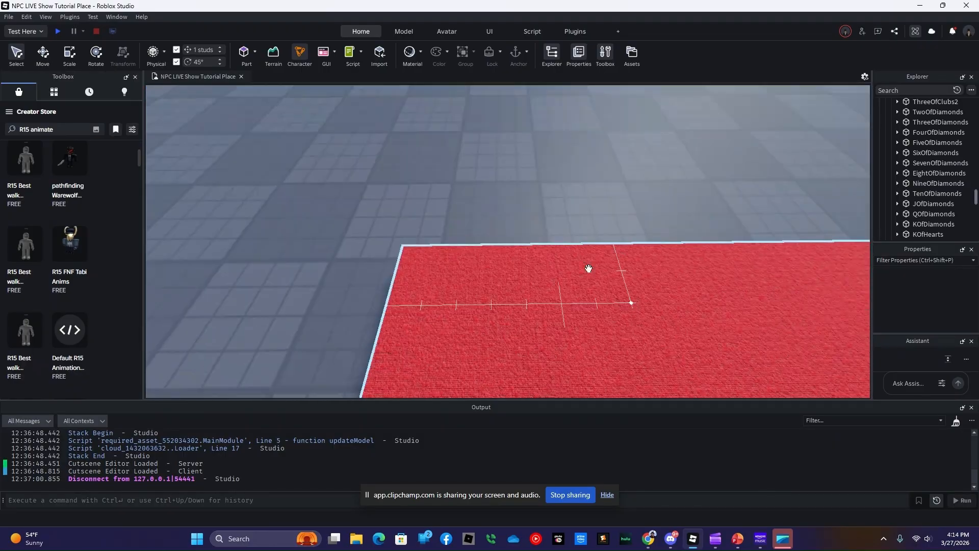
Step: Insert a block part at the red carpet's edge, colour it Really blue and set its material to Fabric
left_click(244, 52)
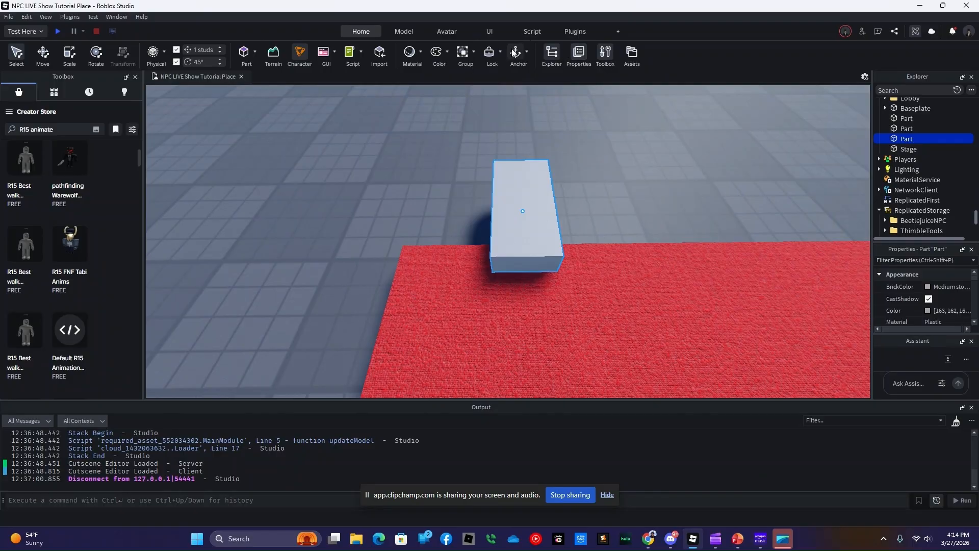
left_click(925, 284)
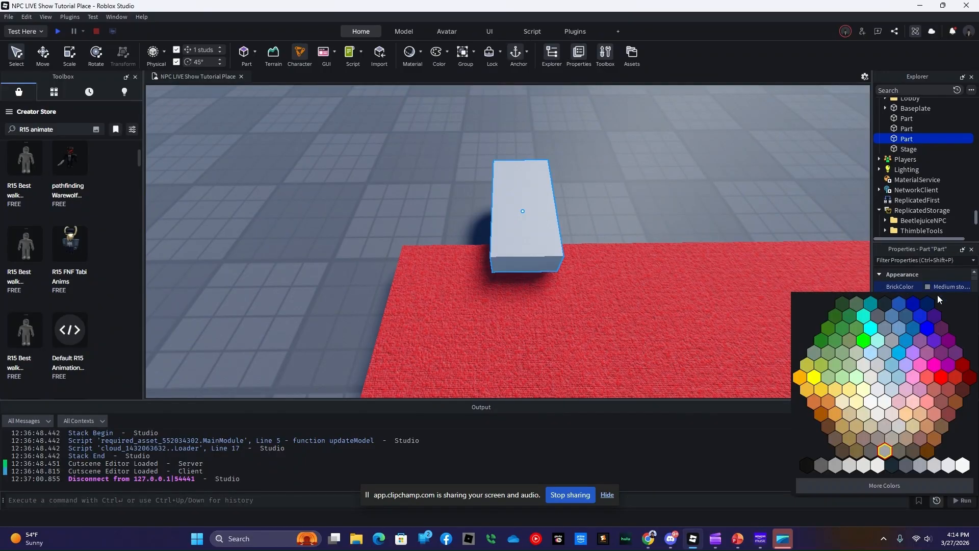
left_click(942, 323)
left_click(941, 323)
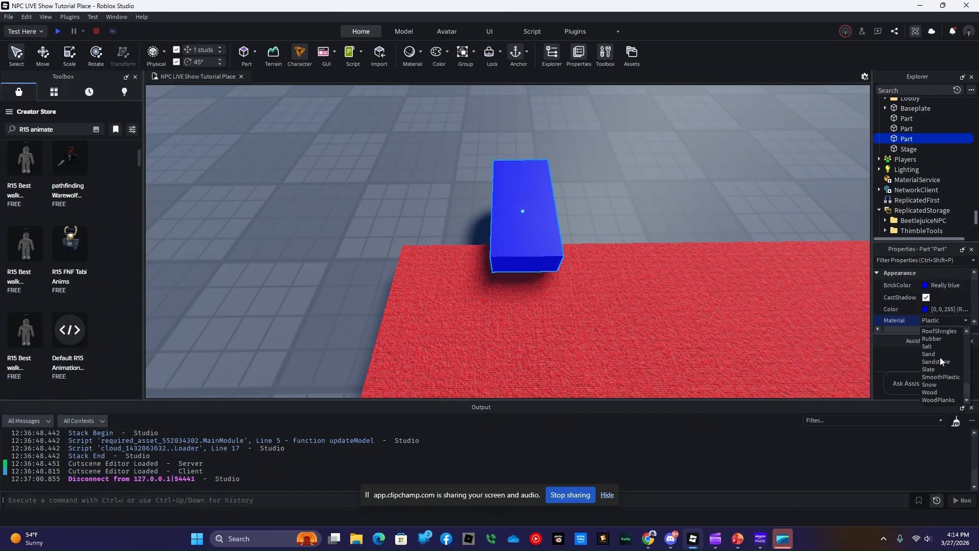
scroll(943, 372, "up", 6)
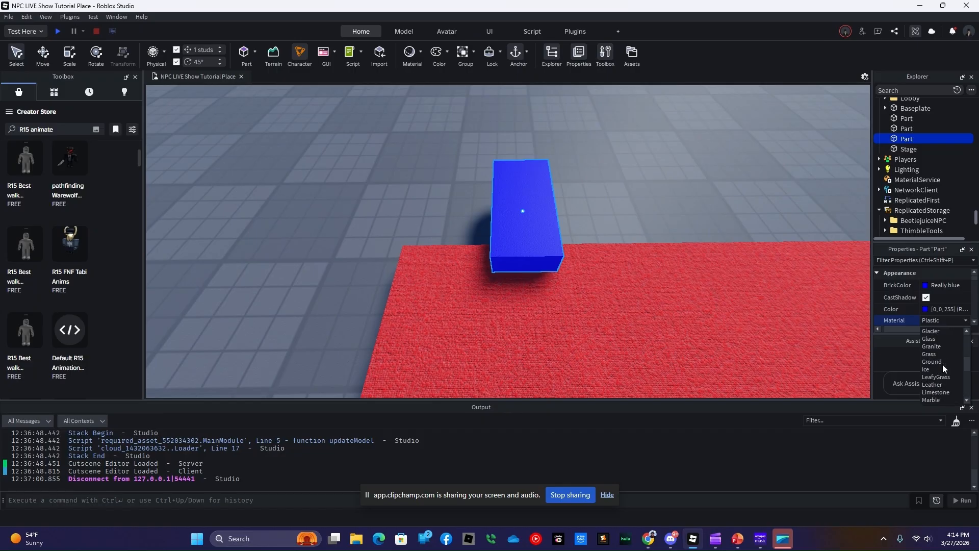
scroll(938, 357, "up", 3)
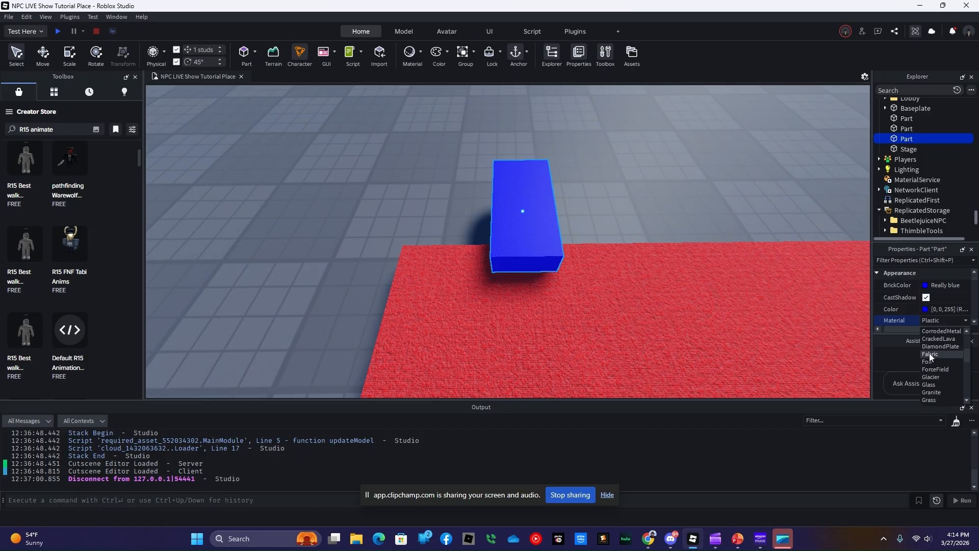
left_click(937, 357)
Step: Try to move the blue fabric part onto the red carpet's corner, first freehand and then with the Move tool
left_click_drag(532, 230, 479, 284)
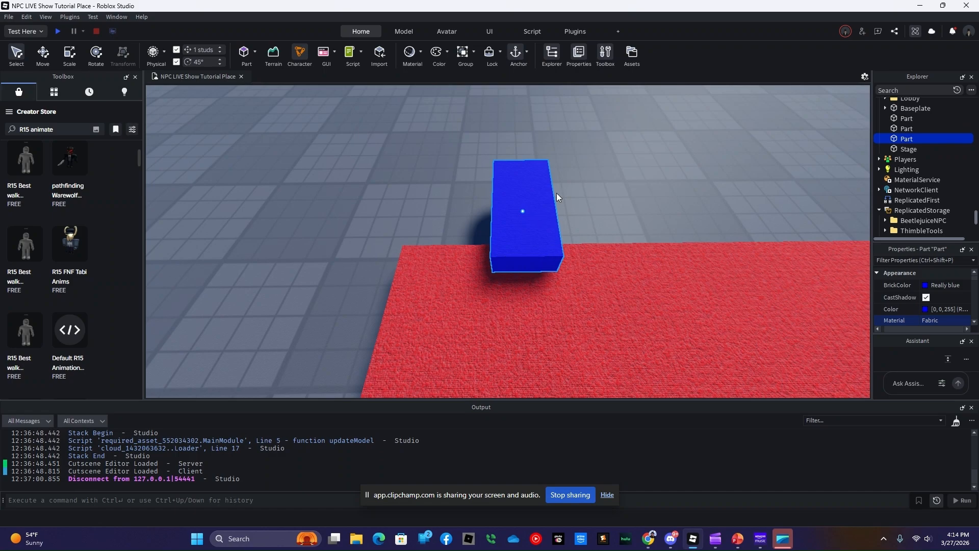
left_click_drag(529, 203, 492, 299)
right_click_drag(508, 241, 508, 242)
key("s")
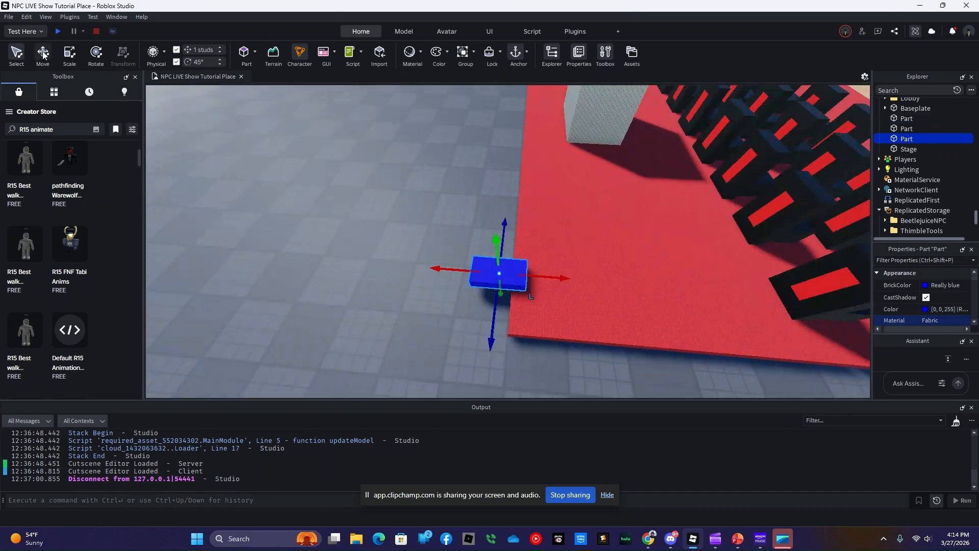
left_click_drag(546, 278, 627, 278)
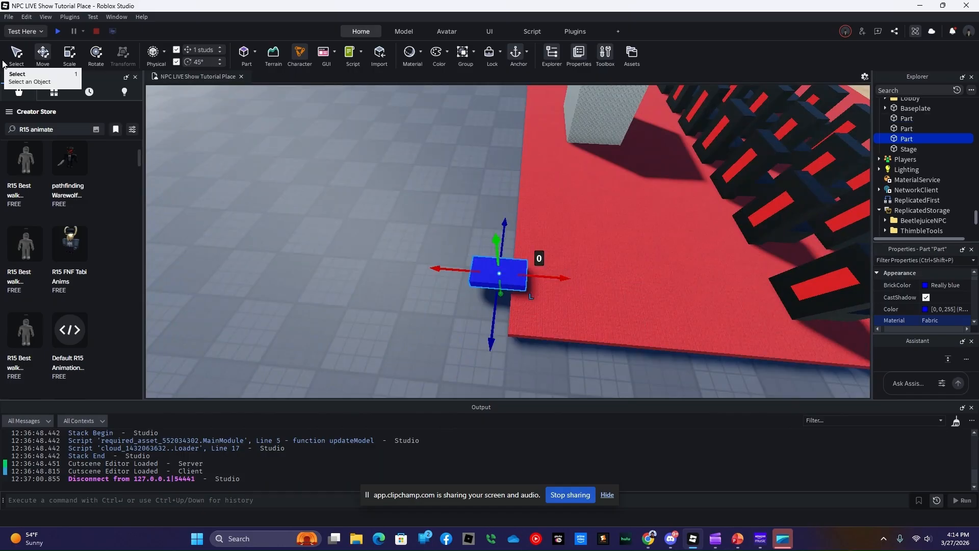
left_click(331, 269)
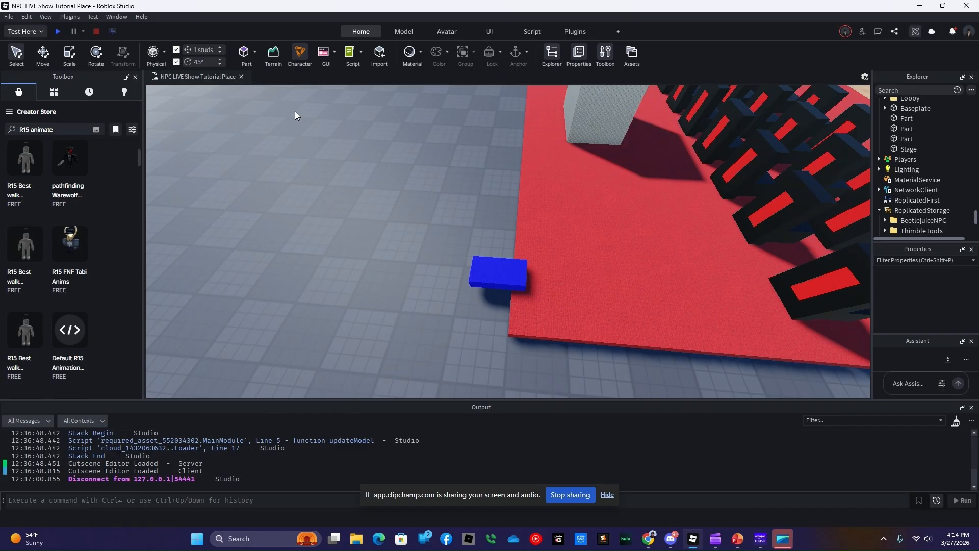
left_click(524, 271)
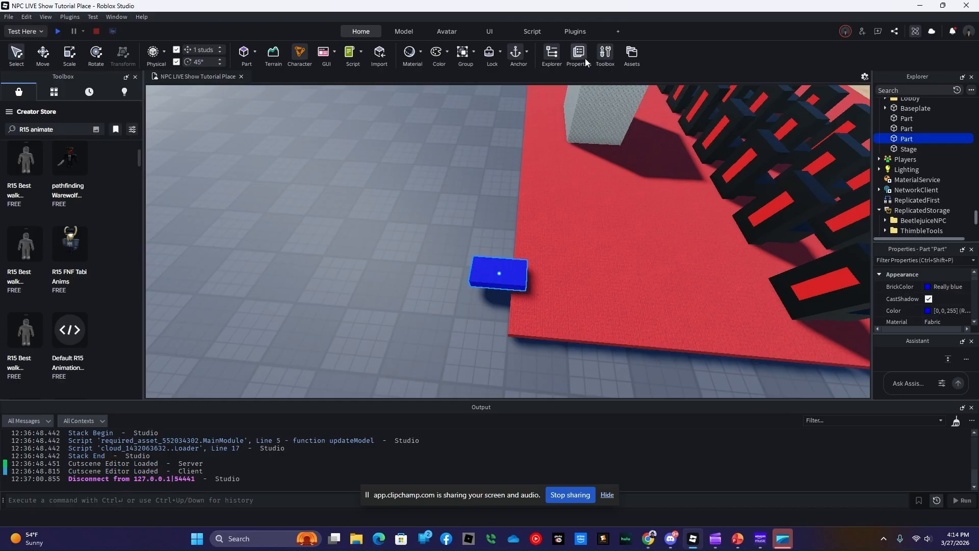
Step: Change the dragger mode to Geometric and move the blue part onto the red carpet's corner behind the audience
left_click(406, 32)
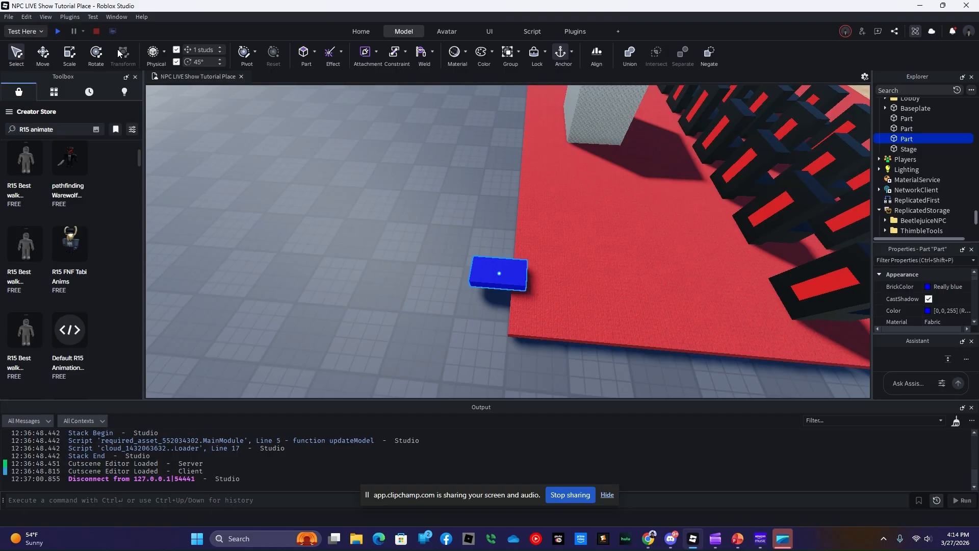
left_click(165, 52)
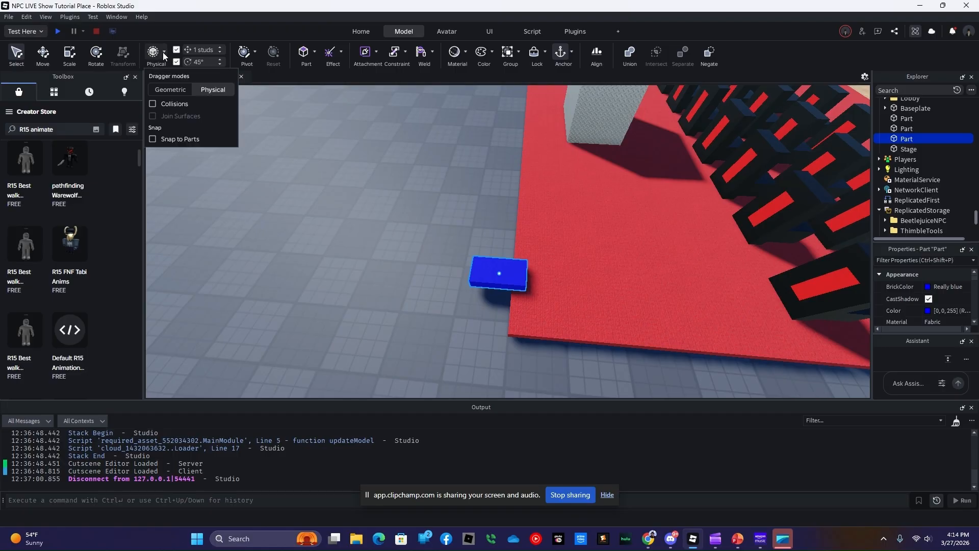
left_click(170, 89)
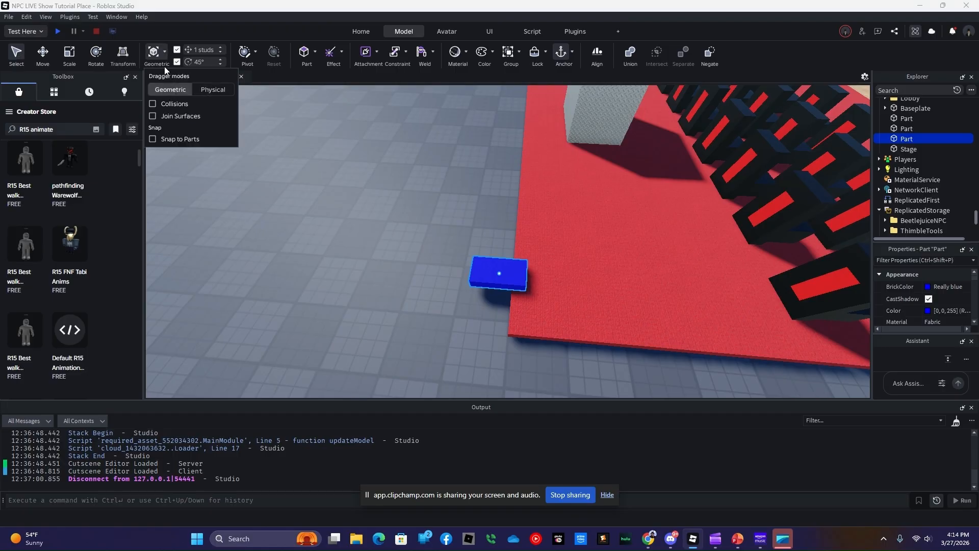
left_click(345, 29)
left_click(434, 280)
left_click_drag(496, 270, 541, 318)
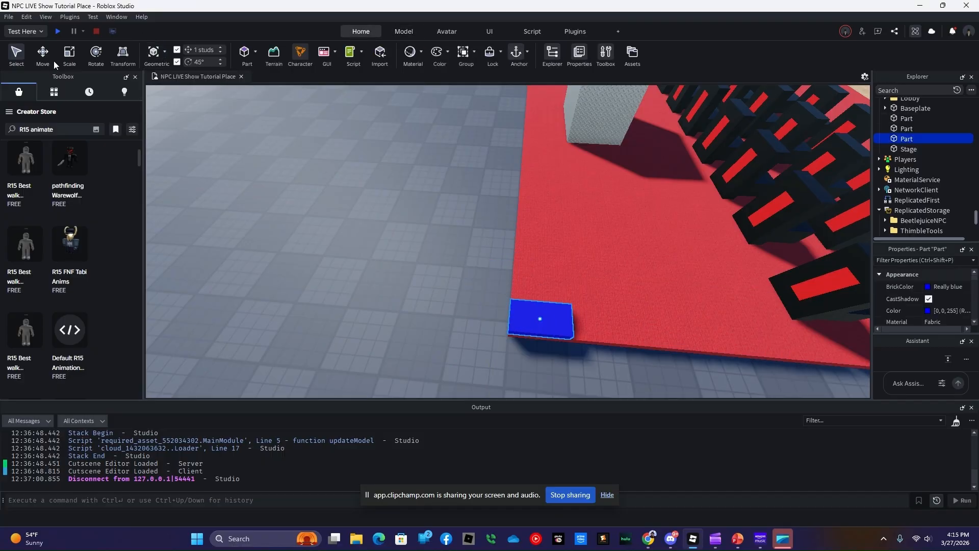
Step: Scale the blue part along the whole carpet edge behind the audience seats and raise it into a tall wall
right_click_drag(531, 334, 528, 335)
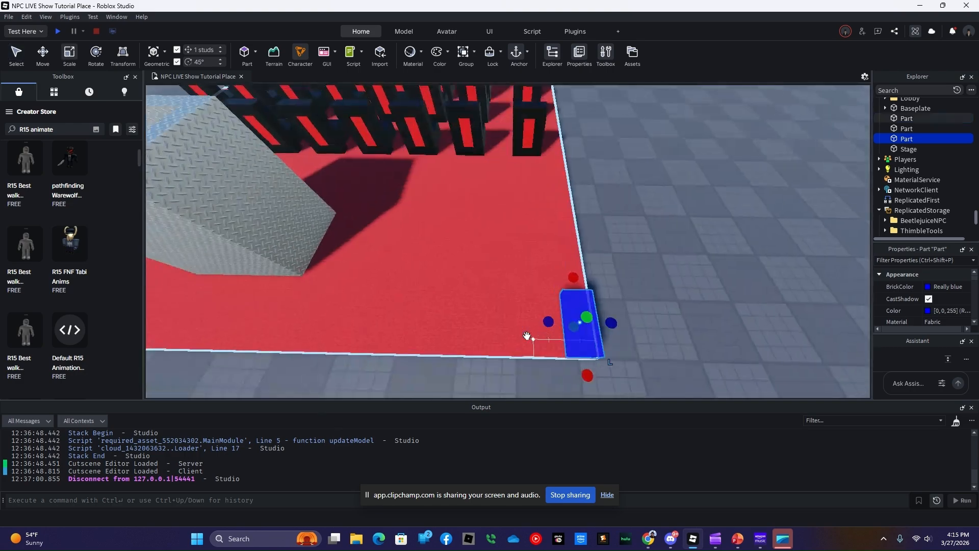
left_click_drag(550, 320, 446, 306)
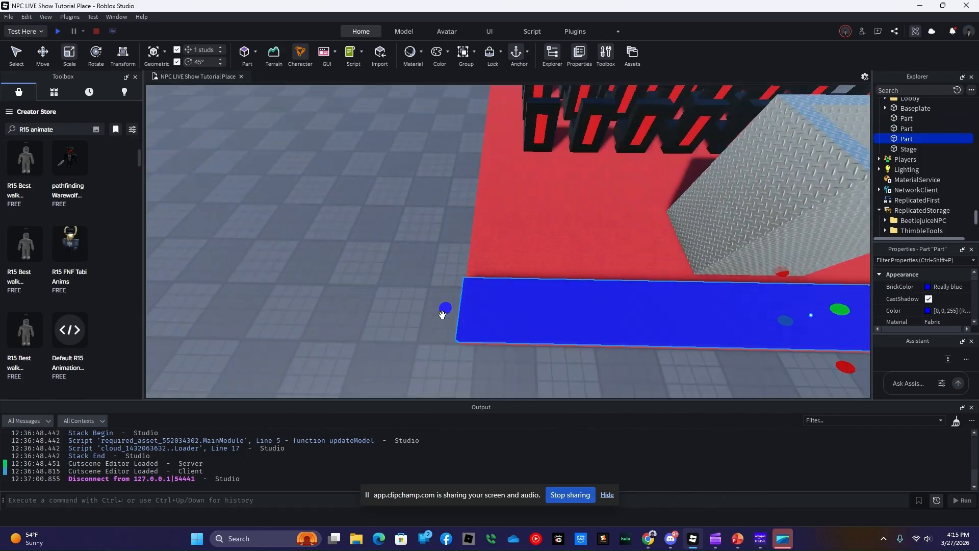
mouse_move(446, 306)
right_mouse_down()
mouse_move(427, 325)
mouse_move(463, 297)
right_mouse_up()
key("s")
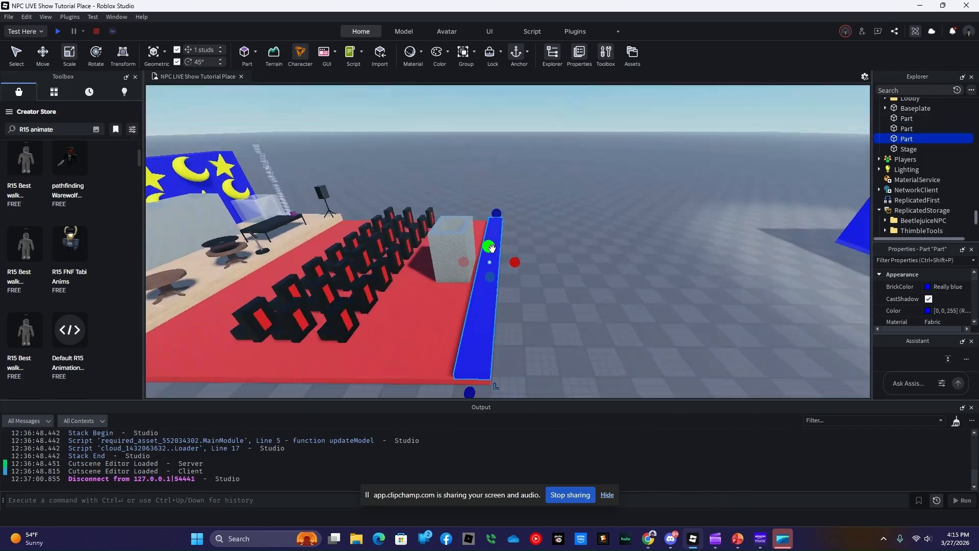
left_click_drag(490, 246, 485, 102)
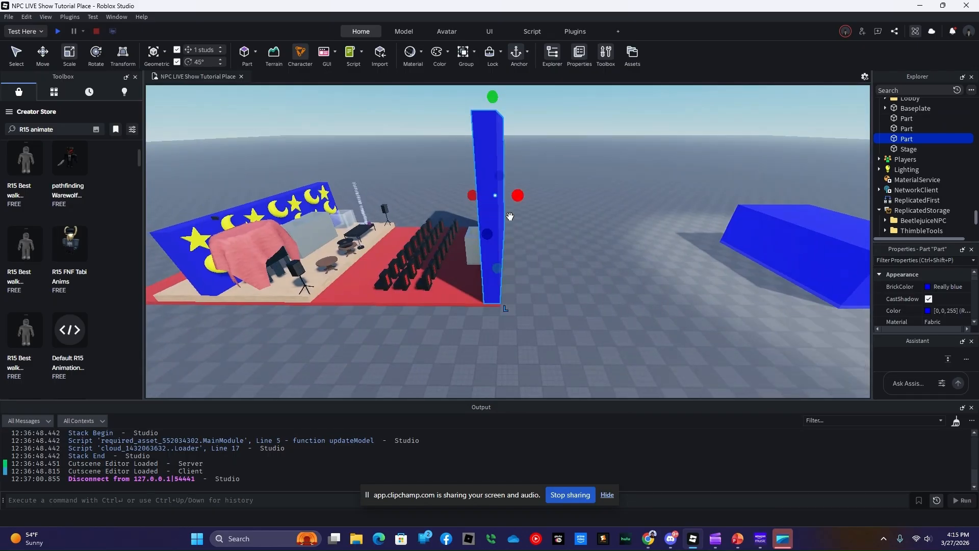
Step: Insert a new block part at the carpet corner beside the audience wall and anchor it
key("a")
key("a")
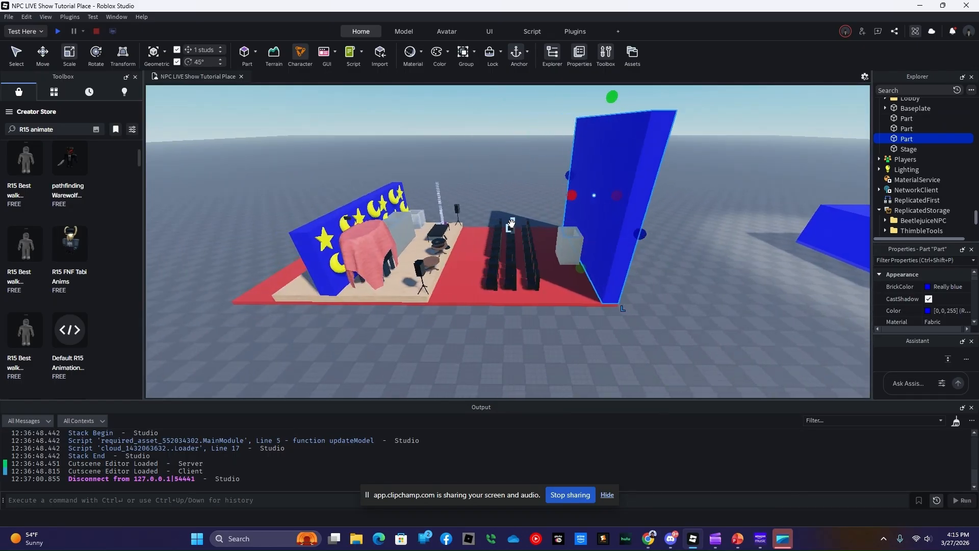
key("w")
key("w")
right_click_drag(413, 263, 413, 263)
key("w")
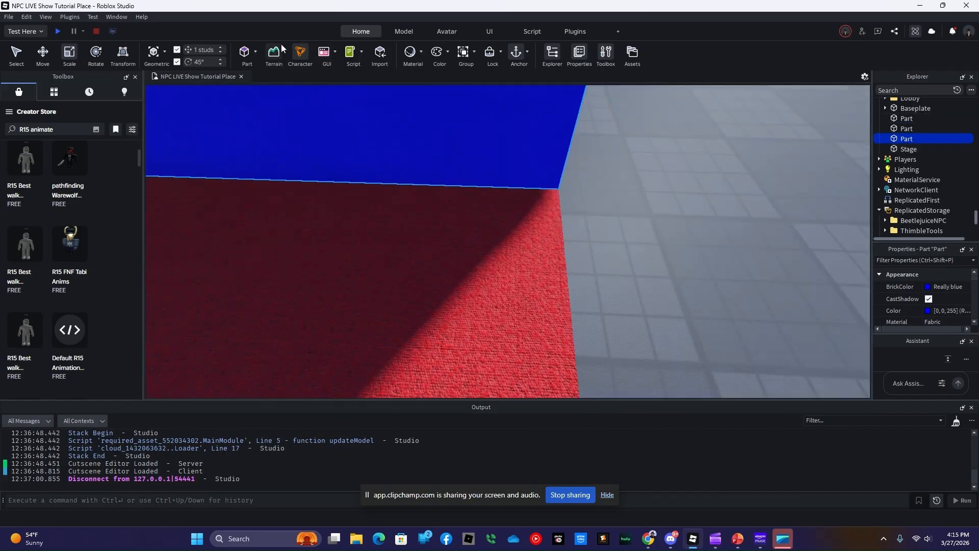
left_click(245, 53)
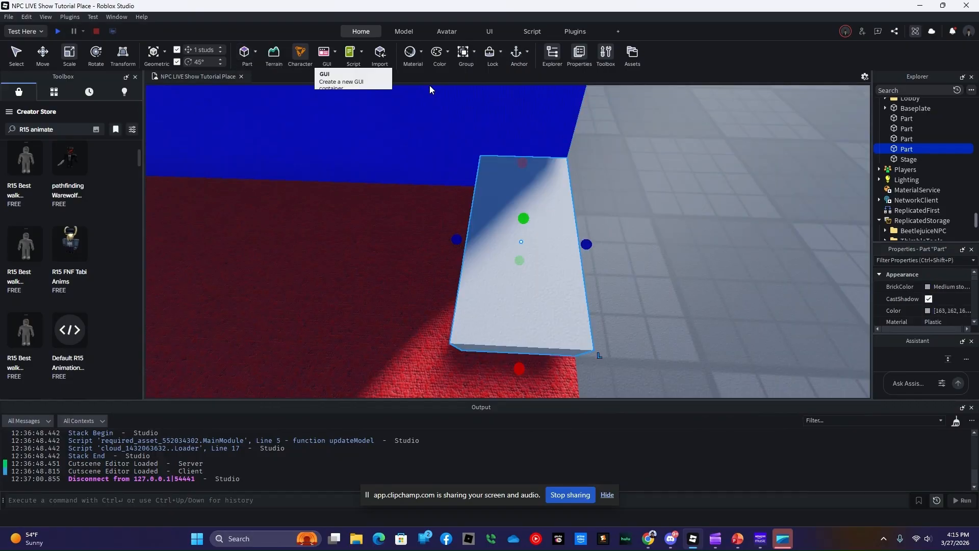
left_click(516, 51)
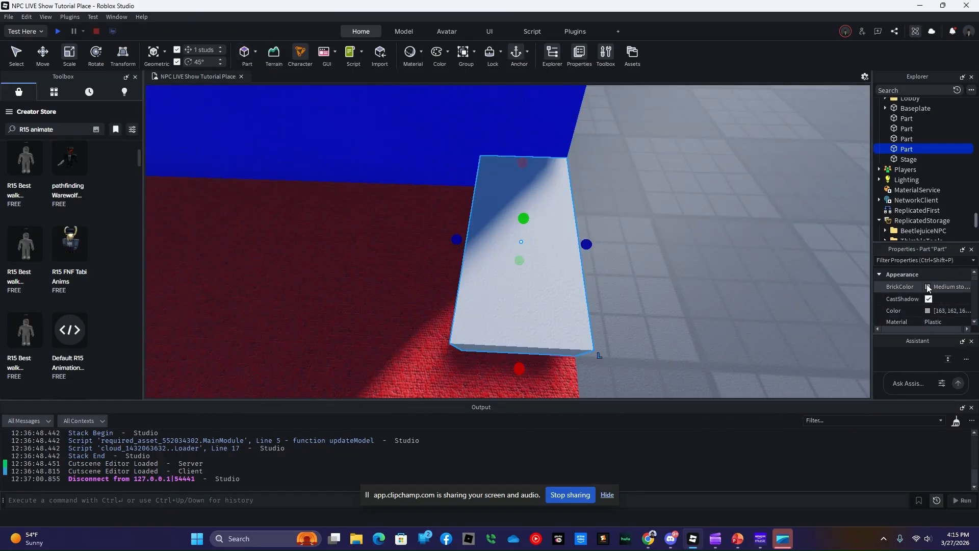
Step: Colour the new block at the audience wall's corner Really blue and set its material to Fabric
left_click(927, 287)
left_click(931, 326)
left_click(944, 320)
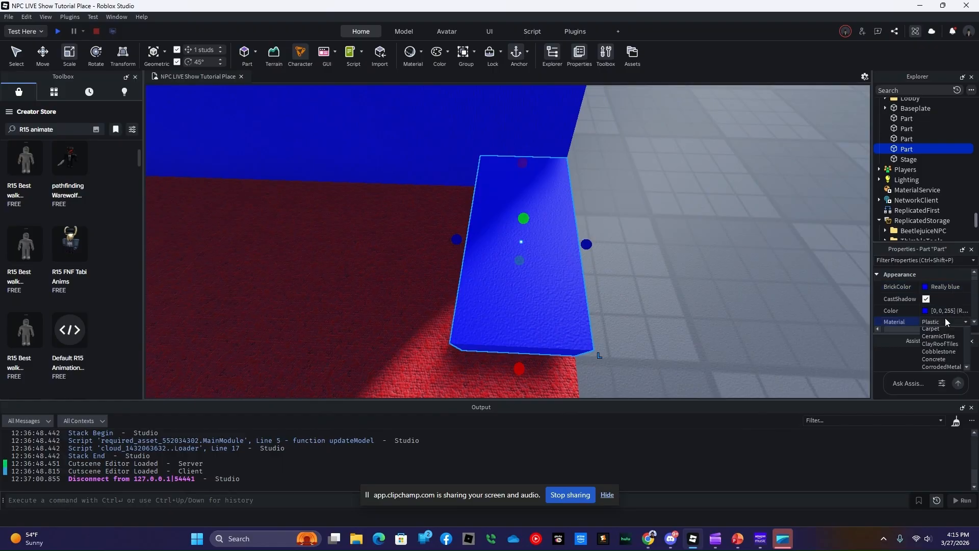
scroll(949, 368, "up", 3)
scroll(938, 352, "up", 2)
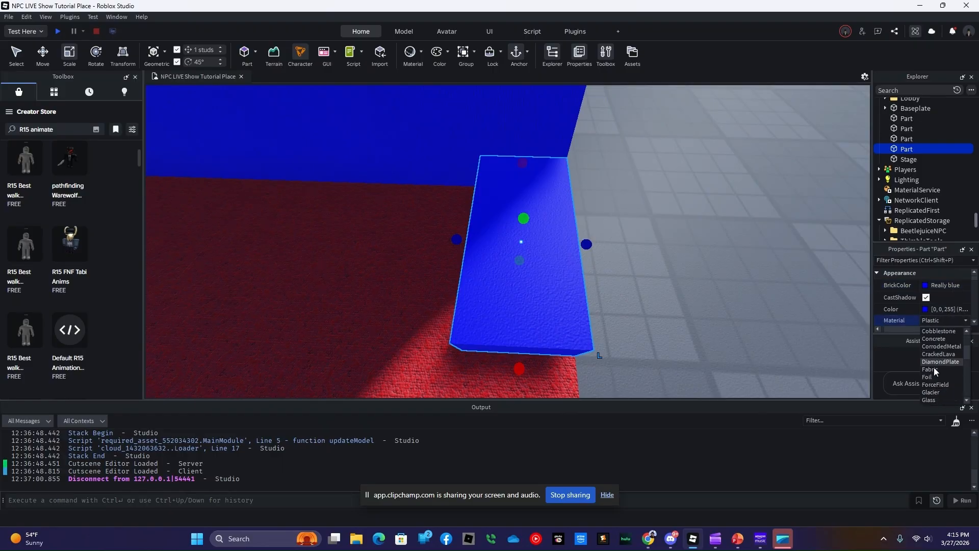
left_click(936, 370)
Step: Place the new blue block against the audience wall and stretch it into a low strip along the carpet's side
left_click_drag(524, 219, 524, 267)
right_click_drag(483, 258, 449, 255)
left_click_drag(428, 286, 493, 253)
left_click_drag(525, 295, 573, 328)
right_click_drag(553, 326, 573, 328)
key("d")
left_click_drag(572, 328, 502, 356)
key("d")
key("d")
right_click_drag(426, 323, 411, 330)
right_click(434, 320)
left_click(381, 346)
left_click(411, 330)
key("s")
left_click_drag(552, 304, 536, 305)
right_click_drag(418, 305, 417, 305)
Step: Adjust the audience wall's corner and shift the low blue strip outward to the red carpet's side edge
left_click(646, 157)
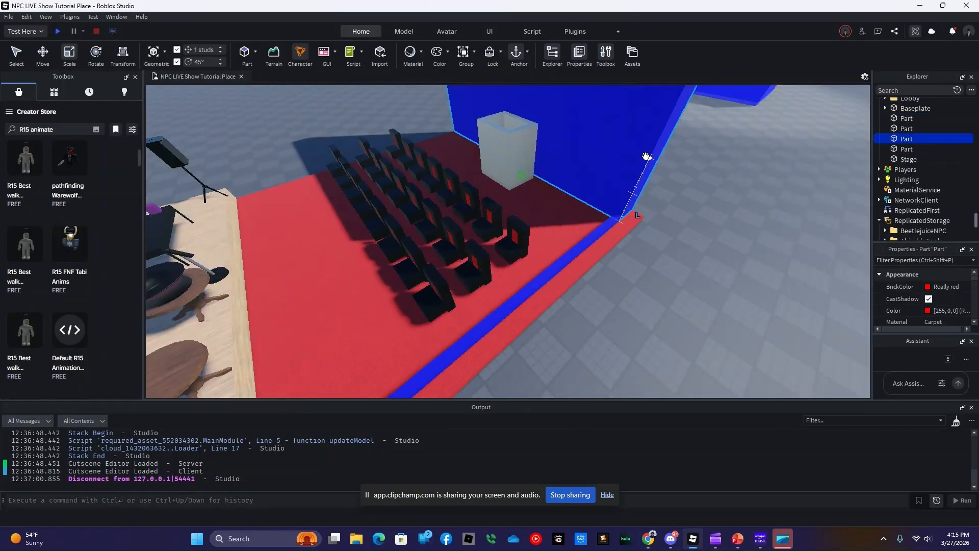
right_click_drag(644, 181, 644, 181)
left_click_drag(576, 226, 590, 230)
left_click_drag(534, 380, 556, 383)
right_click_drag(599, 337, 598, 338)
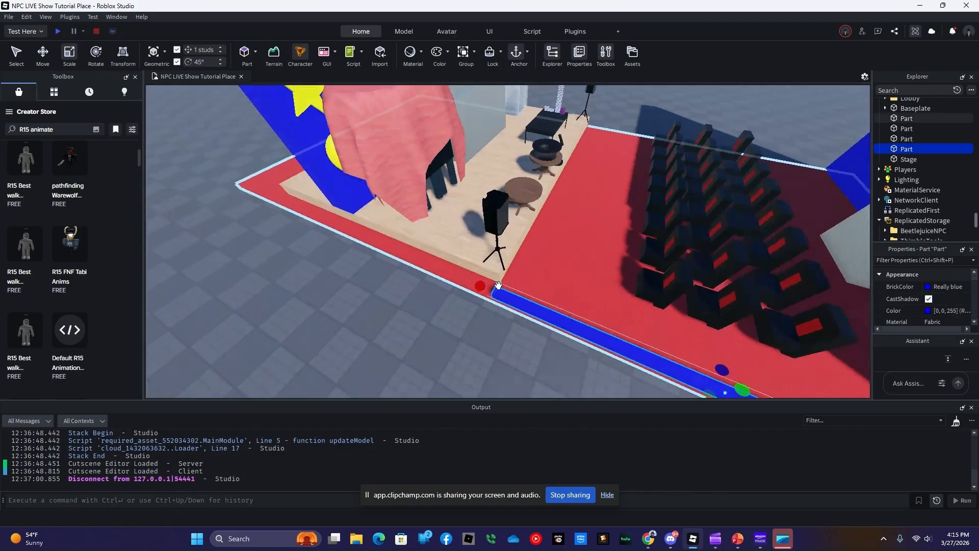
Step: Extend the blue strip past the stage to the far end of the carpet's side edge
left_click_drag(514, 281, 483, 275)
right_click_drag(483, 275, 483, 276)
left_click_drag(483, 276, 483, 276)
right_click_drag(483, 276, 483, 276)
left_click_drag(483, 276, 483, 275)
right_click_drag(483, 276, 483, 276)
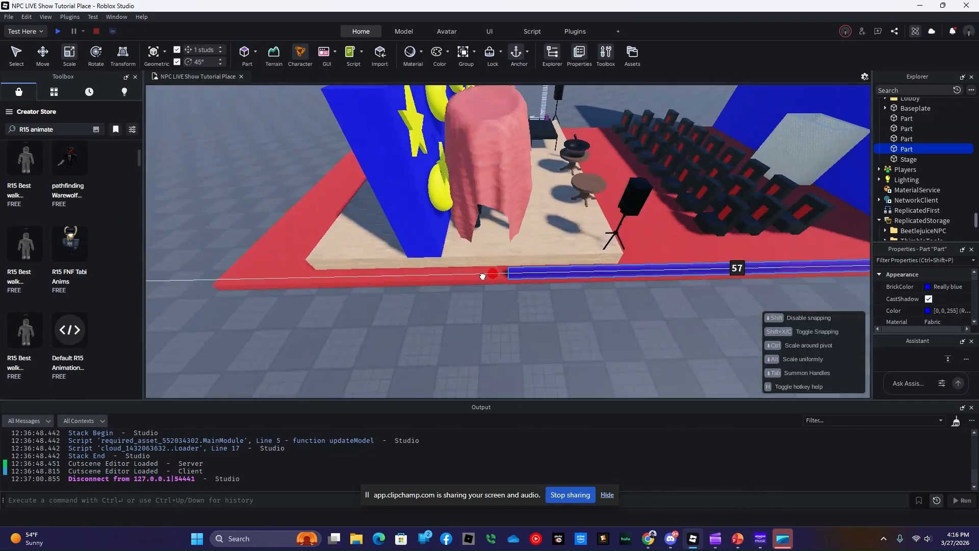
key("a")
left_click_drag(483, 276, 442, 291)
right_click_drag(463, 284, 457, 289)
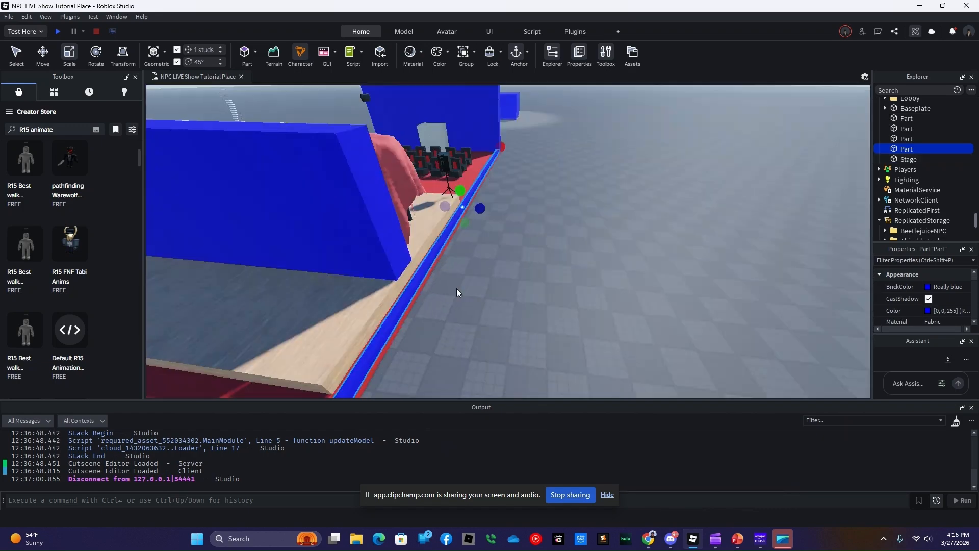
Step: Raise the blue side strip into a tall wall matching the audience wall and deselect it
key("a")
left_click_drag(477, 214, 493, 84)
left_click(550, 282)
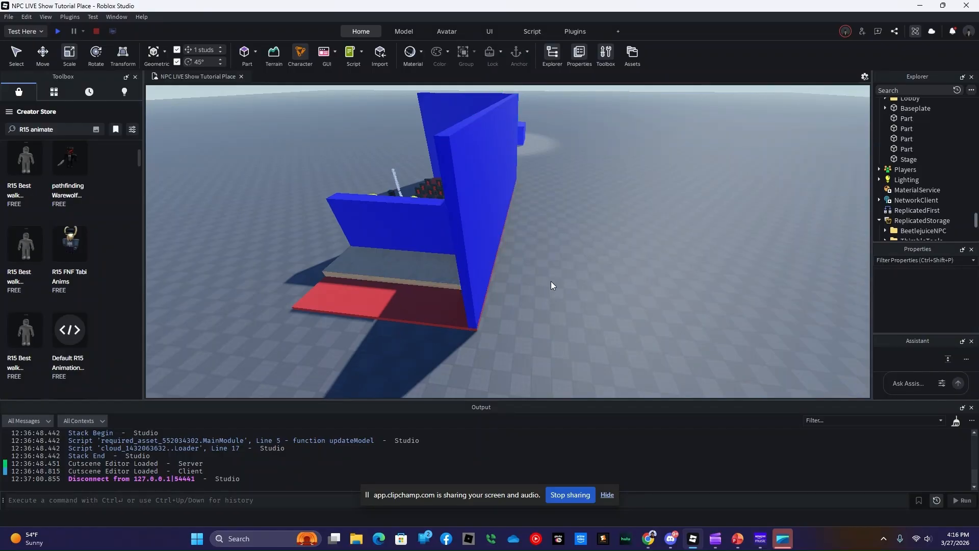
Step: Insert a new anchored block part on the red carpet behind the stage, near the side wall
scroll(539, 289, "up", 1)
right_click_drag(538, 289, 537, 288)
key("w")
key("w")
key("w")
key("s")
key("w")
key("w")
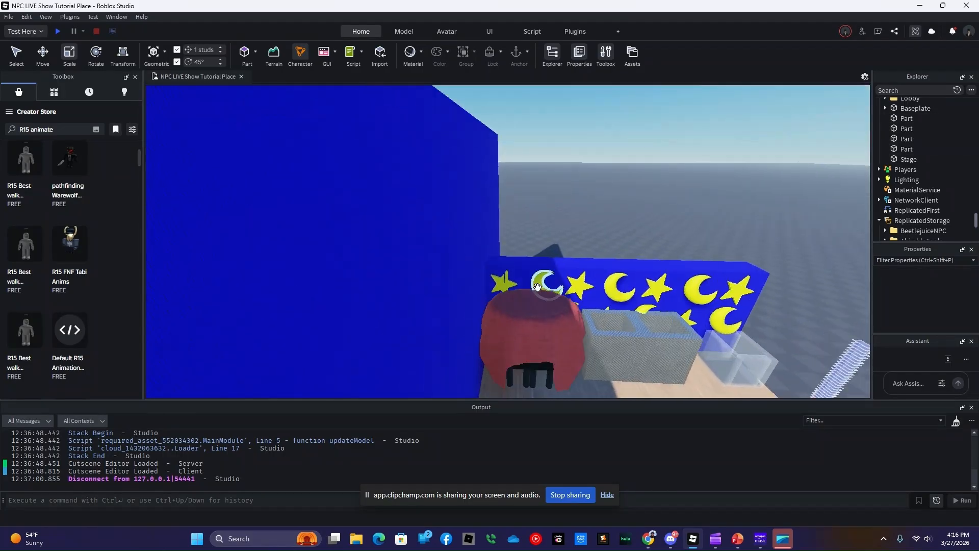
key("w")
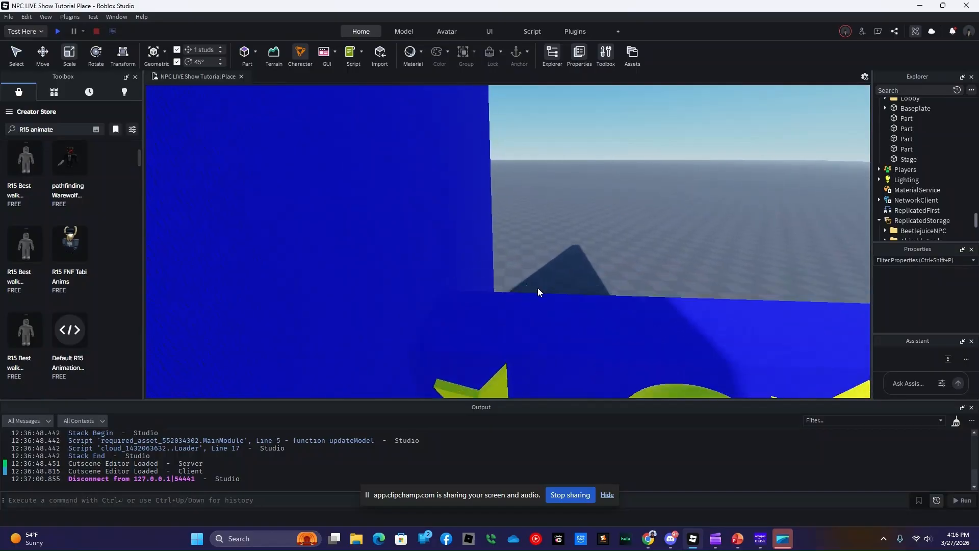
right_click_drag(538, 288, 538, 287)
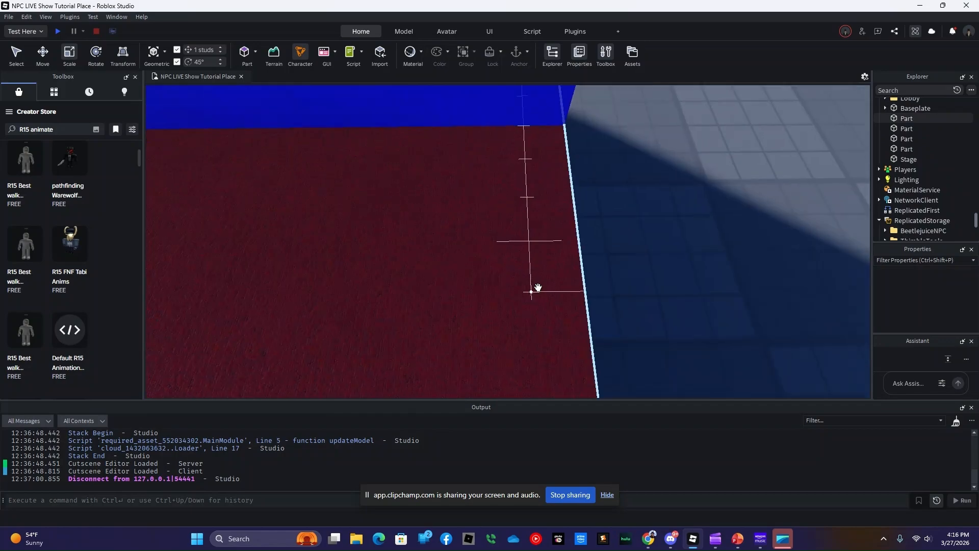
left_click(249, 54)
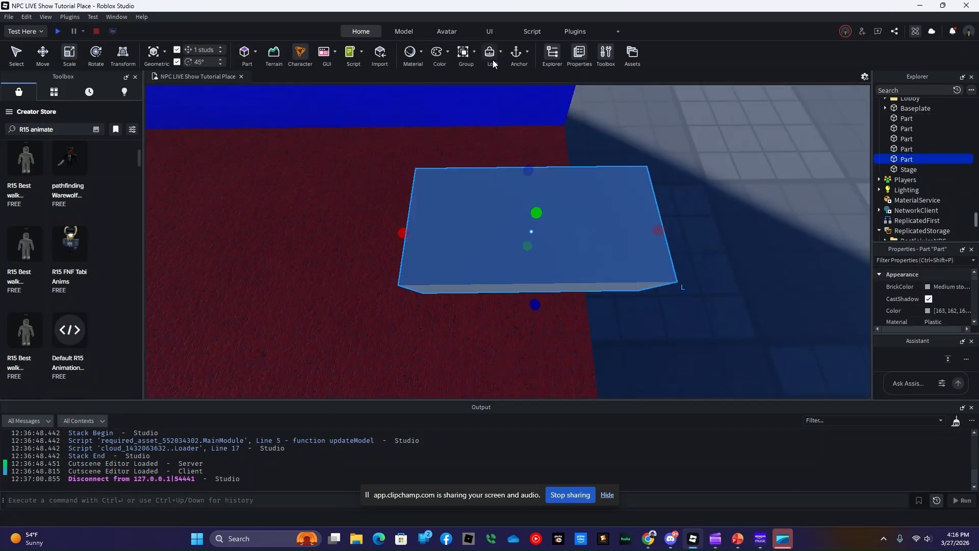
Step: Colour the block behind the stage Really blue and set its material to Fabric
left_click(930, 286)
left_click(929, 329)
left_click(943, 320)
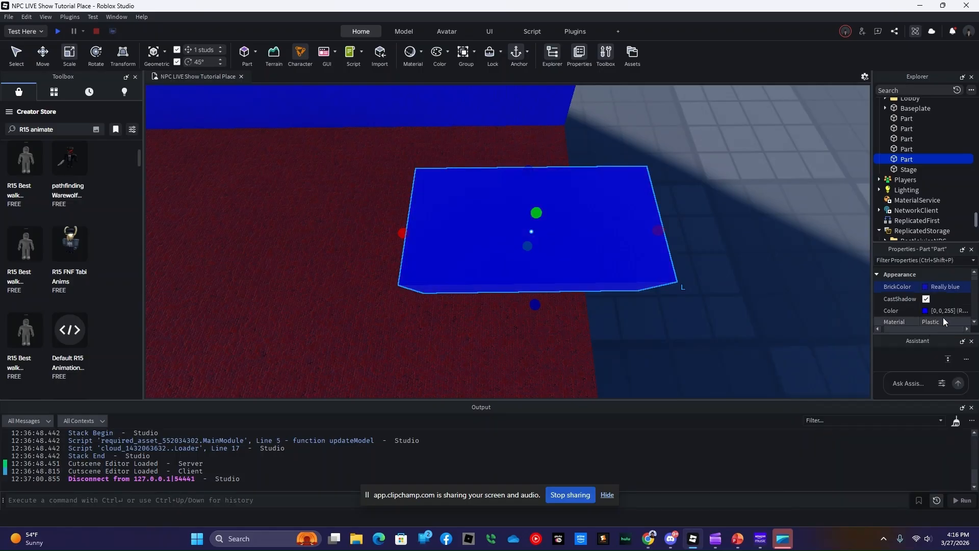
scroll(944, 346, "up", 1)
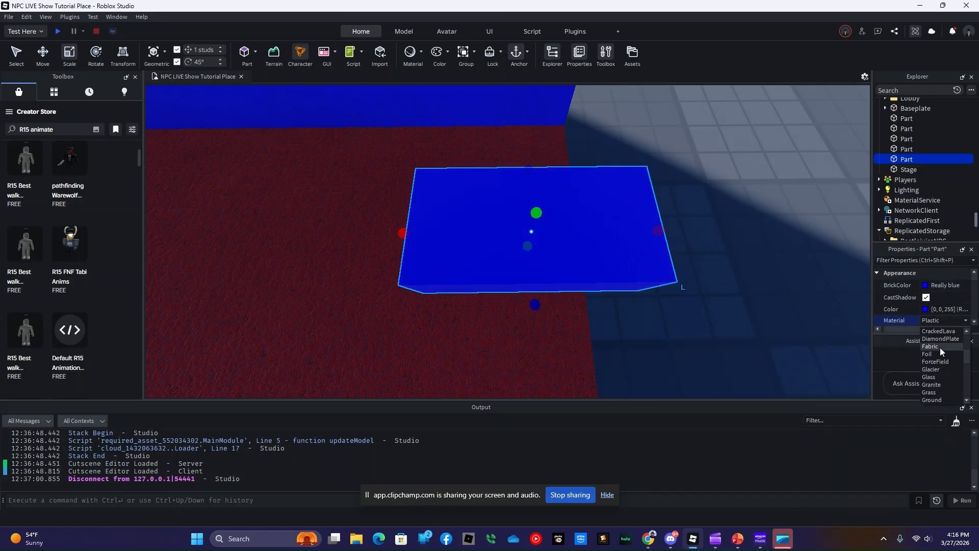
left_click(937, 348)
Step: Place the blue block against the side wall and stretch it along the full carpet edge behind the stage
left_click_drag(630, 238, 545, 164)
right_click_drag(540, 287, 540, 288)
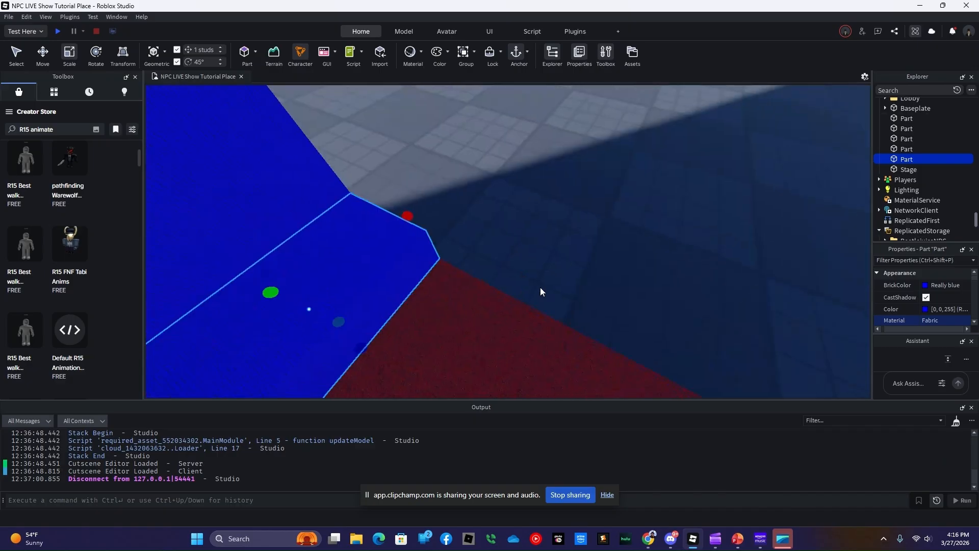
scroll(540, 288, "down", 3)
left_click_drag(519, 285, 628, 335)
scroll(575, 337, "down", 3)
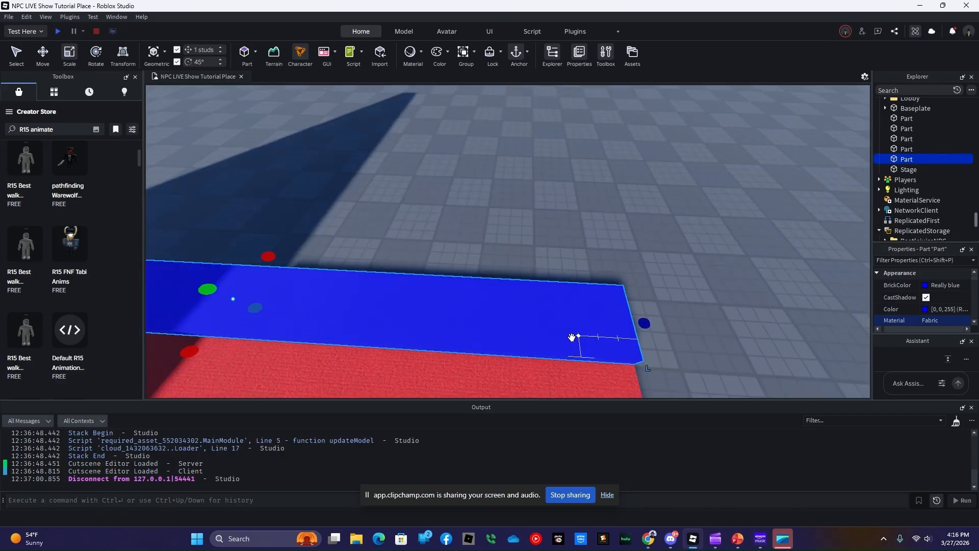
right_click_drag(575, 337, 542, 247)
scroll(542, 243, "down", 2)
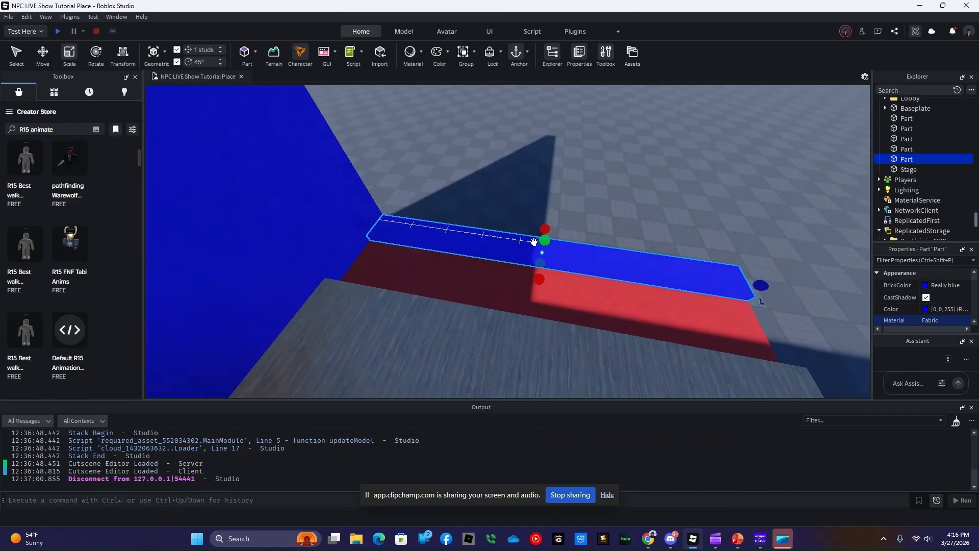
Step: Raise the blue strip behind the stage into a wall as tall as the side wall and deselect it
left_click_drag(543, 241, 500, 117)
left_click(650, 337)
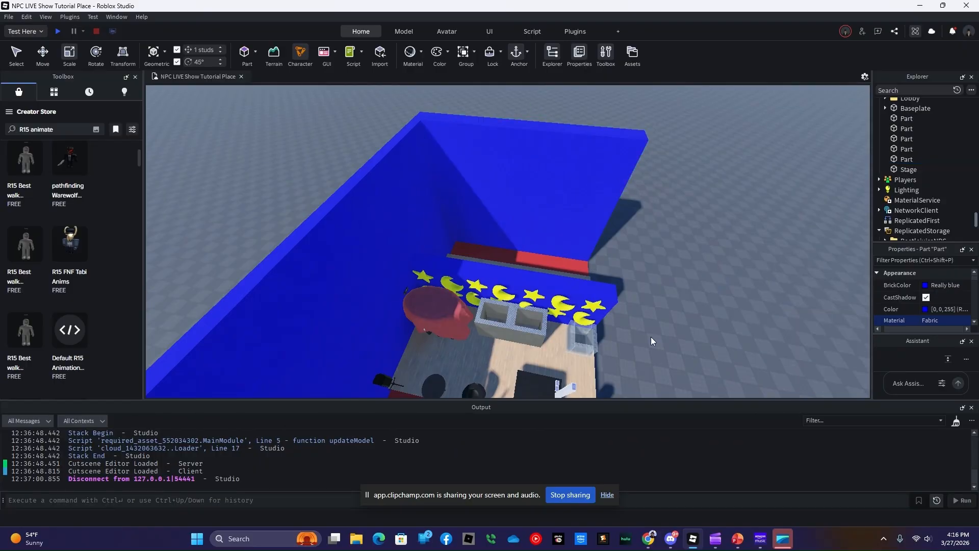
key("d")
key("w")
key("s")
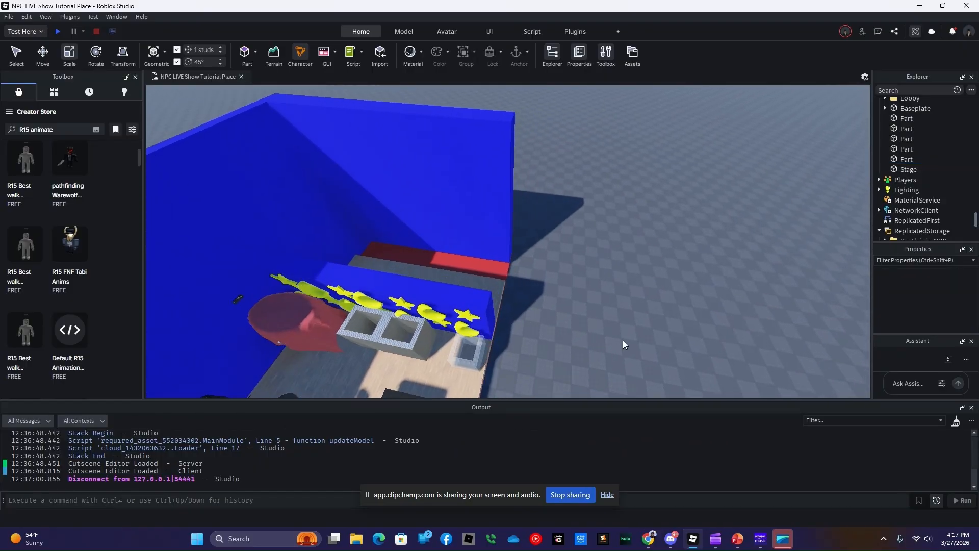
Step: Widen the red carpet slightly beyond its open long side, past the stage edge
right_click_drag(623, 341, 611, 341)
left_click(554, 312)
right_click_drag(554, 313, 561, 311)
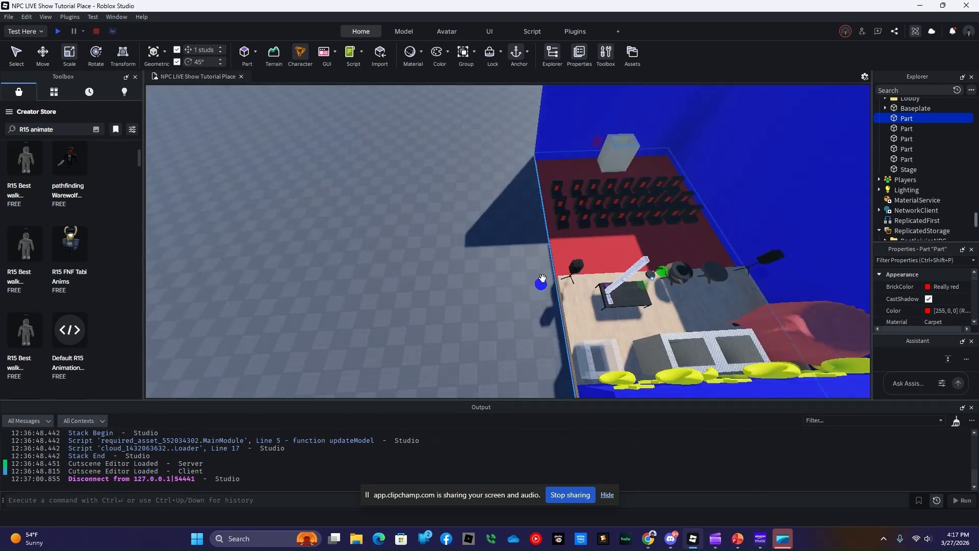
left_click_drag(539, 283, 520, 281)
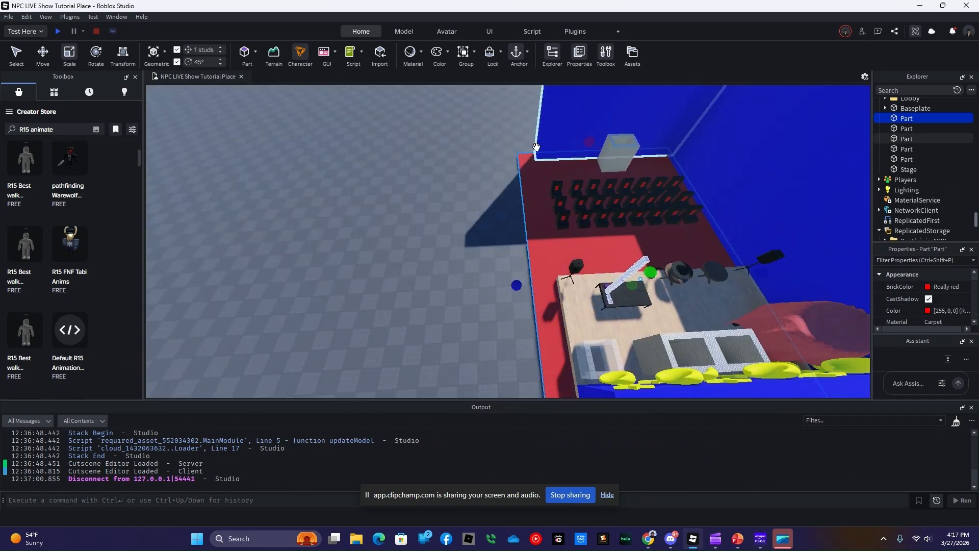
Step: Extend the blue walls behind the audience and behind the stage to reach the widened carpet's open edge
left_click(540, 148)
left_click_drag(524, 94, 504, 94)
left_click(500, 289)
right_click_drag(499, 289, 508, 271)
key("w")
left_click(518, 183)
left_click_drag(508, 271, 551, 286)
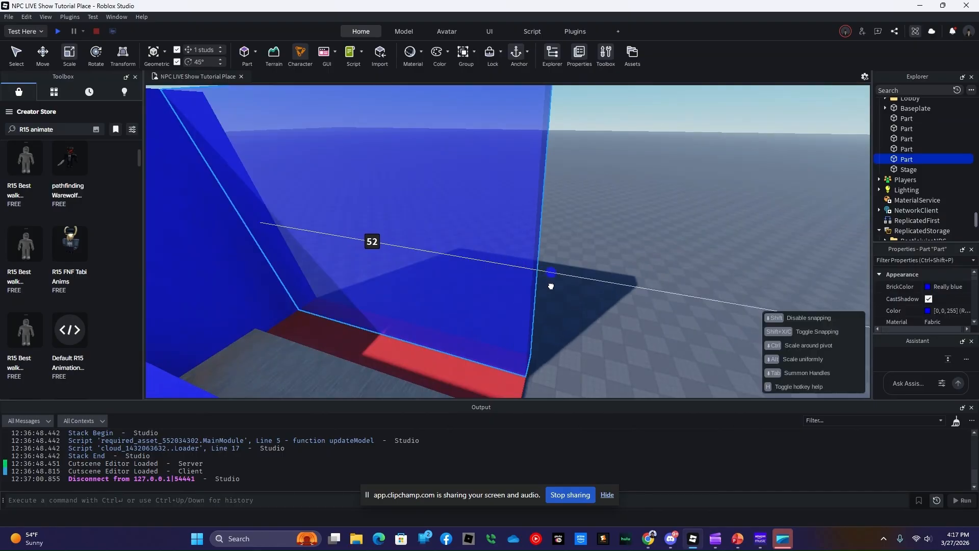
left_click(584, 376)
Step: Insert a block part on the carpet near its open edge, colour it Really blue and set its material to Fabric
right_click_drag(536, 310, 534, 307)
key("w")
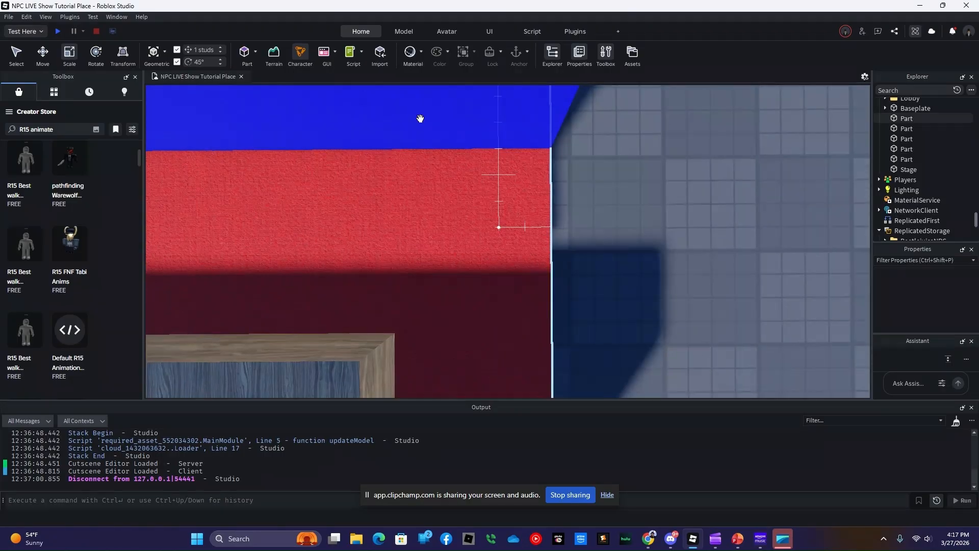
left_click(247, 54)
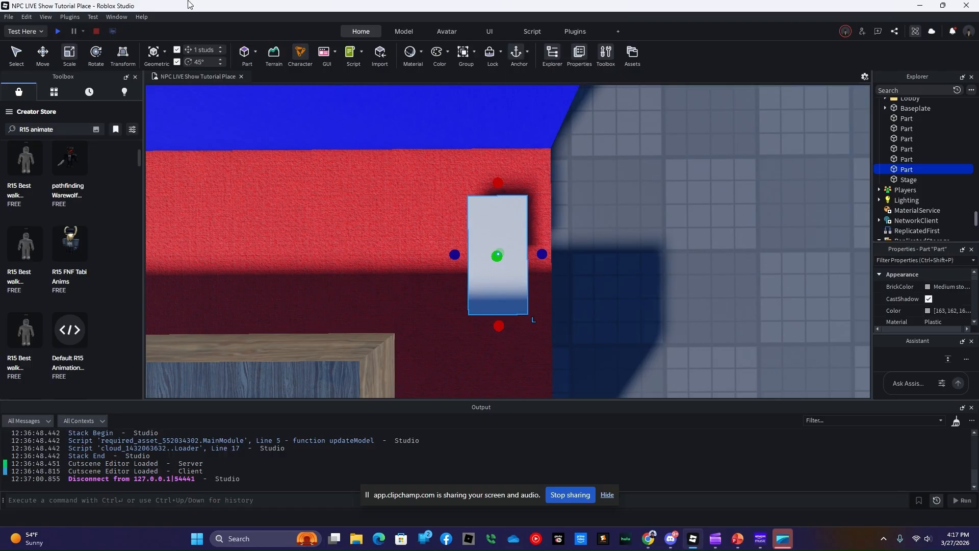
left_click(926, 286)
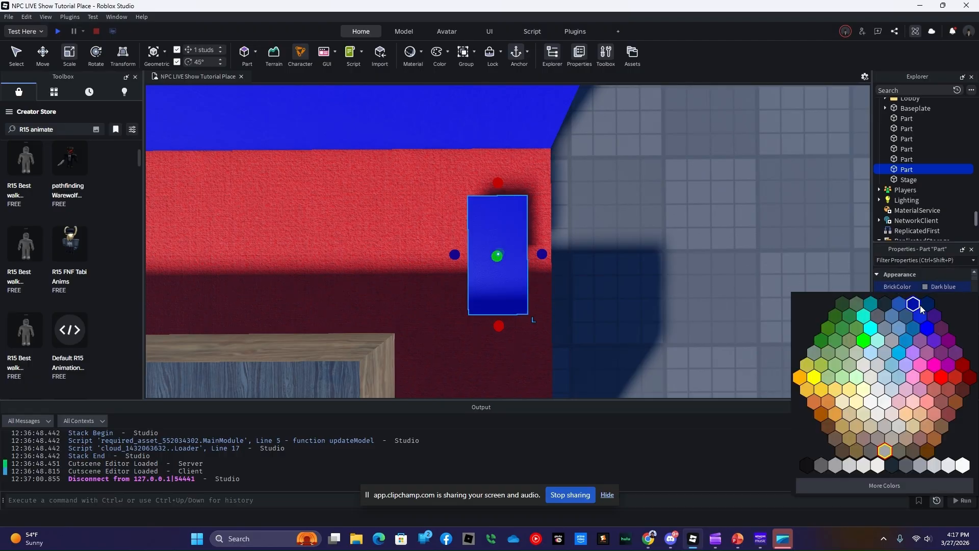
left_click(926, 327)
left_click(933, 319)
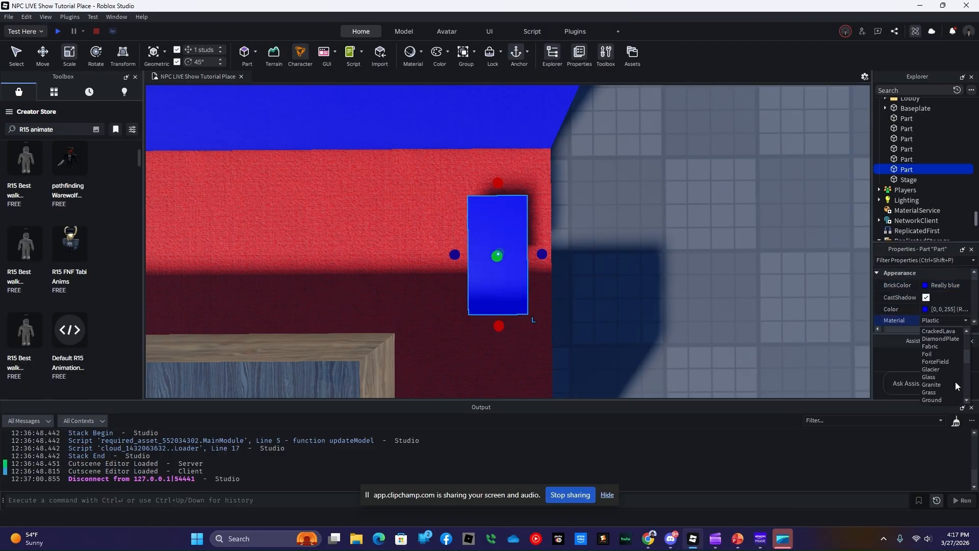
left_click(938, 348)
Step: Stretch the new blue block along the carpet's open edge and raise it into a wall as tall as the others, then deselect it
left_click_drag(522, 247, 515, 221)
key("d")
key("d")
key("d")
right_click_drag(515, 222, 513, 221)
left_click_drag(526, 215, 504, 220)
right_click_drag(571, 243, 555, 233)
key("s")
left_click_drag(555, 232, 538, 115)
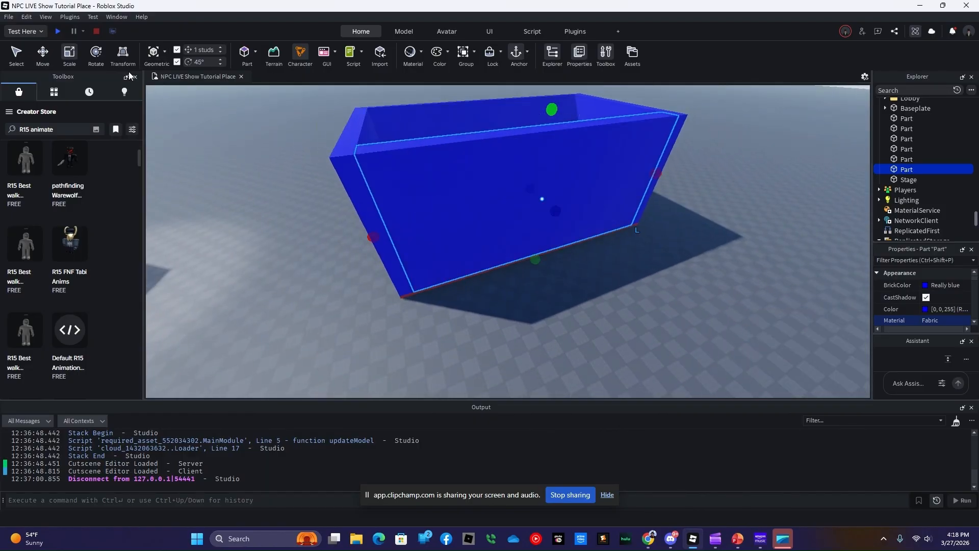
left_click(16, 53)
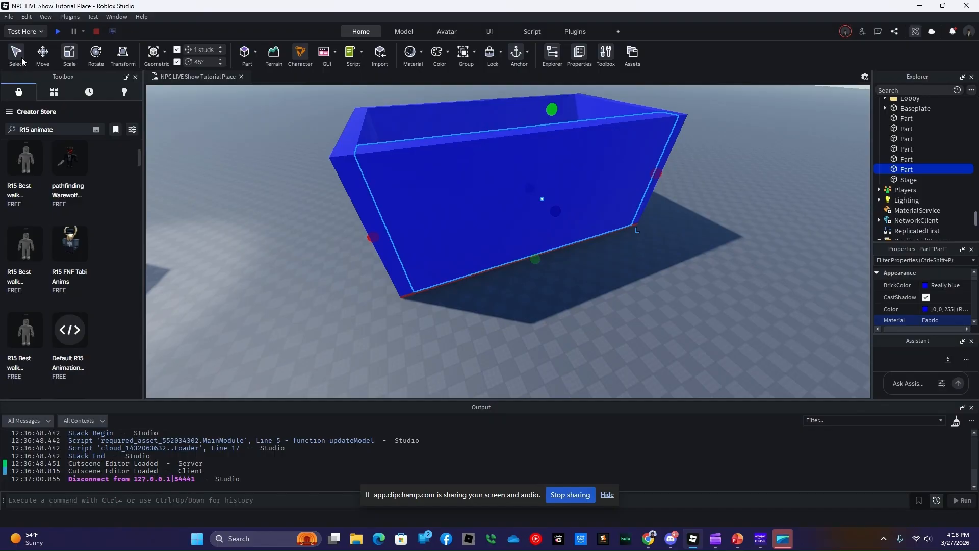
left_click(531, 353)
Step: Examine the walled room from inside, checking the stage, the props and the surrounding walls
right_click_drag(530, 353, 531, 352)
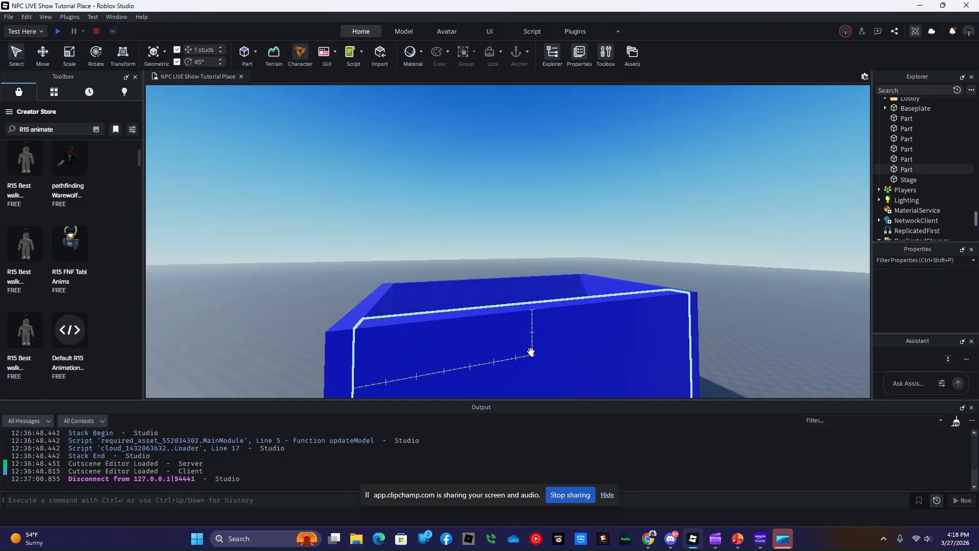
key("w")
key("w")
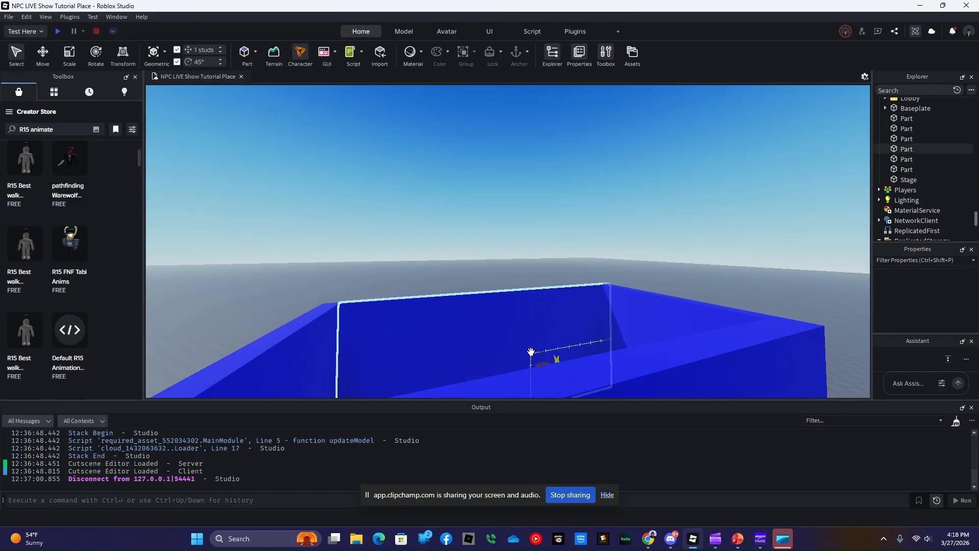
key("w")
right_click_drag(531, 352, 531, 353)
key("w")
key("w")
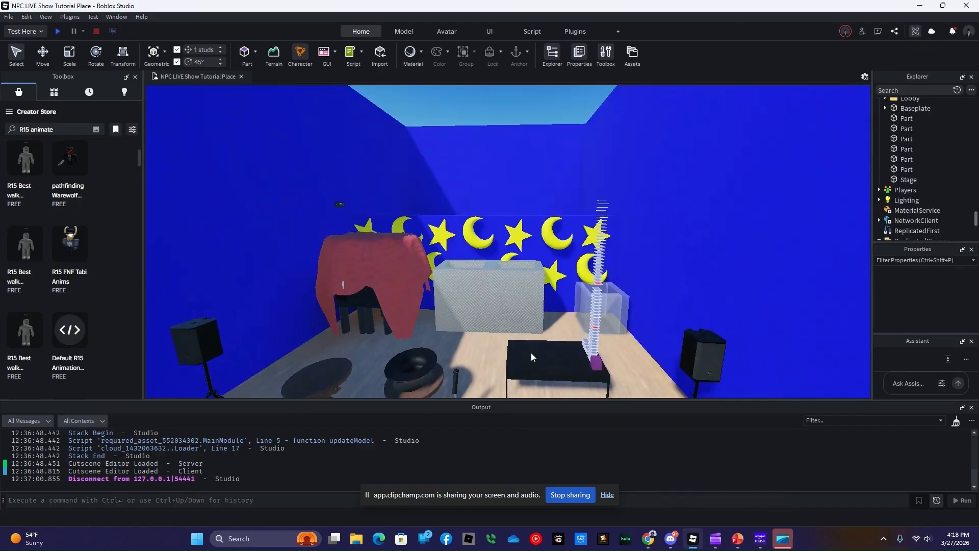
key("a")
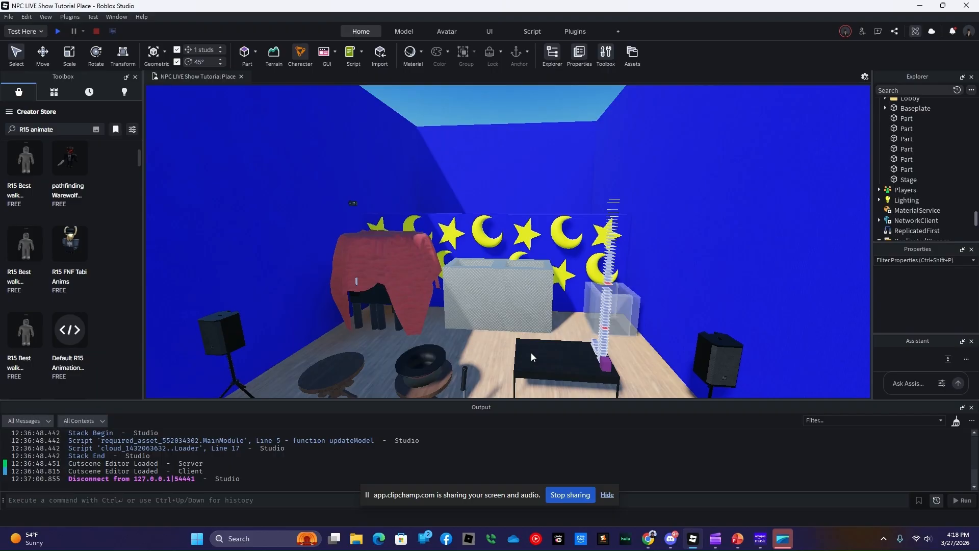
right_click_drag(531, 353, 531, 353)
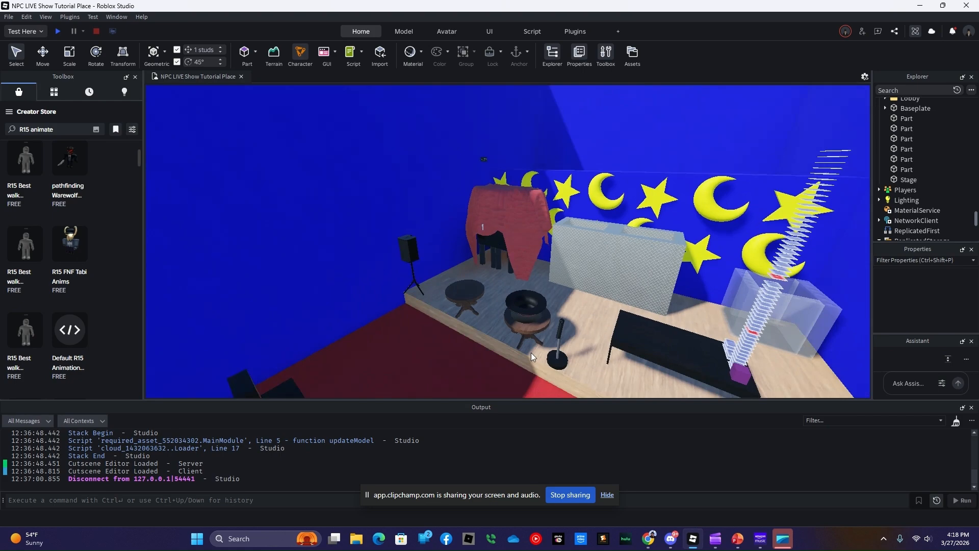
right_click_drag(531, 353, 531, 352)
key("w")
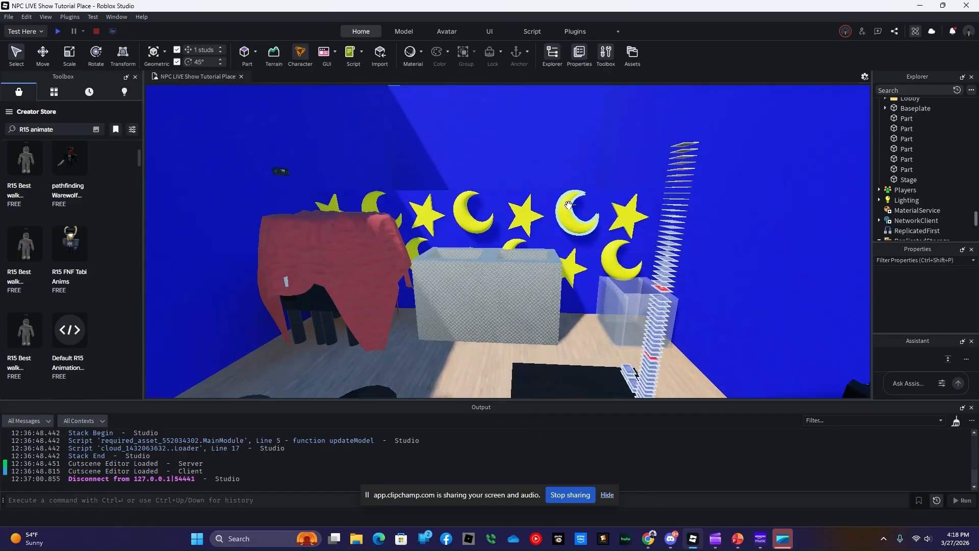
Step: Insert a block part on the carpet between seats and stage, shorten it to a small block and colour it New Yeller
key("w")
right_click_drag(535, 282, 497, 282)
key("w")
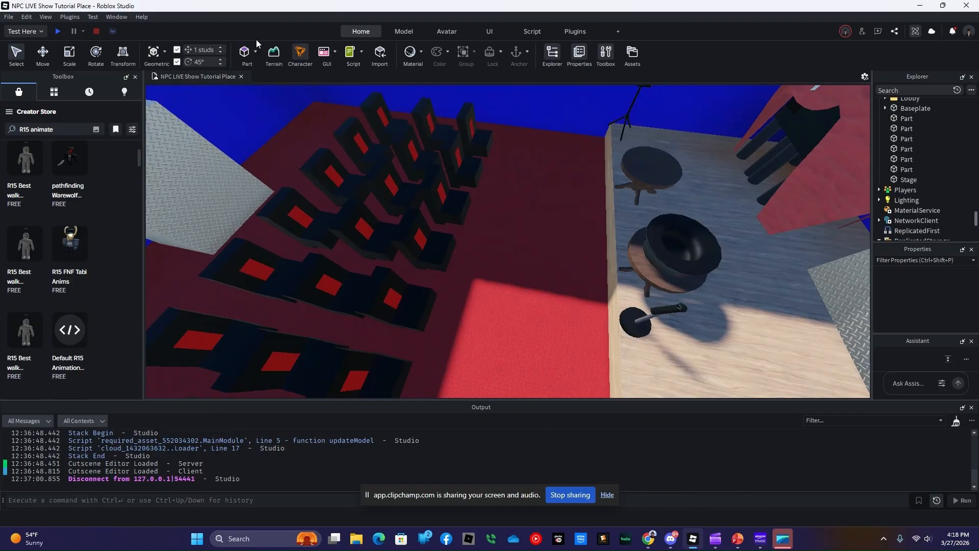
left_click(246, 53)
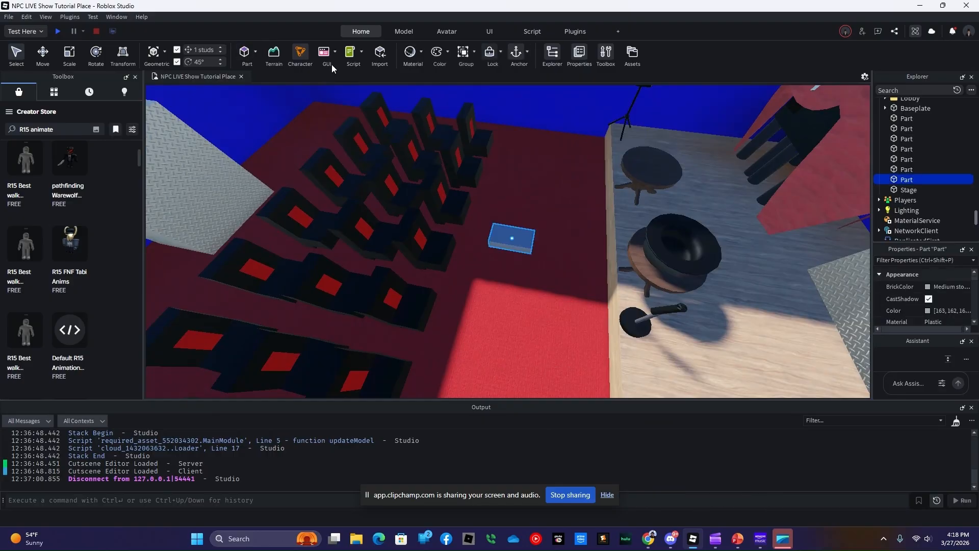
left_click(66, 56)
left_click_drag(468, 240, 506, 237)
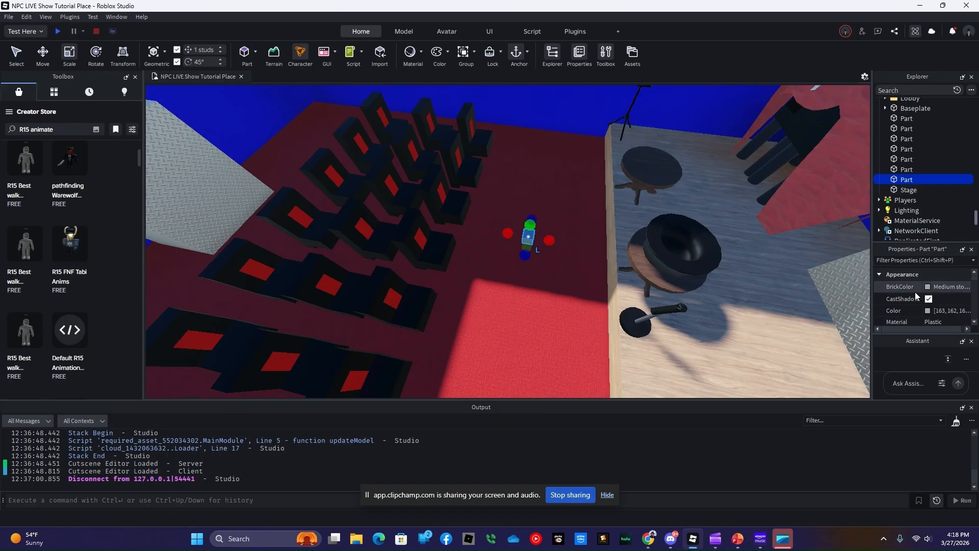
left_click(928, 287)
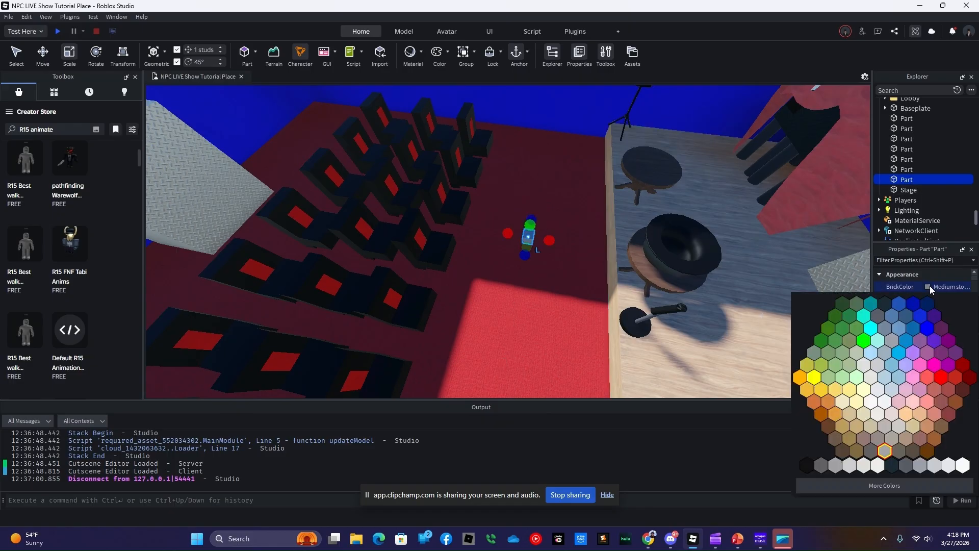
left_click(814, 378)
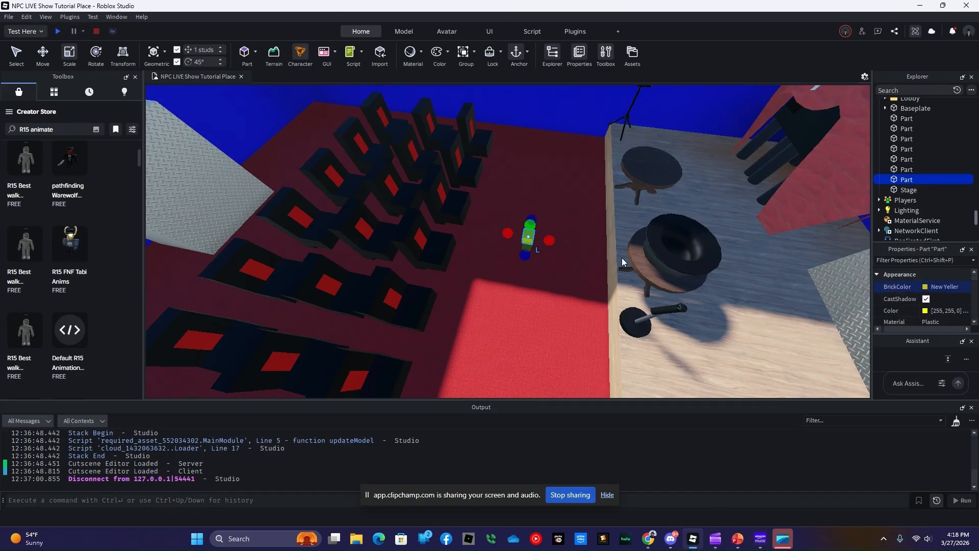
Step: Rename the small yellow part as Light
right_click(906, 179)
left_click(904, 181)
double_click(904, 181)
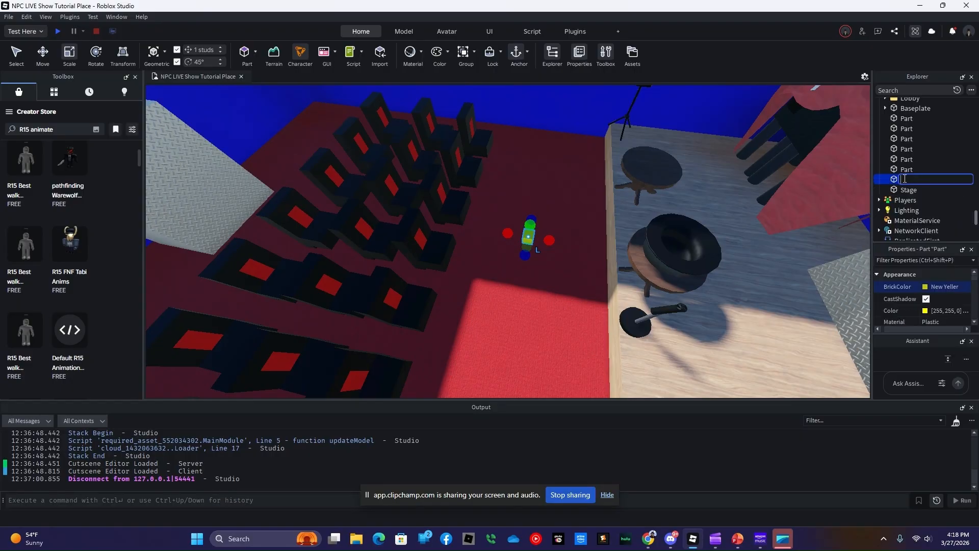
type("Light")
key("Return")
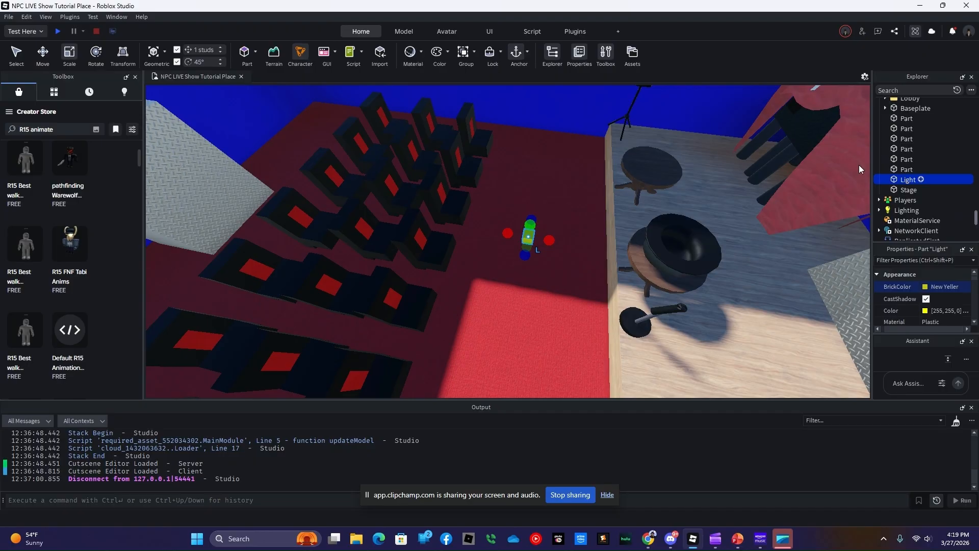
Step: Raise the Light part 22 studs above the carpet and move it over the stage
left_click(43, 55)
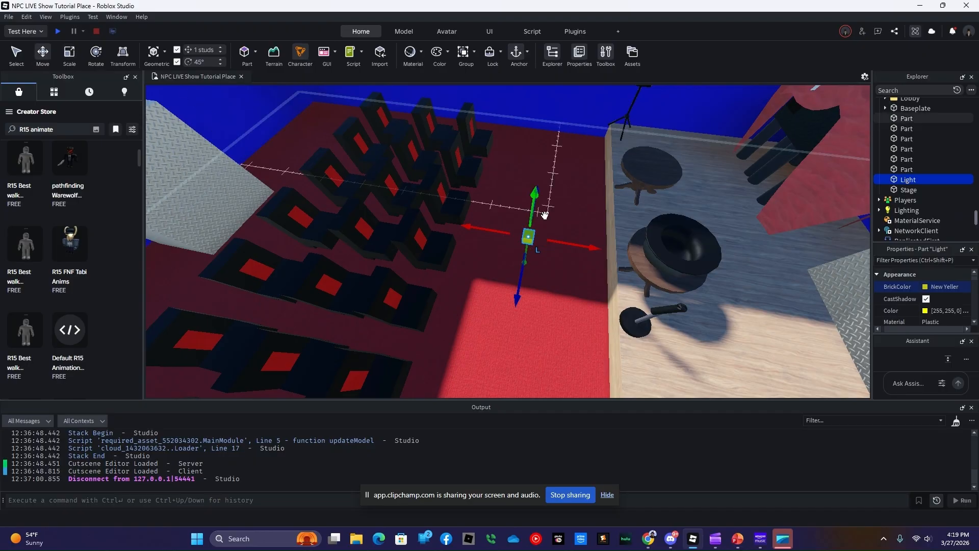
left_click_drag(535, 214, 544, 186)
right_click_drag(544, 185, 544, 185)
left_click_drag(545, 186, 544, 186)
right_click_drag(544, 185, 544, 186)
left_click_drag(544, 186, 544, 186)
right_click_drag(544, 185, 544, 186)
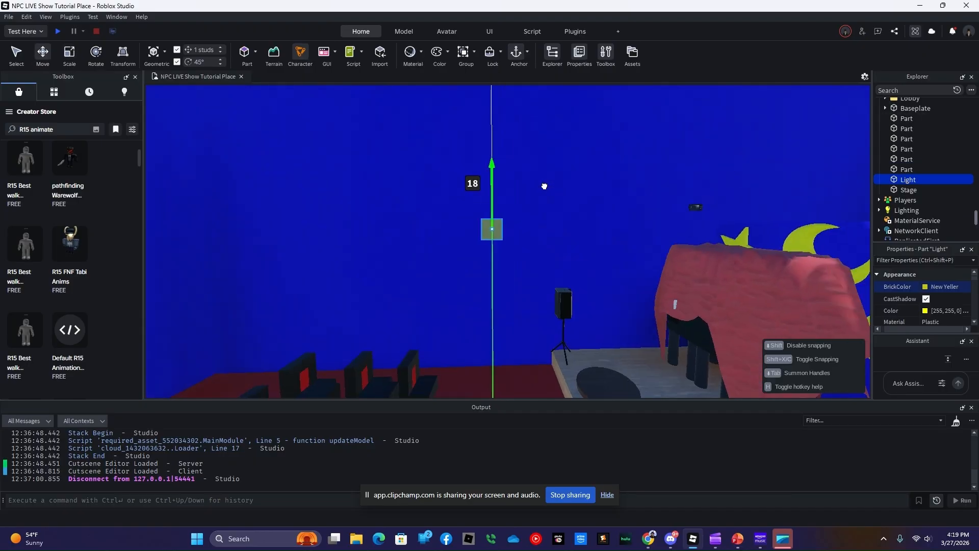
left_click_drag(544, 185, 544, 186)
right_click_drag(544, 186, 544, 185)
left_click_drag(545, 186, 544, 186)
right_click_drag(544, 186, 544, 186)
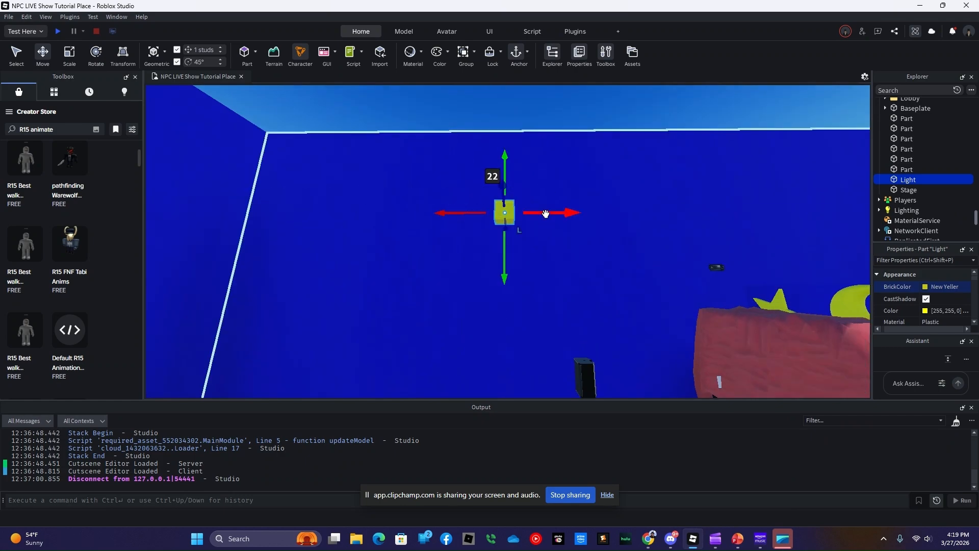
key("d")
left_click_drag(555, 212, 536, 211)
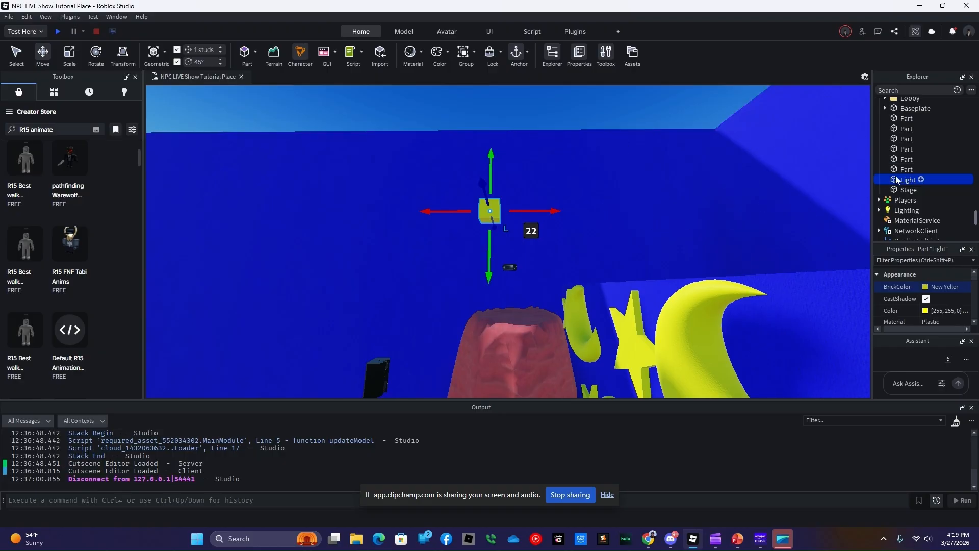
Step: Add a PointLight inside the Light part and shift the part 4 studs toward the middle of the room
left_click(922, 180)
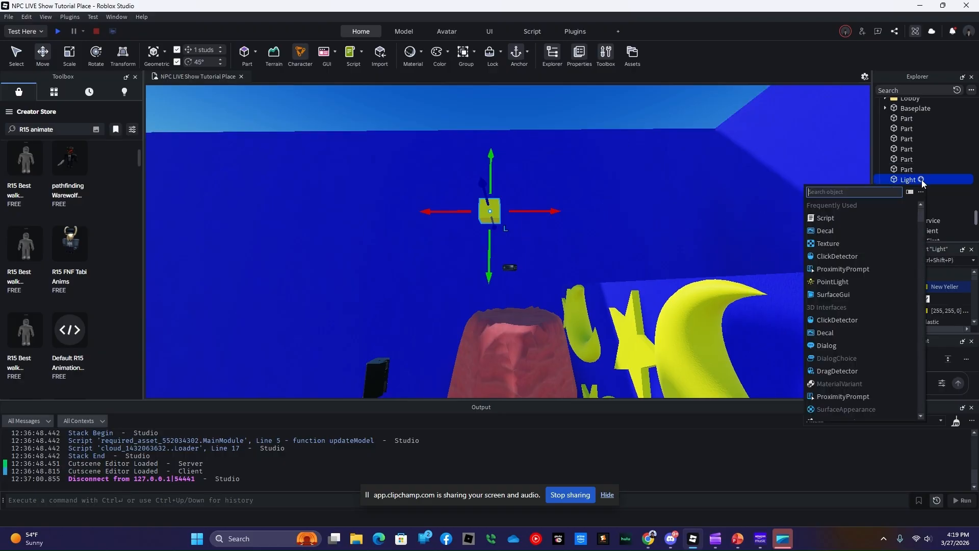
left_click(849, 280)
right_click_drag(642, 289, 641, 286)
scroll(642, 288, "down", 10)
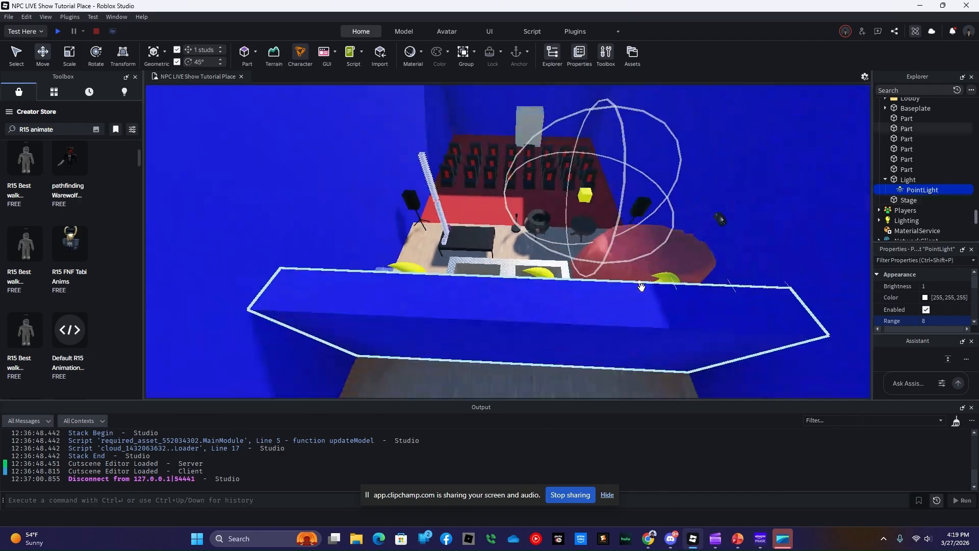
scroll(642, 287, "down", 5)
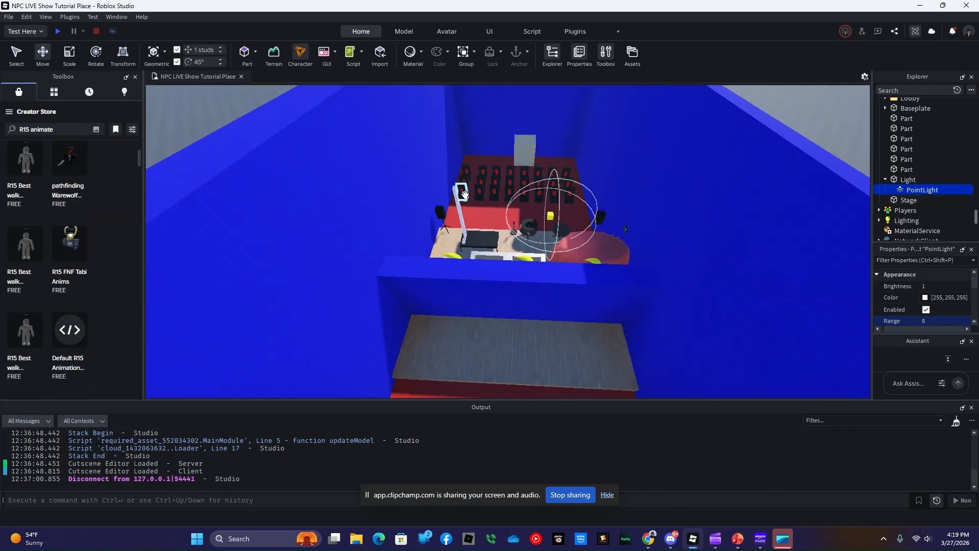
left_click(908, 179)
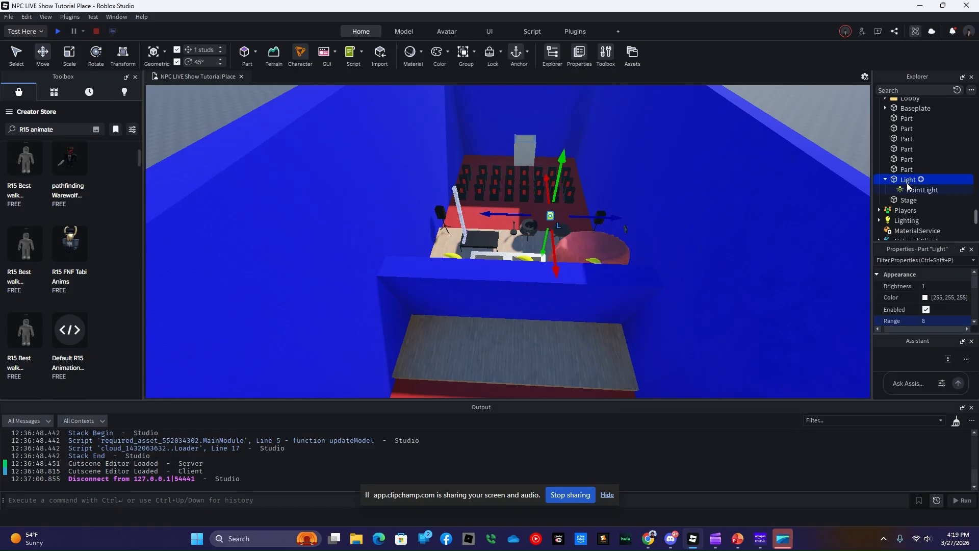
left_click_drag(606, 218, 584, 219)
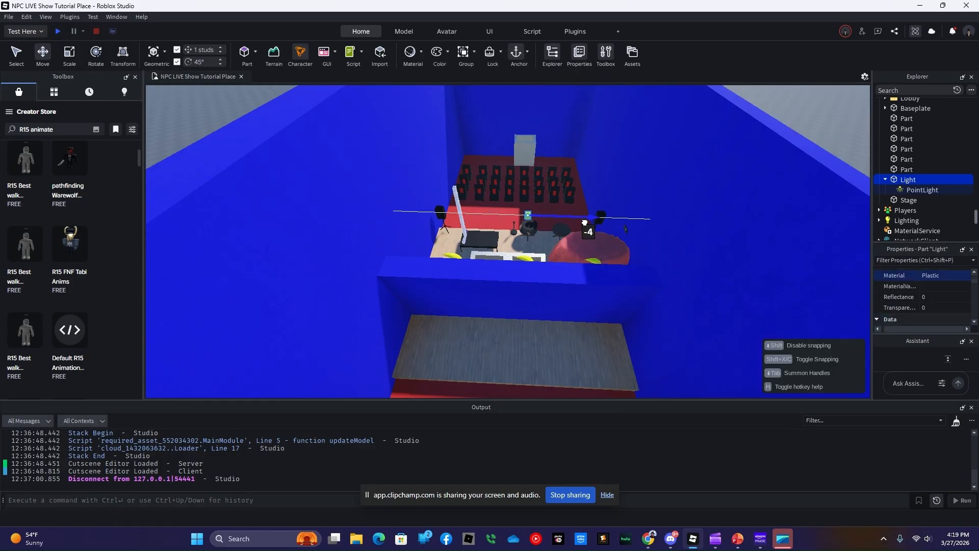
Step: Set the PointLight's range to 84, collapse the Light part in the object tree and deselect it
left_click(922, 189)
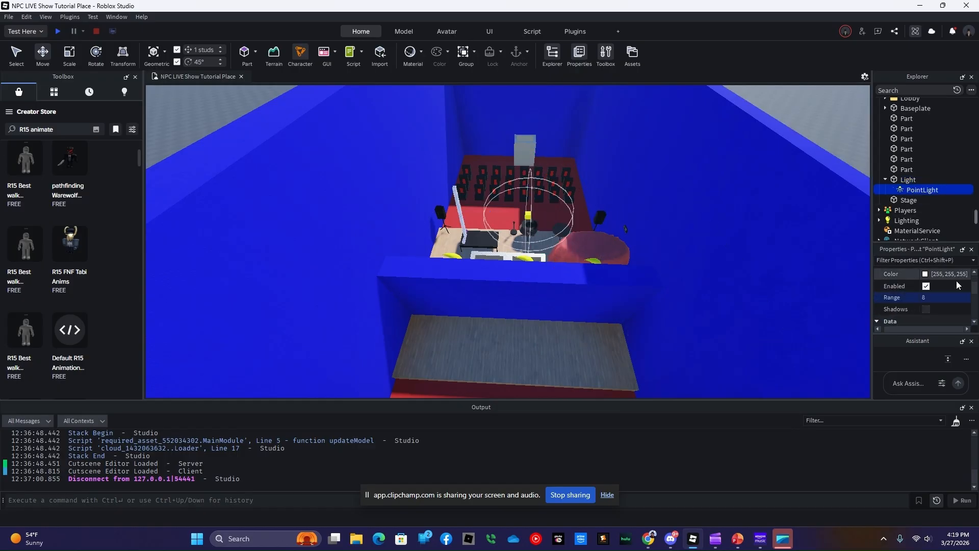
left_click(944, 299)
left_click_drag(956, 300, 965, 299)
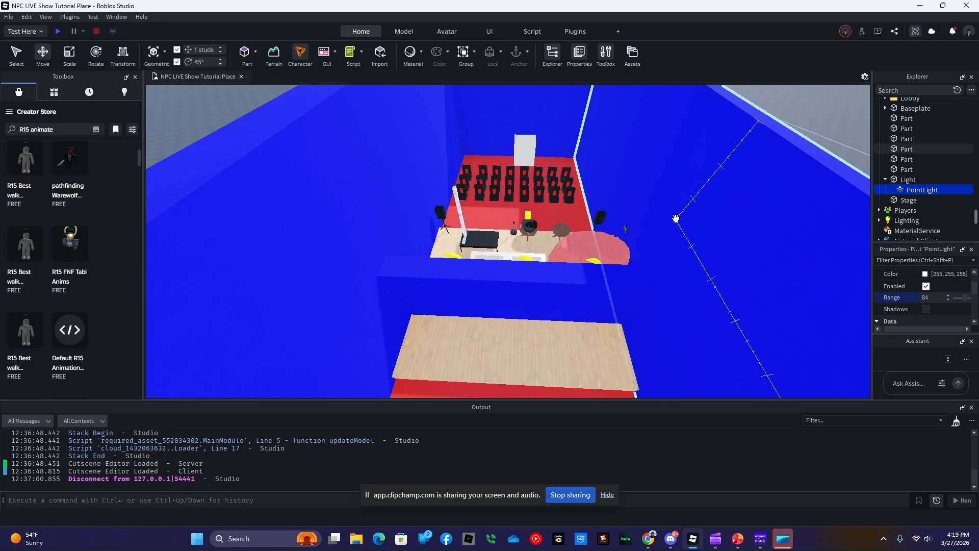
right_click_drag(665, 220, 631, 240)
left_click(885, 179)
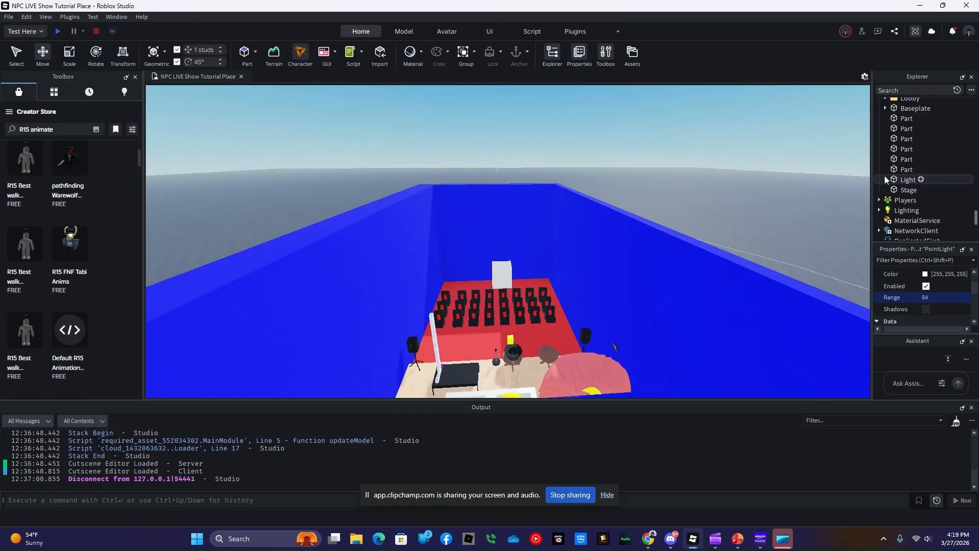
left_click(779, 199)
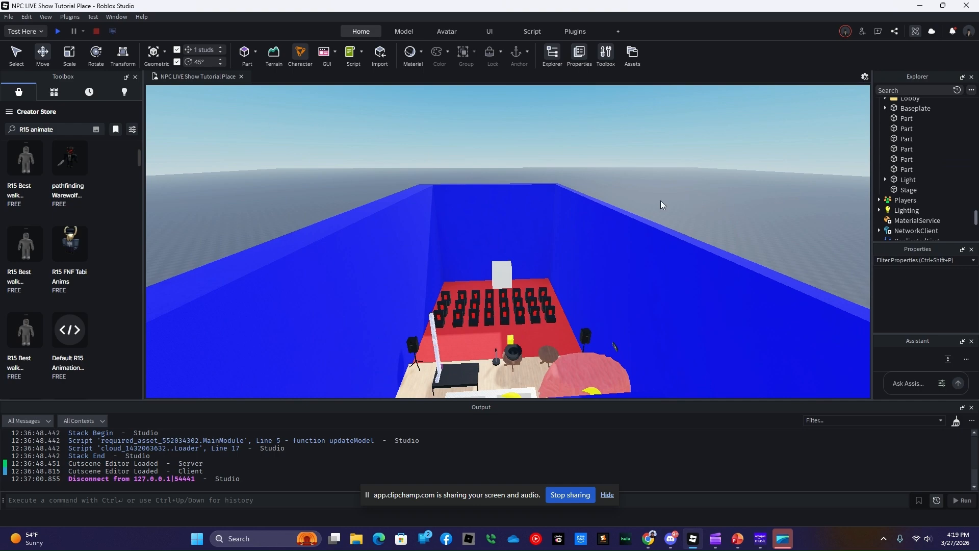
Step: Move the Light part into the Lights folder in the object tree and deselect it
right_click_drag(660, 201, 663, 200)
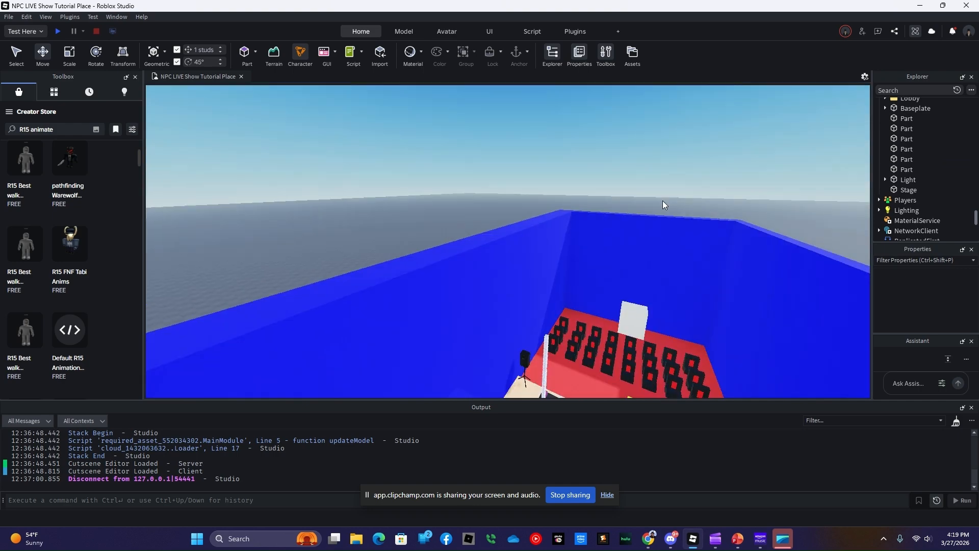
left_click(908, 180)
left_click_drag(912, 140, 923, 160)
scroll(913, 146, "up", 10)
left_click(769, 170)
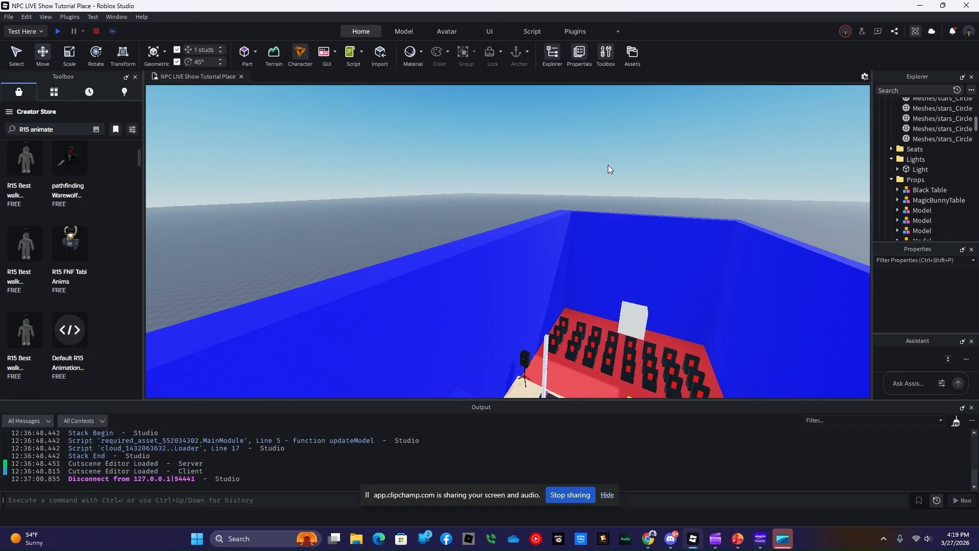
Step: Set the Light part's transparency to 1 and deselect it
right_click_drag(609, 165, 612, 164)
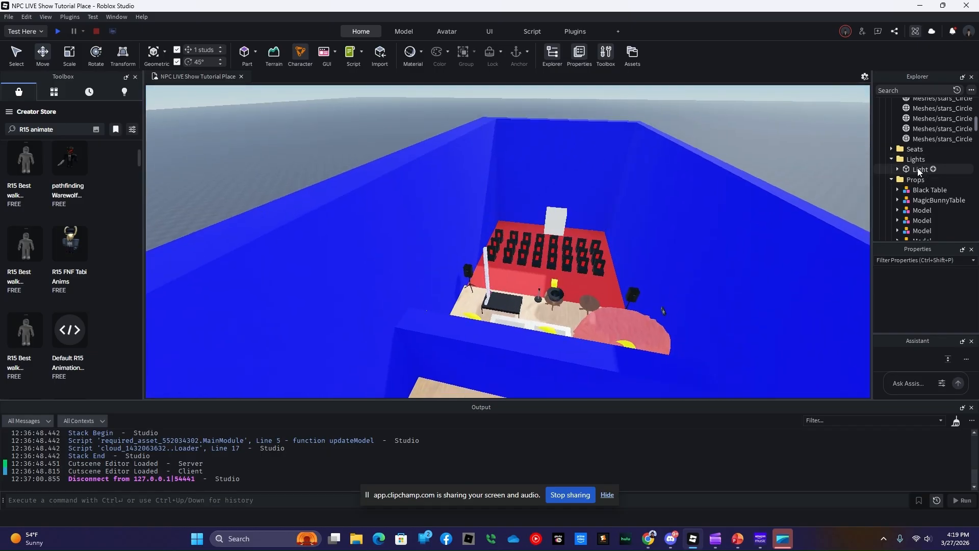
left_click(918, 168)
scroll(938, 315, "down", 2)
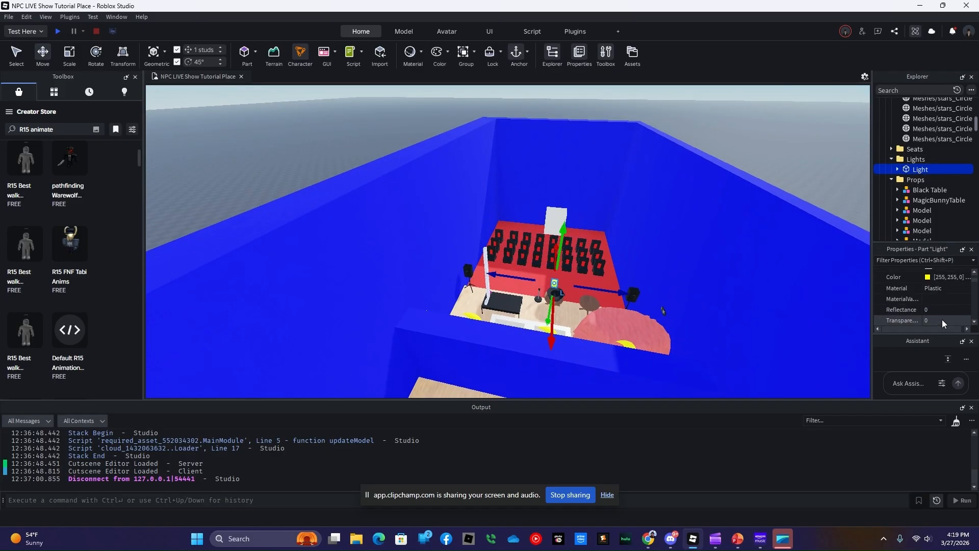
left_click(943, 320)
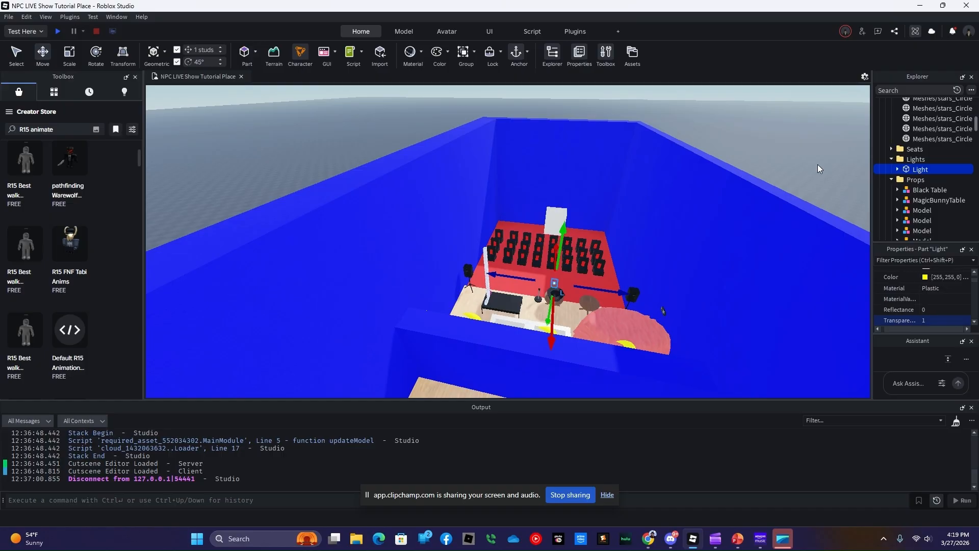
left_click(771, 168)
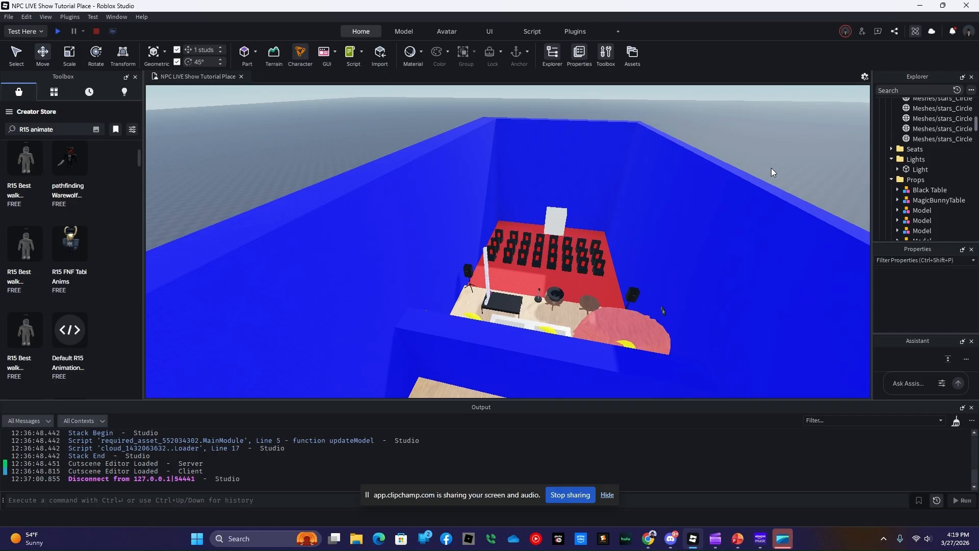
Step: Insert a new block part at the top of the auditorium's blue walls, near the audience end
right_click_drag(557, 221, 555, 222)
key("a")
key("w")
key("w")
key("w")
left_click(245, 52)
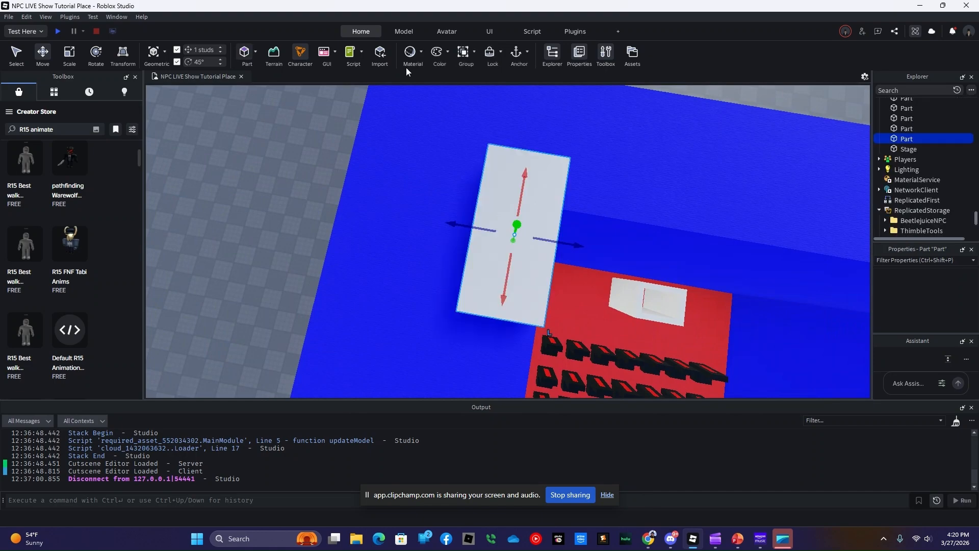
Step: Color the new block part Really blue and set its material to Fabric
left_click(925, 287)
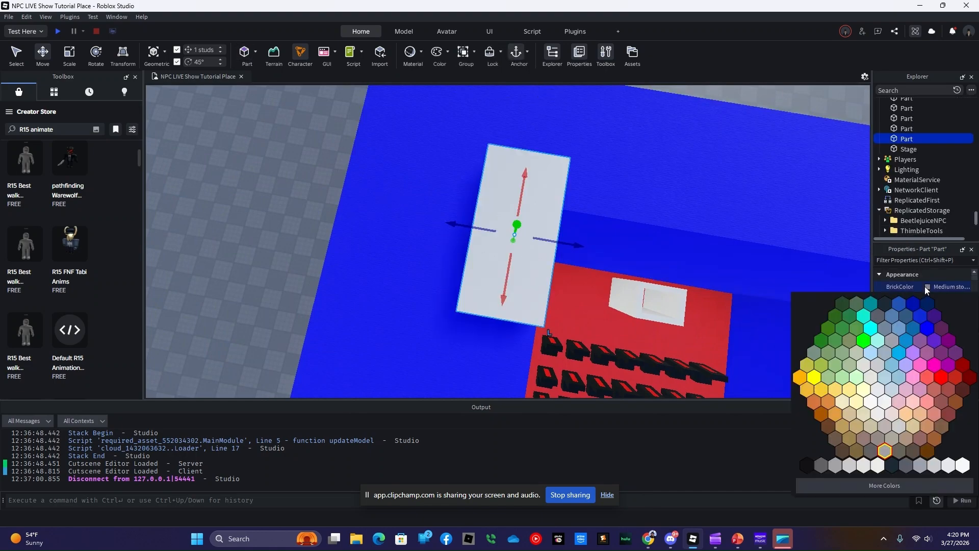
left_click(931, 330)
left_click(935, 327)
left_click(943, 321)
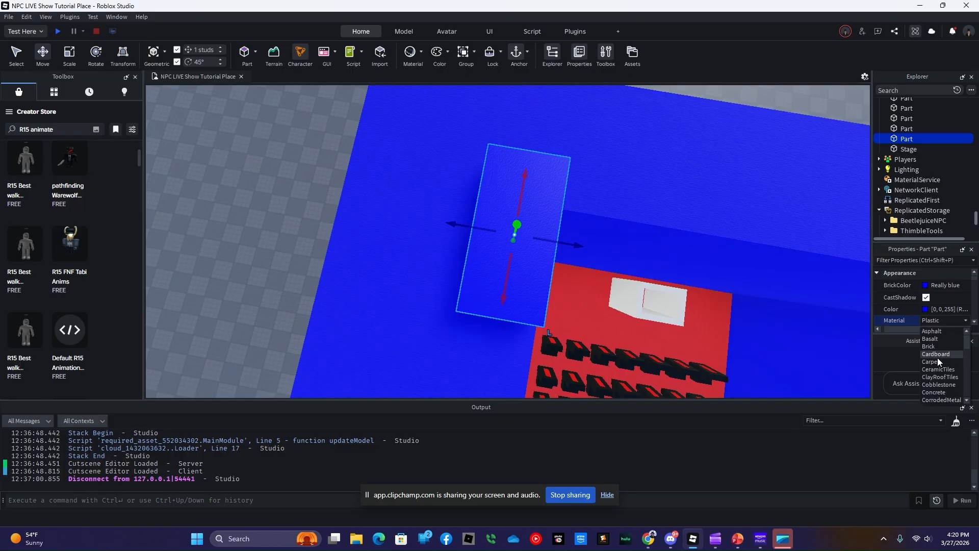
scroll(939, 364, "down", 2)
left_click(940, 375)
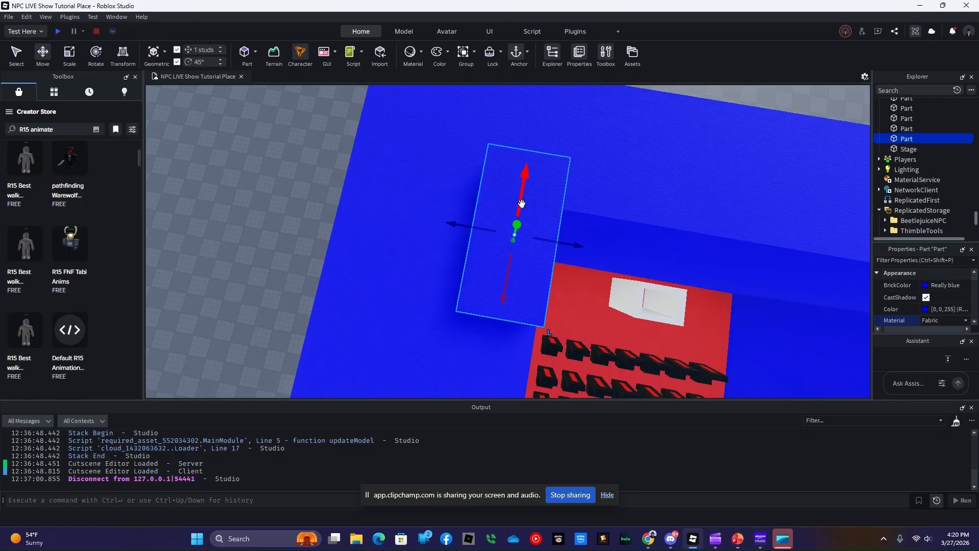
Step: Move the blue block to the corner at the top of the walls, scale it into a roof over the whole auditorium and deselect it
left_click_drag(521, 204, 655, 216)
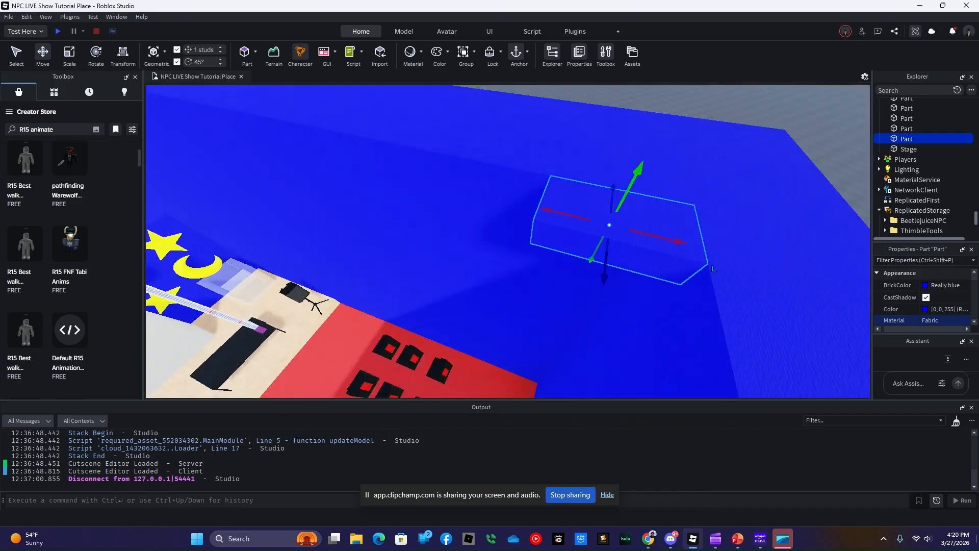
left_click(69, 56)
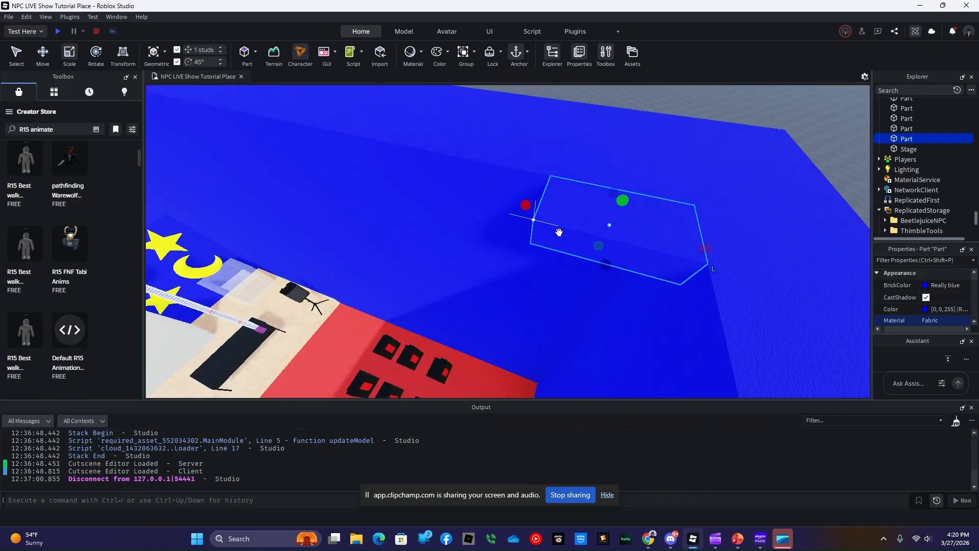
left_click_drag(604, 260, 600, 282)
right_click_drag(600, 281, 586, 280)
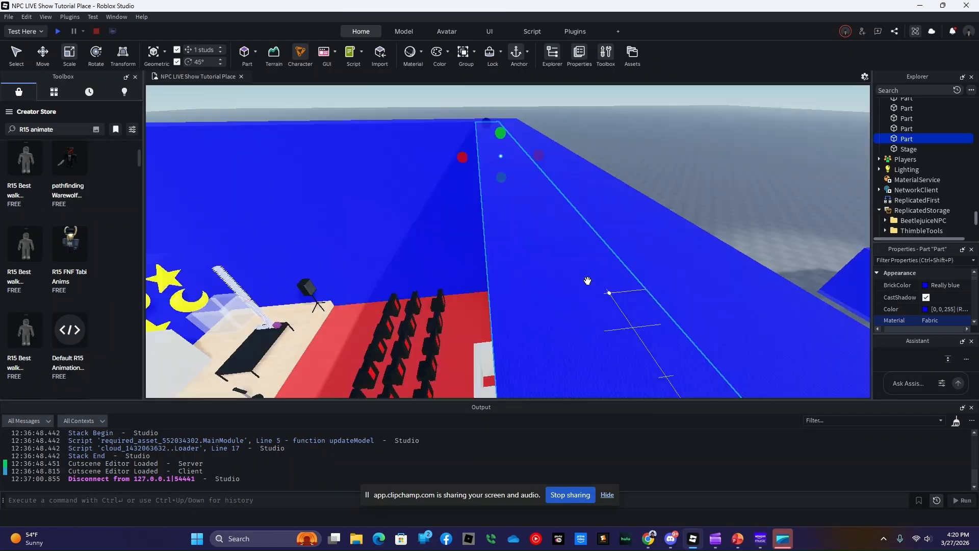
left_click_drag(474, 159, 386, 183)
key("a")
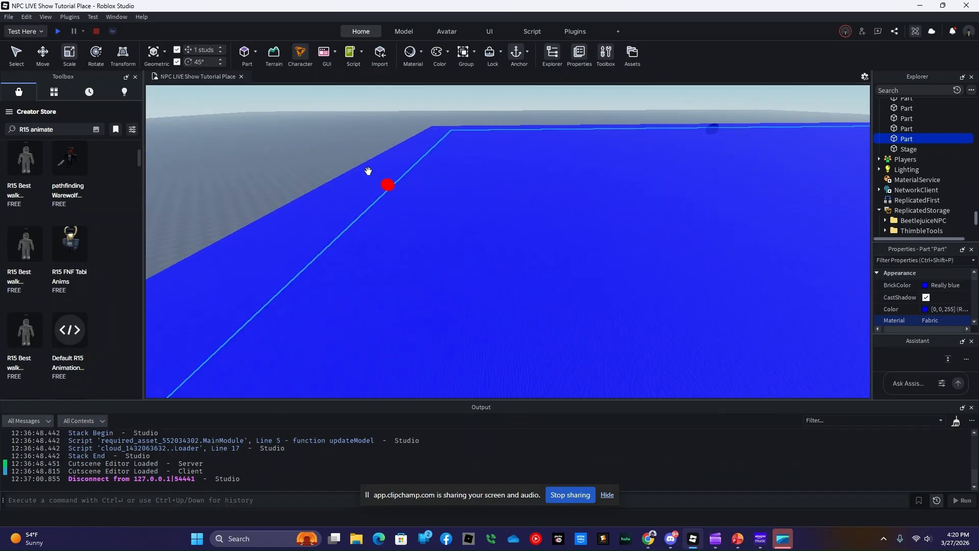
left_click(20, 53)
left_click(281, 129)
Step: Examine the roofed auditorium and the smaller blue building beside it from outside
right_click_drag(281, 133, 284, 168)
key("d")
key("d")
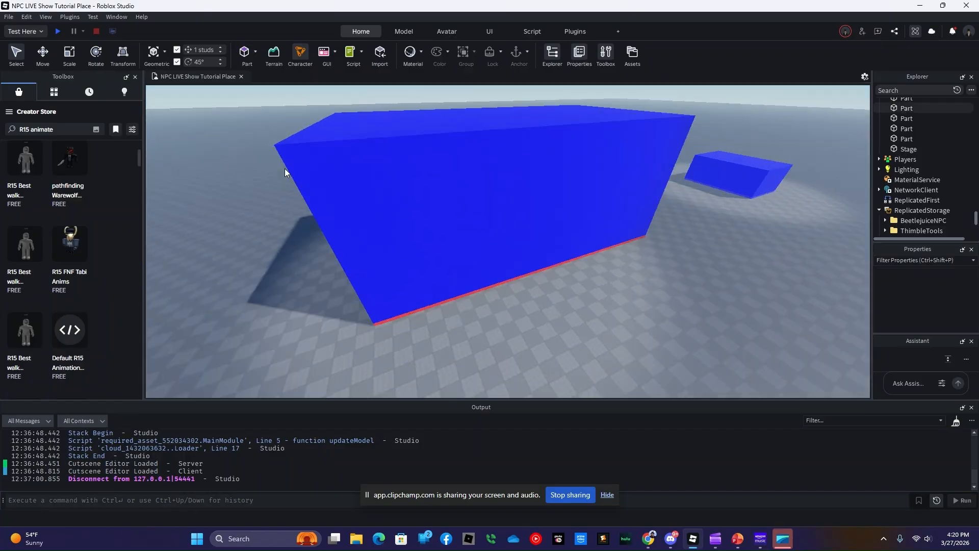
key("w")
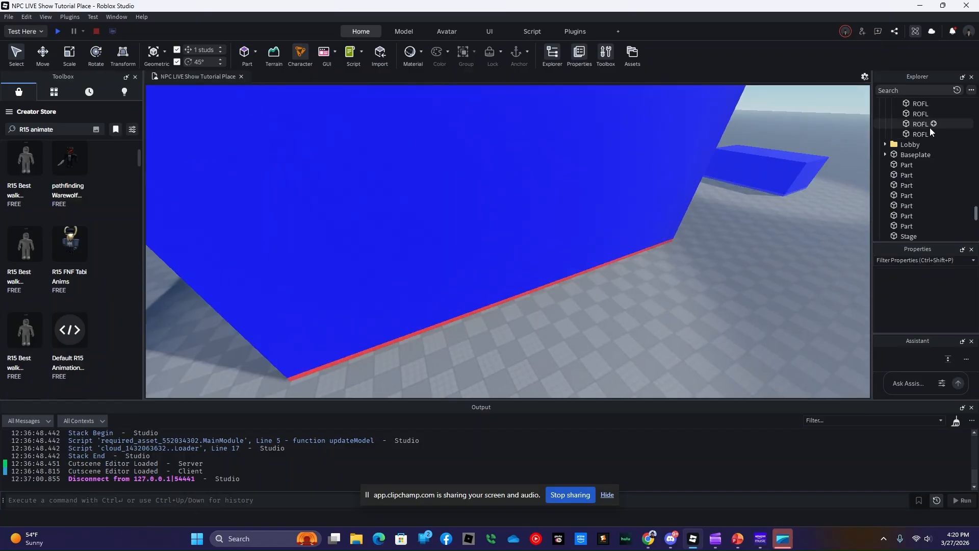
scroll(920, 161, "up", 2)
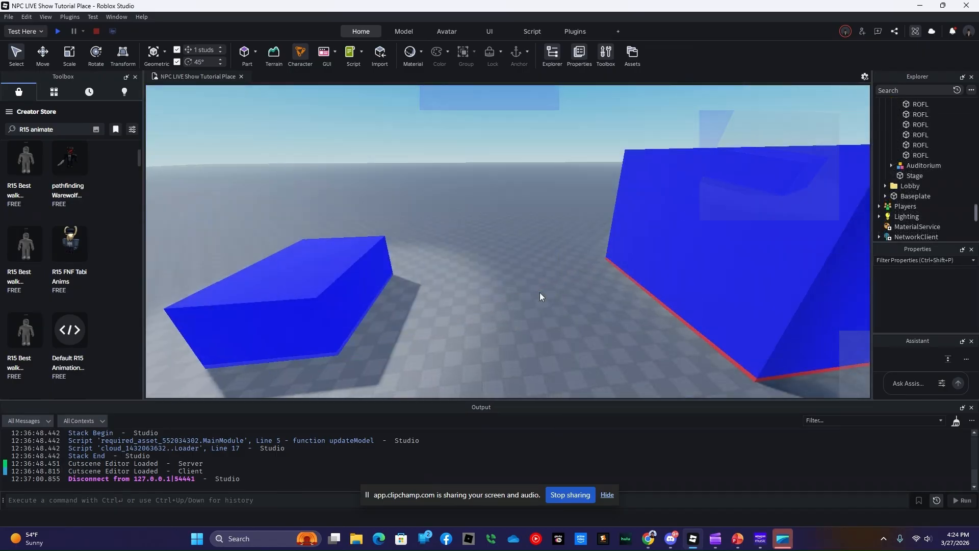
right_click_drag(539, 292, 520, 292)
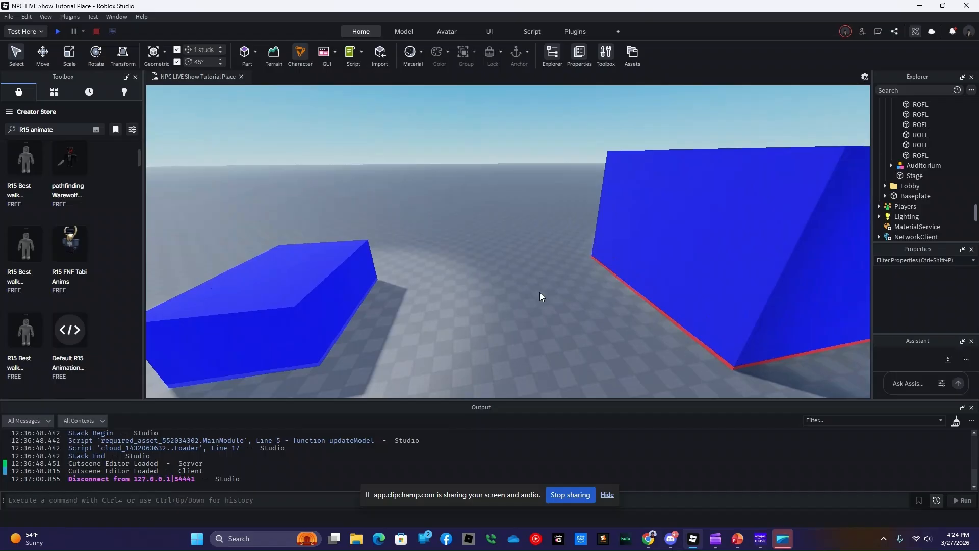
mouse_move(540, 292)
right_mouse_down()
mouse_move(560, 295)
mouse_move(509, 292)
mouse_move(547, 293)
right_mouse_up()
key("s")
key("s")
key("w")
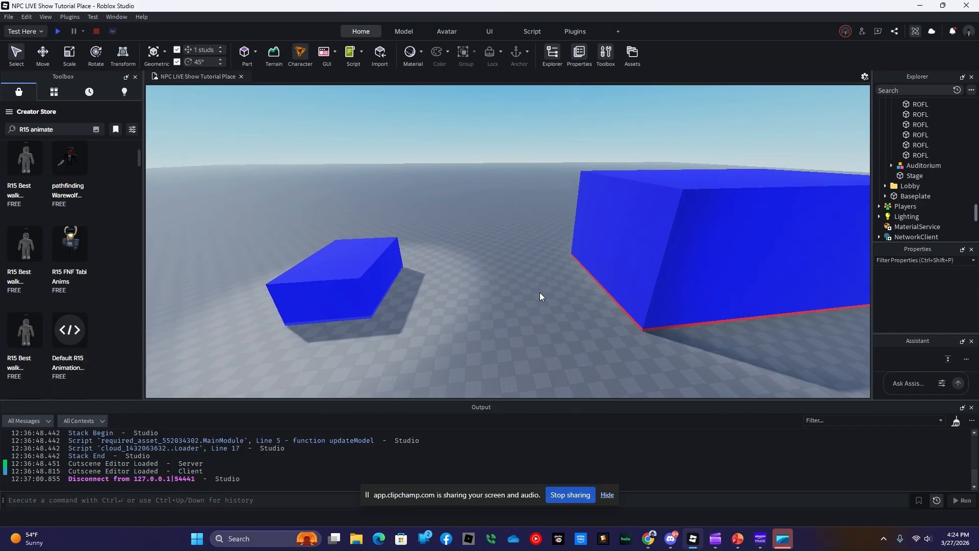